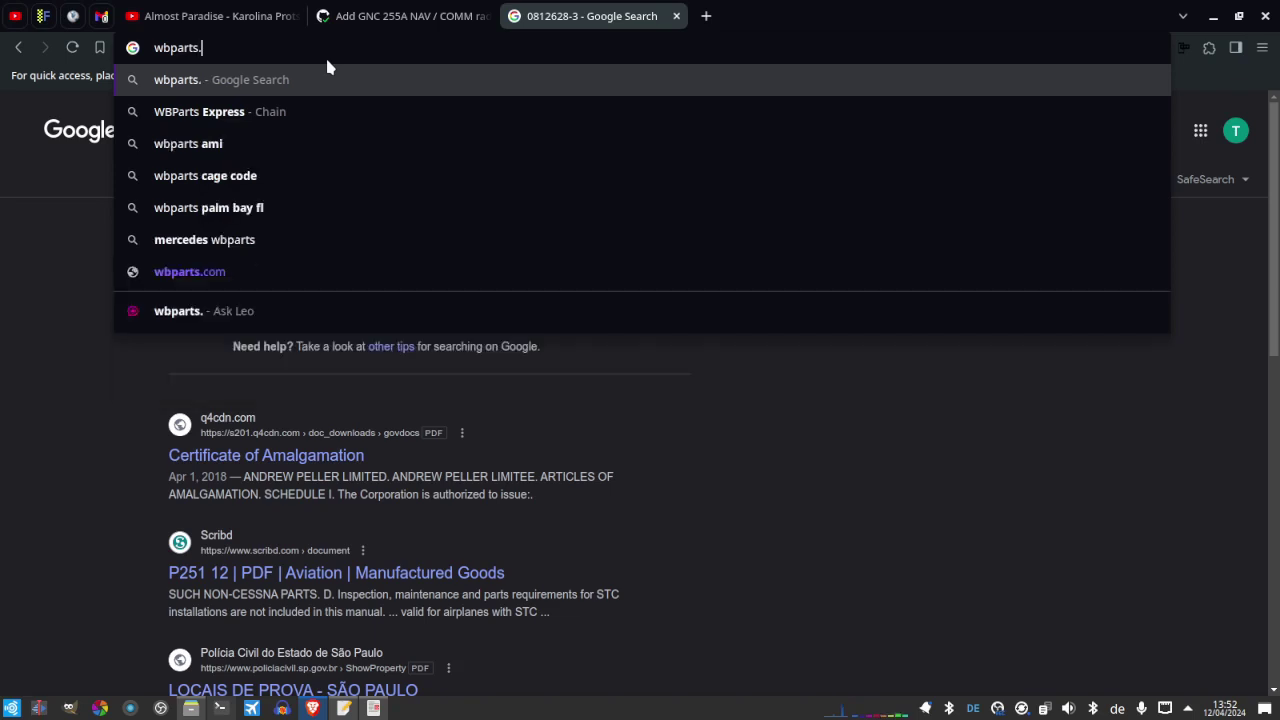
Open wbparts.com and search its catalog for part number 0812628-3
{"action": "key", "text": "Return"}
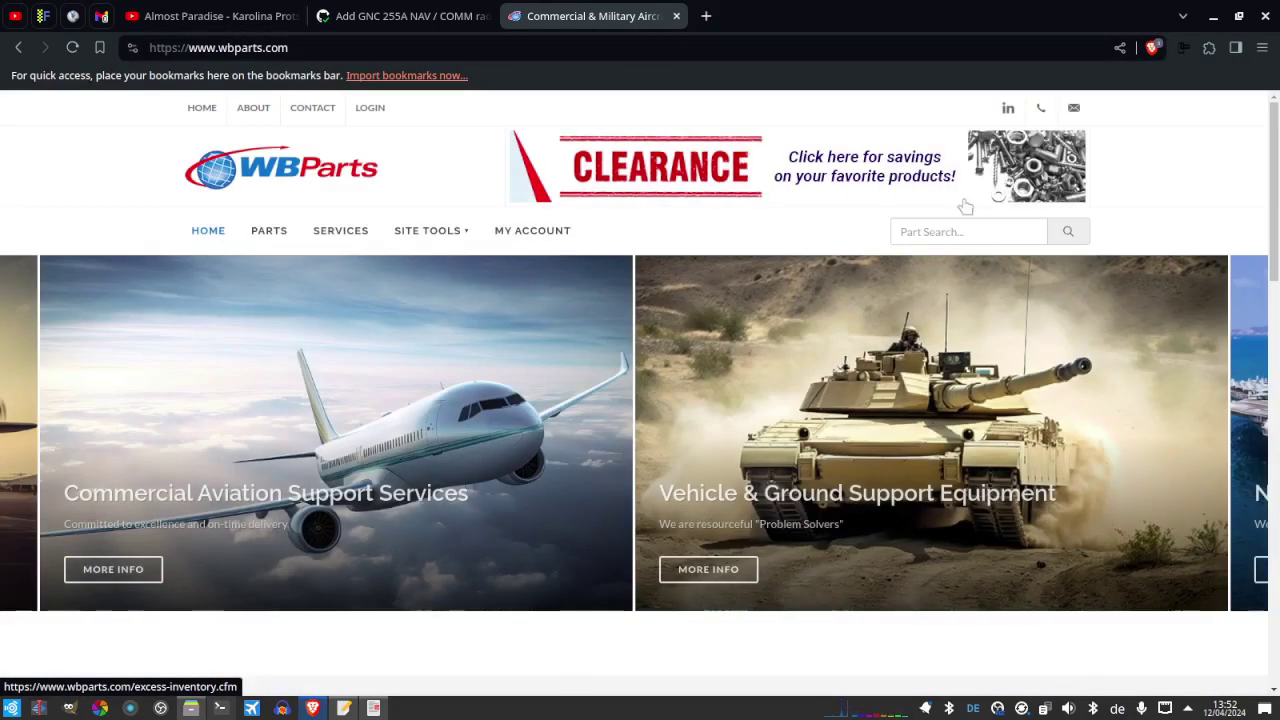
{"action": "left_click", "coordinate": [942, 231]}
{"action": "type", "text": "0812628-3"}
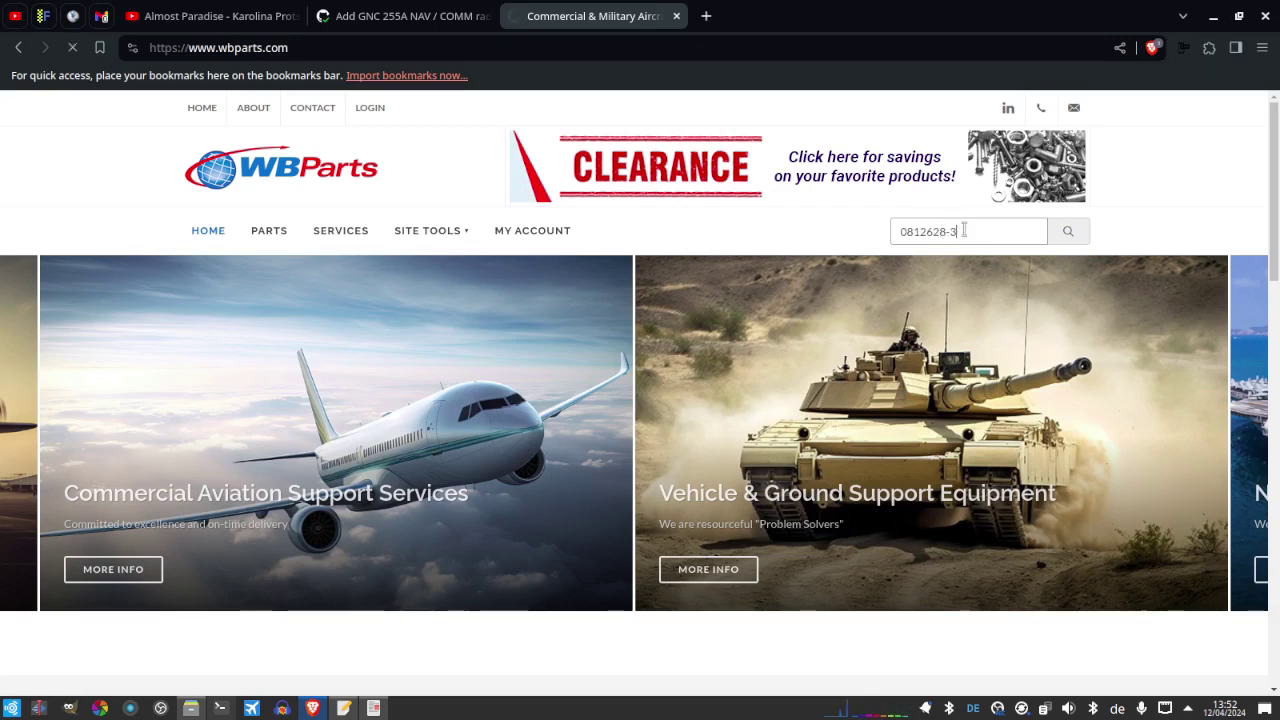
{"action": "key", "text": "Return"}
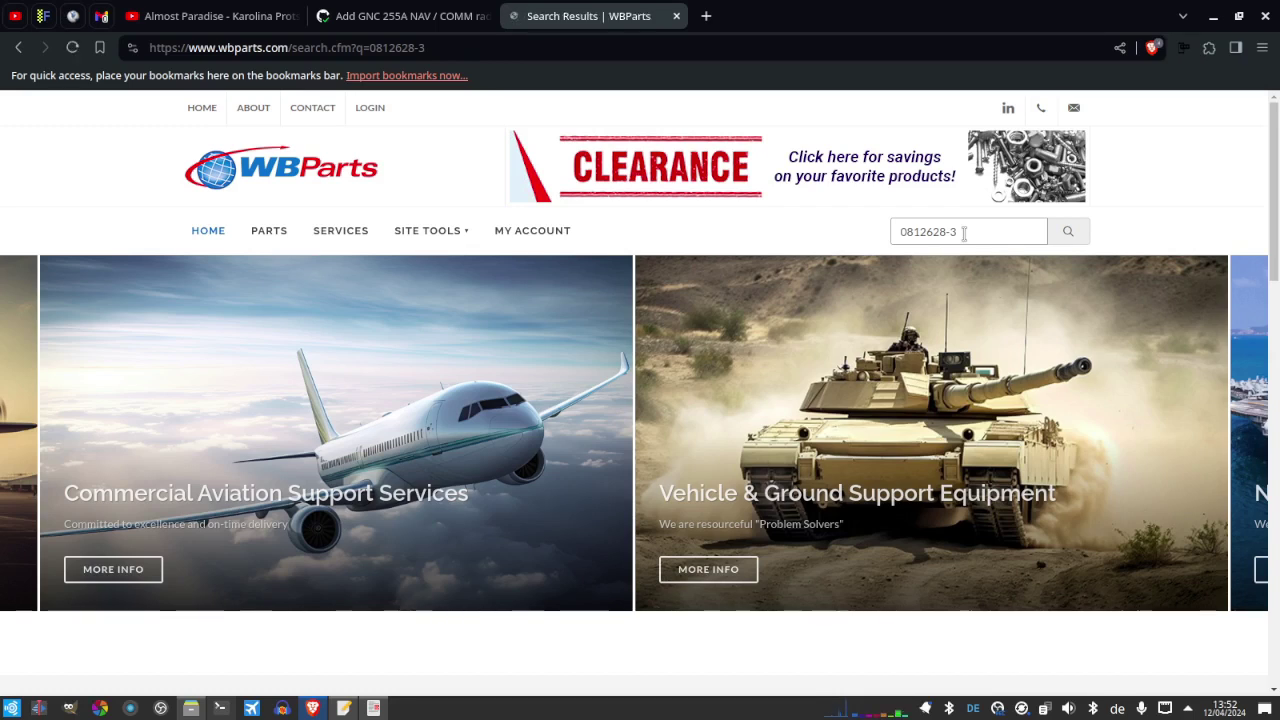
{"action": "scroll", "coordinate": [530, 398], "scroll_direction": "down", "scroll_amount": 3}
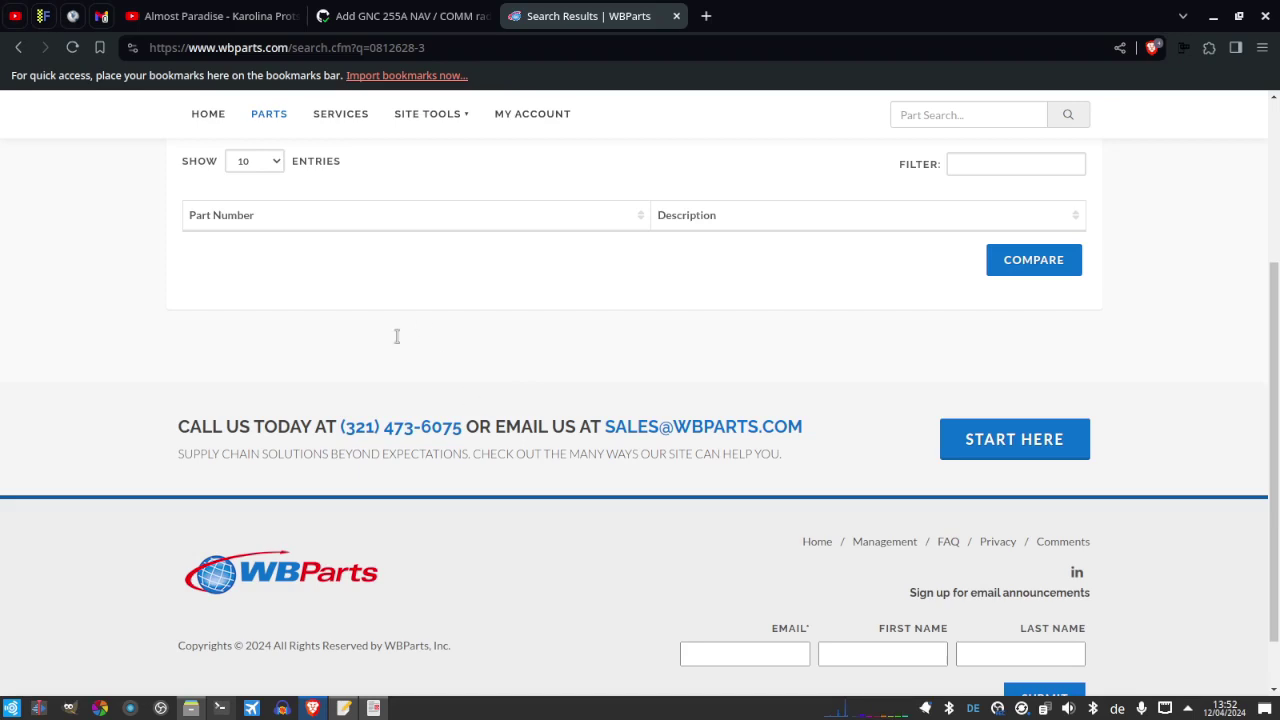
Switch to the parts catalog PDF and copy item 17's description, "COURSE INDICATOR-IN-14 ARC 18028"
{"action": "key", "text": "alt+Tab"}
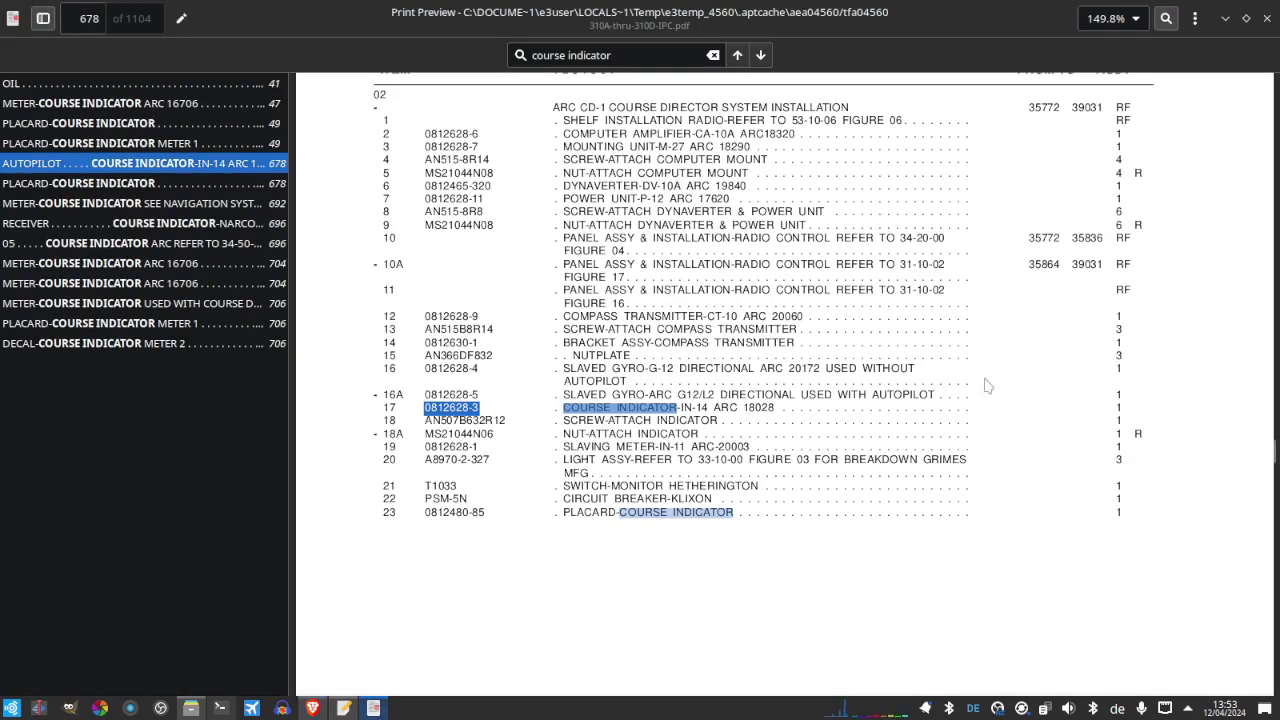
{"action": "left_click_drag", "start_coordinate": [773, 408], "coordinate": [563, 411]}
{"action": "key", "text": "ctrl+c"}
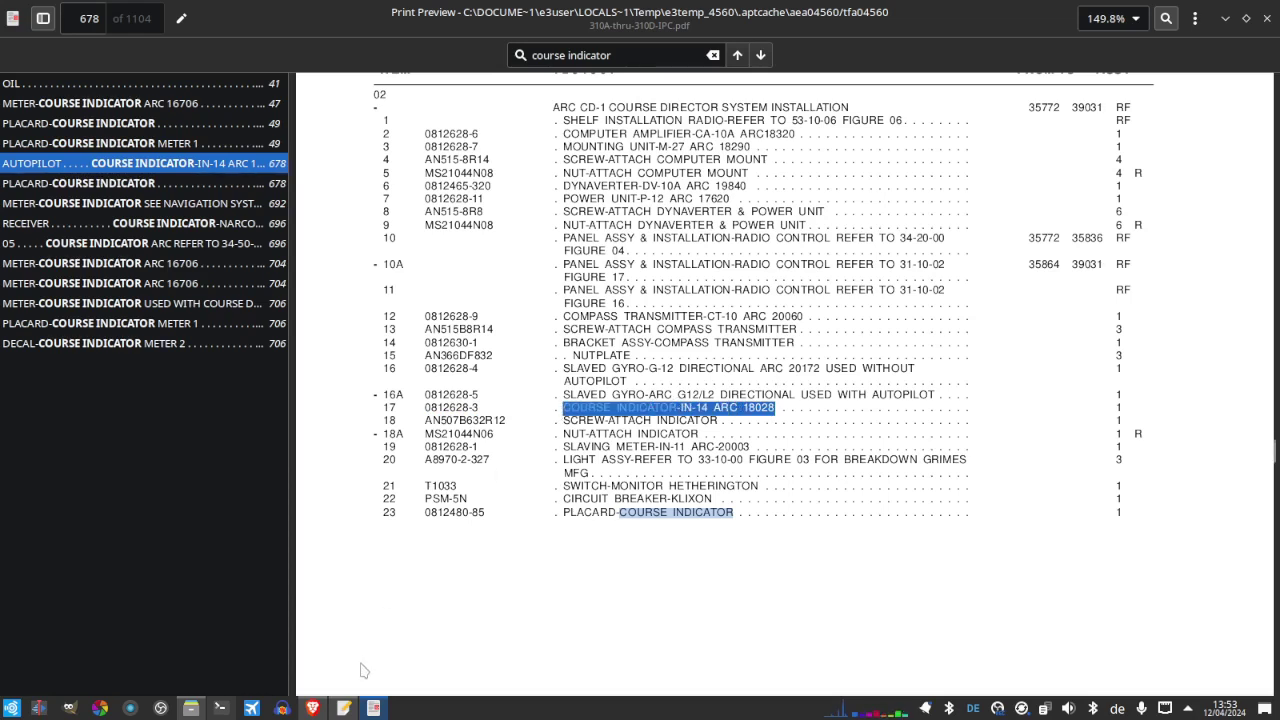
Search the web in the browser for the copied course indicator description and open the eBay listing for the ARC IN-14-1 #18028
{"action": "left_click", "coordinate": [351, 710]}
{"action": "left_click", "coordinate": [632, 49]}
{"action": "key", "text": "ctrl+v"}
{"action": "key", "text": "Return"}
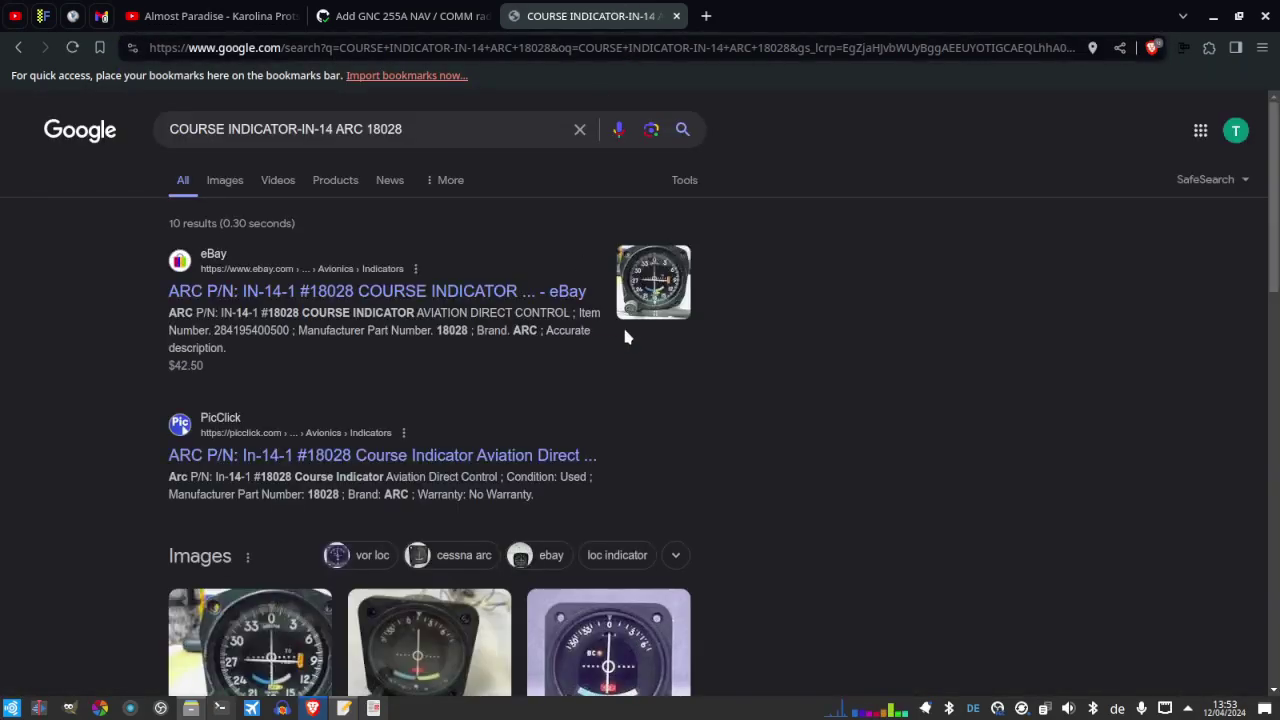
{"action": "left_click", "coordinate": [468, 299]}
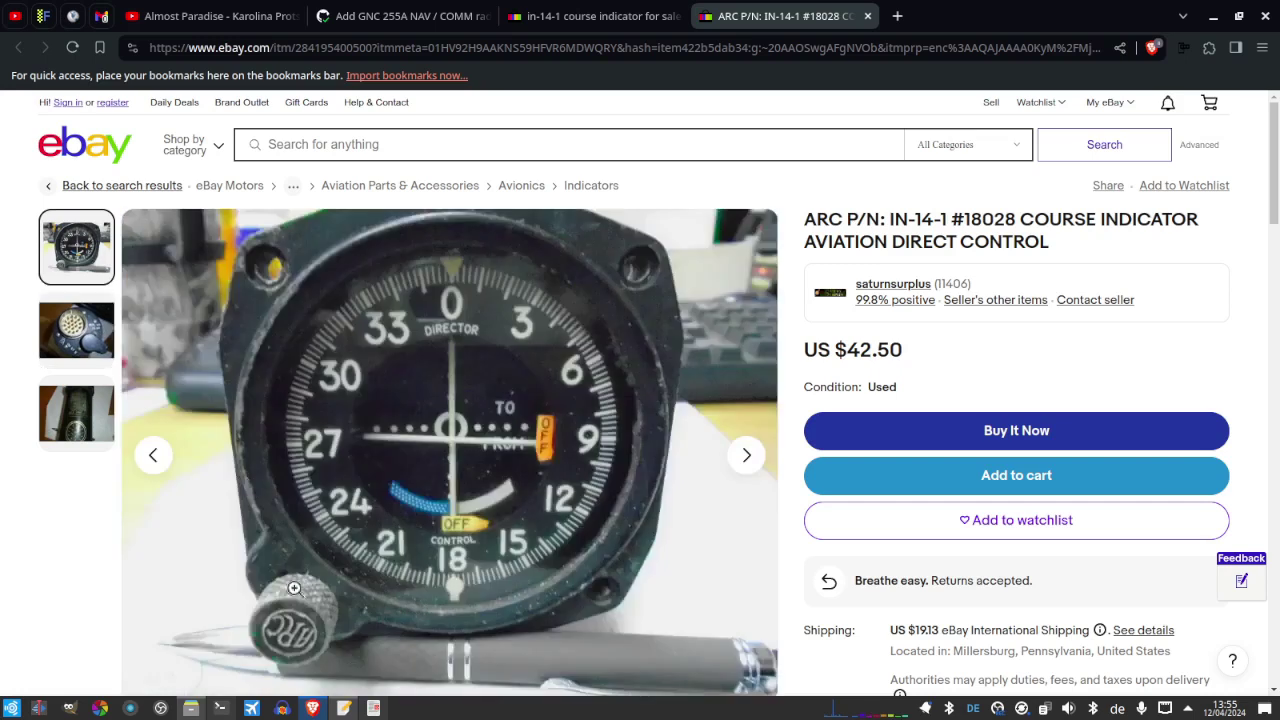
Close the PDF viewer, then launch Blender and get past its splash screen to the default General scene
{"action": "right_click", "coordinate": [371, 709]}
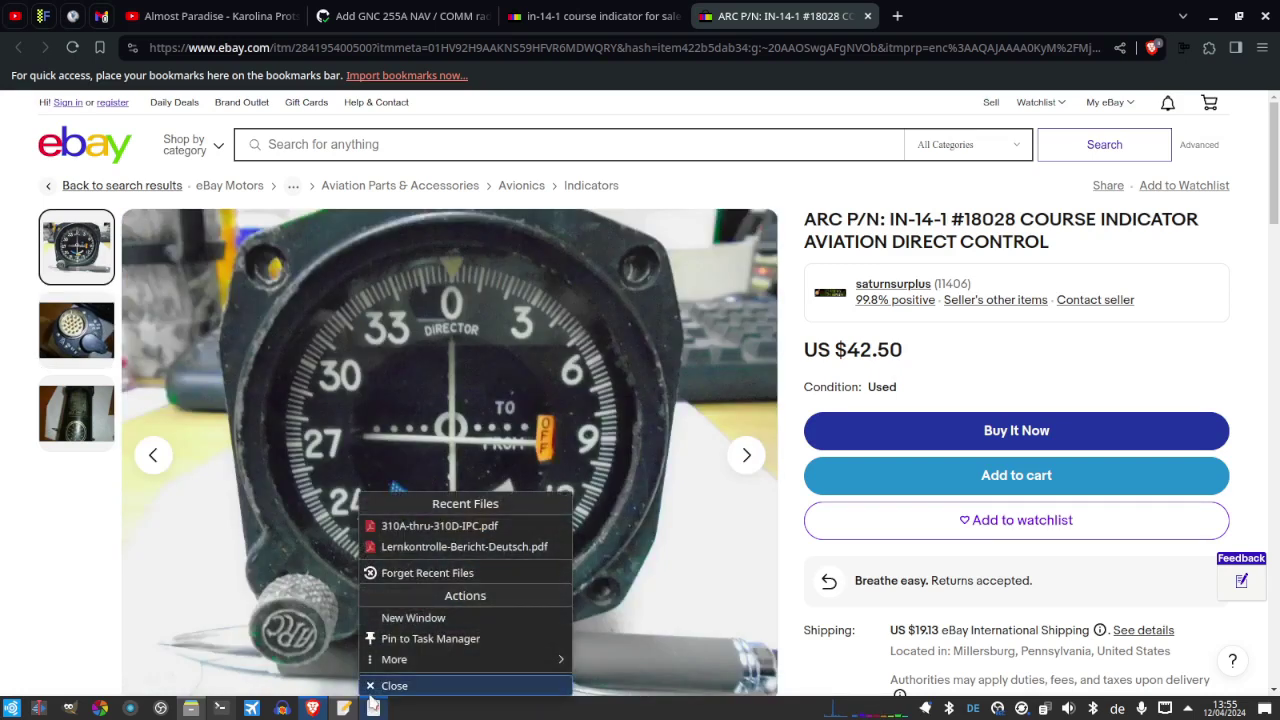
{"action": "left_click", "coordinate": [371, 686]}
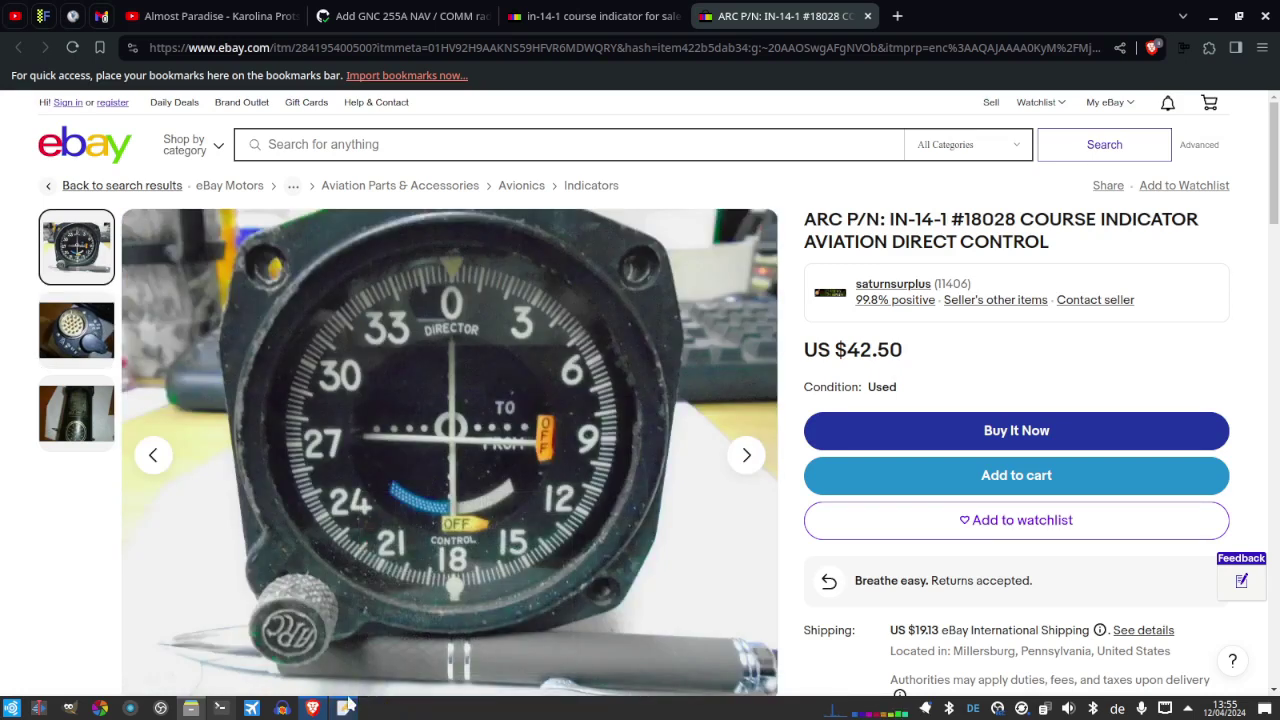
{"action": "mouse_move", "coordinate": [220, 708]}
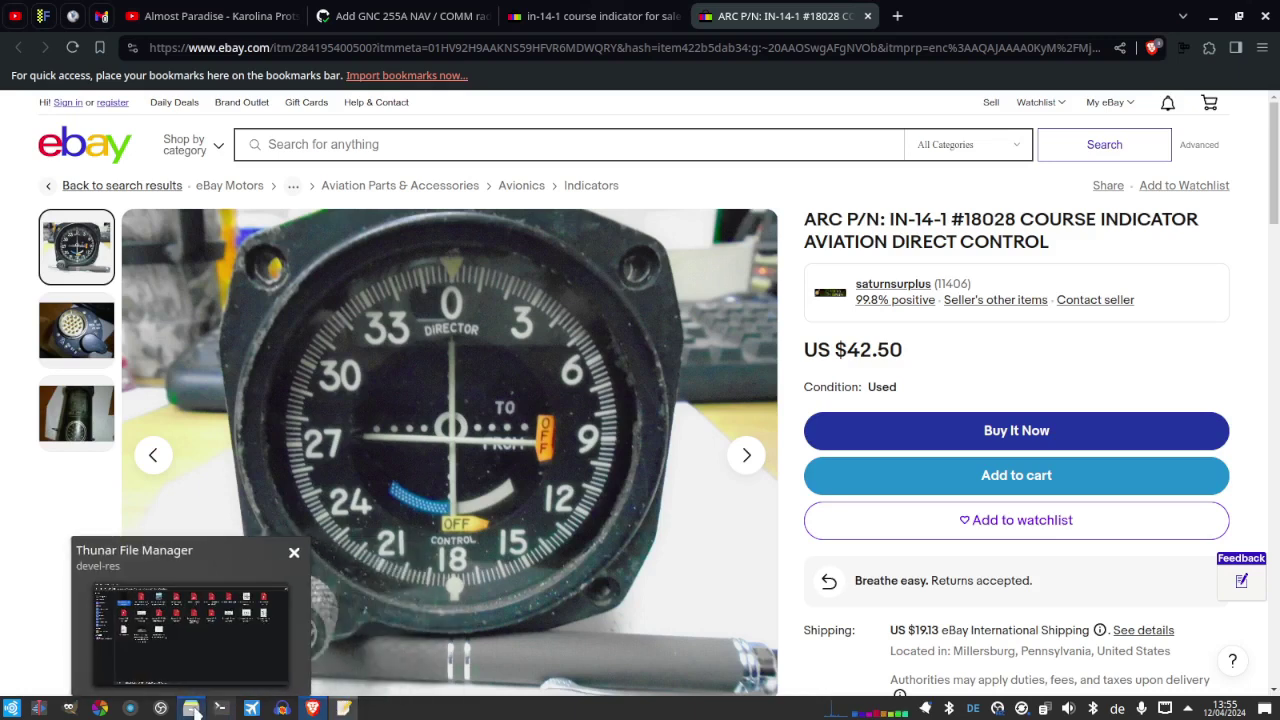
{"action": "left_click", "coordinate": [12, 708]}
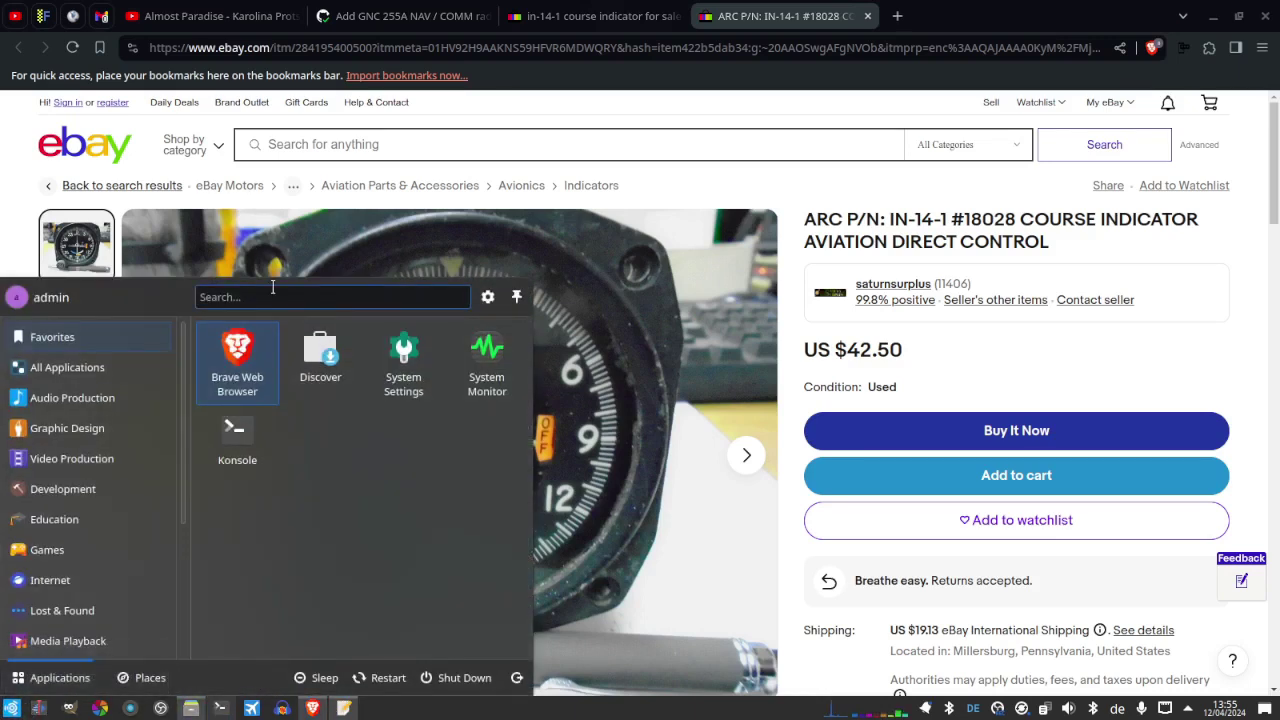
{"action": "type", "text": "blender"}
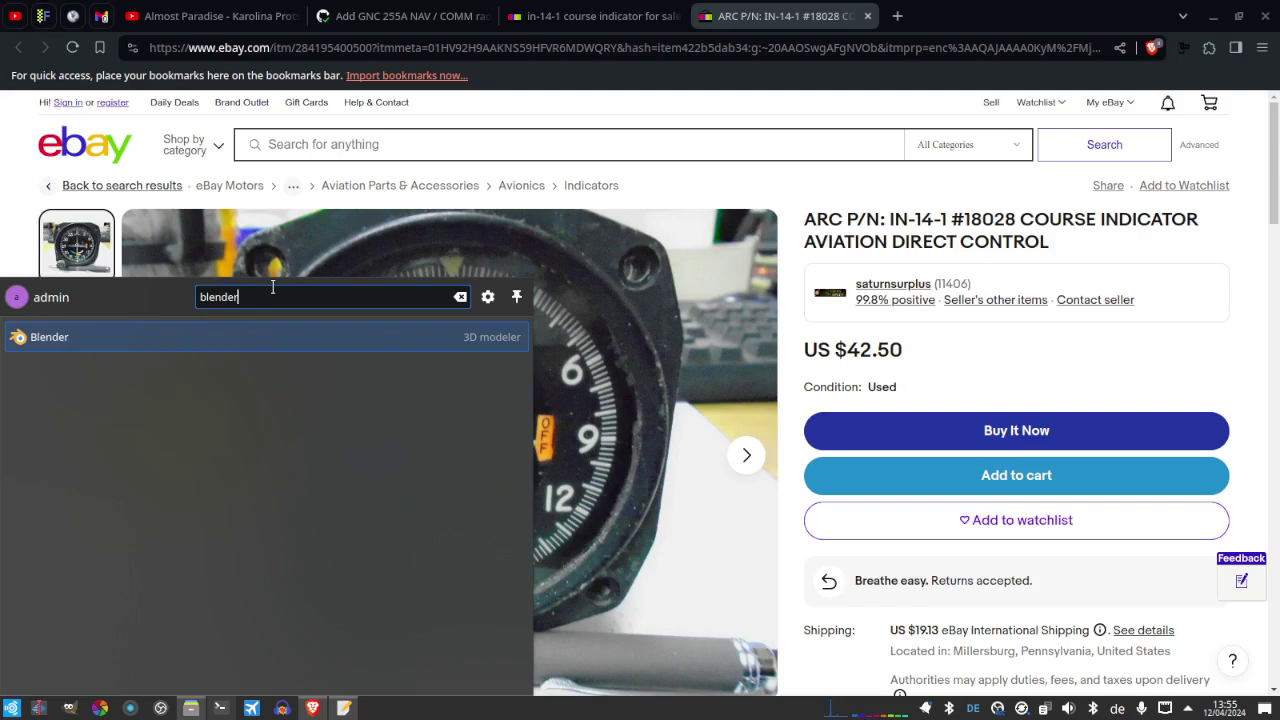
{"action": "left_click", "coordinate": [326, 338]}
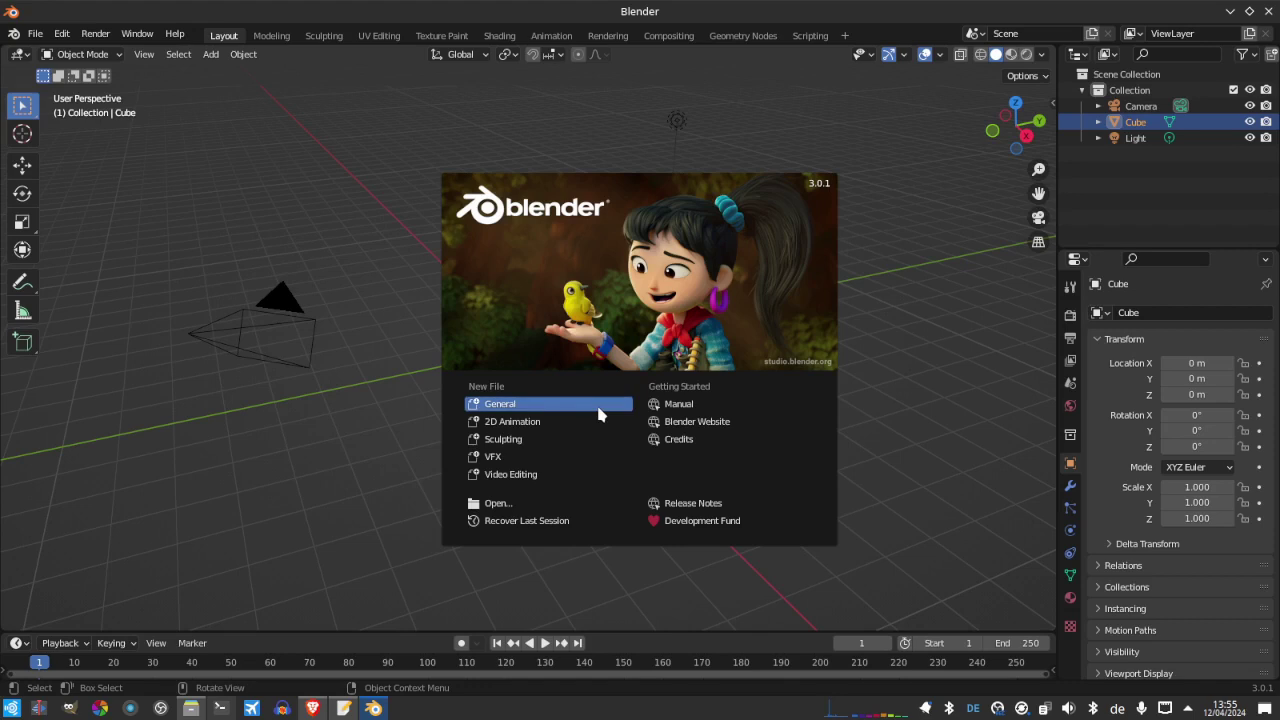
{"action": "left_click", "coordinate": [592, 410]}
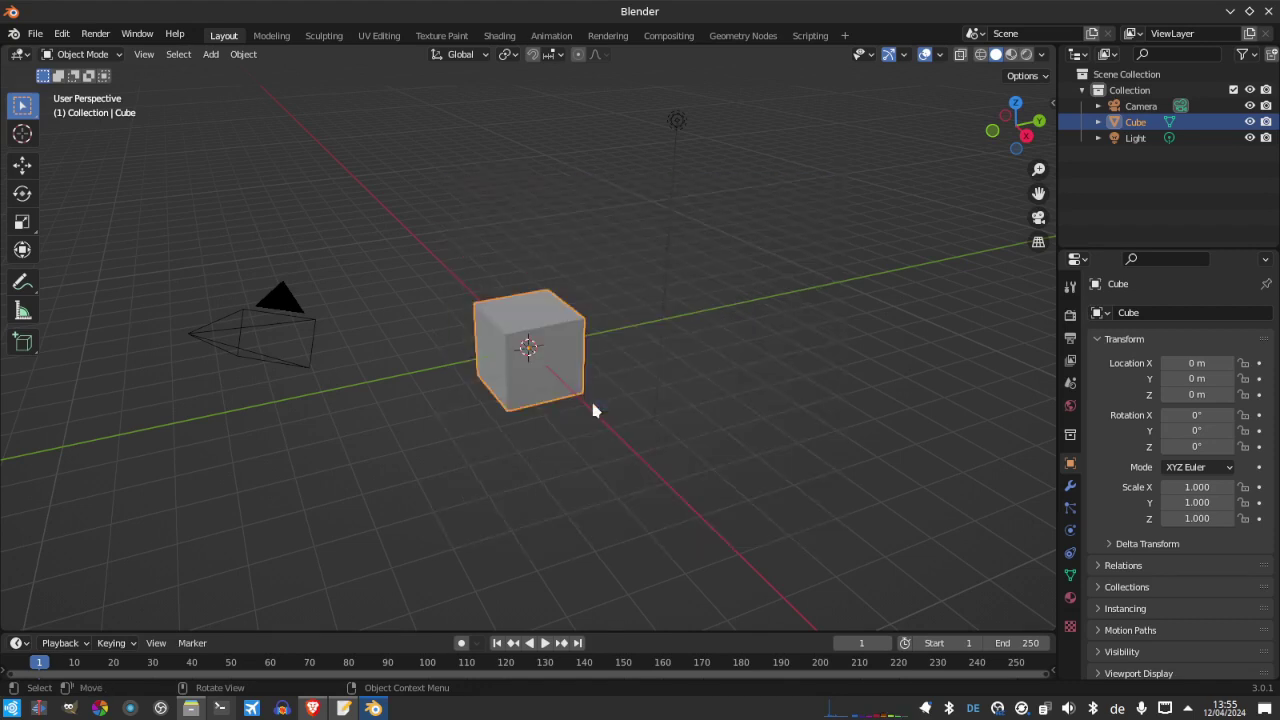
Delete all default objects from the scene: the cube, camera and light
{"action": "key", "text": "ctrl+a"}
{"action": "key", "text": "a"}
{"action": "key", "text": "Delete"}
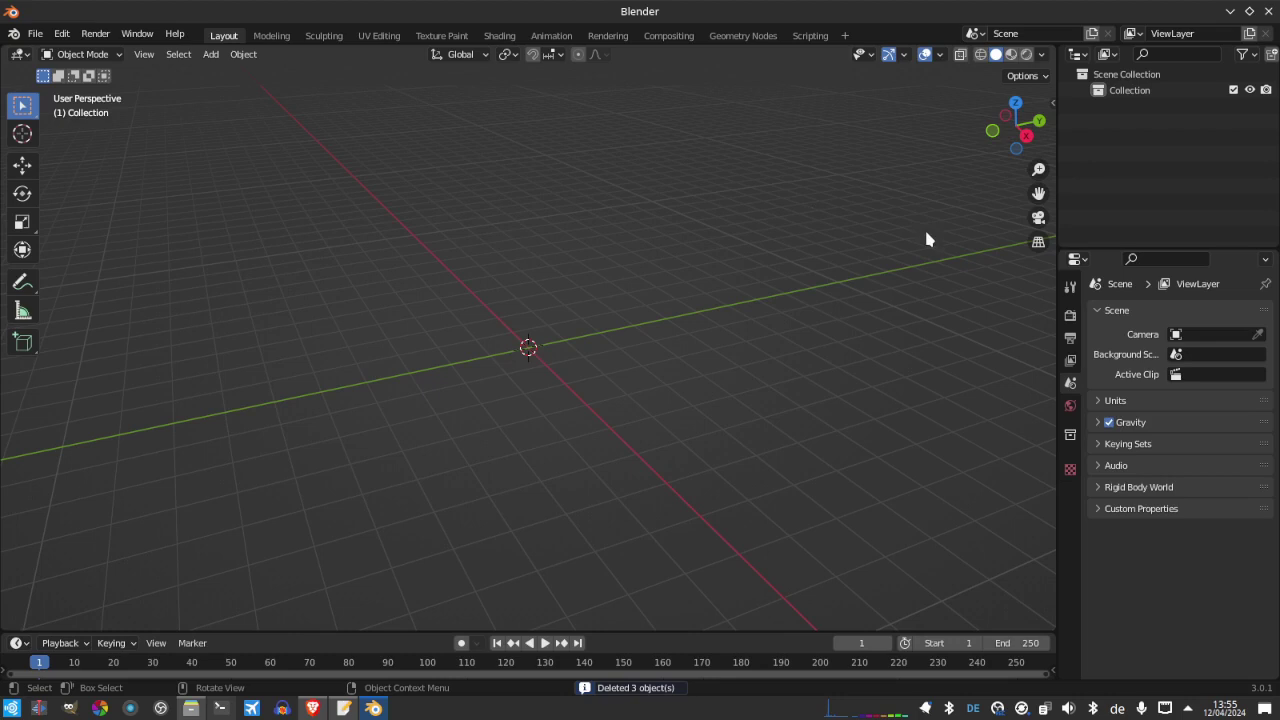
Add a mesh circle at the world origin
{"action": "left_click_drag", "start_coordinate": [1014, 125], "coordinate": [5, 30]}
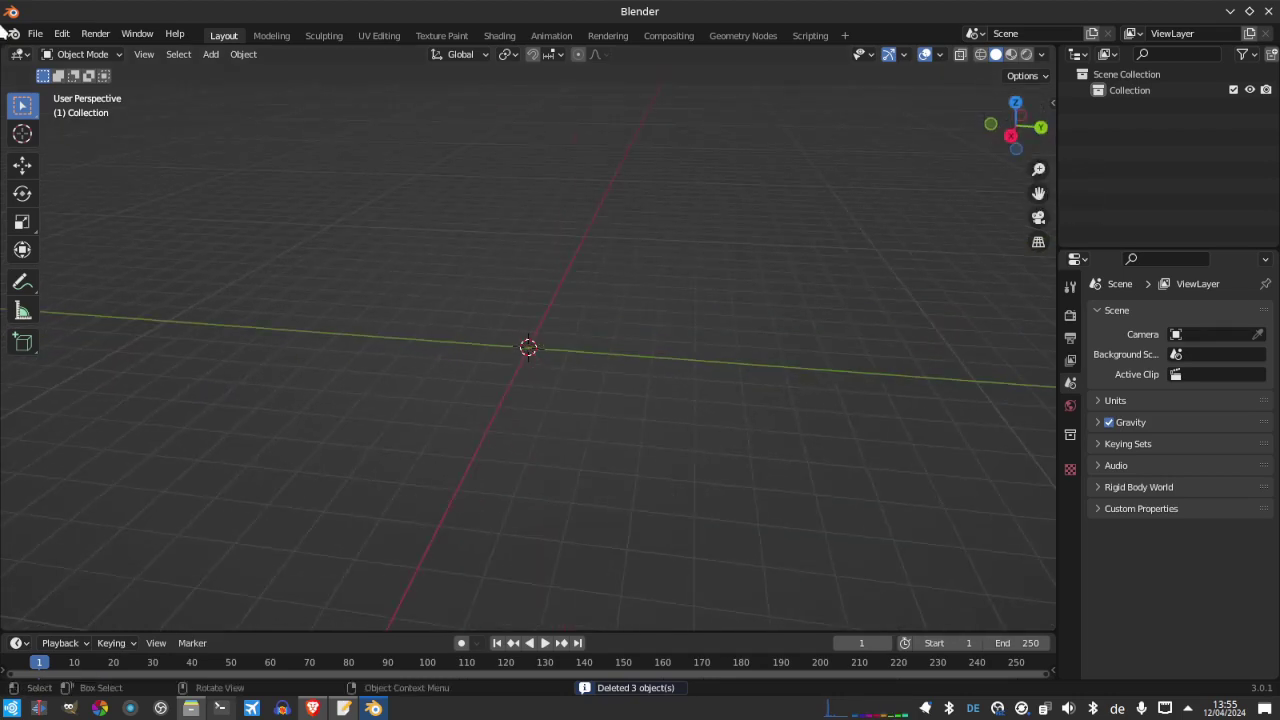
{"action": "left_click", "coordinate": [144, 54]}
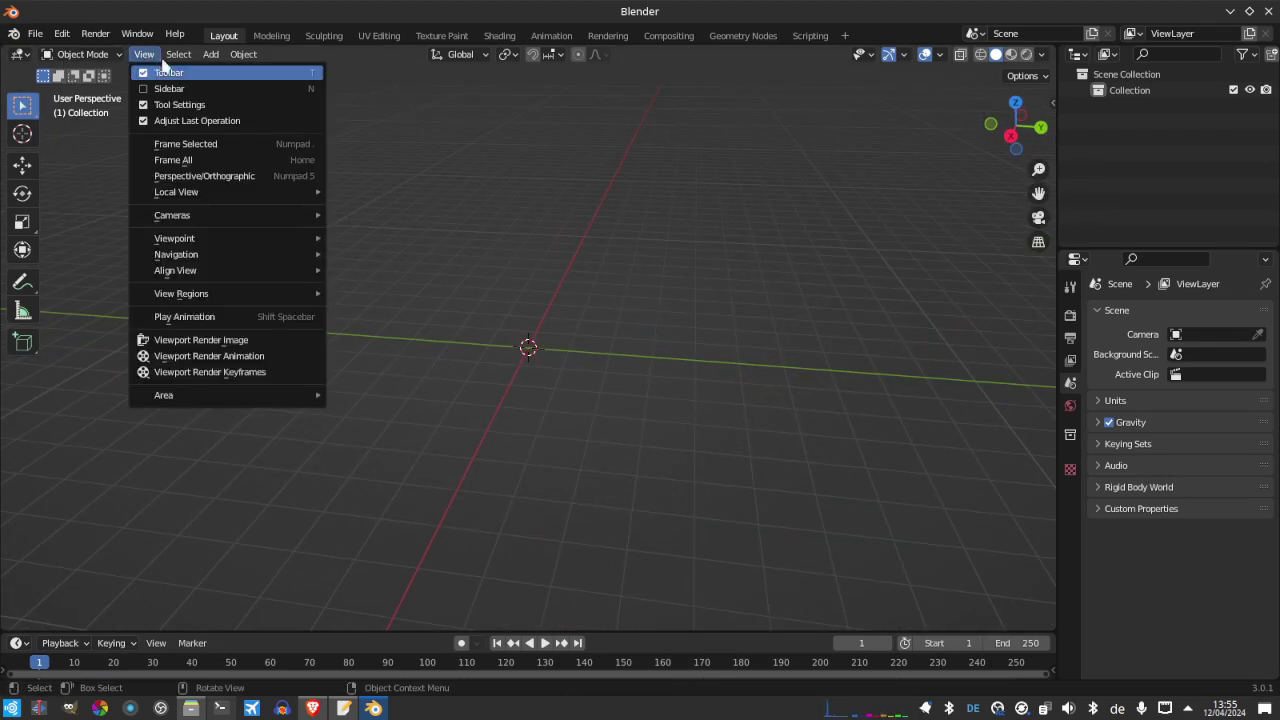
{"action": "mouse_move", "coordinate": [210, 54]}
{"action": "mouse_move", "coordinate": [233, 72]}
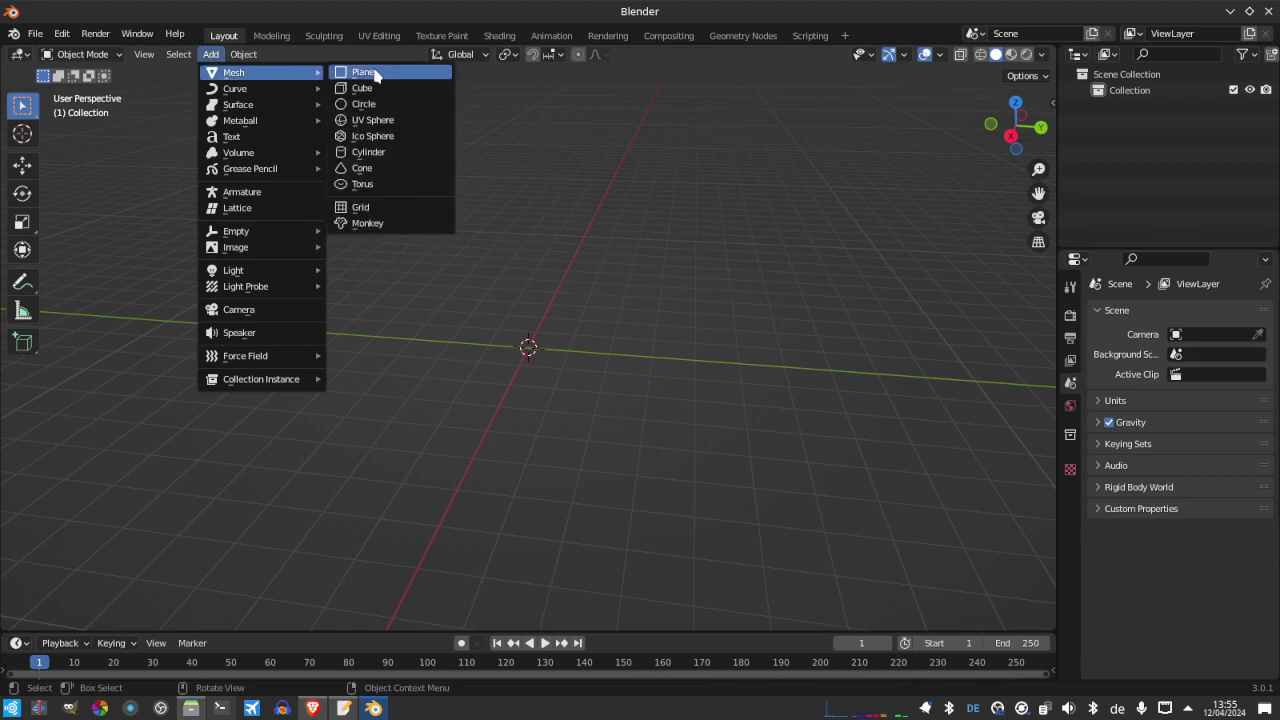
{"action": "left_click", "coordinate": [388, 105]}
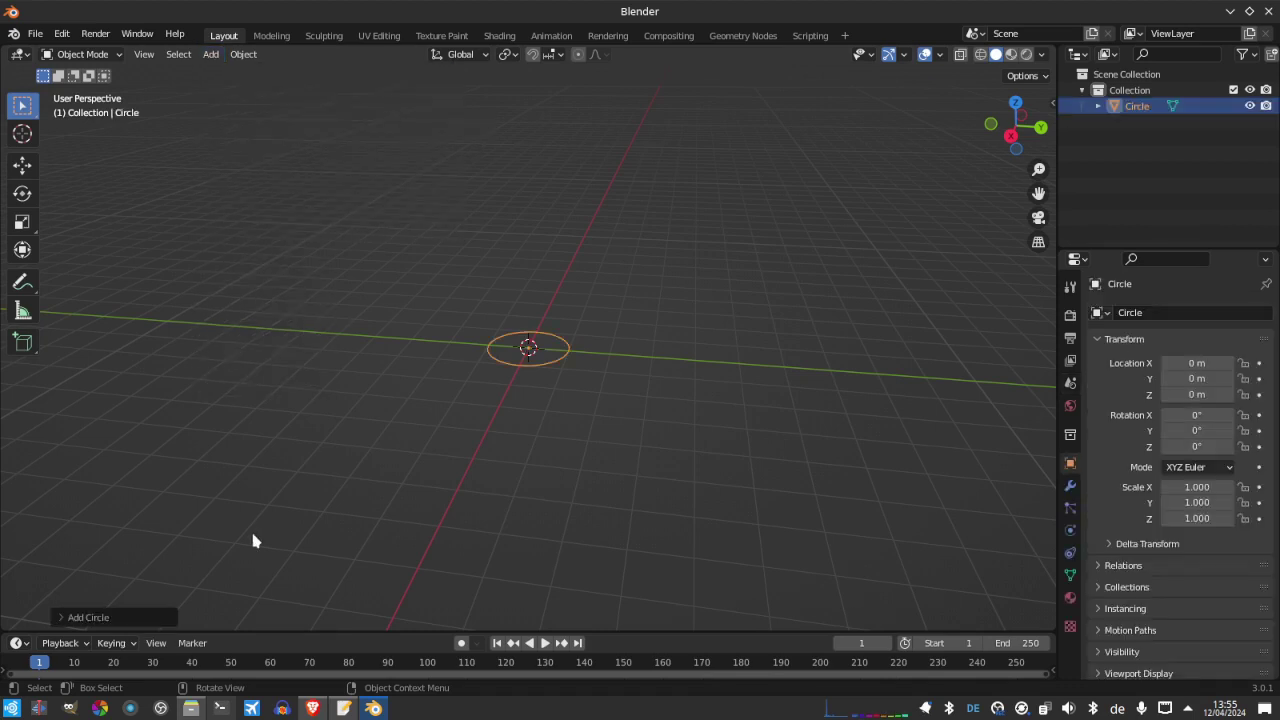
Set the new circle's Y rotation to 90° in its creation settings
{"action": "left_click", "coordinate": [129, 617]}
{"action": "left_click", "coordinate": [218, 549]}
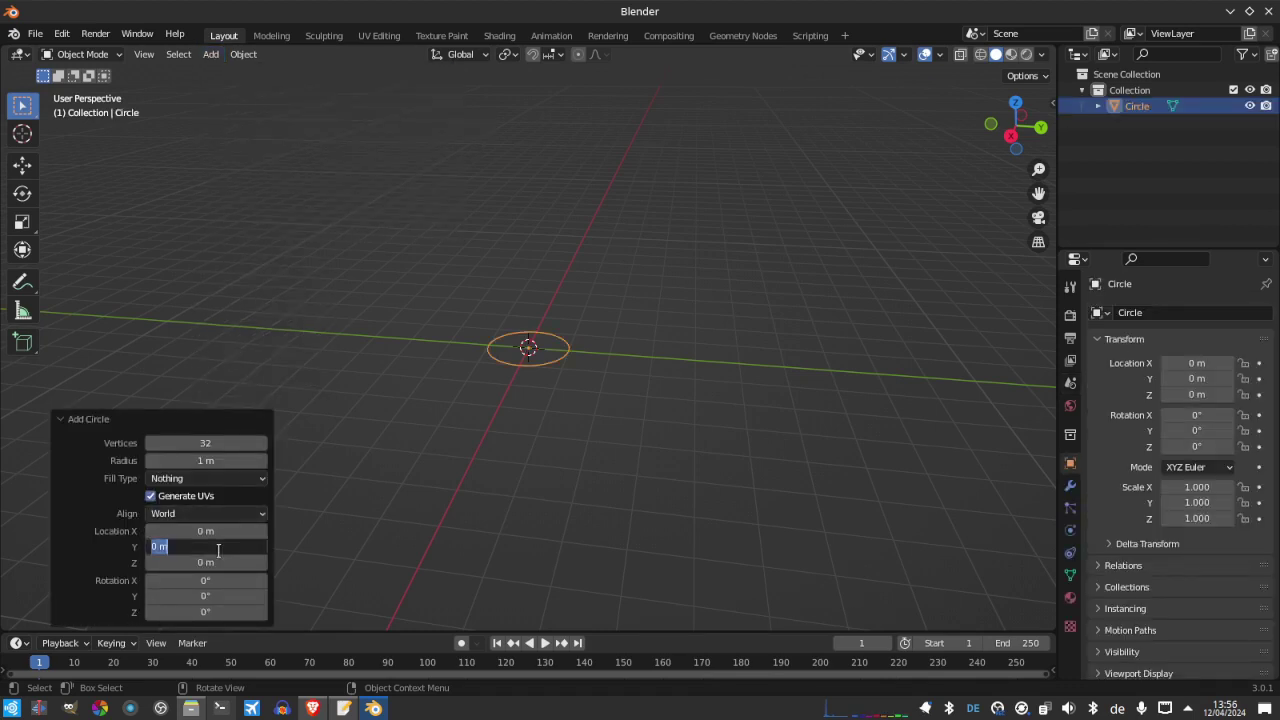
{"action": "type", "text": "90"}
{"action": "key", "text": "Return"}
{"action": "left_click", "coordinate": [216, 595]}
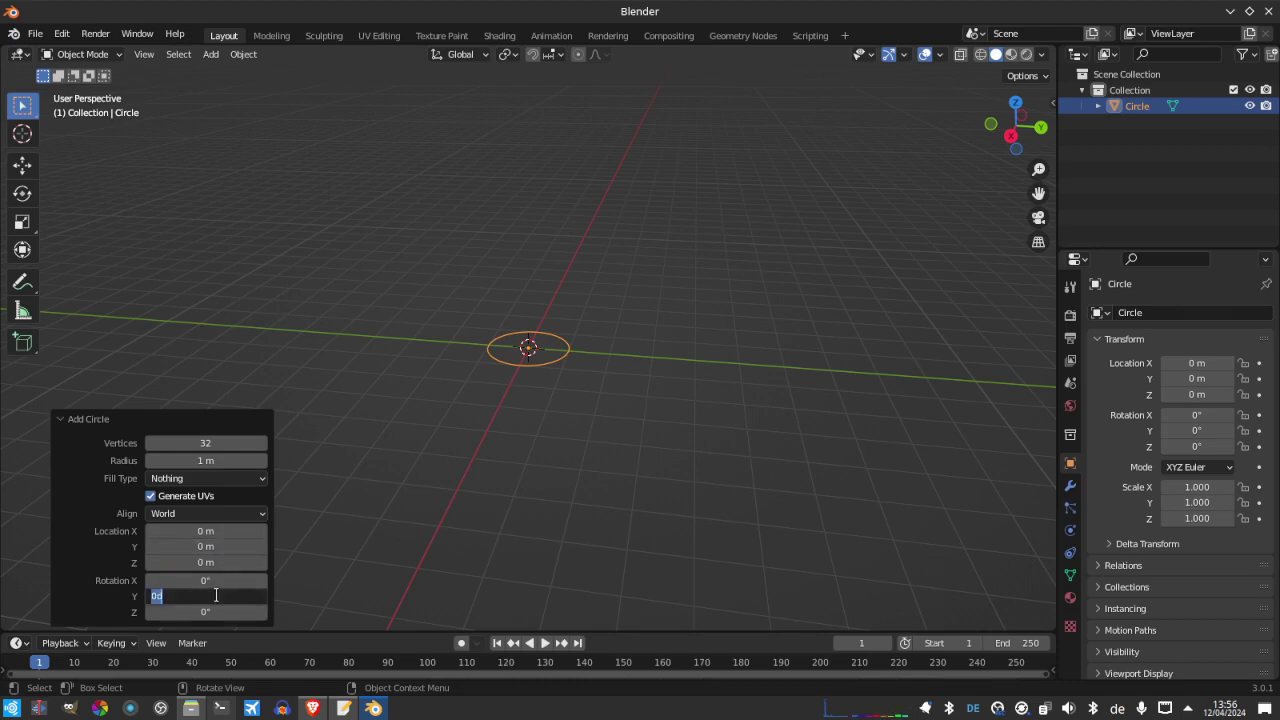
{"action": "type", "text": "90"}
{"action": "key", "text": "Return"}
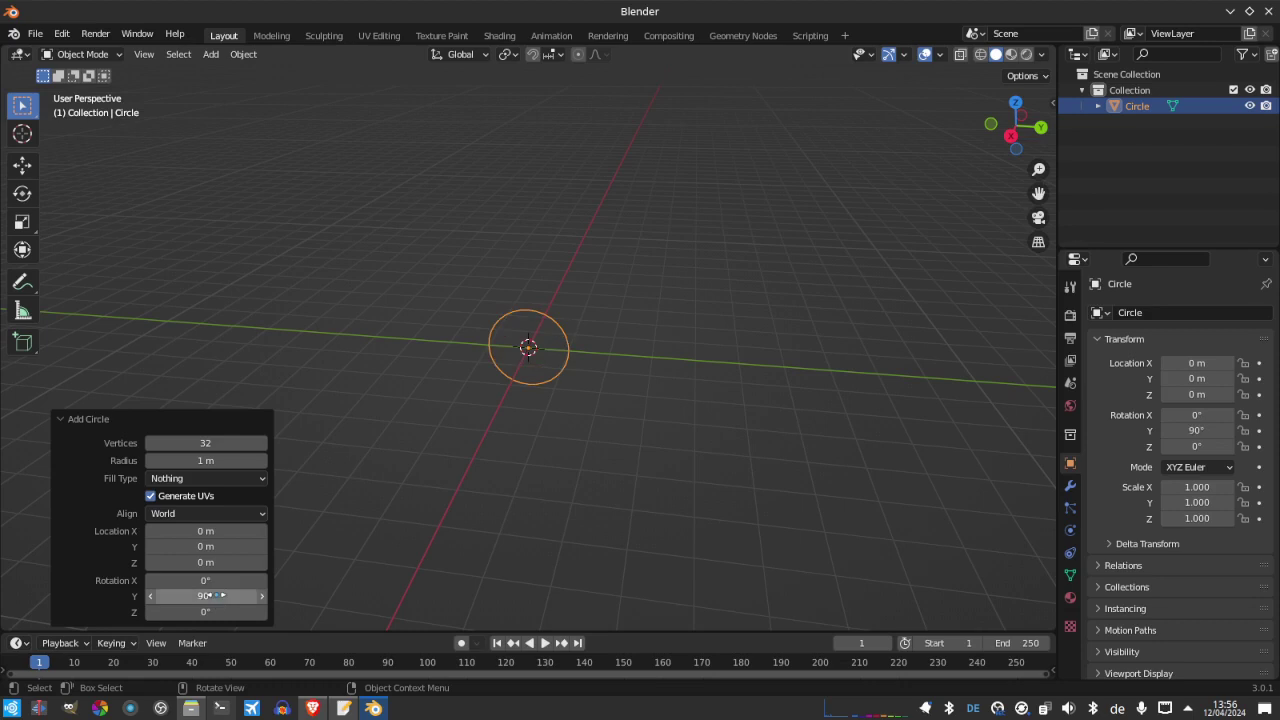
Fill the circle with an N-Gon and set its vertex count to 36
{"action": "left_click", "coordinate": [190, 479]}
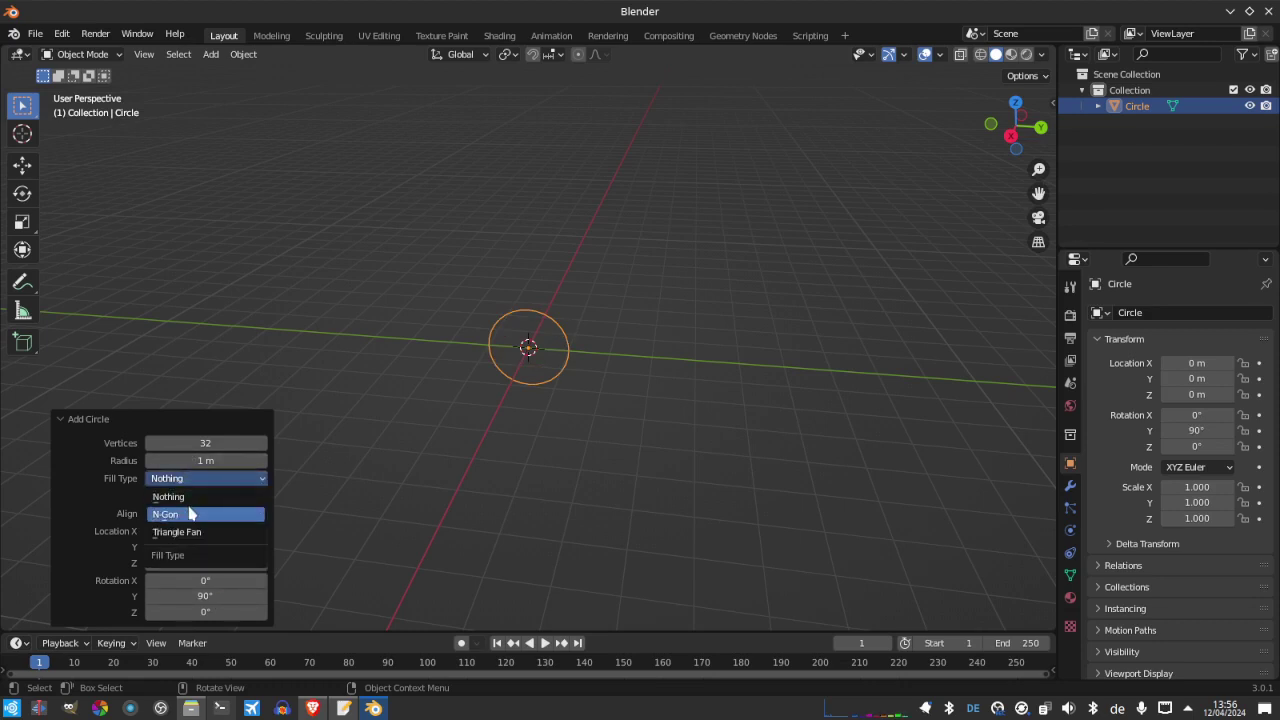
{"action": "left_click", "coordinate": [190, 513]}
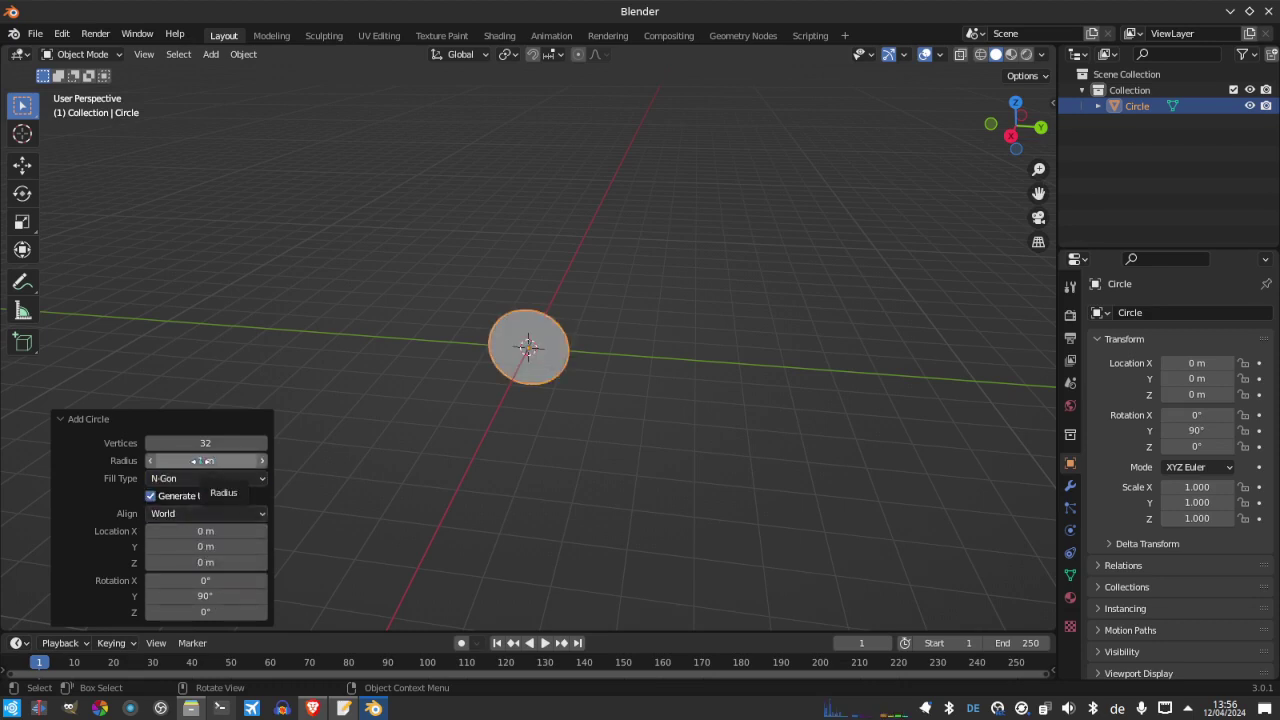
{"action": "left_click", "coordinate": [191, 443]}
{"action": "type", "text": "3"}
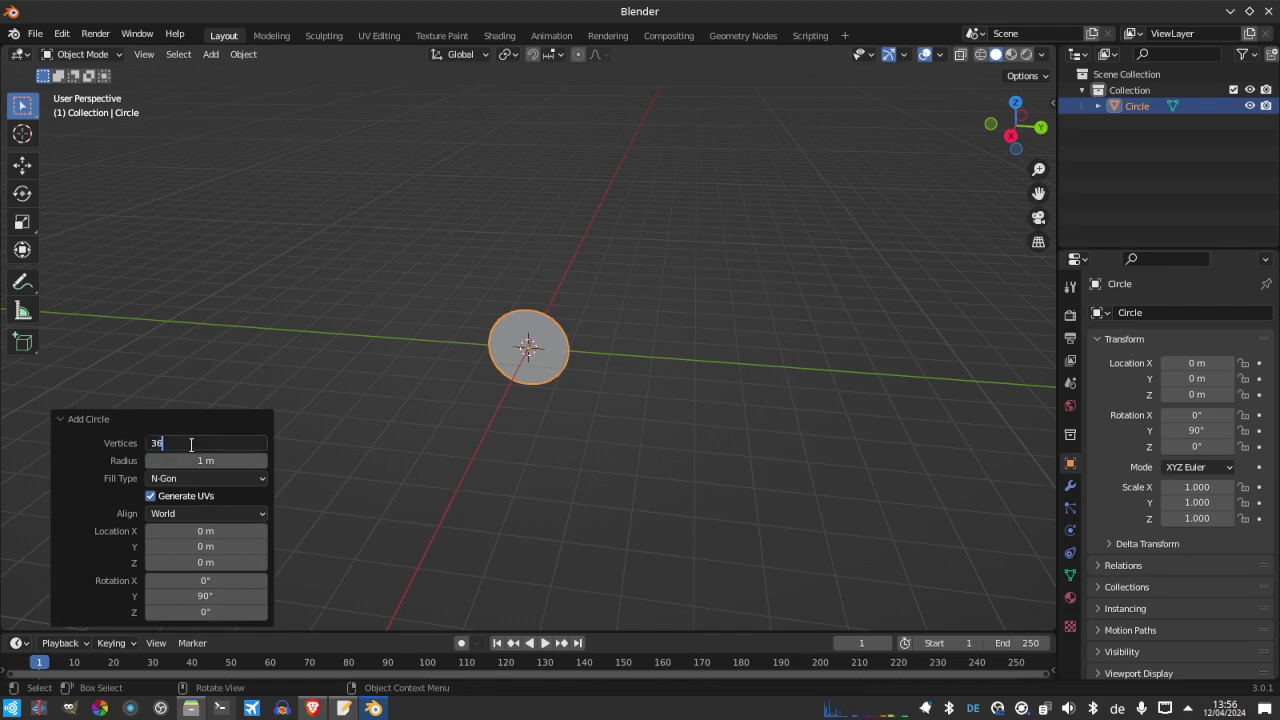
{"action": "type", "text": "6"}
{"action": "key", "text": "Return"}
{"action": "scroll", "coordinate": [537, 212], "scroll_direction": "up", "scroll_amount": 3}
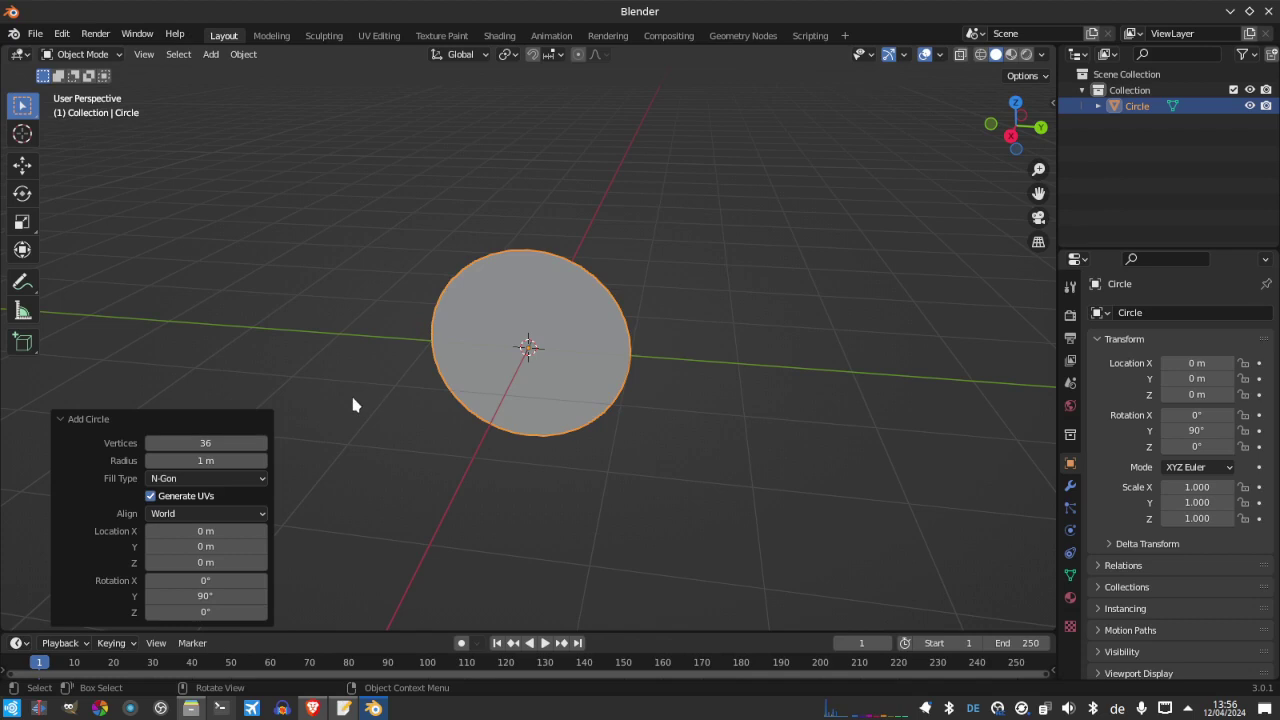
Open the circle's radius for editing
{"action": "left_click", "coordinate": [205, 461]}
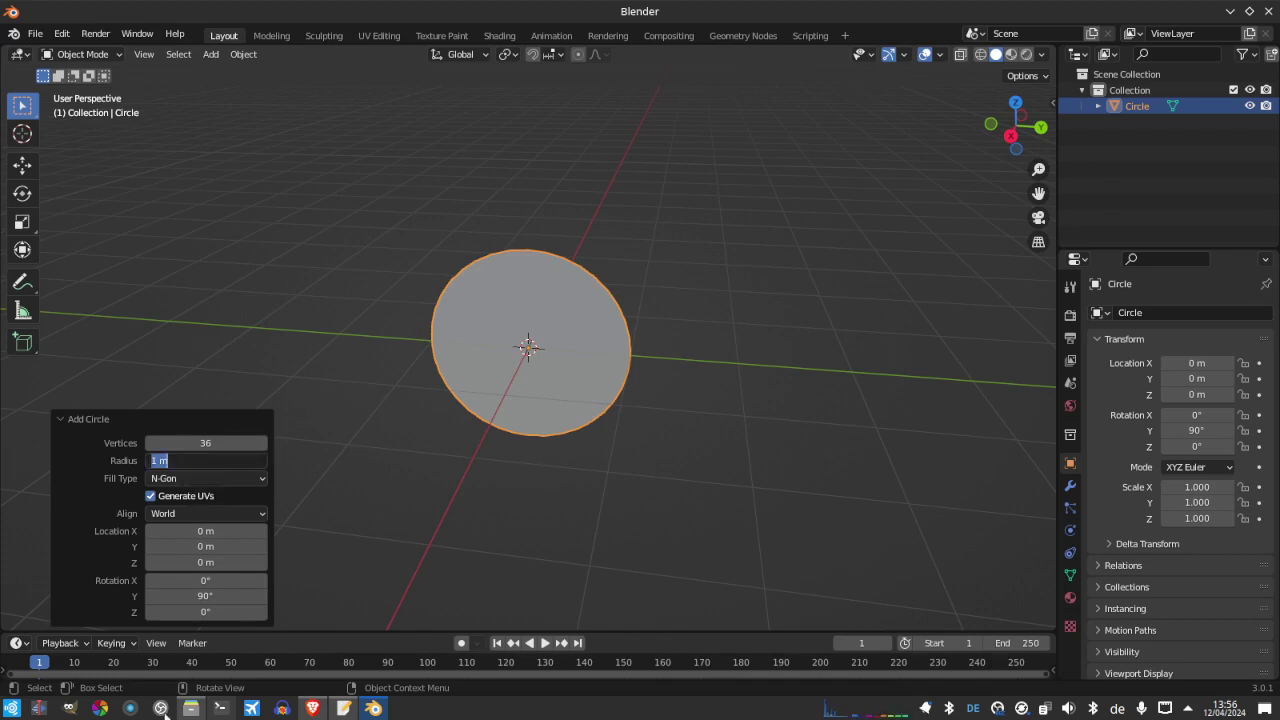
{"action": "mouse_move", "coordinate": [221, 710]}
{"action": "left_click", "coordinate": [229, 464]}
Switch to the browser and start a web search in a new tab for converting 8 cm to inches
{"action": "left_click", "coordinate": [313, 708]}
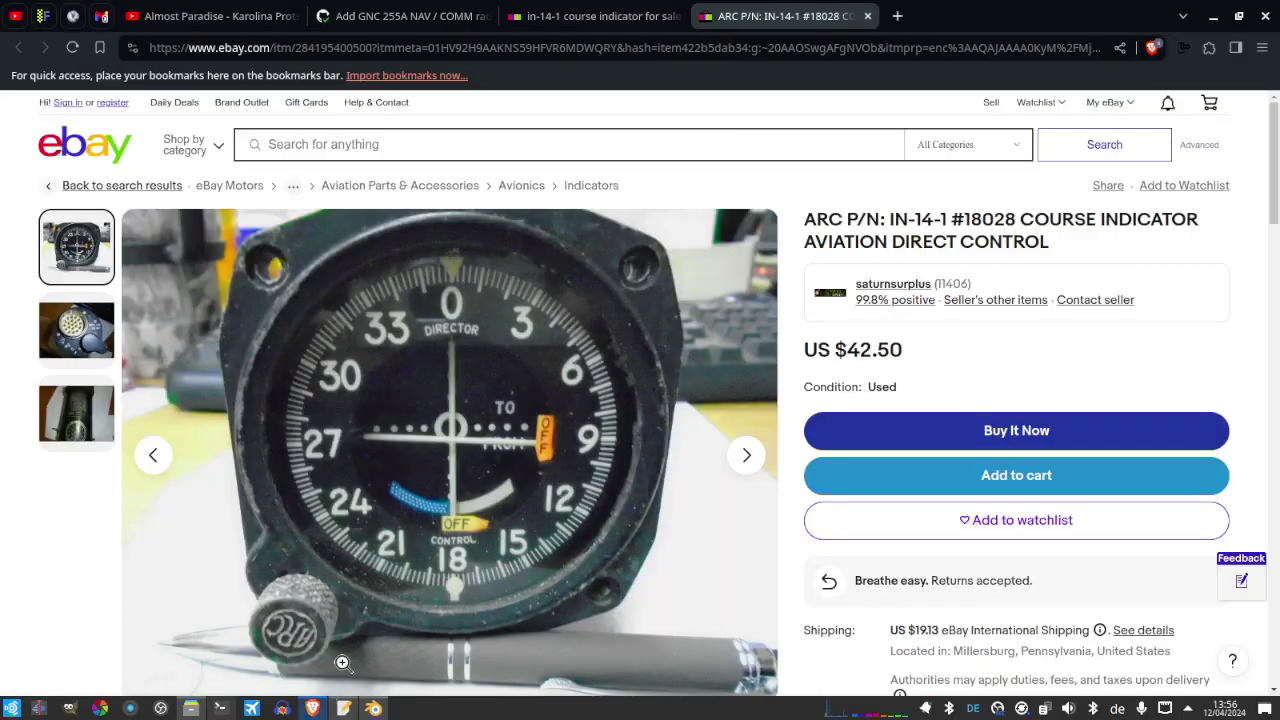
{"action": "left_click", "coordinate": [896, 16]}
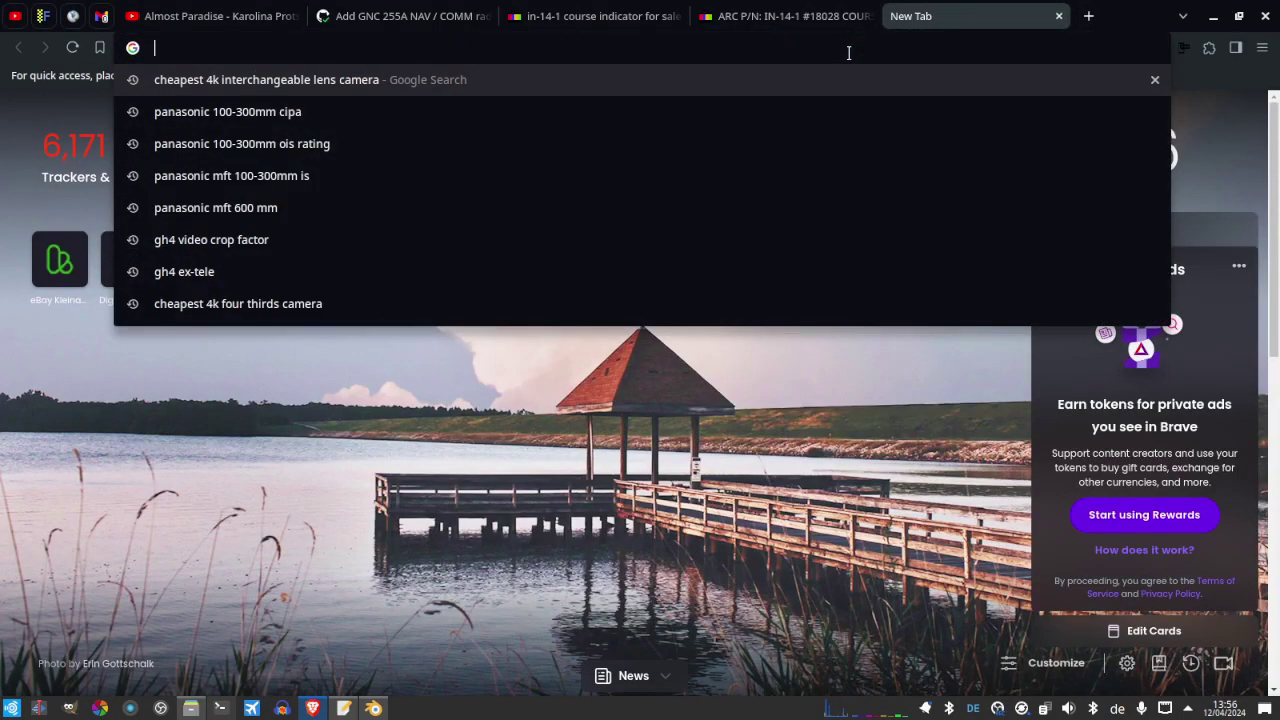
{"action": "type", "text": "8 cm to i"}
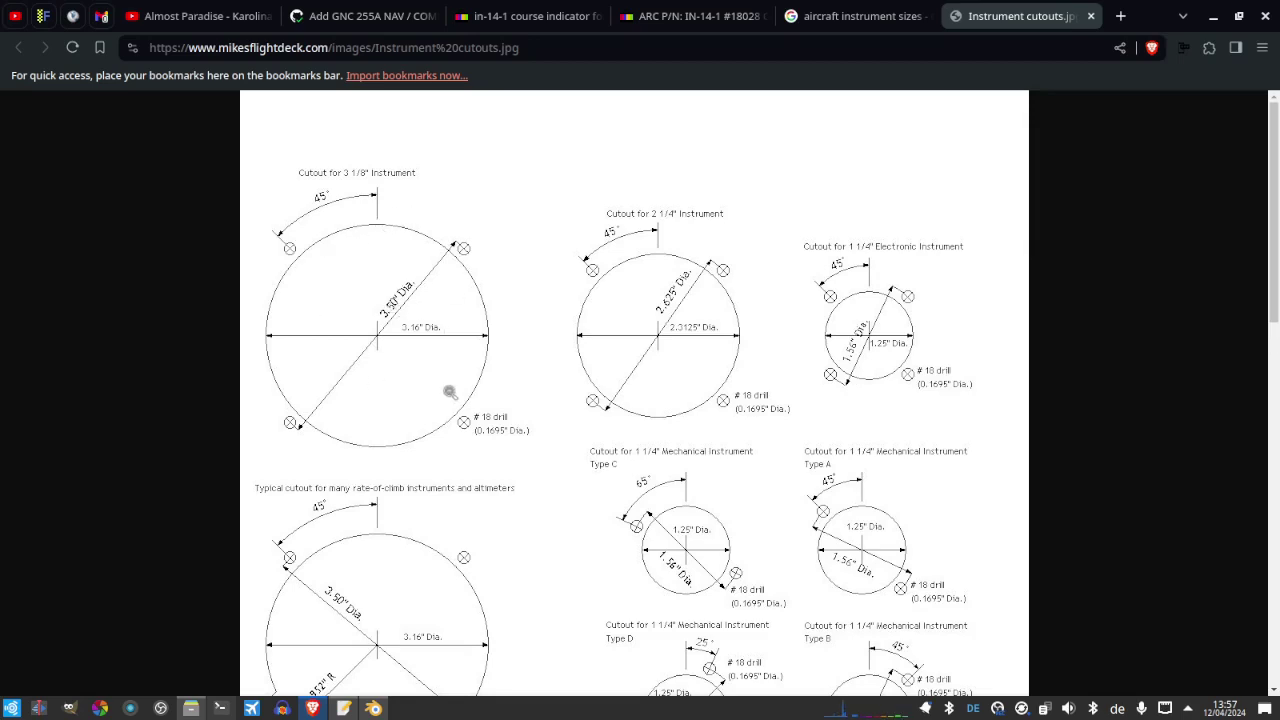
Examine the Instrument cutouts drawing for the hole diameters and screw positions of the standard aircraft instrument sizes
{"action": "scroll", "coordinate": [667, 338], "scroll_direction": "down", "scroll_amount": 2}
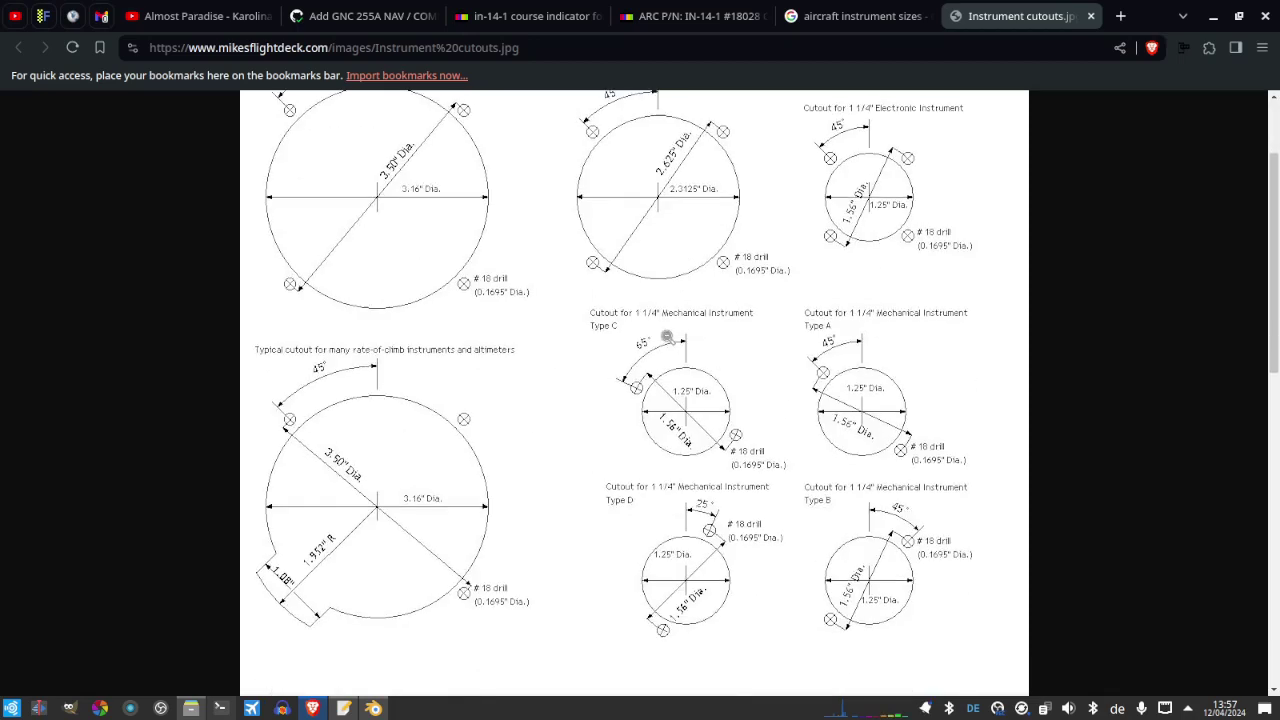
{"action": "scroll", "coordinate": [667, 338], "scroll_direction": "up", "scroll_amount": 2}
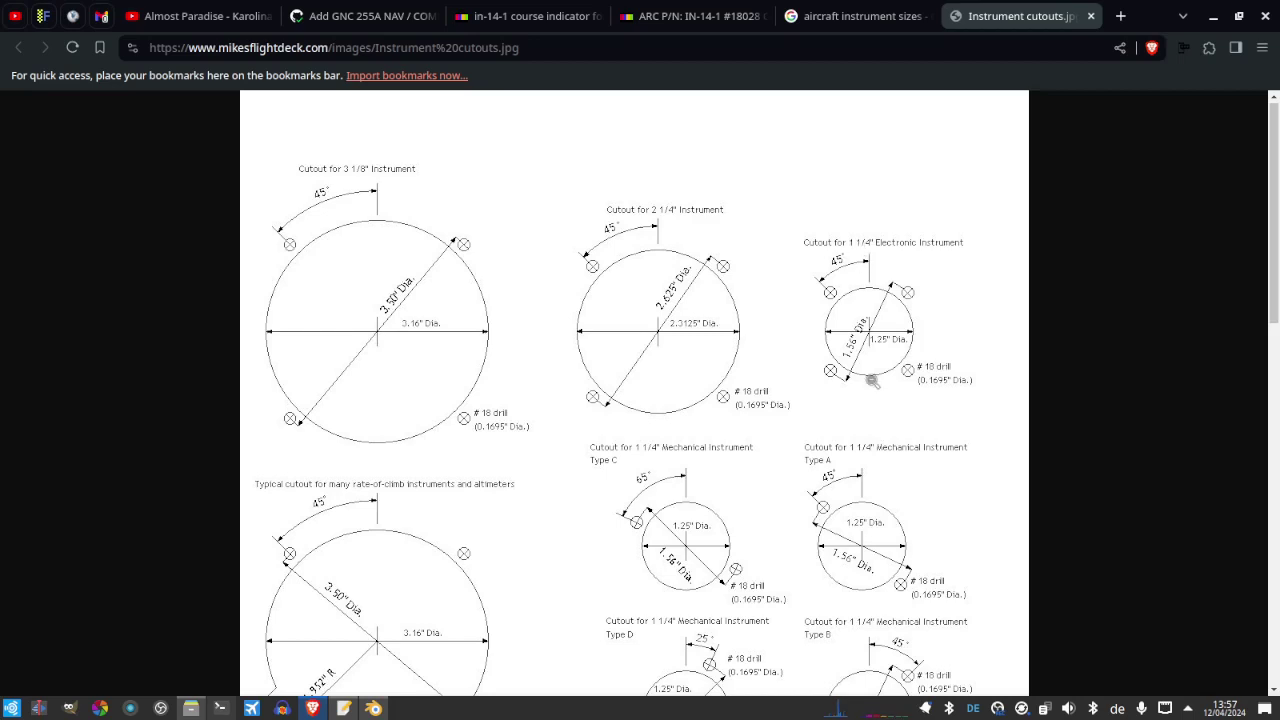
{"action": "scroll", "coordinate": [872, 381], "scroll_direction": "down", "scroll_amount": 5}
{"action": "scroll", "coordinate": [872, 381], "scroll_direction": "up", "scroll_amount": 3}
{"action": "scroll", "coordinate": [872, 381], "scroll_direction": "down", "scroll_amount": 1}
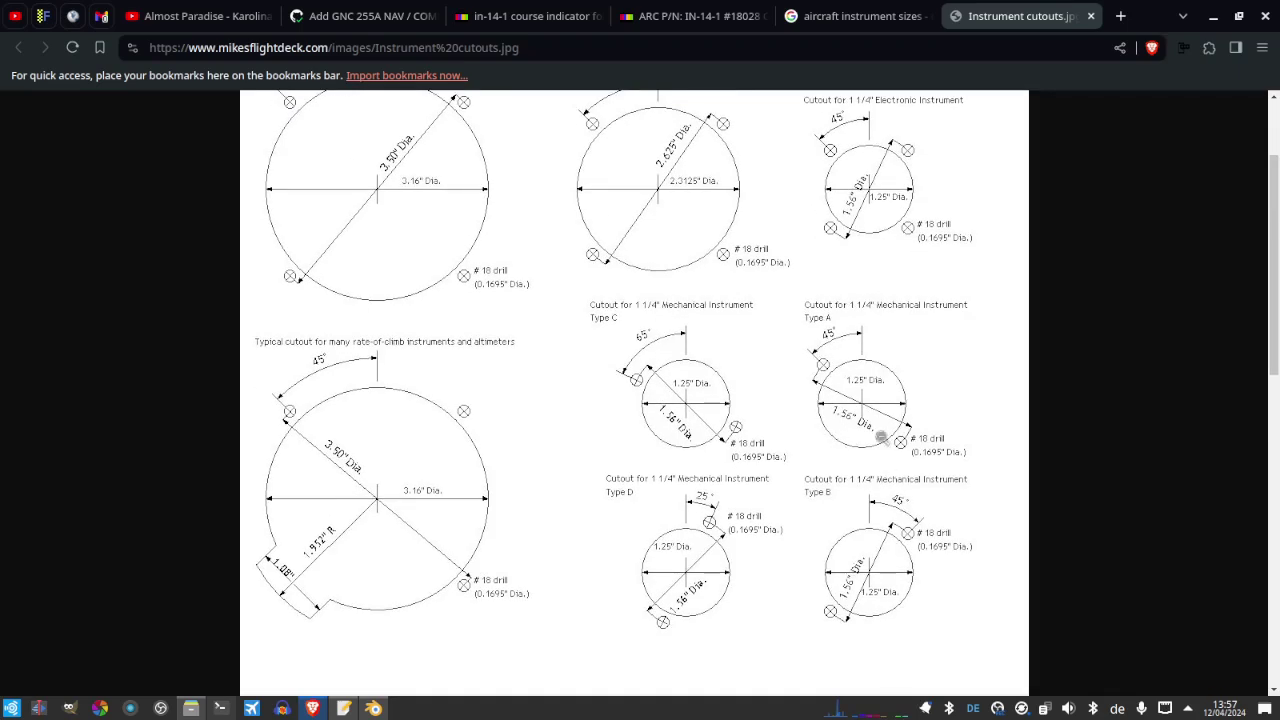
Look up the conversion of 3 1/8 inch to cm in a new browser tab
{"action": "left_click", "coordinate": [1120, 16]}
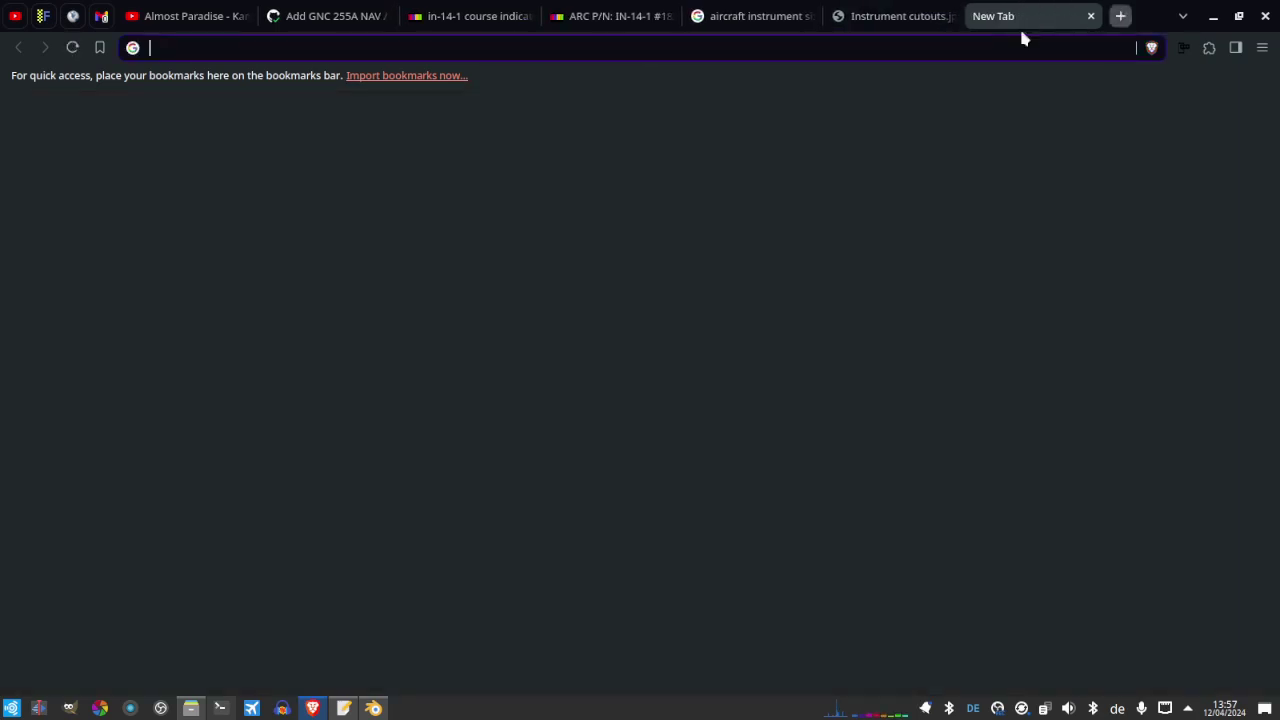
{"action": "left_click", "coordinate": [909, 47]}
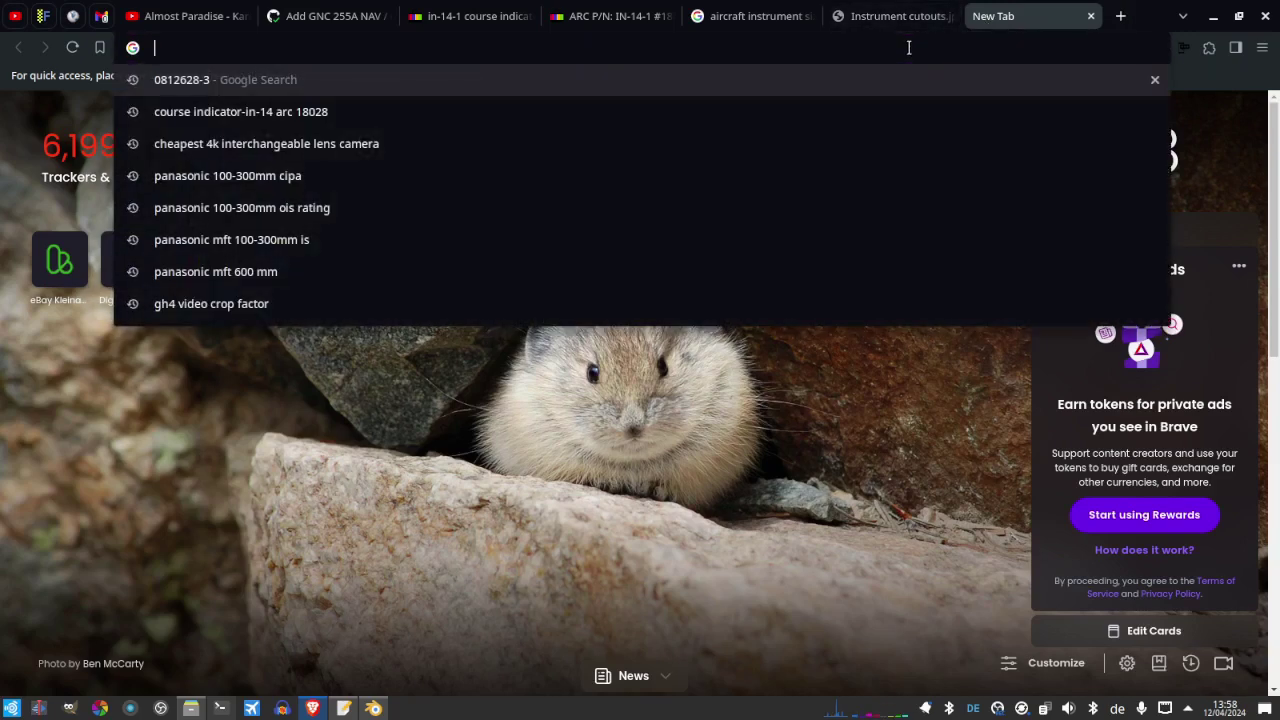
{"action": "type", "text": "3"}
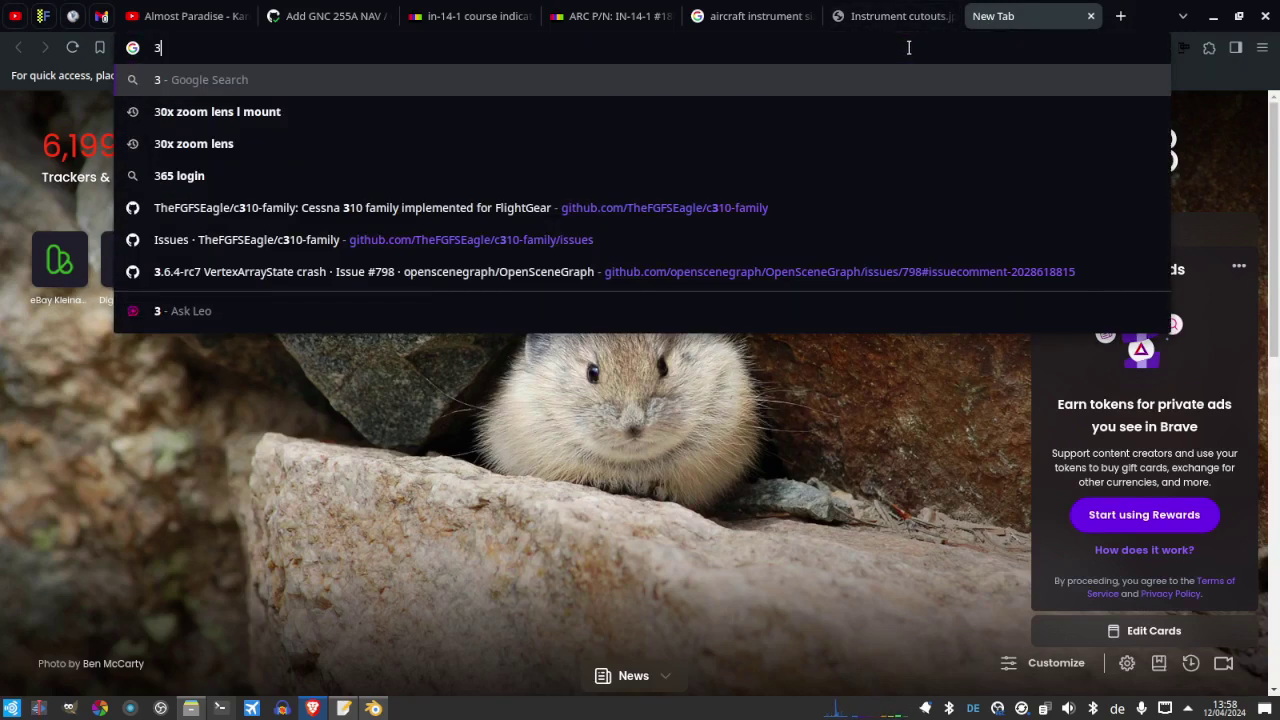
{"action": "type", "text": " 1"}
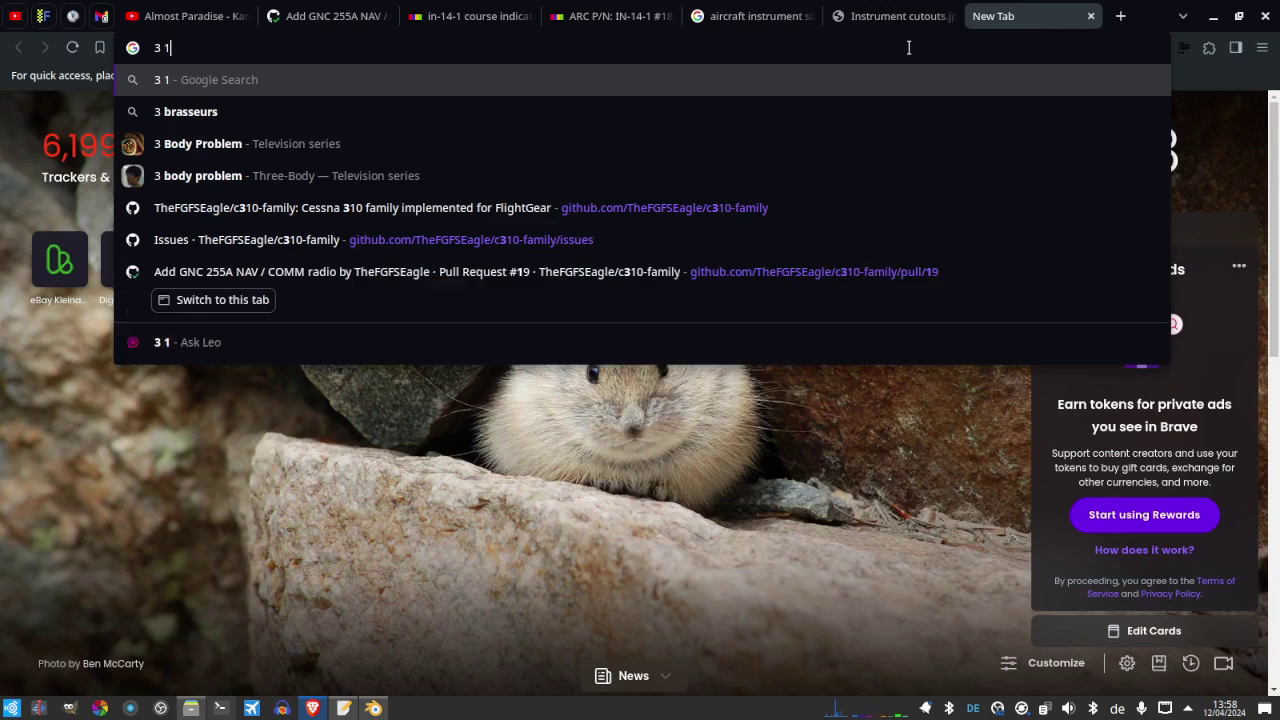
{"action": "type", "text": "/8 inch"}
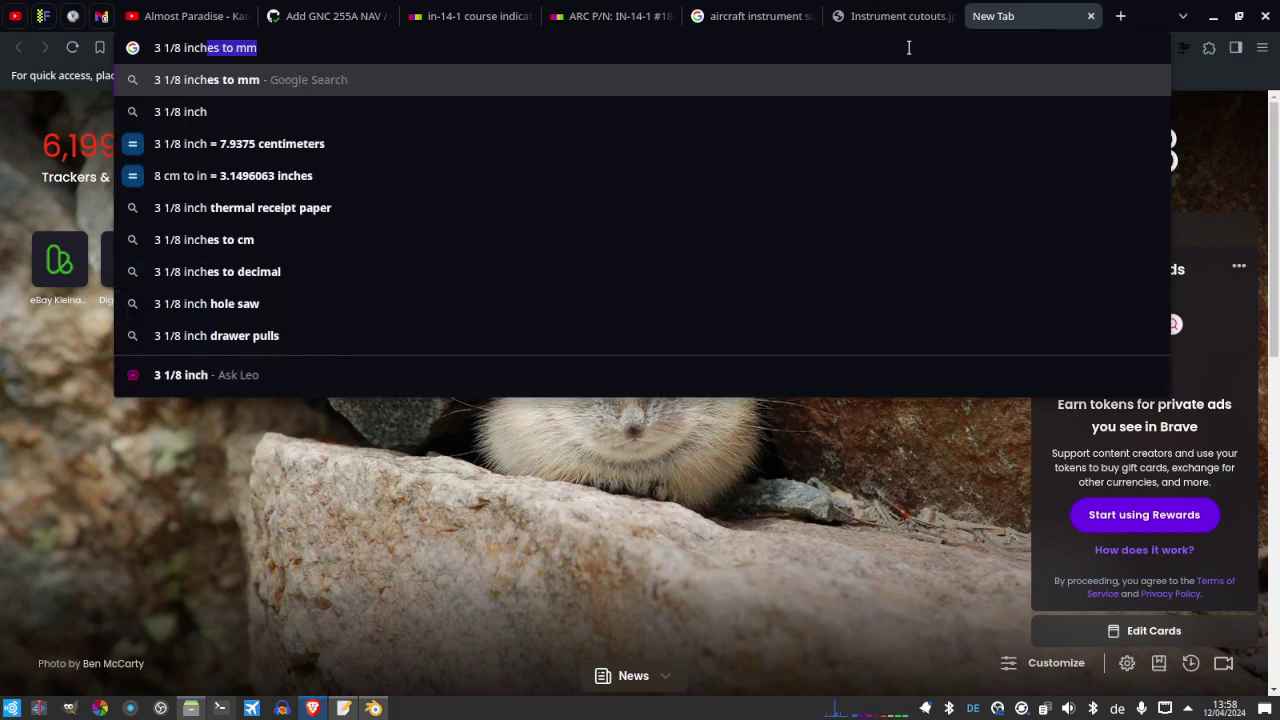
{"action": "type", "text": " to cm"}
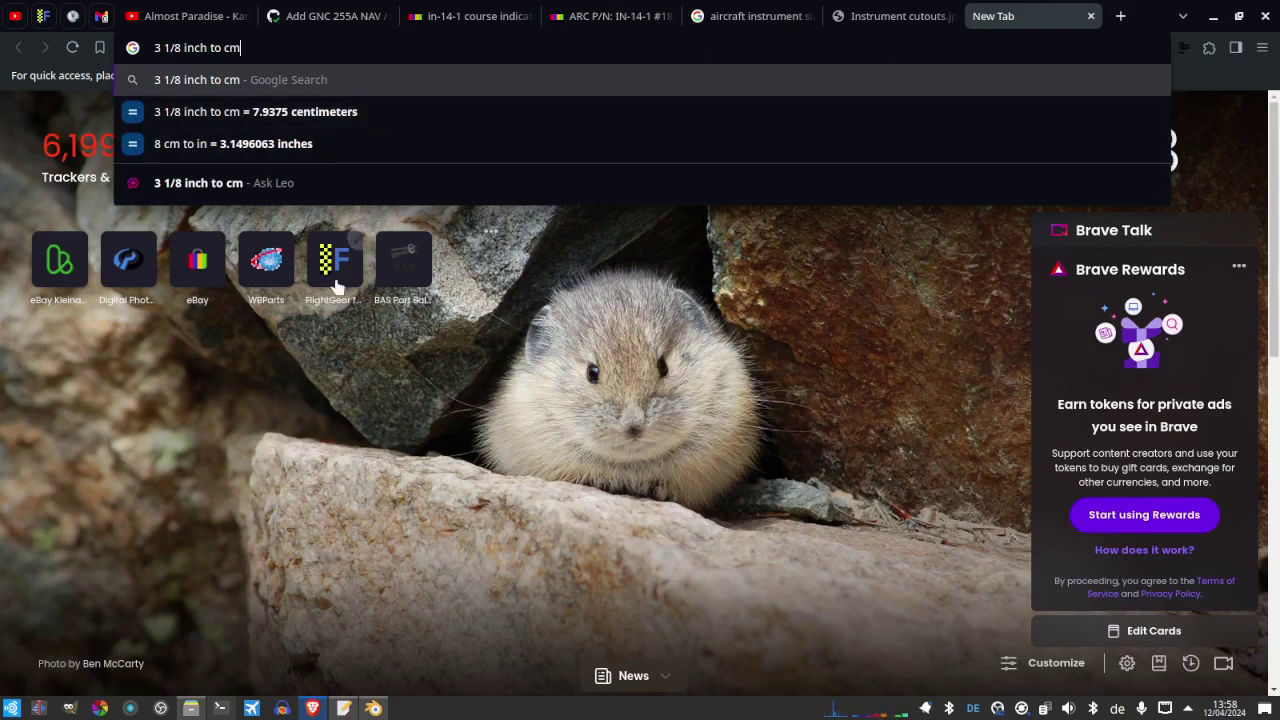
Switch back to Blender and set the circle's radius to 0.08 m
{"action": "left_click", "coordinate": [374, 709]}
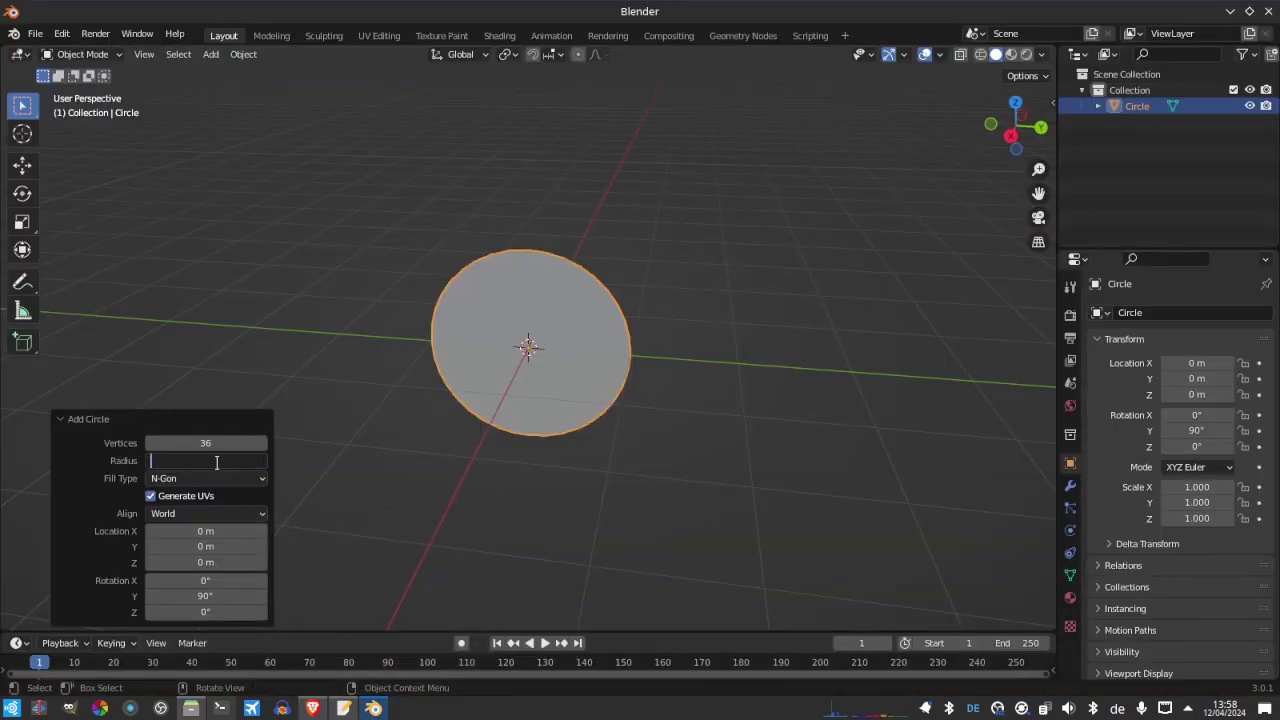
{"action": "key", "text": "Return"}
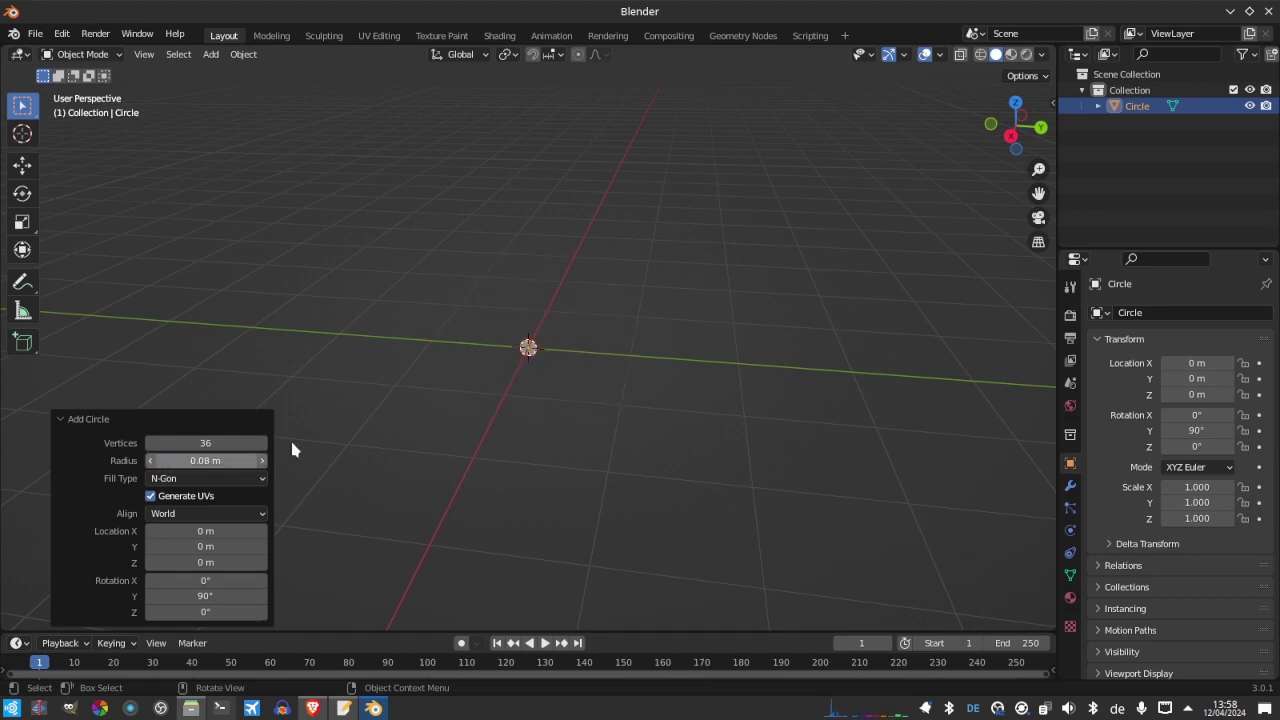
{"action": "scroll", "coordinate": [647, 304], "scroll_direction": "up", "scroll_amount": 10}
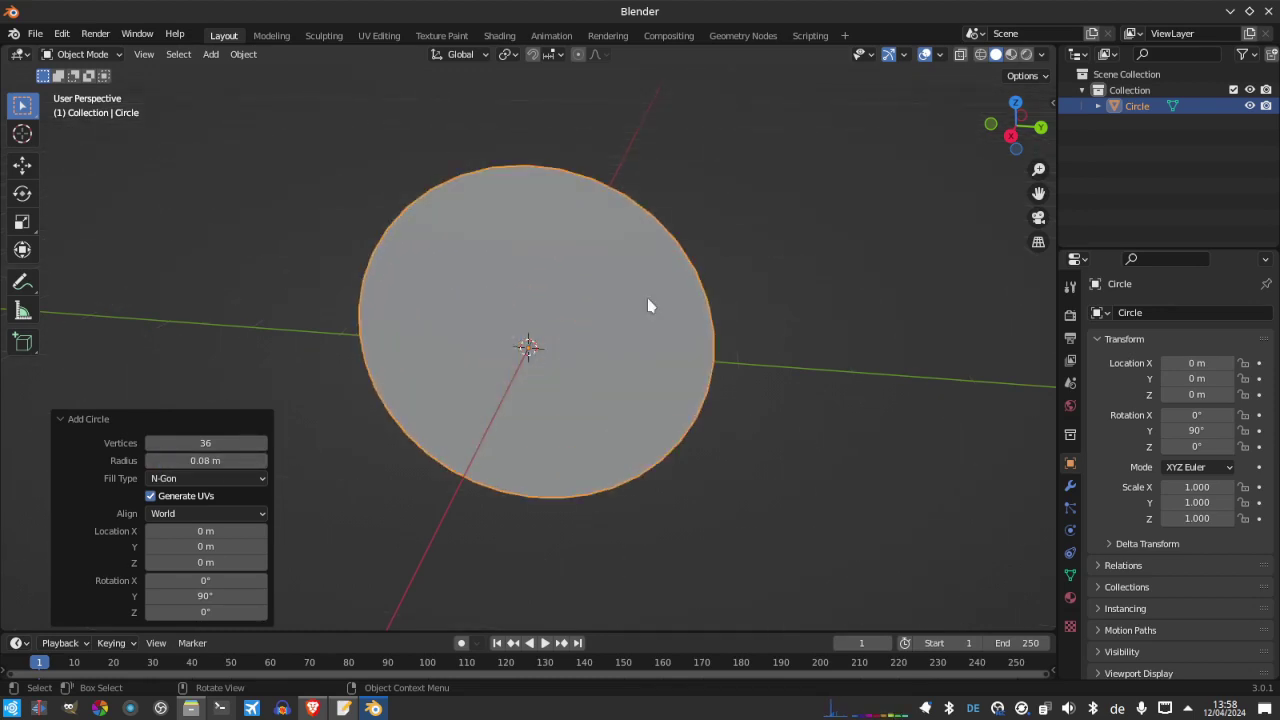
Select the whole circle in Edit Mode and inset its face by about 0.0047 m
{"action": "left_click_drag", "start_coordinate": [1015, 126], "coordinate": [1022, 128]}
{"action": "key", "text": "Tab"}
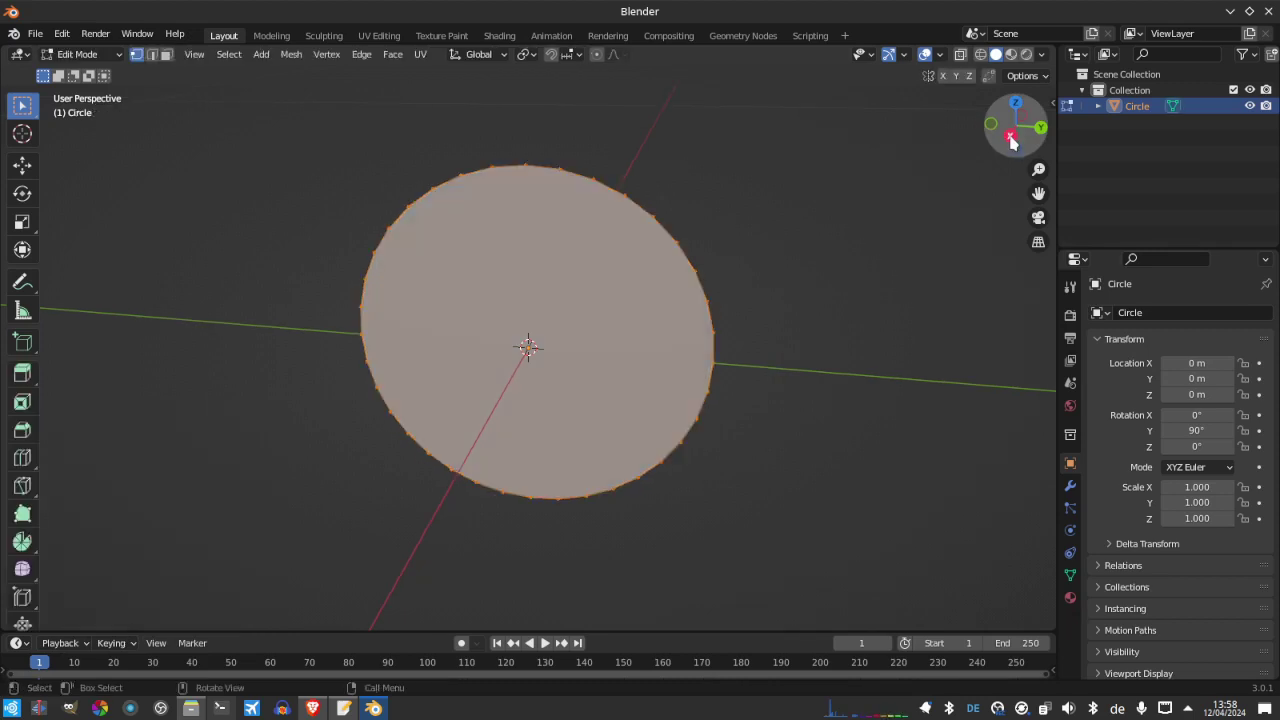
{"action": "key", "text": "alt+a"}
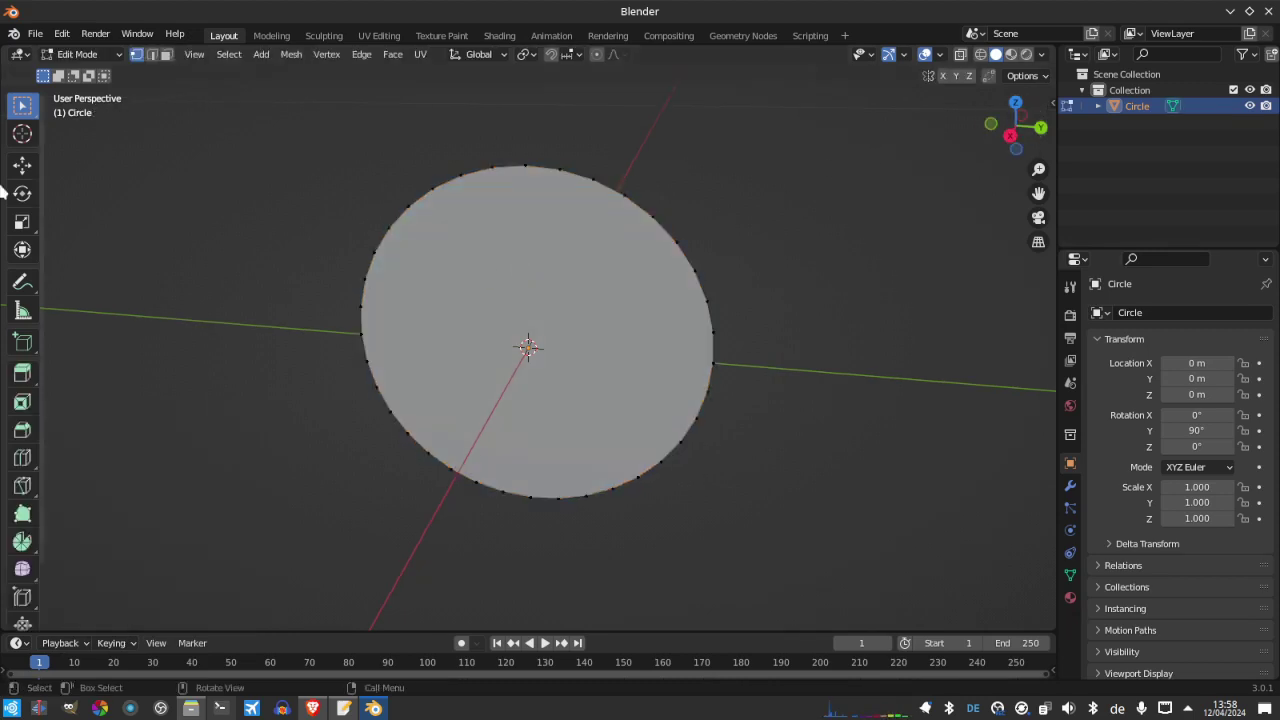
{"action": "key", "text": "a"}
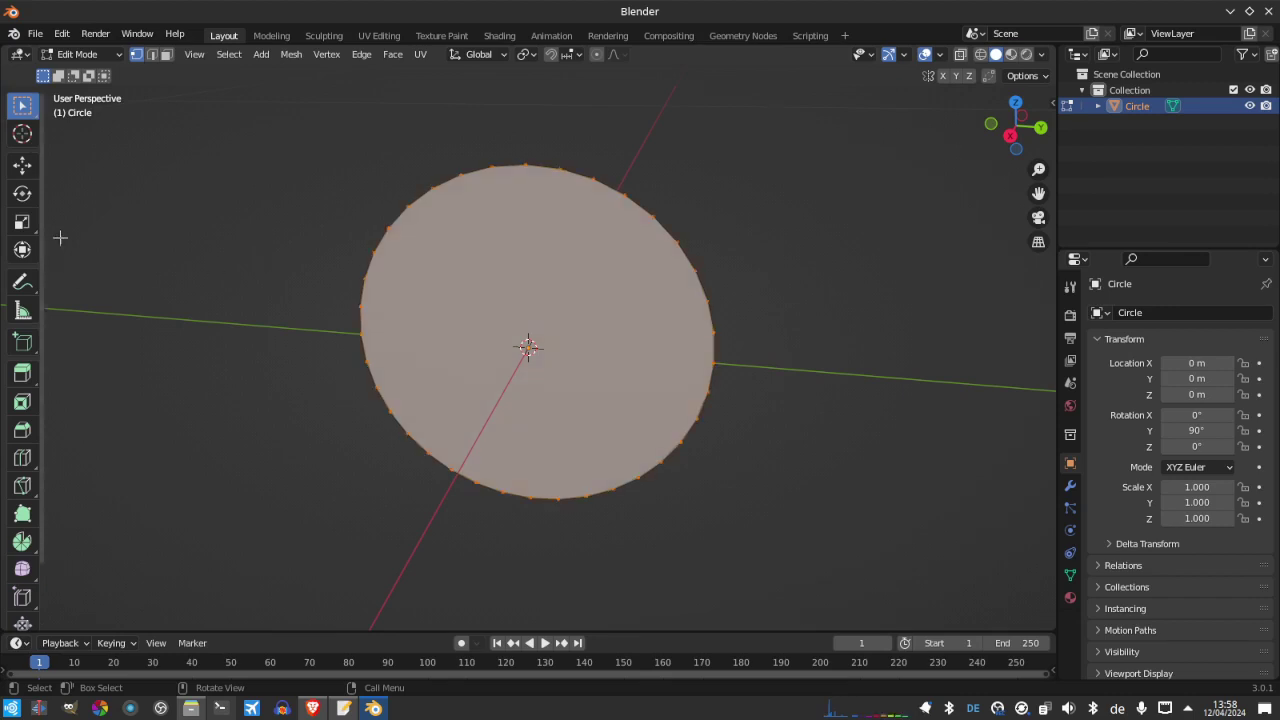
{"action": "left_click", "coordinate": [25, 404]}
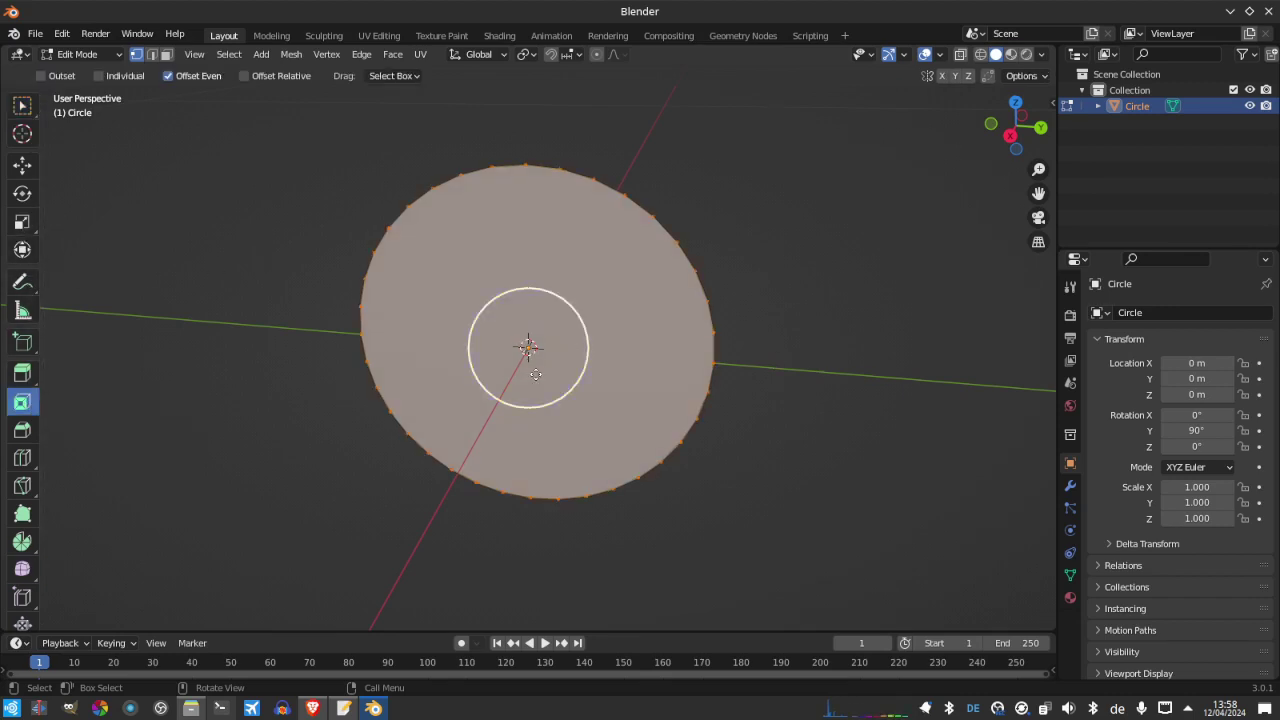
{"action": "left_click_drag", "start_coordinate": [533, 389], "coordinate": [528, 368]}
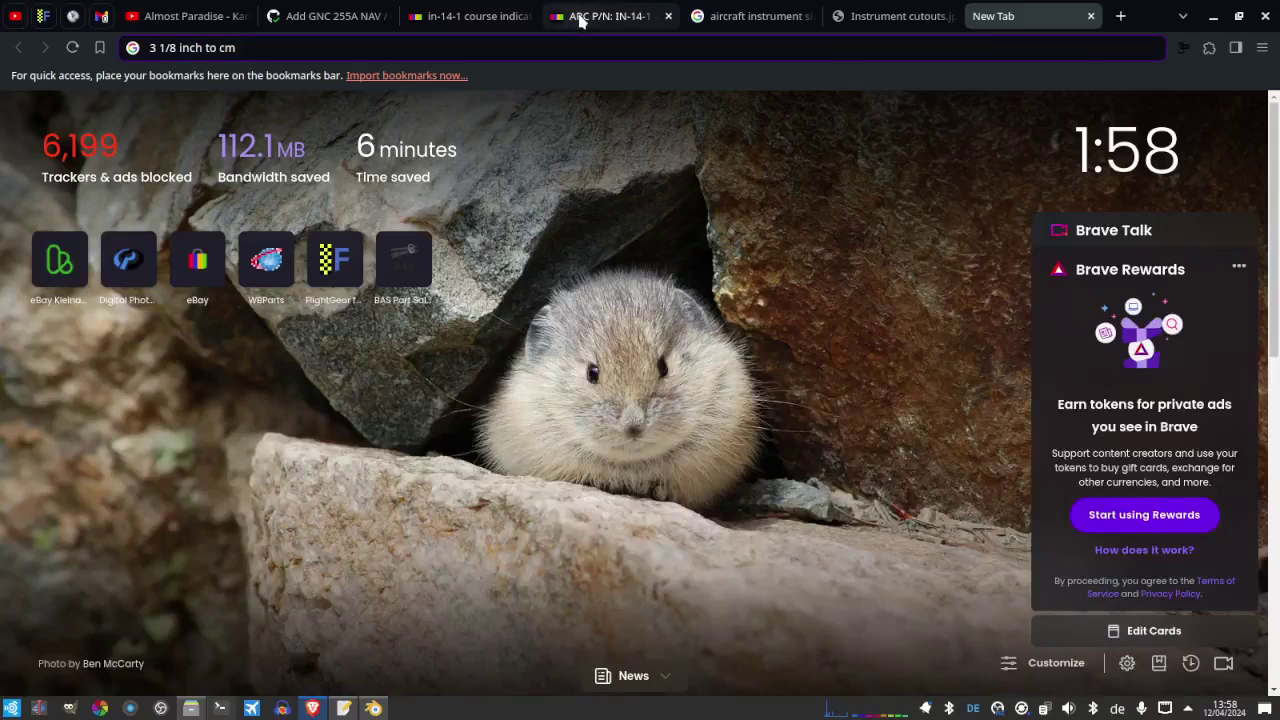
Switch to the browser and inspect the front photo of the course indicator in the eBay listing
{"action": "left_click", "coordinate": [582, 17]}
{"action": "left_click", "coordinate": [307, 288]}
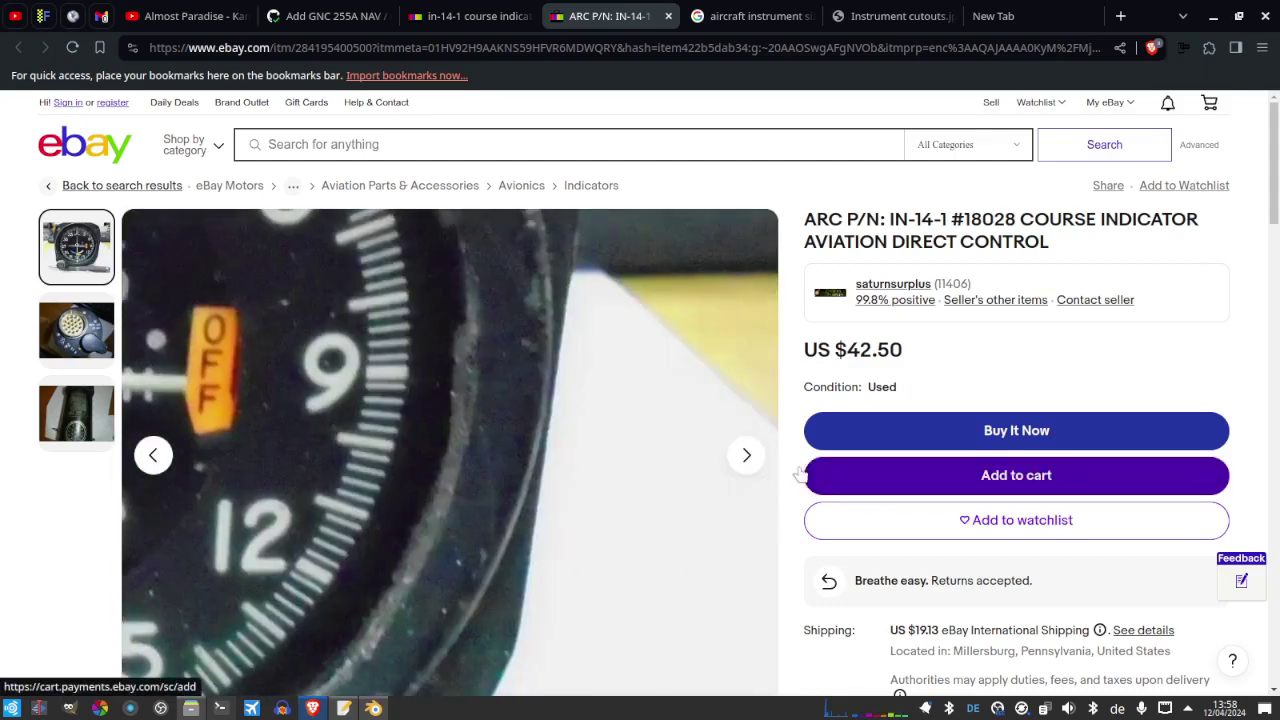
{"action": "left_click", "coordinate": [308, 434]}
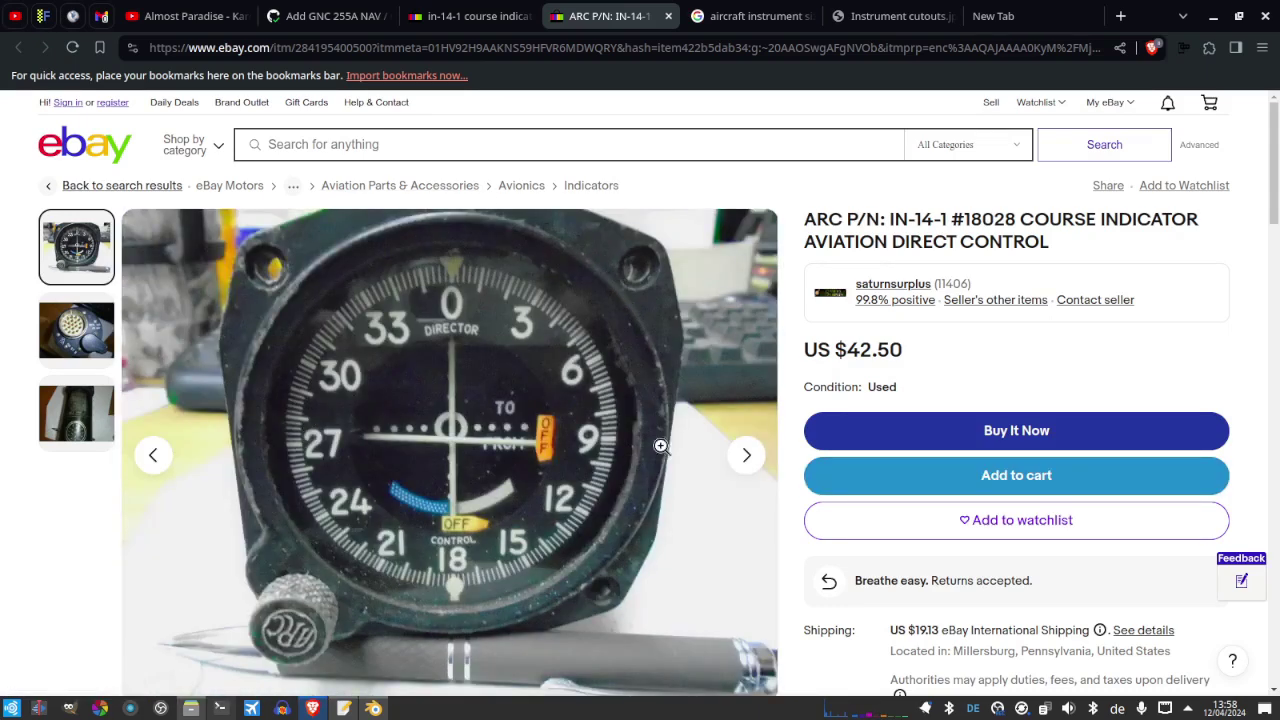
Return to Blender and set the face inset's thickness to 0.002 m
{"action": "left_click", "coordinate": [373, 708]}
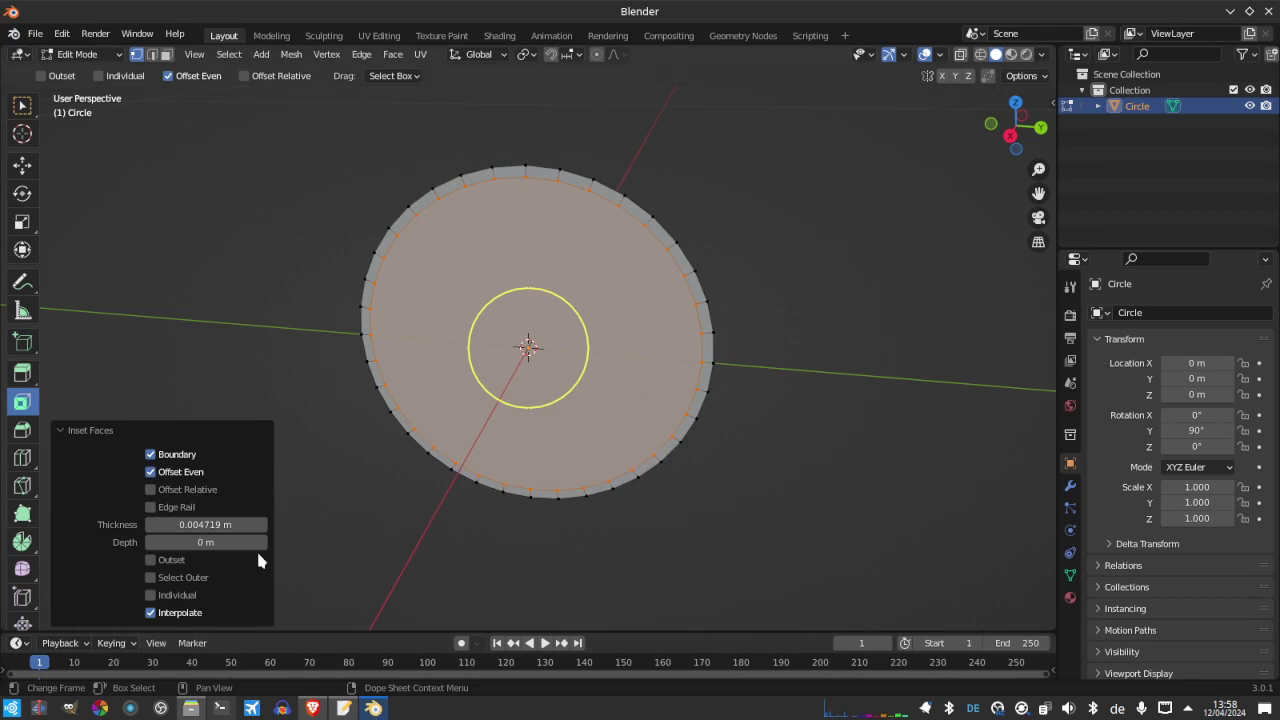
{"action": "left_click", "coordinate": [224, 524]}
{"action": "type", "text": "0"}
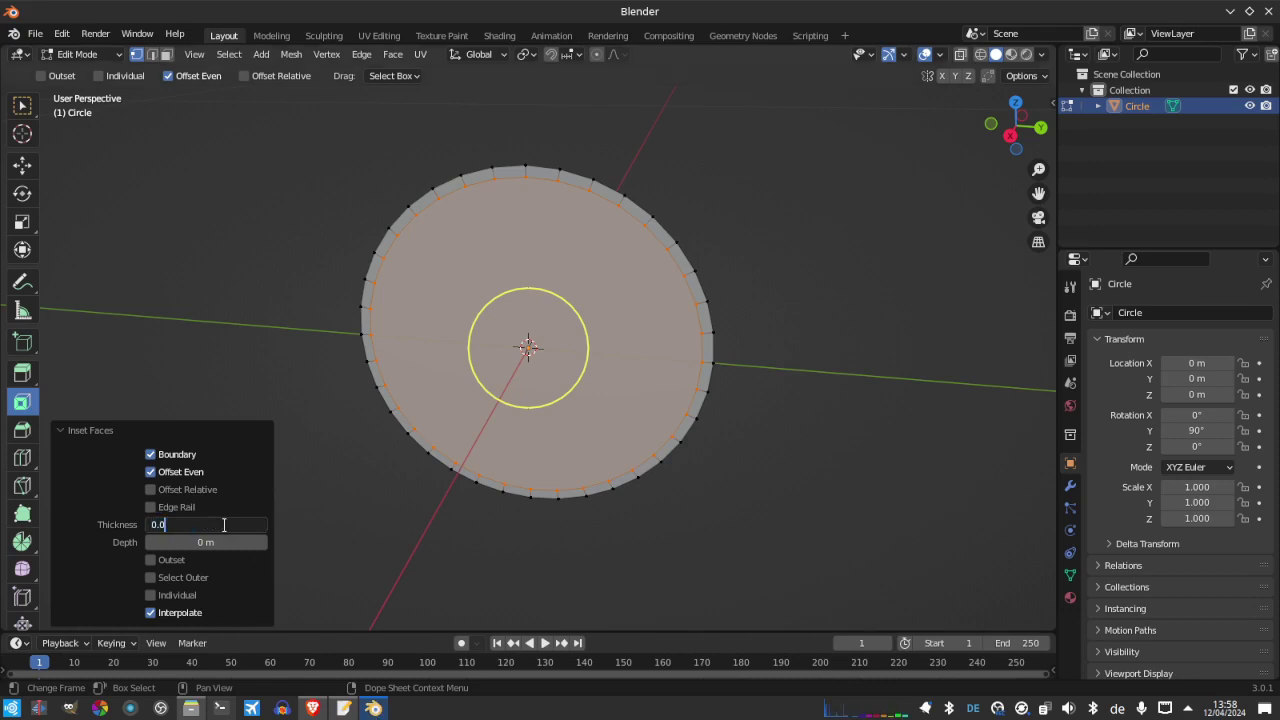
{"action": "type", "text": " mm"}
{"action": "key", "text": "Return"}
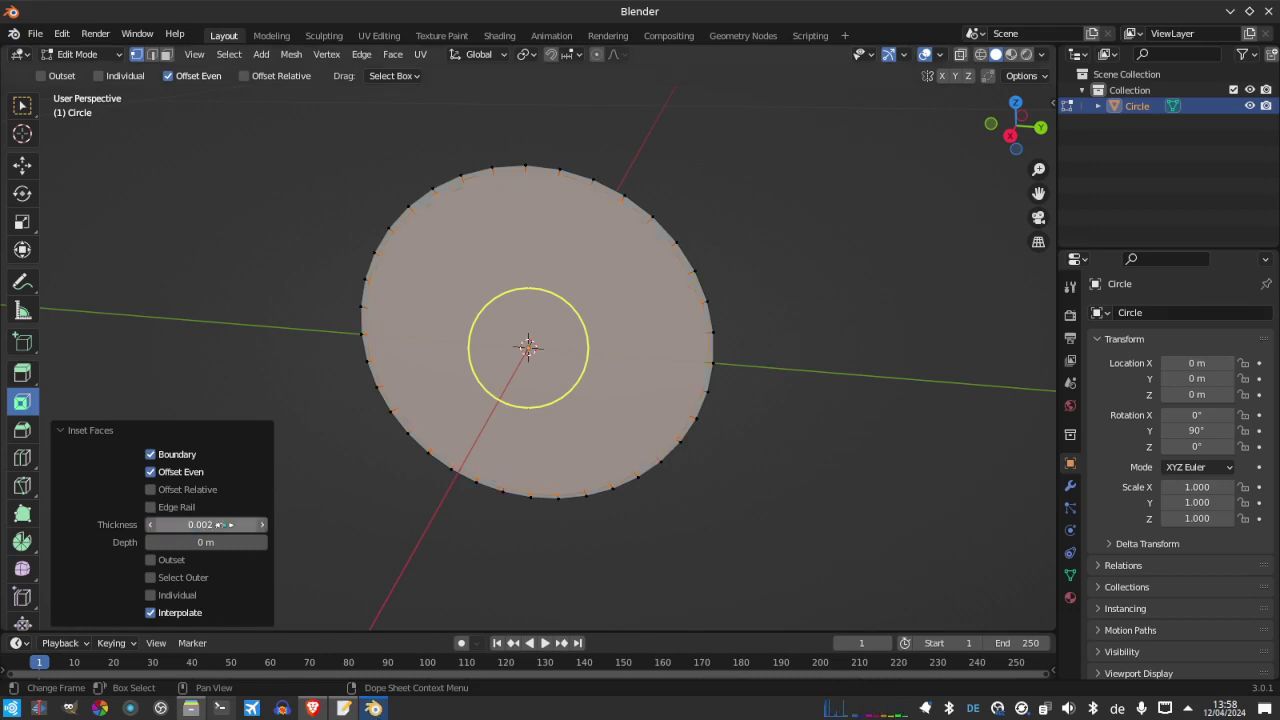
Switch to the browser and examine the indicator's bezel rim near the 30 mark in an enlarged view of the photo
{"action": "key", "text": "alt+Tab"}
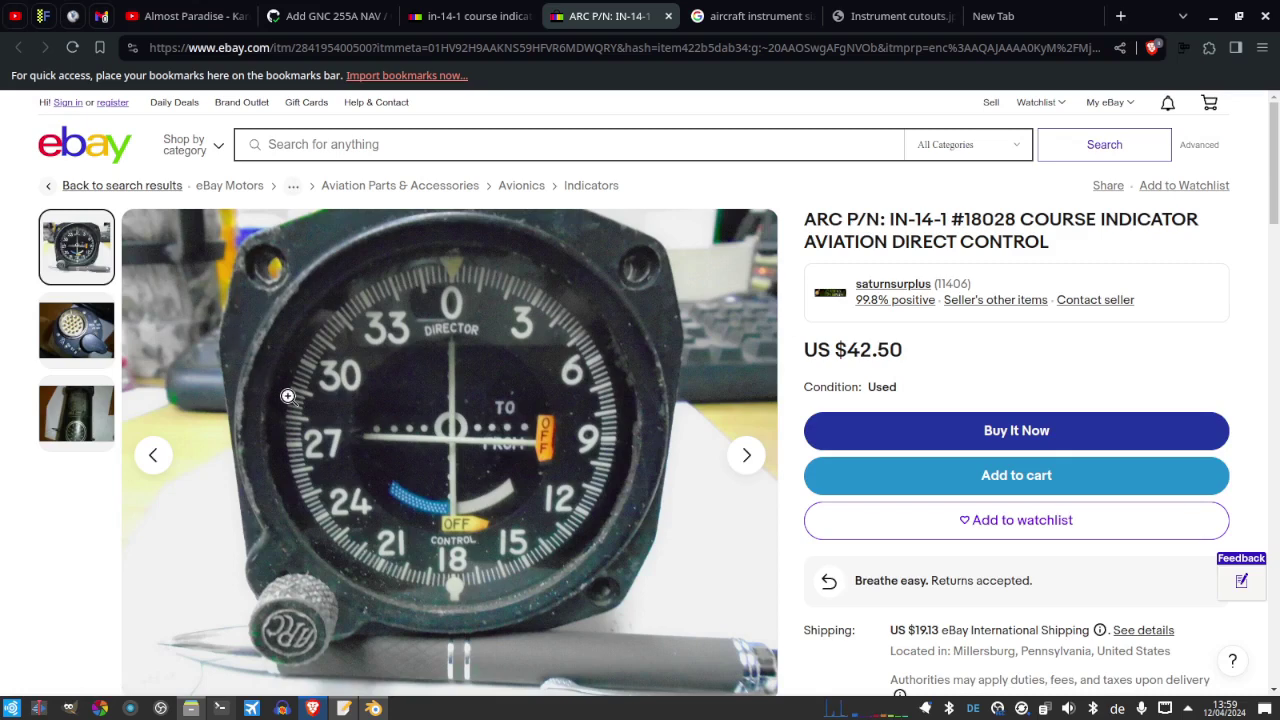
{"action": "left_click", "coordinate": [312, 344]}
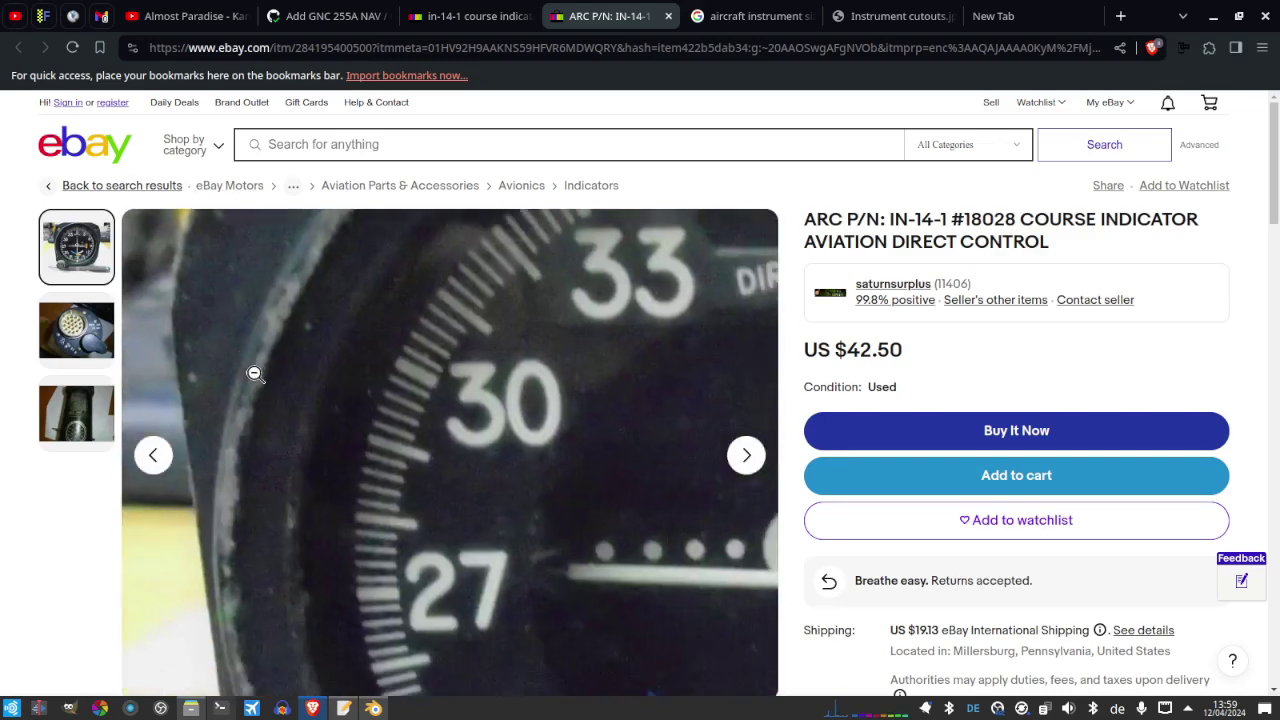
{"action": "left_click", "coordinate": [255, 373]}
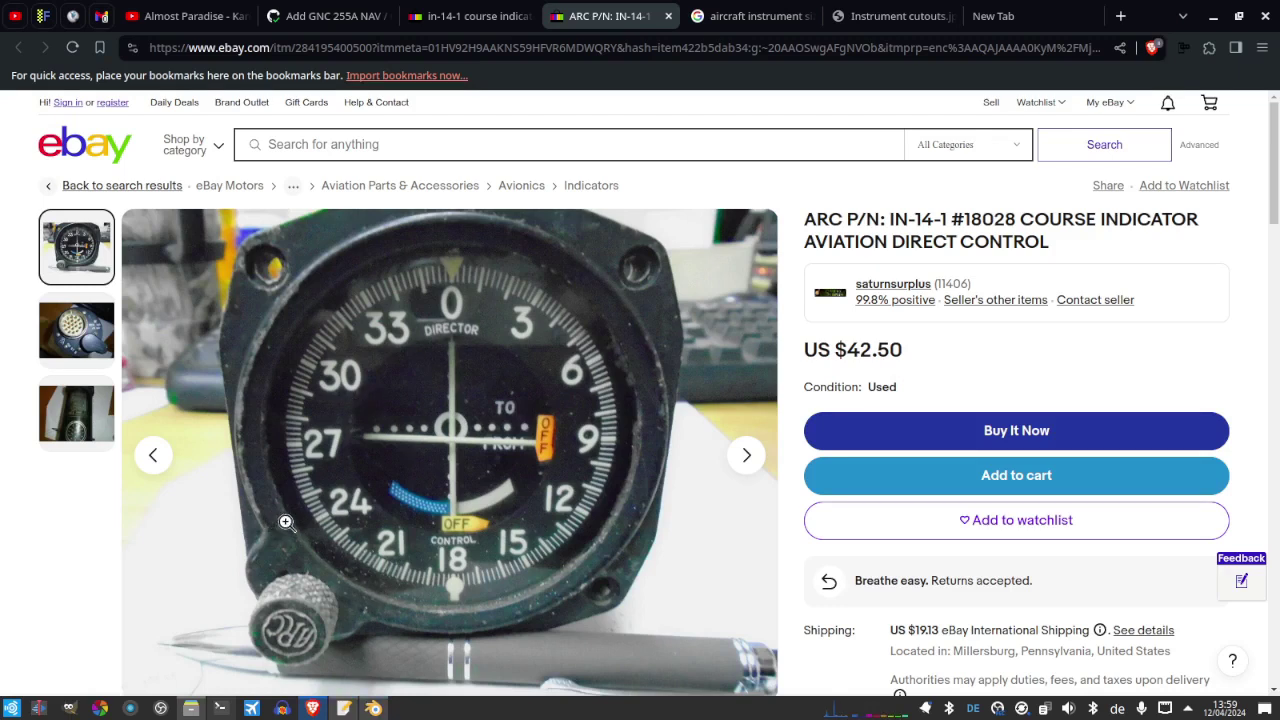
Switch back to Blender and extrude the inset face by -0.005 m along its normal
{"action": "left_click", "coordinate": [372, 708]}
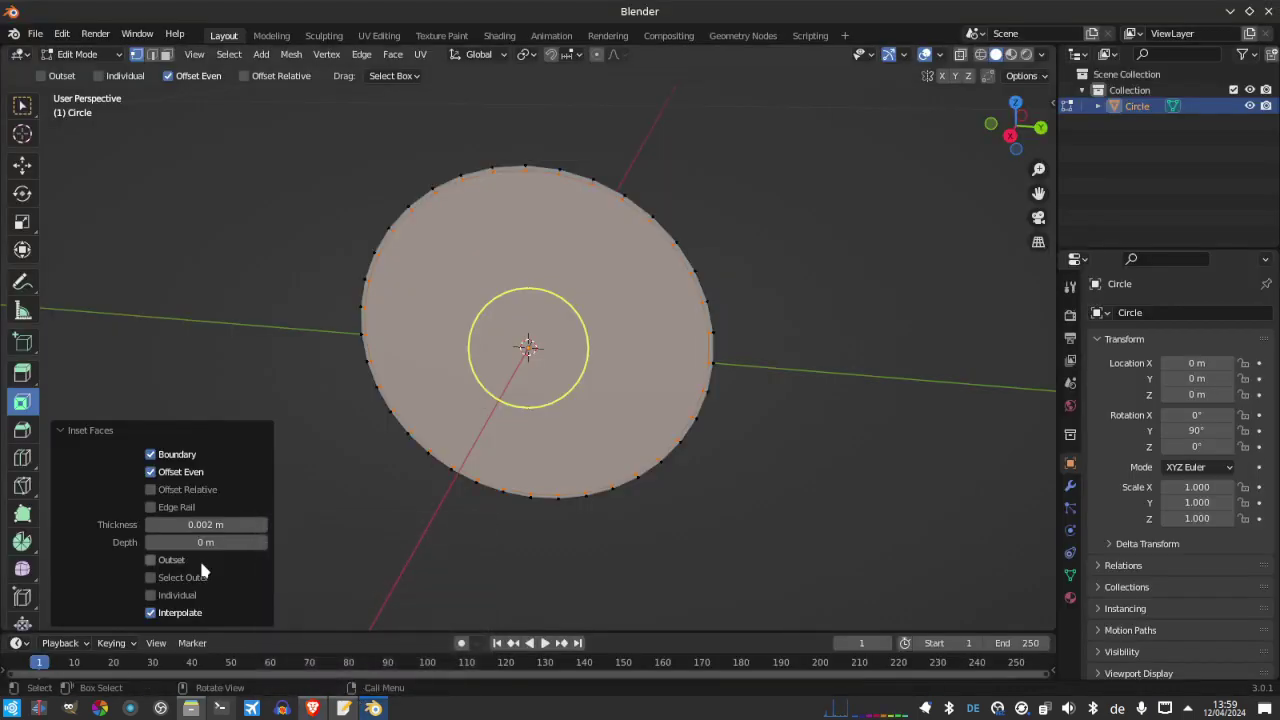
{"action": "left_click", "coordinate": [22, 372]}
{"action": "left_click_drag", "start_coordinate": [514, 378], "coordinate": [488, 398]}
{"action": "left_click", "coordinate": [207, 553]}
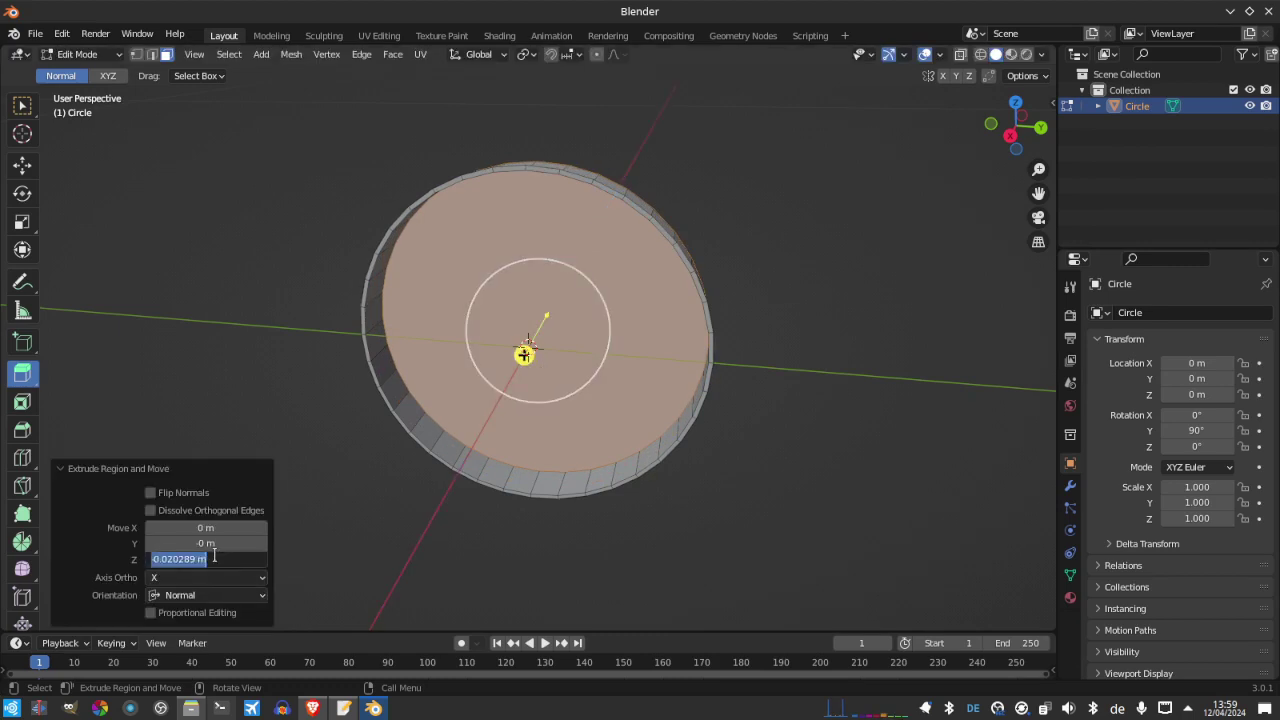
{"action": "key", "text": "BackSpace"}
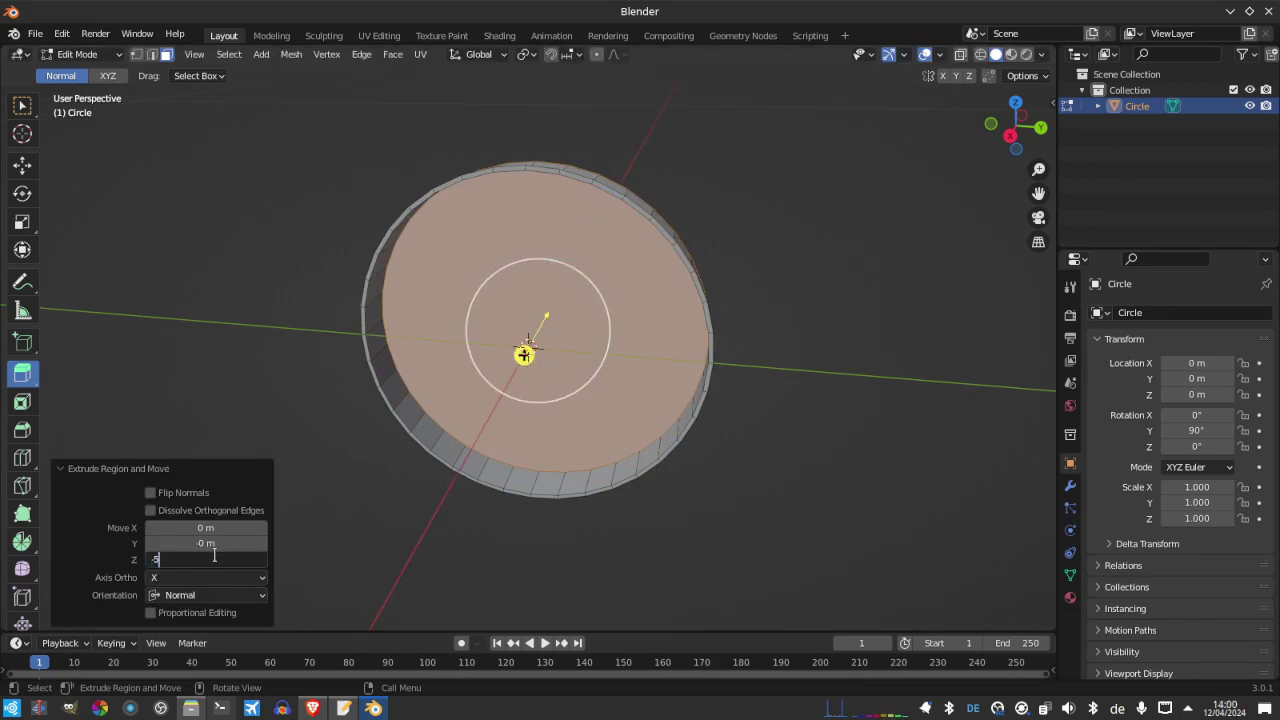
{"action": "key", "text": "Return"}
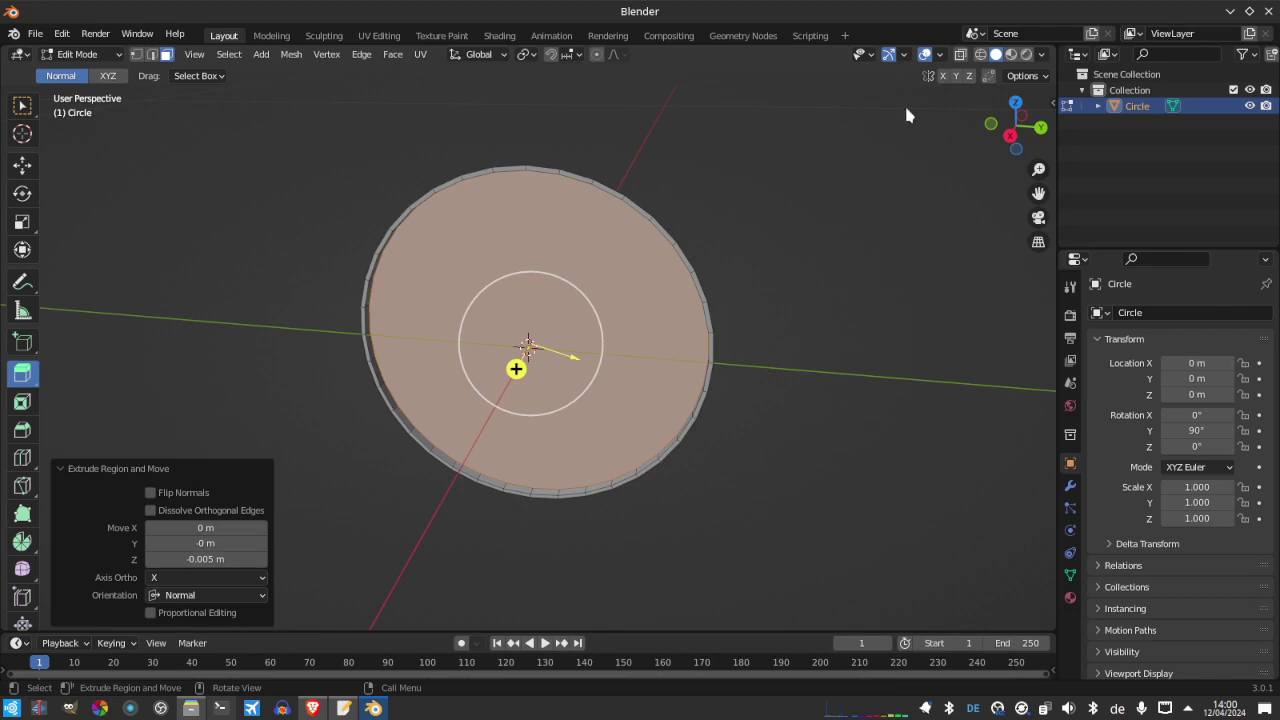
Return to Object Mode, deselect the disc and show its transform properties to check the dimensions
{"action": "mouse_move", "coordinate": [1016, 126]}
{"action": "left_mouse_down"}
{"action": "mouse_move", "coordinate": [965, 135]}
{"action": "mouse_move", "coordinate": [1006, 133]}
{"action": "left_mouse_up"}
{"action": "key", "text": "Tab"}
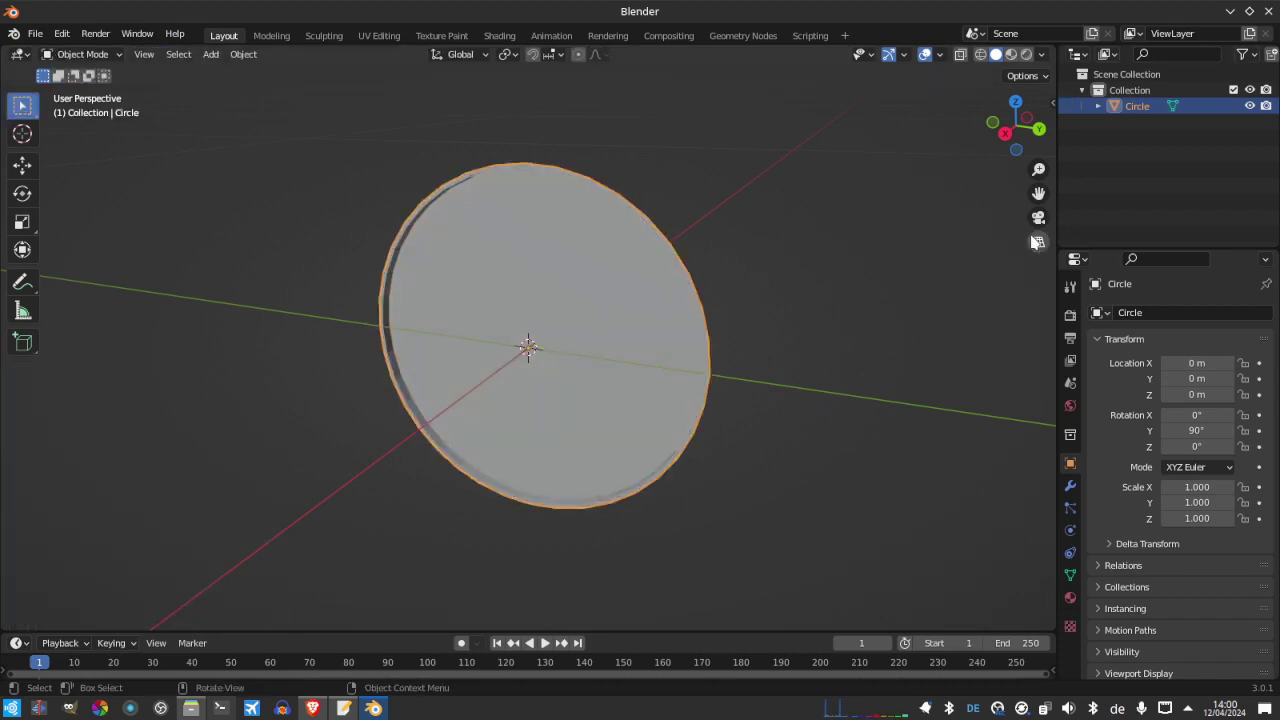
{"action": "left_click", "coordinate": [1049, 106]}
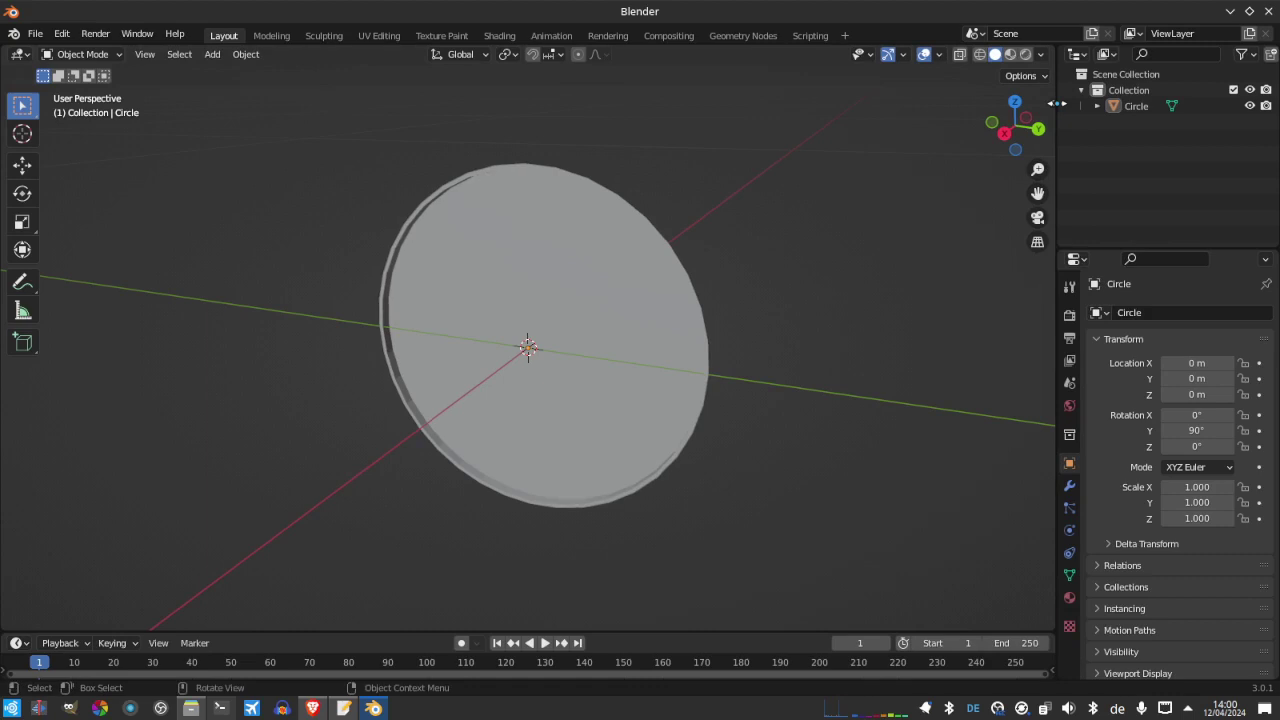
{"action": "left_click", "coordinate": [1051, 105]}
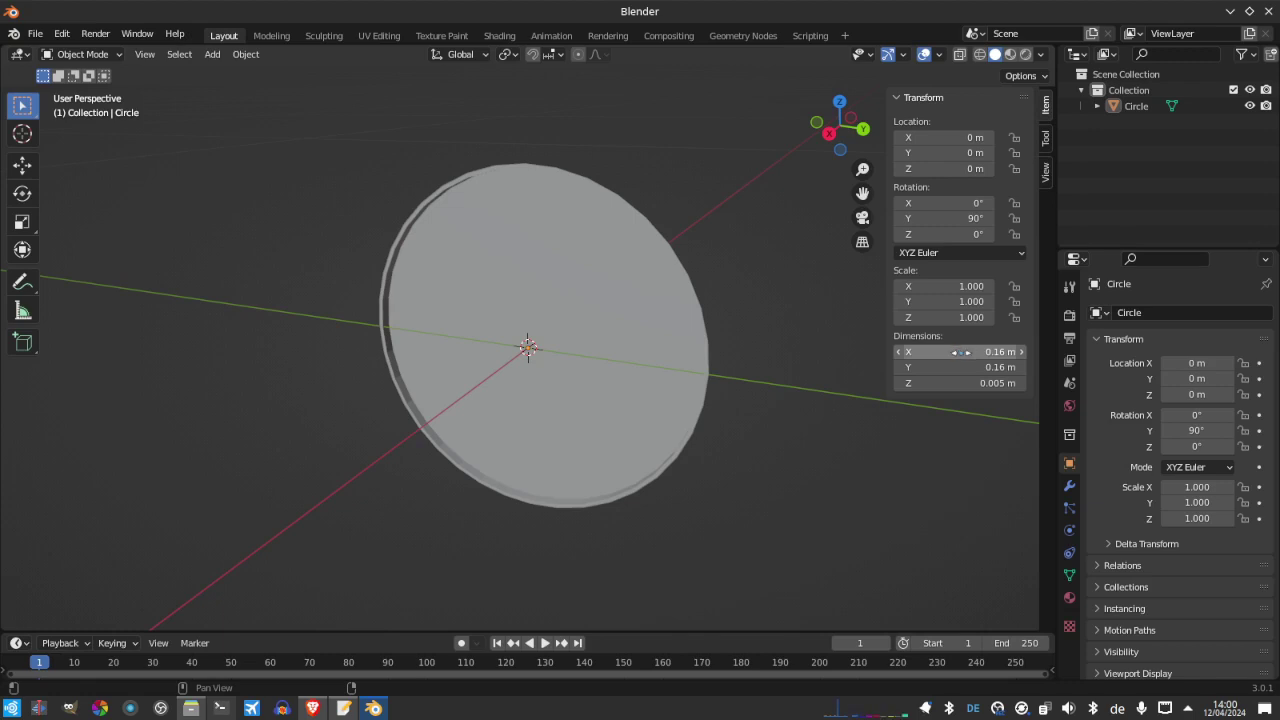
Set the disc's X and Y dimensions to 0.08 m
{"action": "left_click_drag", "start_coordinate": [958, 352], "coordinate": [958, 367]}
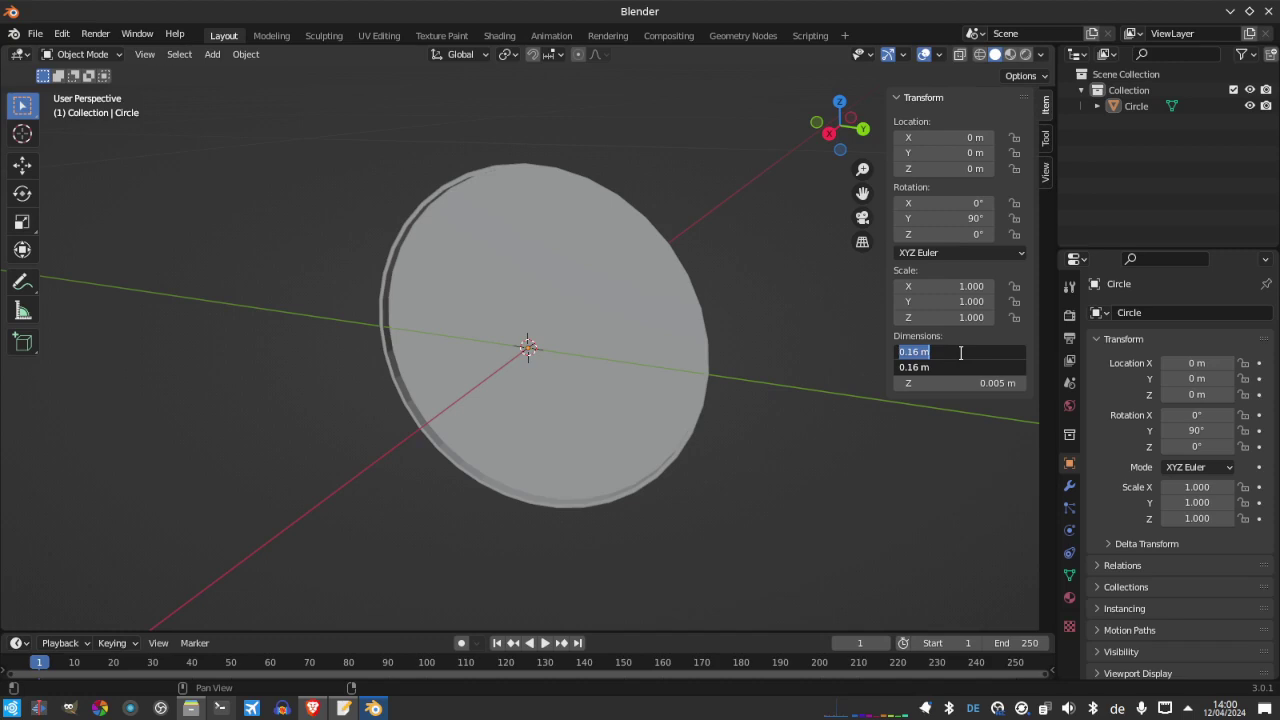
{"action": "type", "text": "0.08"}
{"action": "key", "text": "Return"}
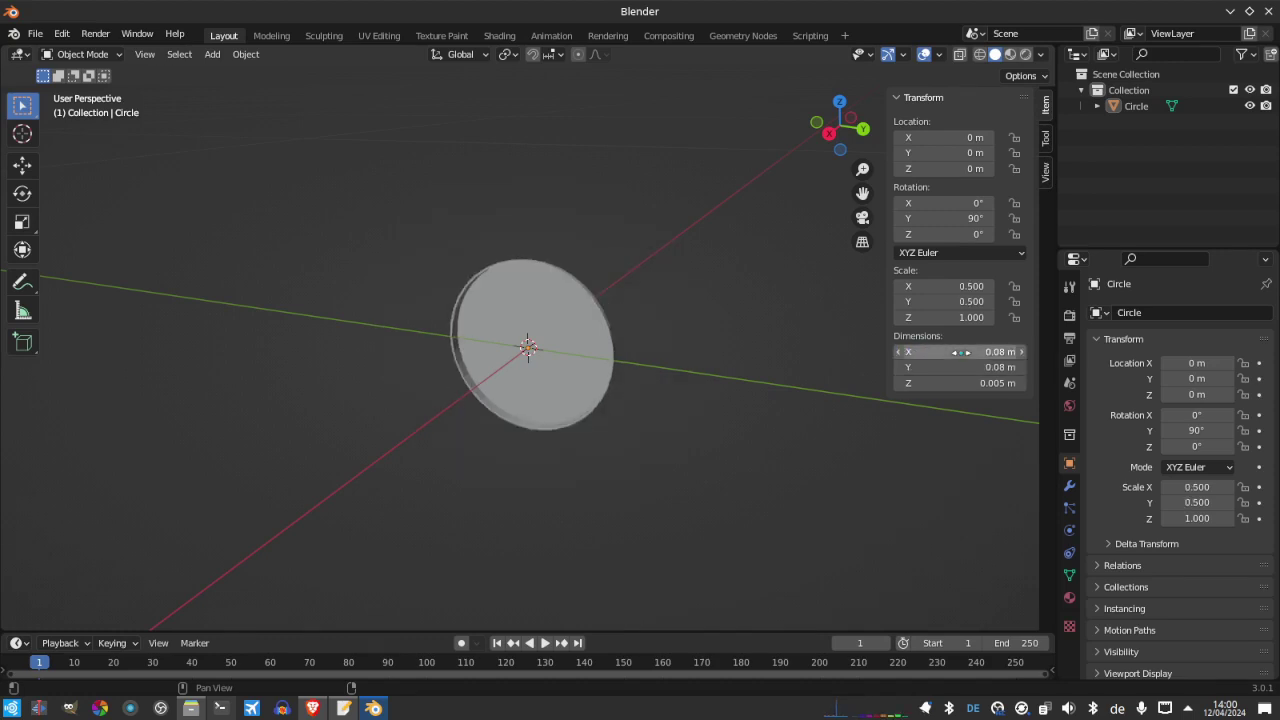
{"action": "scroll", "coordinate": [543, 349], "scroll_direction": "up", "scroll_amount": 5}
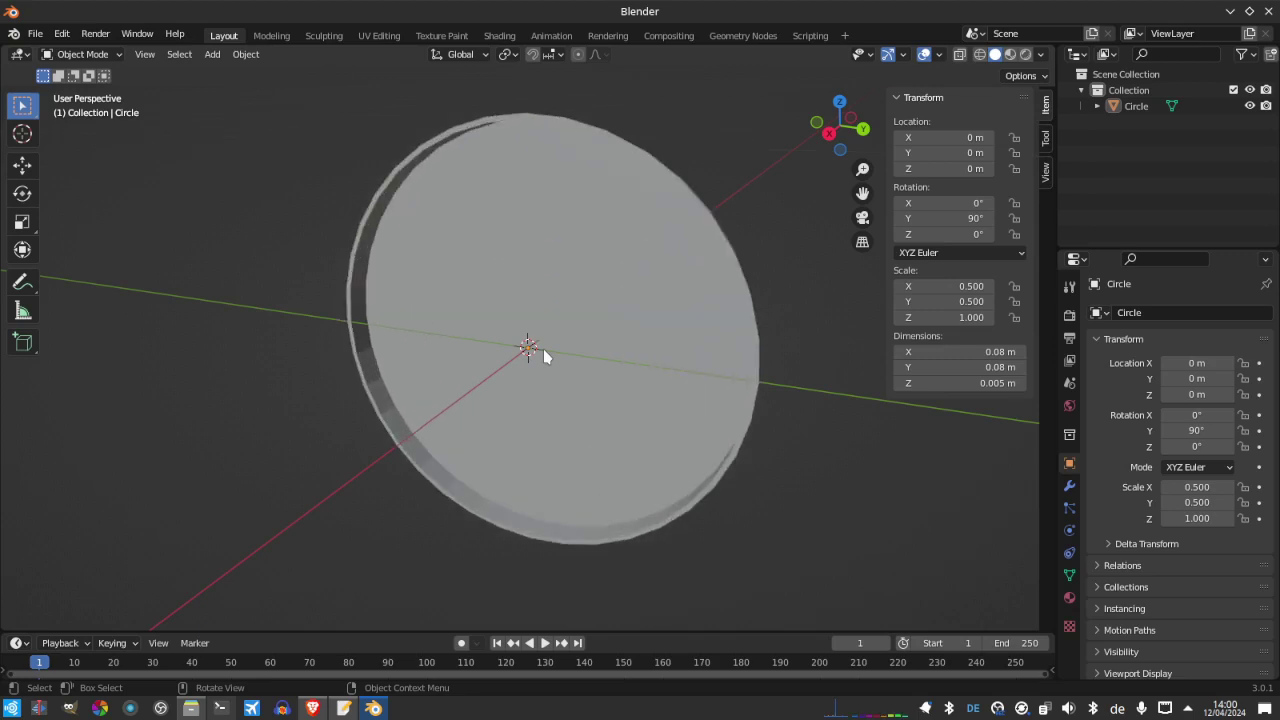
Undo the resizing, extrusion and inset, going back to the flat circle fully selected in Edit Mode
{"action": "key", "text": "ctrl+z"}
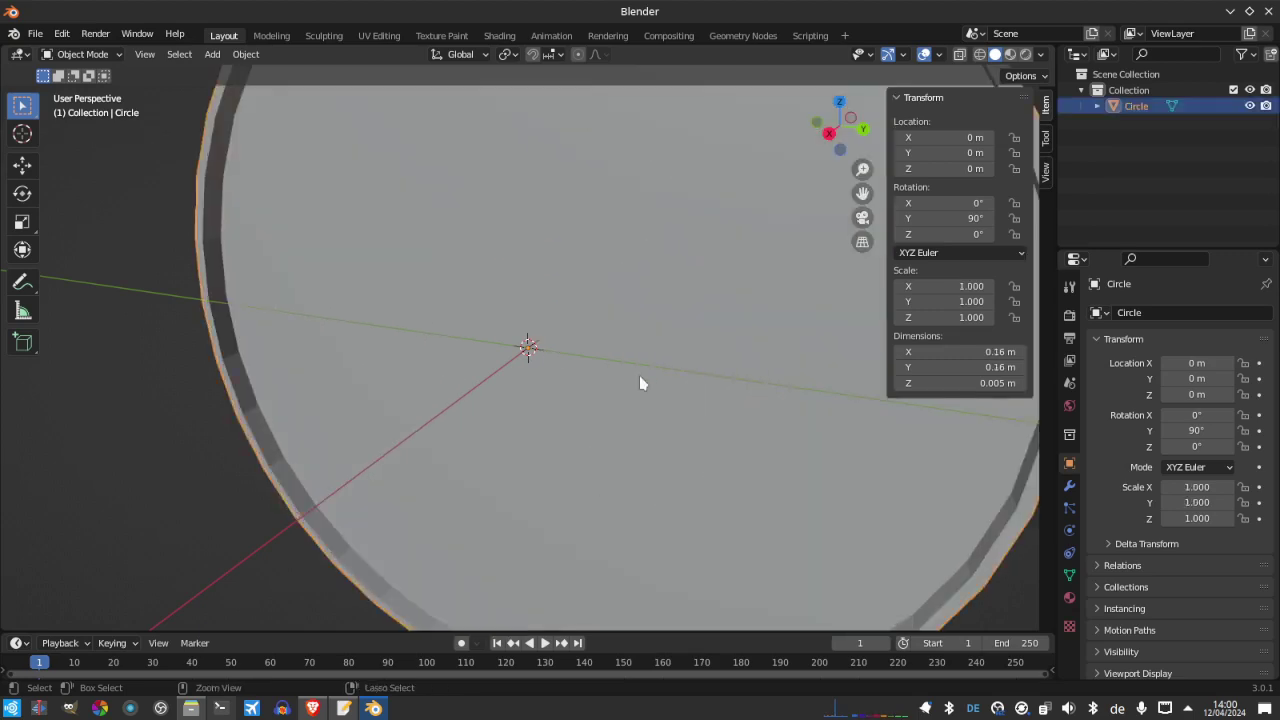
{"action": "key", "text": "Tab"}
{"action": "key", "text": "1"}
{"action": "key", "text": "alt+a"}
{"action": "key", "text": "Tab"}
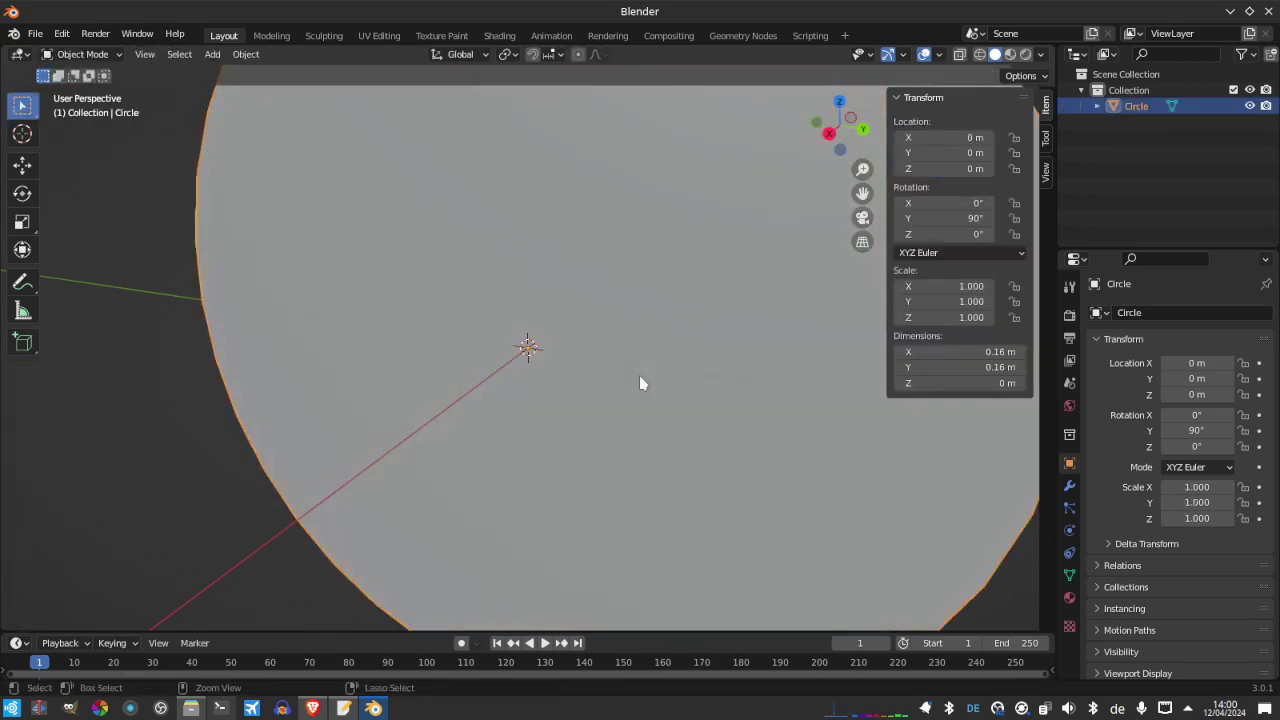
{"action": "key", "text": "Delete"}
{"action": "key", "text": "ctrl+z"}
{"action": "key", "text": "Tab"}
{"action": "key", "text": "alt+a"}
{"action": "key", "text": "a"}
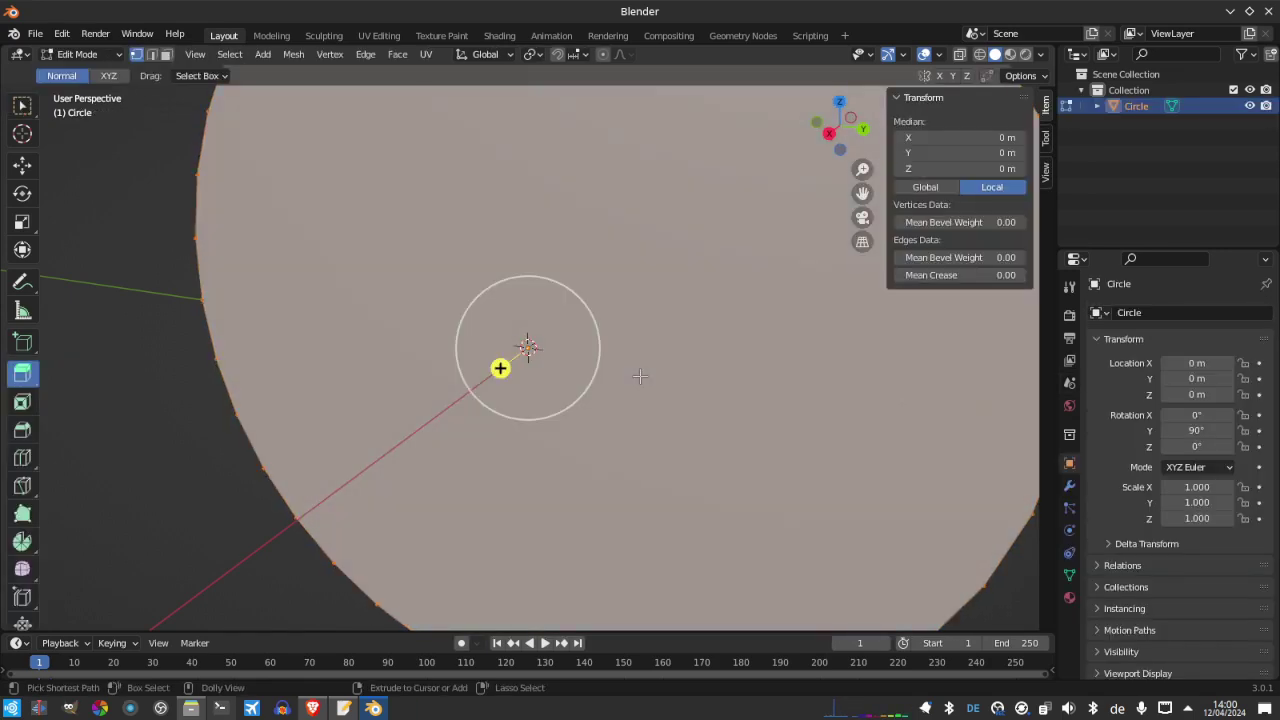
Return to Object Mode, set the disc's X and Y dimensions to 0.08 m and apply its scale
{"action": "key", "text": "Tab"}
{"action": "left_click_drag", "start_coordinate": [1008, 345], "coordinate": [1007, 367]}
{"action": "type", "text": "0.0"}
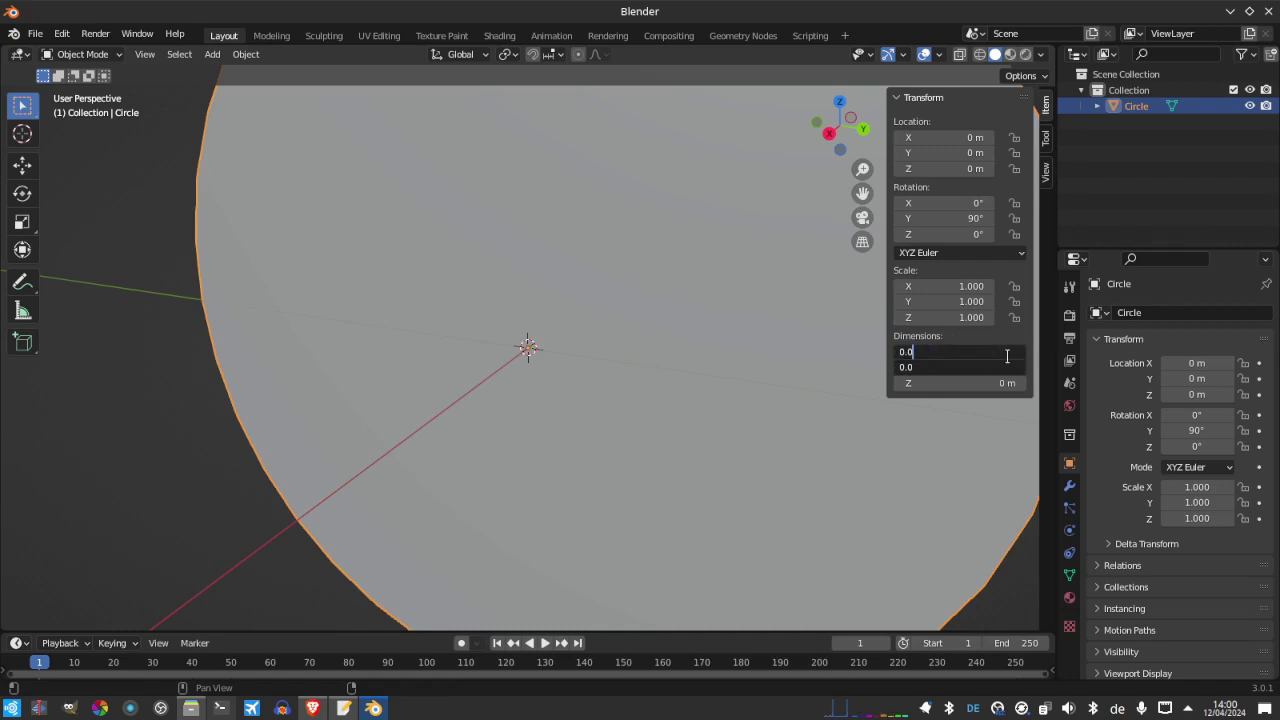
{"action": "type", "text": "8"}
{"action": "key", "text": "Return"}
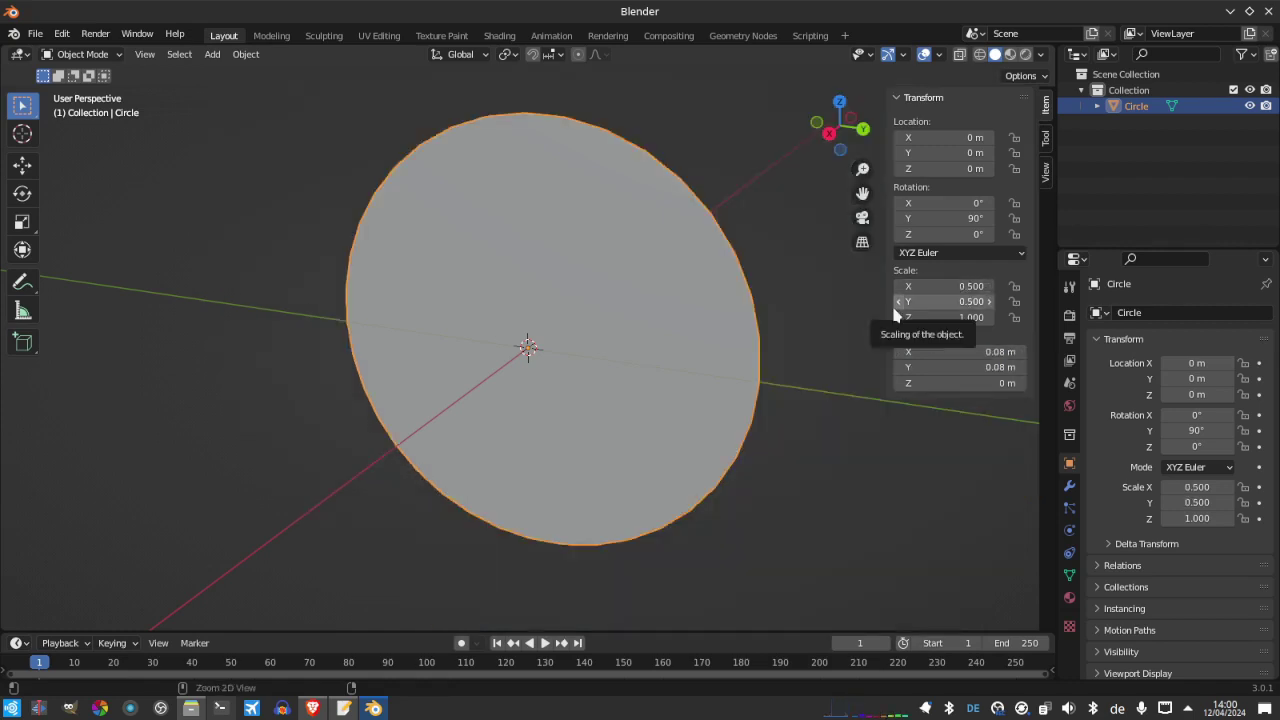
{"action": "key", "text": "ctrl+a"}
{"action": "left_click", "coordinate": [866, 341]}
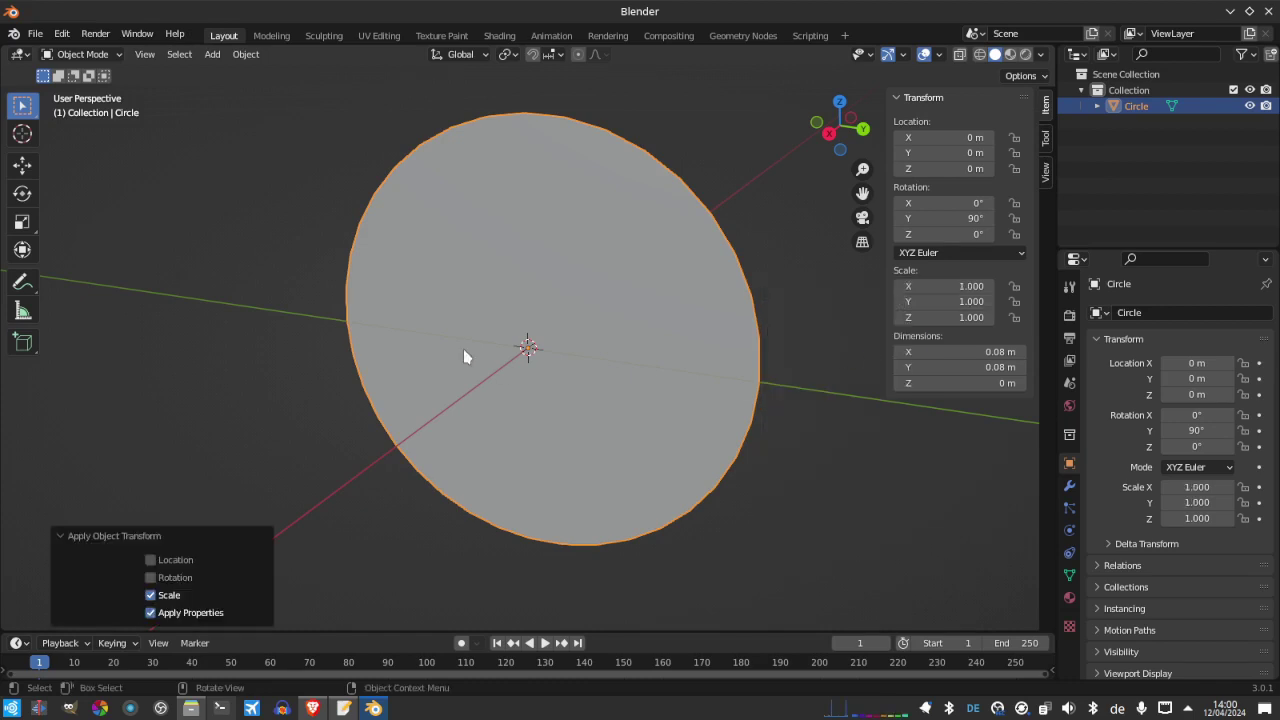
Inset the disc's face in Edit Mode with a thickness of 2 mm
{"action": "key", "text": "Tab"}
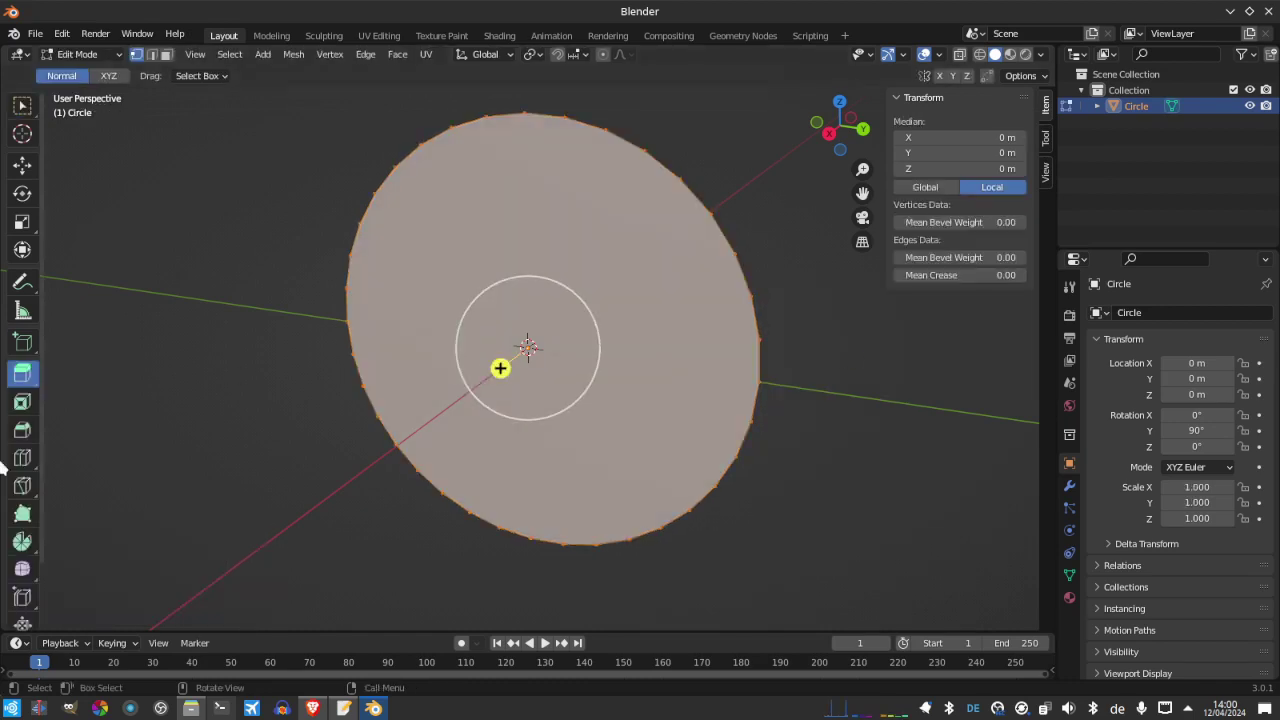
{"action": "left_click", "coordinate": [22, 401]}
{"action": "left_click_drag", "start_coordinate": [538, 339], "coordinate": [552, 339]}
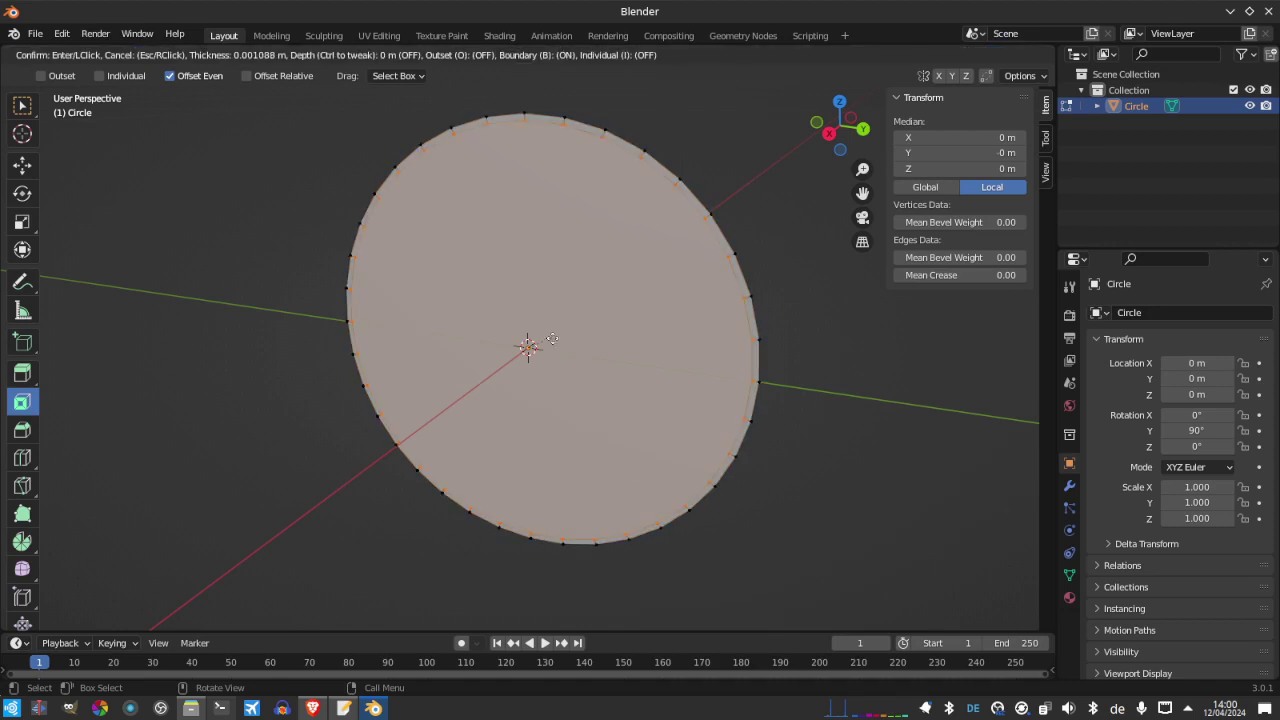
{"action": "left_click", "coordinate": [551, 340]}
{"action": "left_click", "coordinate": [196, 525]}
{"action": "type", "text": "2 m"}
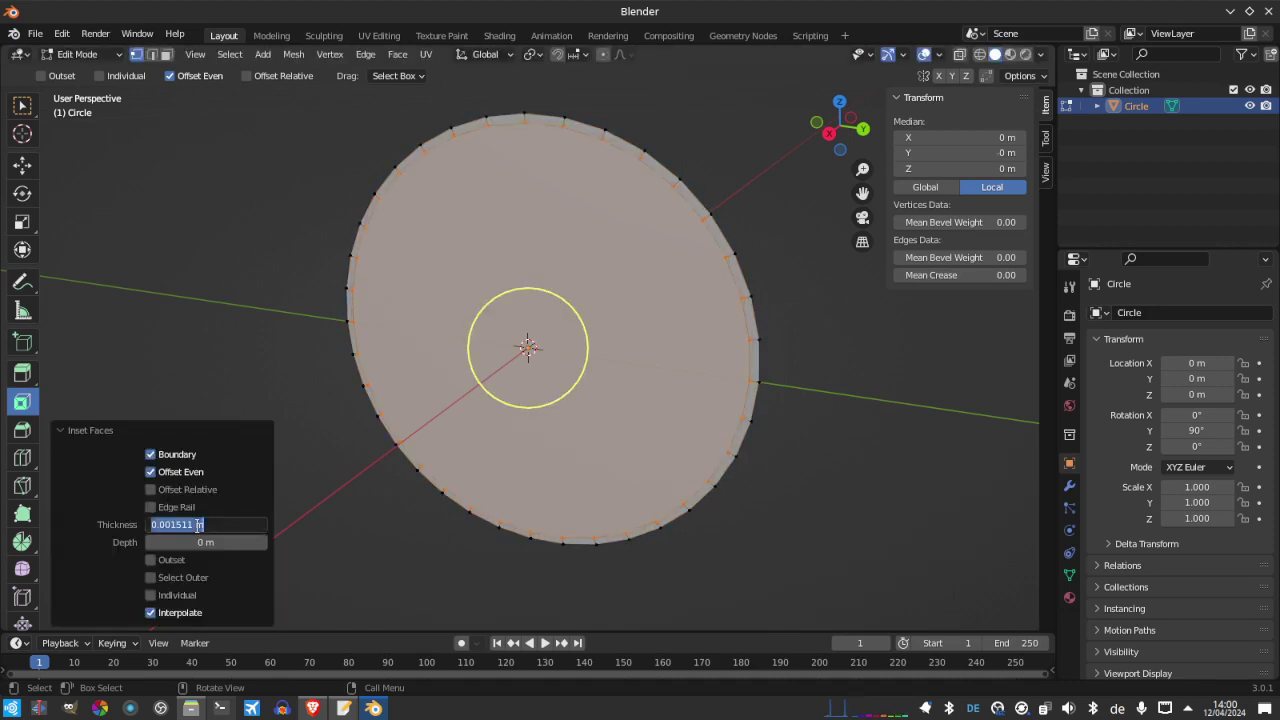
{"action": "type", "text": "m"}
{"action": "key", "text": "Return"}
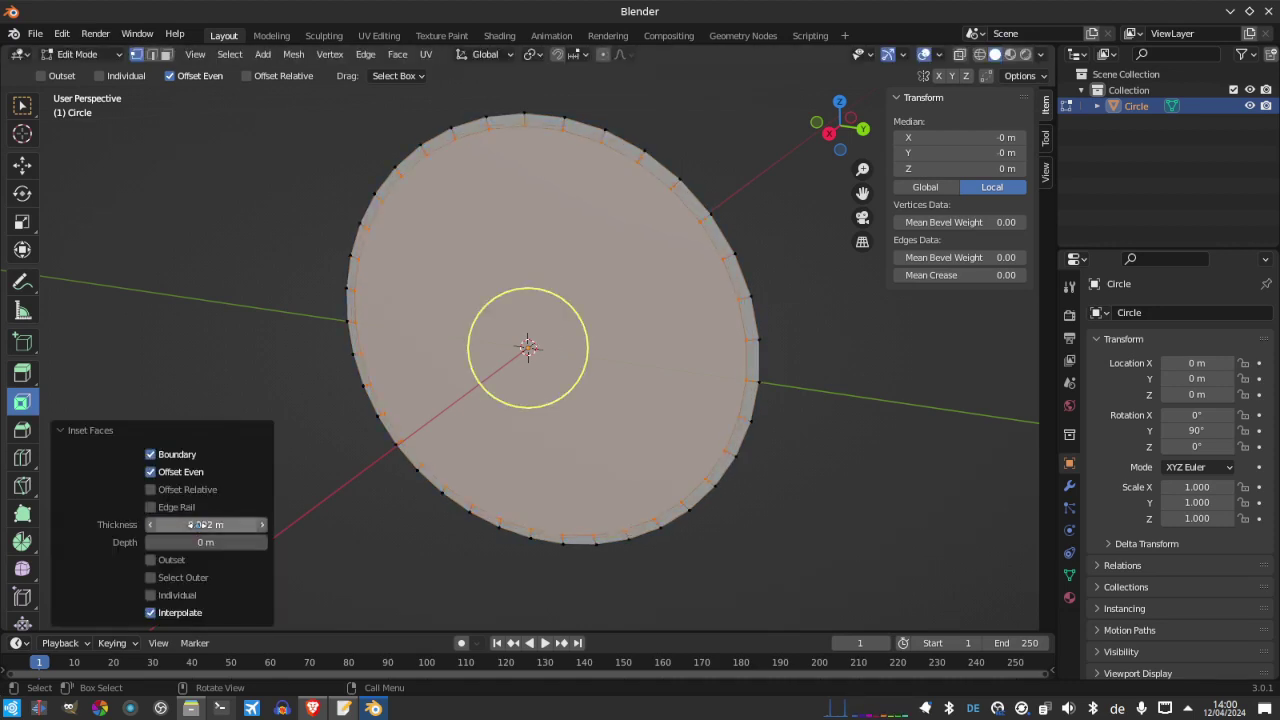
Extrude the inset face by -5 mm along its normal to form the bezel recess
{"action": "left_click", "coordinate": [22, 372]}
{"action": "left_click_drag", "start_coordinate": [500, 368], "coordinate": [512, 358]}
{"action": "left_click", "coordinate": [220, 559]}
{"action": "key", "text": "BackSpace"}
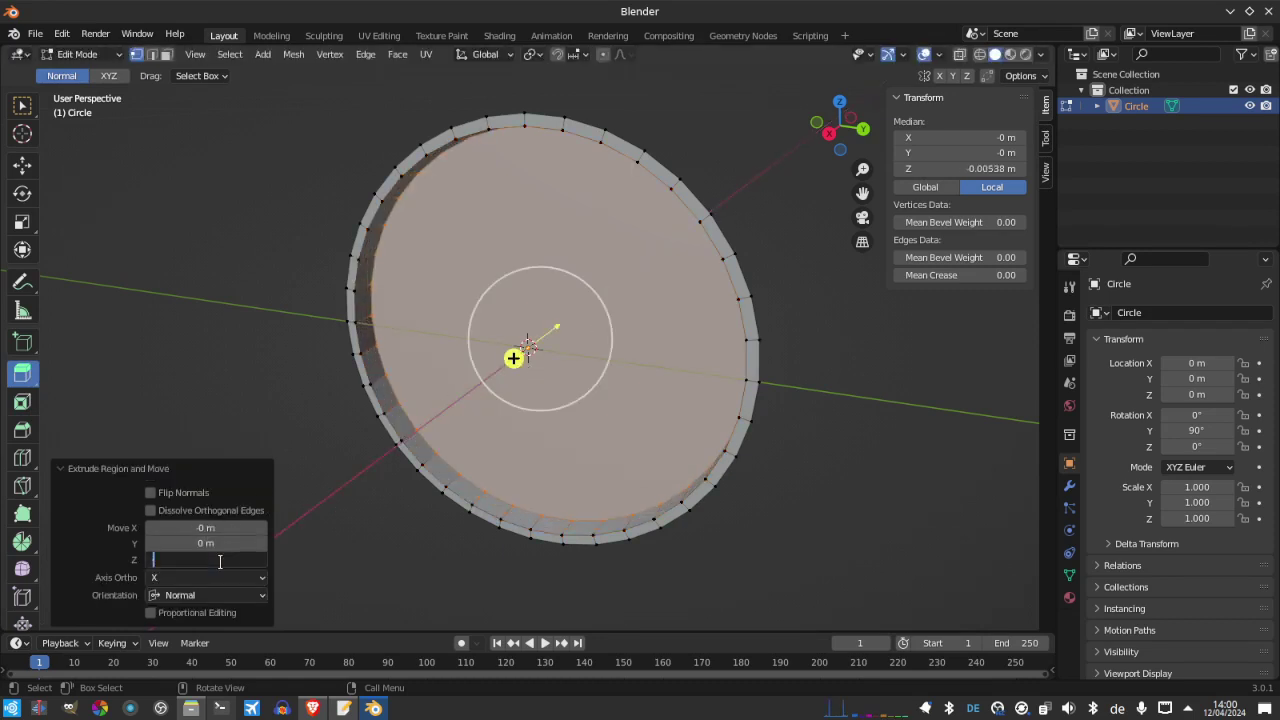
{"action": "type", "text": "-5 mm"}
{"action": "key", "text": "Return"}
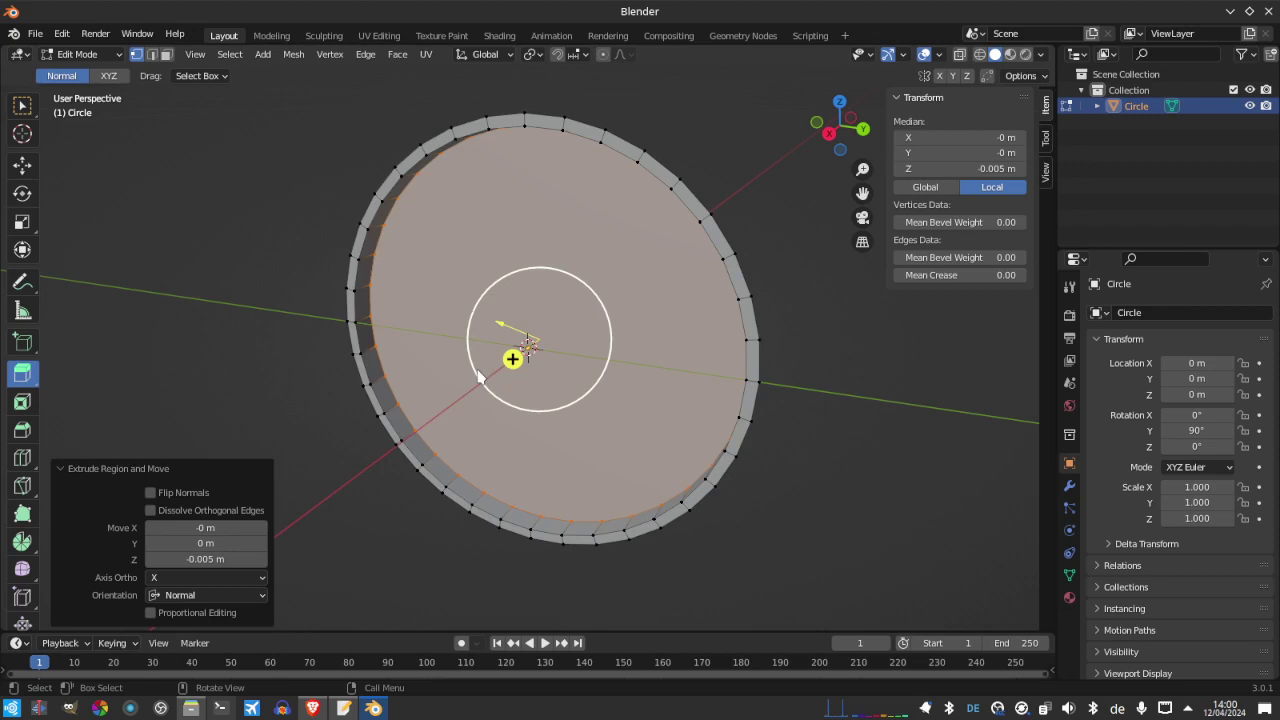
{"action": "left_click_drag", "start_coordinate": [843, 129], "coordinate": [674, 271]}
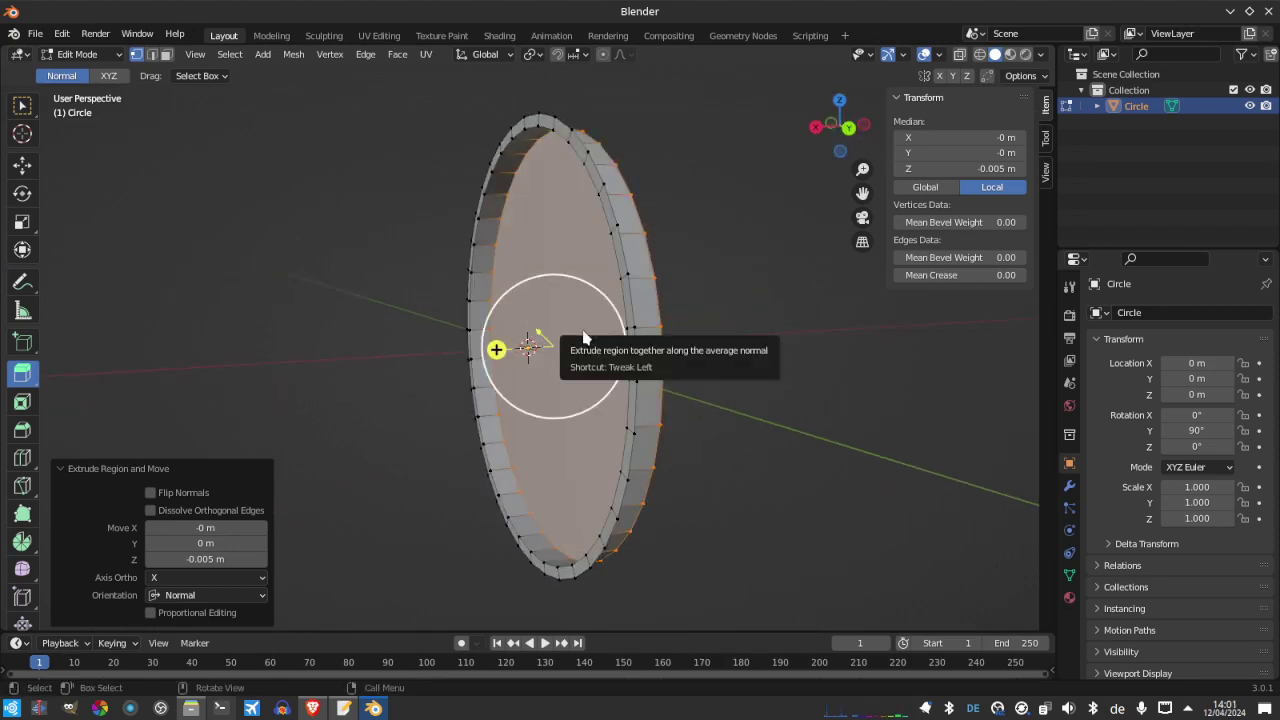
Duplicate the recessed face in place using face selection and separate the copy into its own object
{"action": "left_click", "coordinate": [166, 55]}
{"action": "key", "text": "g"}
{"action": "right_click", "coordinate": [496, 349]}
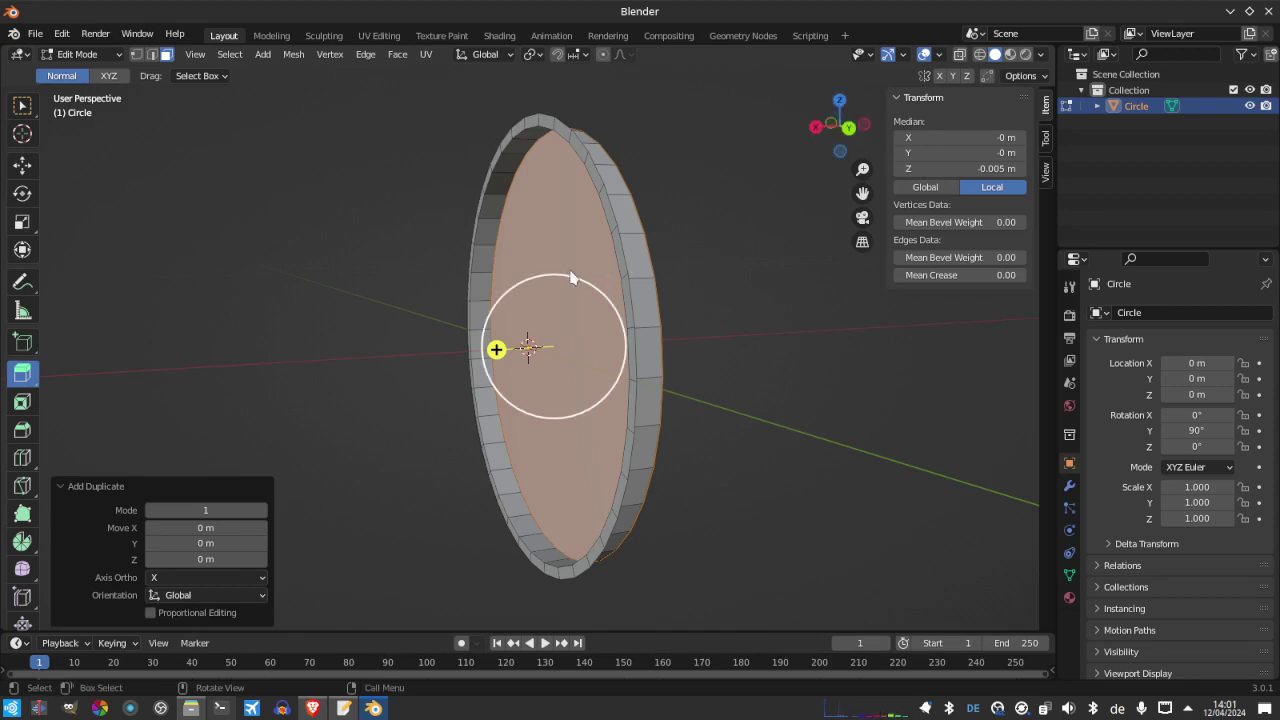
{"action": "key", "text": "ctrl+z"}
{"action": "middle_click_drag", "start_coordinate": [574, 277], "coordinate": [510, 322]}
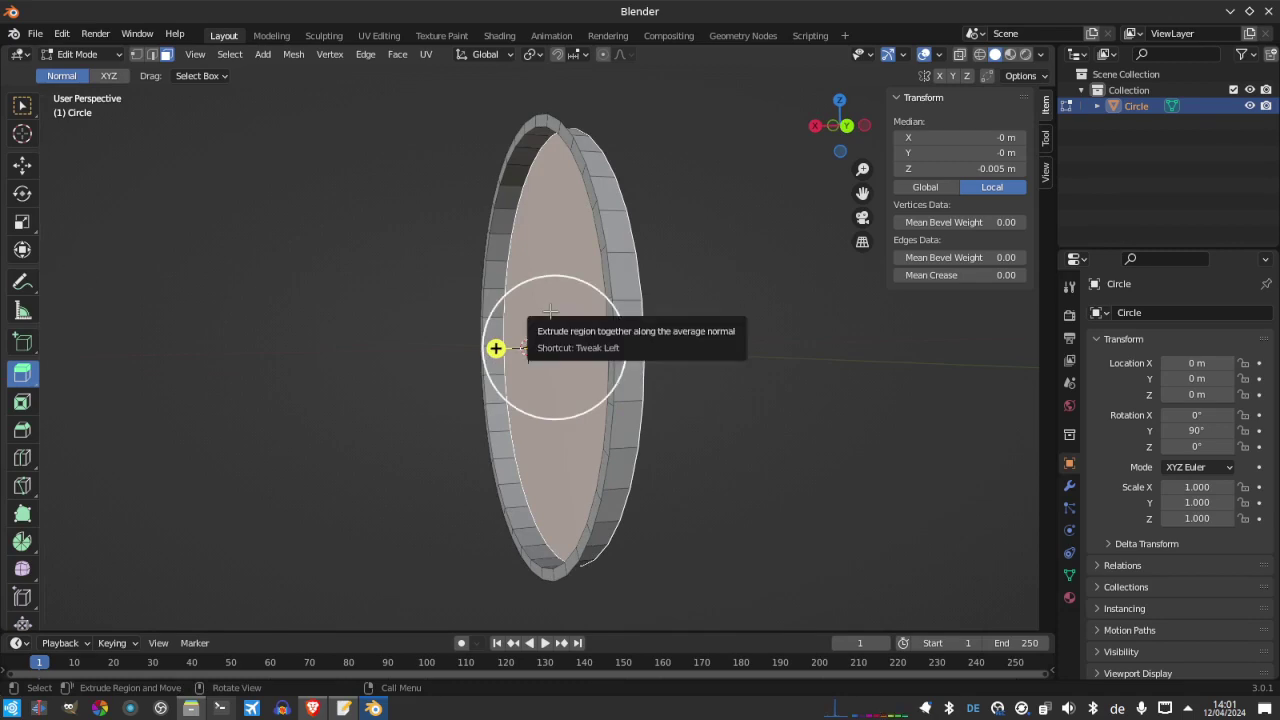
{"action": "key", "text": "p"}
{"action": "left_click", "coordinate": [551, 313]}
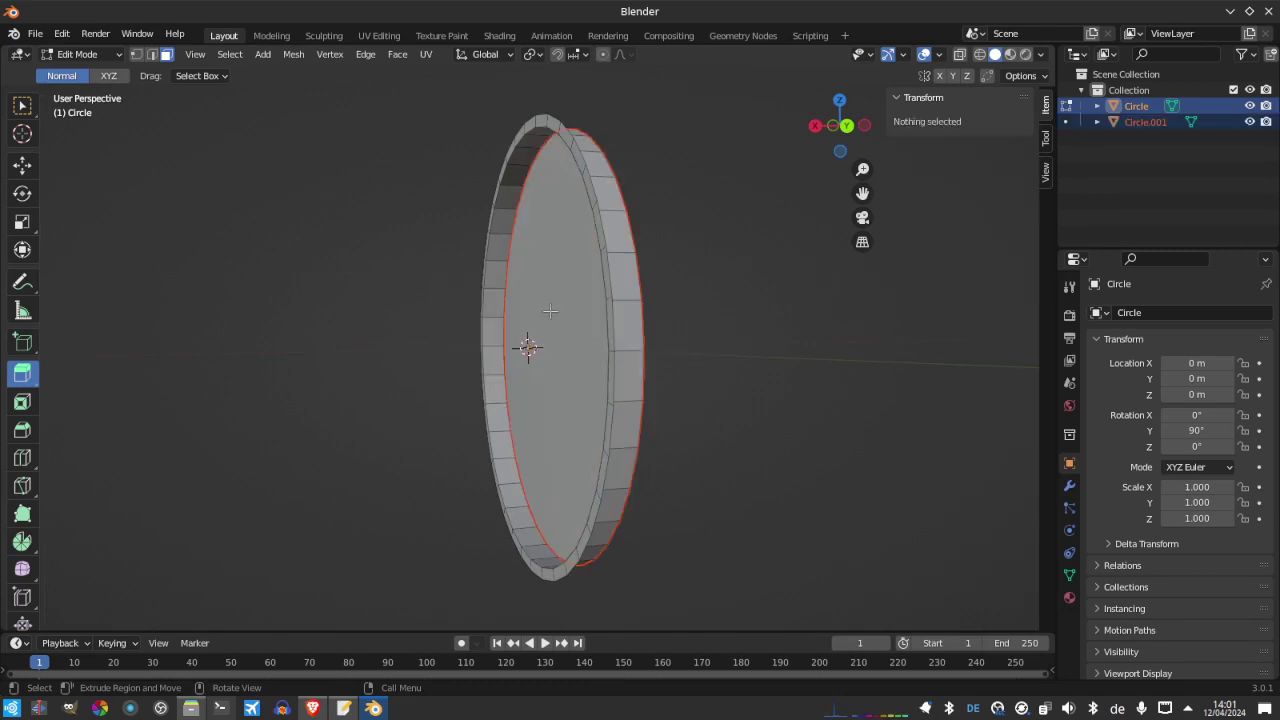
Rename the separated face object to Glass and hide it in the viewport
{"action": "left_click", "coordinate": [1160, 121]}
{"action": "double_click", "coordinate": [1157, 121]}
{"action": "type", "text": "C"}
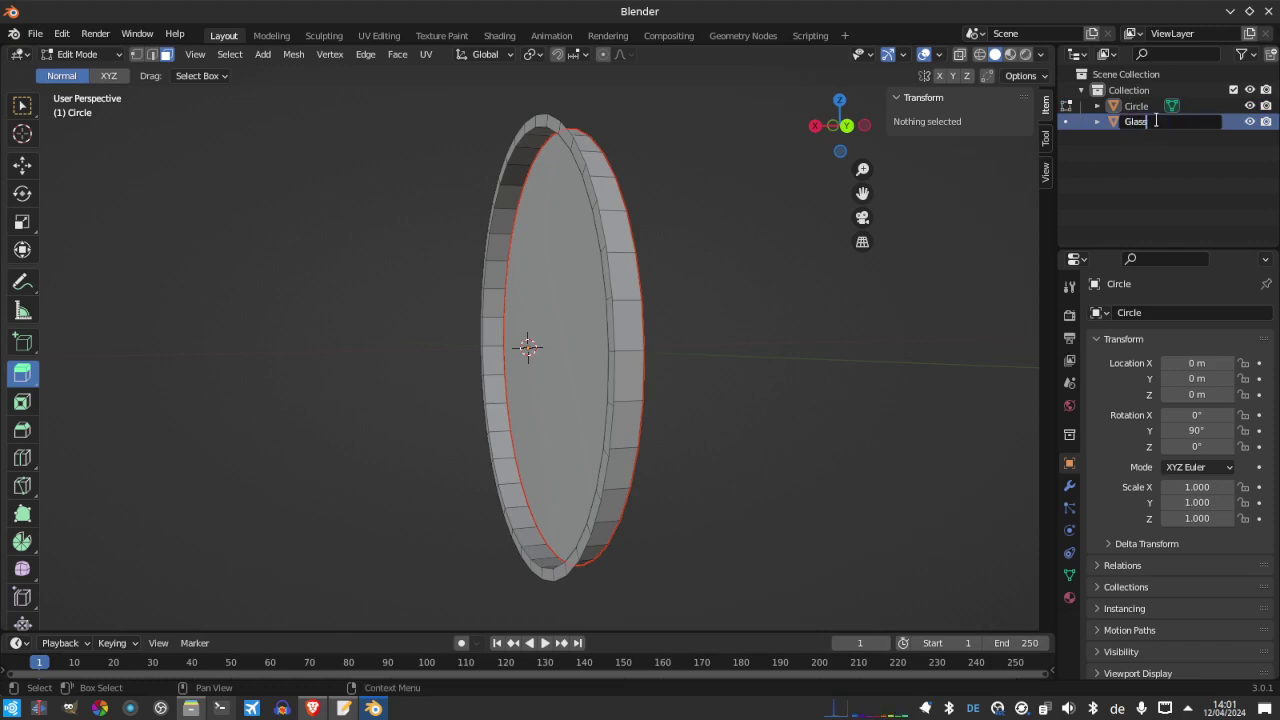
{"action": "type", "text": "lass"}
{"action": "key", "text": "Return"}
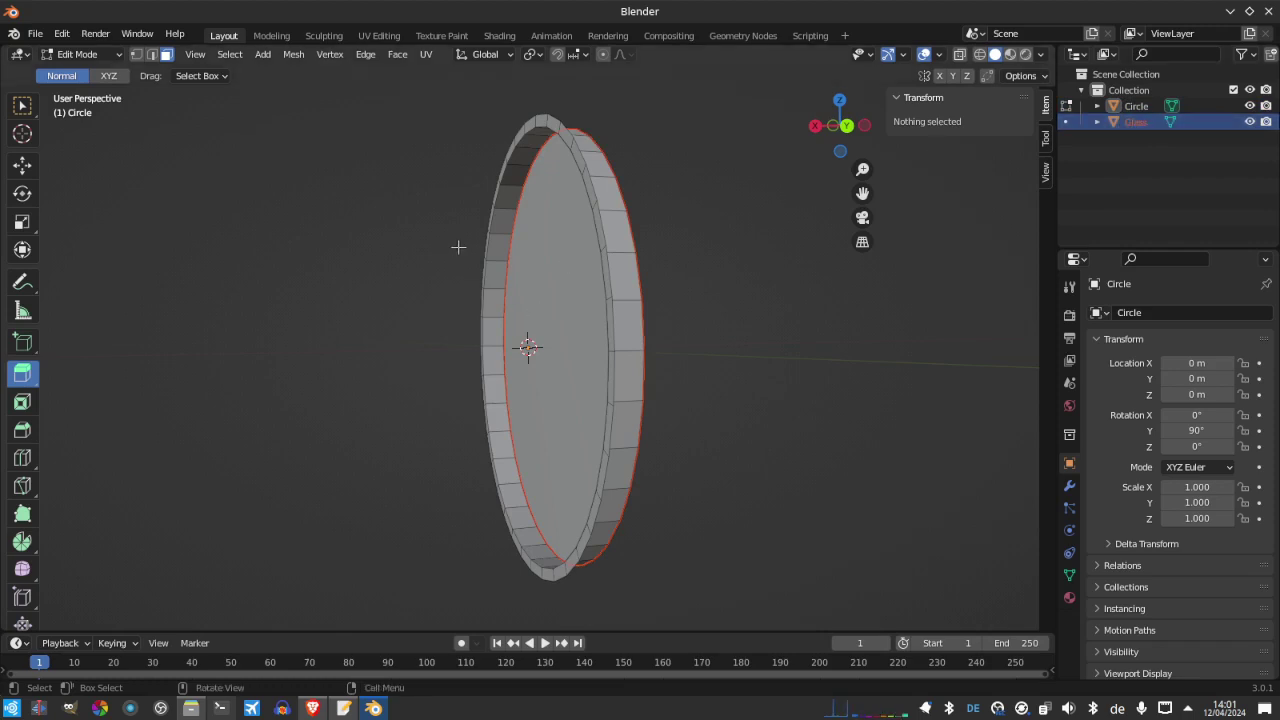
{"action": "left_click", "coordinate": [1250, 121]}
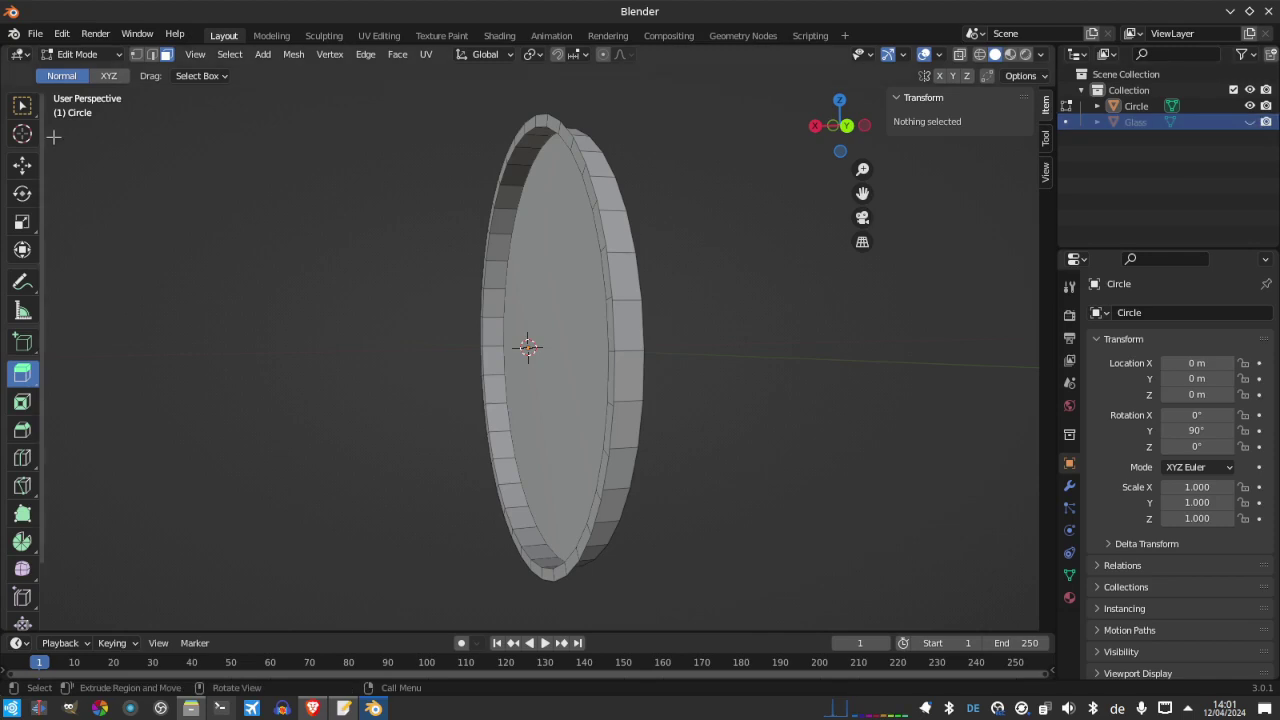
Select the bezel's recessed back face and extrude it another -5 mm along its normal
{"action": "key", "text": "c"}
{"action": "left_click", "coordinate": [540, 306]}
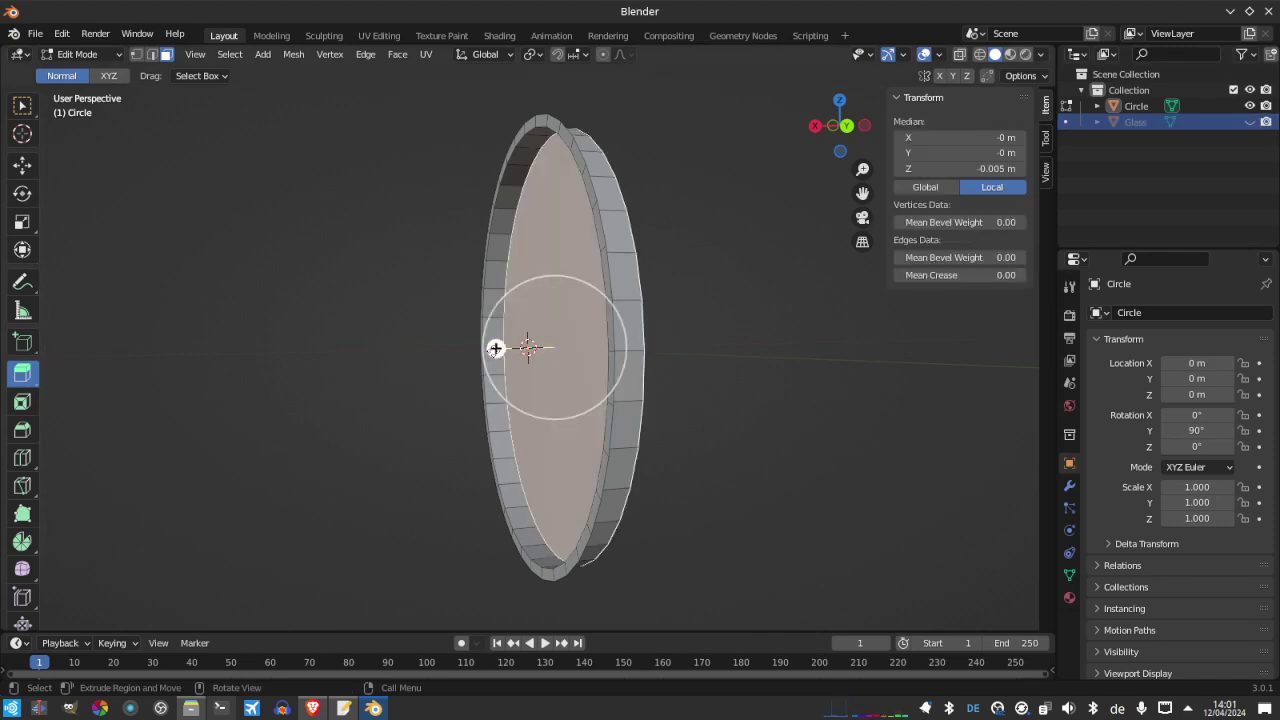
{"action": "key", "text": "Escape"}
{"action": "key", "text": "e"}
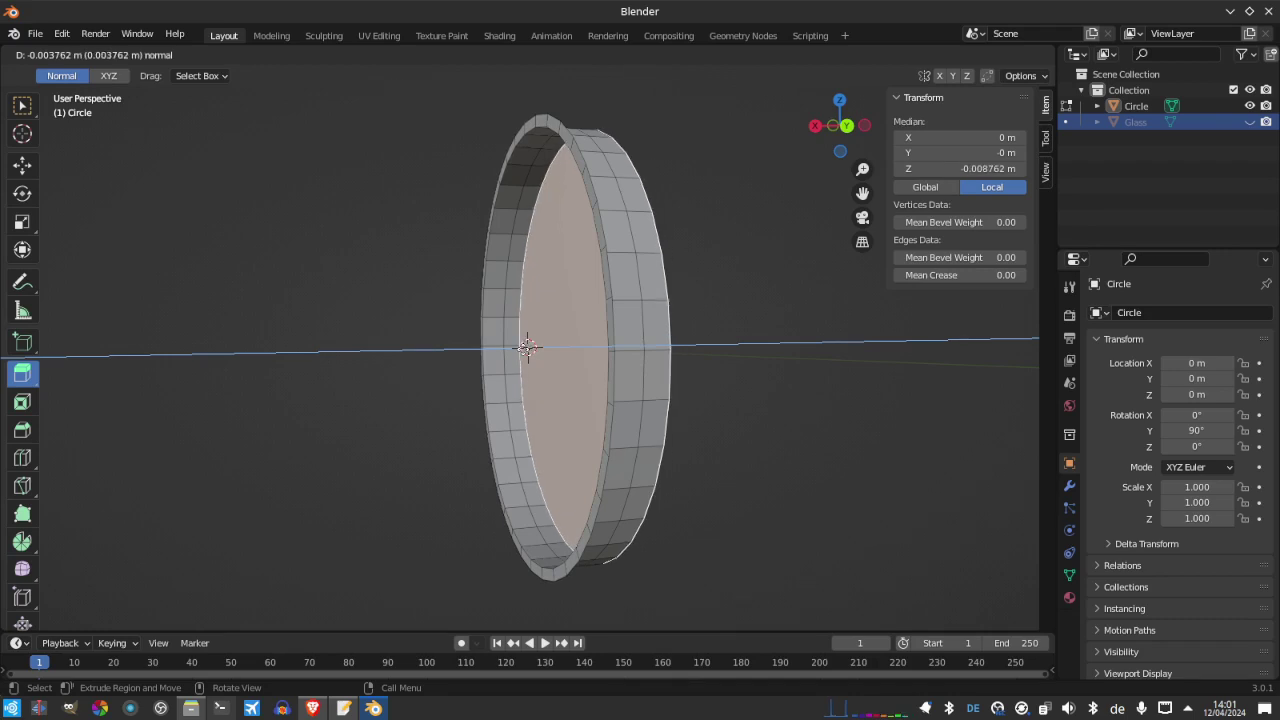
{"action": "left_click", "coordinate": [528, 347]}
{"action": "left_click", "coordinate": [189, 561]}
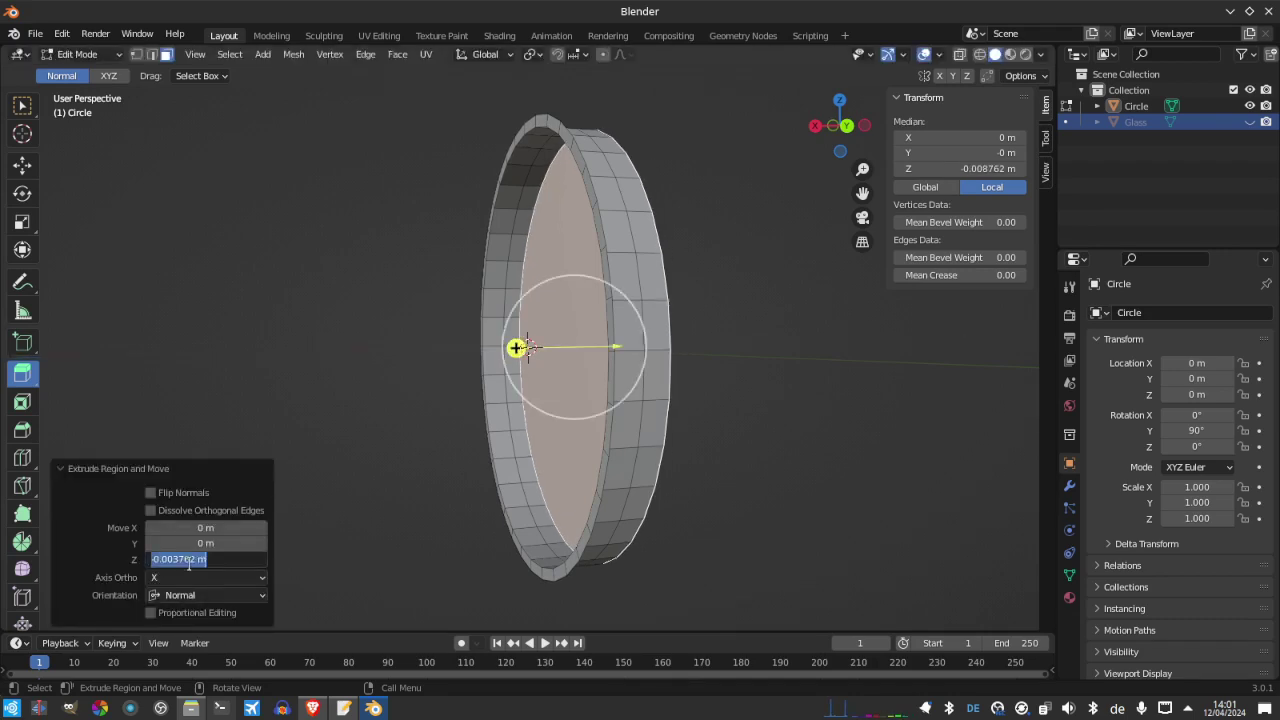
{"action": "key", "text": "BackSpace"}
{"action": "type", "text": "-5 mm"}
{"action": "key", "text": "Return"}
Dissolve the edge loop running around the middle of the bezel's side wall
{"action": "middle_click_drag", "start_coordinate": [520, 400], "coordinate": [440, 256]}
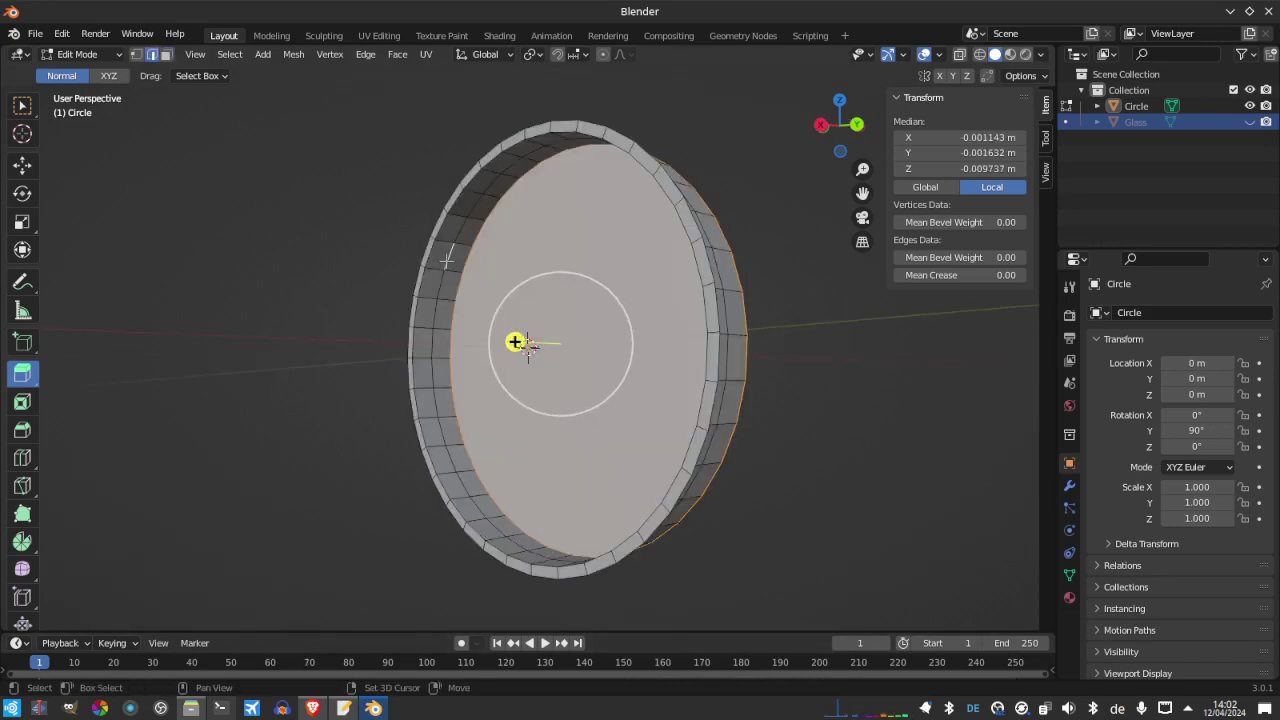
{"action": "left_click", "coordinate": [439, 260], "text": "alt"}
{"action": "left_click", "coordinate": [444, 266], "text": "alt"}
{"action": "key", "text": "x"}
{"action": "left_click", "coordinate": [432, 371]}
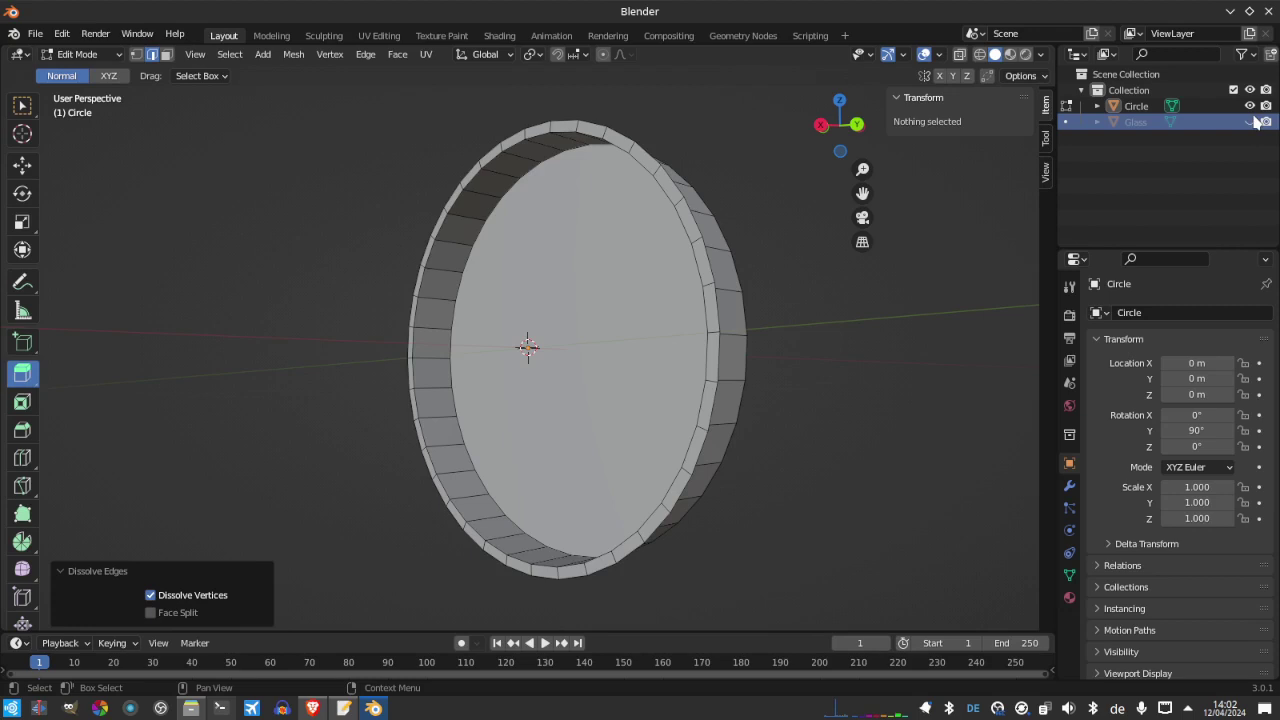
Shade the bezel smooth in Object Mode and enable Auto Smooth for its normals at 30°
{"action": "key", "text": "Tab"}
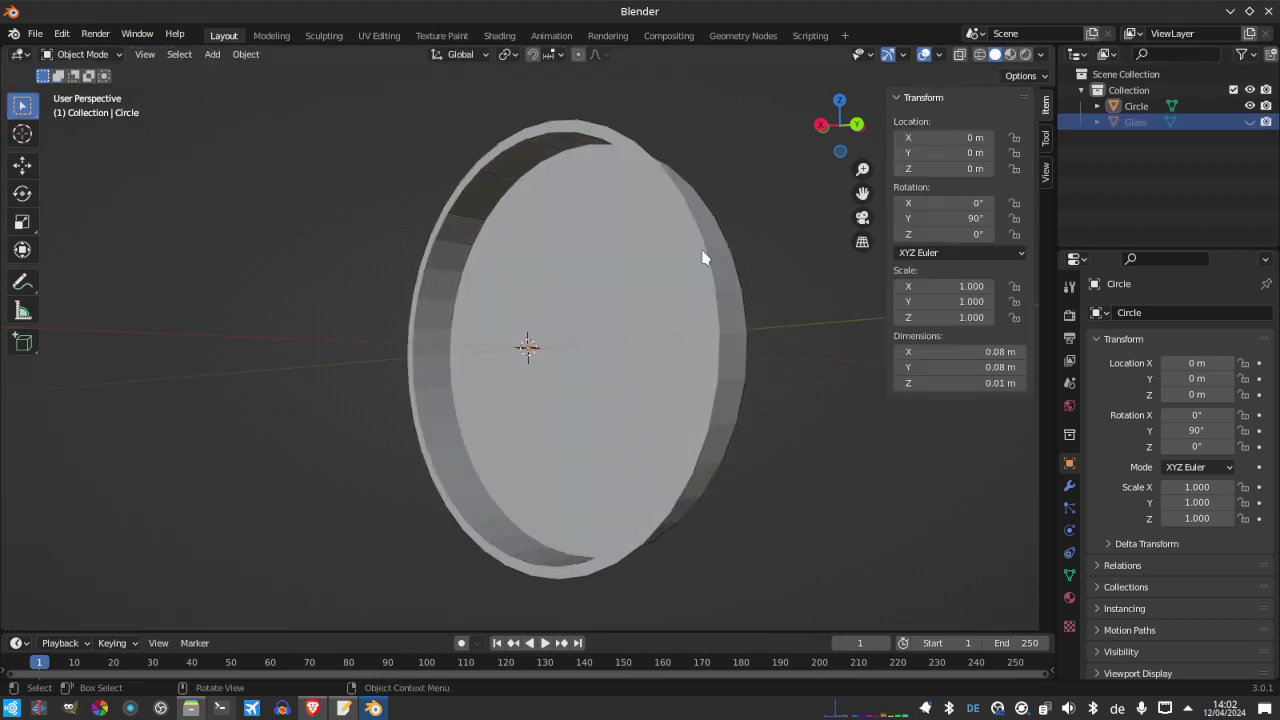
{"action": "left_click", "coordinate": [599, 310]}
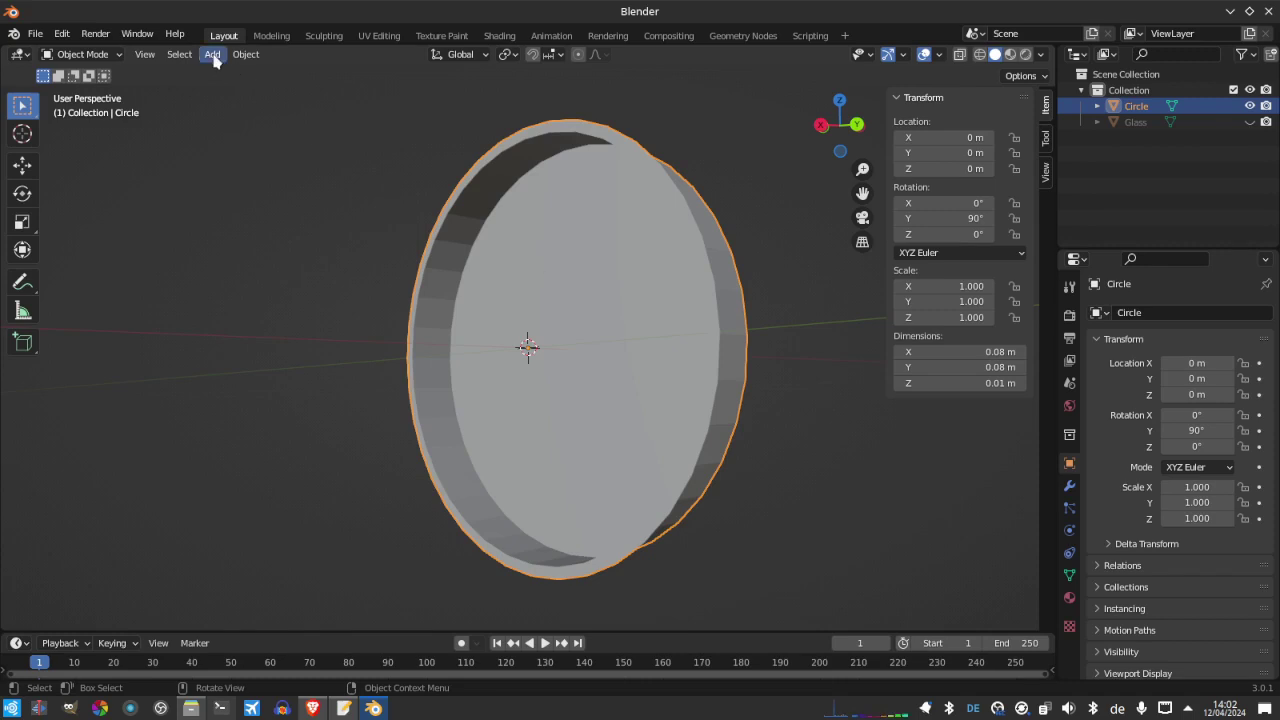
{"action": "left_click", "coordinate": [245, 54]}
{"action": "mouse_move", "coordinate": [330, 370]}
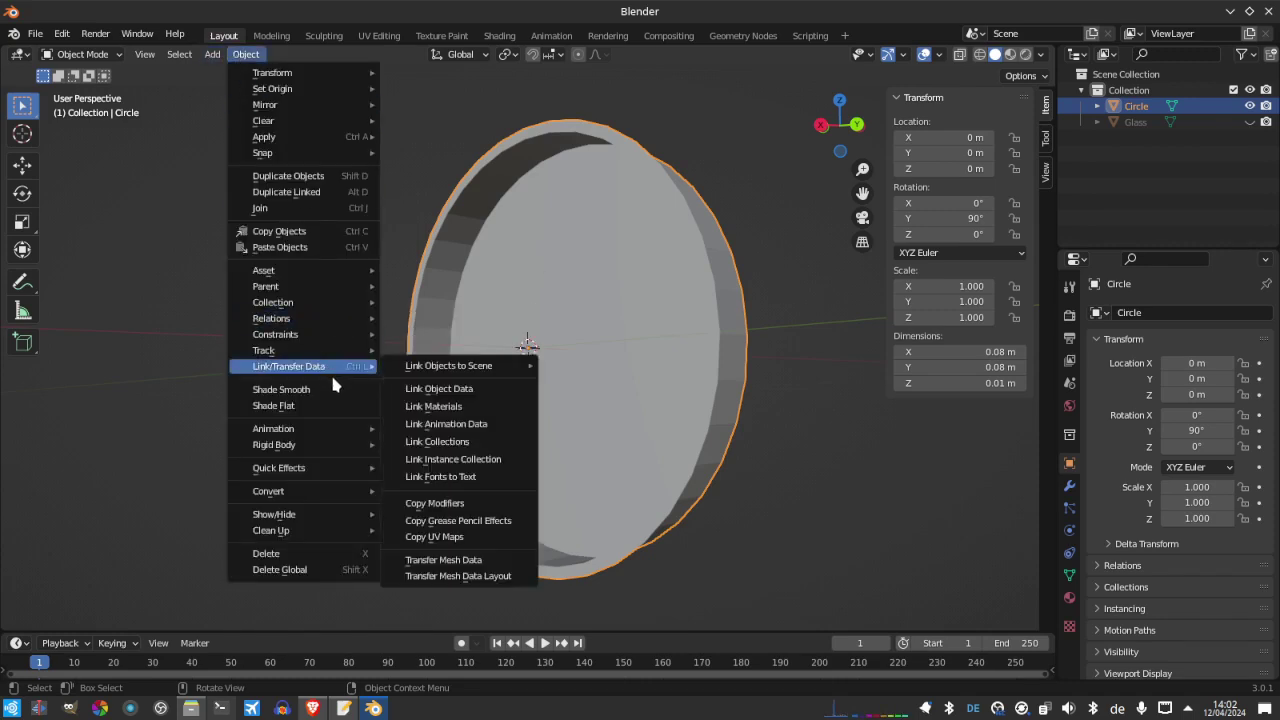
{"action": "left_click", "coordinate": [336, 398]}
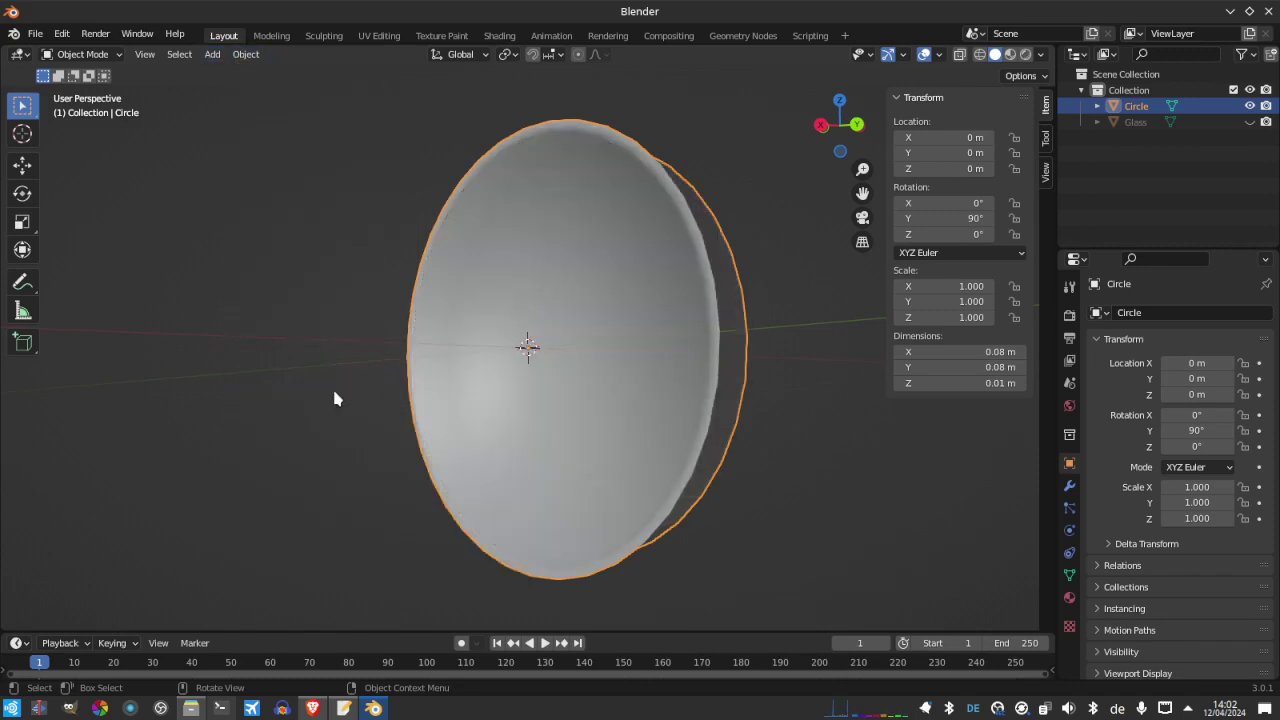
{"action": "left_click", "coordinate": [1069, 576]}
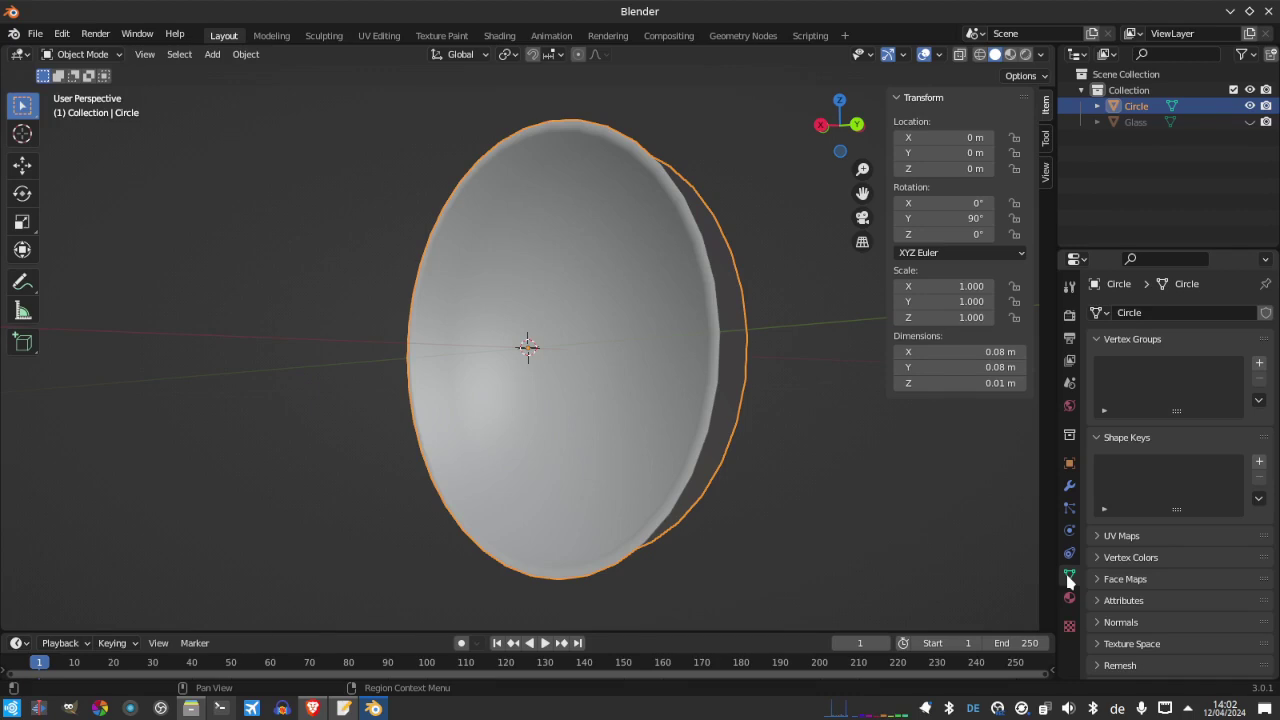
{"action": "left_click", "coordinate": [1100, 622]}
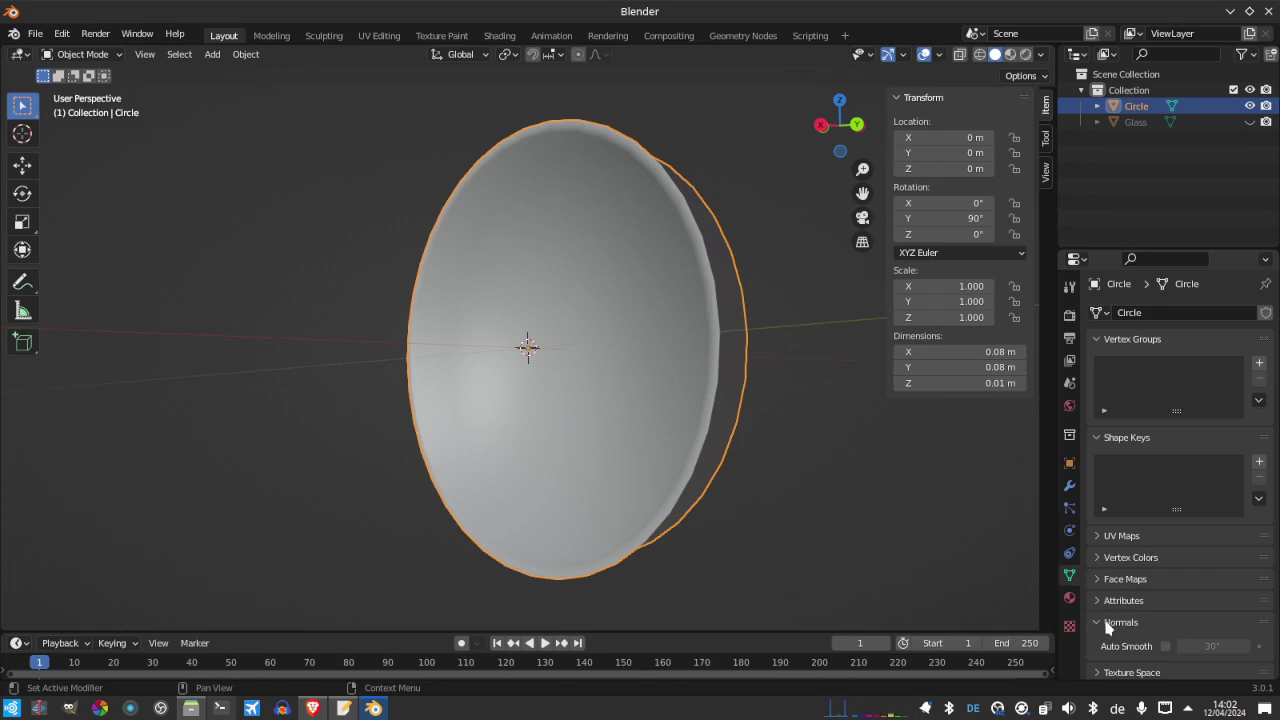
{"action": "left_click", "coordinate": [1165, 647]}
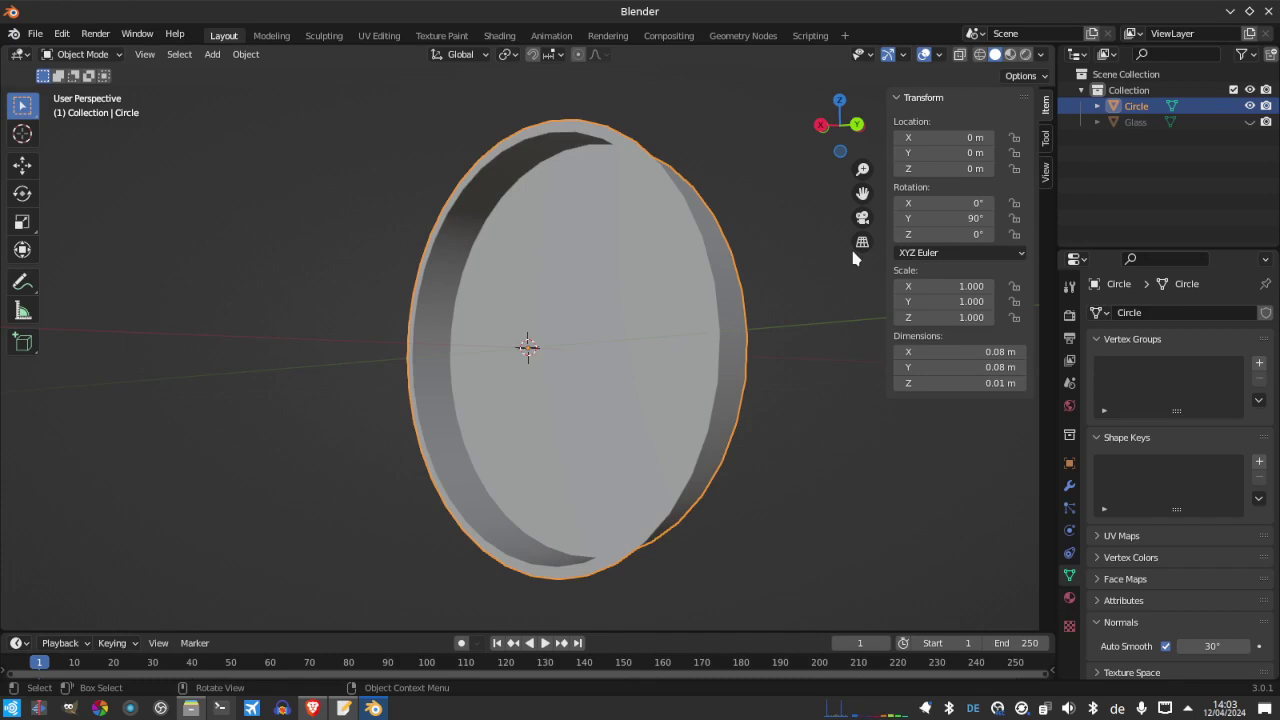
Apply the bezel's rotation and deselect it
{"action": "key", "text": "ctrl+a"}
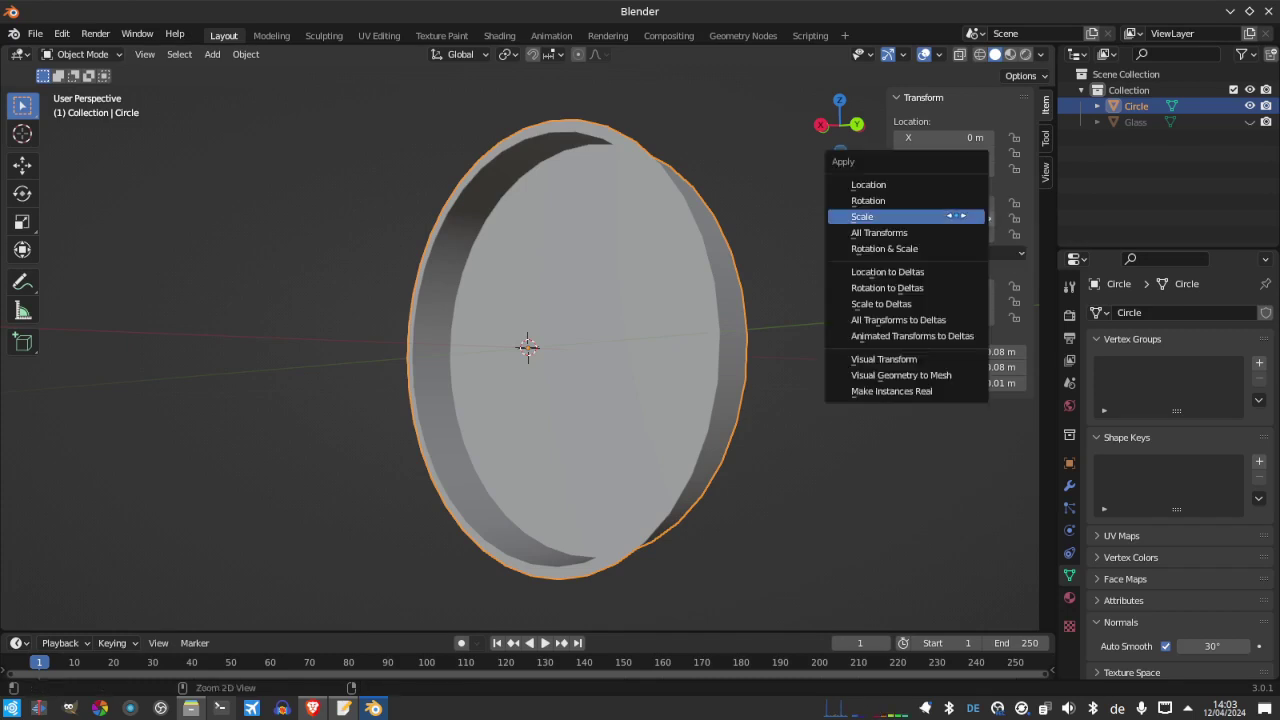
{"action": "left_click", "coordinate": [943, 201]}
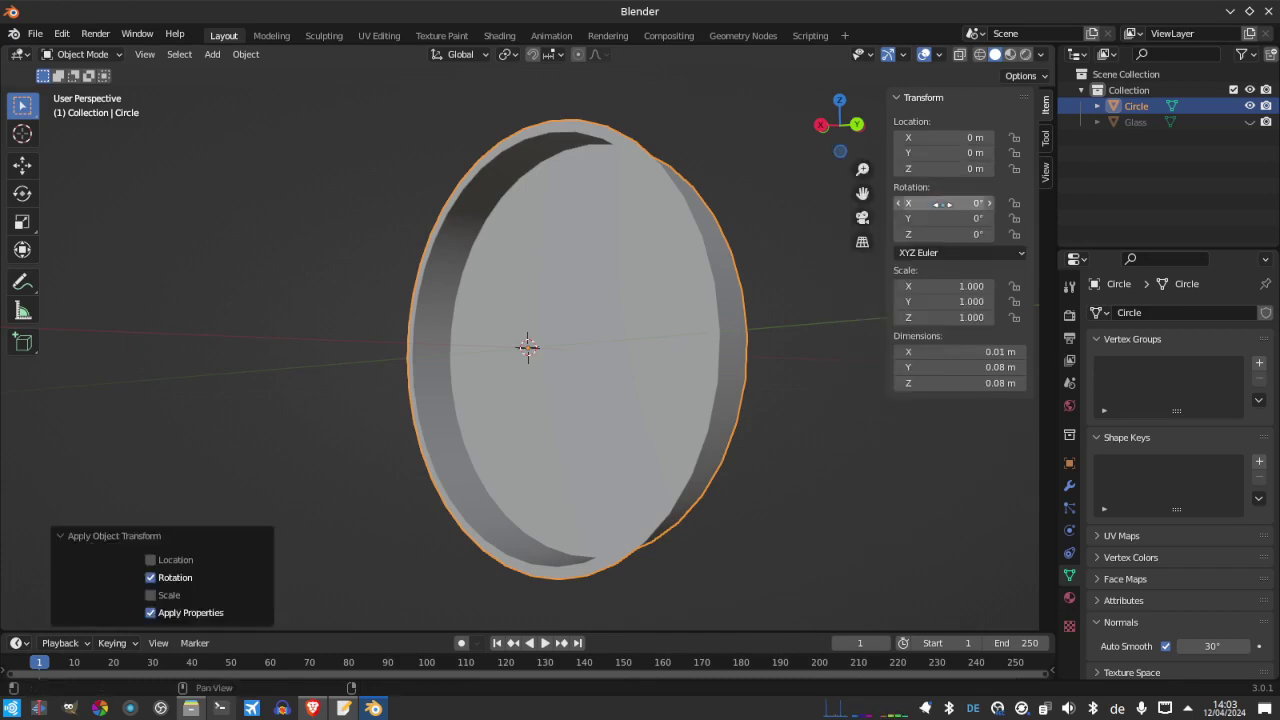
{"action": "key", "text": "ctrl+a"}
{"action": "left_click", "coordinate": [736, 273]}
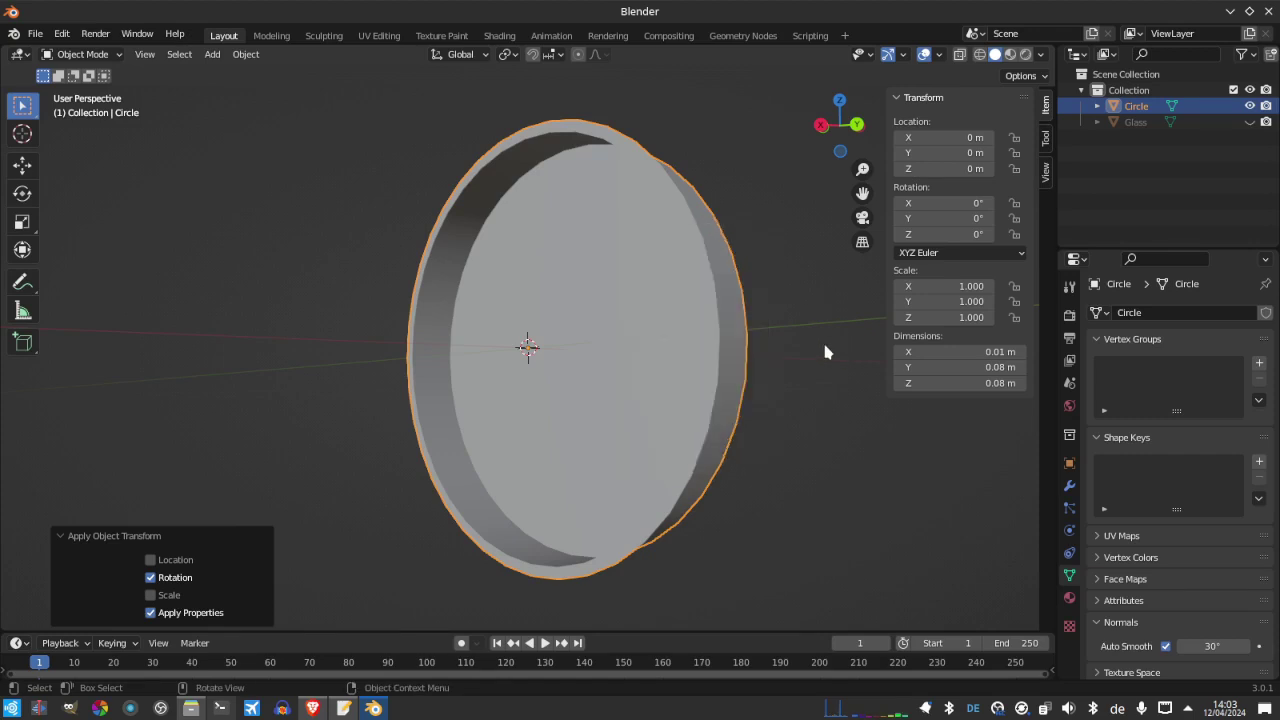
{"action": "left_click", "coordinate": [822, 339]}
Start saving the file and browse to flightgear/fgfs-addons/Aircraft/c310-family/Models/Interior/Panel/Instruments in the home directory
{"action": "key", "text": "ctrl+s"}
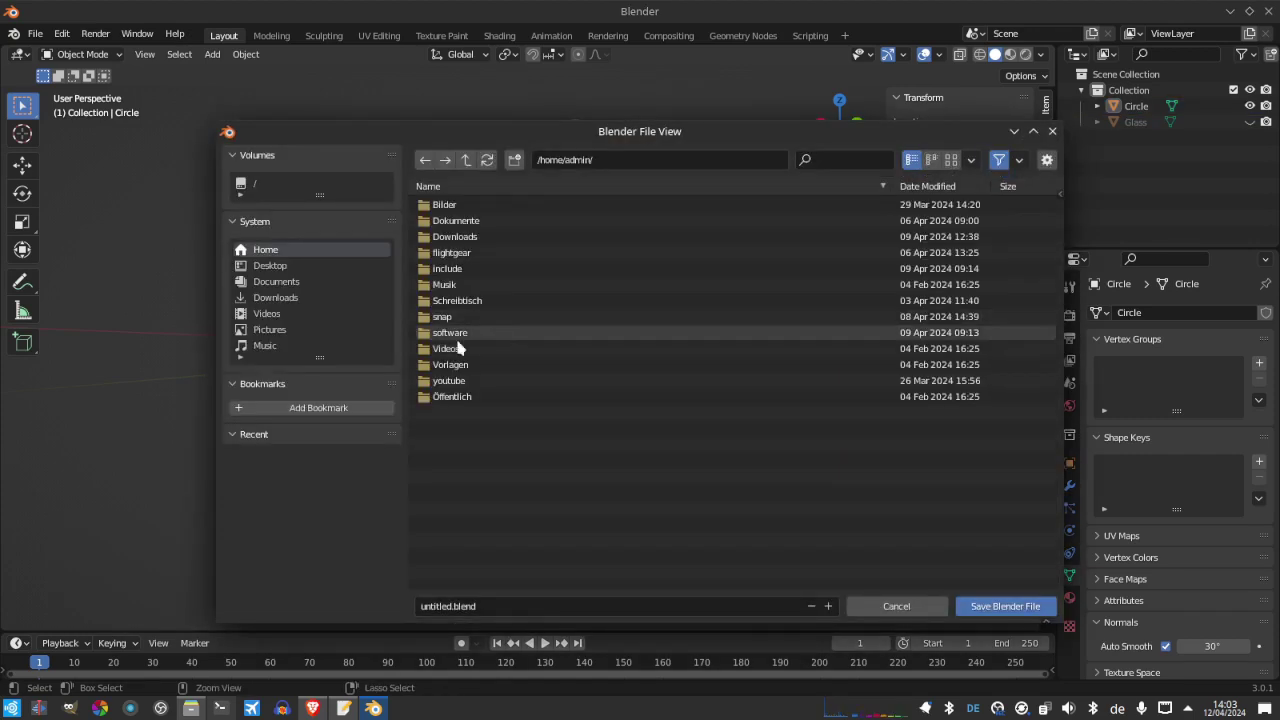
{"action": "double_click", "coordinate": [437, 255]}
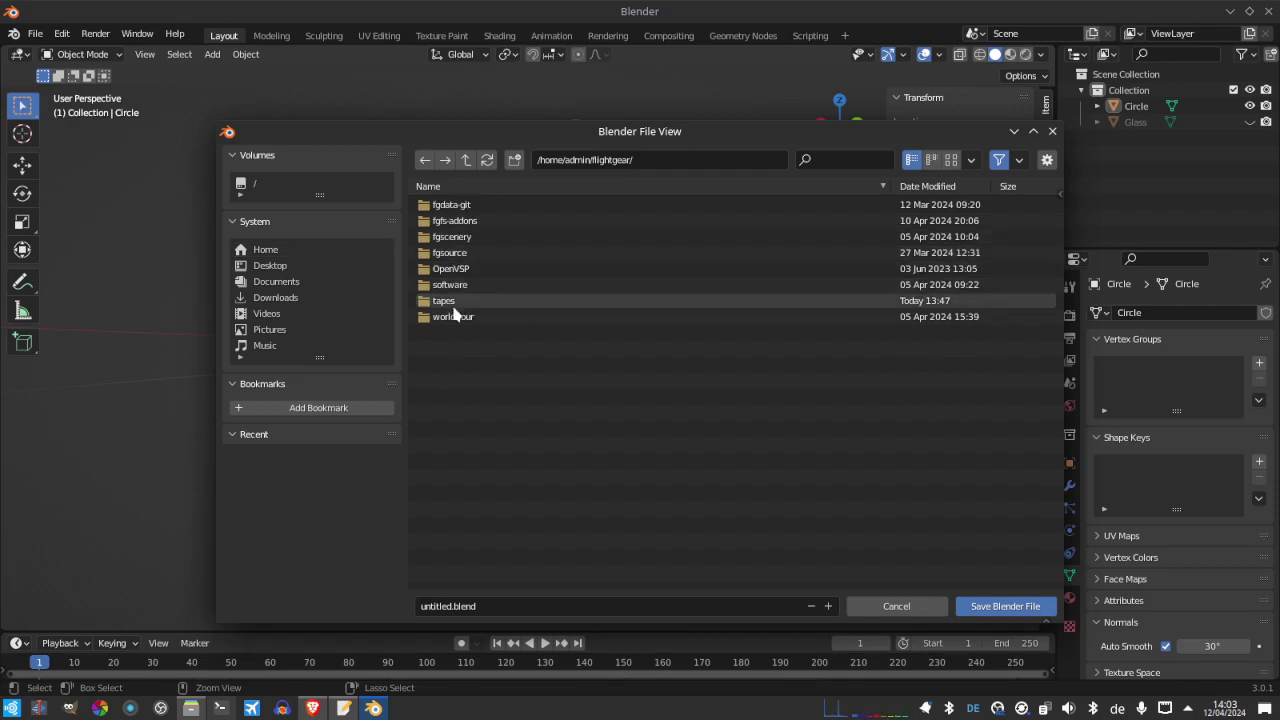
{"action": "double_click", "coordinate": [458, 221]}
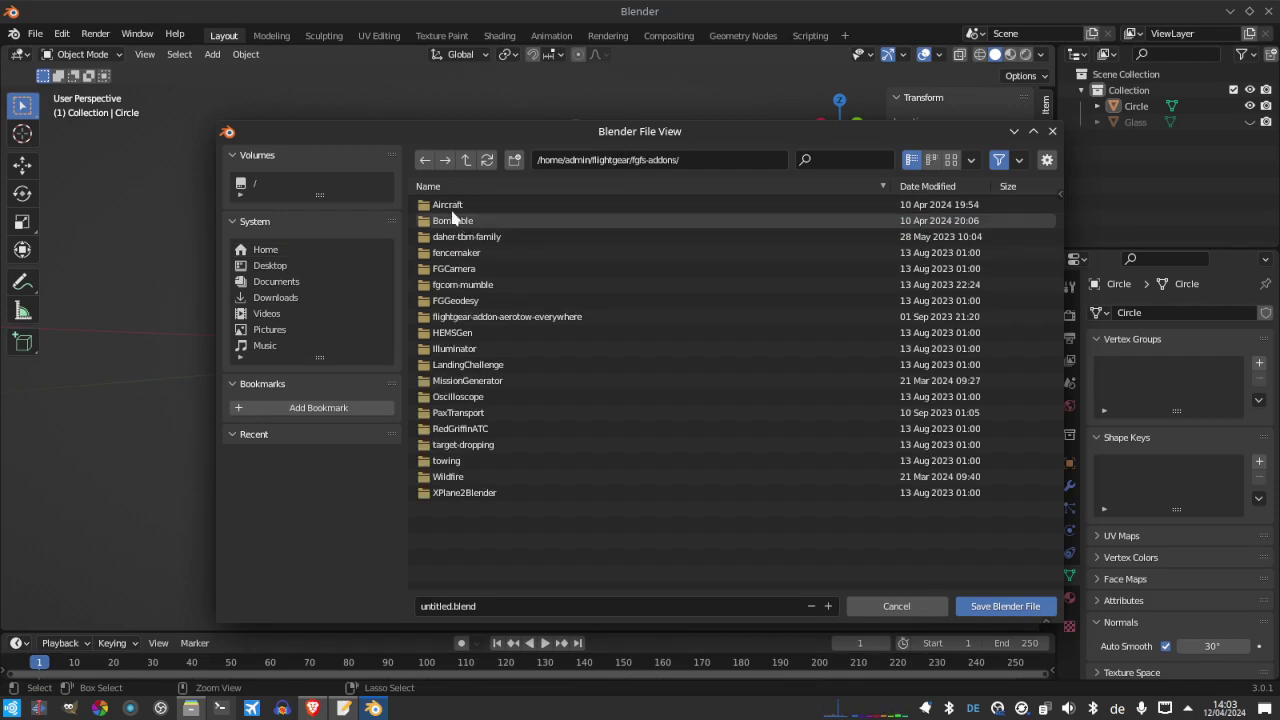
{"action": "double_click", "coordinate": [447, 206]}
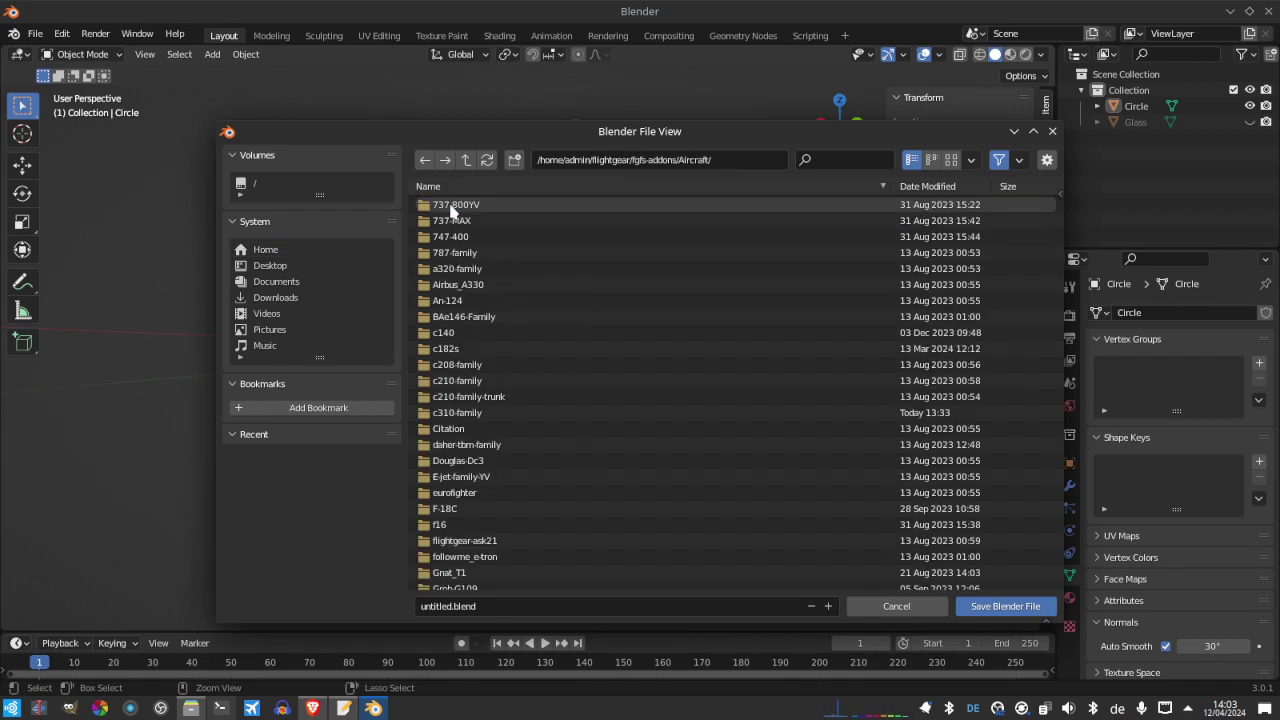
{"action": "double_click", "coordinate": [479, 412]}
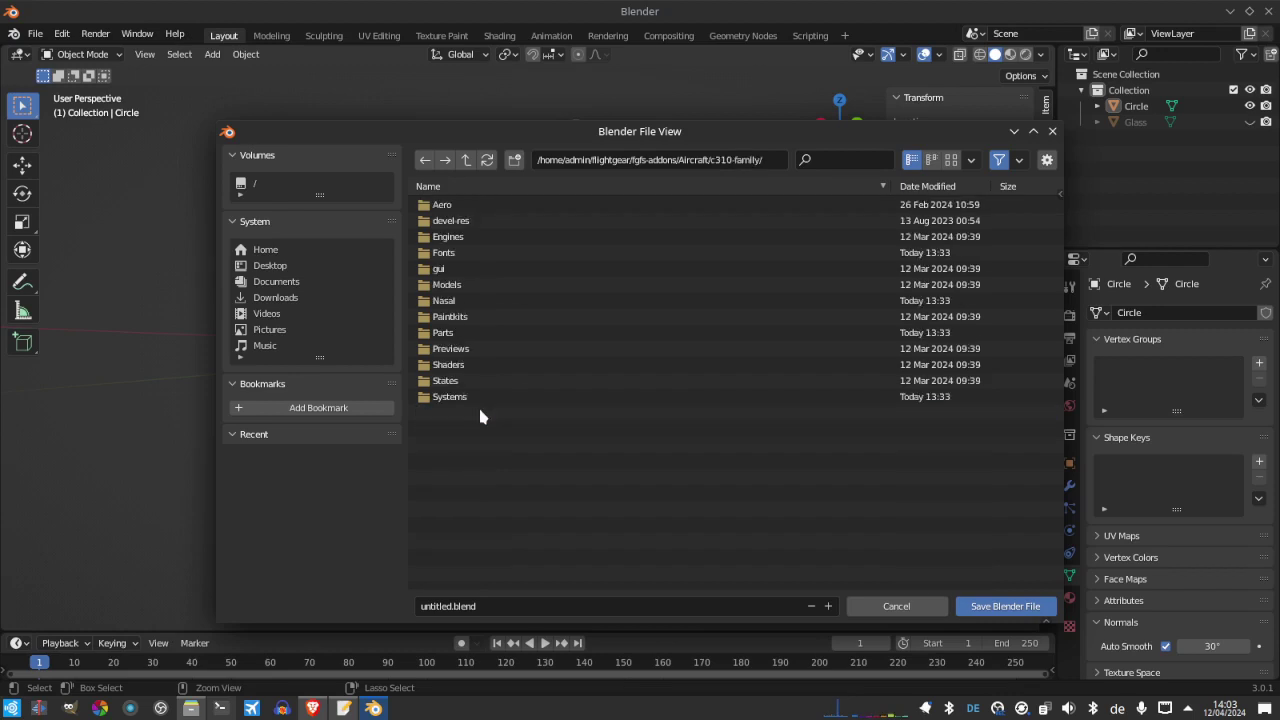
{"action": "double_click", "coordinate": [450, 285]}
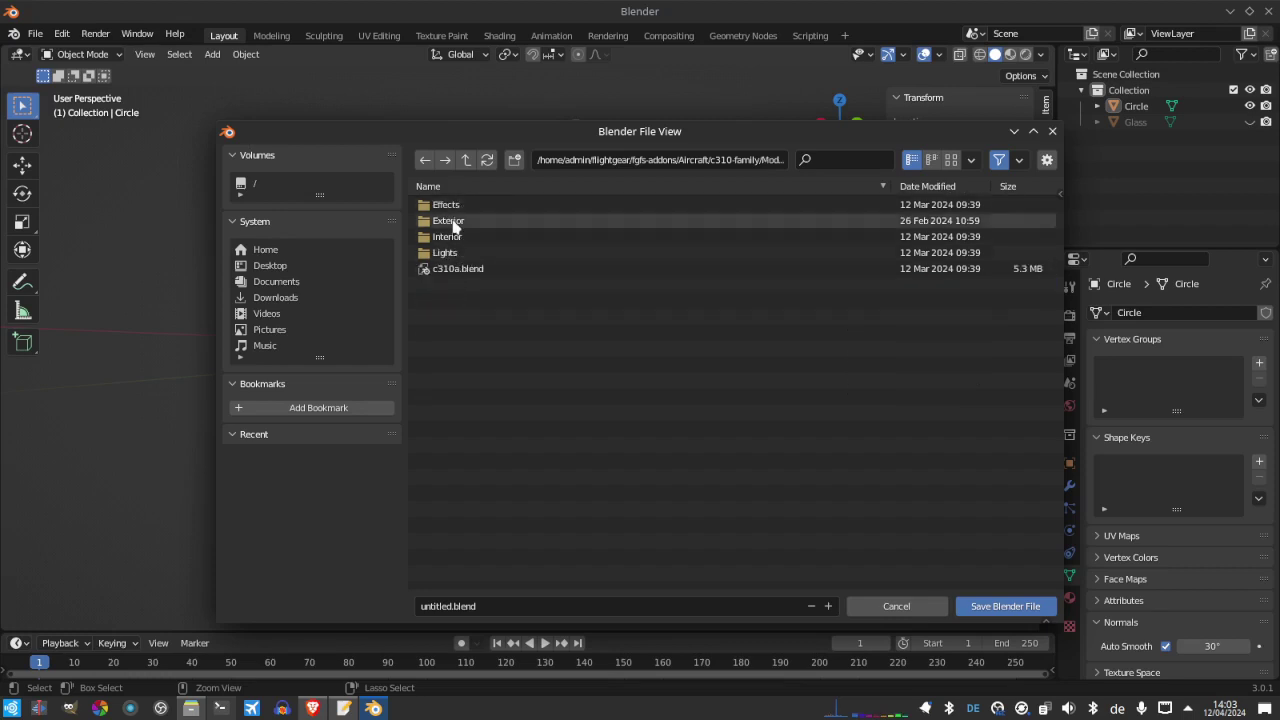
{"action": "double_click", "coordinate": [455, 240]}
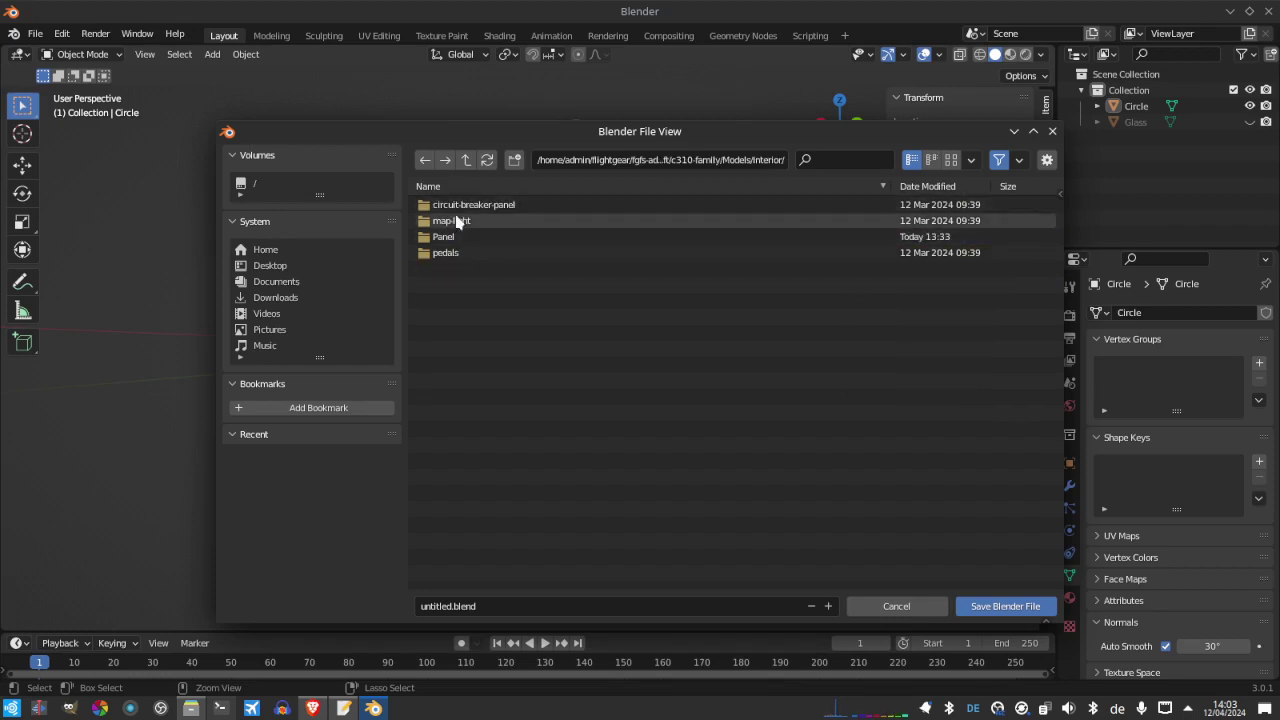
{"action": "double_click", "coordinate": [455, 238]}
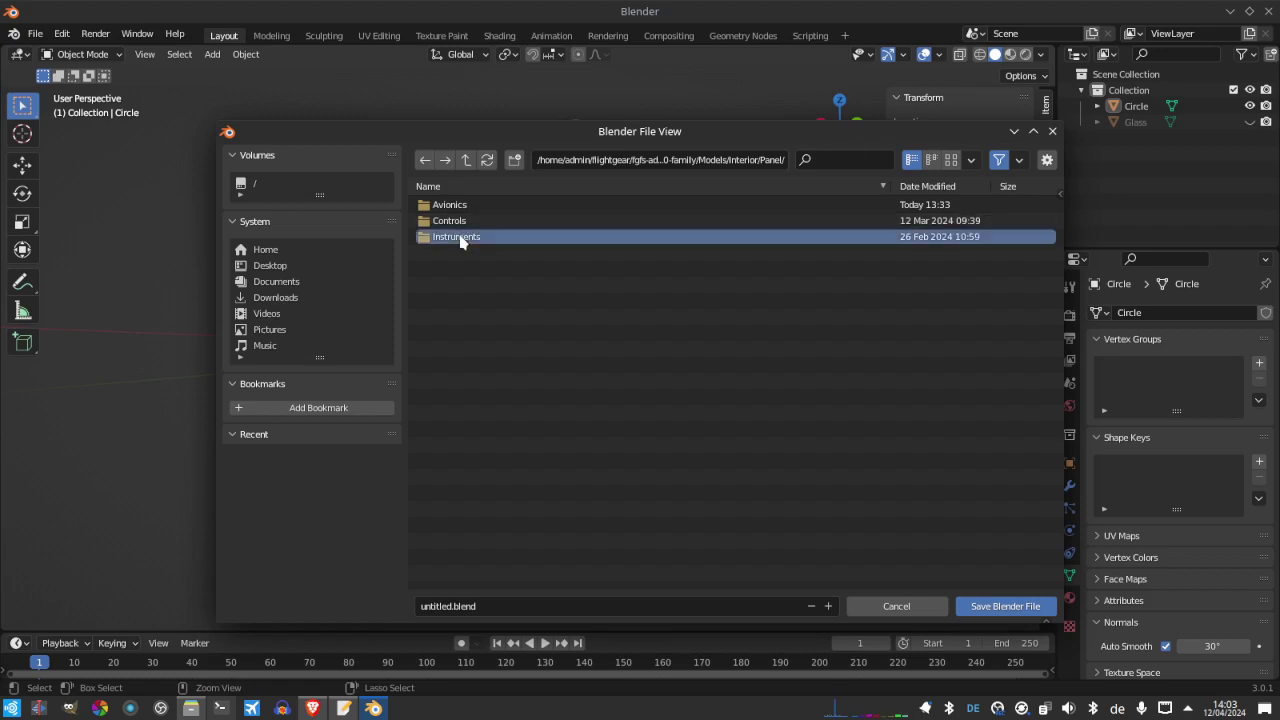
{"action": "double_click", "coordinate": [455, 236]}
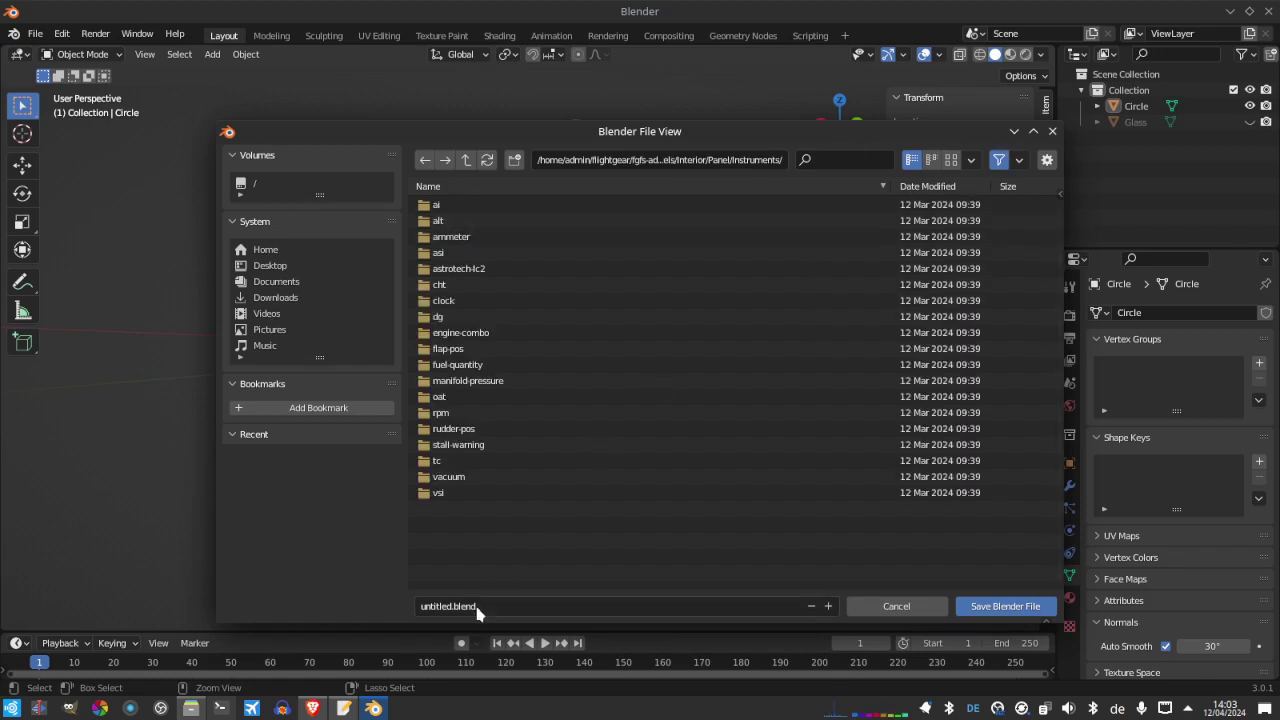
Create a new folder named cdi inside Instruments and open it as the save location
{"action": "left_click", "coordinate": [512, 161]}
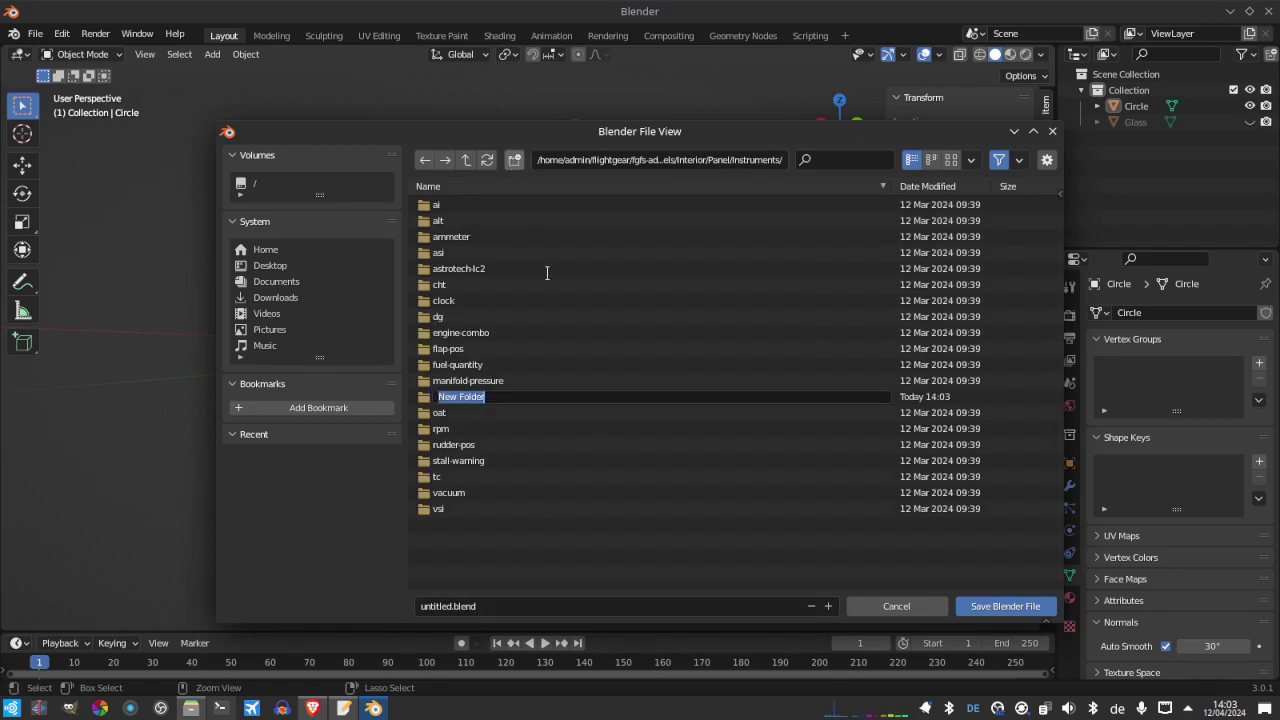
{"action": "type", "text": "cdi"}
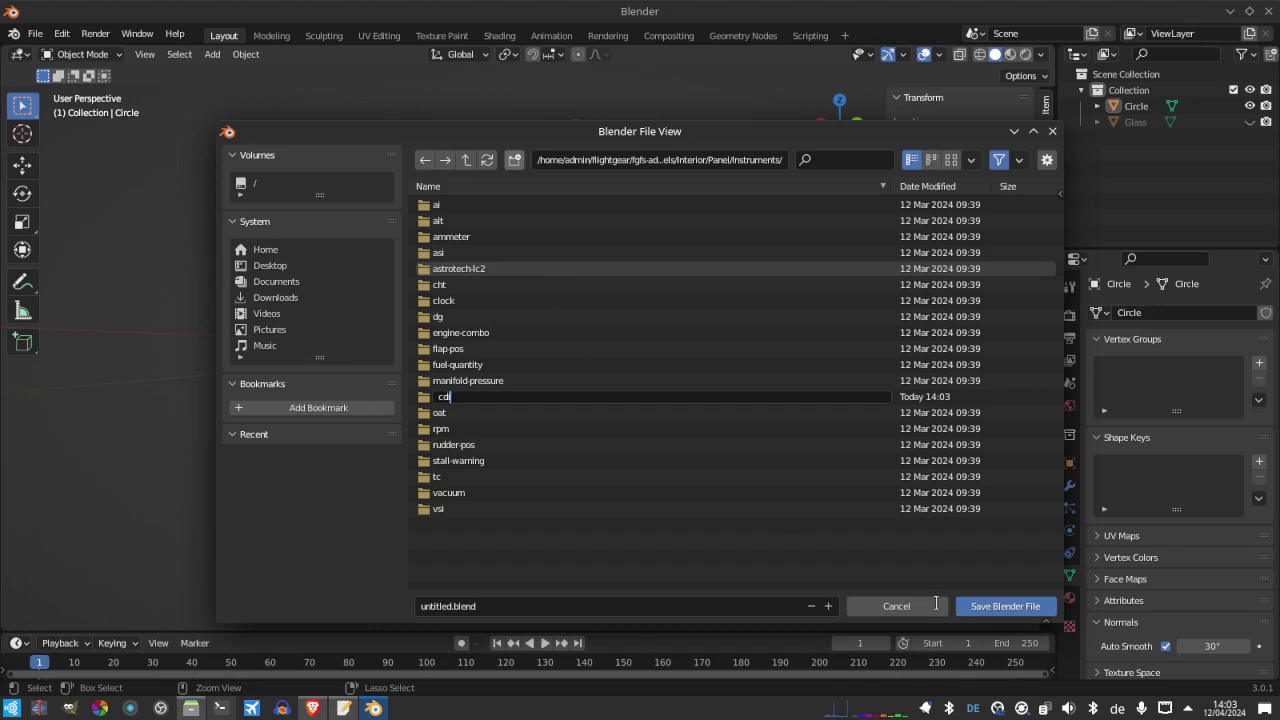
{"action": "key", "text": "Return"}
{"action": "left_click", "coordinate": [983, 612]}
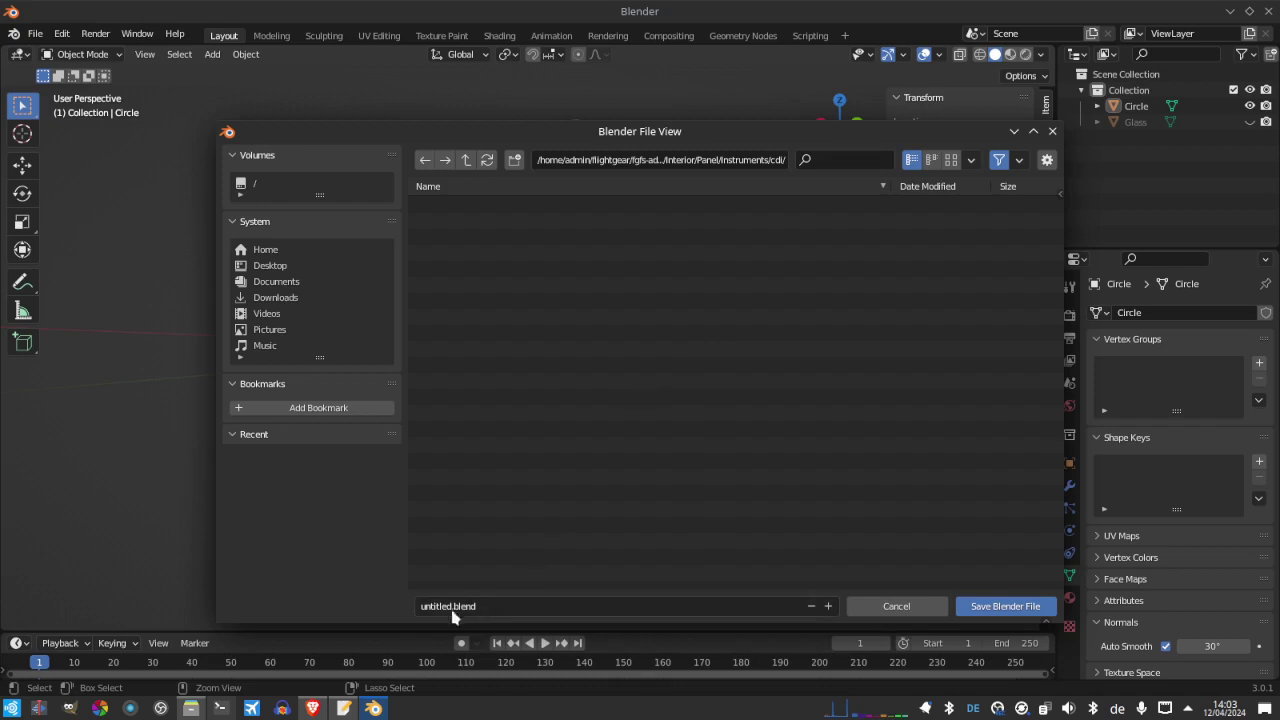
Name the file cdi and save it in the cdi folder
{"action": "left_click", "coordinate": [453, 606]}
{"action": "left_click_drag", "start_coordinate": [453, 606], "coordinate": [400, 604]}
{"action": "key", "text": "BackSpace"}
{"action": "type", "text": "cdi"}
{"action": "left_click", "coordinate": [1000, 608]}
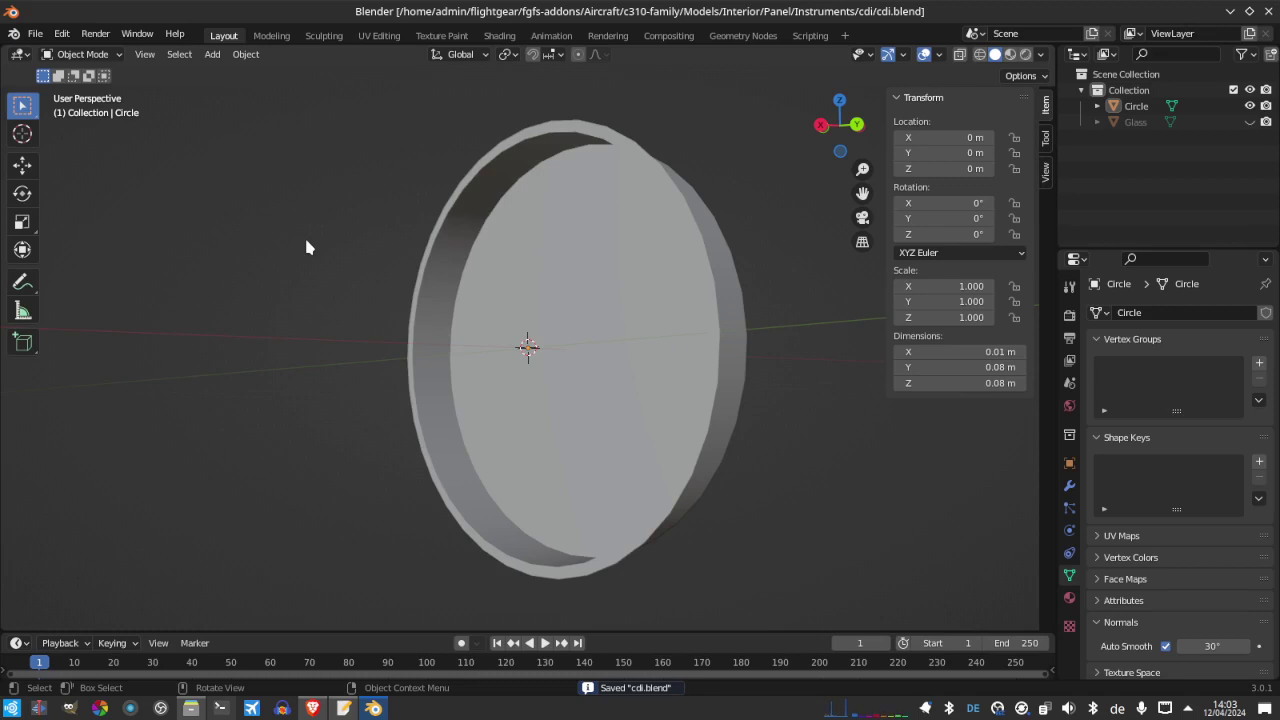
Unhide and select the Glass object, and try the Material Preview viewport shading
{"action": "left_click", "coordinate": [1249, 122]}
{"action": "left_click", "coordinate": [587, 314]}
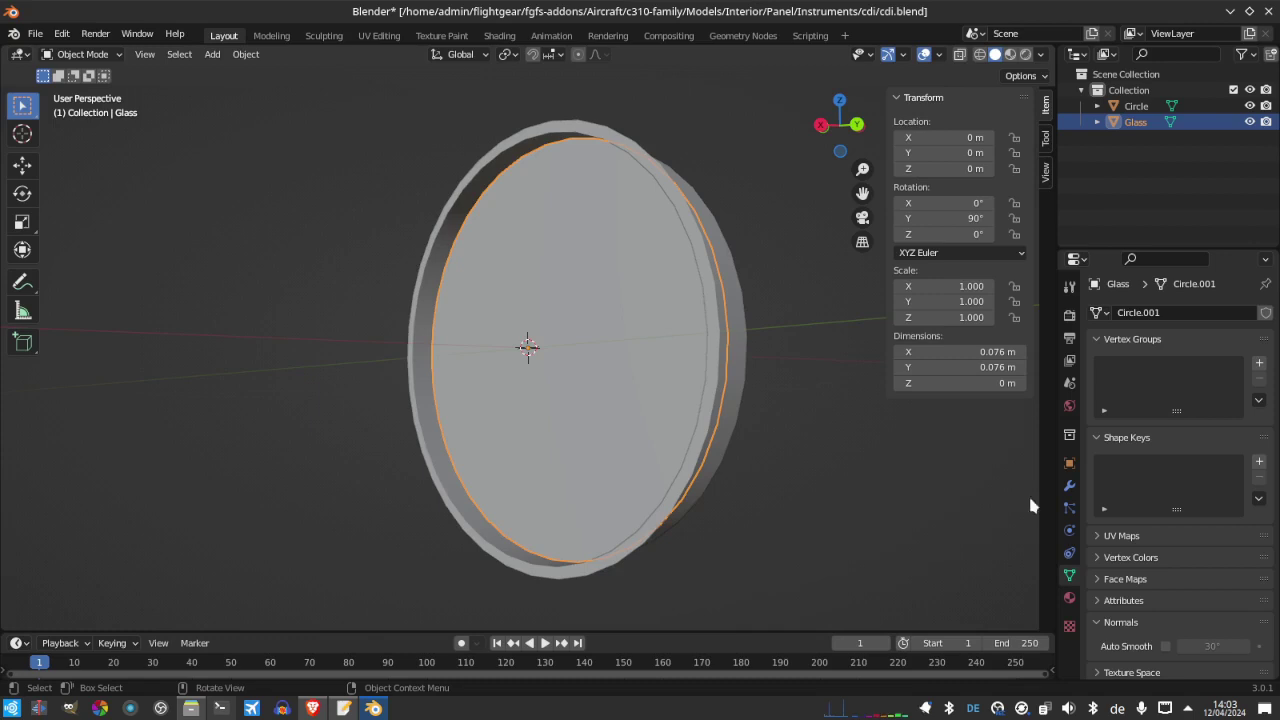
{"action": "left_click", "coordinate": [1009, 54]}
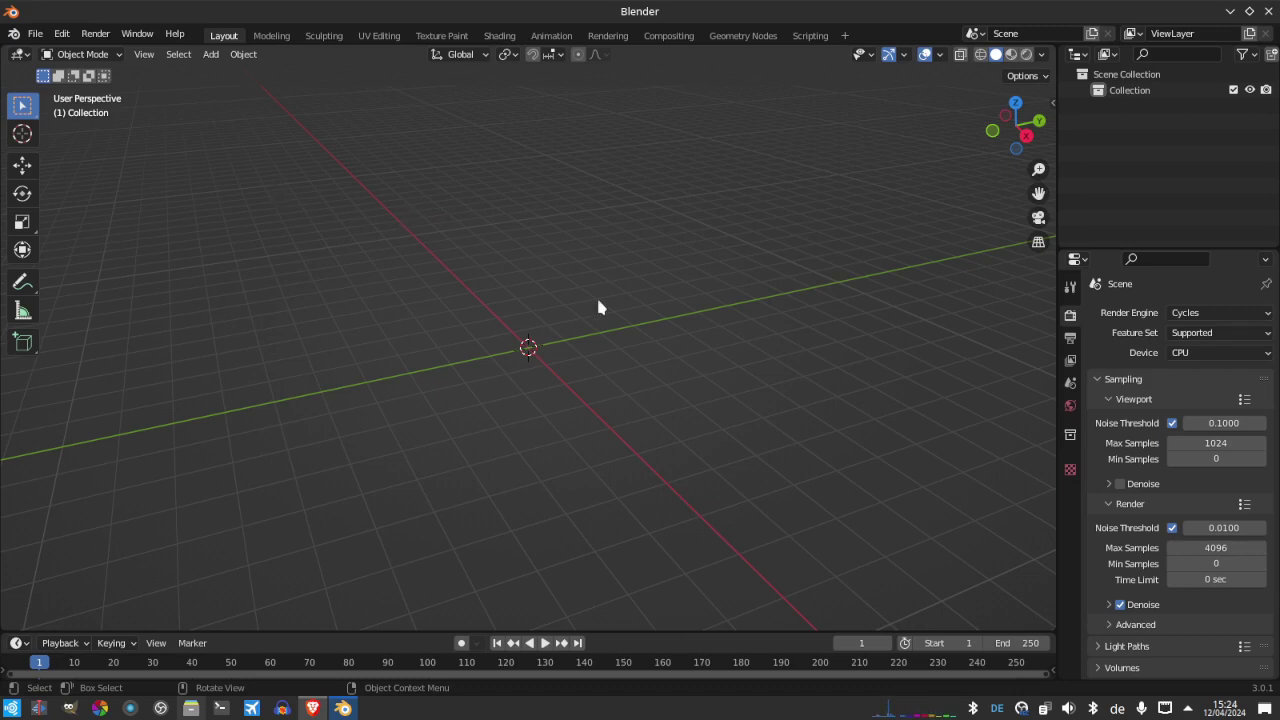
Examine the render engine choices for the scene
{"action": "left_click", "coordinate": [1199, 315]}
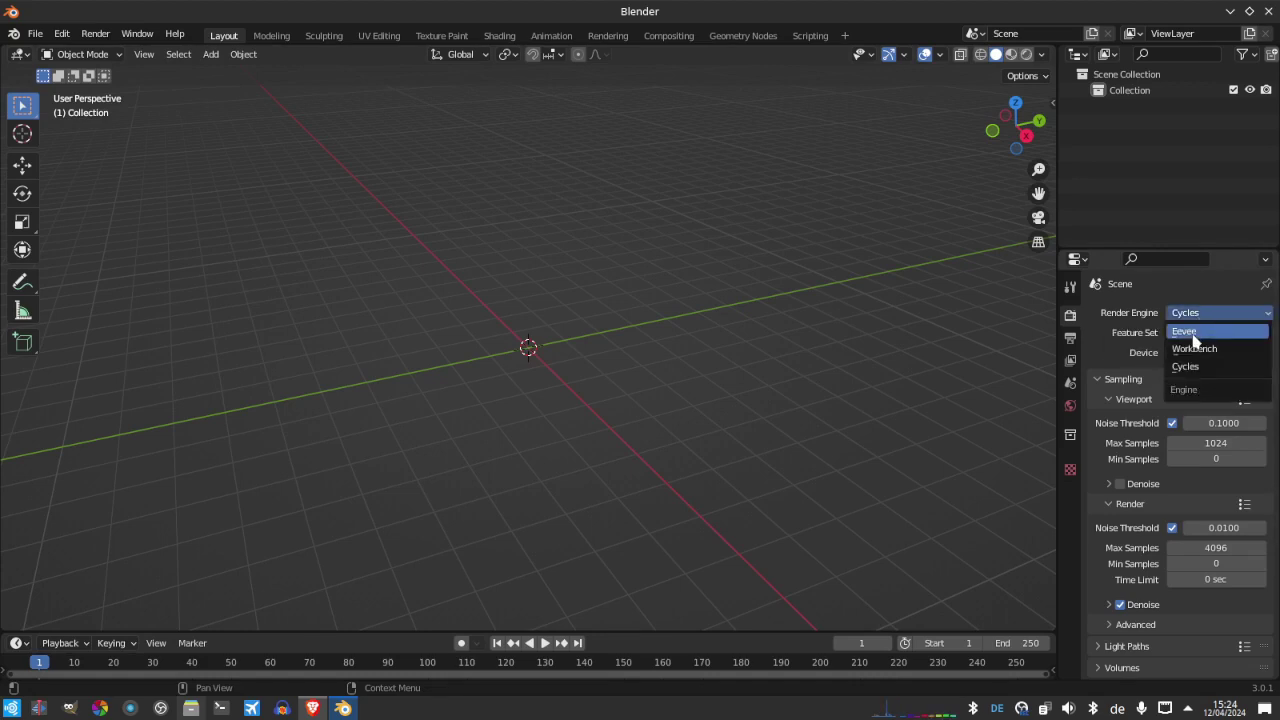
{"action": "left_click", "coordinate": [1110, 335]}
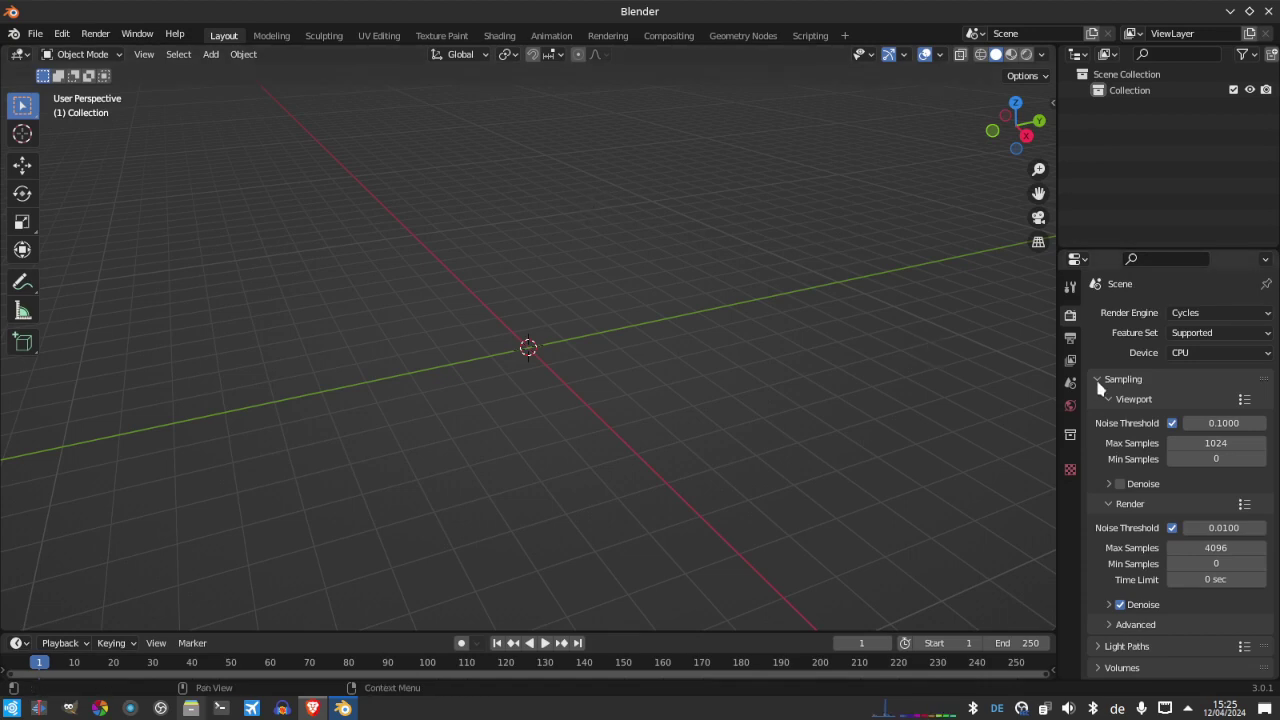
{"action": "left_click", "coordinate": [1181, 318]}
Reopen the recent file cdi.blend, discarding the changes to the untitled scene
{"action": "left_click", "coordinate": [40, 33]}
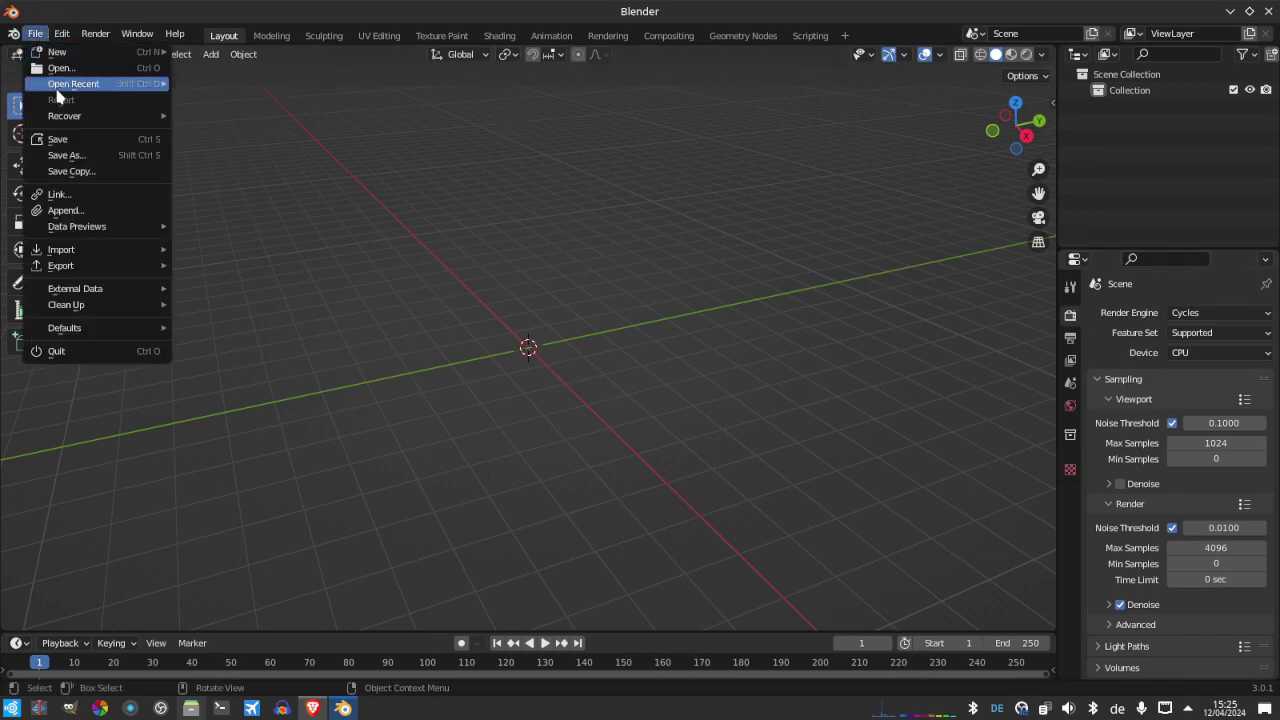
{"action": "mouse_move", "coordinate": [60, 84]}
{"action": "left_click", "coordinate": [206, 86]}
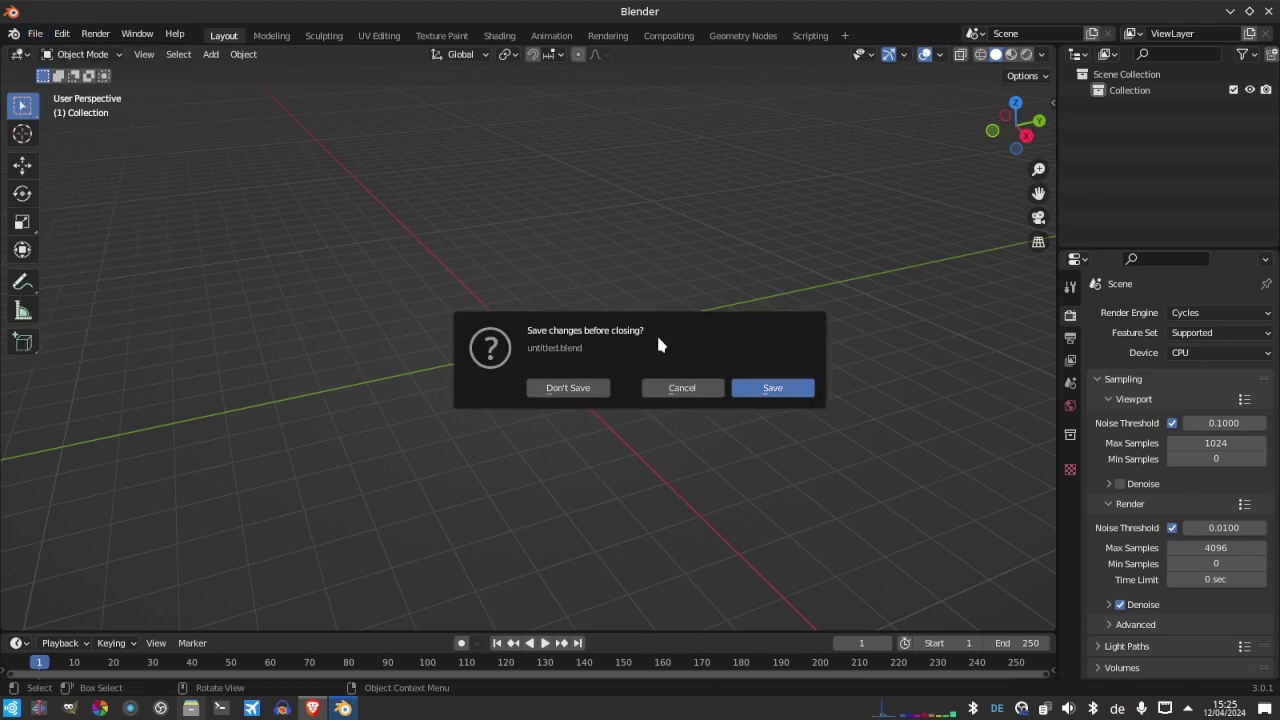
{"action": "left_click", "coordinate": [568, 388]}
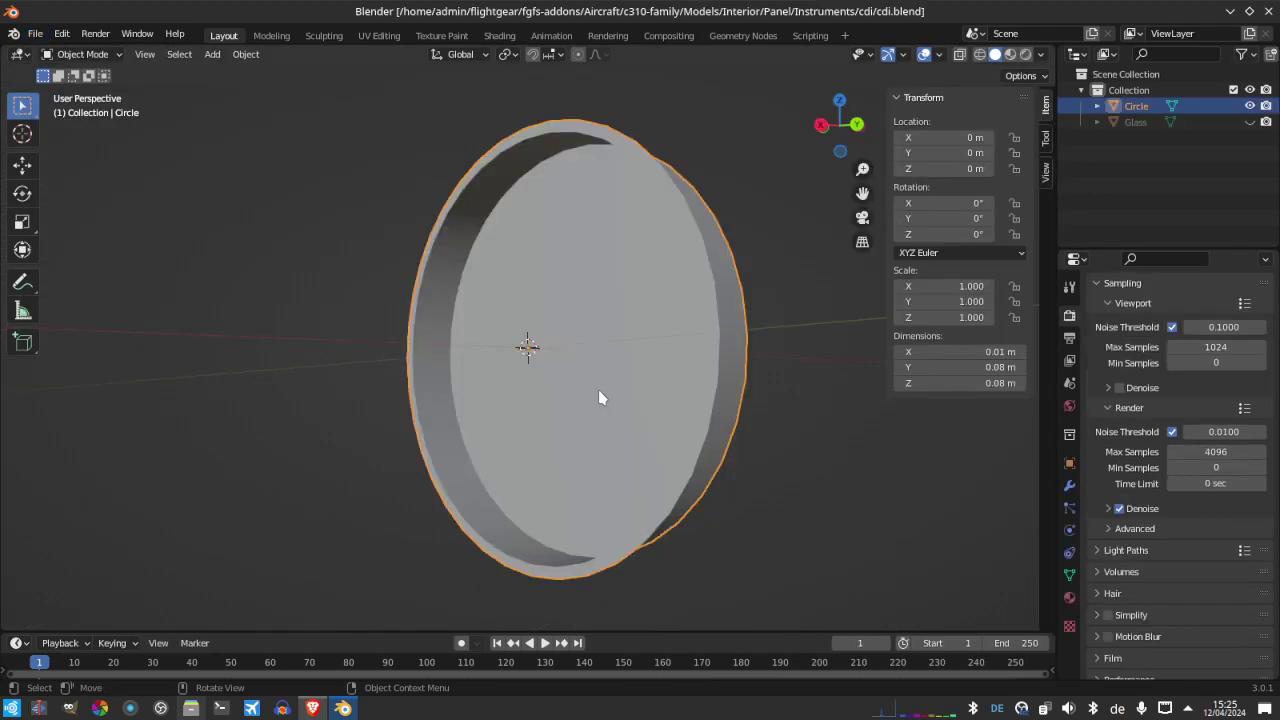
Unhide and select the Glass object, and give it a new material named GlassMaterial
{"action": "left_click", "coordinate": [1249, 121]}
{"action": "left_click", "coordinate": [1130, 122]}
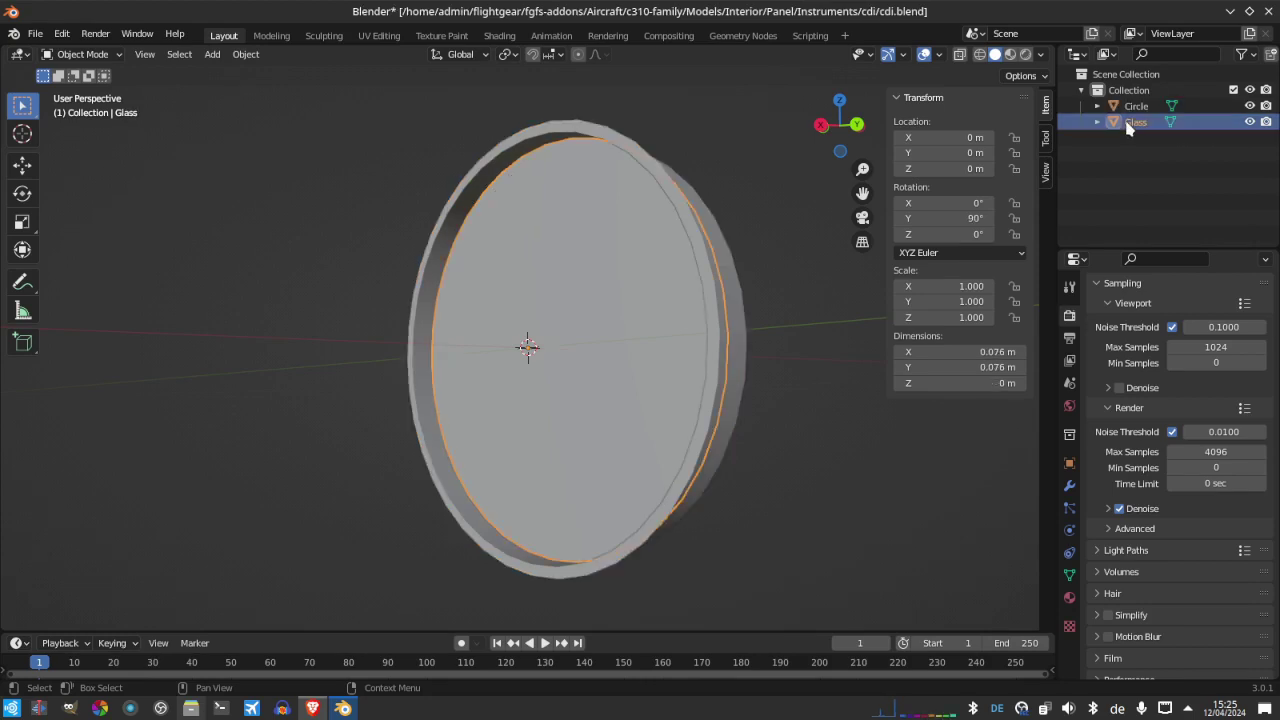
{"action": "left_click", "coordinate": [1069, 597]}
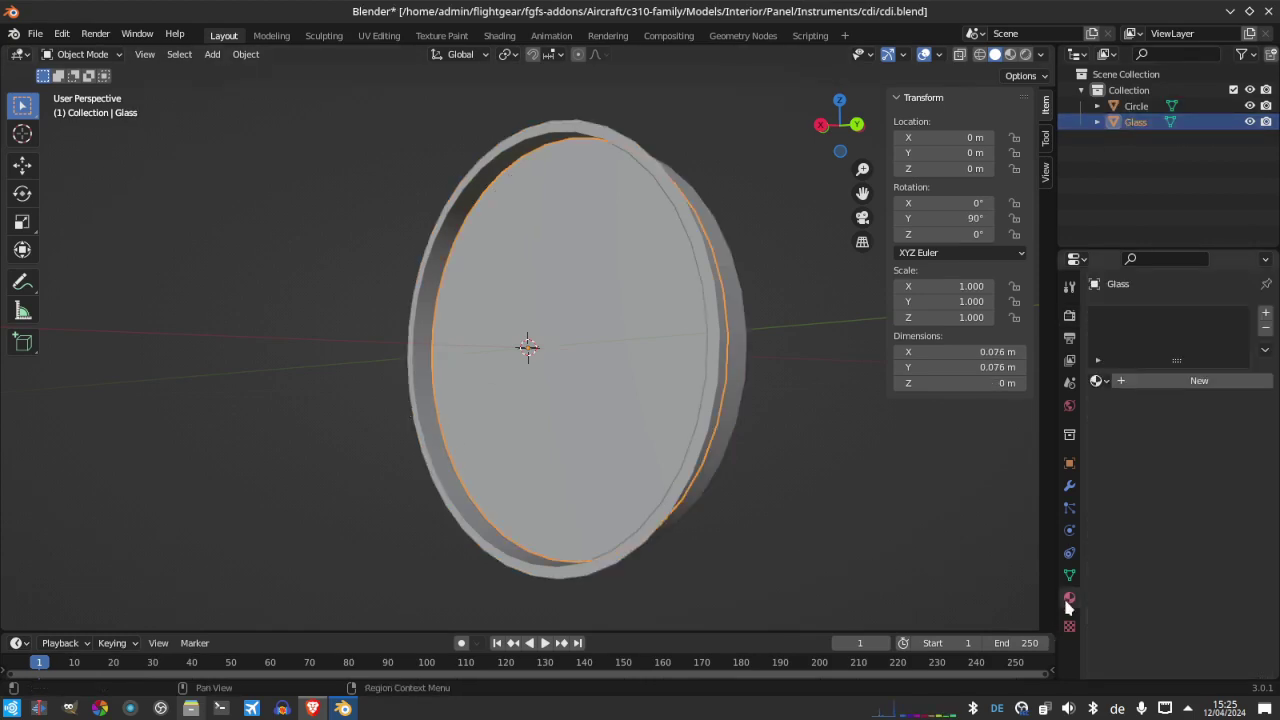
{"action": "left_click", "coordinate": [1140, 386]}
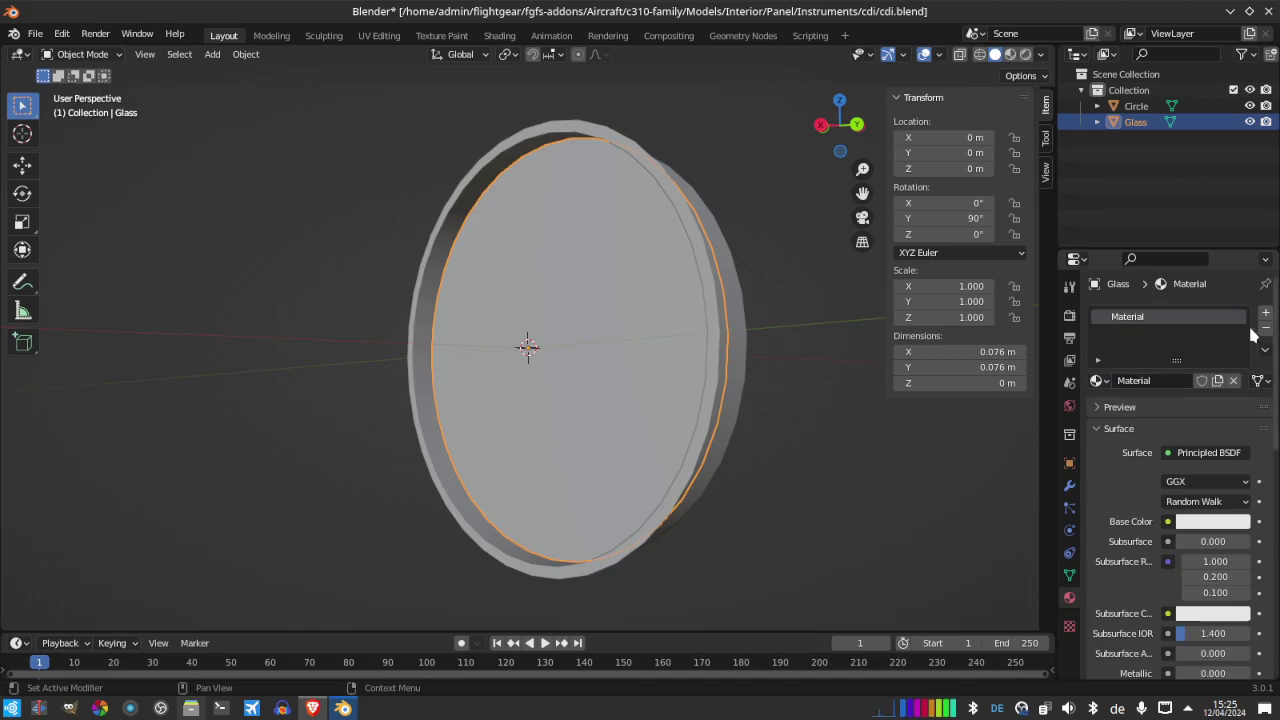
{"action": "double_click", "coordinate": [1201, 314]}
{"action": "type", "text": "GlassMaterial"}
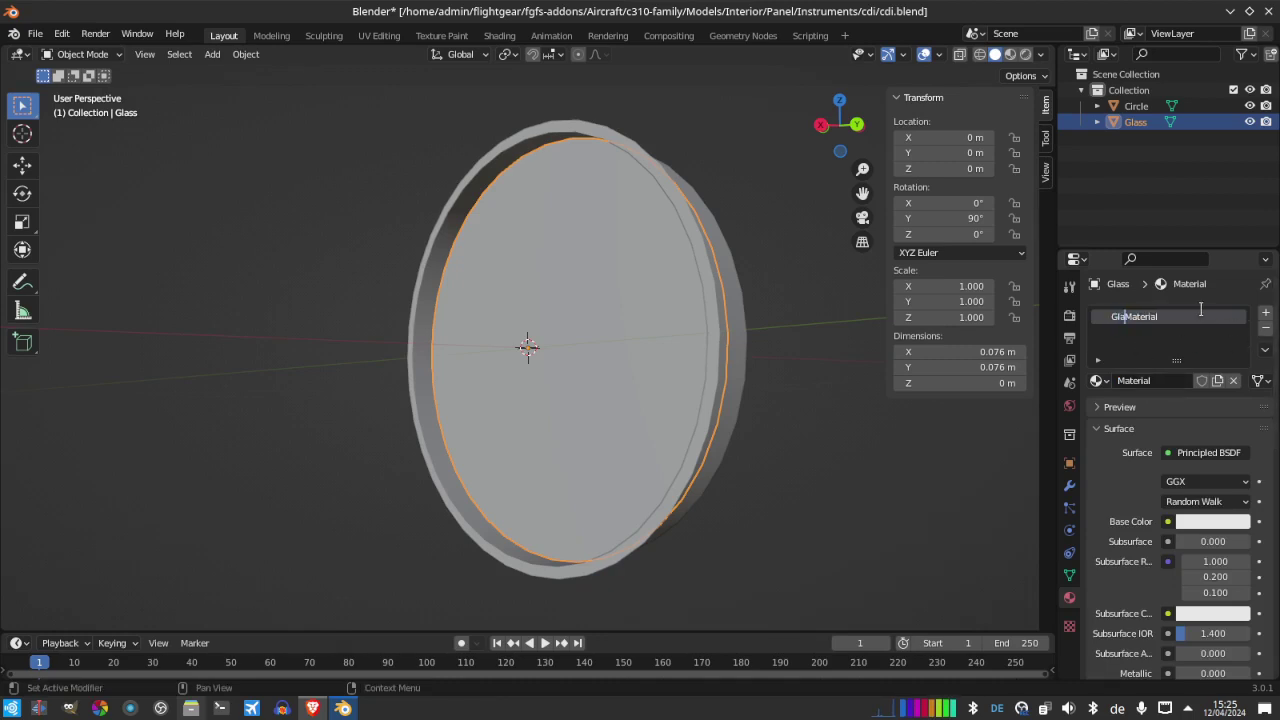
{"action": "key", "text": "Return"}
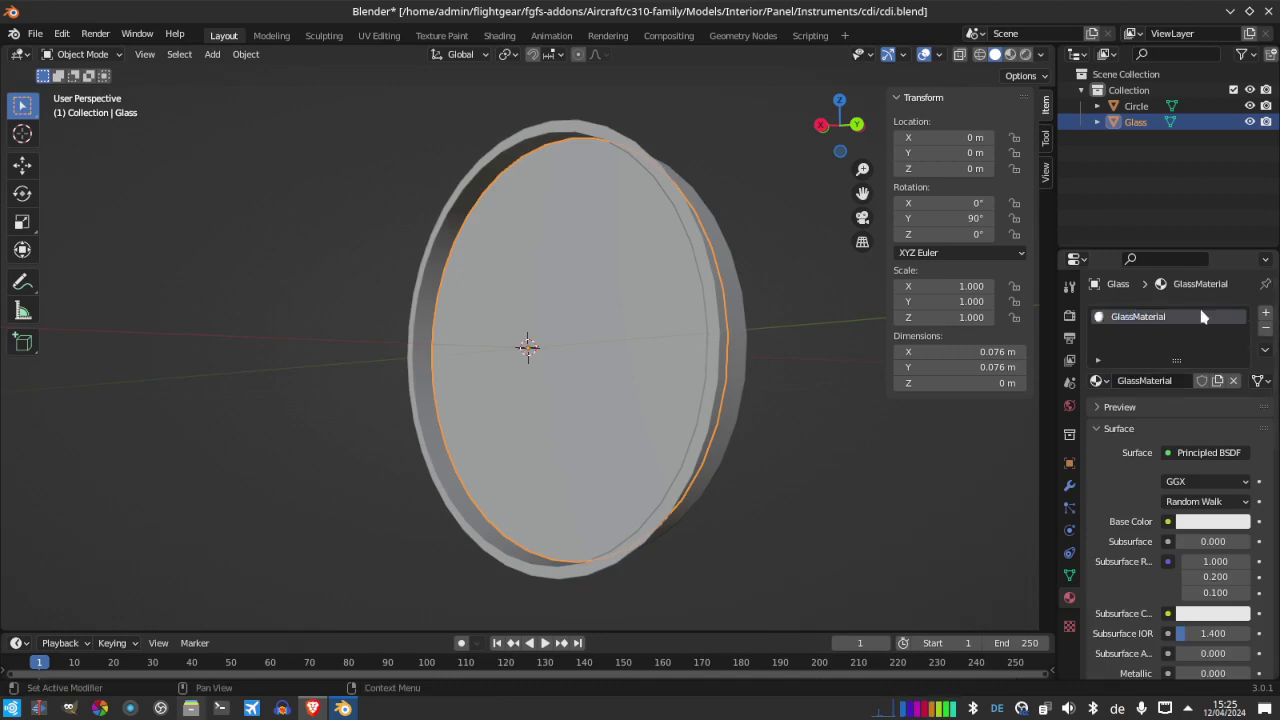
Set GlassMaterial's base color in HSV to hue 0.5, saturation 0.2 and value 1.0
{"action": "left_click", "coordinate": [1208, 521]}
{"action": "left_click_drag", "start_coordinate": [1200, 485], "coordinate": [1215, 485]}
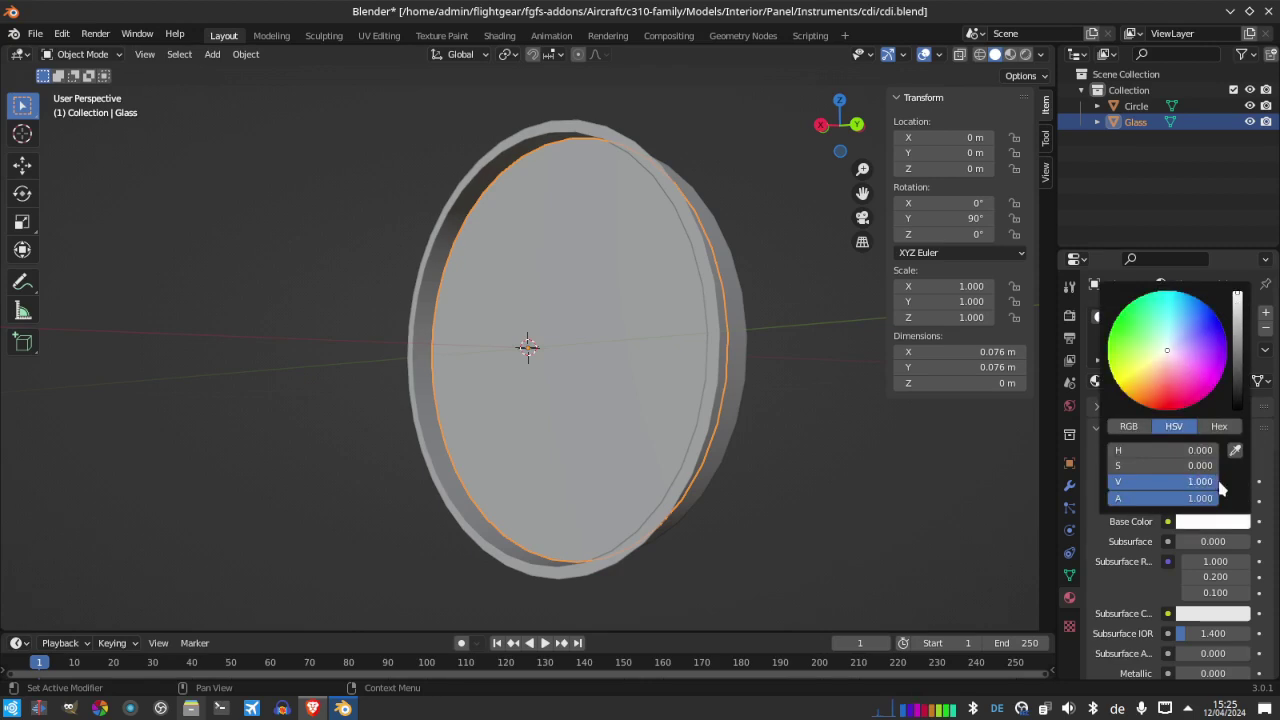
{"action": "left_click_drag", "start_coordinate": [1159, 462], "coordinate": [1214, 462]}
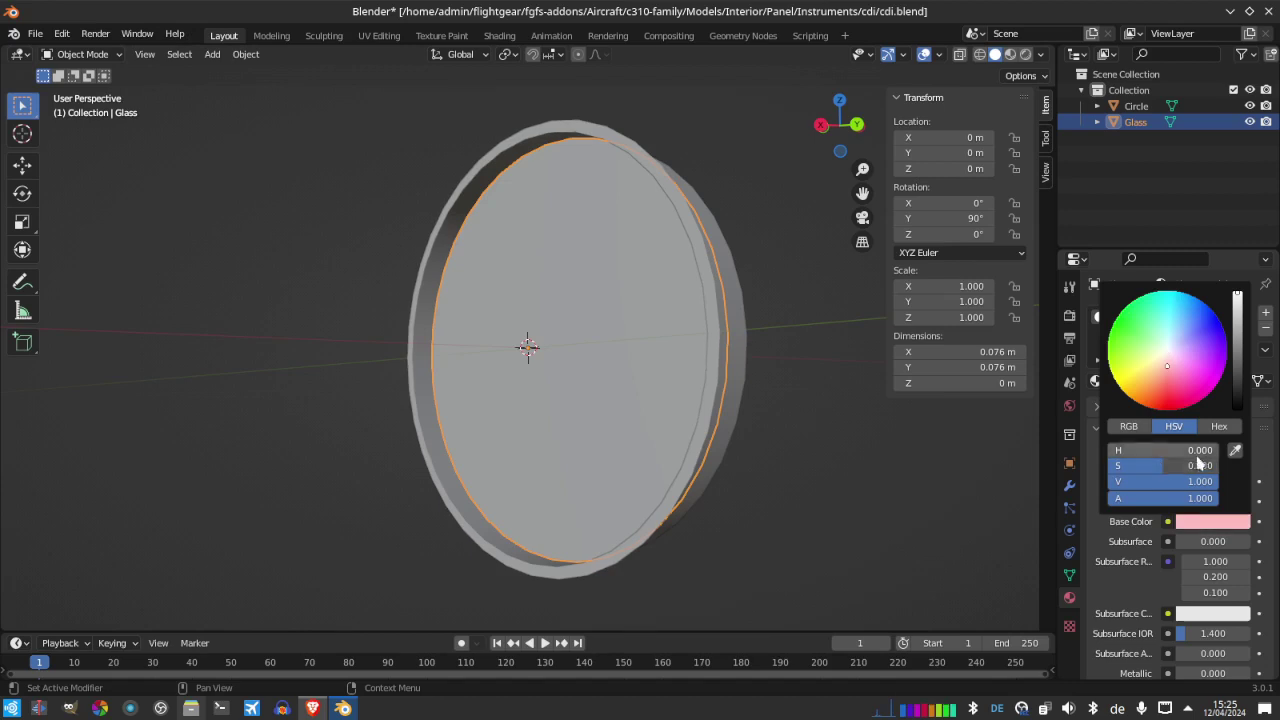
{"action": "left_click", "coordinate": [1165, 462]}
{"action": "type", "text": "0"}
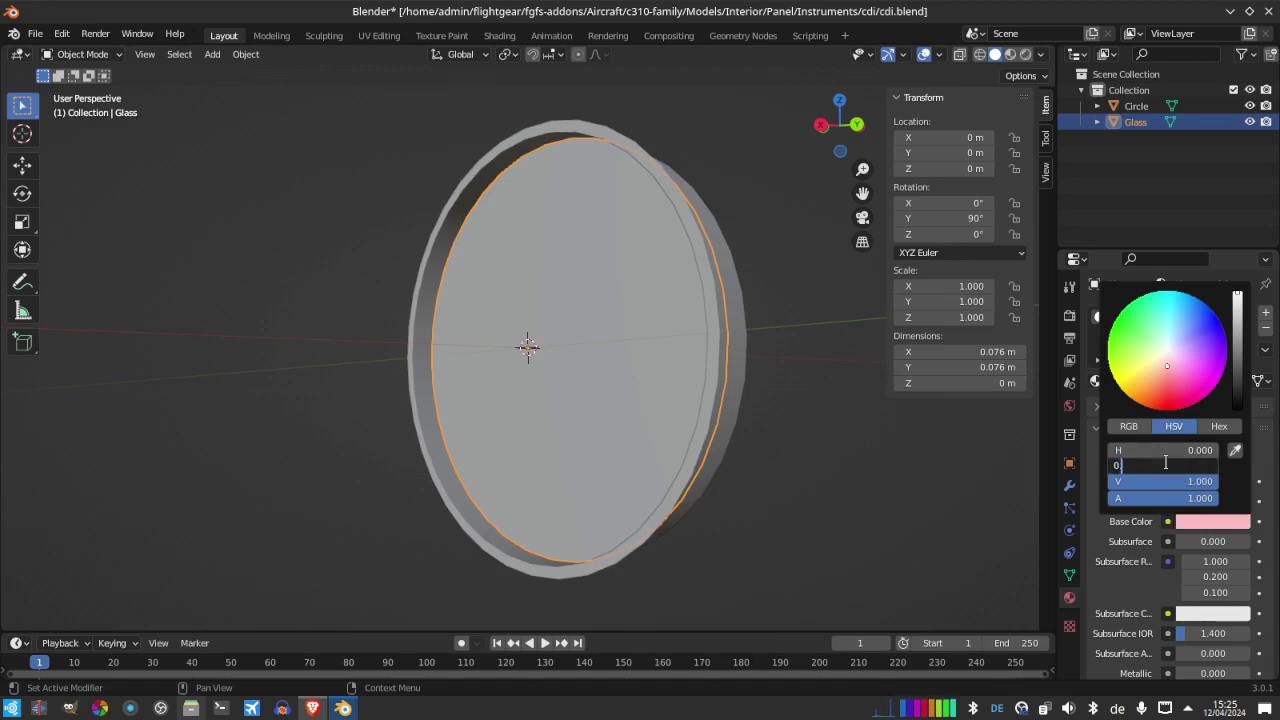
{"action": "type", "text": ".2"}
{"action": "key", "text": "Return"}
{"action": "left_click", "coordinate": [1156, 448]}
{"action": "type", "text": "0.5"}
{"action": "key", "text": "Return"}
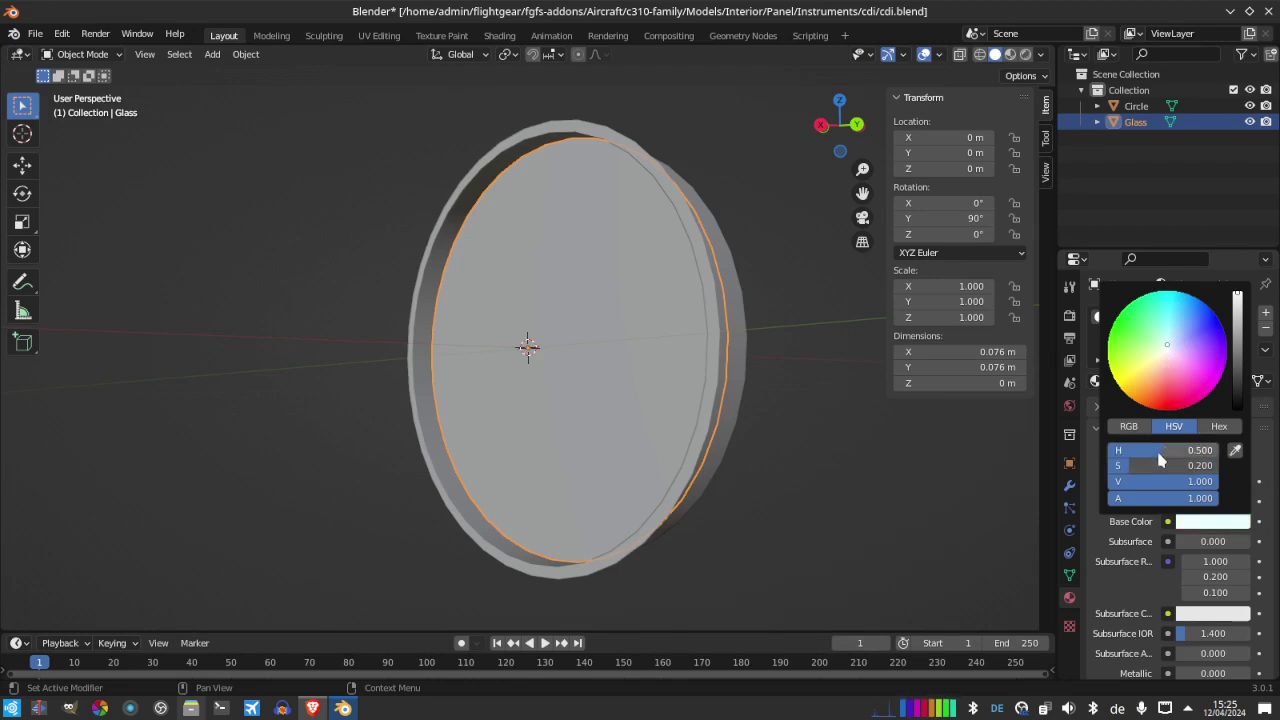
Increase the saturation of GlassMaterial's base color to 0.5
{"action": "left_click", "coordinate": [1212, 521]}
{"action": "left_click", "coordinate": [1167, 464]}
{"action": "type", "text": ".5"}
{"action": "key", "text": "Return"}
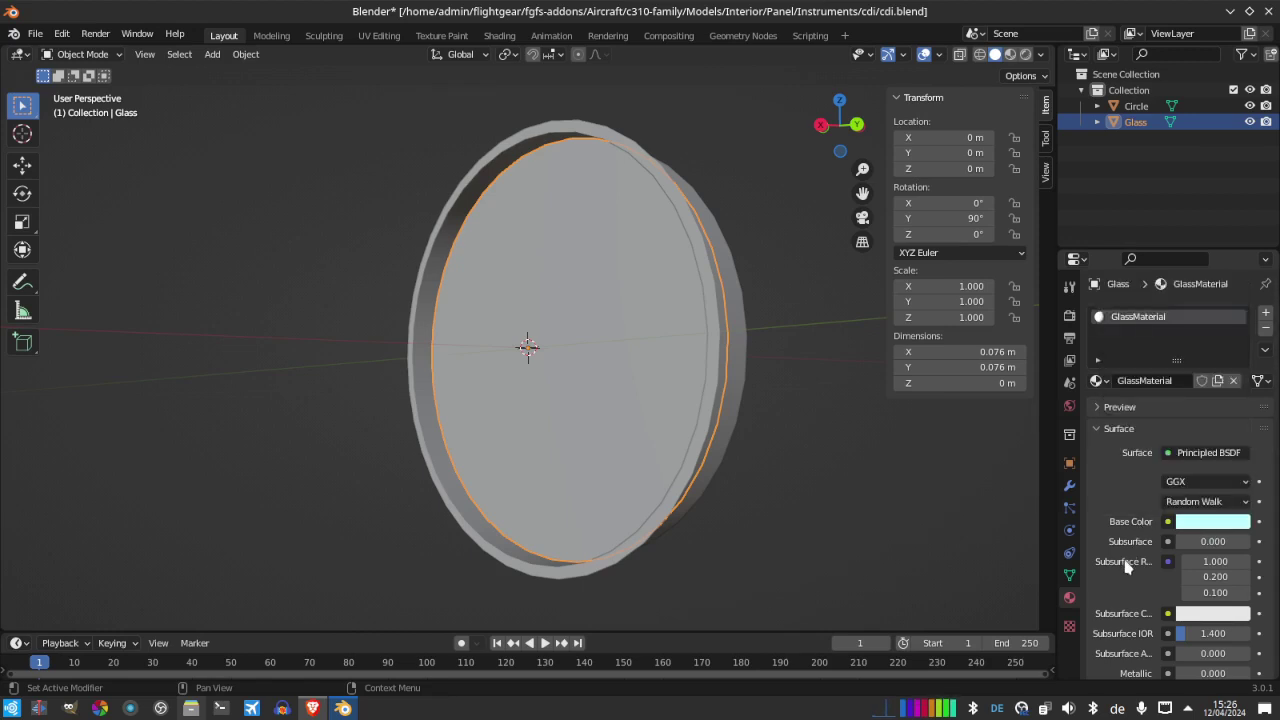
Set the alpha of GlassMaterial to 0.1
{"action": "scroll", "coordinate": [1126, 566], "scroll_direction": "down", "scroll_amount": 2}
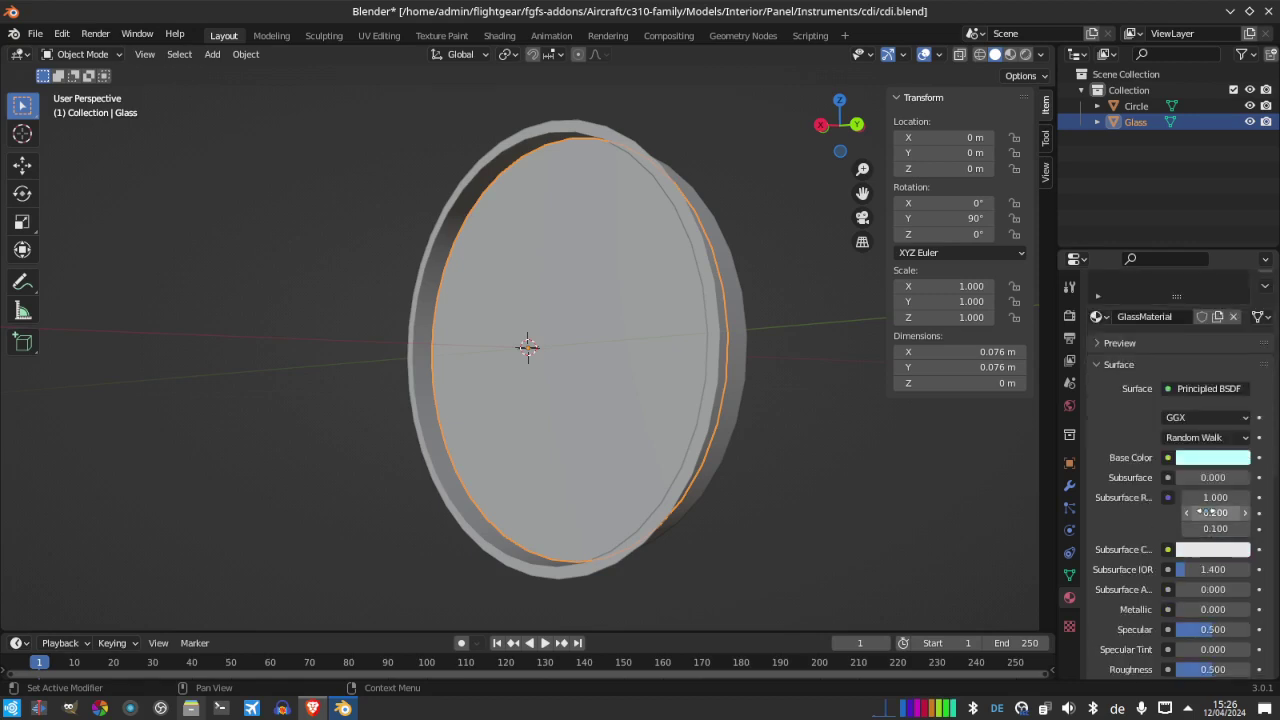
{"action": "scroll", "coordinate": [1257, 556], "scroll_direction": "down", "scroll_amount": 6}
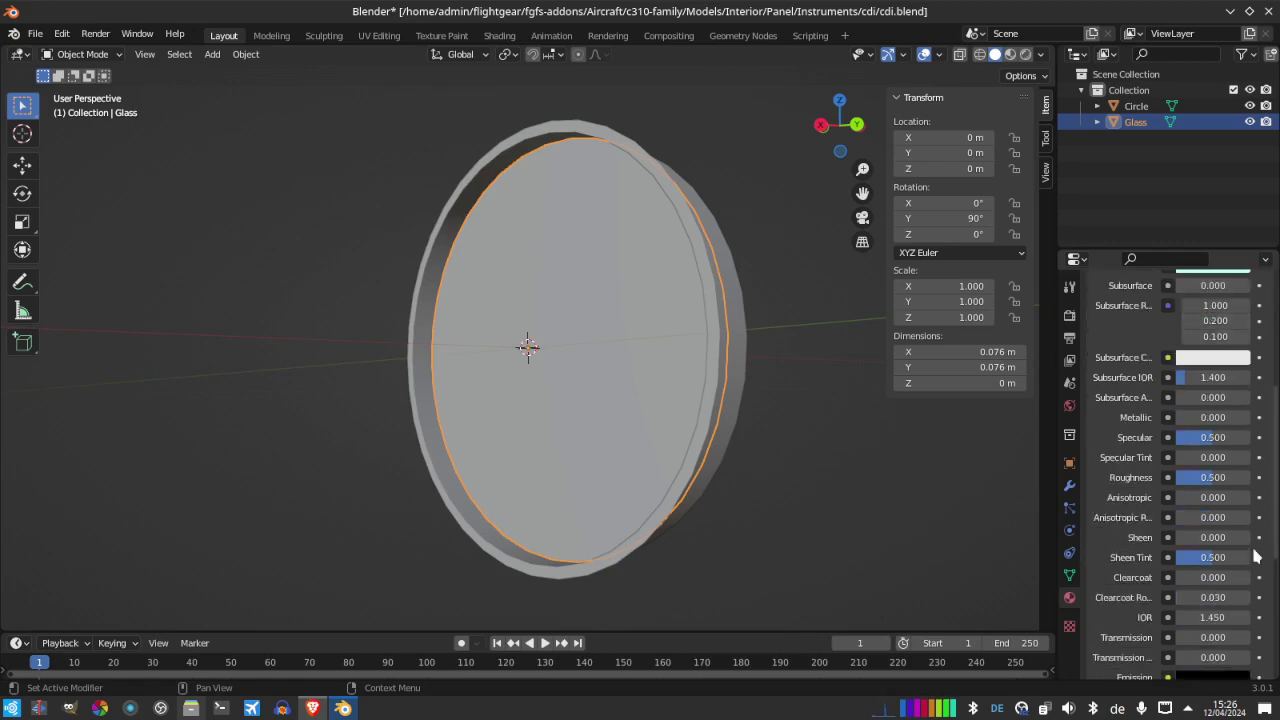
{"action": "scroll", "coordinate": [1257, 556], "scroll_direction": "down", "scroll_amount": 1}
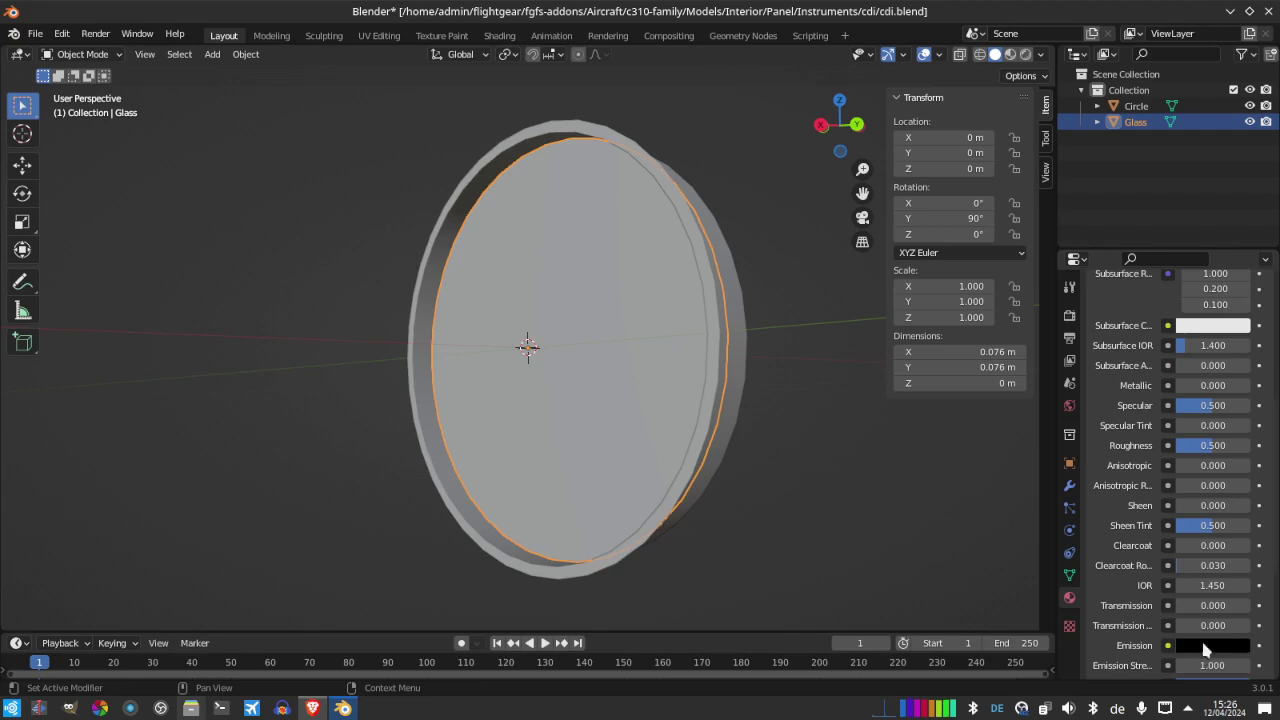
{"action": "scroll", "coordinate": [1203, 600], "scroll_direction": "down", "scroll_amount": 4}
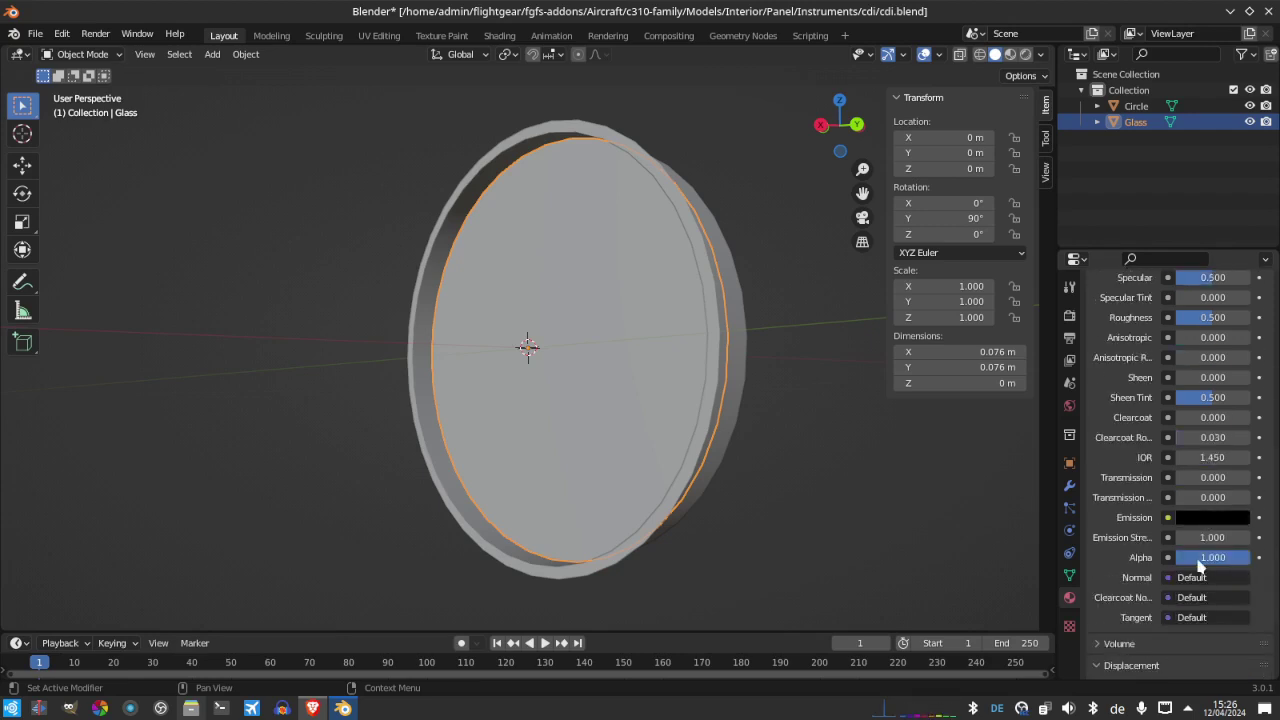
{"action": "left_click", "coordinate": [1197, 557]}
{"action": "type", "text": "0.1"}
{"action": "key", "text": "Return"}
{"action": "scroll", "coordinate": [1199, 565], "scroll_direction": "down", "scroll_amount": 4}
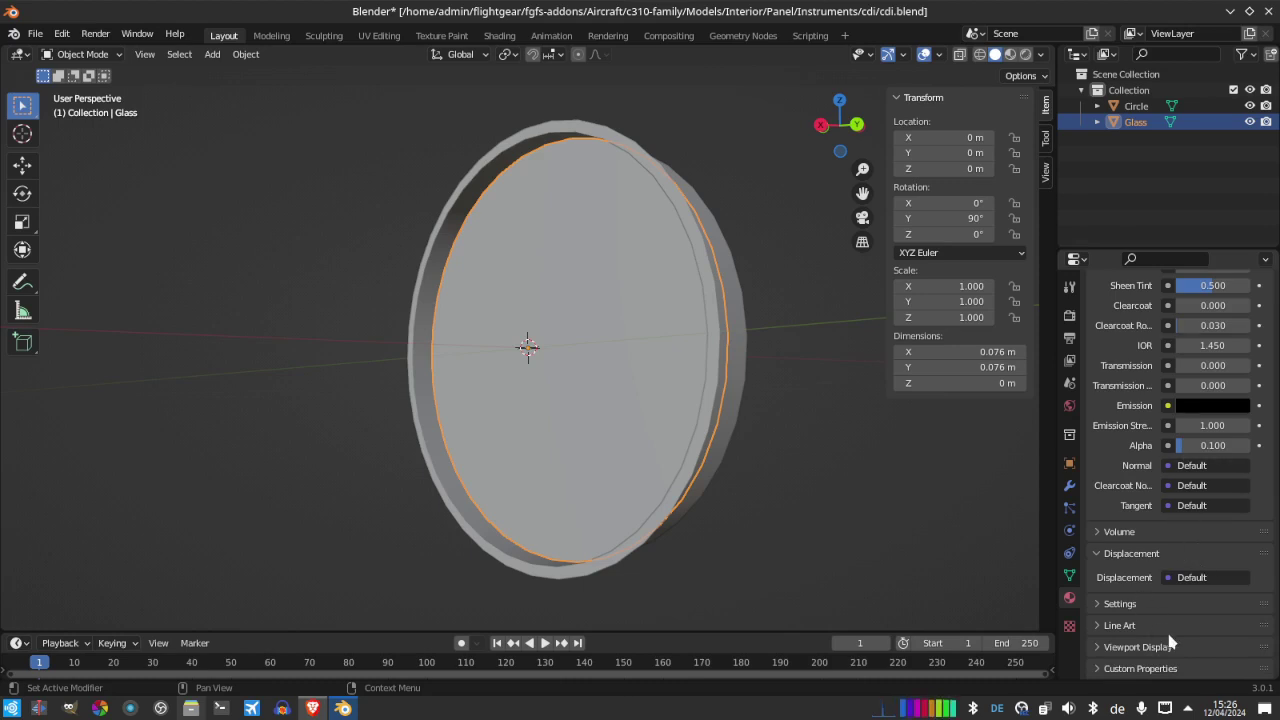
Set GlassMaterial's blend mode to Alpha Blend in its viewport display settings
{"action": "left_click", "coordinate": [1097, 605]}
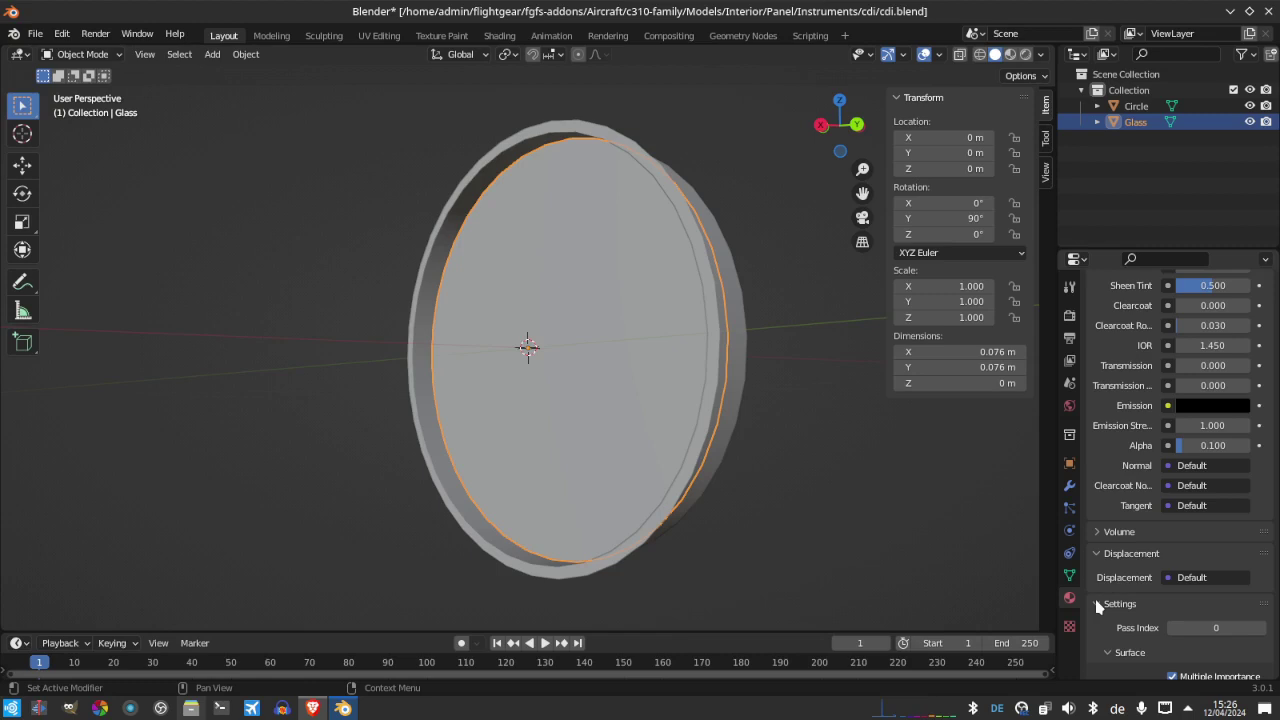
{"action": "scroll", "coordinate": [1097, 605], "scroll_direction": "down", "scroll_amount": 5}
{"action": "scroll", "coordinate": [1094, 595], "scroll_direction": "down", "scroll_amount": 2}
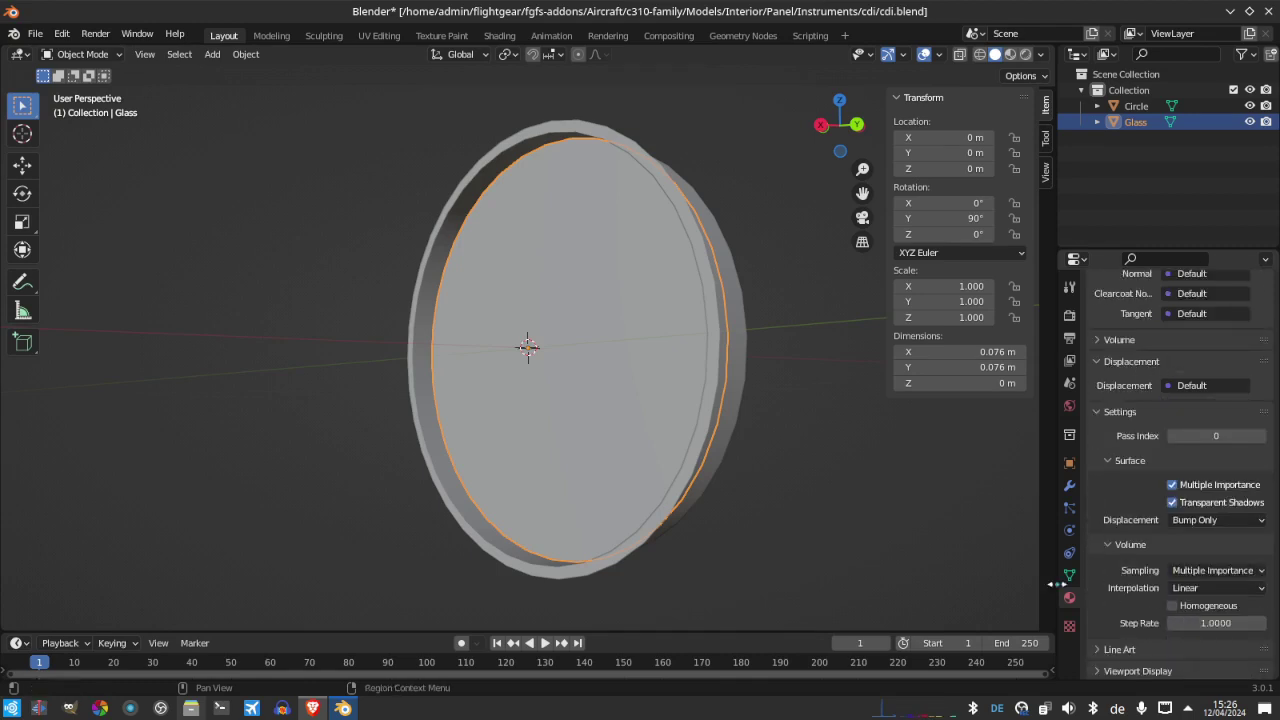
{"action": "left_click", "coordinate": [1095, 408]}
{"action": "left_click", "coordinate": [1098, 648]}
{"action": "scroll", "coordinate": [1098, 655], "scroll_direction": "down", "scroll_amount": 5}
{"action": "scroll", "coordinate": [1096, 650], "scroll_direction": "down", "scroll_amount": 1}
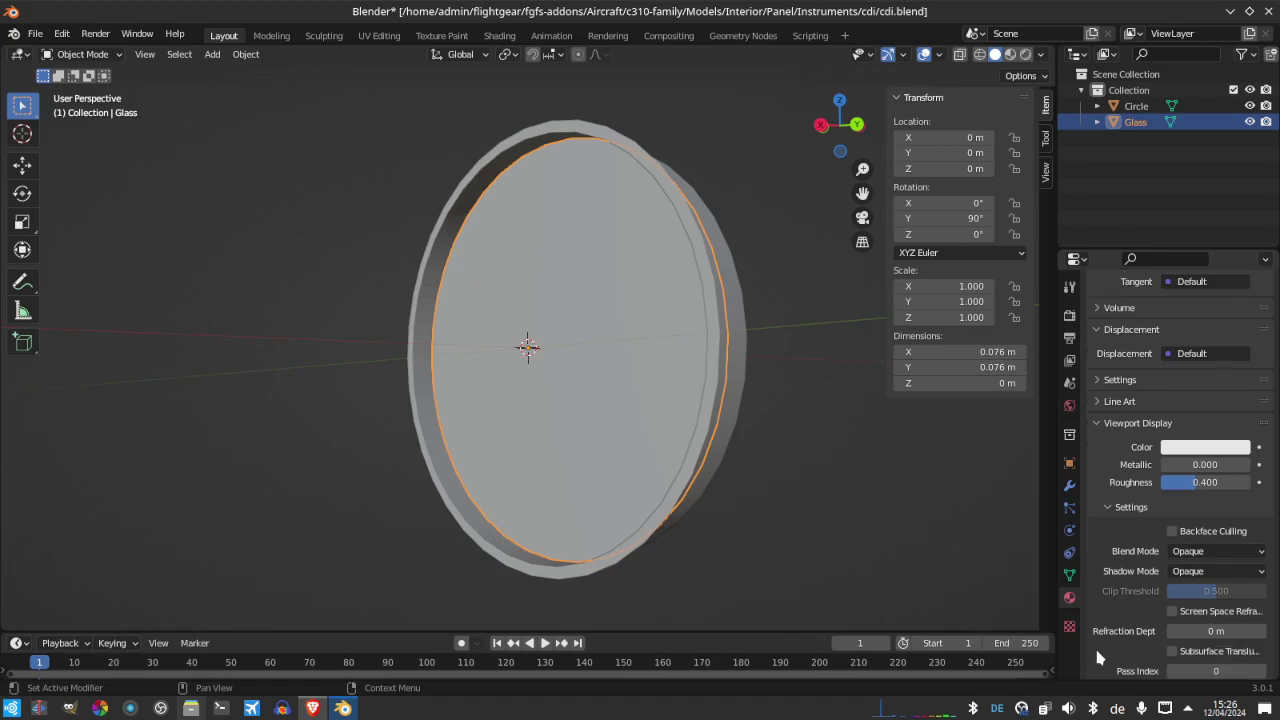
{"action": "left_click", "coordinate": [1207, 552]}
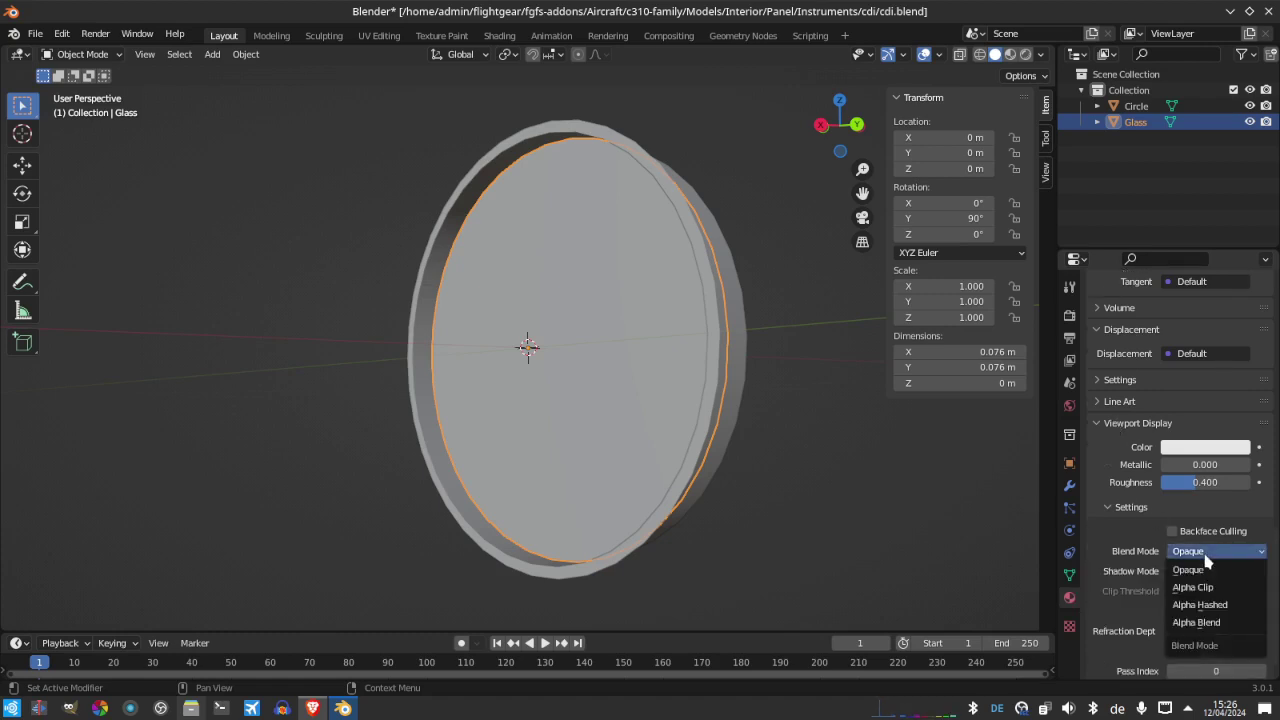
{"action": "left_click", "coordinate": [1218, 623]}
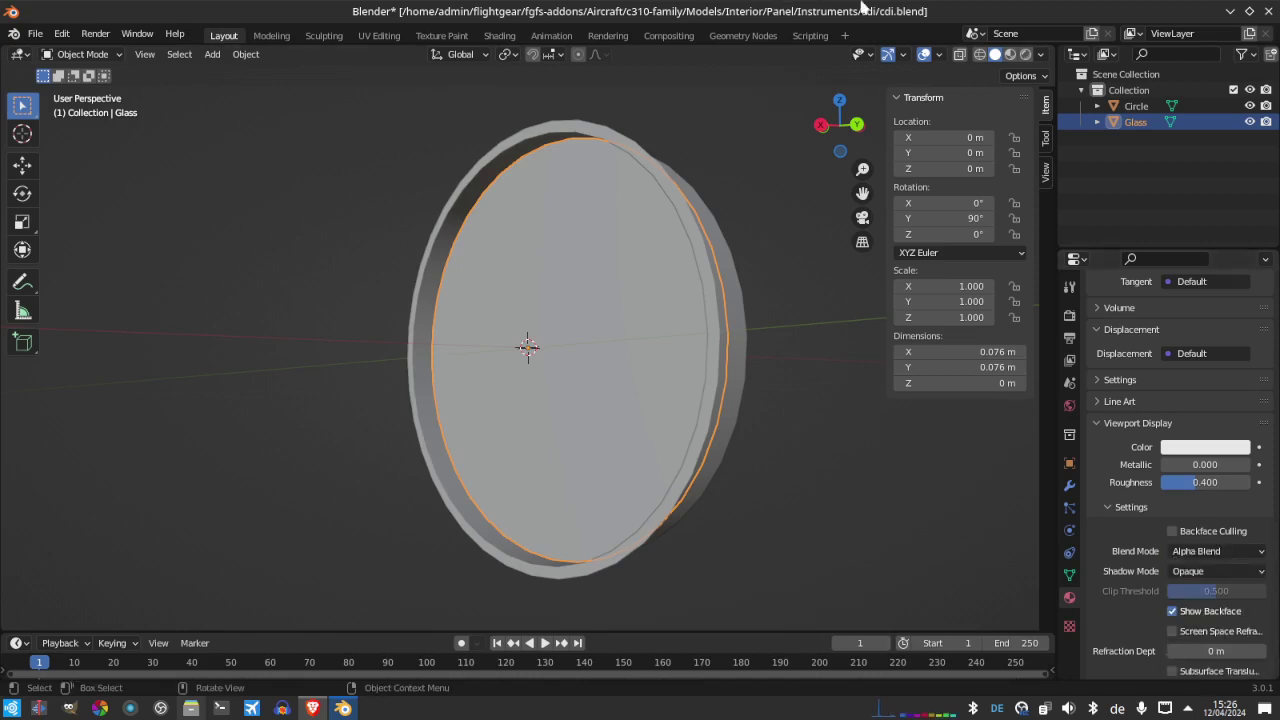
Switch the viewport to Material Preview shading to check the glass, and hide the Glass object
{"action": "left_click", "coordinate": [1010, 54]}
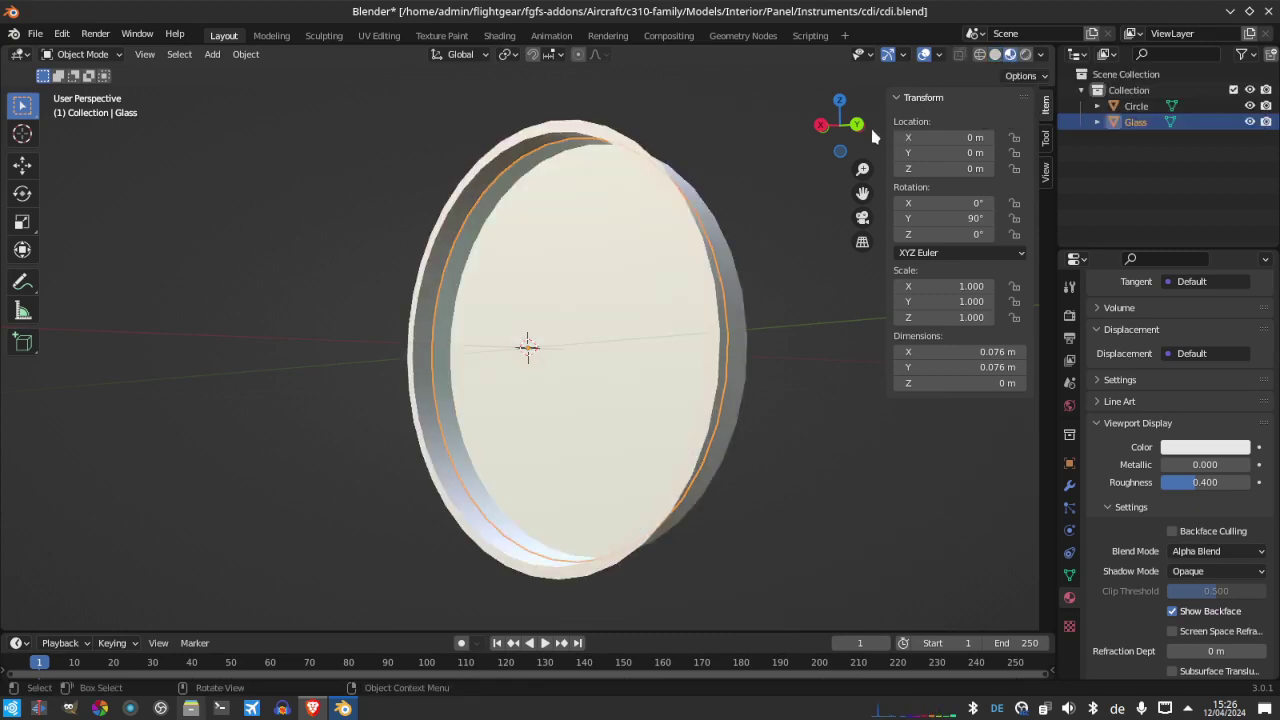
{"action": "mouse_move", "coordinate": [843, 127]}
{"action": "left_mouse_down"}
{"action": "mouse_move", "coordinate": [1048, 128]}
{"action": "mouse_move", "coordinate": [843, 128]}
{"action": "left_mouse_up"}
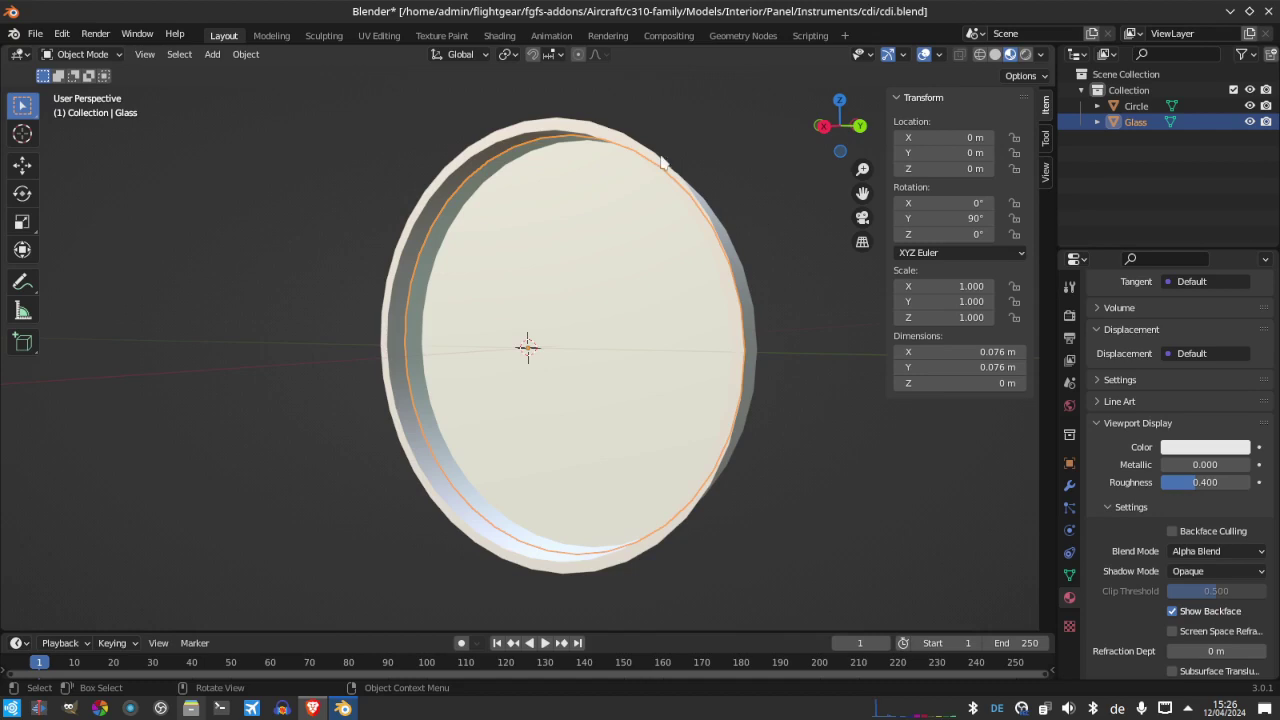
{"action": "left_click", "coordinate": [1249, 122]}
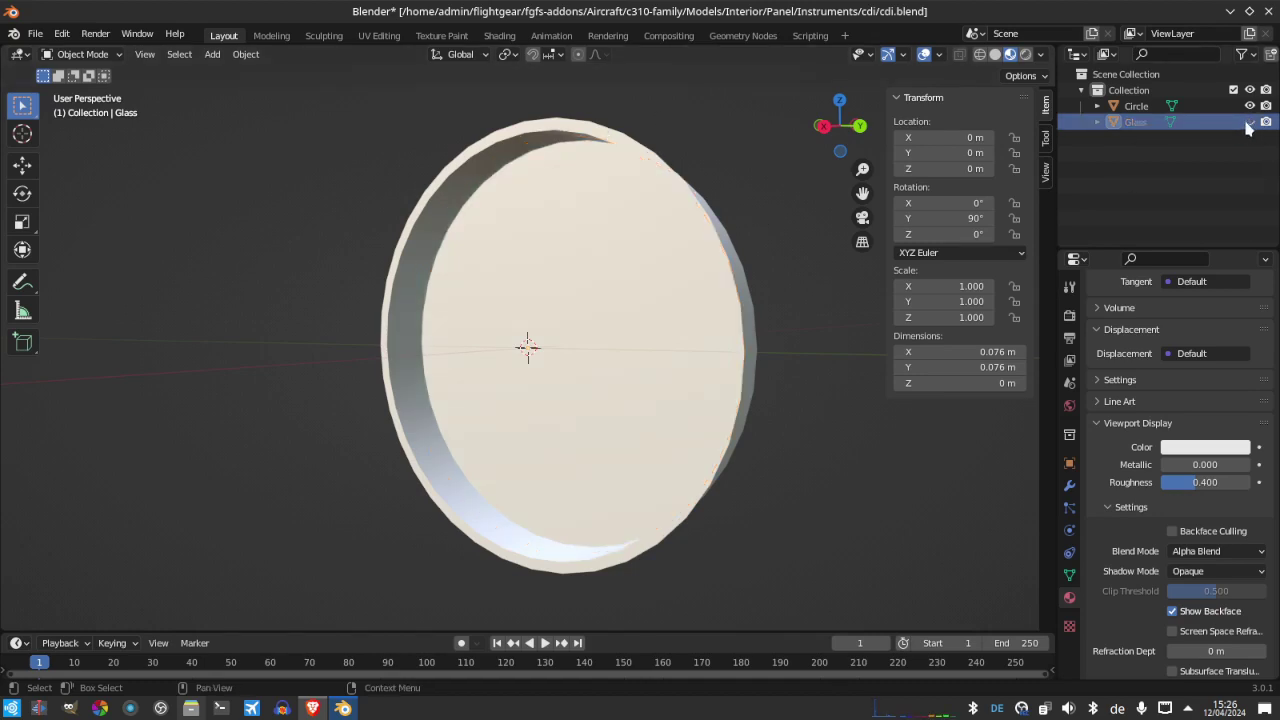
Rename the Circle object to Face
{"action": "left_click", "coordinate": [1133, 110]}
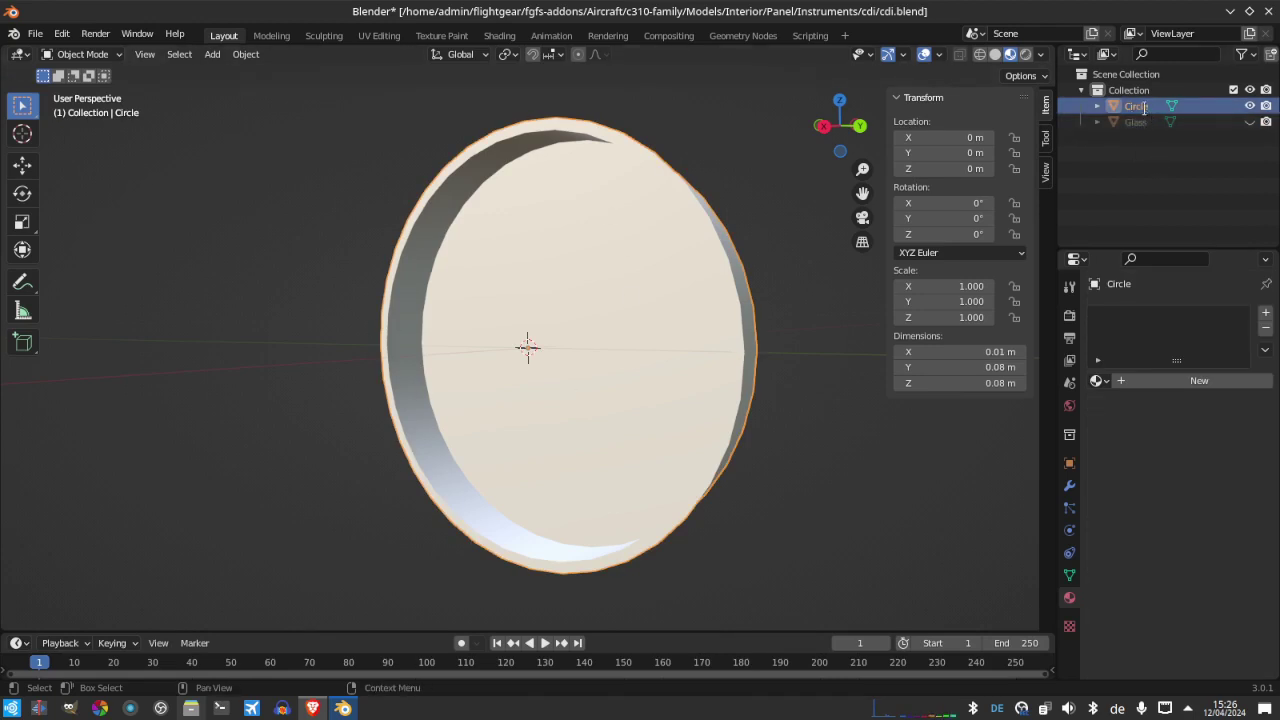
{"action": "double_click", "coordinate": [1144, 107]}
{"action": "type", "text": "Fa"}
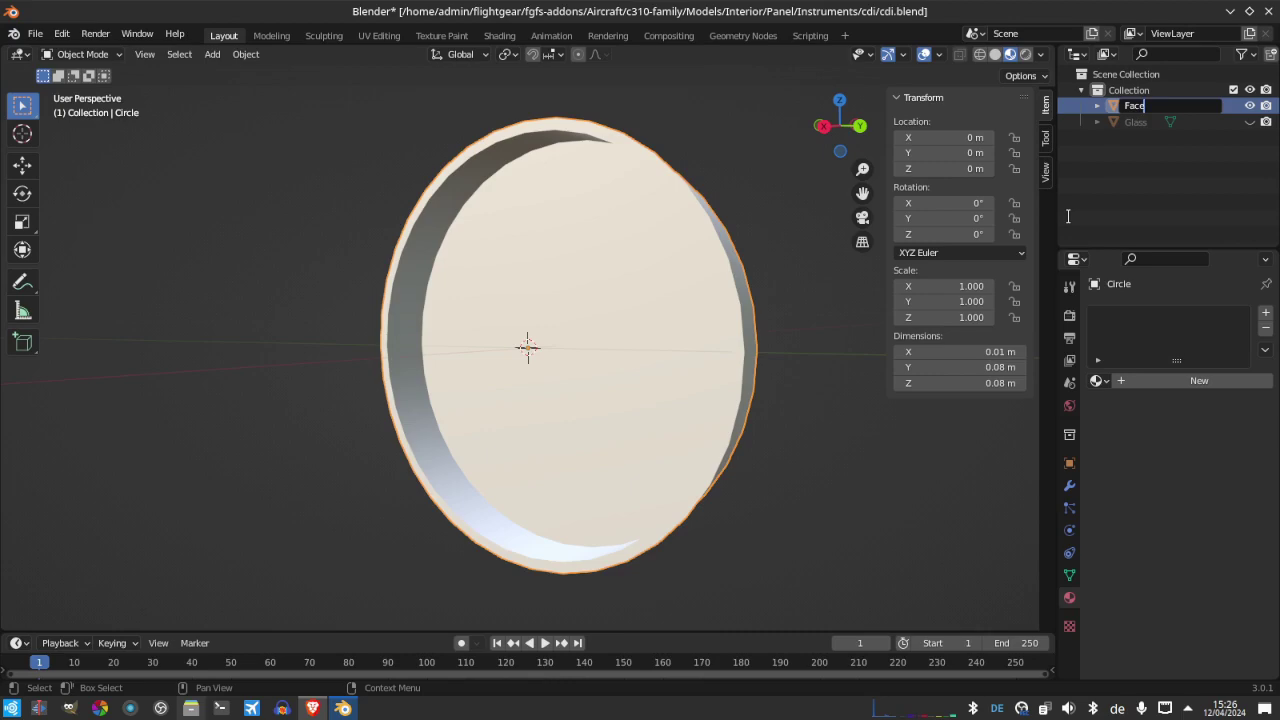
{"action": "type", "text": "ce"}
{"action": "key", "text": "Return"}
After checking the indicator photo in the browser, set the median X of Face's round back face to -0.008 m and check it against the glass
{"action": "key", "text": "alt+Tab"}
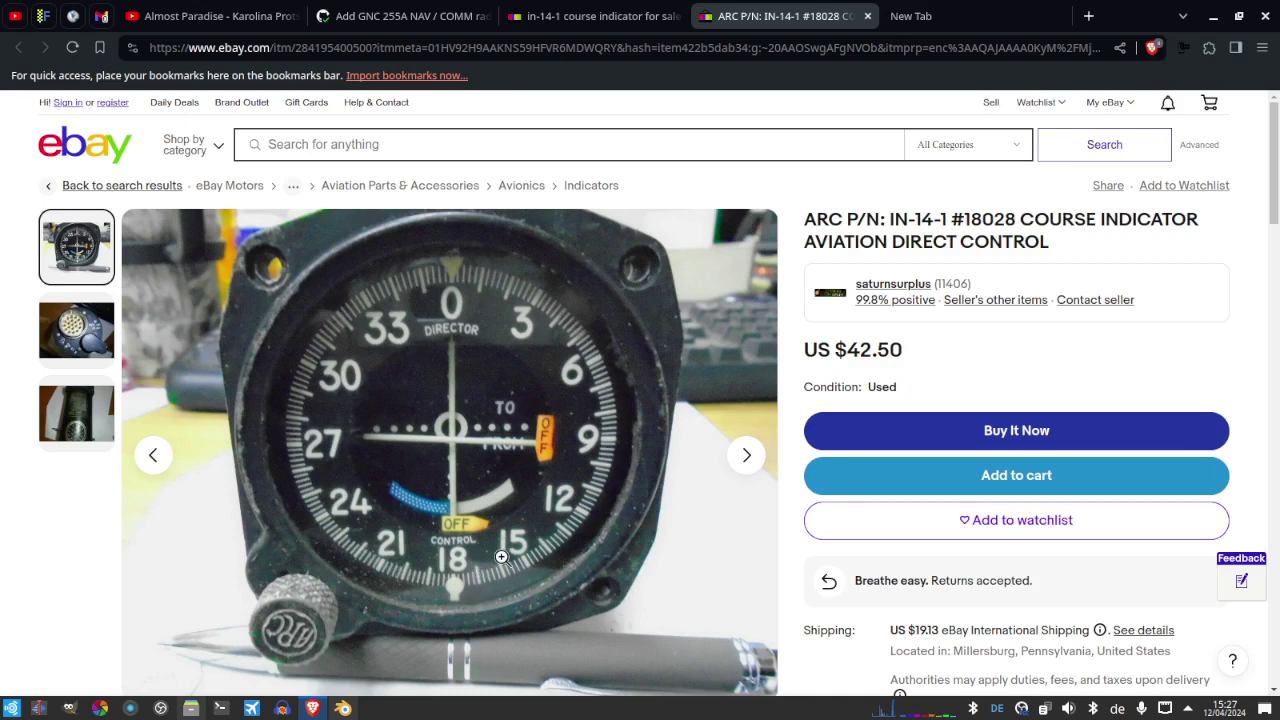
{"action": "mouse_move", "coordinate": [342, 709]}
{"action": "left_click", "coordinate": [343, 708]}
{"action": "left_click_drag", "start_coordinate": [831, 128], "coordinate": [798, 130]}
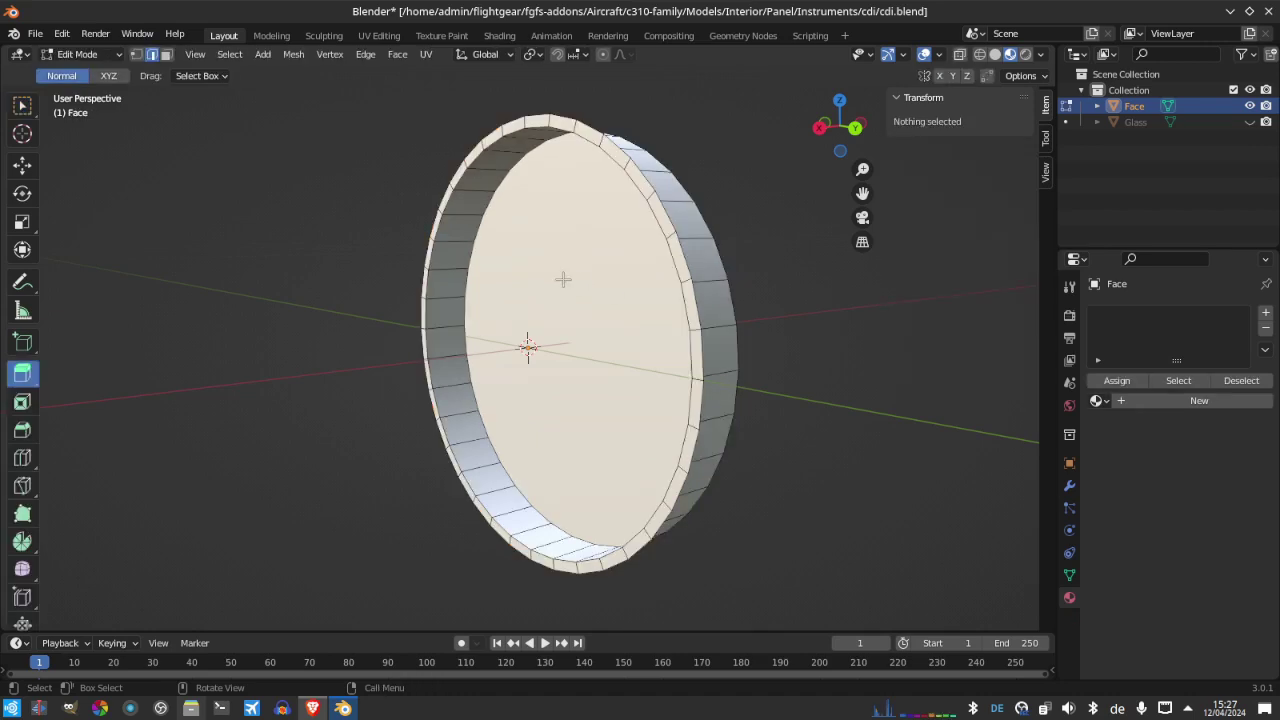
{"action": "left_click", "coordinate": [166, 54]}
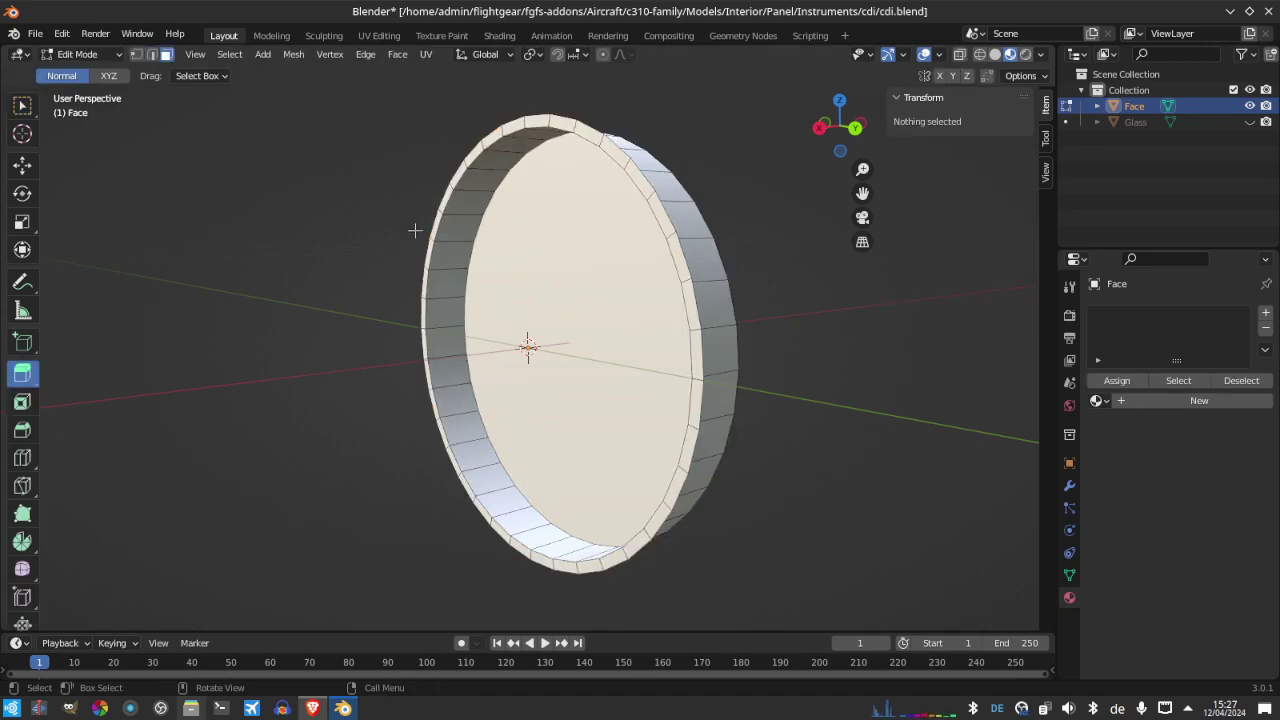
{"action": "left_click", "coordinate": [525, 347]}
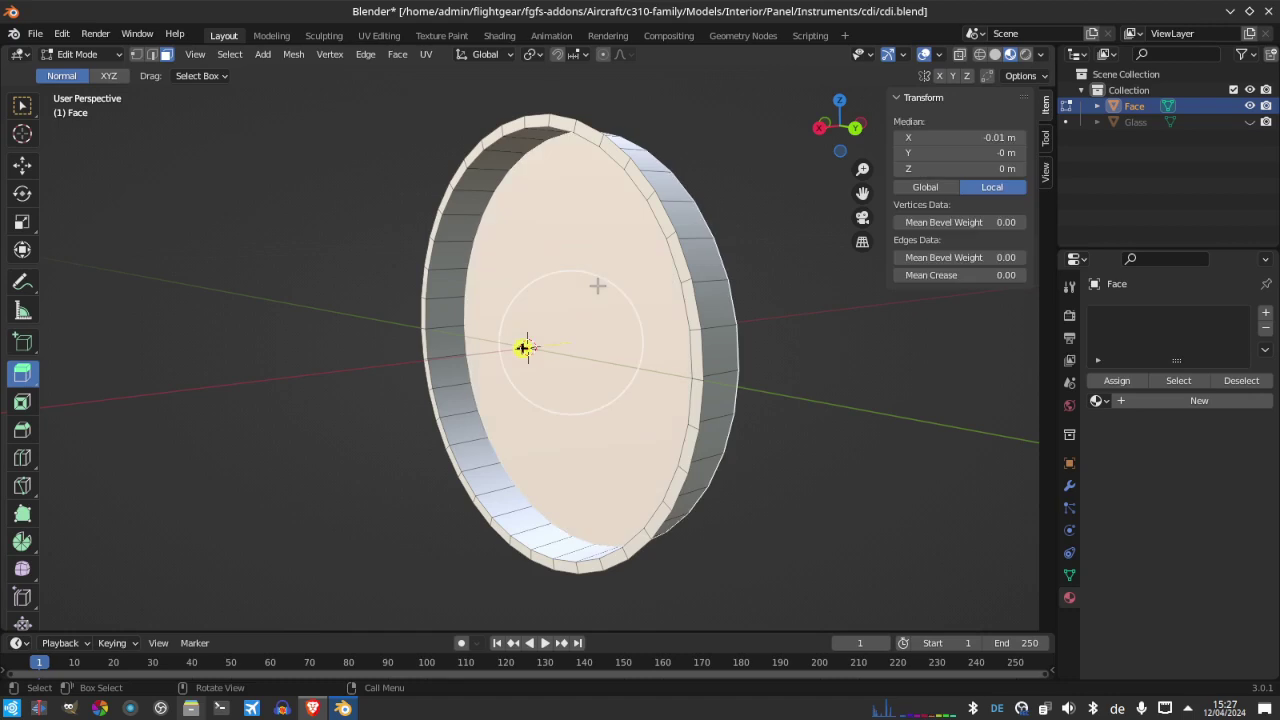
{"action": "left_click", "coordinate": [993, 137]}
{"action": "left_click", "coordinate": [993, 138]}
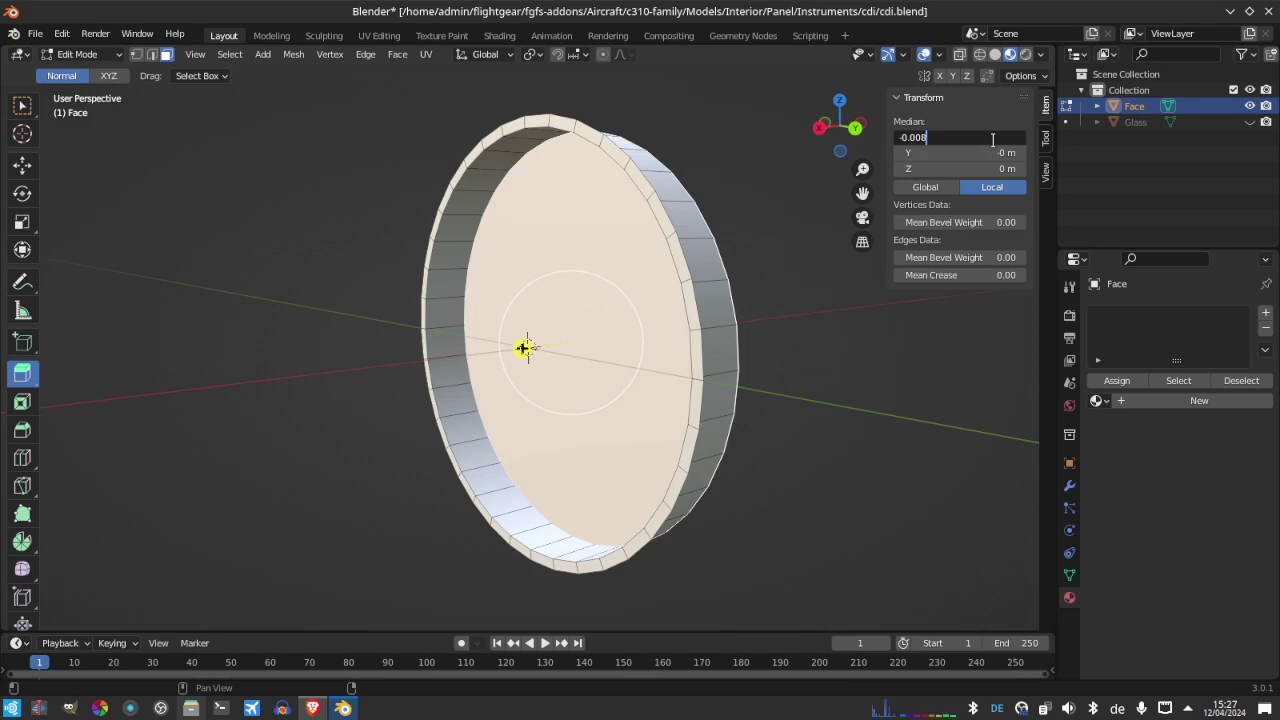
{"action": "key", "text": "Return"}
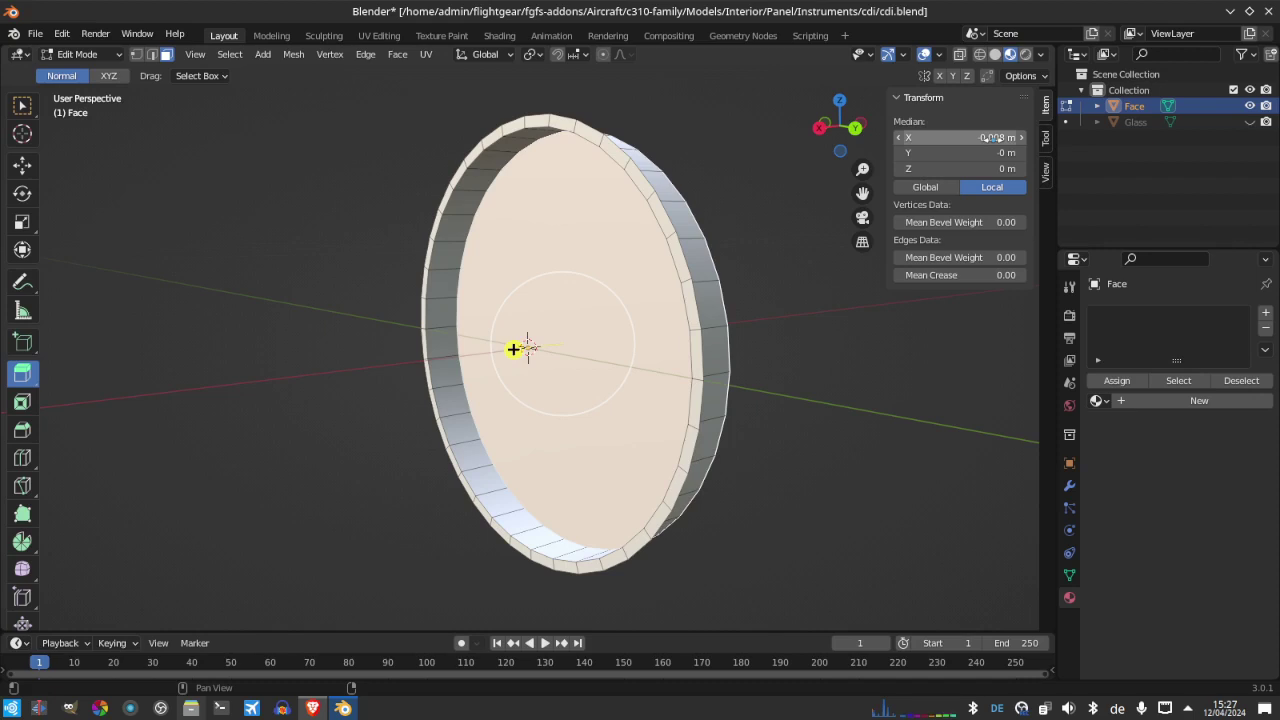
{"action": "left_click", "coordinate": [1250, 122]}
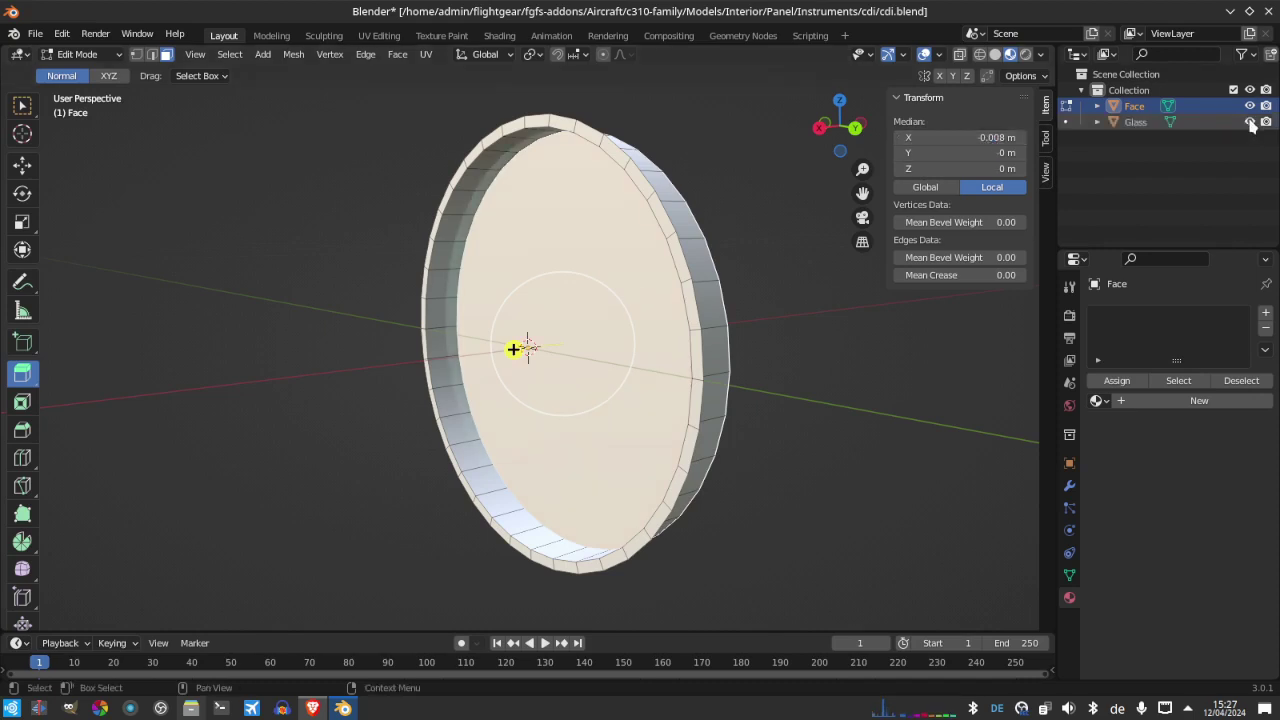
{"action": "left_click", "coordinate": [1250, 122]}
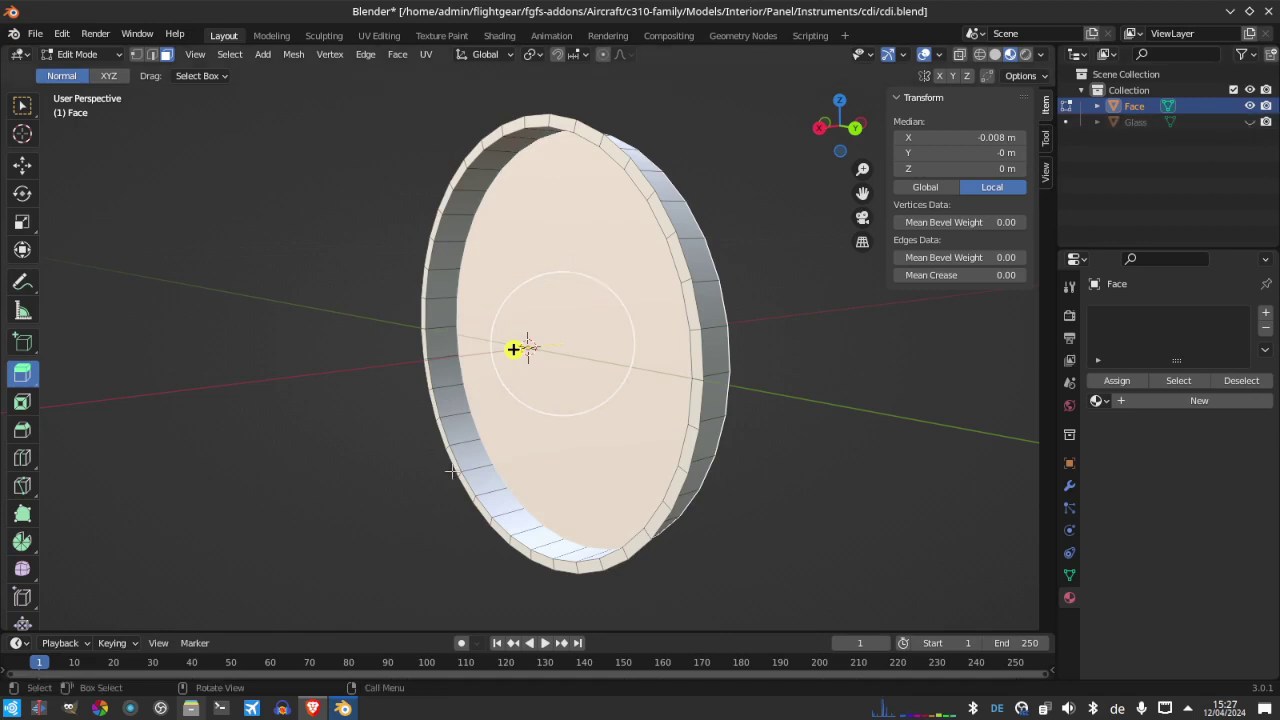
Using the course indicator photo in the browser as reference, inset Face's round back face by about 0.0065 m
{"action": "left_click", "coordinate": [343, 708]}
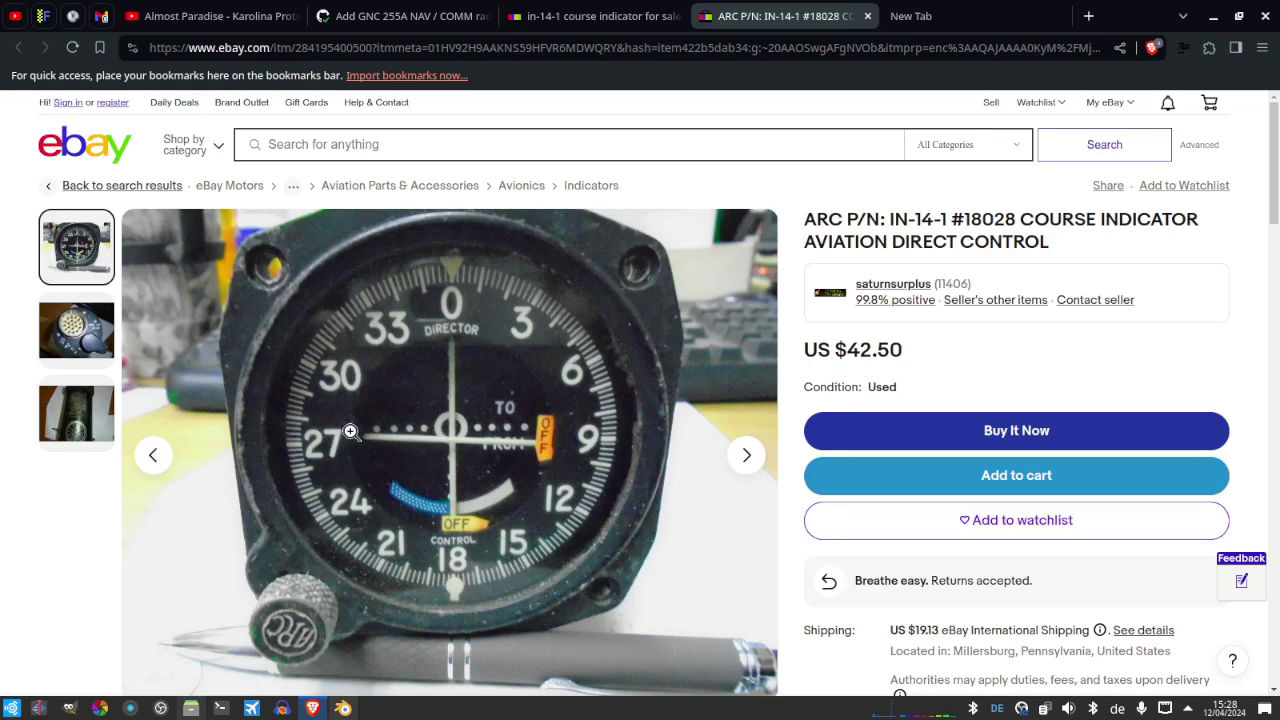
{"action": "left_click", "coordinate": [343, 708]}
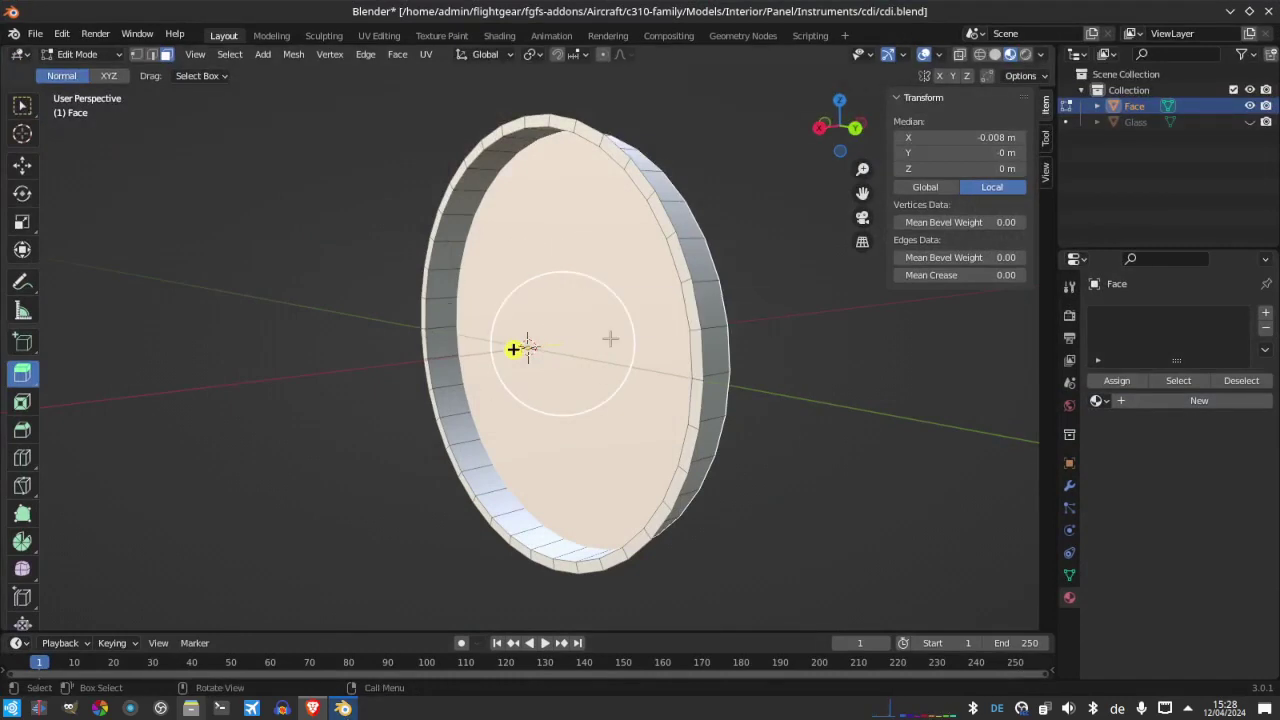
{"action": "left_click", "coordinate": [342, 707]}
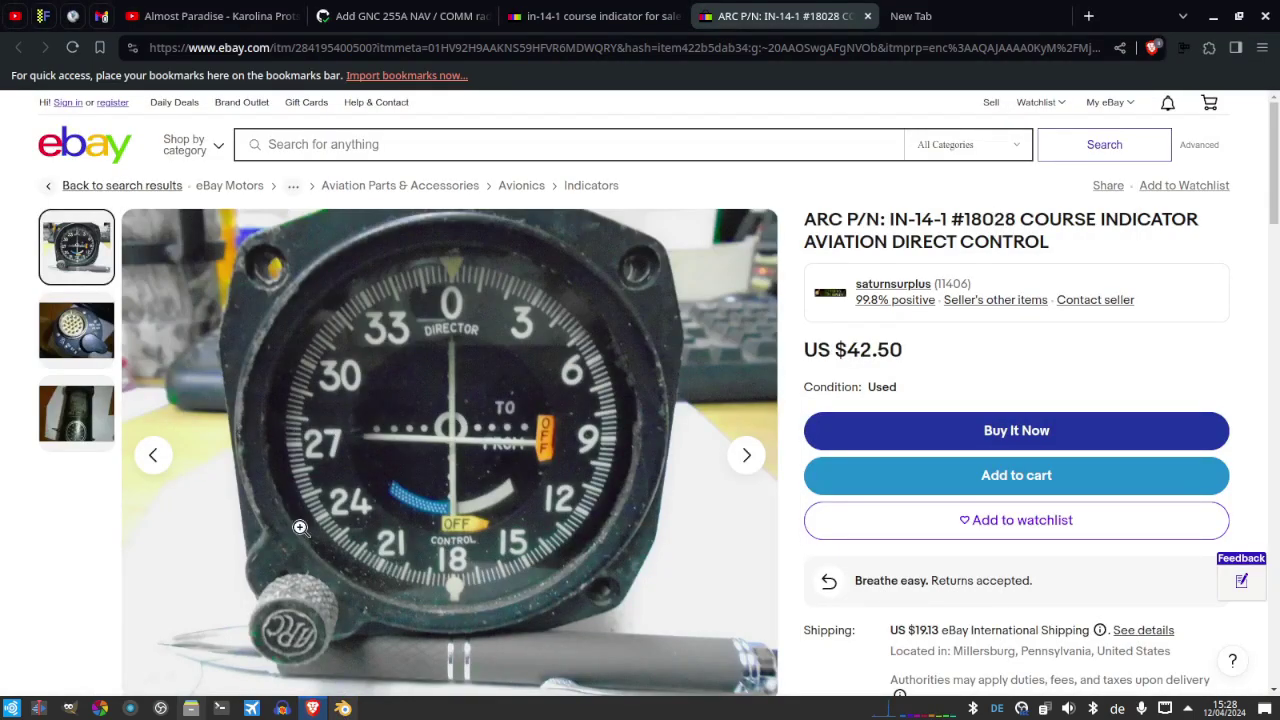
{"action": "left_click", "coordinate": [342, 707]}
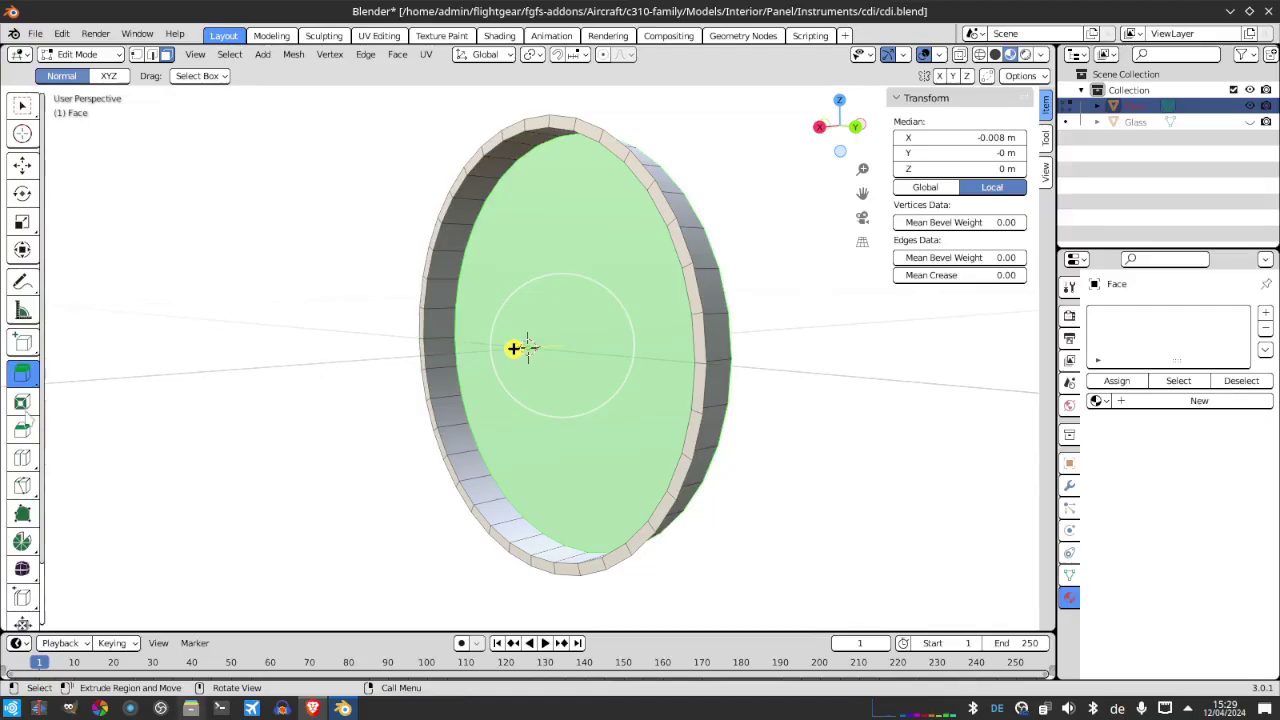
{"action": "key", "text": "shift+space"}
{"action": "key", "text": "i"}
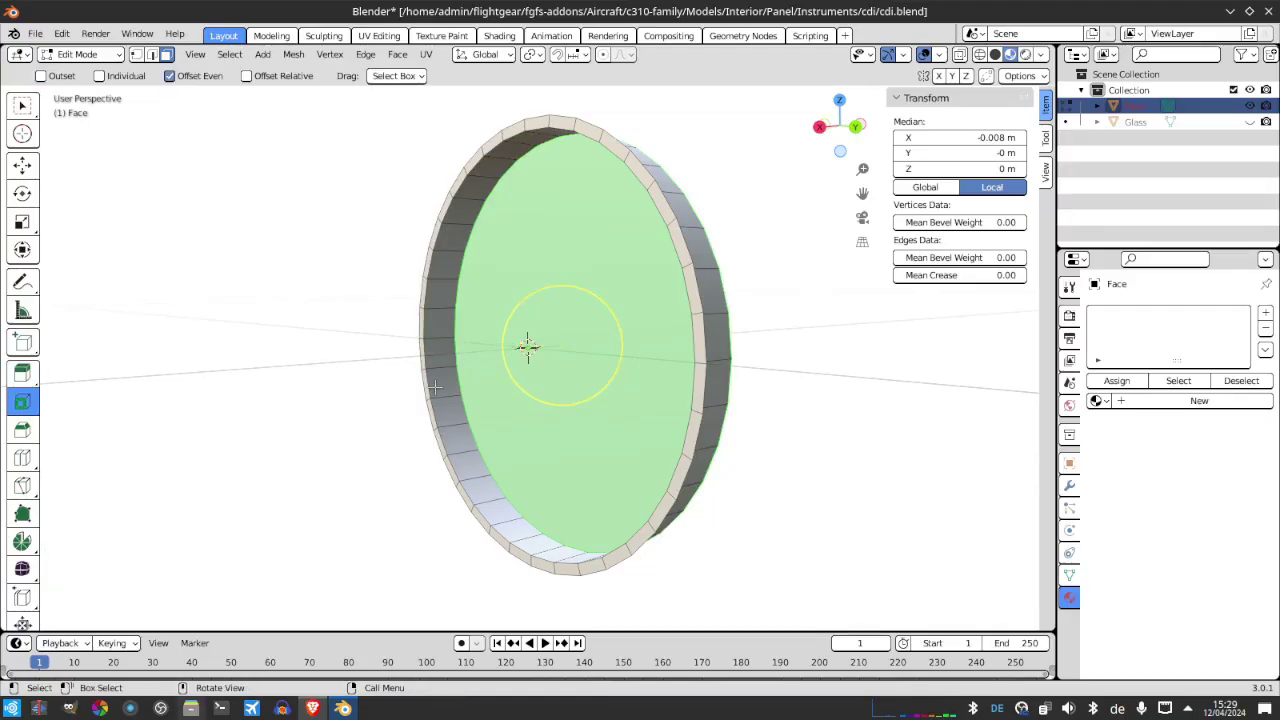
{"action": "left_click_drag", "start_coordinate": [527, 348], "coordinate": [528, 348]}
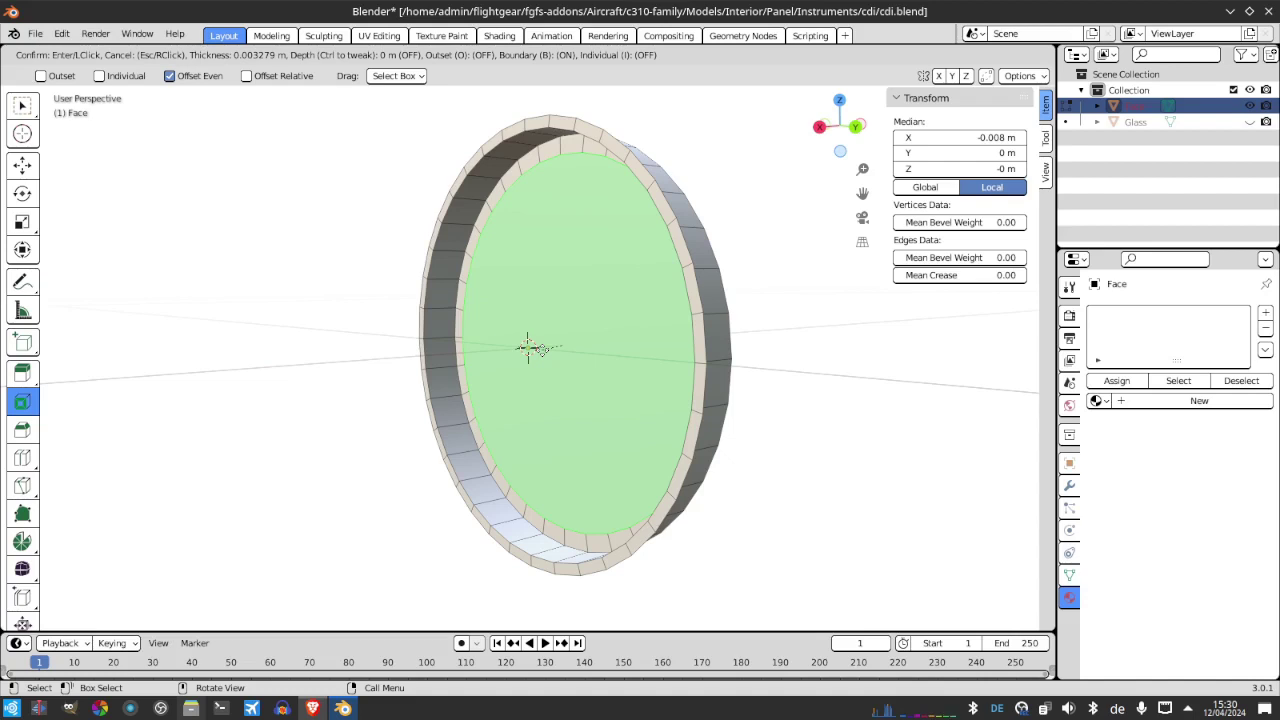
{"action": "left_click_drag", "start_coordinate": [541, 349], "coordinate": [600, 309]}
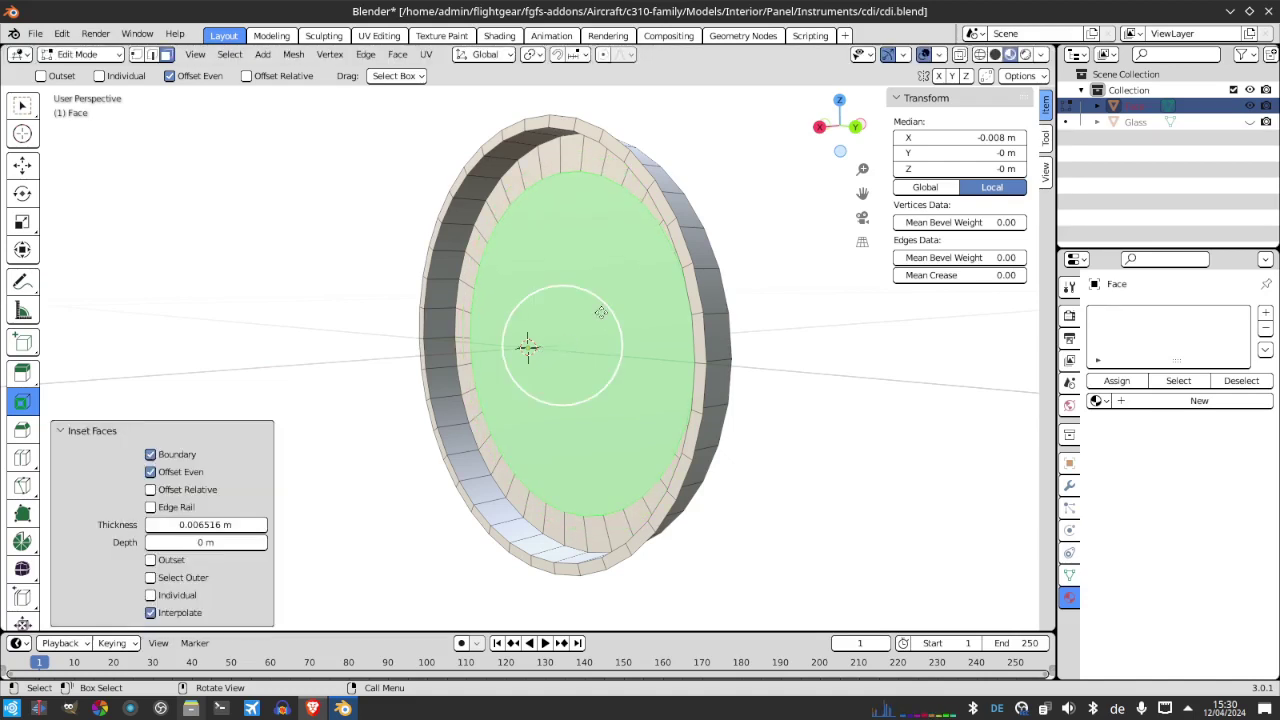
Set the thickness of the back face's inset to 1.6 cm
{"action": "left_click", "coordinate": [820, 128]}
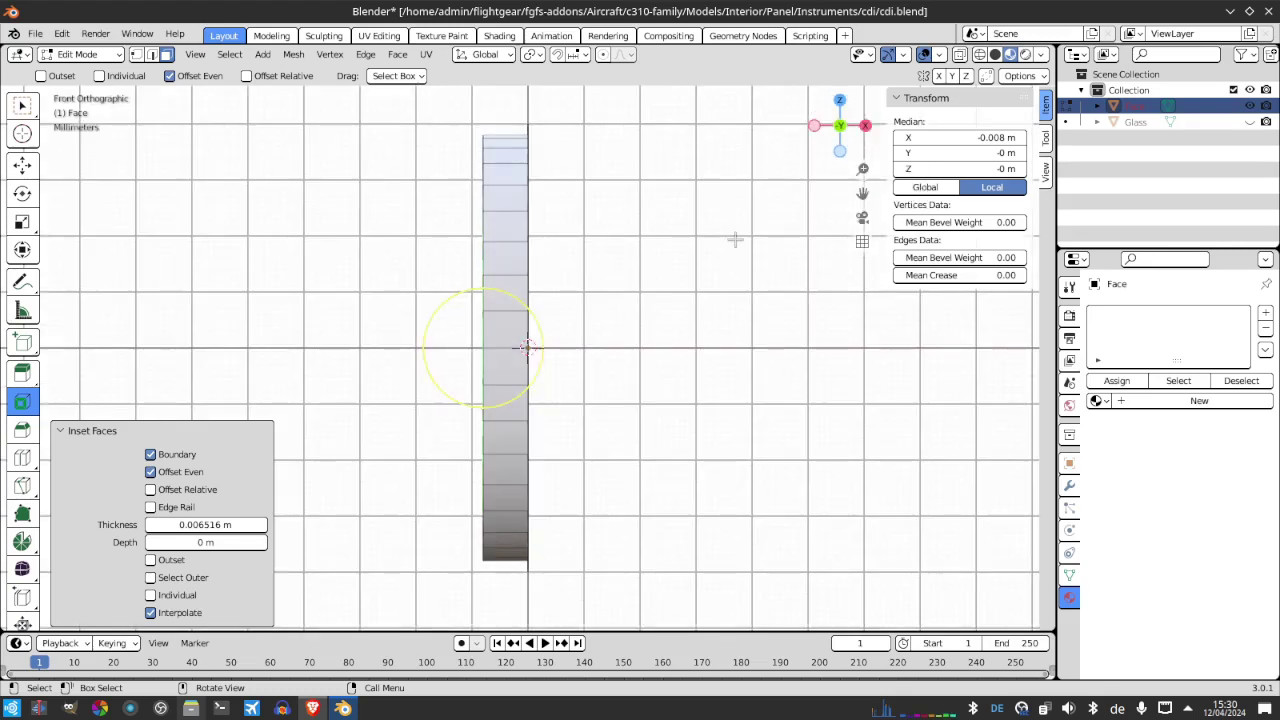
{"action": "left_click", "coordinate": [865, 125]}
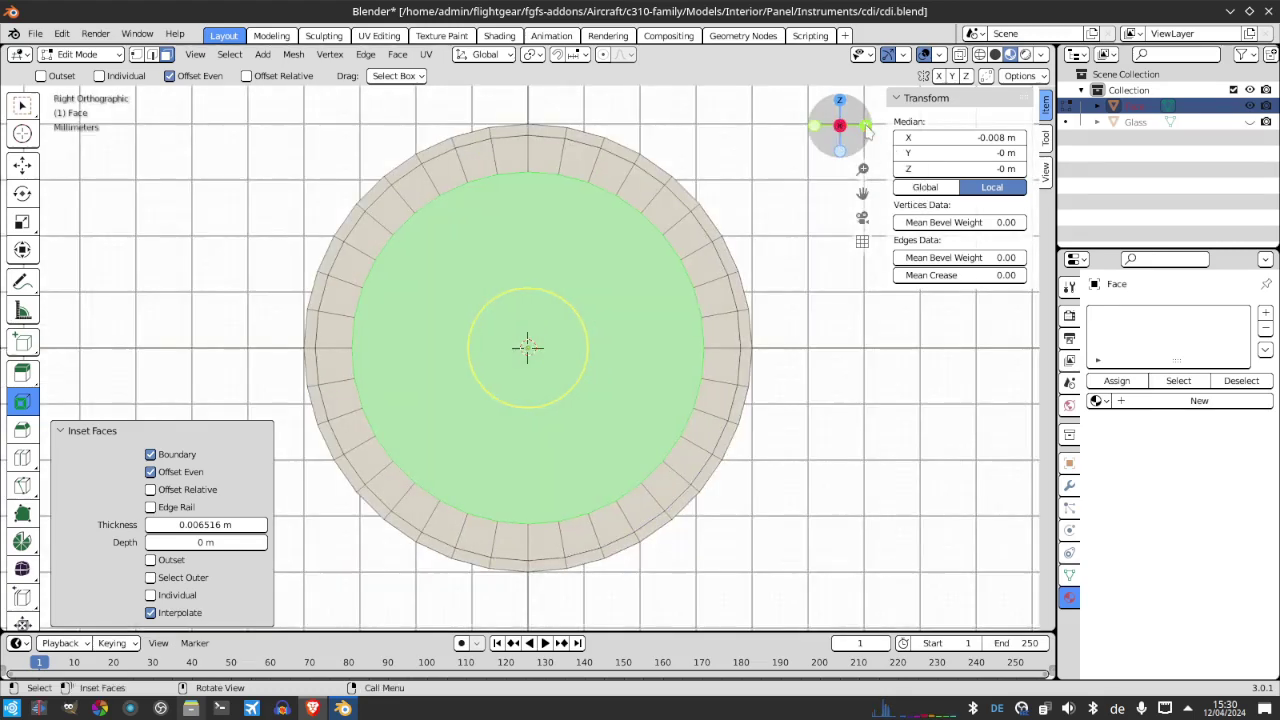
{"action": "left_click", "coordinate": [227, 520]}
{"action": "type", "text": "0.0"}
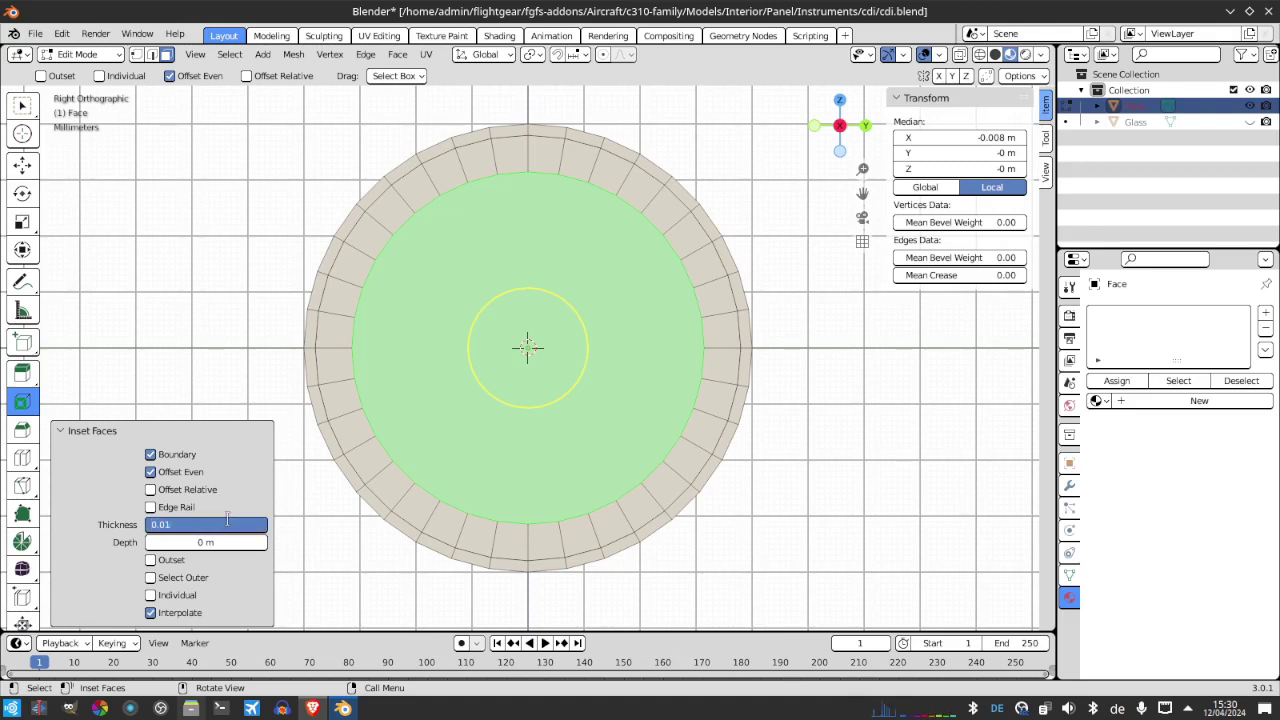
{"action": "type", "text": "16"}
{"action": "key", "text": "Return"}
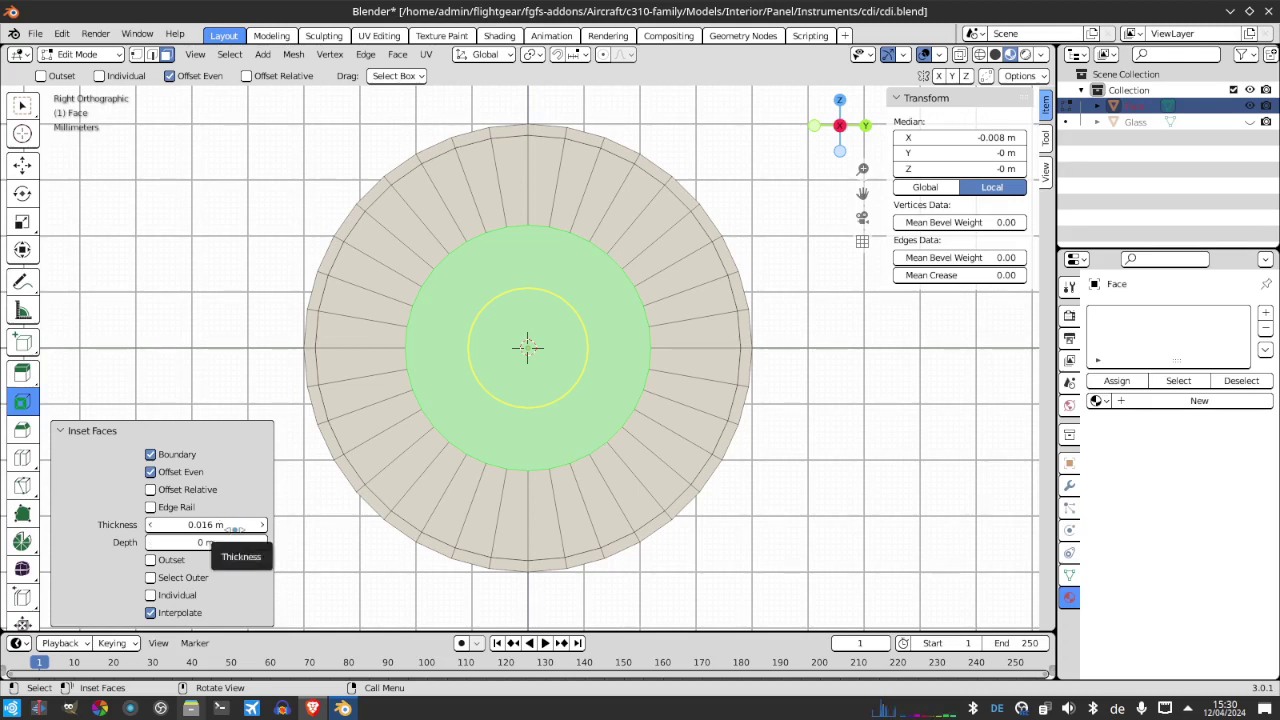
{"action": "left_click", "coordinate": [234, 527]}
{"action": "type", "text": "1.6 cm"}
{"action": "key", "text": "Return"}
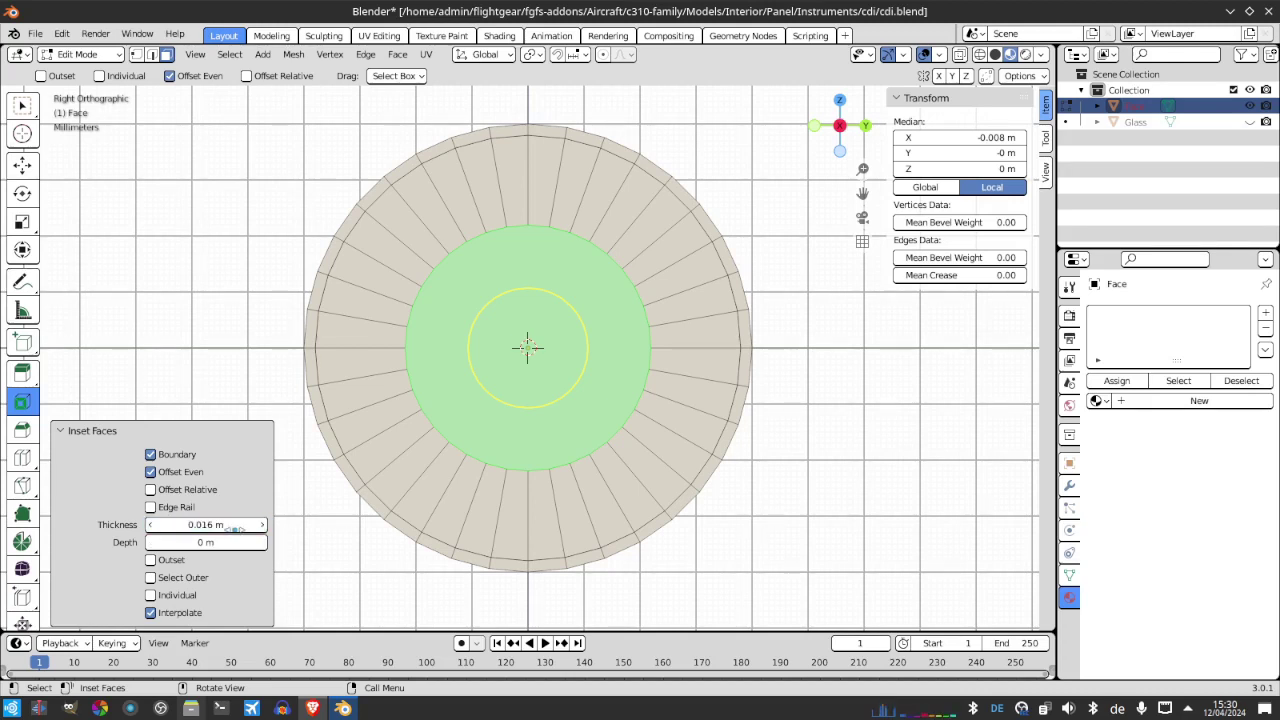
Set the back face's inset thickness to 1.8 cm and compare its proportions with the indicator photo in the browser
{"action": "left_click", "coordinate": [344, 708]}
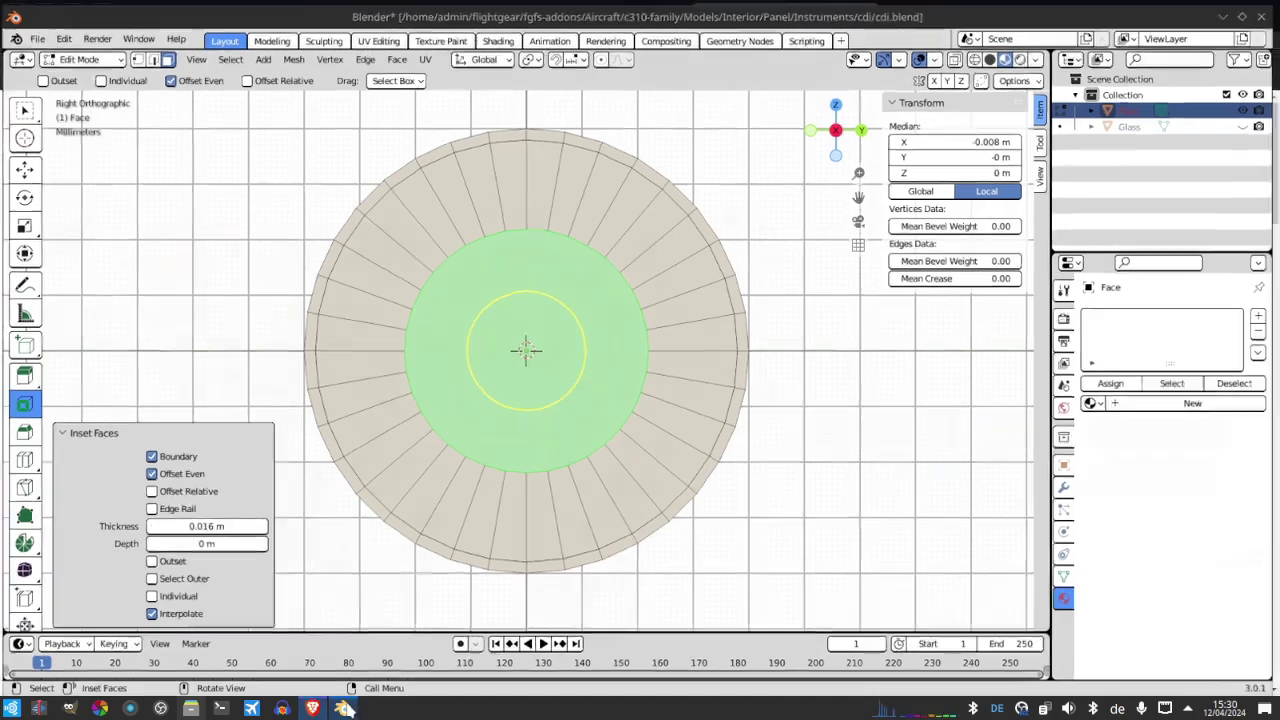
{"action": "left_click", "coordinate": [344, 708]}
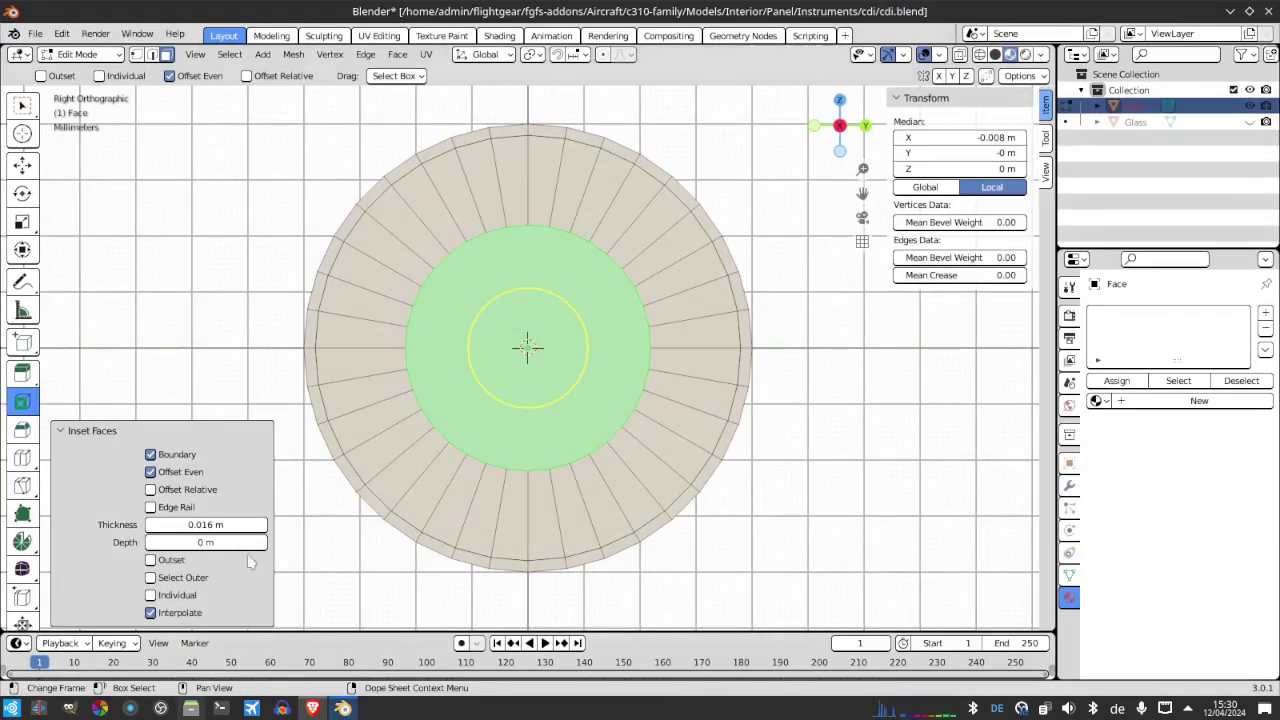
{"action": "left_click", "coordinate": [211, 524]}
{"action": "type", "text": "1.8cm"}
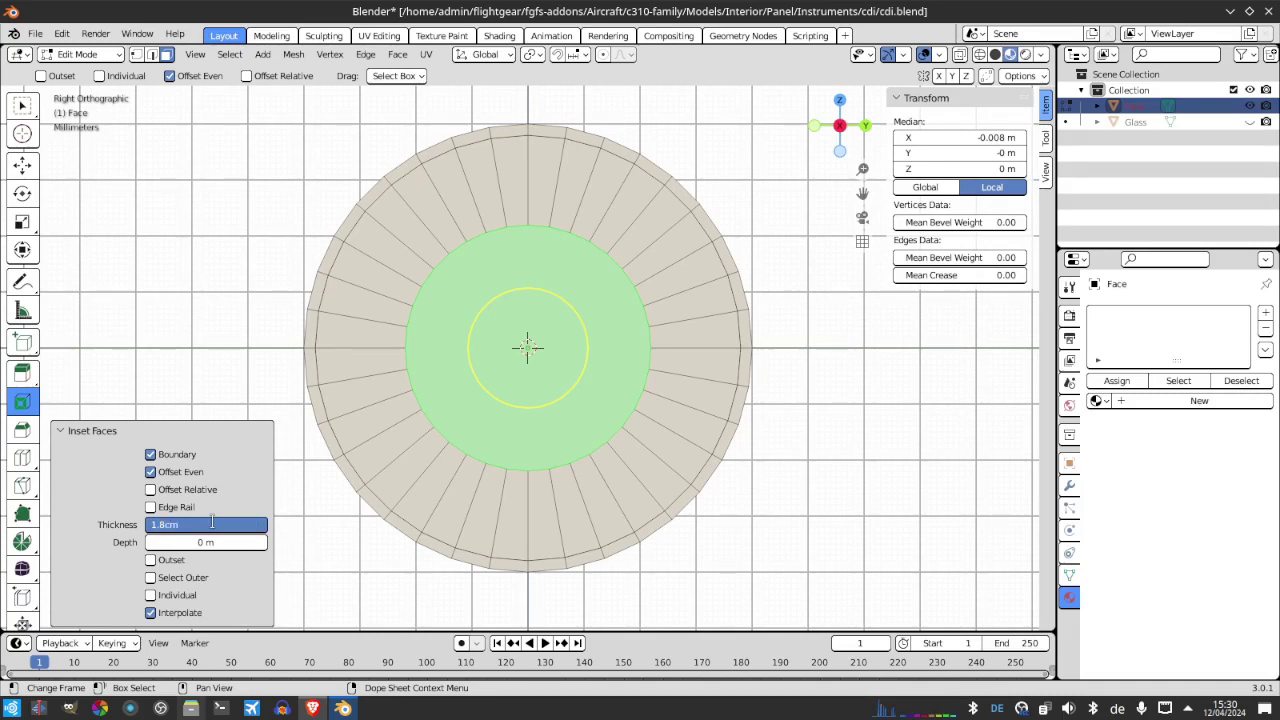
{"action": "key", "text": "Return"}
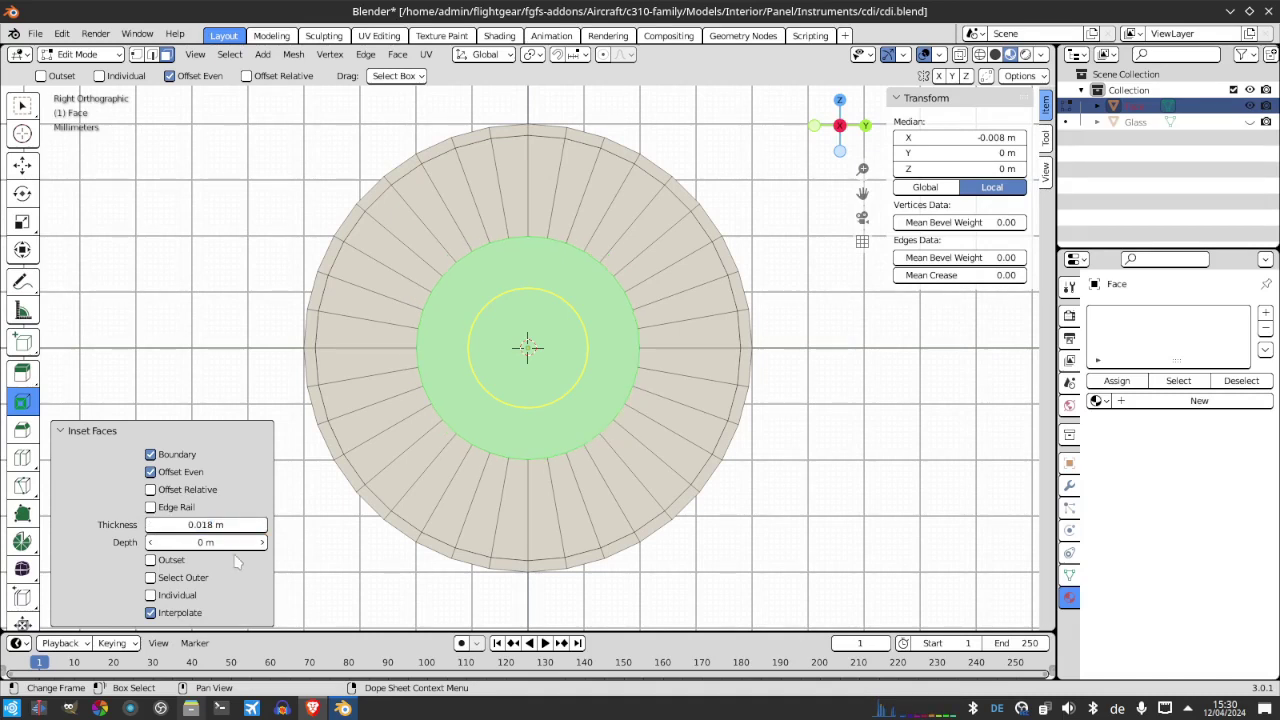
{"action": "left_click", "coordinate": [344, 708]}
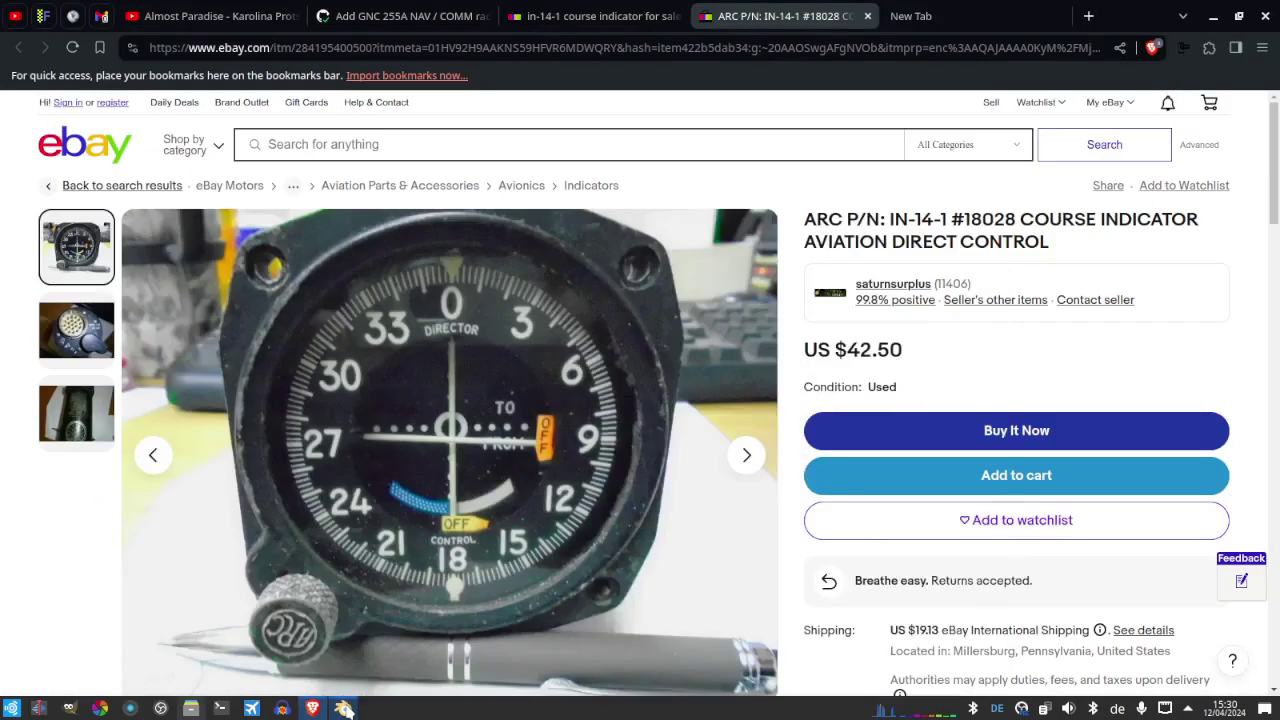
Return to Blender and delete the round centre face inside the back face's inset, leaving a circular opening
{"action": "left_click", "coordinate": [344, 708]}
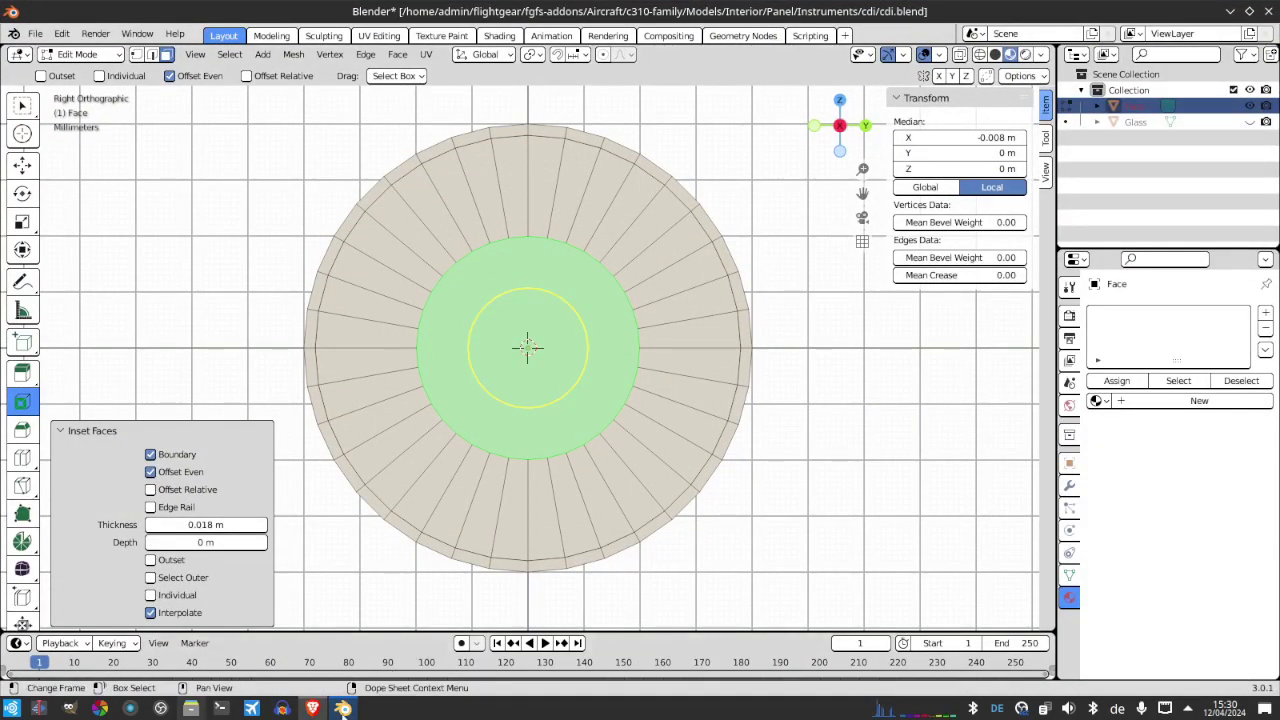
{"action": "mouse_move", "coordinate": [343, 708]}
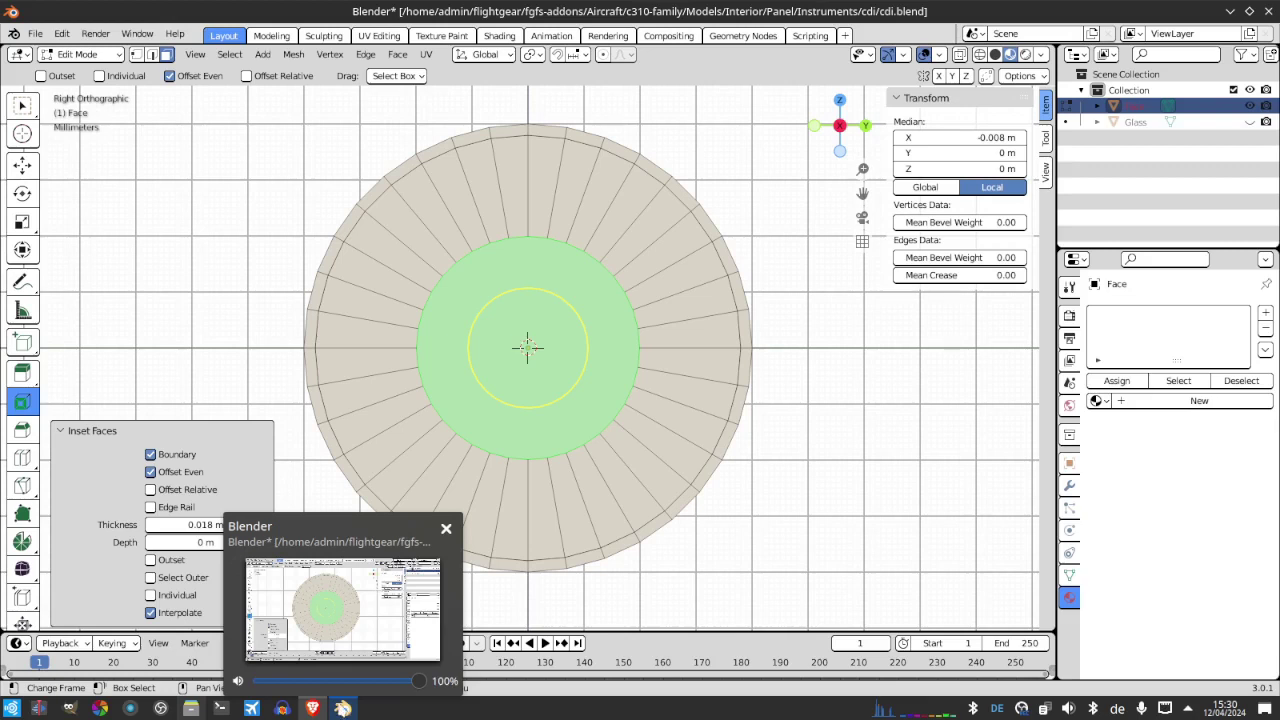
{"action": "middle_click_drag", "start_coordinate": [400, 500], "coordinate": [460, 460]}
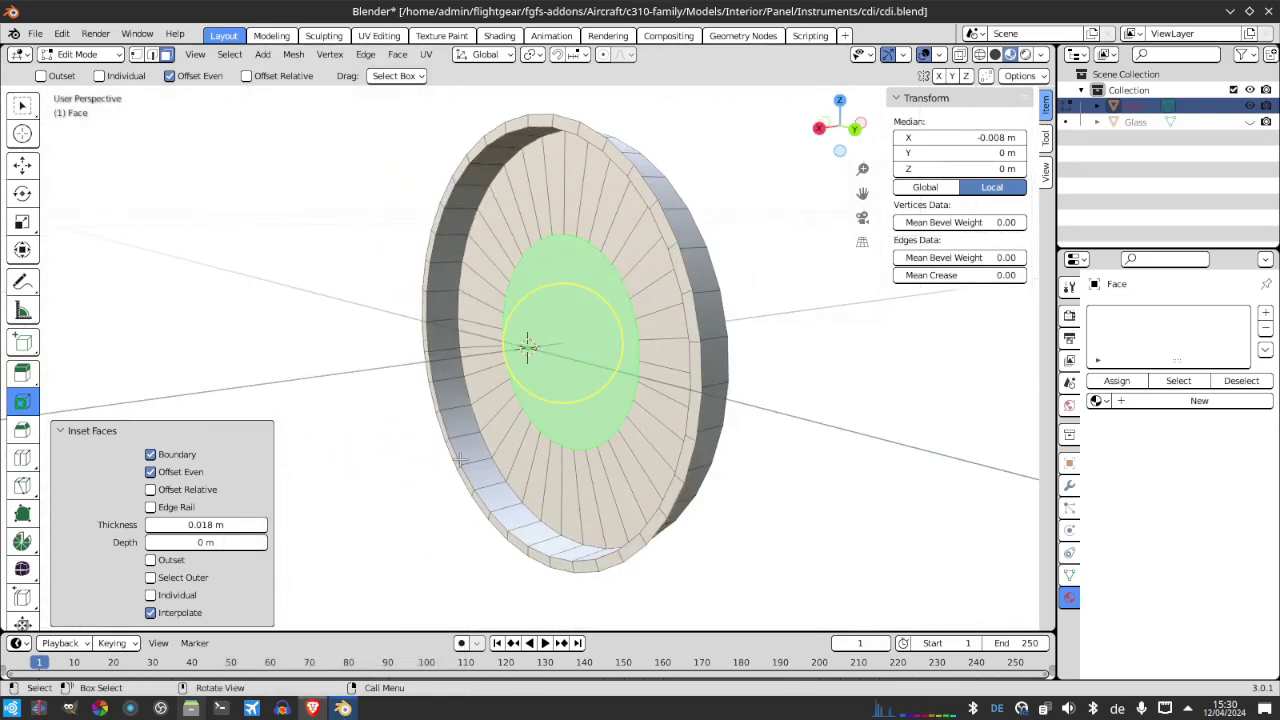
{"action": "key", "text": "x"}
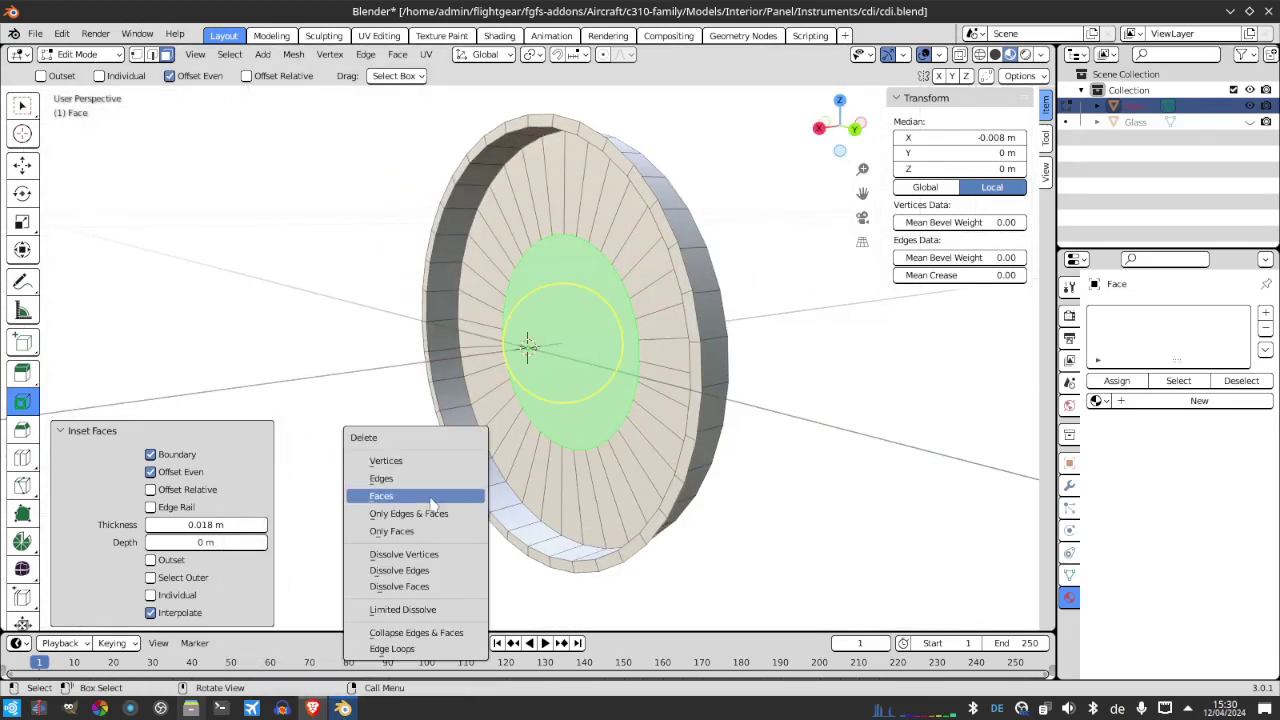
{"action": "left_click", "coordinate": [432, 497]}
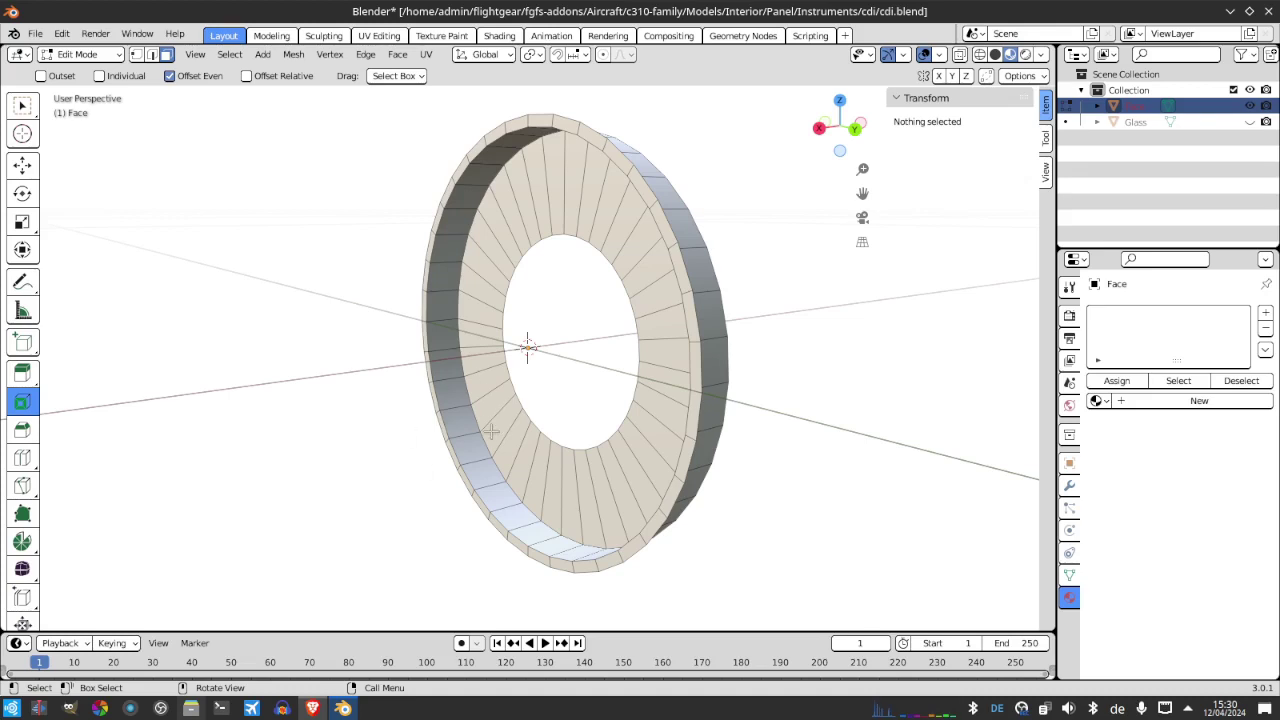
Extrude the outer edge loop at the rear of Face's rim backward by 5 mm, checking the indicator photo in the browser
{"action": "left_click", "coordinate": [151, 55]}
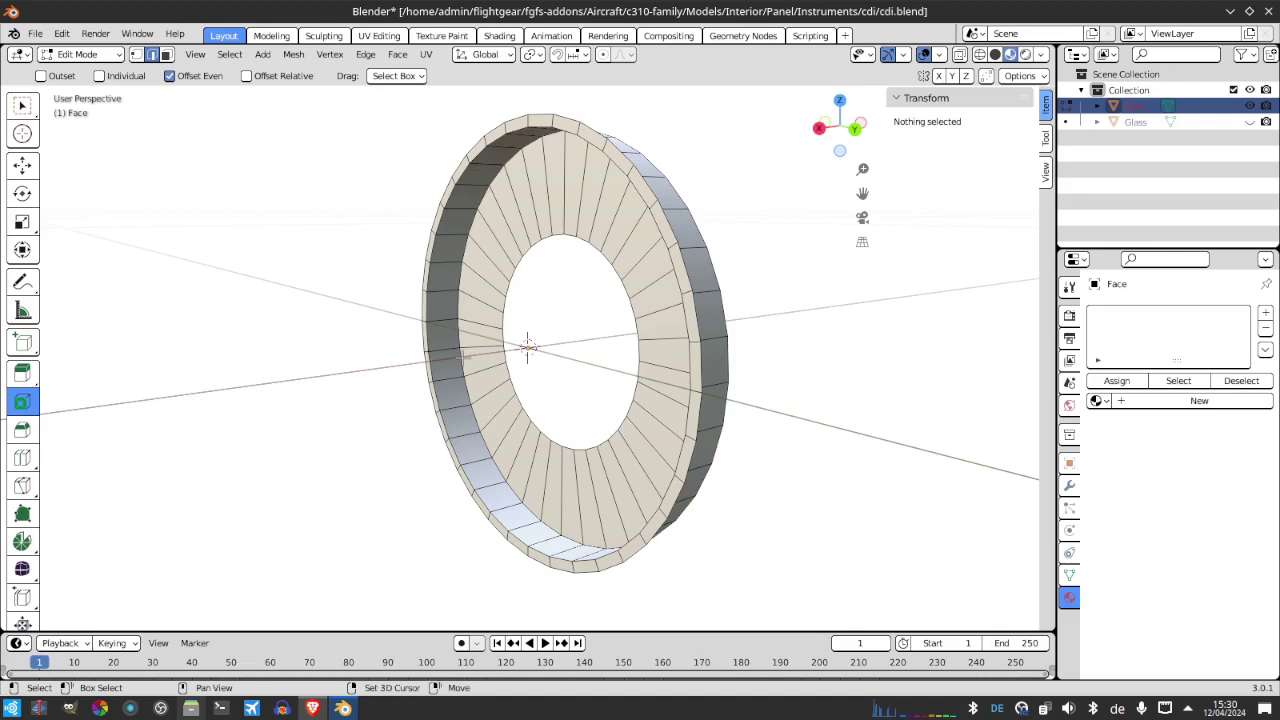
{"action": "left_click", "coordinate": [527, 345], "text": "alt"}
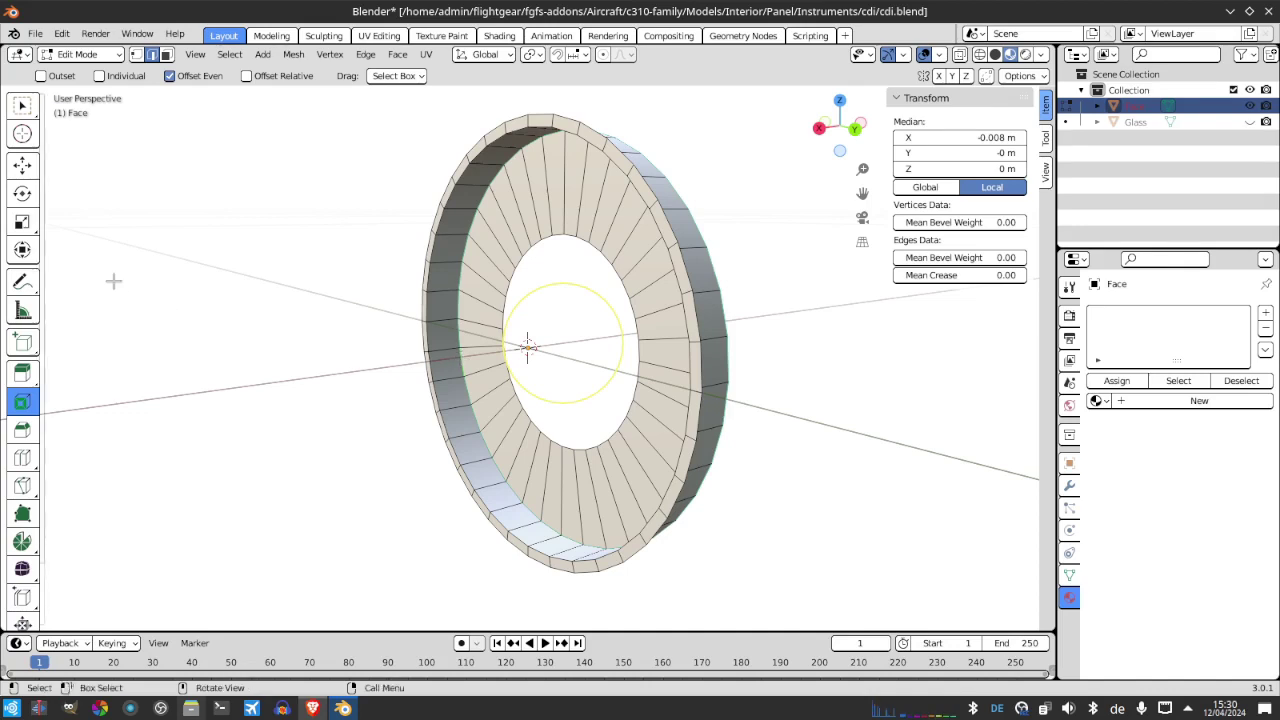
{"action": "left_click", "coordinate": [22, 373]}
{"action": "left_click_drag", "start_coordinate": [517, 349], "coordinate": [532, 354]}
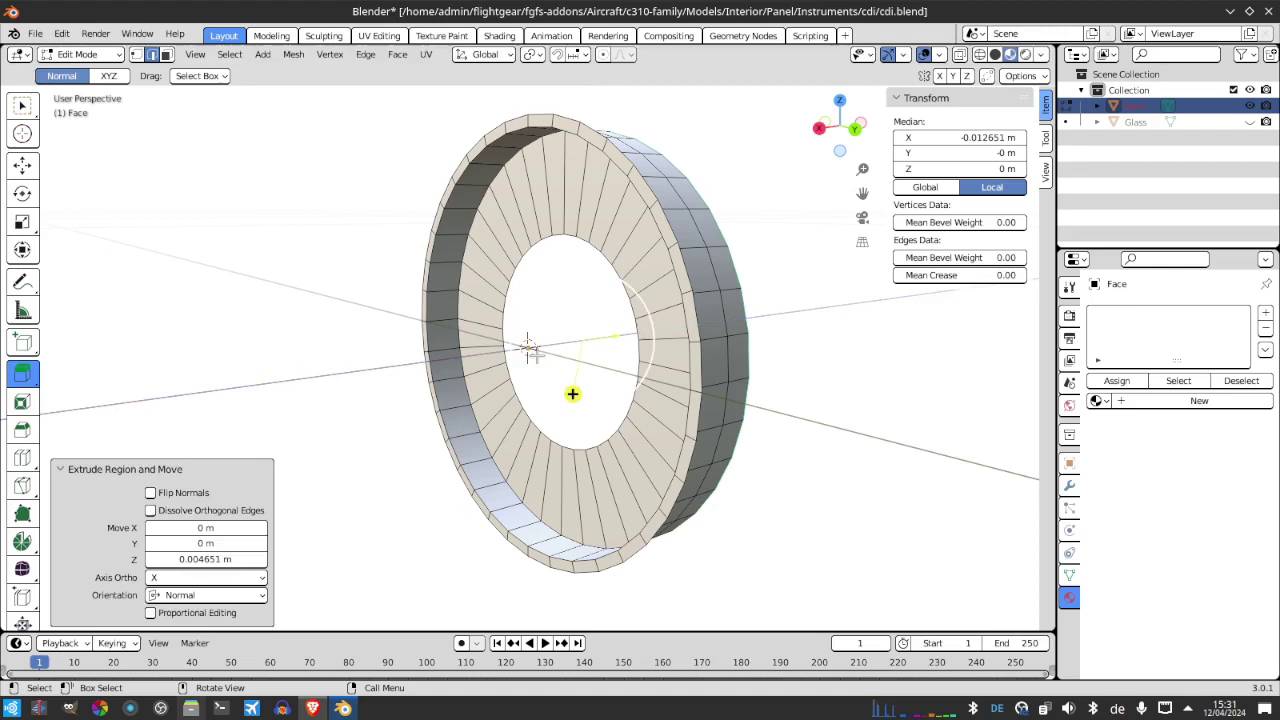
{"action": "key", "text": "alt+Tab"}
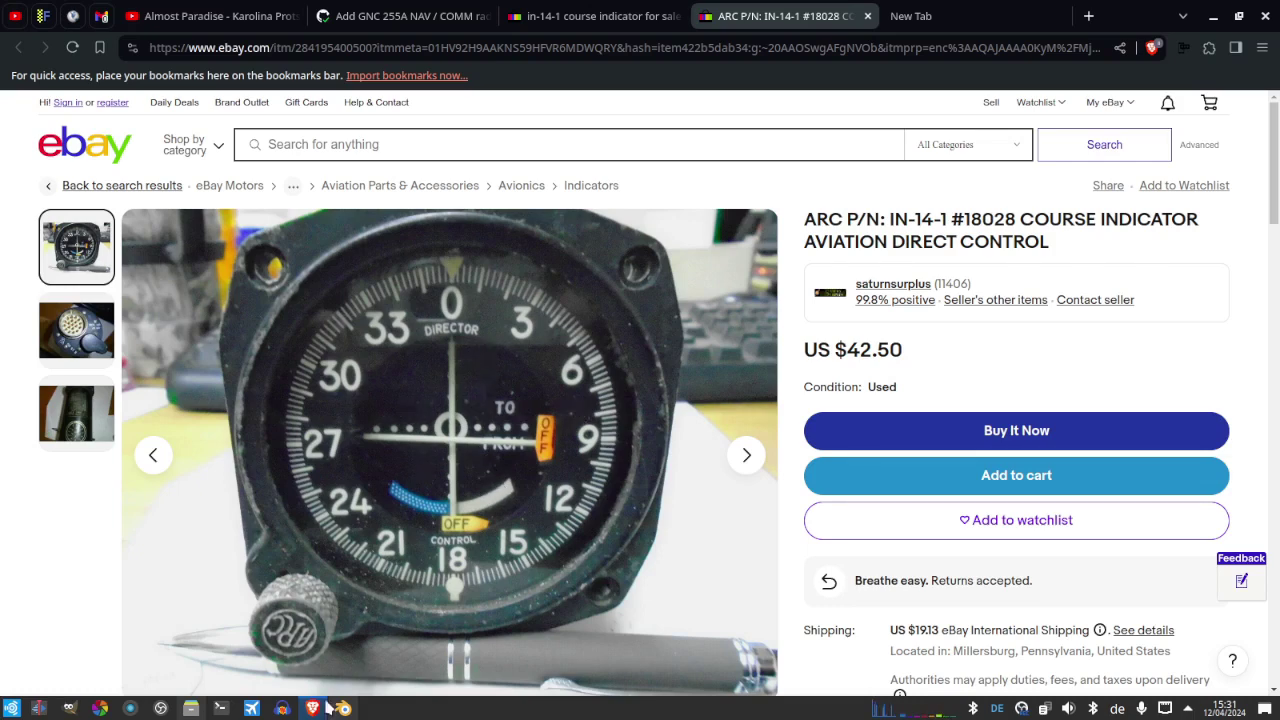
{"action": "mouse_move", "coordinate": [342, 708]}
{"action": "left_click", "coordinate": [345, 610]}
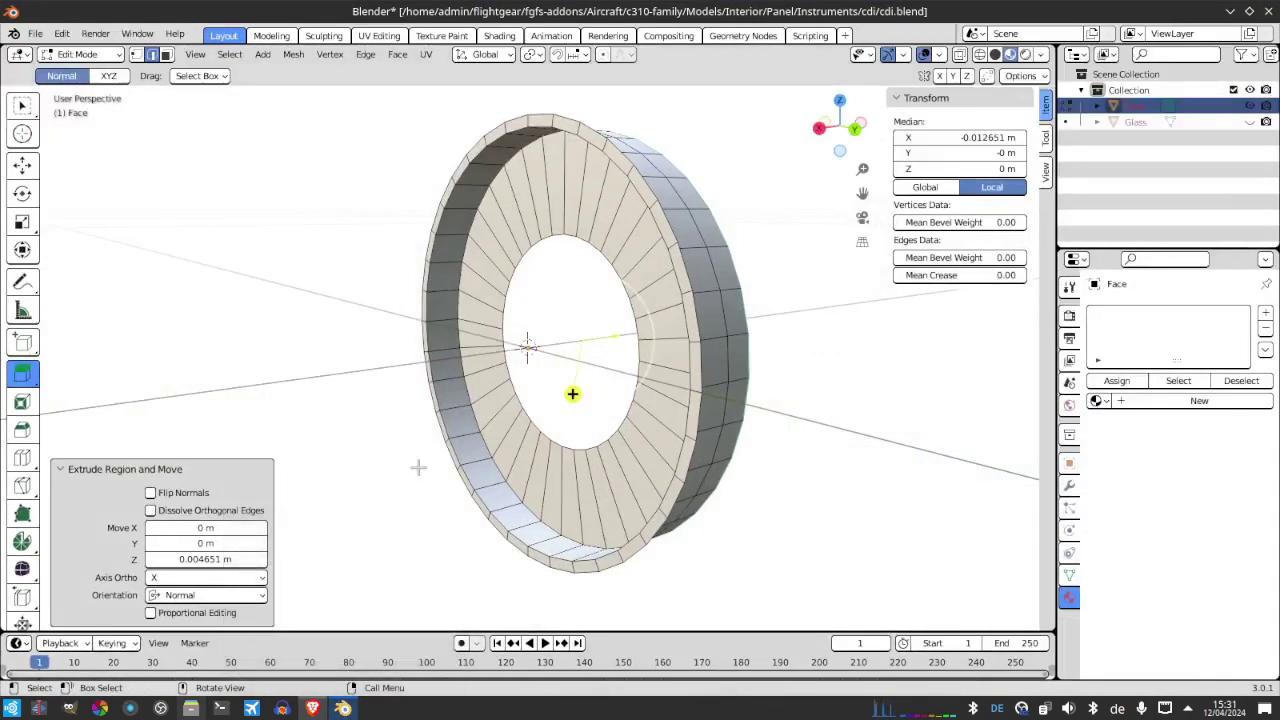
{"action": "left_click", "coordinate": [213, 559]}
{"action": "type", "text": "5mm"}
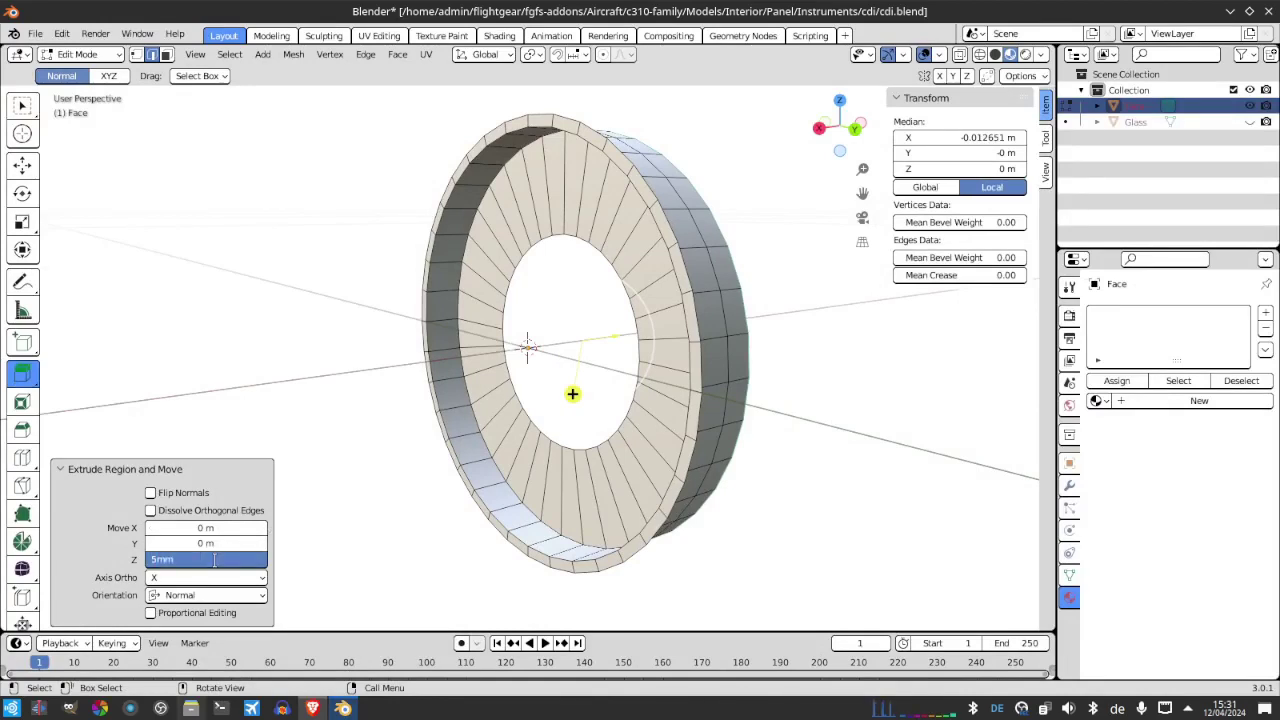
{"action": "key", "text": "Return"}
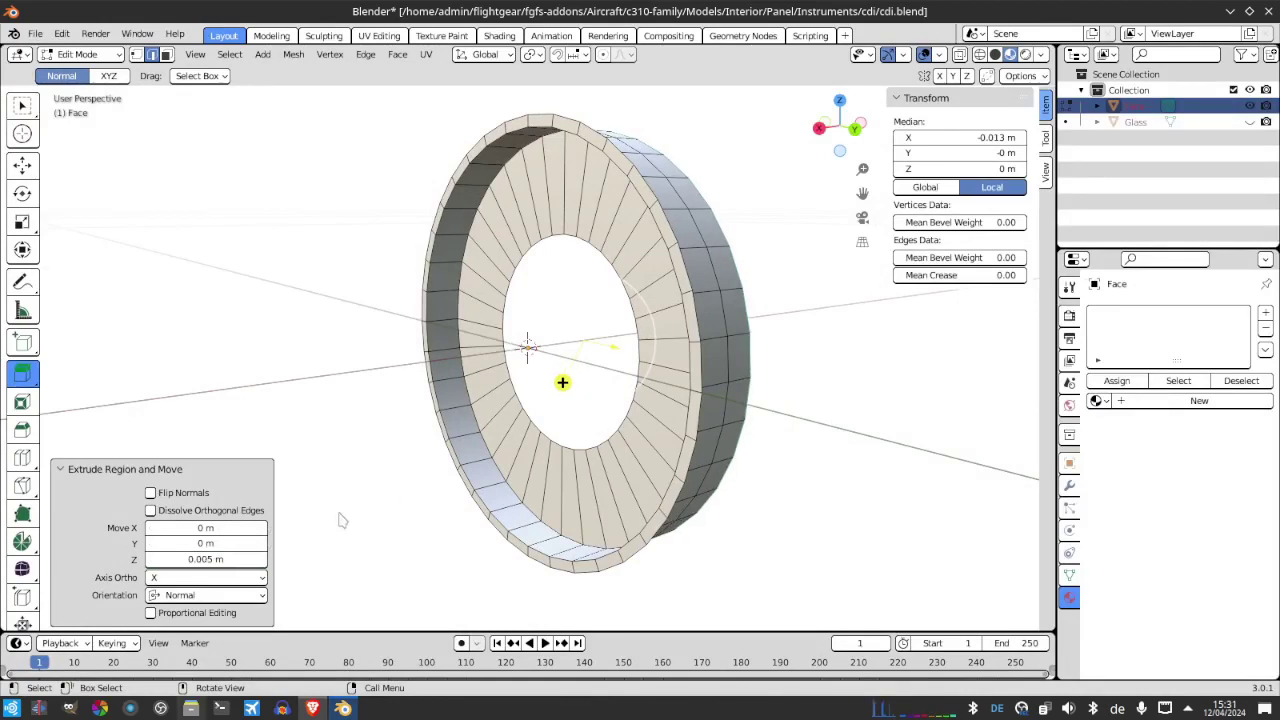
Fill the extruded rear edge loop with a face to close the back of the housing, and check it through the central opening
{"action": "left_click_drag", "start_coordinate": [838, 128], "coordinate": [718, 213]}
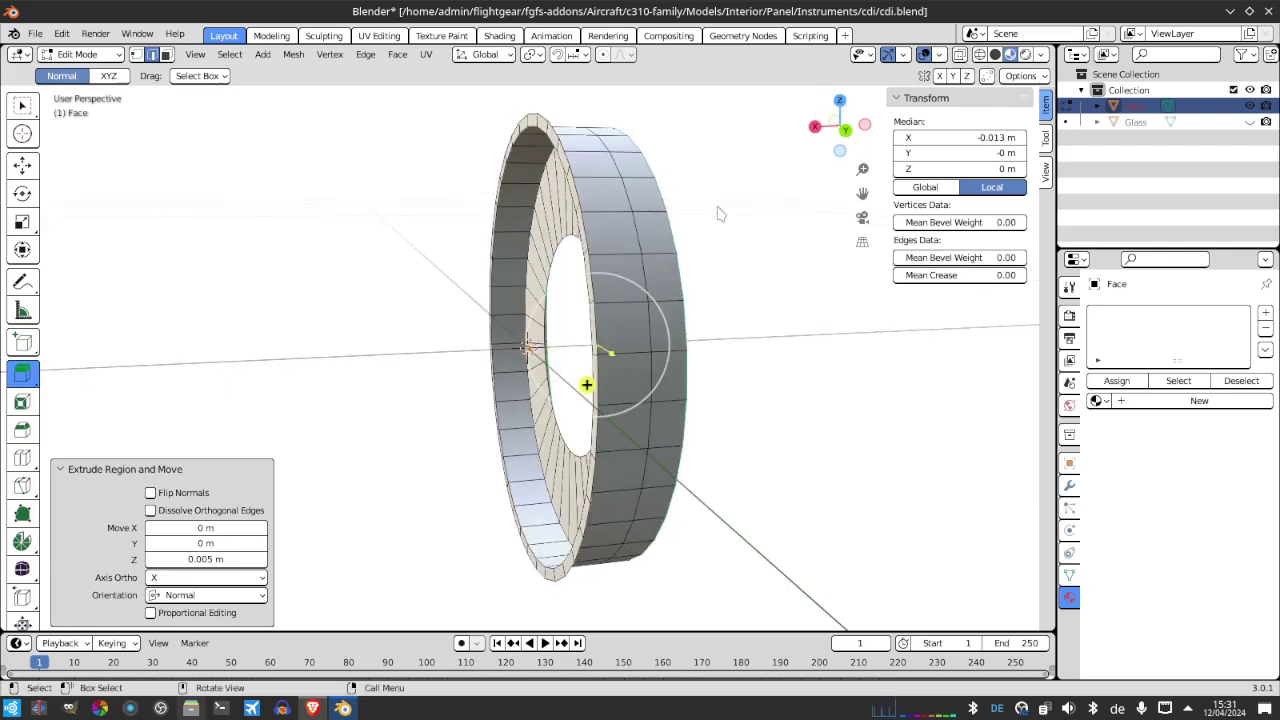
{"action": "left_click_drag", "start_coordinate": [835, 135], "coordinate": [795, 140]}
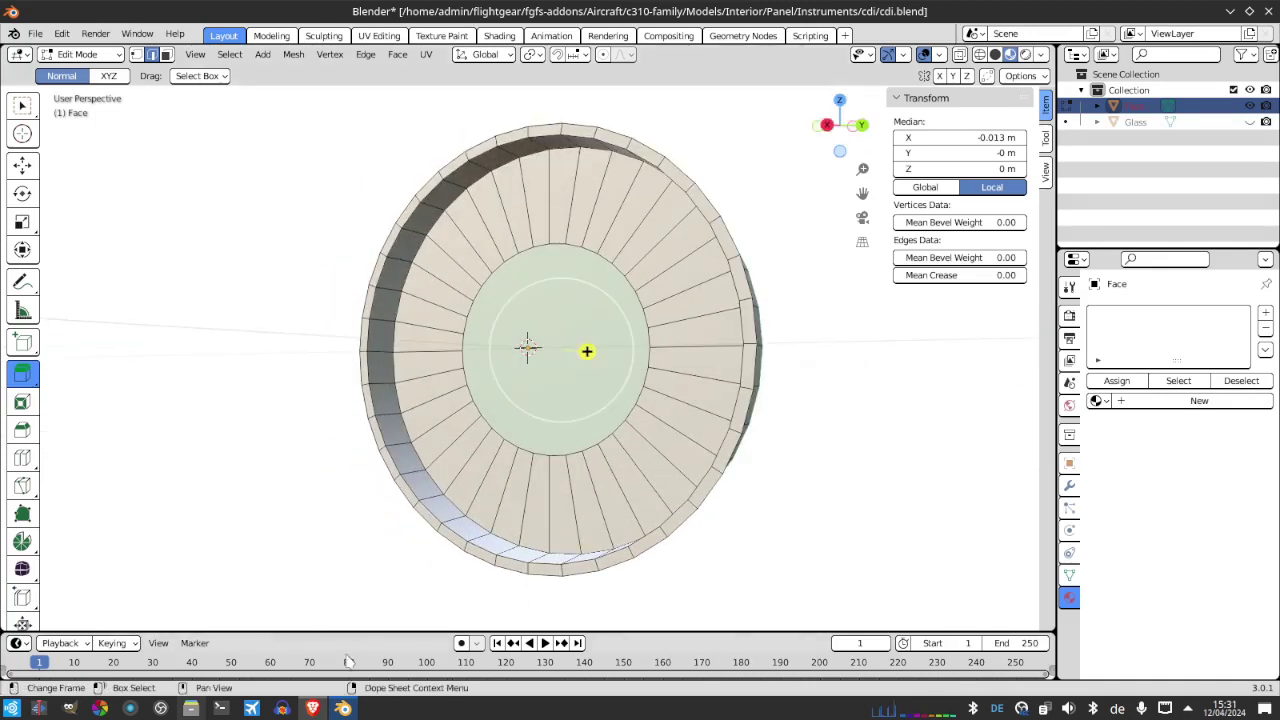
{"action": "left_click_drag", "start_coordinate": [870, 140], "coordinate": [790, 140]}
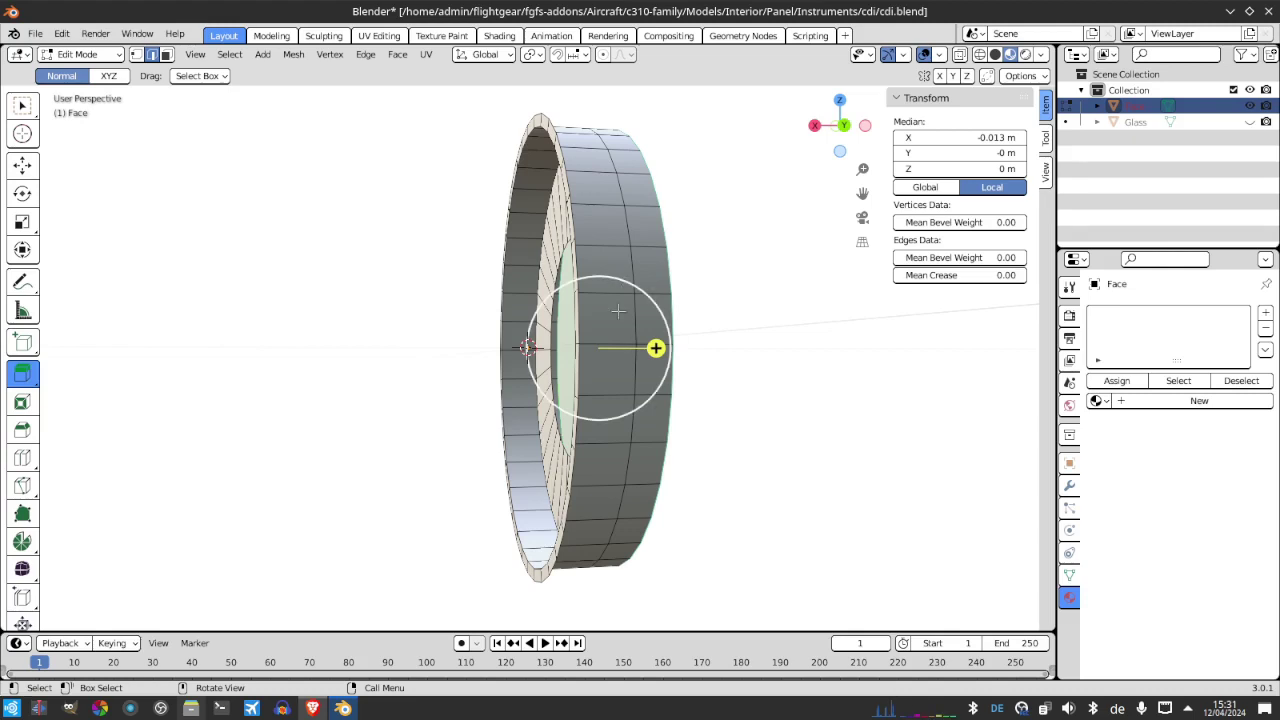
{"action": "left_click_drag", "start_coordinate": [843, 128], "coordinate": [815, 130]}
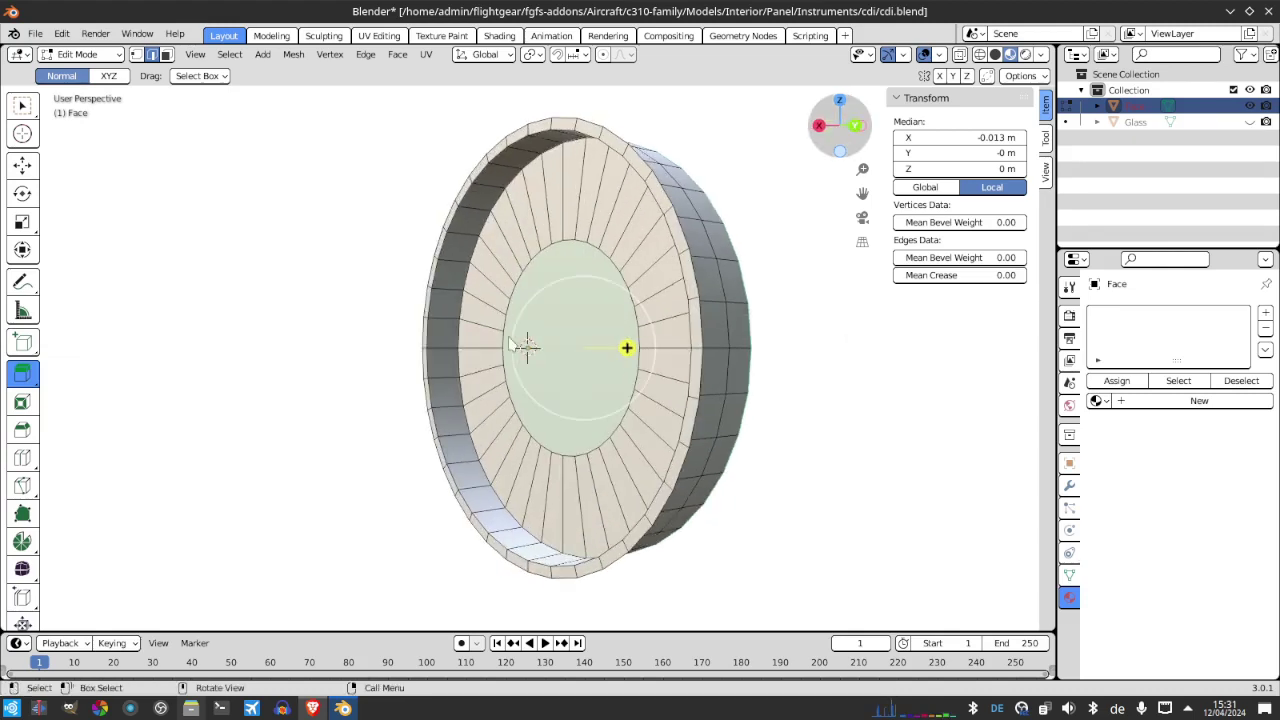
Extrude the edge loop around the central opening backward by about 0.0137 m so it passes through the rear face
{"action": "left_click", "coordinate": [450, 339]}
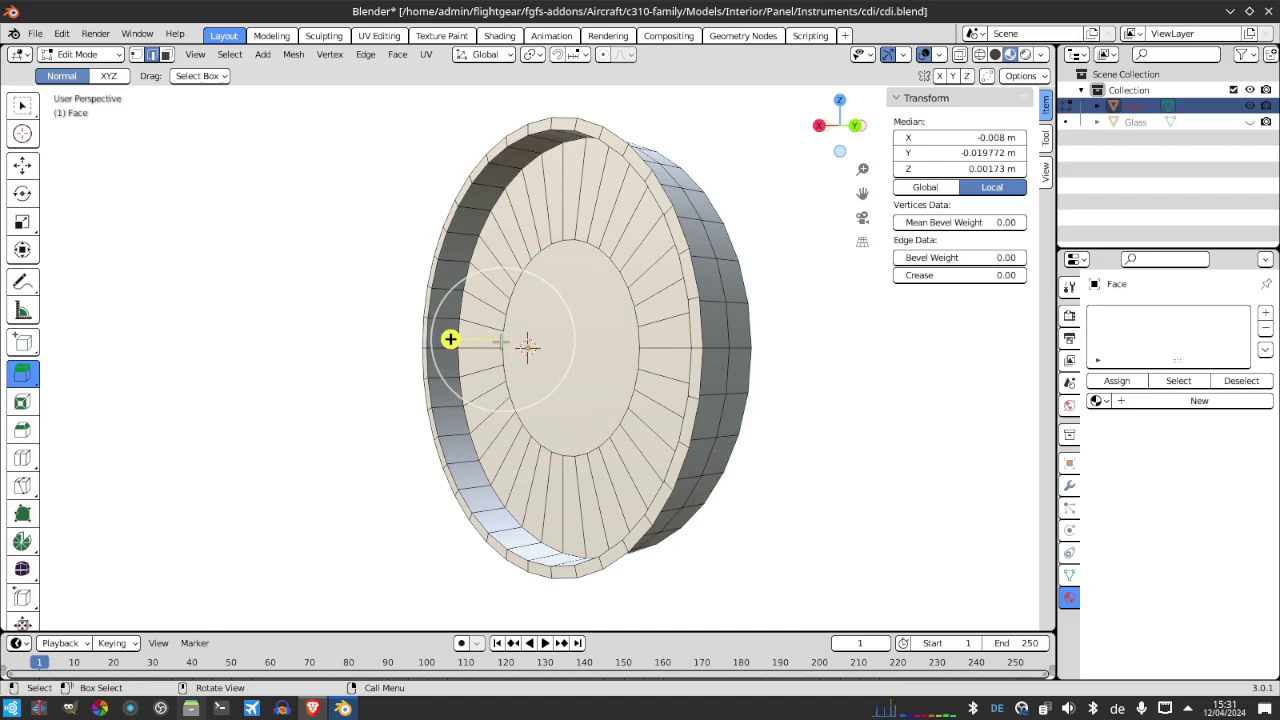
{"action": "left_click", "coordinate": [527, 345]}
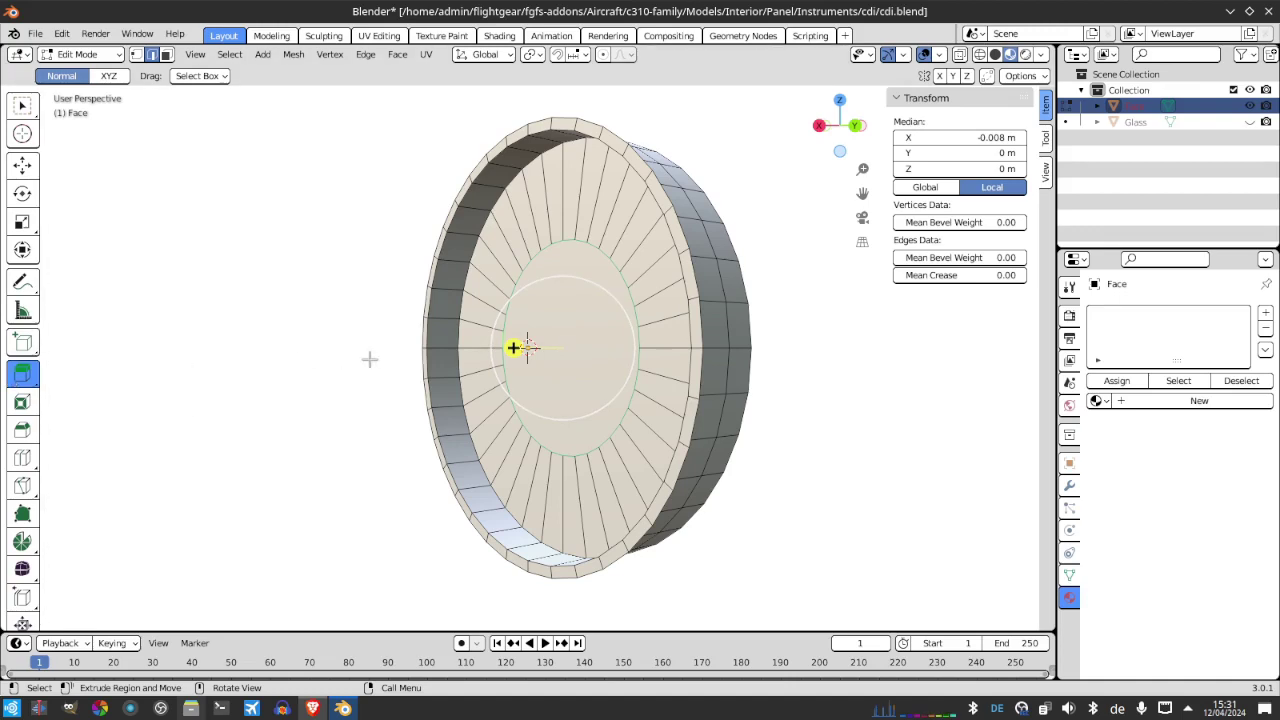
{"action": "left_click_drag", "start_coordinate": [512, 347], "coordinate": [580, 350]}
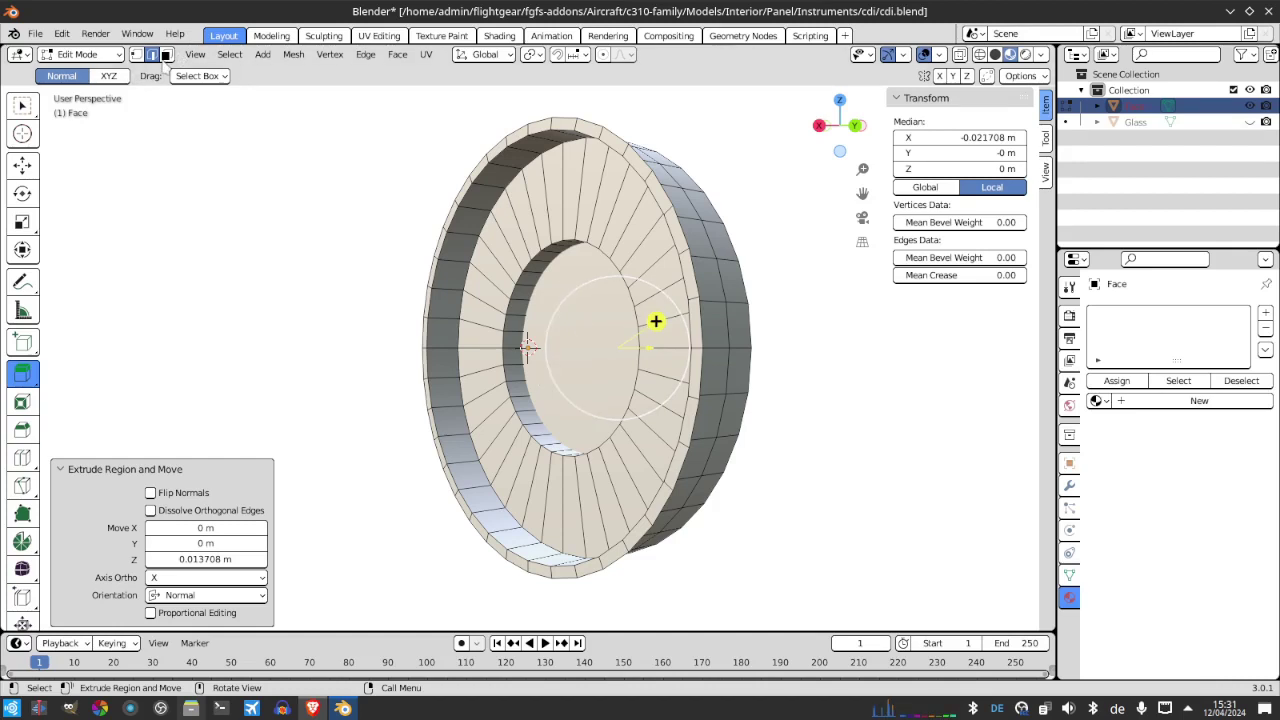
Select the tube of faces behind the central opening and cut it against the rear face with Intersect (Knife)
{"action": "key", "text": "alt+a"}
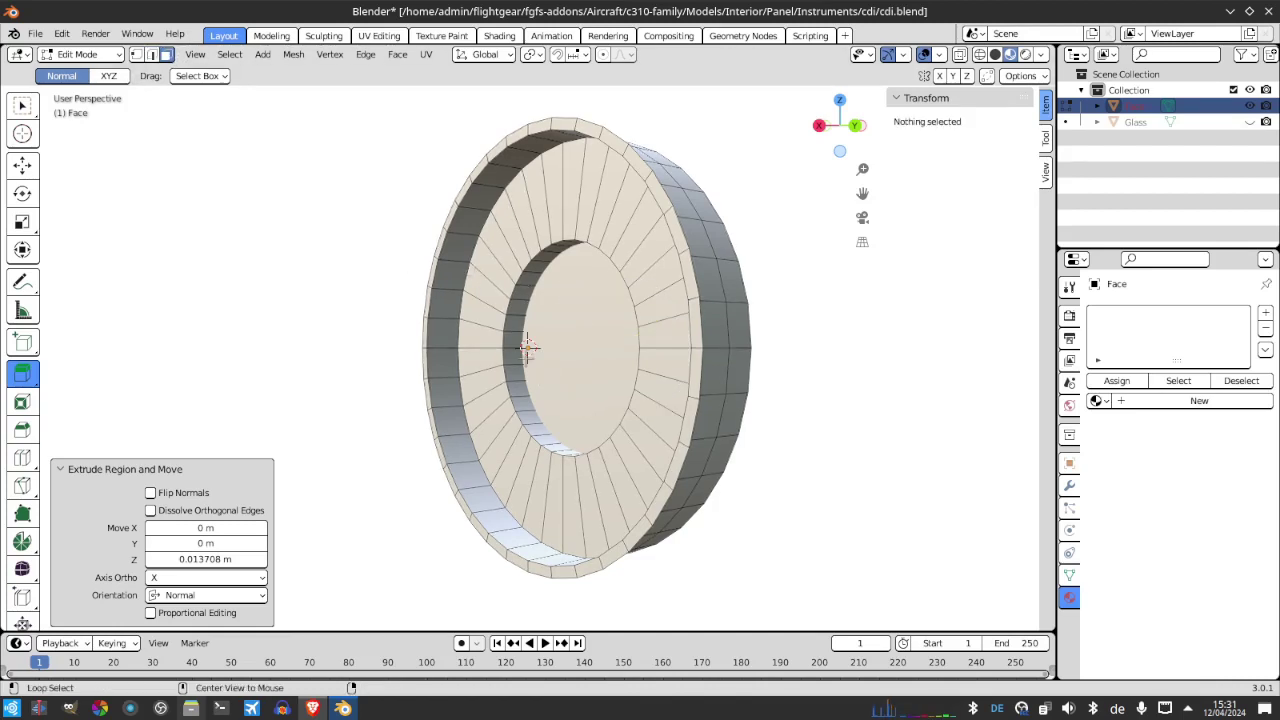
{"action": "left_click", "coordinate": [512, 365], "text": "alt"}
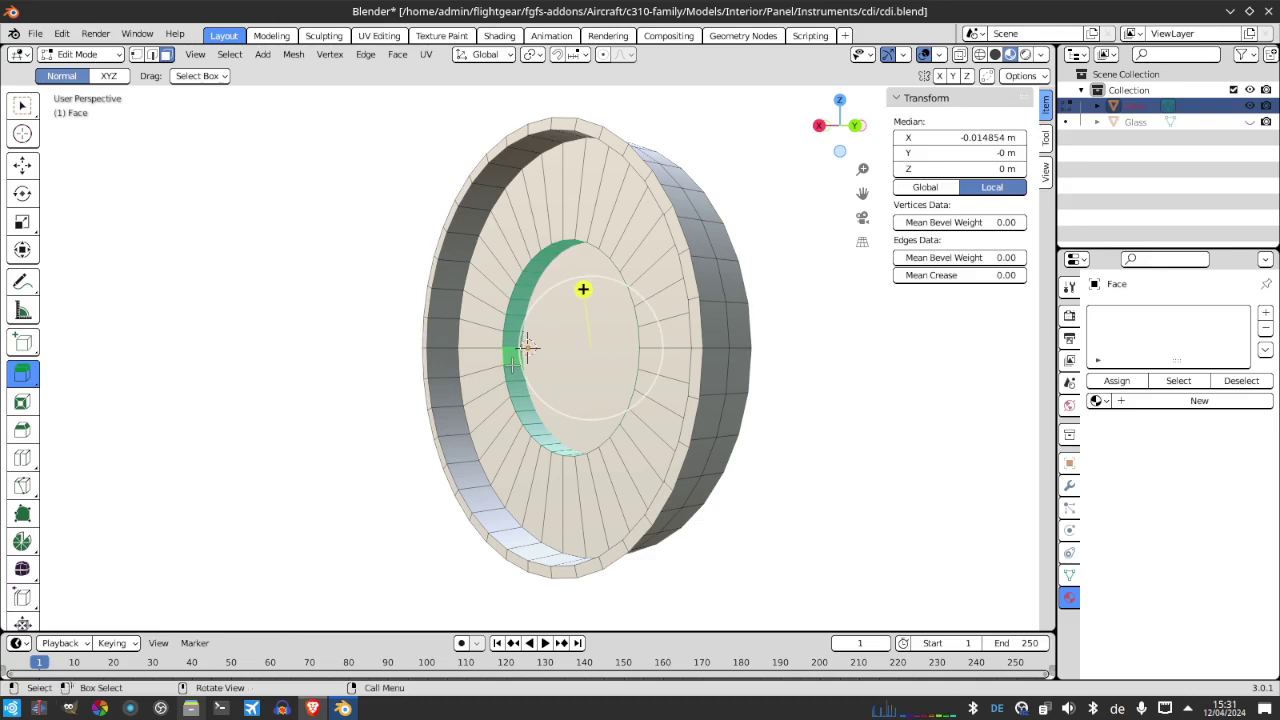
{"action": "left_click", "coordinate": [397, 55]}
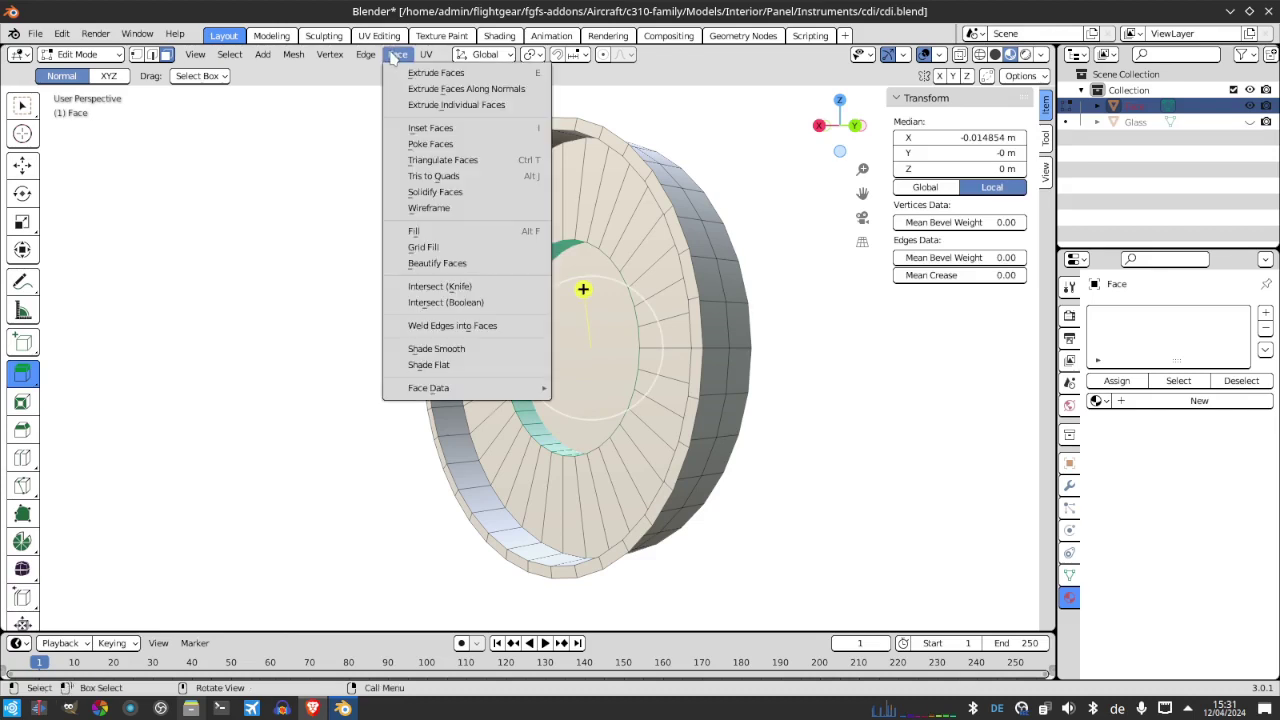
{"action": "left_click", "coordinate": [450, 289]}
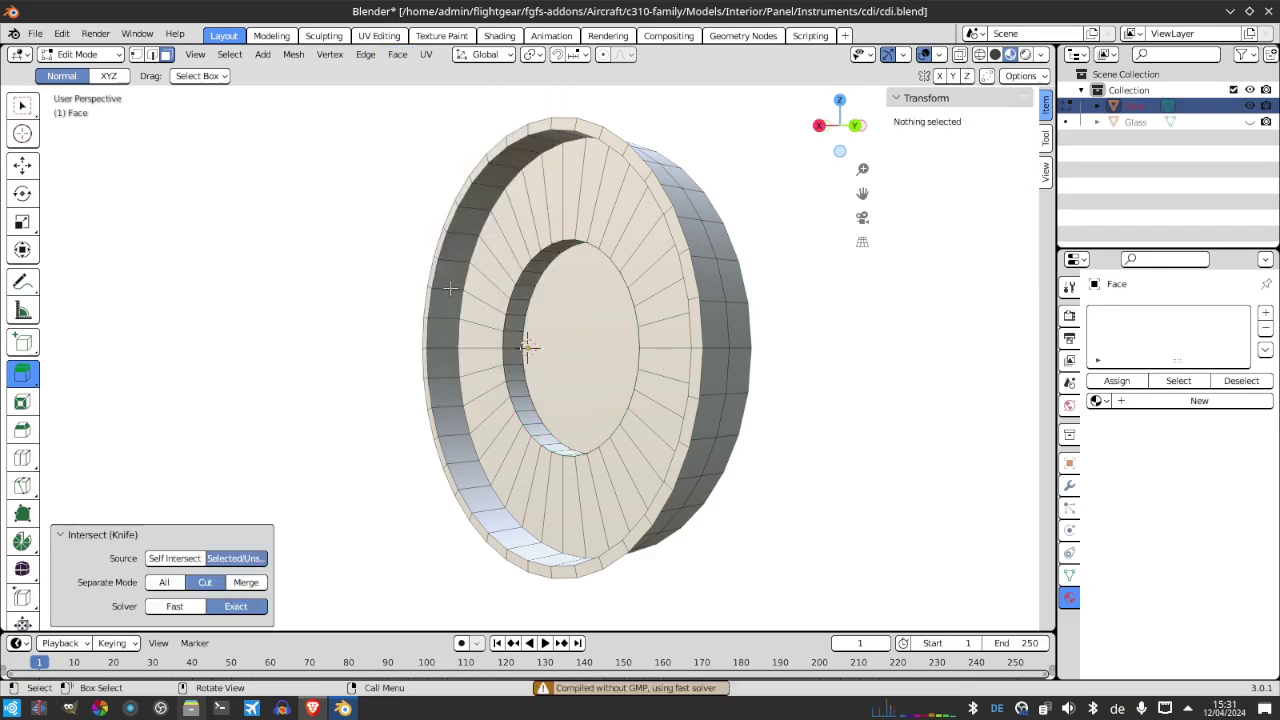
Delete the loop of tube faces between the inset ring and the rear face
{"action": "left_click", "coordinate": [528, 348]}
{"action": "left_click", "coordinate": [528, 347], "text": "alt"}
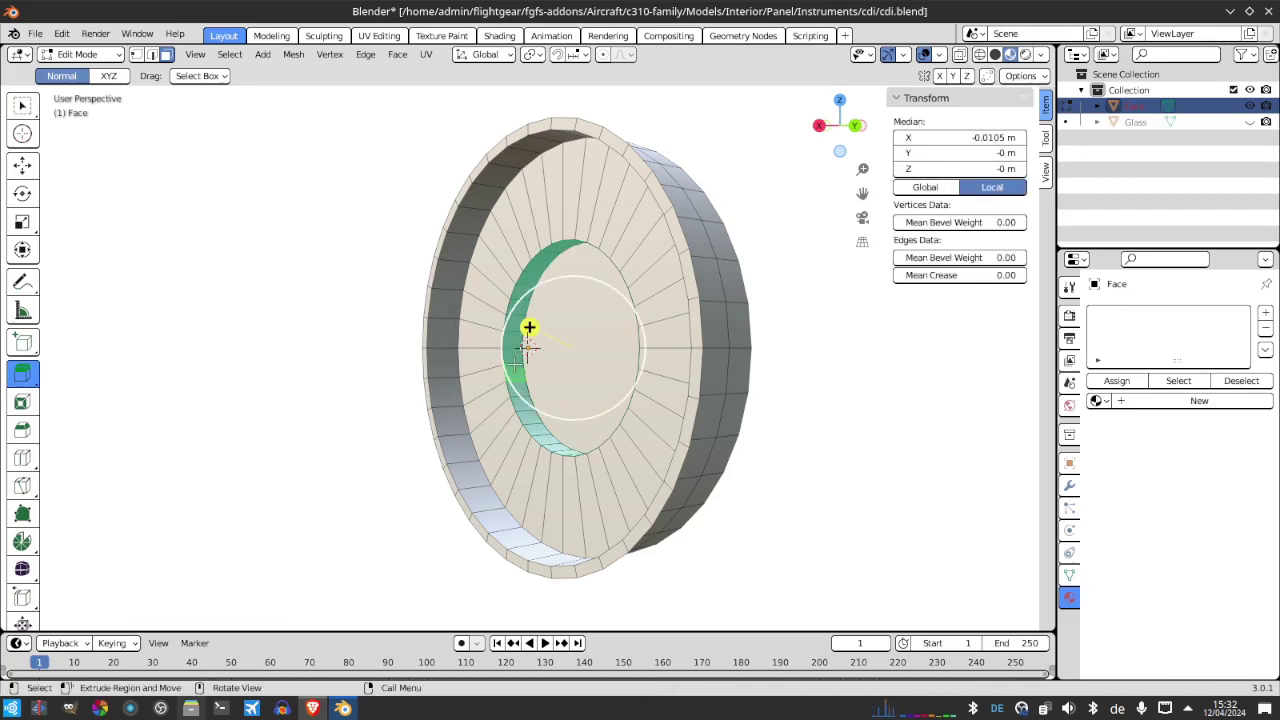
{"action": "key", "text": "x"}
{"action": "left_click", "coordinate": [490, 363]}
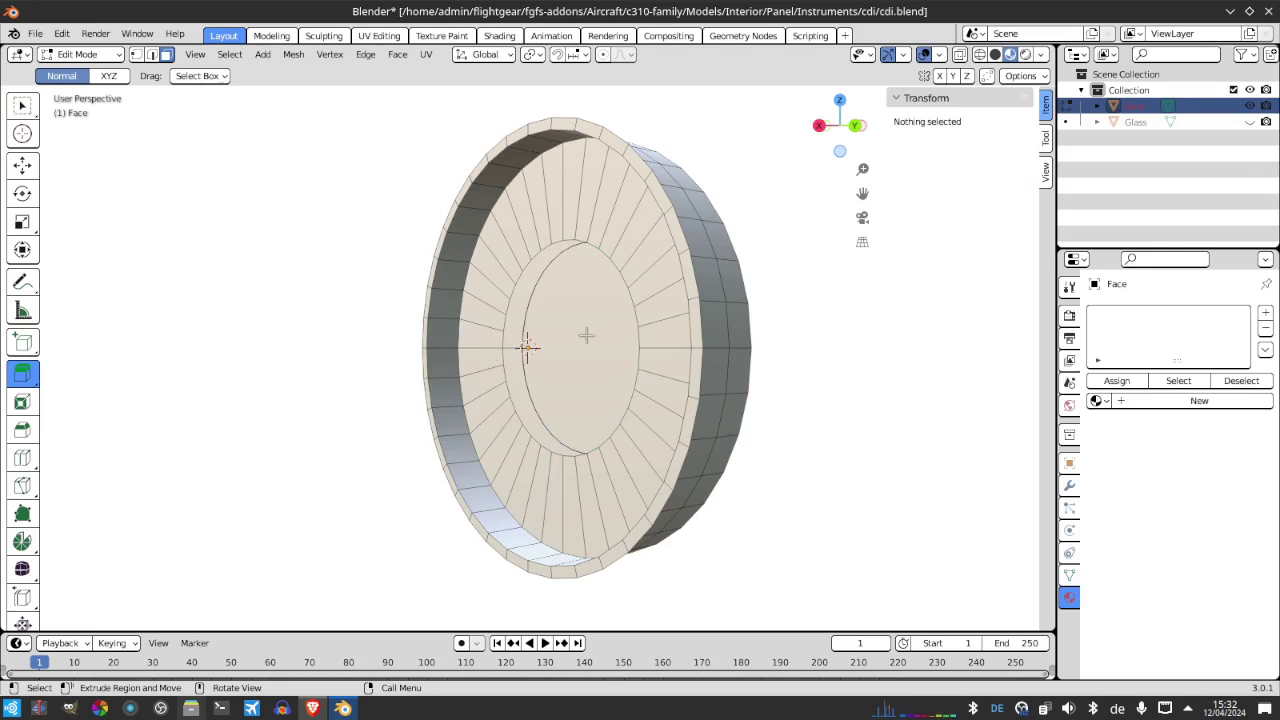
Delete the loop of tube faces protruding behind the rear face
{"action": "left_click", "coordinate": [528, 347]}
{"action": "left_click_drag", "start_coordinate": [840, 128], "coordinate": [740, 132]}
{"action": "left_click", "coordinate": [541, 330], "text": "shift"}
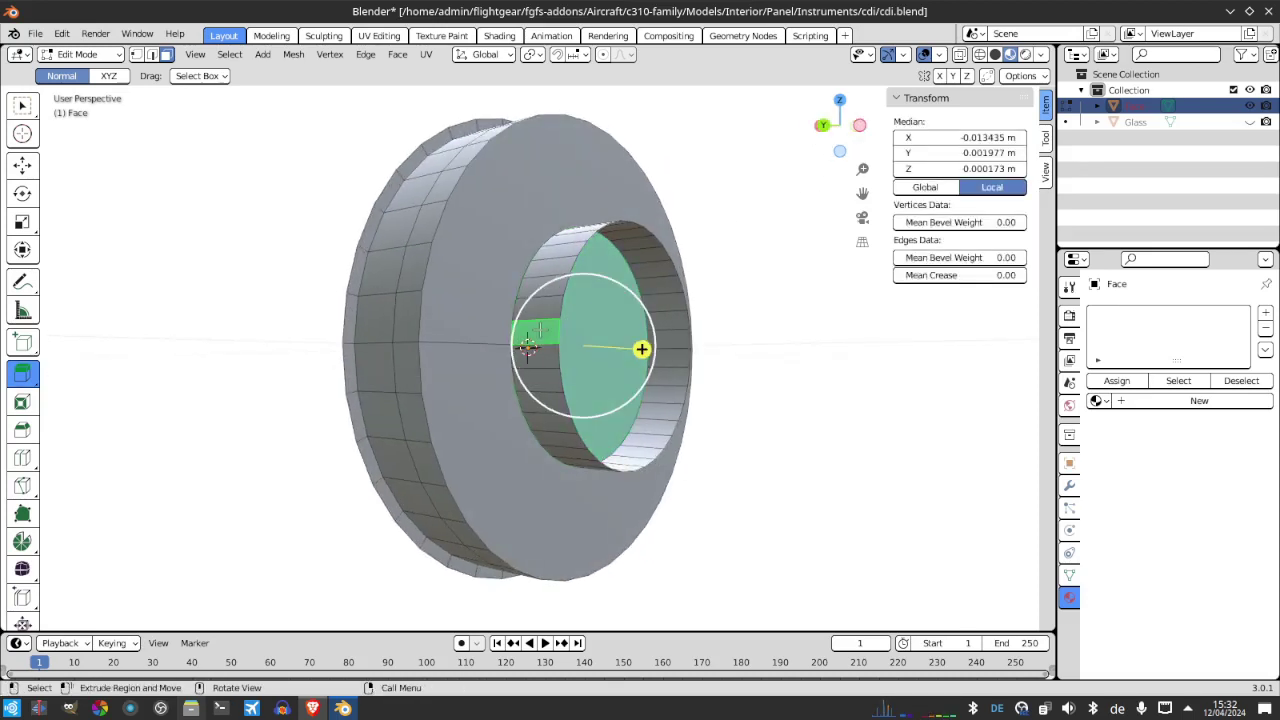
{"action": "left_click", "coordinate": [543, 322], "text": "shift"}
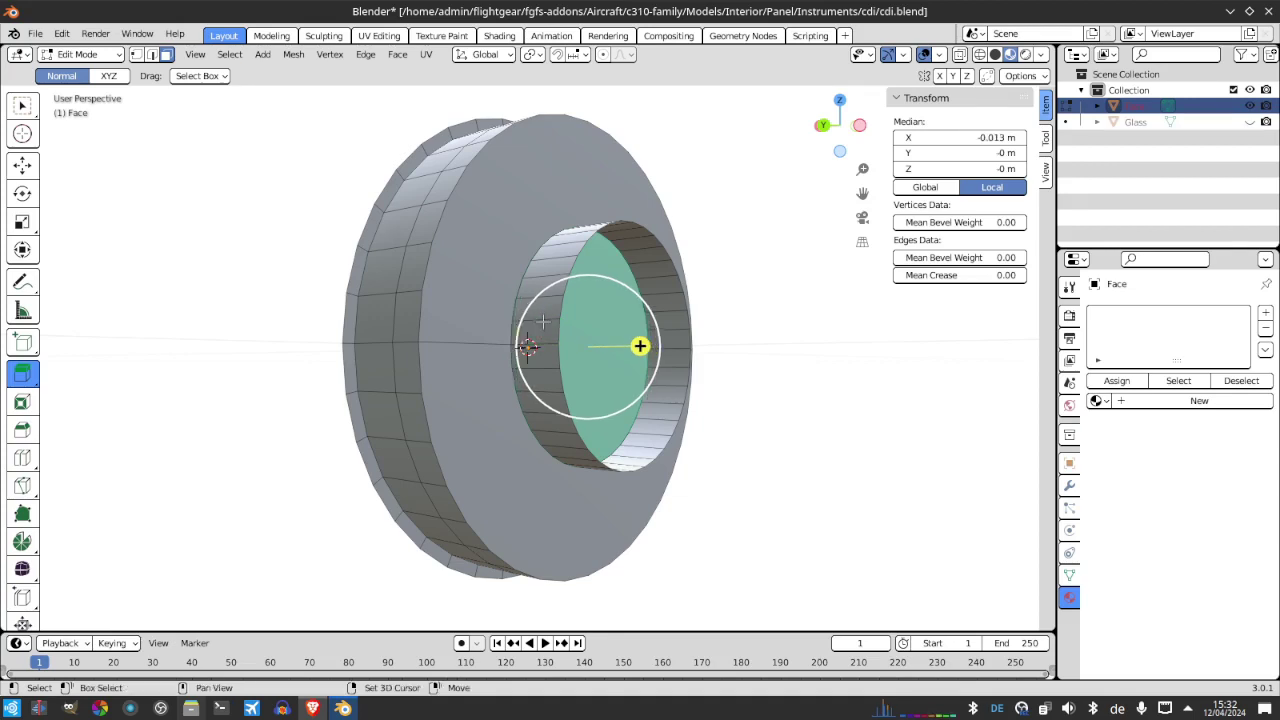
{"action": "left_click", "coordinate": [541, 314], "text": "shift"}
{"action": "left_click", "coordinate": [541, 316], "text": "alt"}
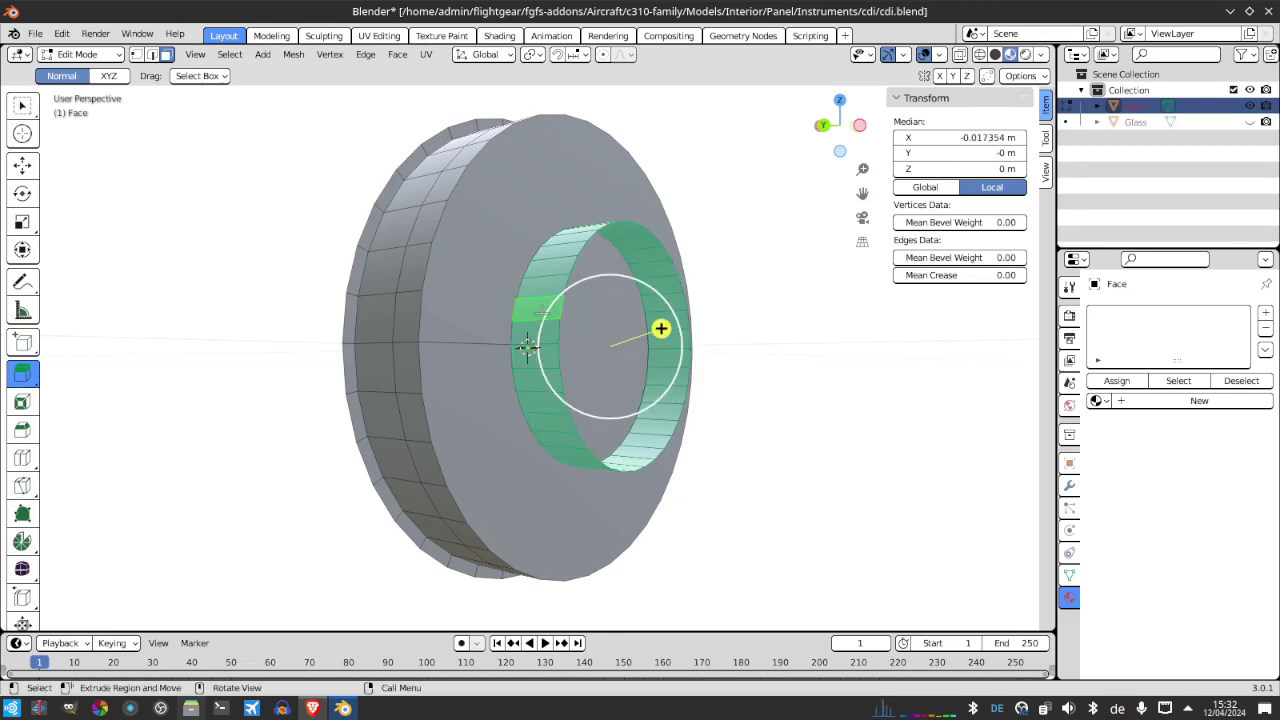
{"action": "key", "text": "x"}
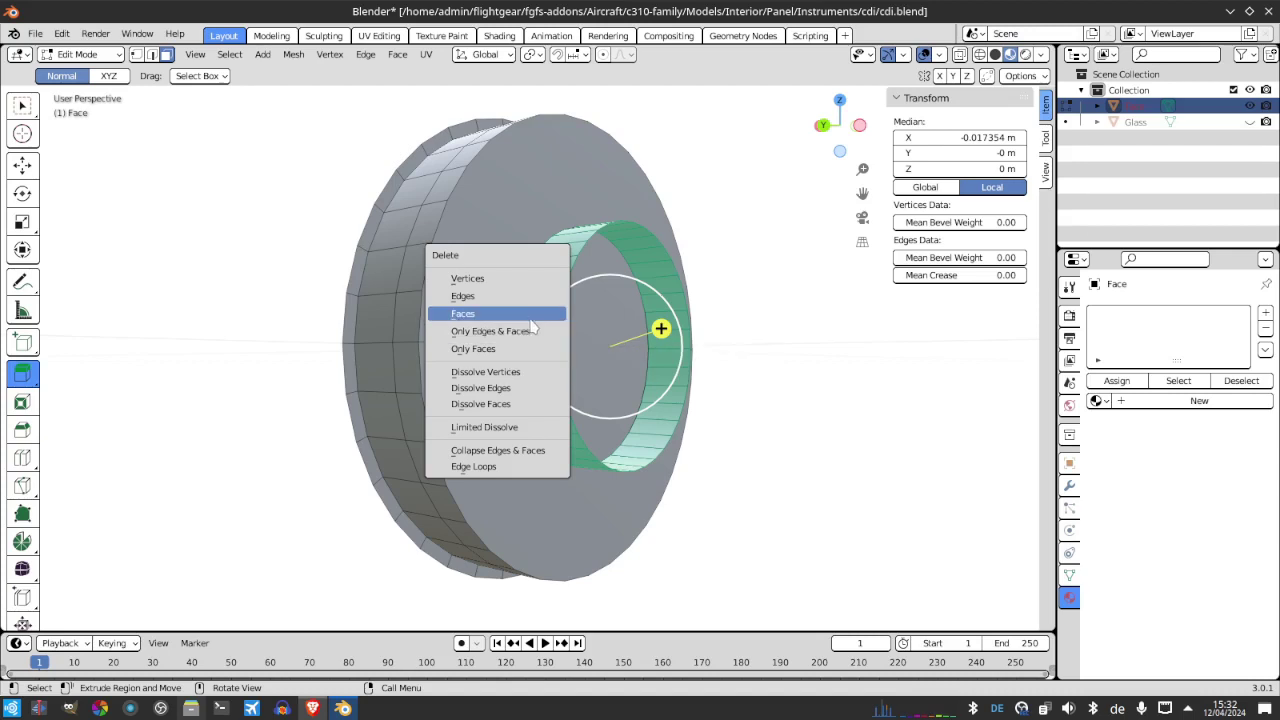
{"action": "left_click", "coordinate": [535, 314]}
Merge all of Face's vertices by distance at 0.0001 m and check the mesh from an angle
{"action": "mouse_move", "coordinate": [850, 138]}
{"action": "left_mouse_down"}
{"action": "mouse_move", "coordinate": [830, 140]}
{"action": "mouse_move", "coordinate": [842, 126]}
{"action": "left_mouse_up"}
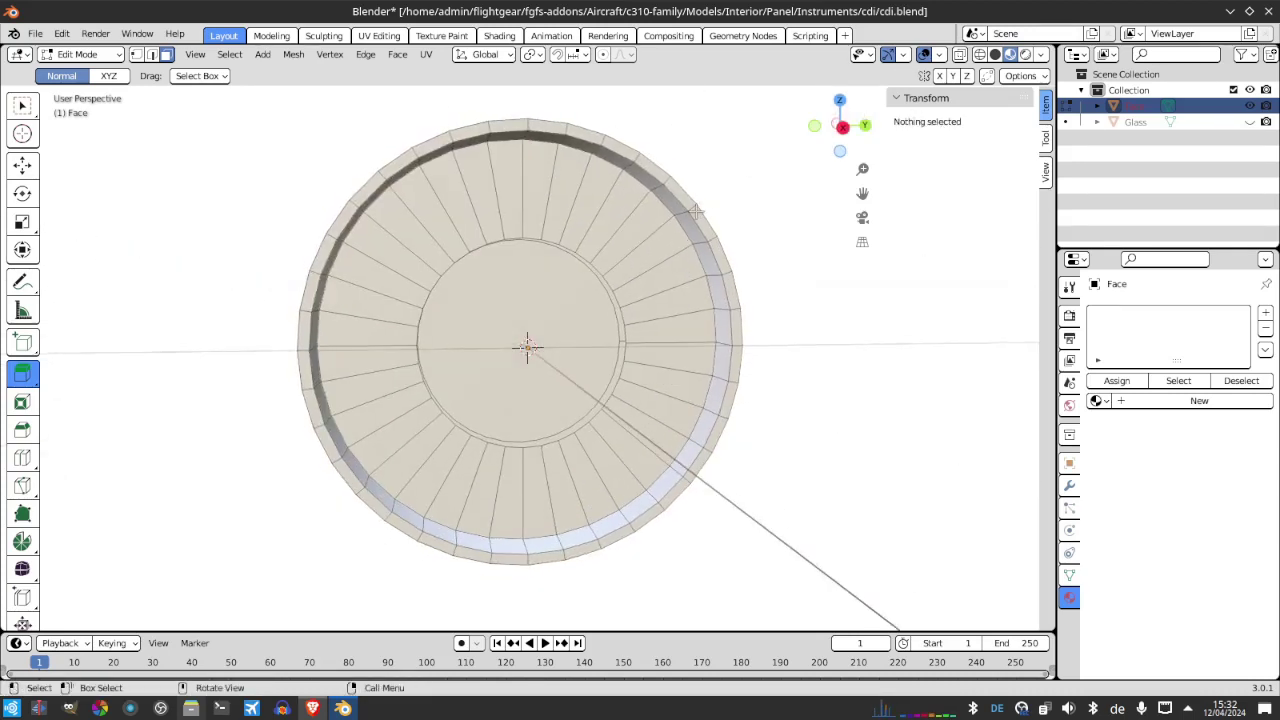
{"action": "key", "text": "a"}
{"action": "key", "text": "m"}
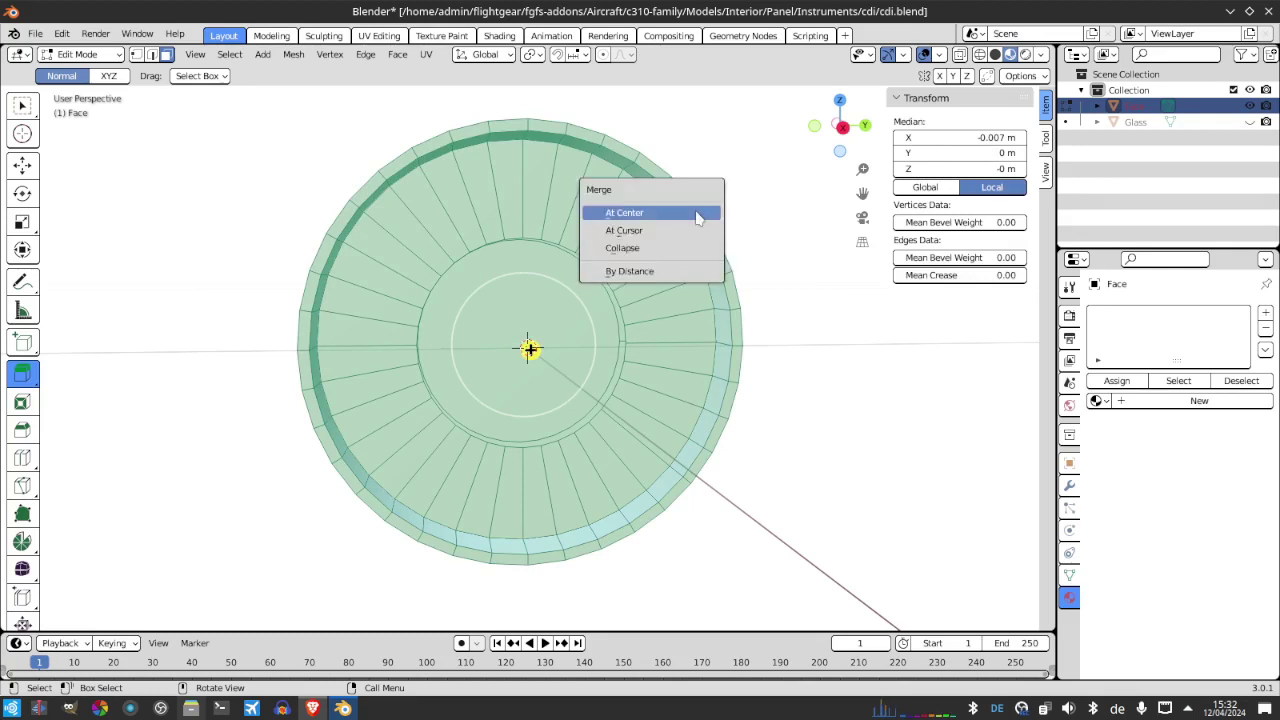
{"action": "left_click", "coordinate": [666, 271]}
{"action": "left_click", "coordinate": [200, 577]}
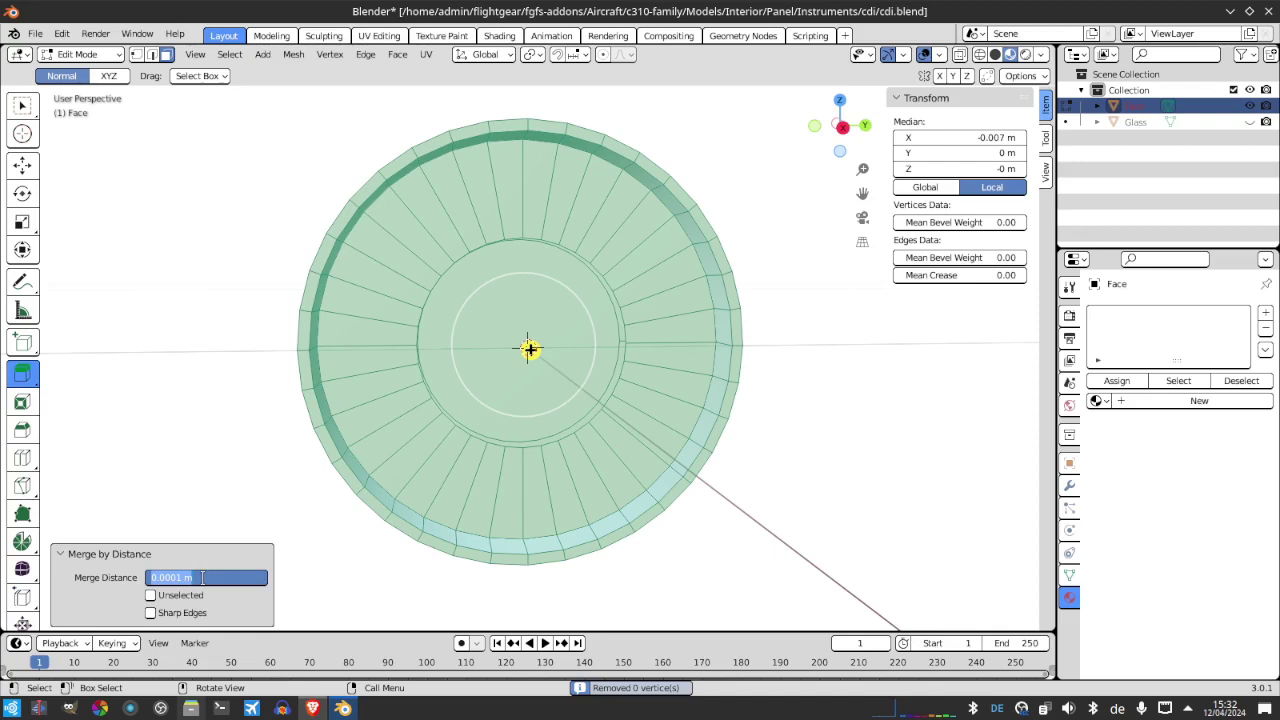
{"action": "key", "text": "Return"}
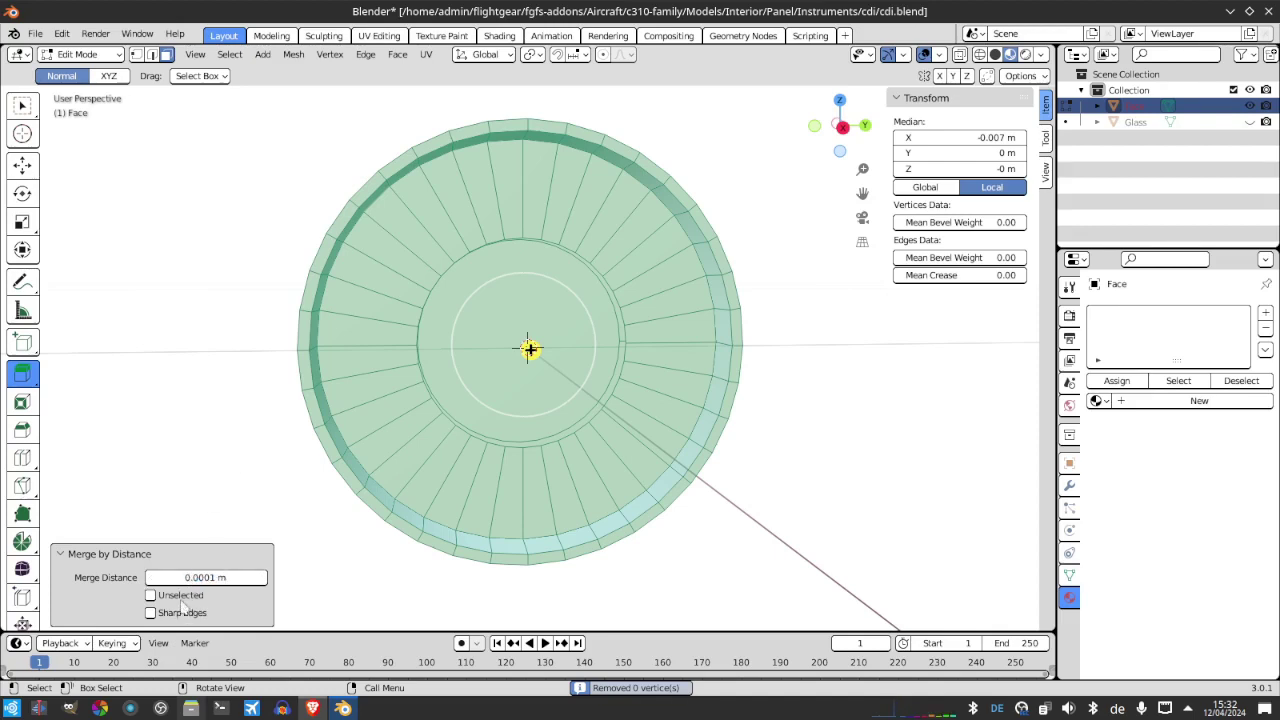
{"action": "left_click", "coordinate": [118, 553]}
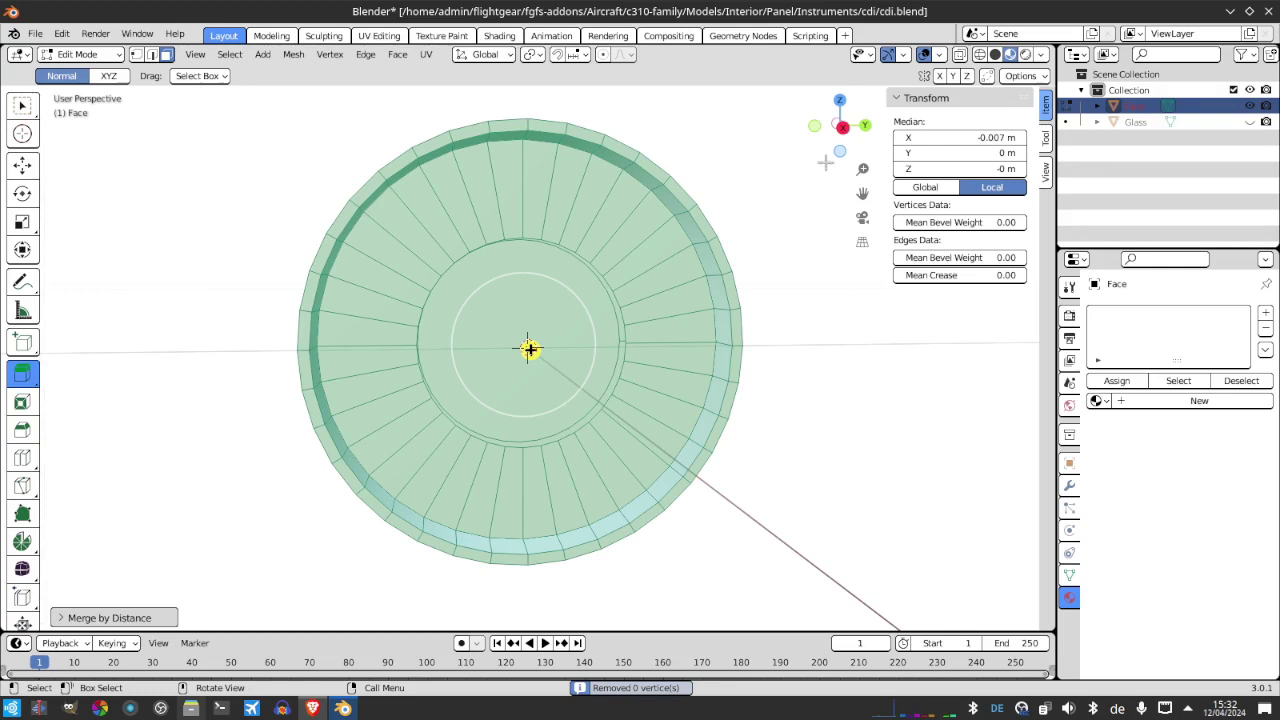
{"action": "key", "text": "KP_4"}
{"action": "key", "text": "KP_4"}
{"action": "middle_click_drag", "start_coordinate": [527, 347], "coordinate": [527, 347]}
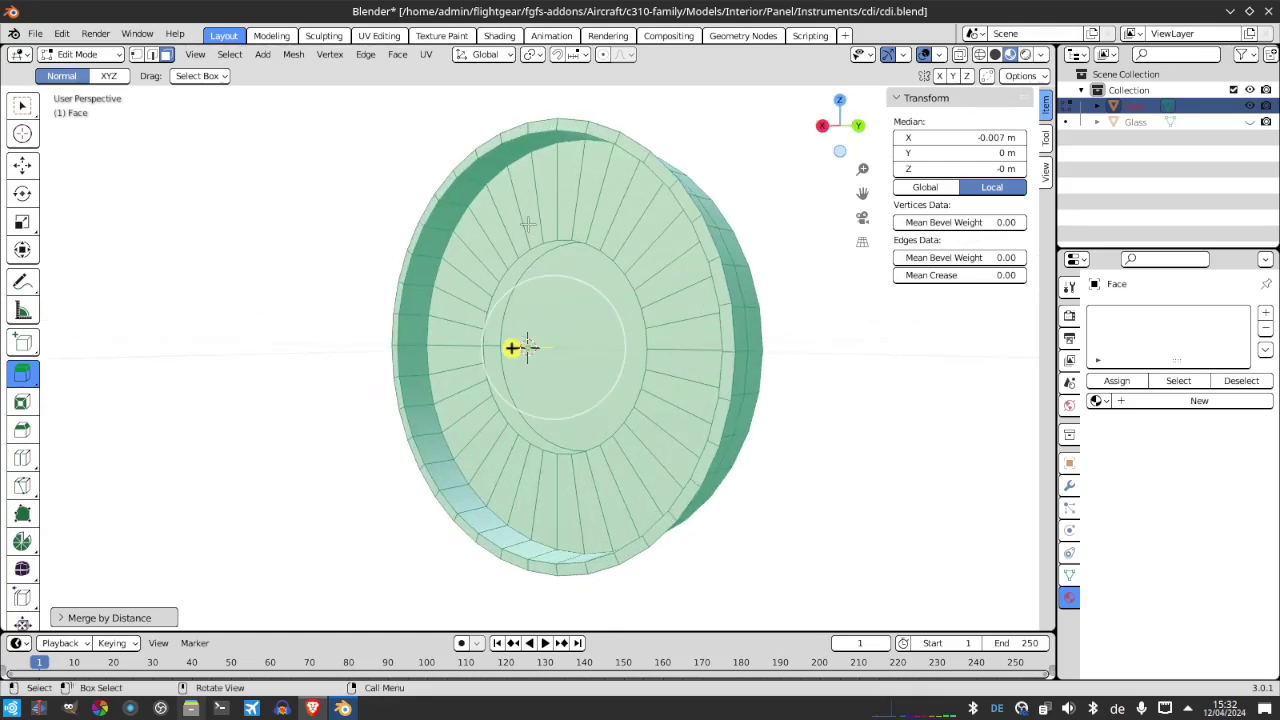
Show the Face Orientation overlay for Face in Object Mode and examine its face directions from an angle
{"action": "left_click", "coordinate": [527, 346]}
{"action": "key", "text": "Tab"}
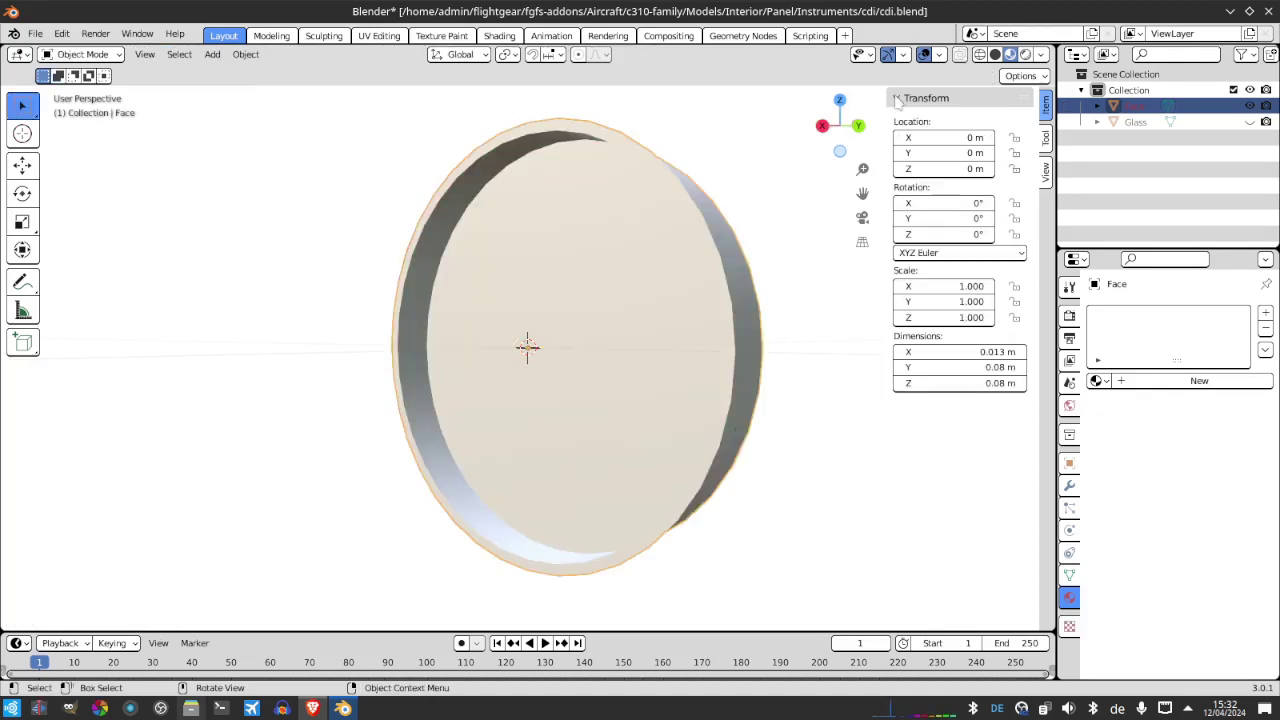
{"action": "left_click", "coordinate": [940, 55]}
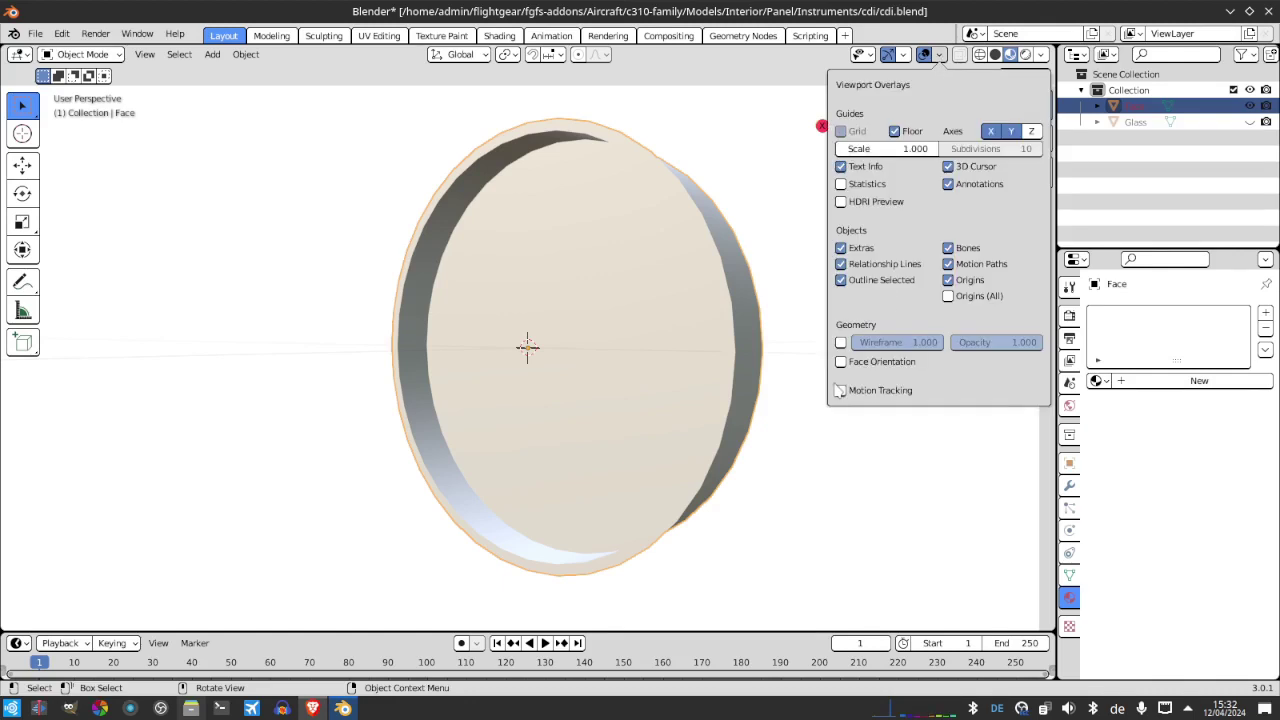
{"action": "left_click", "coordinate": [841, 362]}
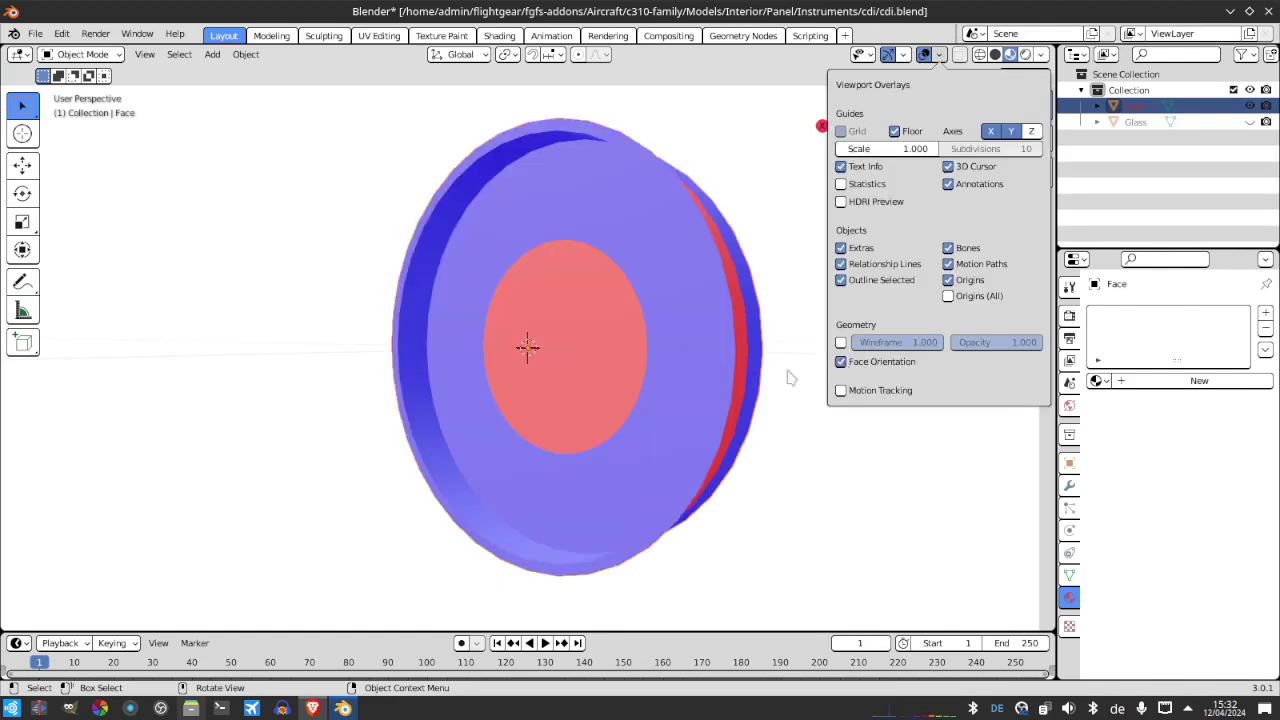
{"action": "left_click_drag", "start_coordinate": [840, 126], "coordinate": [800, 132]}
Recalculate the normals of all Face's faces, trying both inside and outside and ending on outside
{"action": "key", "text": "Tab"}
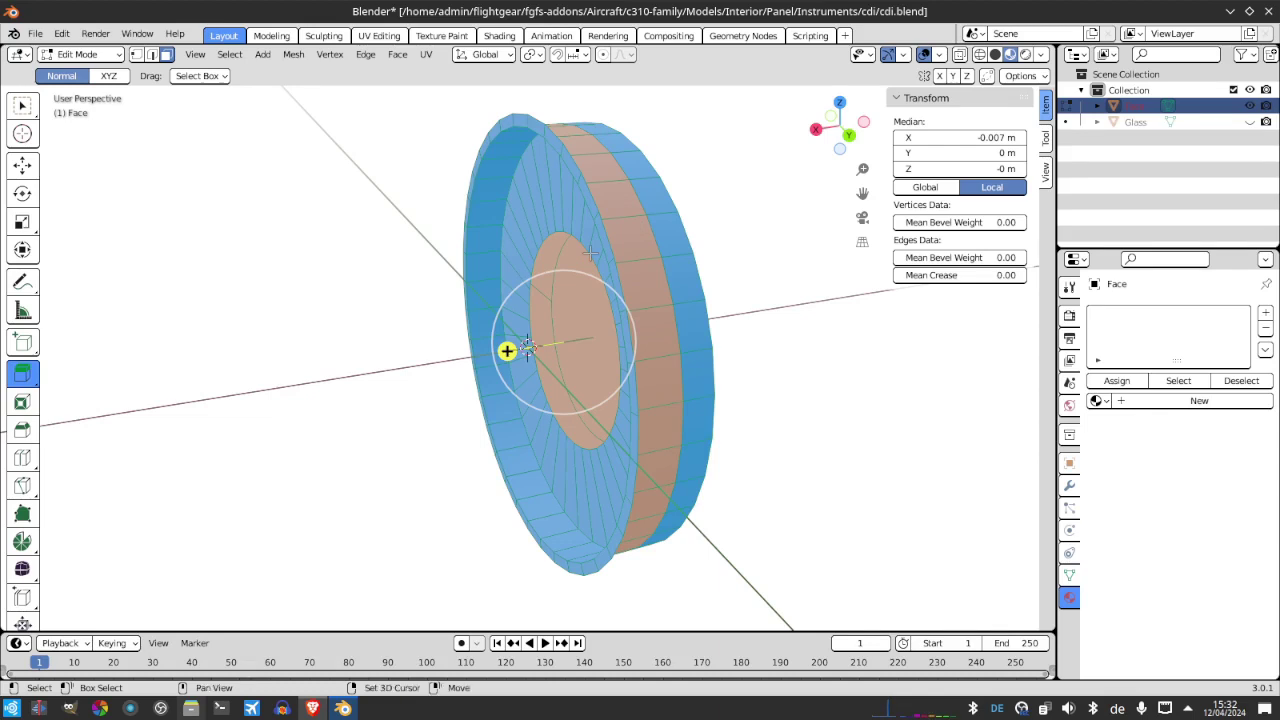
{"action": "key", "text": "shift+n"}
{"action": "key", "text": "ctrl+shift+n"}
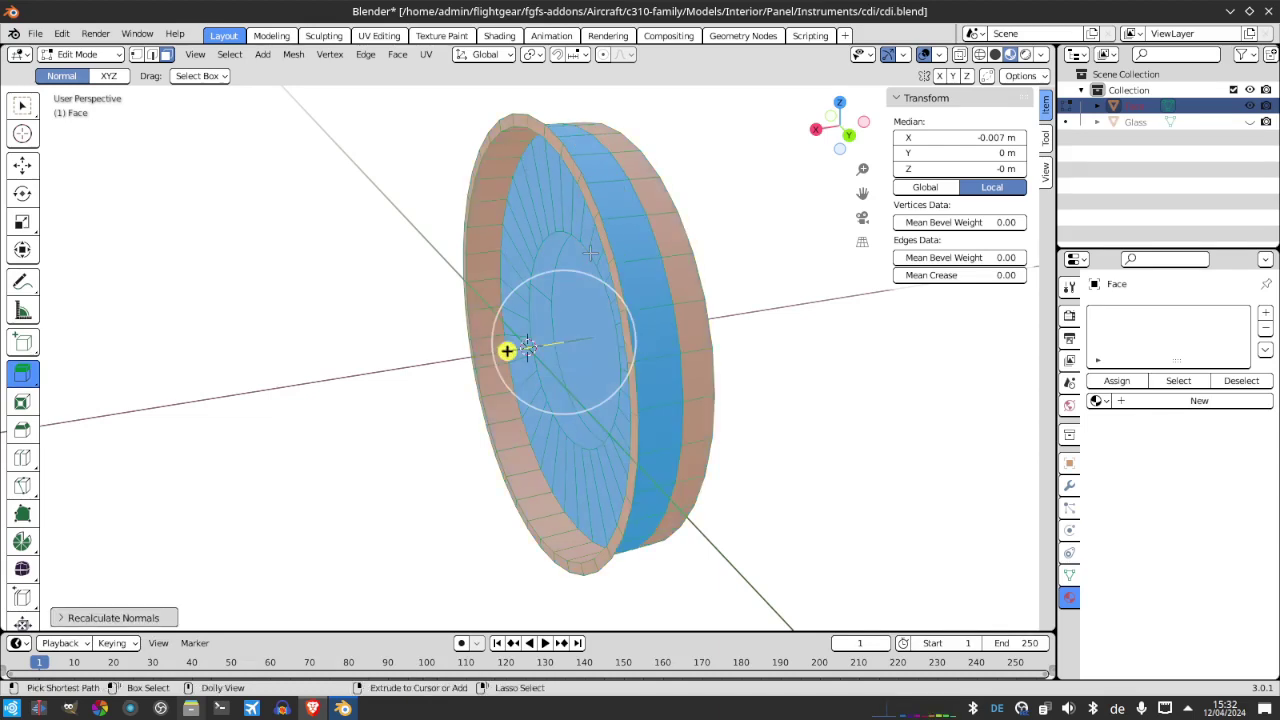
{"action": "key", "text": "shift+n"}
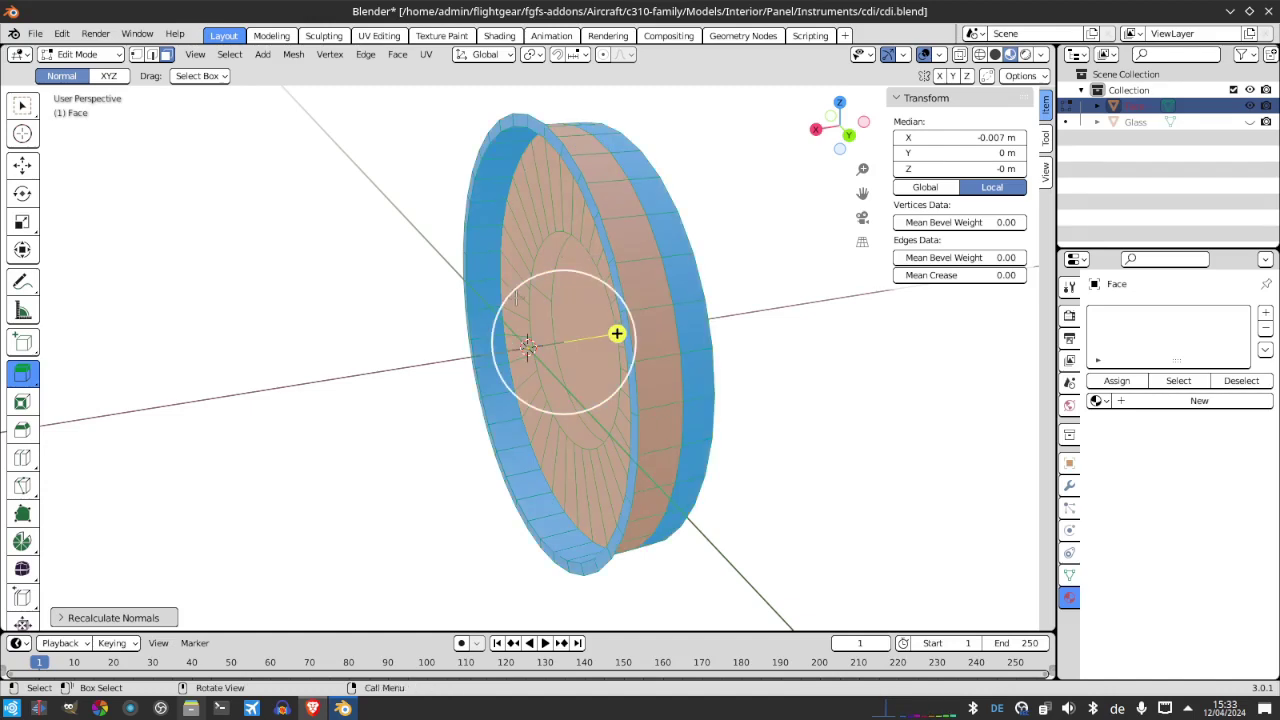
Flip the normals of the inset ring, central disc and rear wall loop so they match the front-facing side
{"action": "left_click", "coordinate": [527, 345], "text": "alt"}
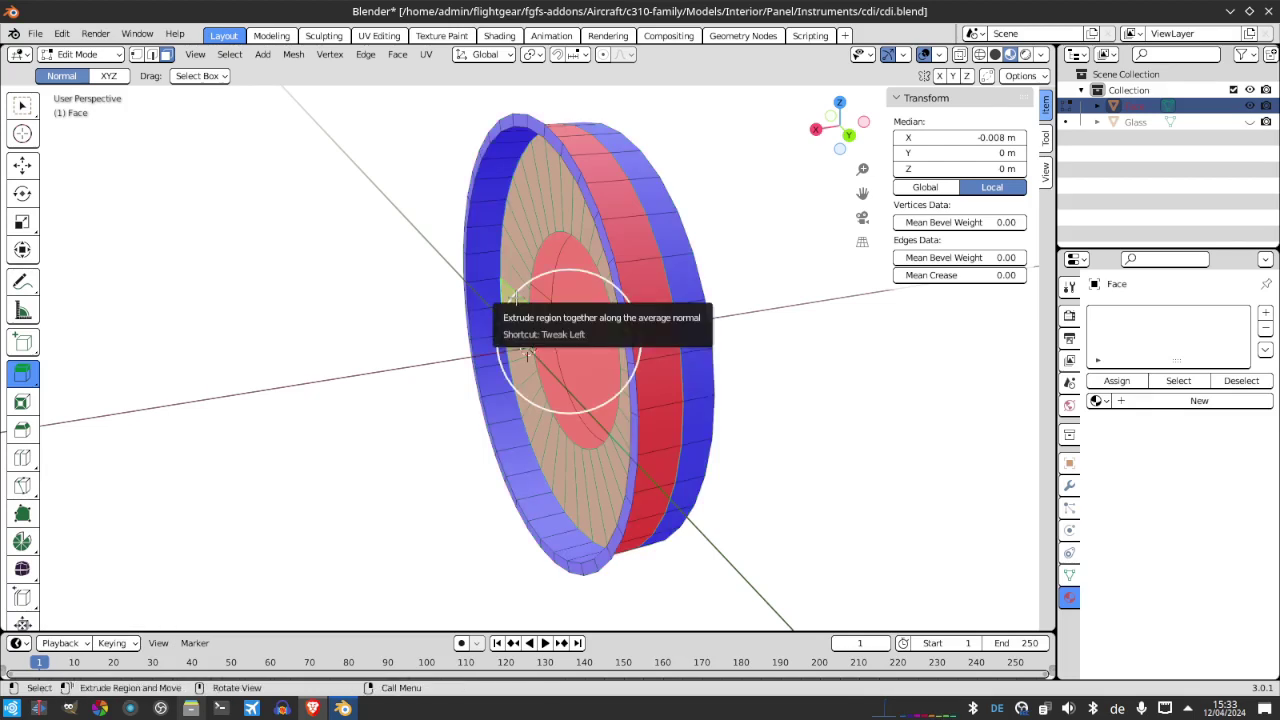
{"action": "left_click", "coordinate": [585, 330]}
{"action": "key", "text": "alt+a"}
{"action": "left_click", "coordinate": [585, 330]}
{"action": "left_click", "coordinate": [229, 54]}
{"action": "left_click", "coordinate": [264, 361]}
{"action": "key", "text": "alt+a"}
{"action": "middle_click_drag", "start_coordinate": [597, 391], "coordinate": [620, 152]}
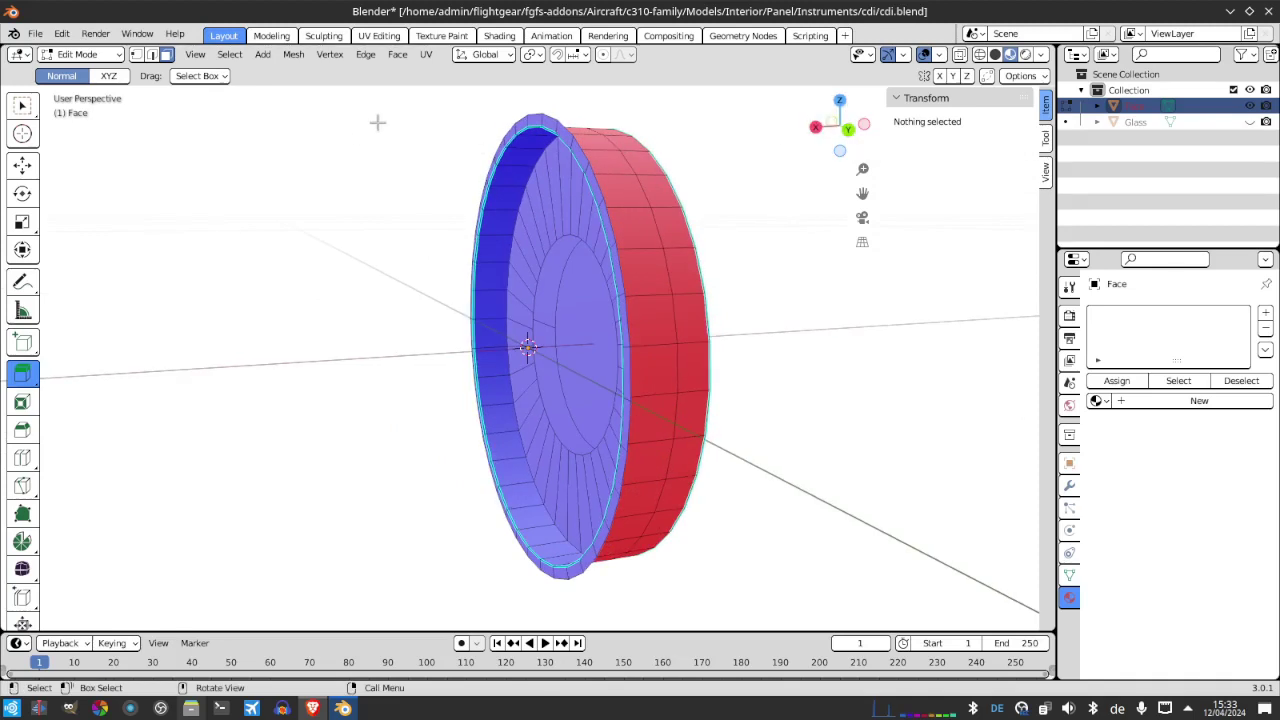
{"action": "key", "text": "Tab"}
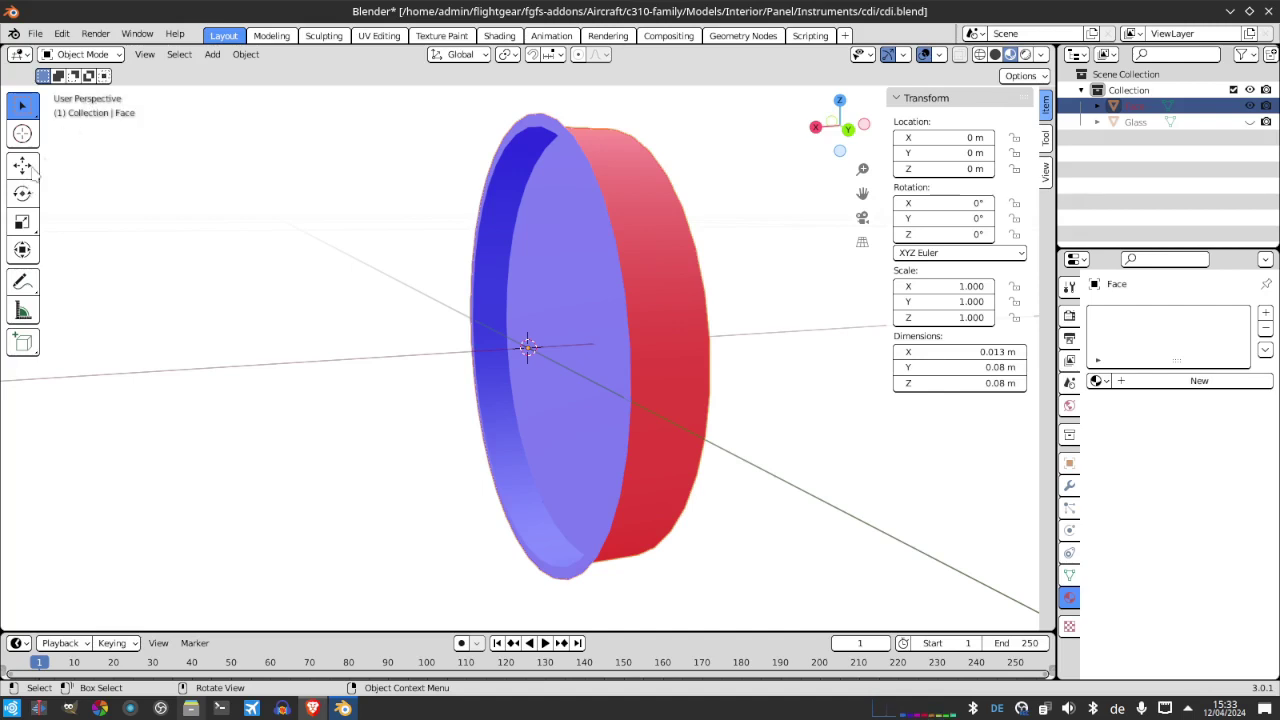
{"action": "key", "text": "Tab"}
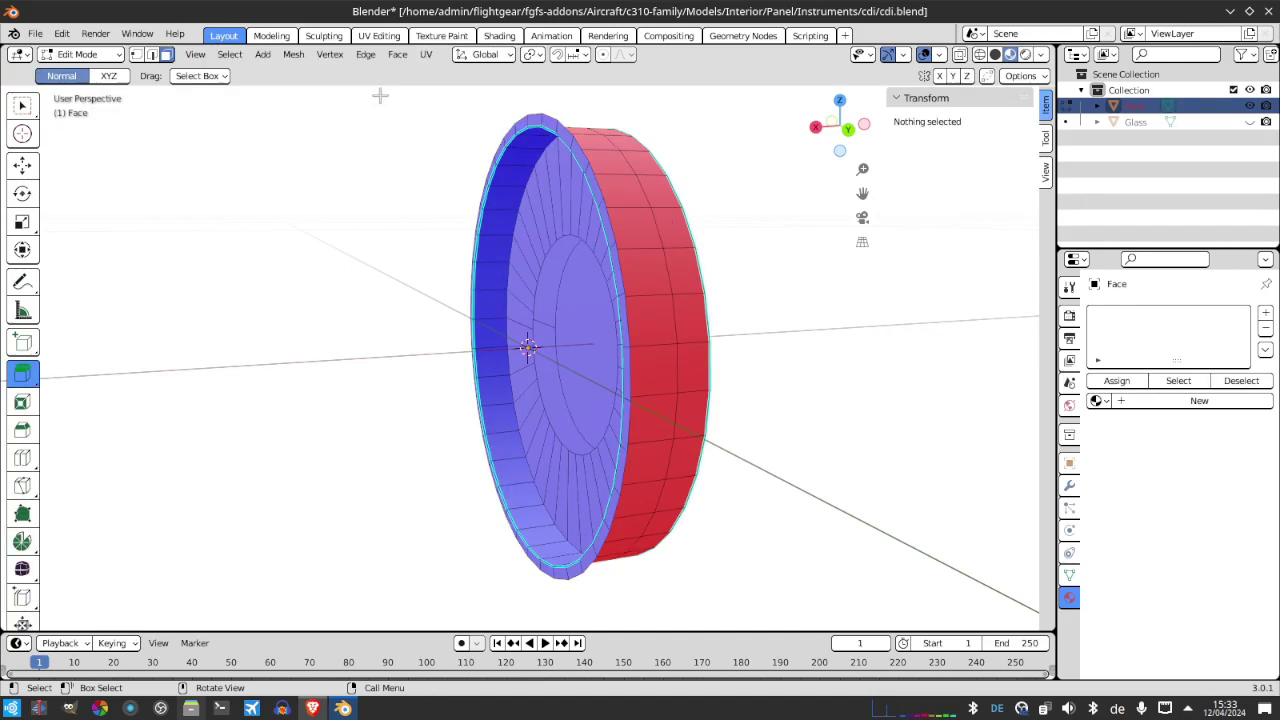
Select the outer edge loop of Face's front rim in edge select mode
{"action": "left_click", "coordinate": [151, 55]}
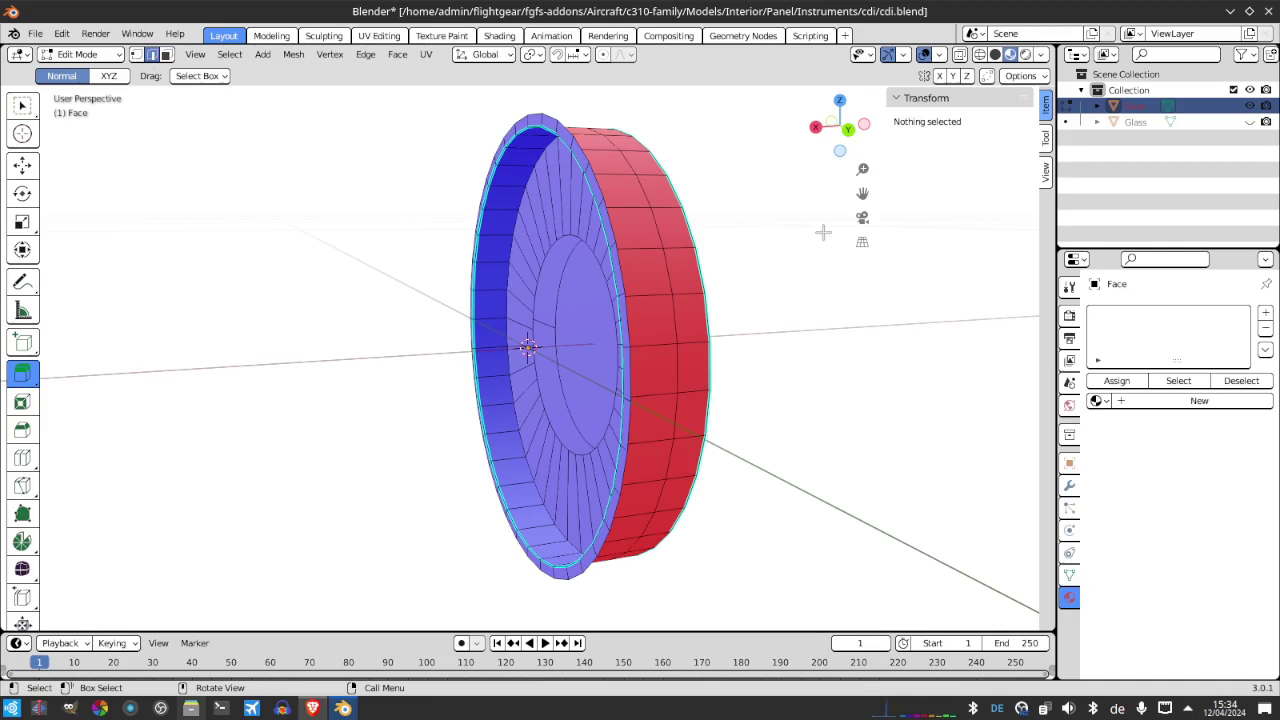
{"action": "key", "text": "alt"}
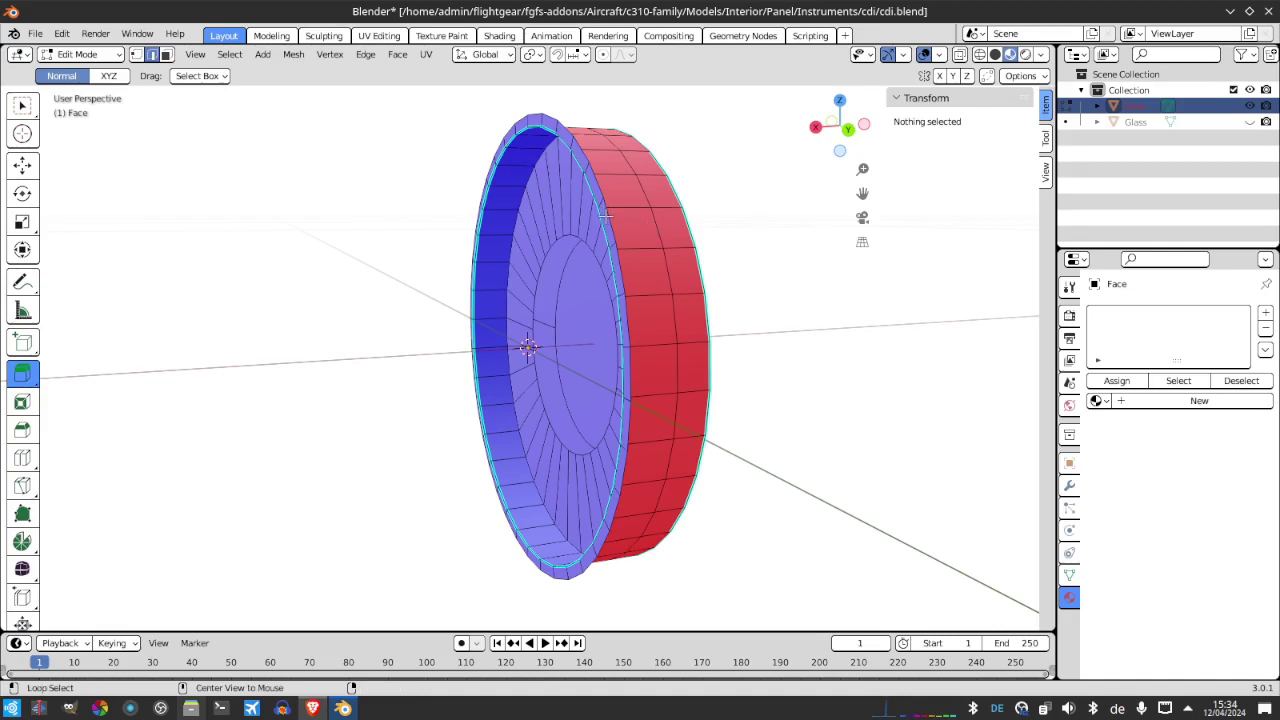
{"action": "left_click", "coordinate": [469, 351], "text": "alt"}
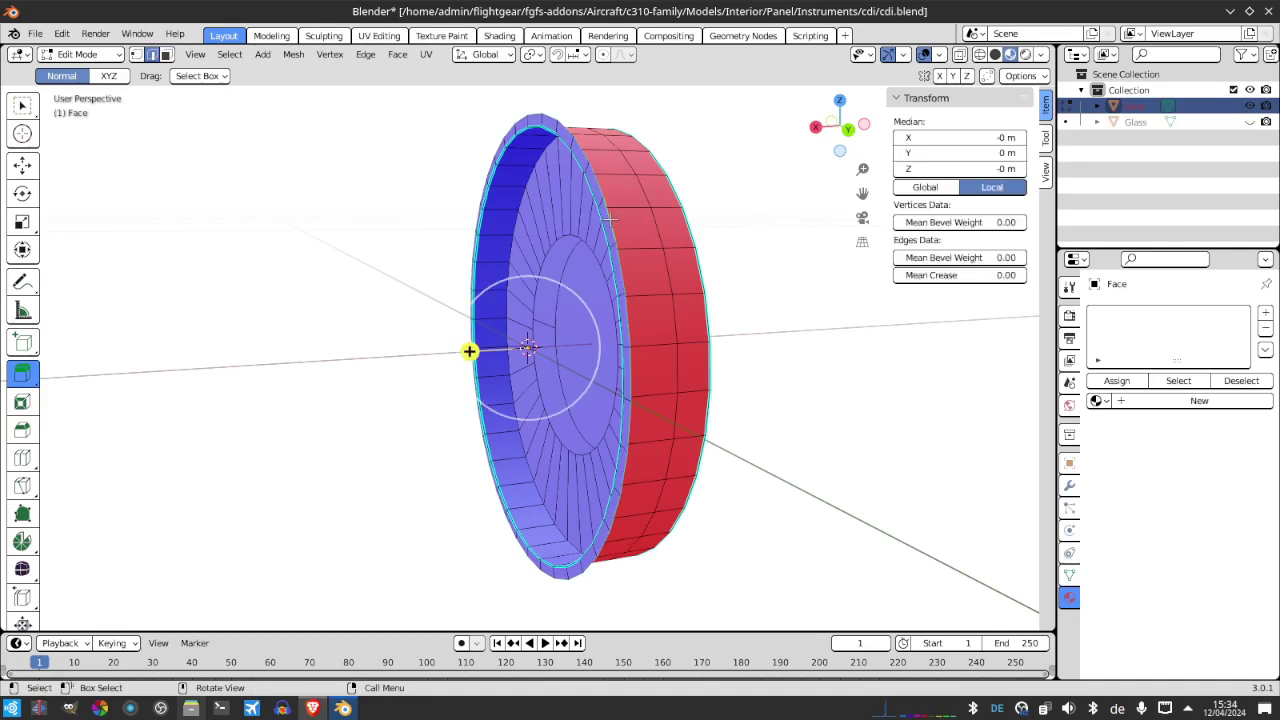
Try to extrude the rim's outer edge loop with the Normal option of Extrude Region and undo it
{"action": "left_click", "coordinate": [28, 105]}
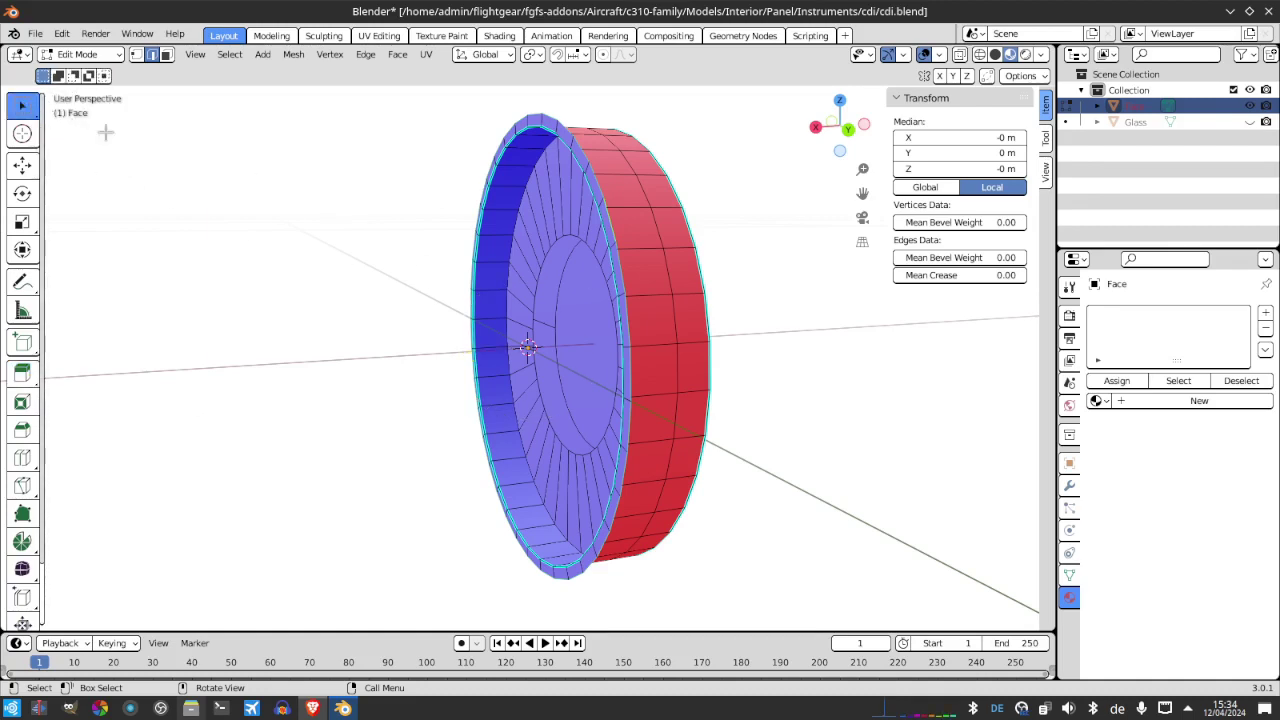
{"action": "left_click", "coordinate": [22, 371]}
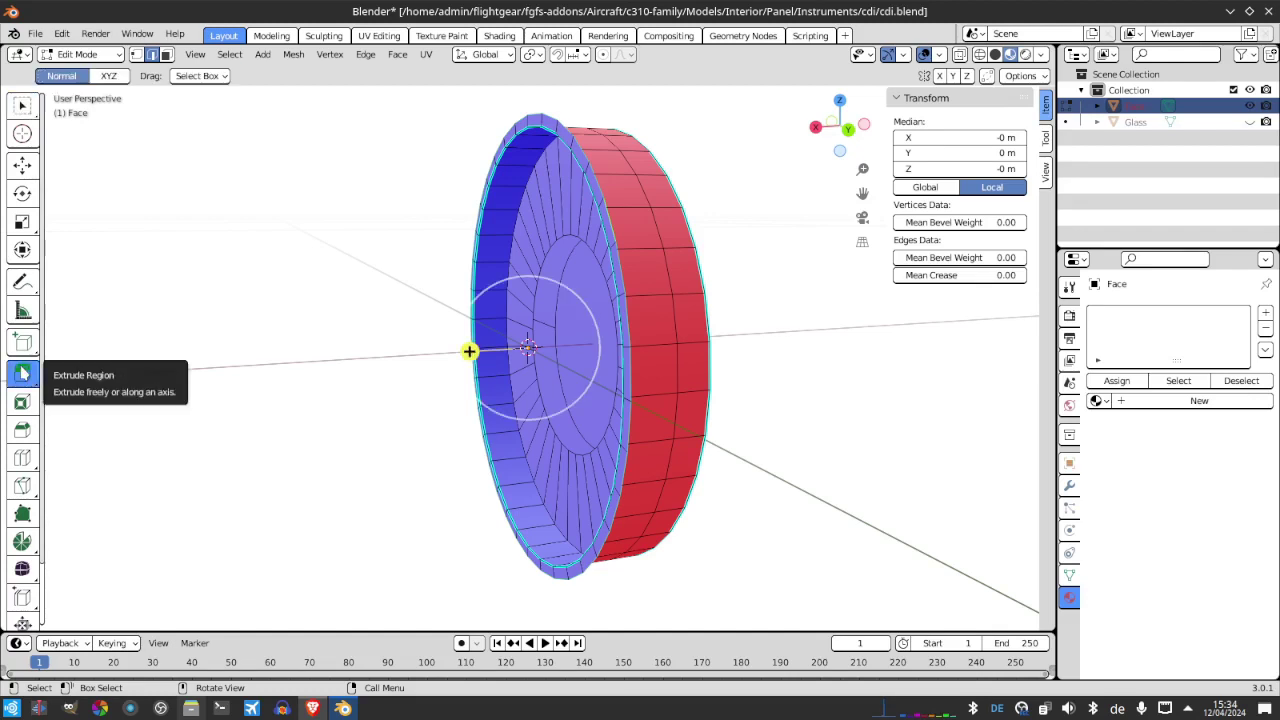
{"action": "left_click_drag", "start_coordinate": [471, 351], "coordinate": [471, 417]}
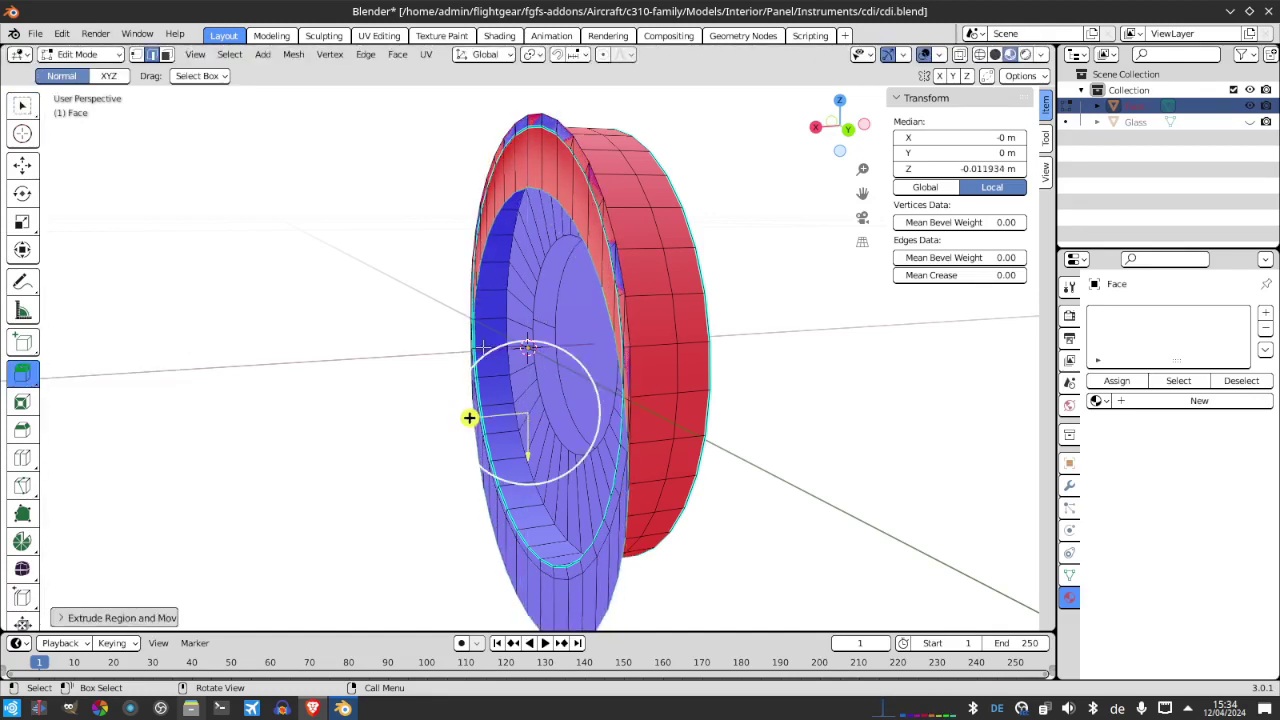
{"action": "key", "text": "ctrl+z"}
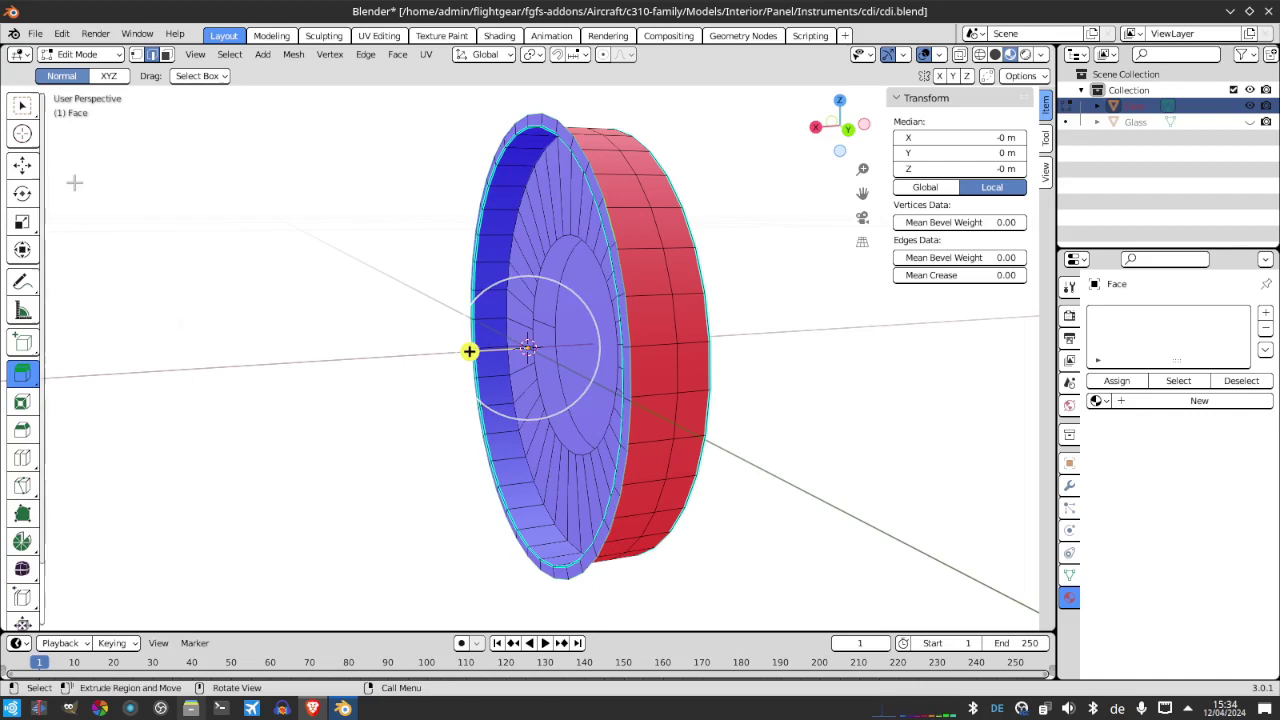
Extrude the rim's outer edge loop backward with the XYZ option, setting the X move to -0.018 m
{"action": "left_click", "coordinate": [108, 76]}
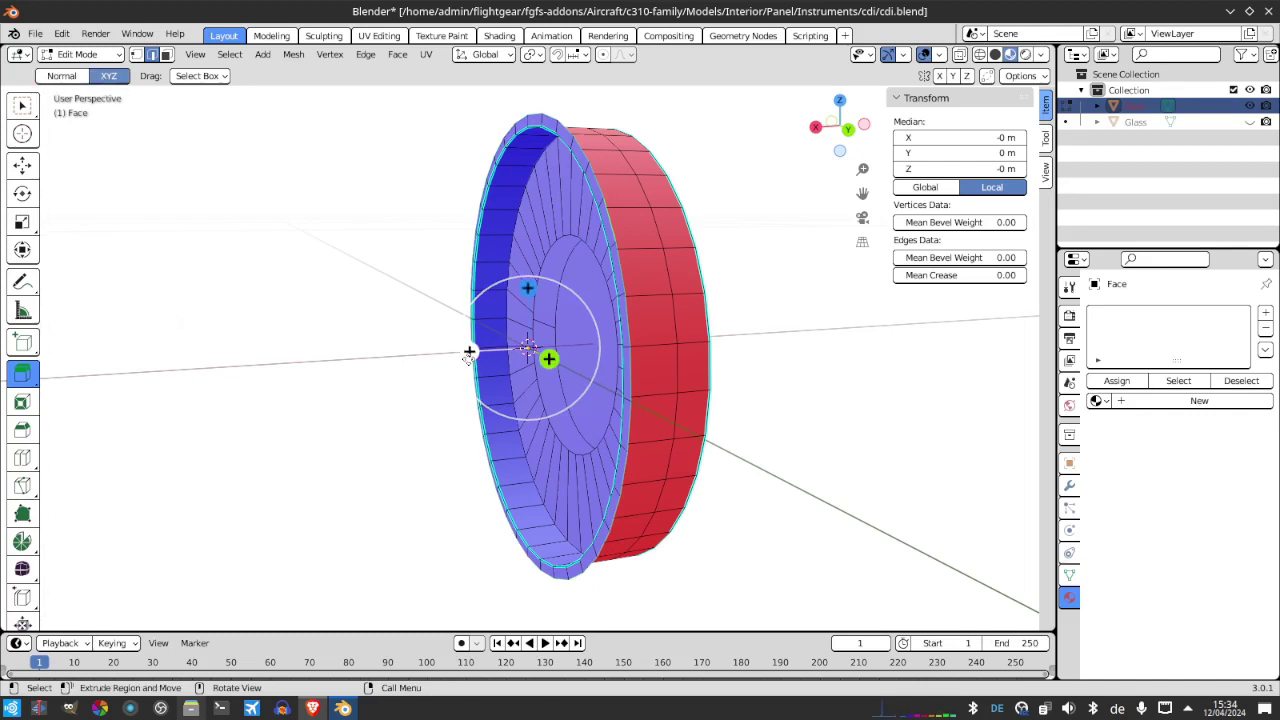
{"action": "left_click_drag", "start_coordinate": [469, 352], "coordinate": [563, 346]}
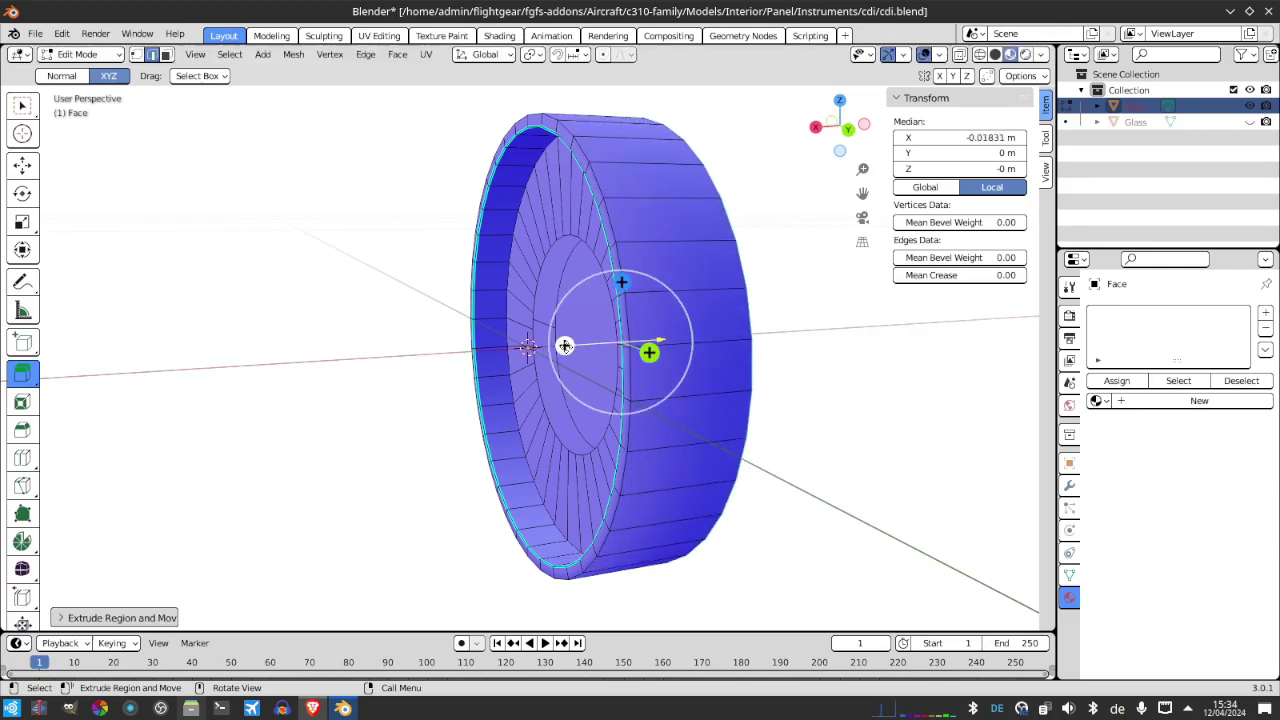
{"action": "left_click_drag", "start_coordinate": [840, 137], "coordinate": [838, 128]}
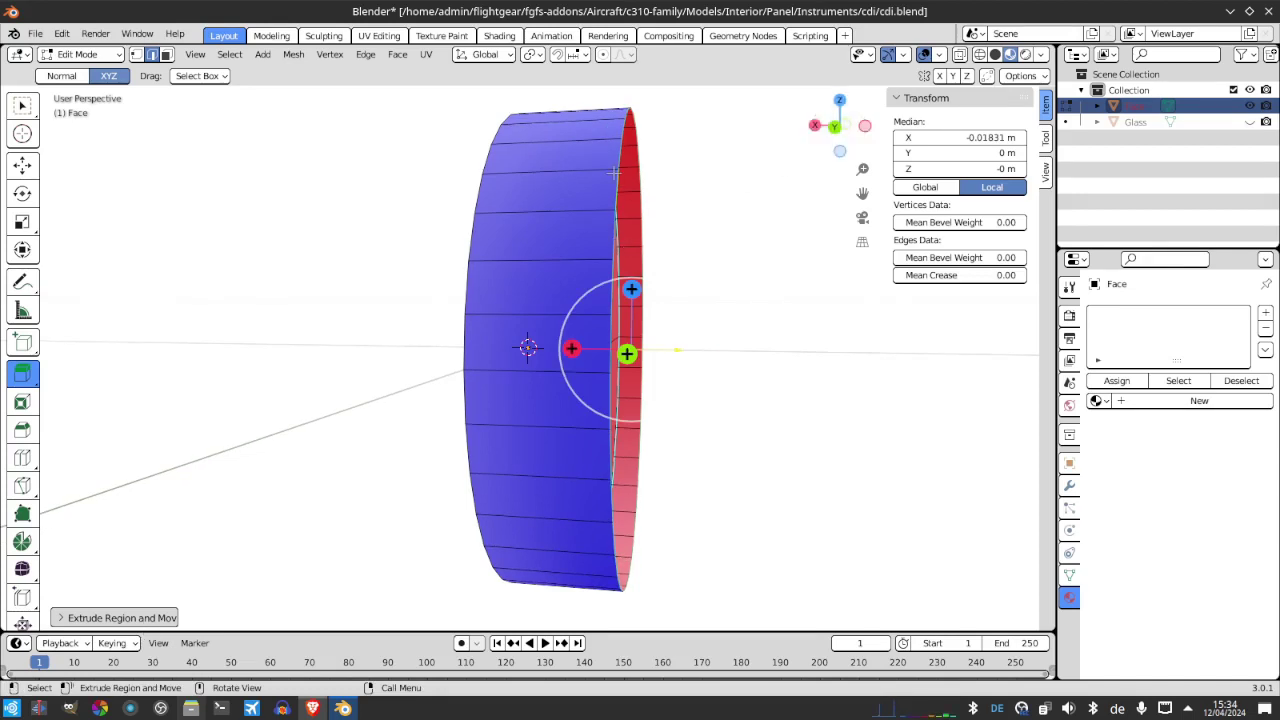
{"action": "left_click", "coordinate": [142, 619]}
{"action": "left_click", "coordinate": [212, 527]}
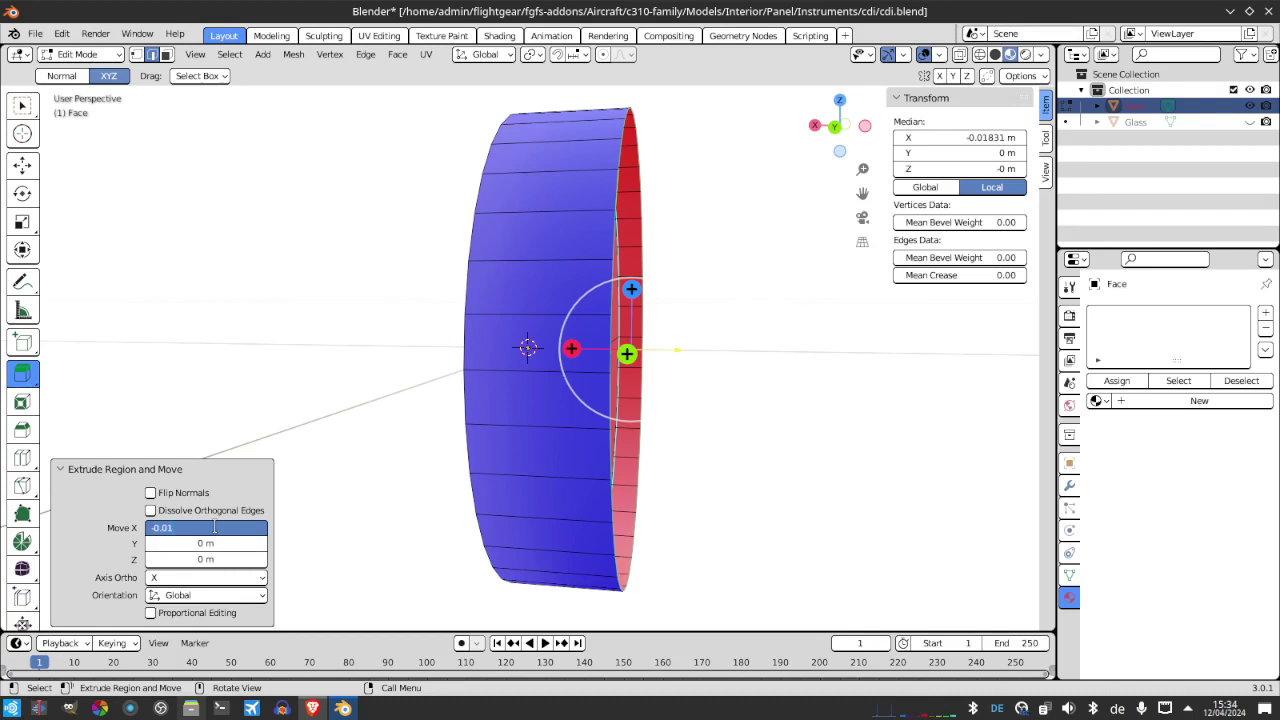
{"action": "key", "text": "Return"}
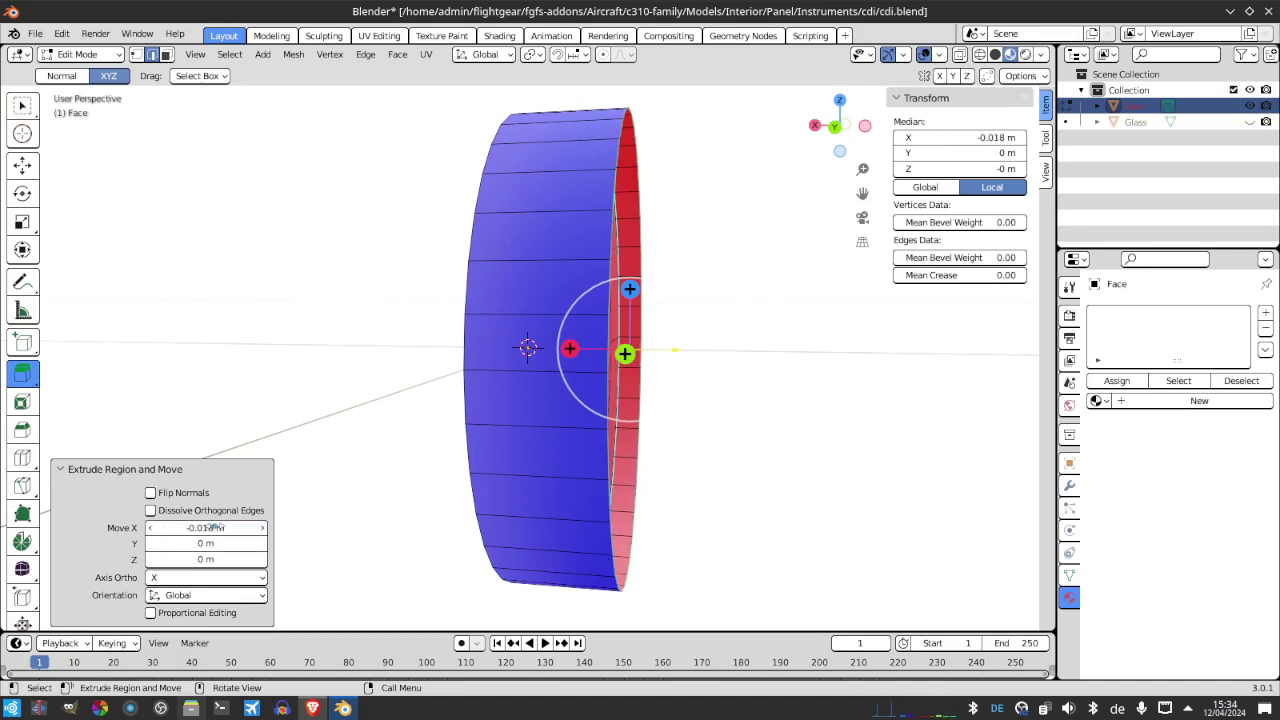
Fill the open rear edge loop of the outer wall with a face and check the mesh from the front
{"action": "key", "text": "shift+n"}
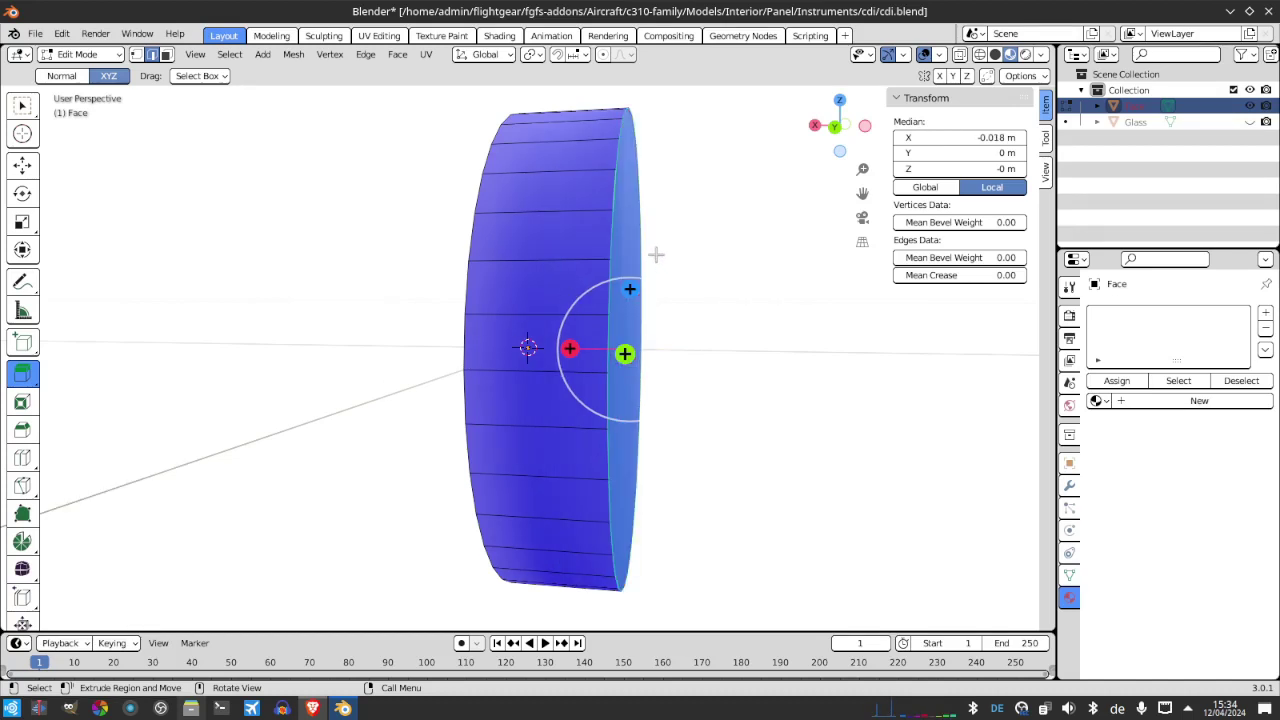
{"action": "left_click_drag", "start_coordinate": [834, 124], "coordinate": [562, 312]}
{"action": "left_click_drag", "start_coordinate": [838, 126], "coordinate": [920, 178]}
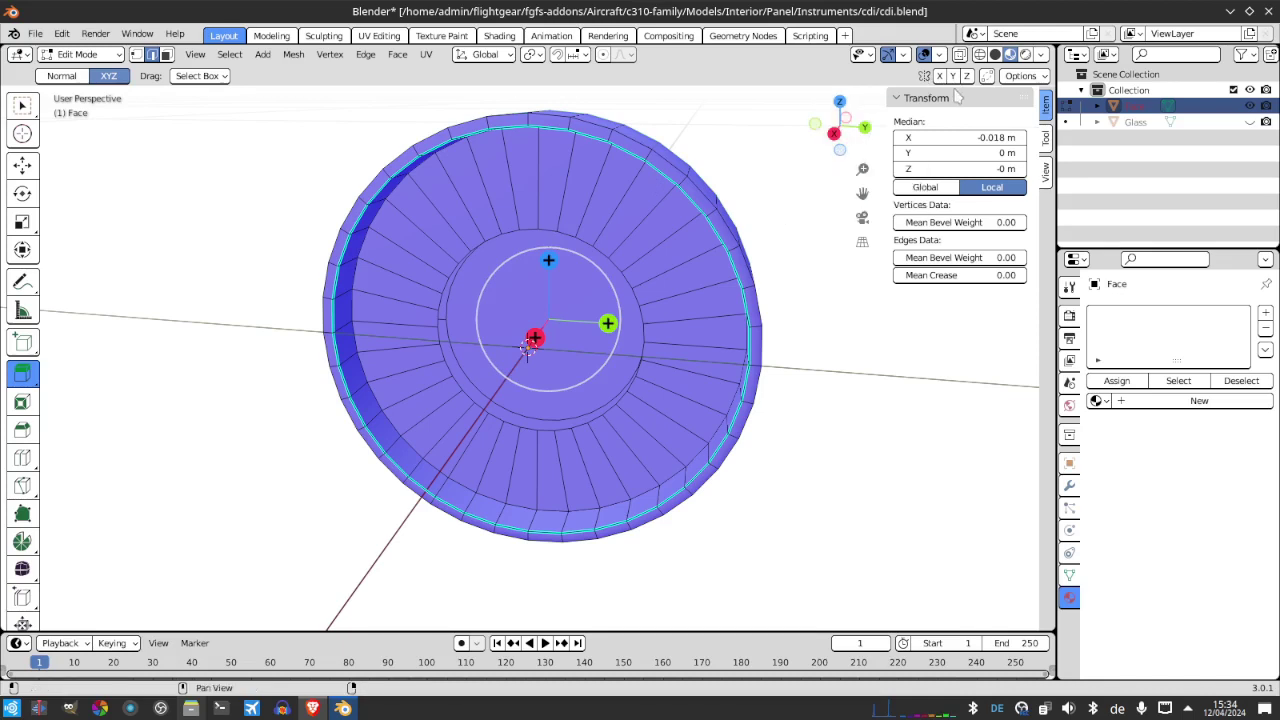
Turn off the Face Orientation overlay and return Face to Object Mode
{"action": "left_click", "coordinate": [1021, 77]}
{"action": "left_click", "coordinate": [1022, 78]}
{"action": "left_click", "coordinate": [940, 56]}
{"action": "left_click", "coordinate": [904, 55]}
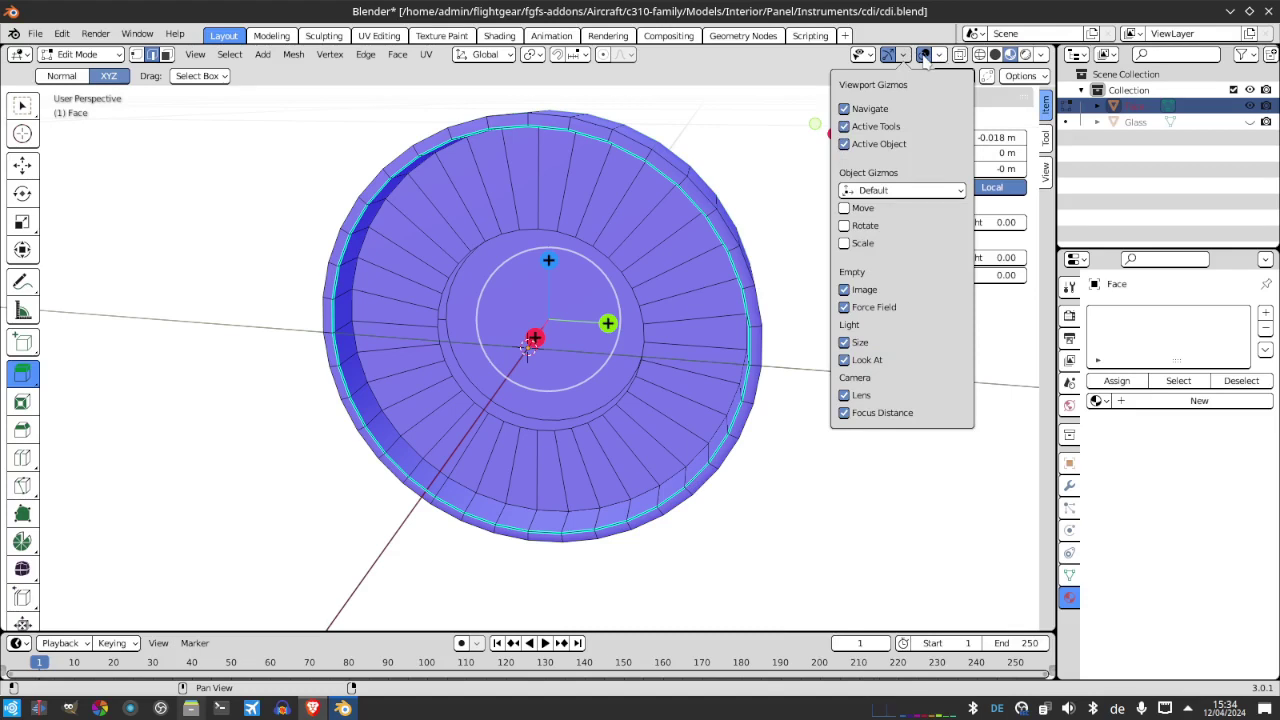
{"action": "left_click", "coordinate": [940, 56]}
{"action": "left_click", "coordinate": [904, 55]}
{"action": "left_click", "coordinate": [940, 56]}
{"action": "left_click", "coordinate": [940, 56]}
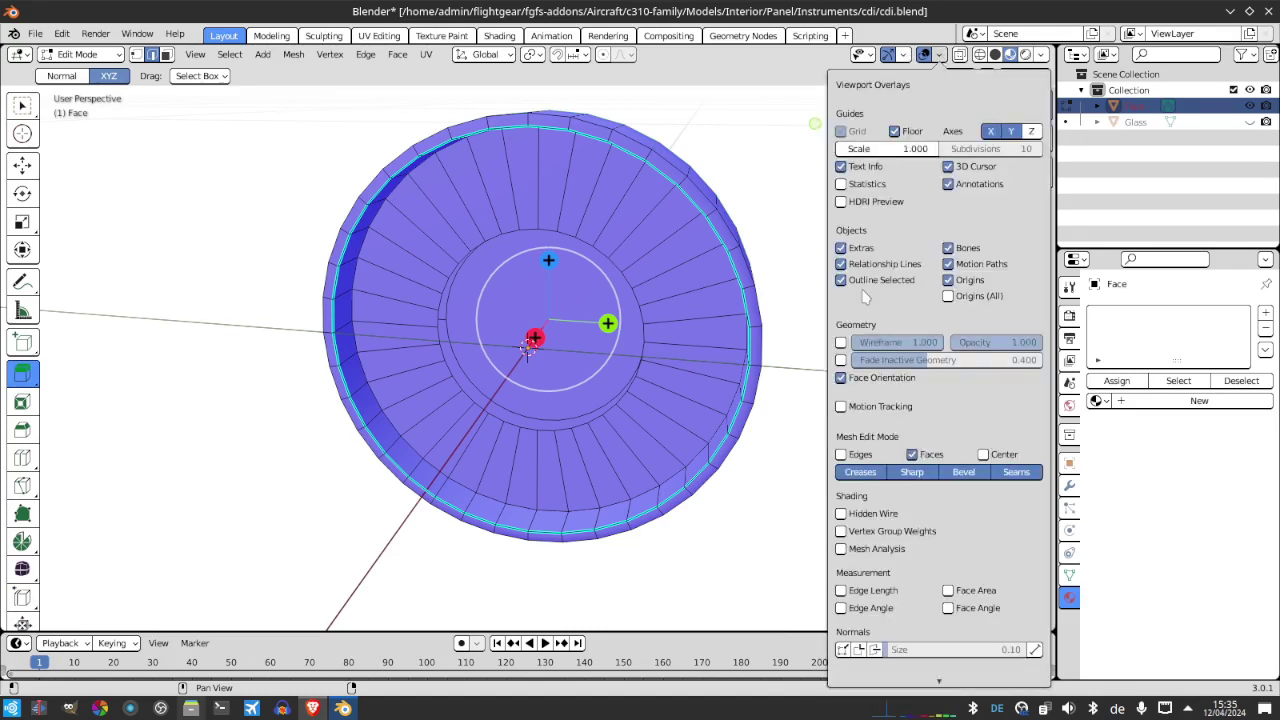
{"action": "left_click", "coordinate": [841, 378]}
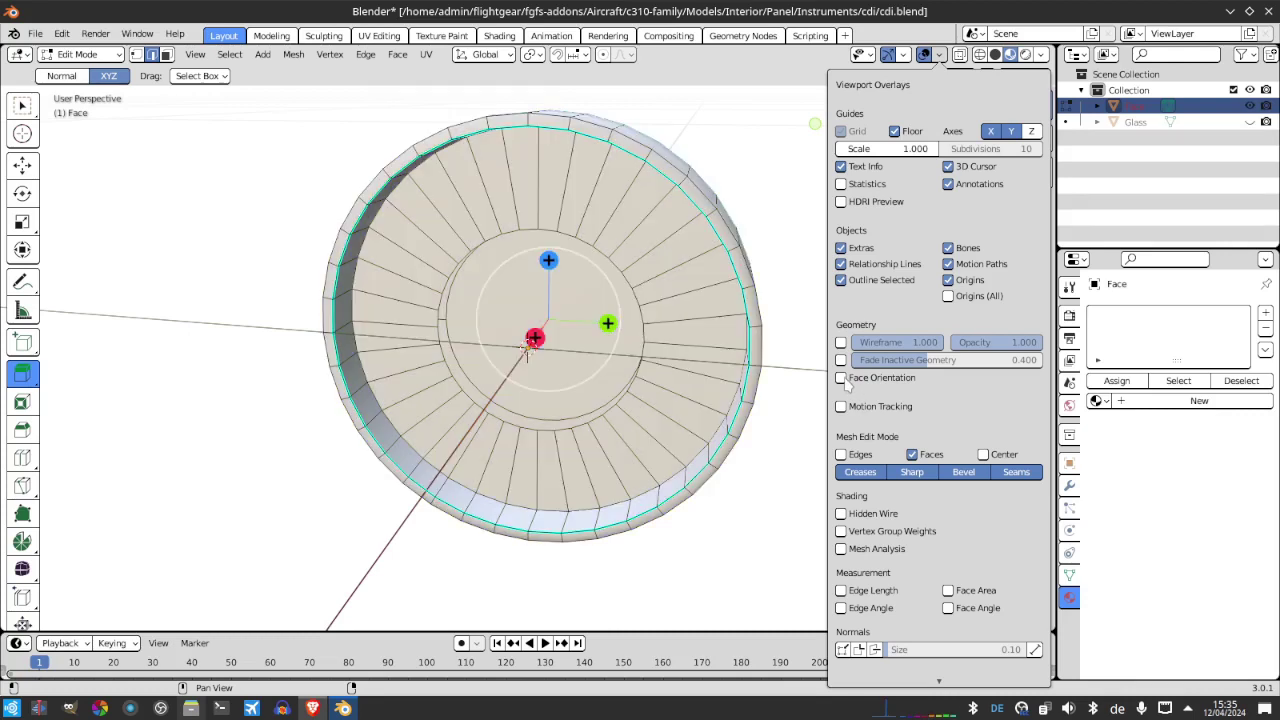
{"action": "key", "text": "Tab"}
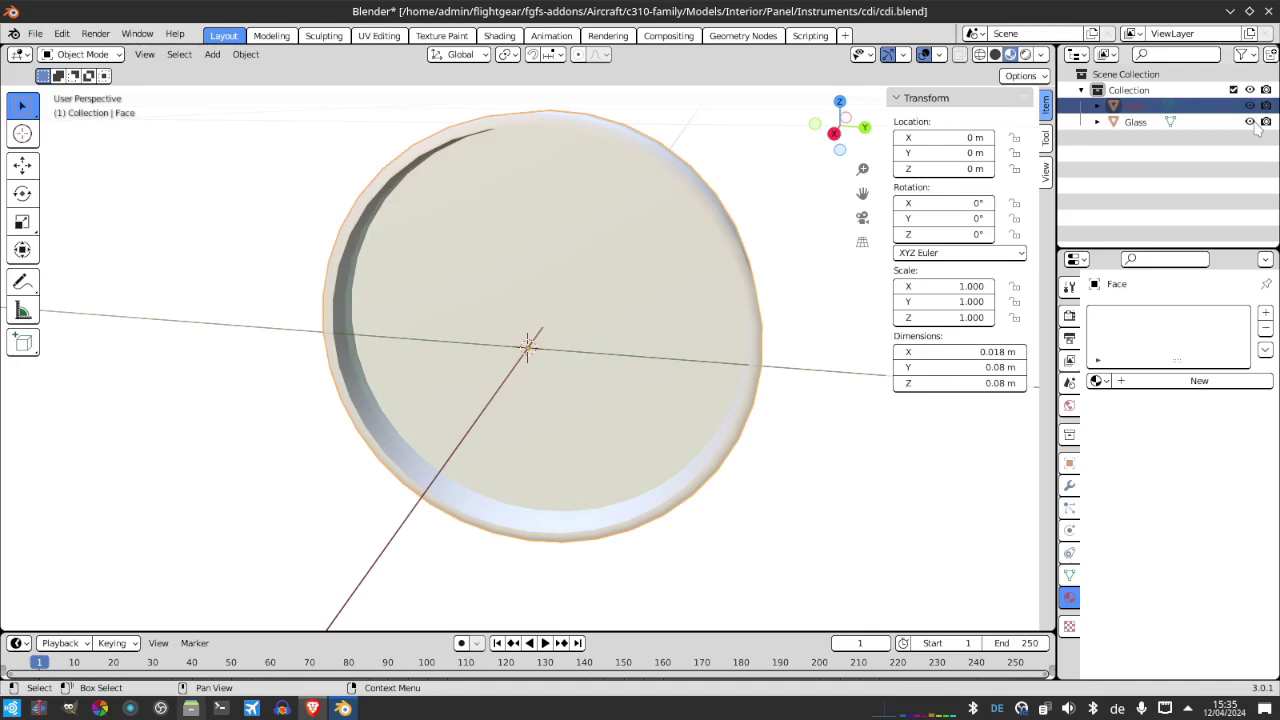
Examine the face orientation with Glass shown in solid and material preview shading, and hide the overlay and Glass again
{"action": "left_click", "coordinate": [940, 56]}
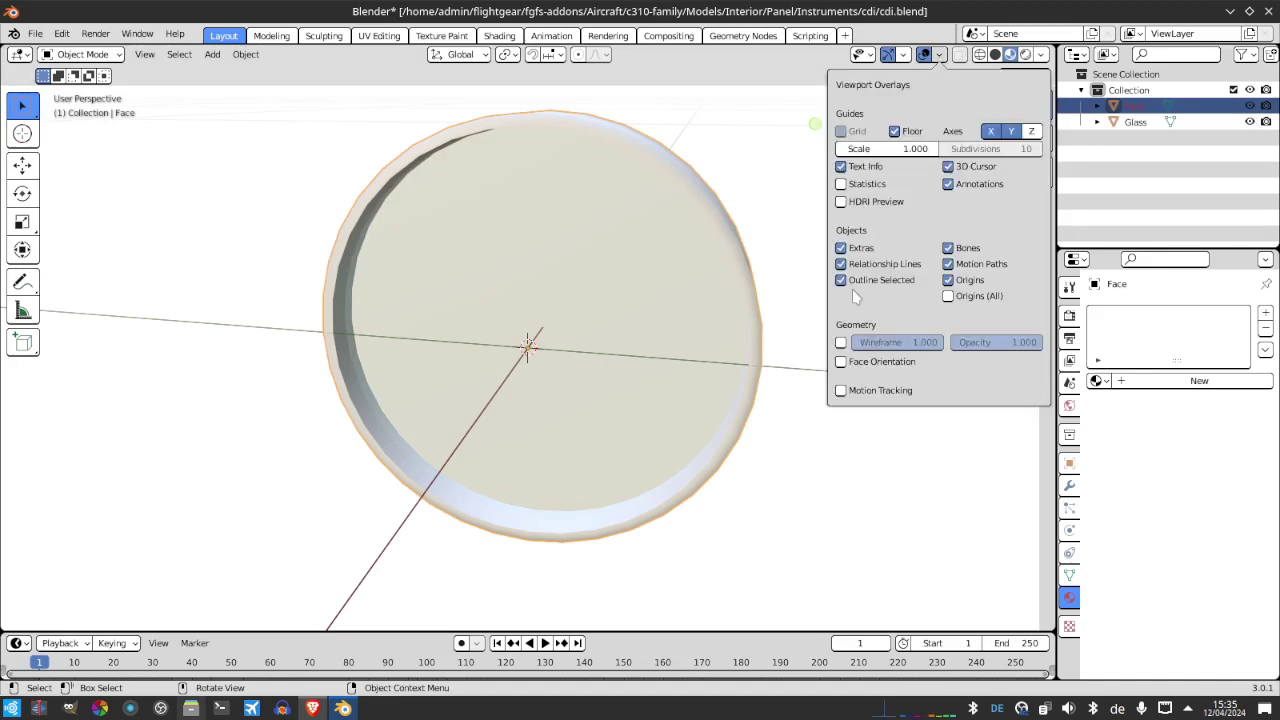
{"action": "left_click", "coordinate": [841, 361]}
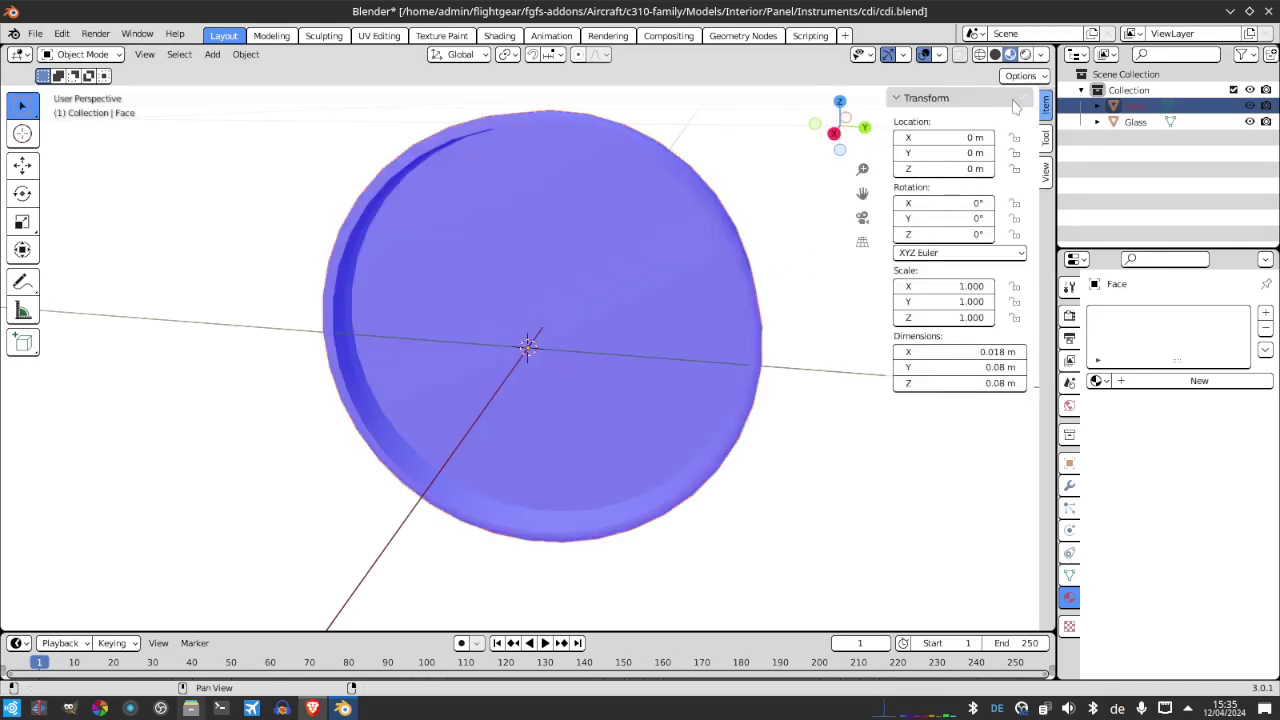
{"action": "left_click", "coordinate": [1010, 55]}
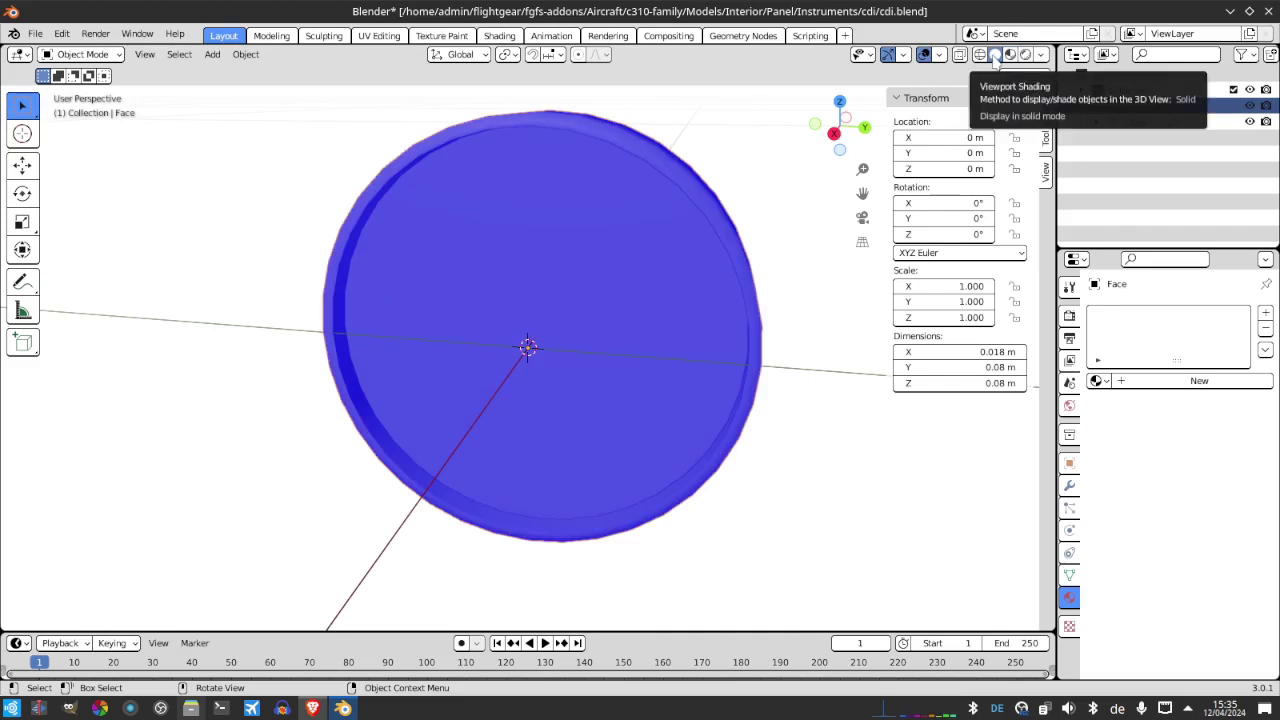
{"action": "left_click", "coordinate": [1010, 55]}
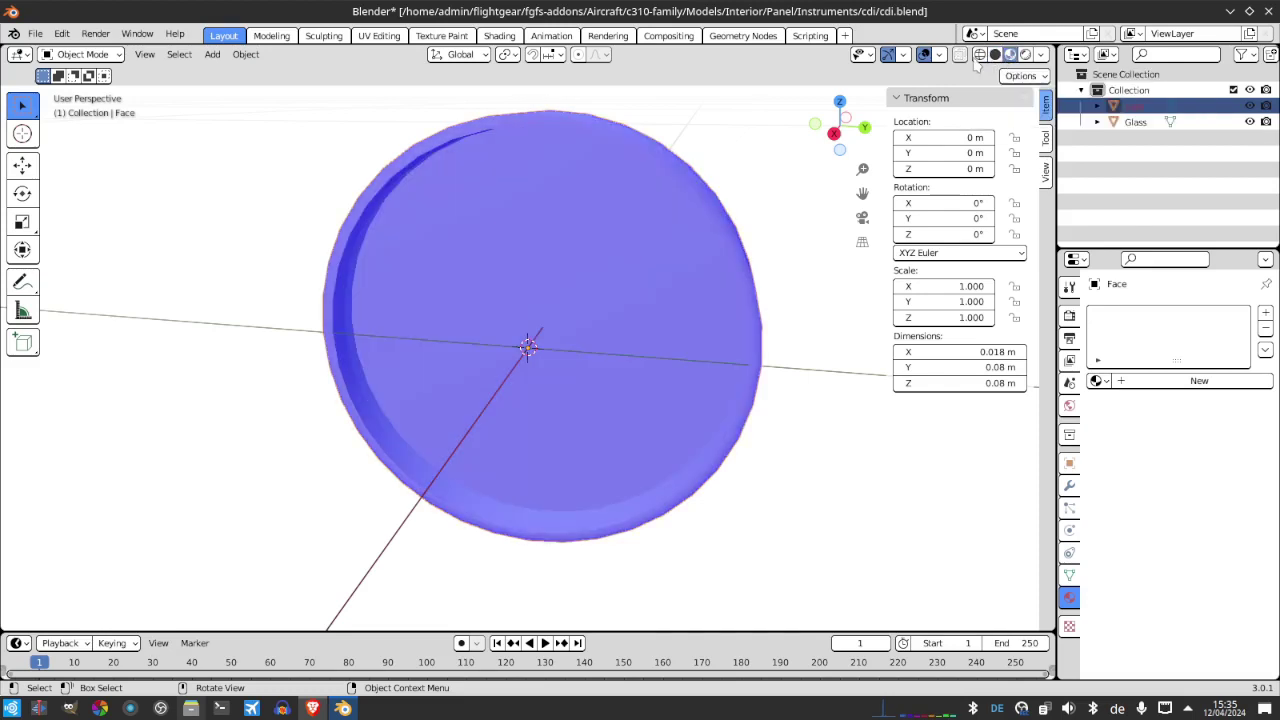
{"action": "left_click", "coordinate": [940, 56]}
{"action": "left_click", "coordinate": [841, 361]}
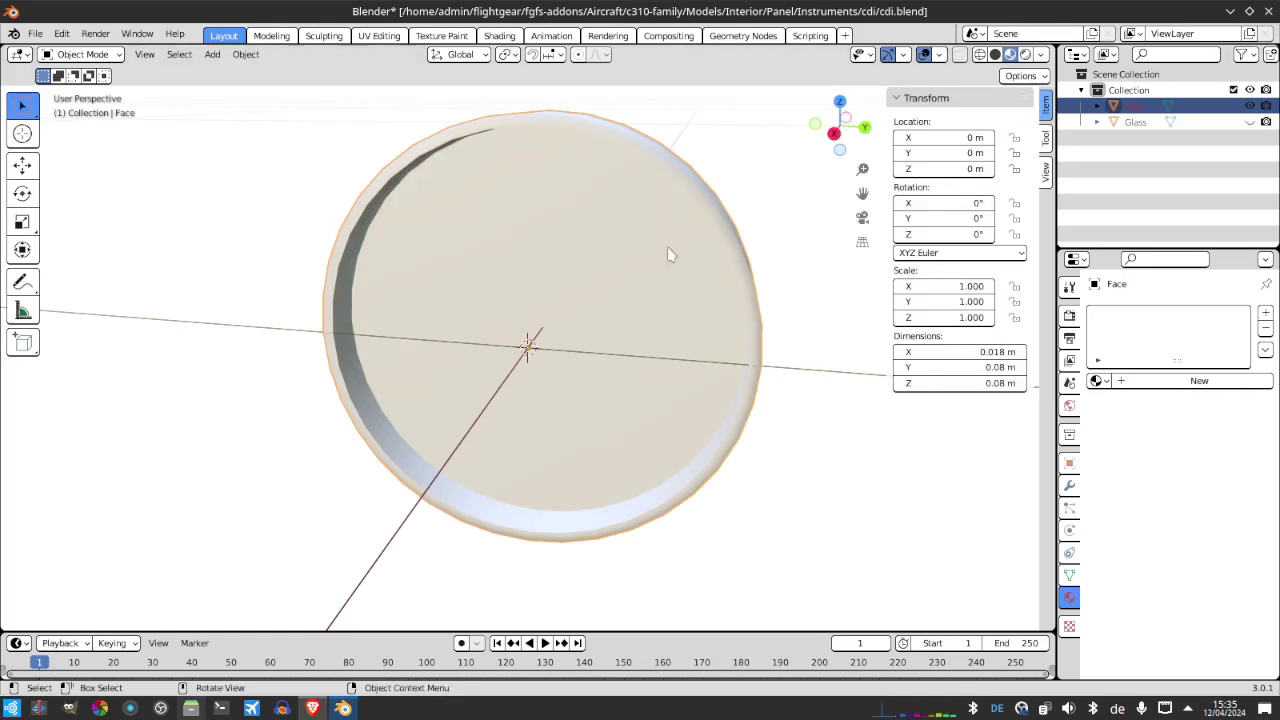
Separate the outer wall faces and the rear face from Face into their own object and return to Object Mode
{"action": "key", "text": "Tab"}
{"action": "key", "text": "Tab"}
{"action": "left_click_drag", "start_coordinate": [840, 125], "coordinate": [623, 283]}
{"action": "key", "text": "Tab"}
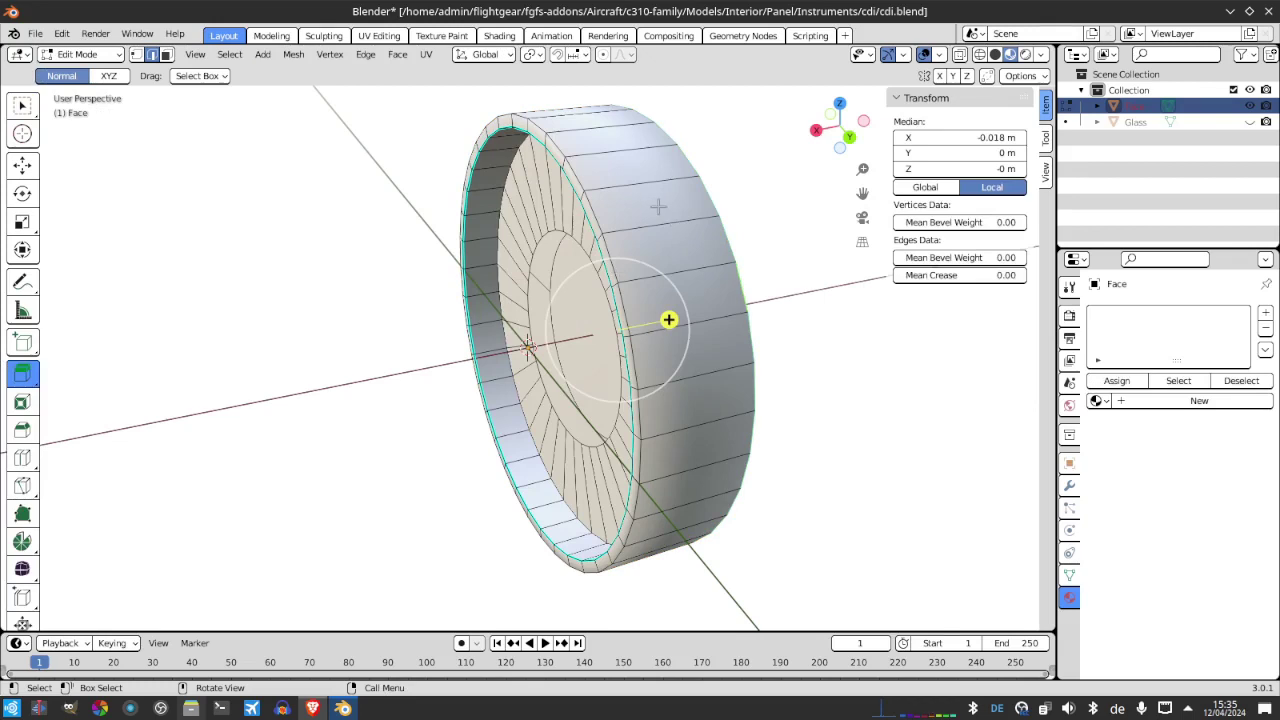
{"action": "left_click", "coordinate": [665, 235]}
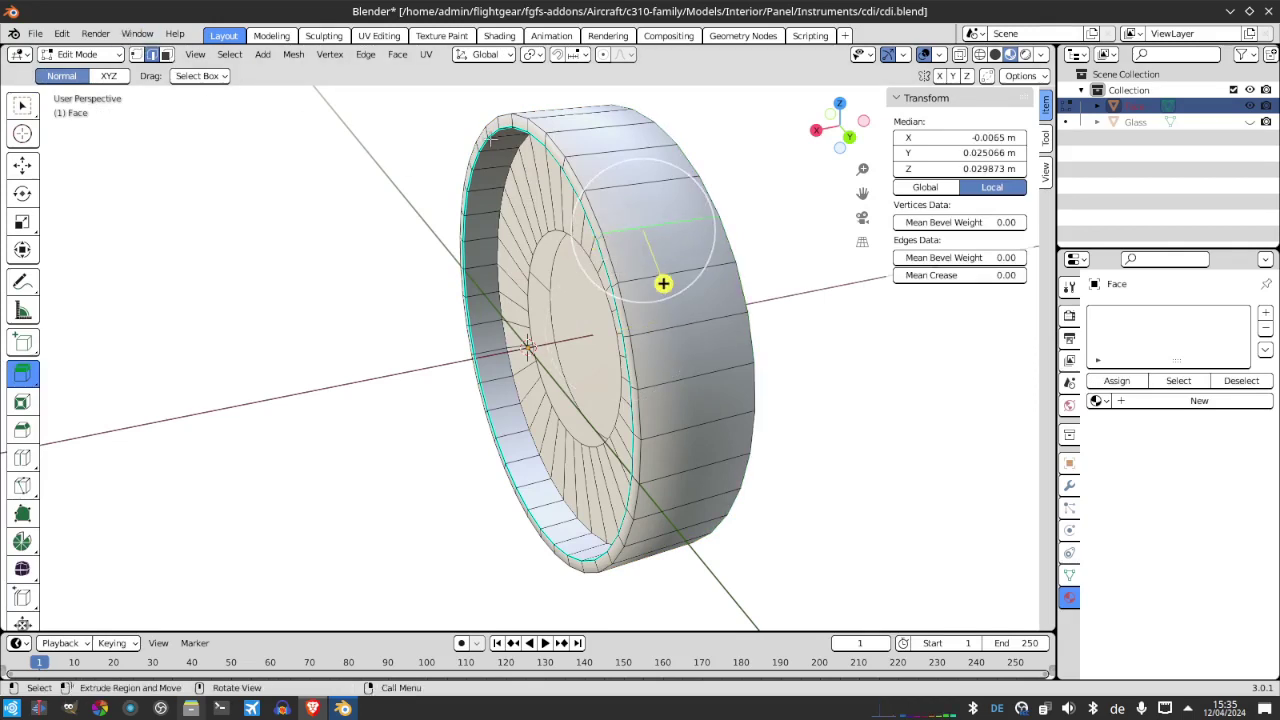
{"action": "key", "text": "3"}
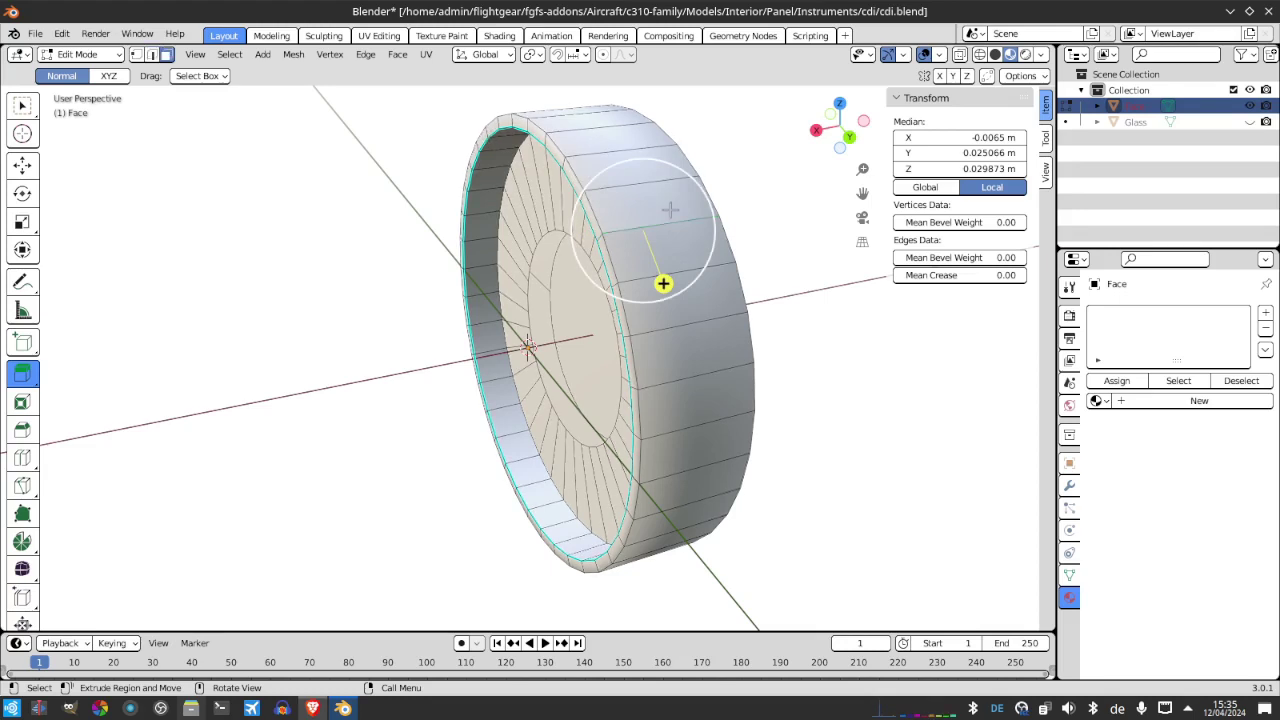
{"action": "middle_click_drag", "start_coordinate": [667, 259], "coordinate": [650, 262]}
{"action": "left_click", "coordinate": [650, 262], "text": "alt"}
{"action": "mouse_move", "coordinate": [840, 128]}
{"action": "left_mouse_down"}
{"action": "mouse_move", "coordinate": [858, 130]}
{"action": "mouse_move", "coordinate": [838, 138]}
{"action": "left_mouse_up"}
{"action": "left_click", "coordinate": [636, 285], "text": "shift"}
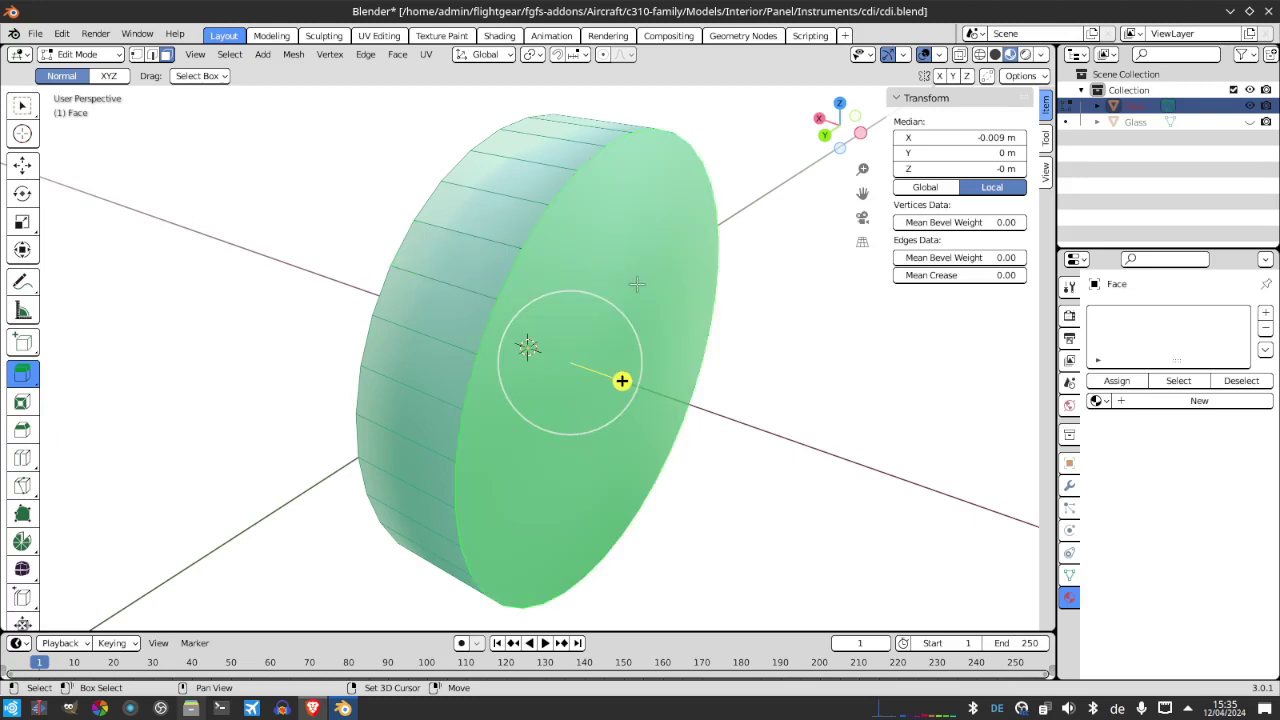
{"action": "key", "text": "p"}
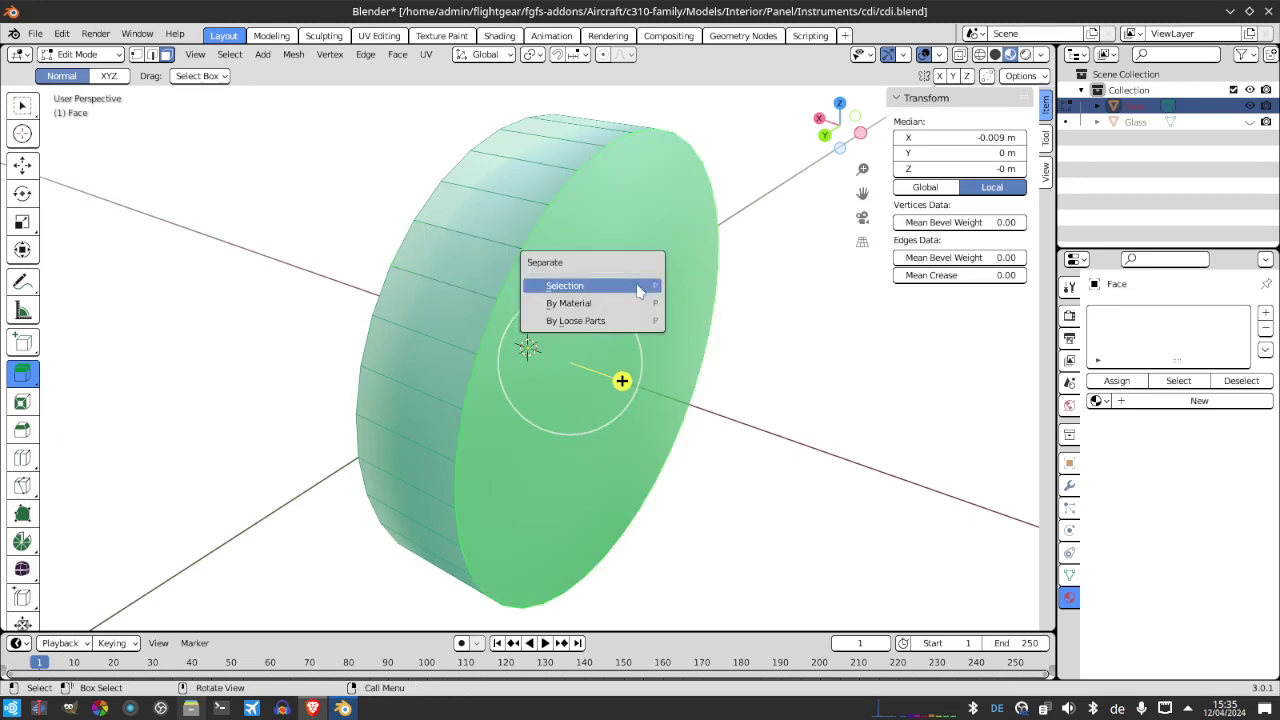
{"action": "left_click", "coordinate": [638, 289]}
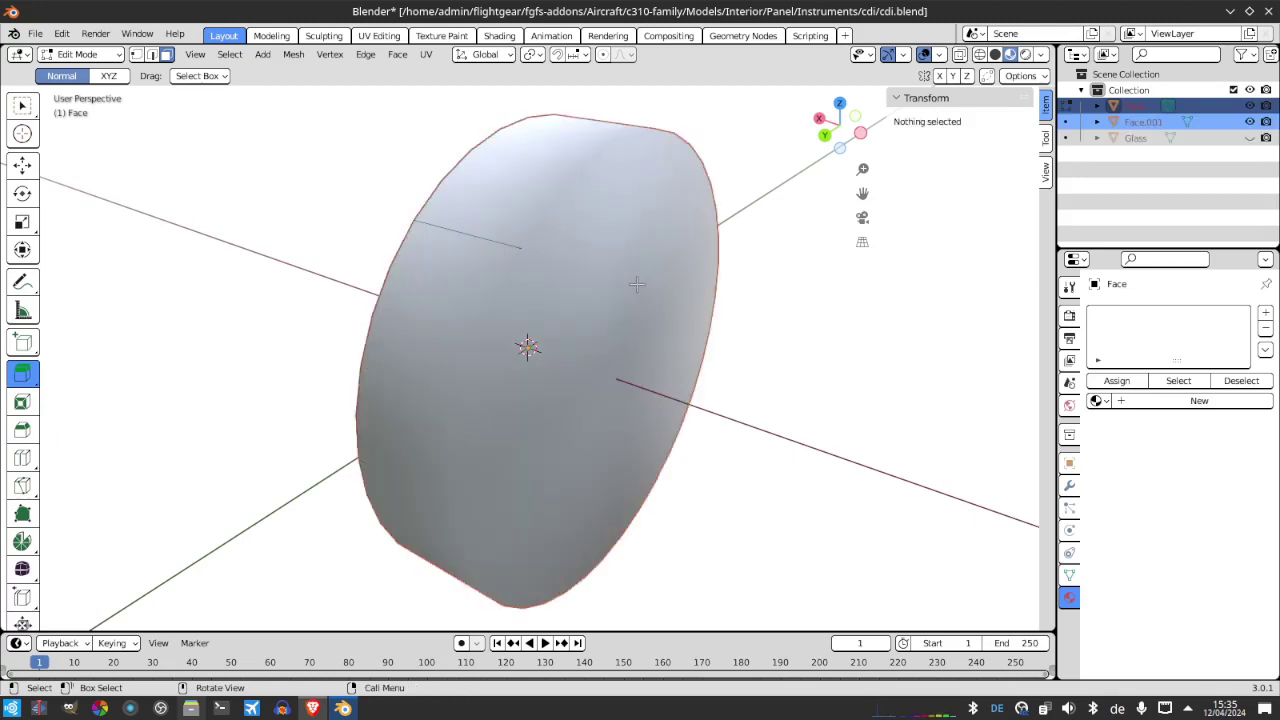
{"action": "key", "text": "Tab"}
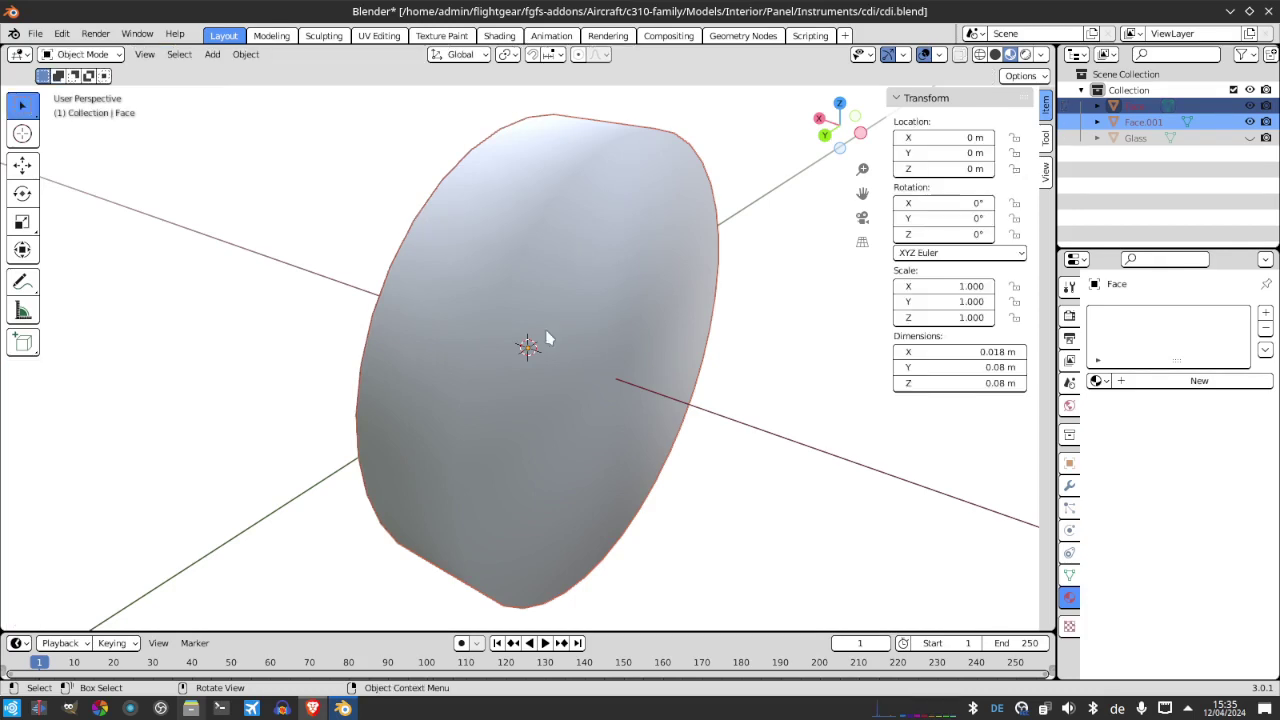
Rebuild the outer wall as a separate object by extruding its front edge loop backward with an X move of -0.018 m
{"action": "left_click", "coordinate": [603, 281]}
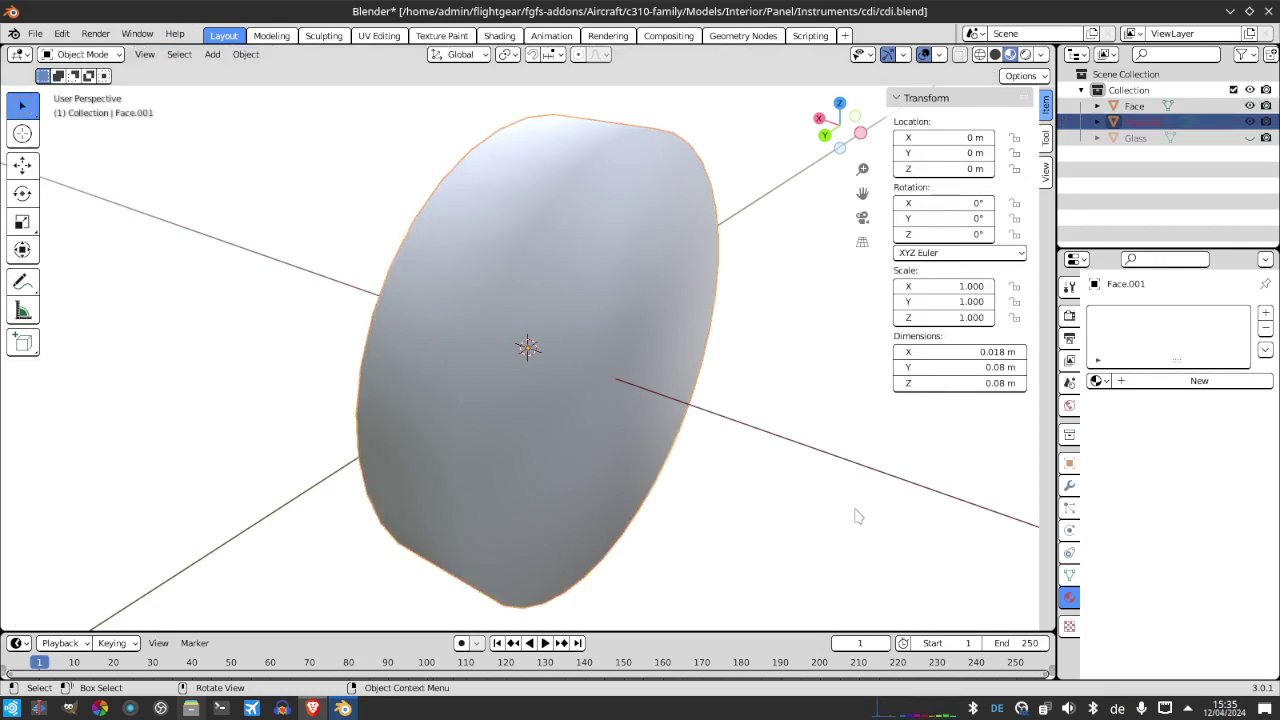
{"action": "left_click", "coordinate": [1069, 575]}
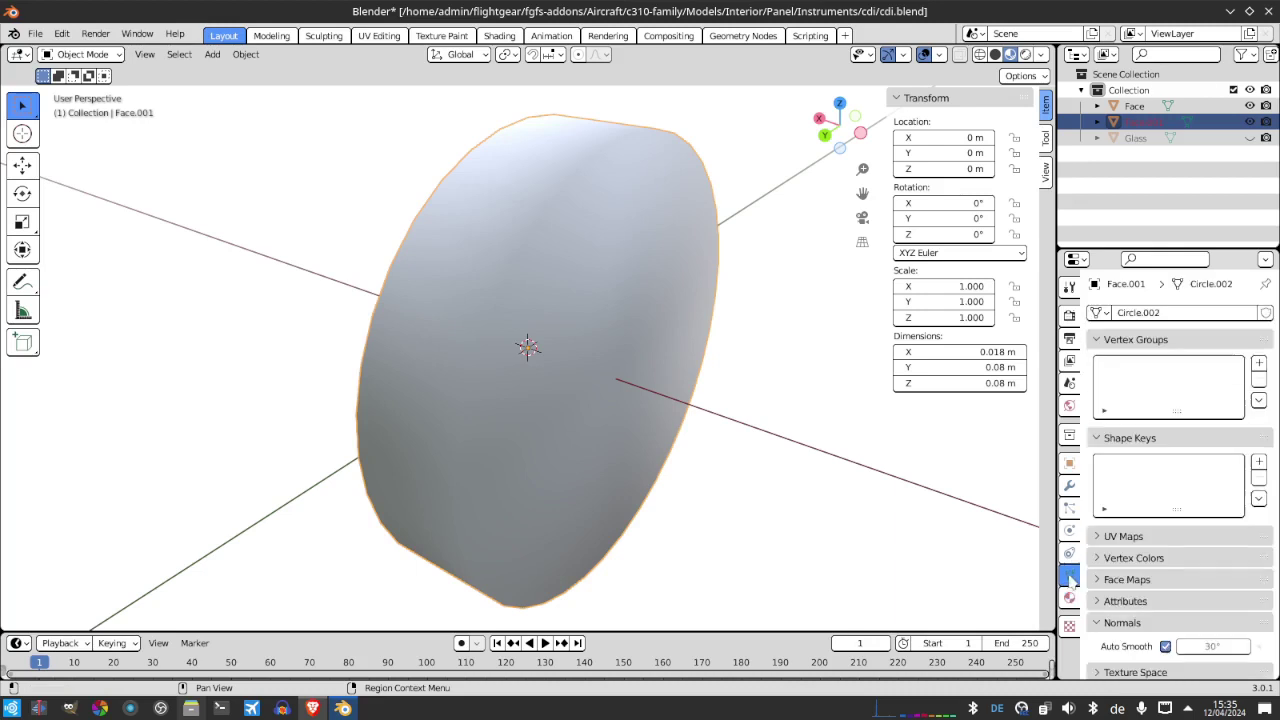
{"action": "left_click", "coordinate": [1069, 466]}
{"action": "key", "text": "Tab"}
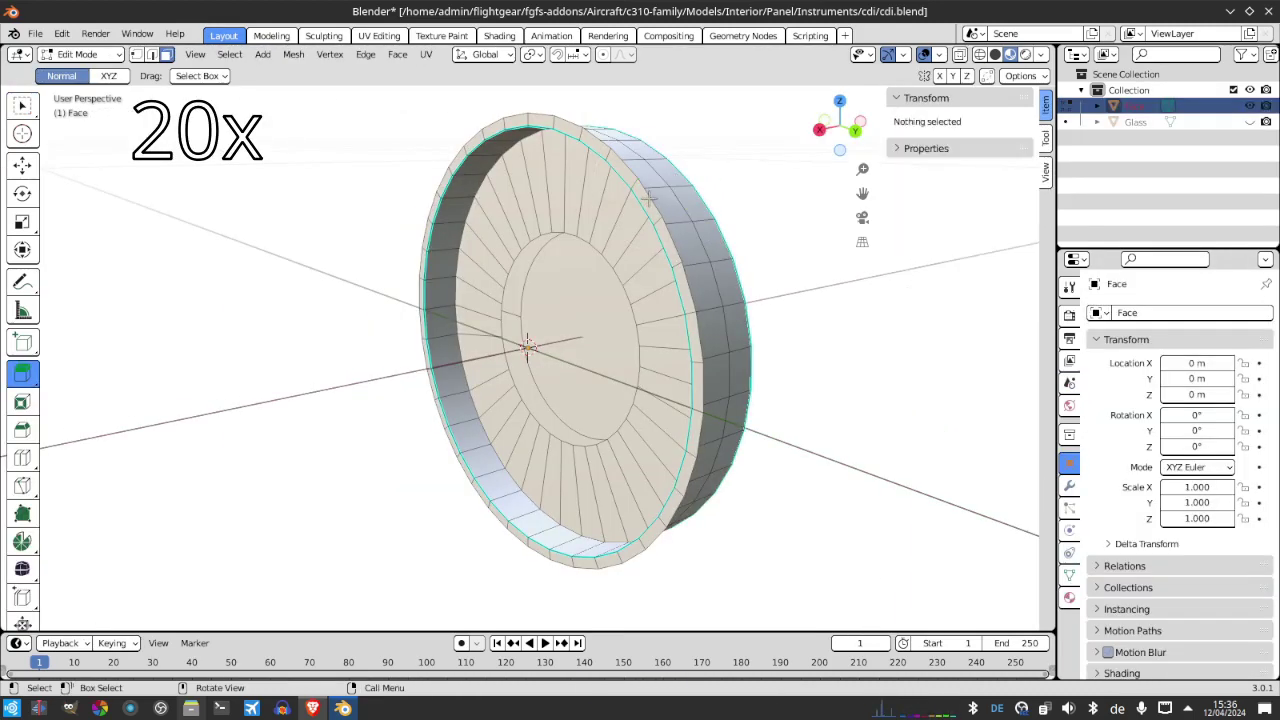
{"action": "left_click", "coordinate": [1069, 575]}
{"action": "left_click", "coordinate": [22, 372]}
{"action": "key", "text": "e"}
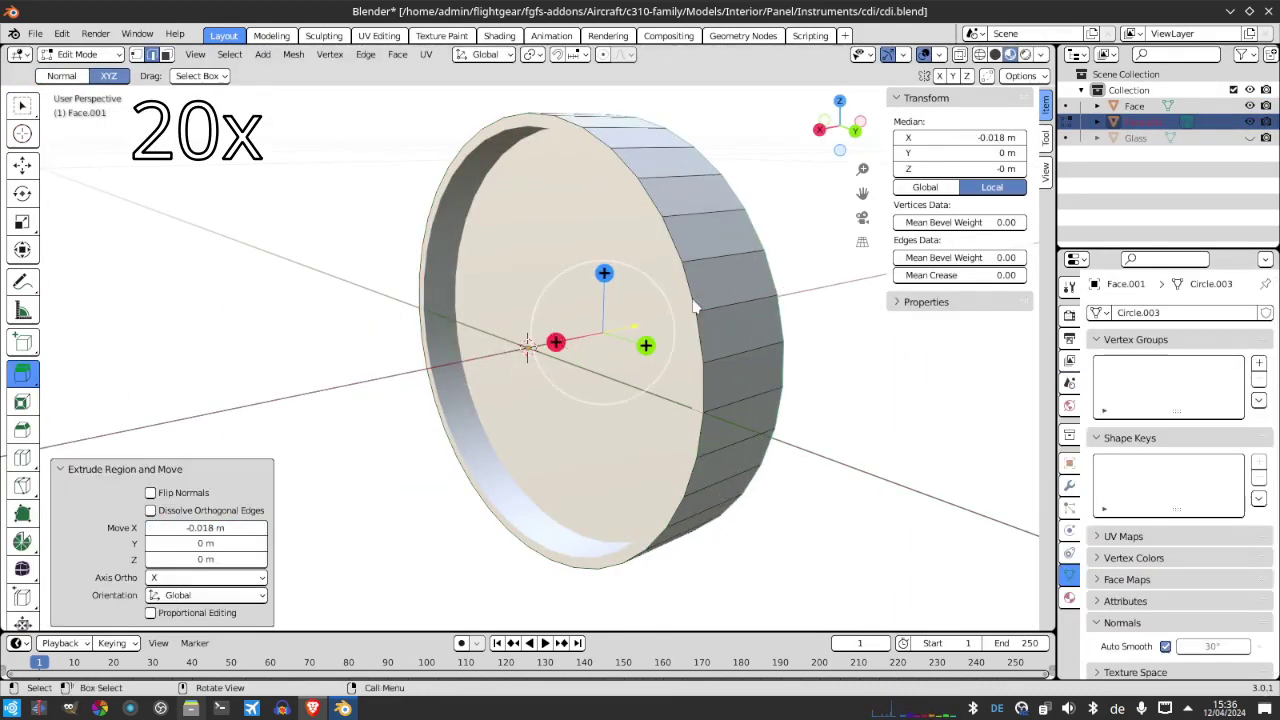
Close the rear edge loop of the rebuilt outer wall with a face and return to Object Mode
{"action": "middle_click_drag", "start_coordinate": [527, 345], "coordinate": [493, 514]}
{"action": "right_click", "coordinate": [493, 512]}
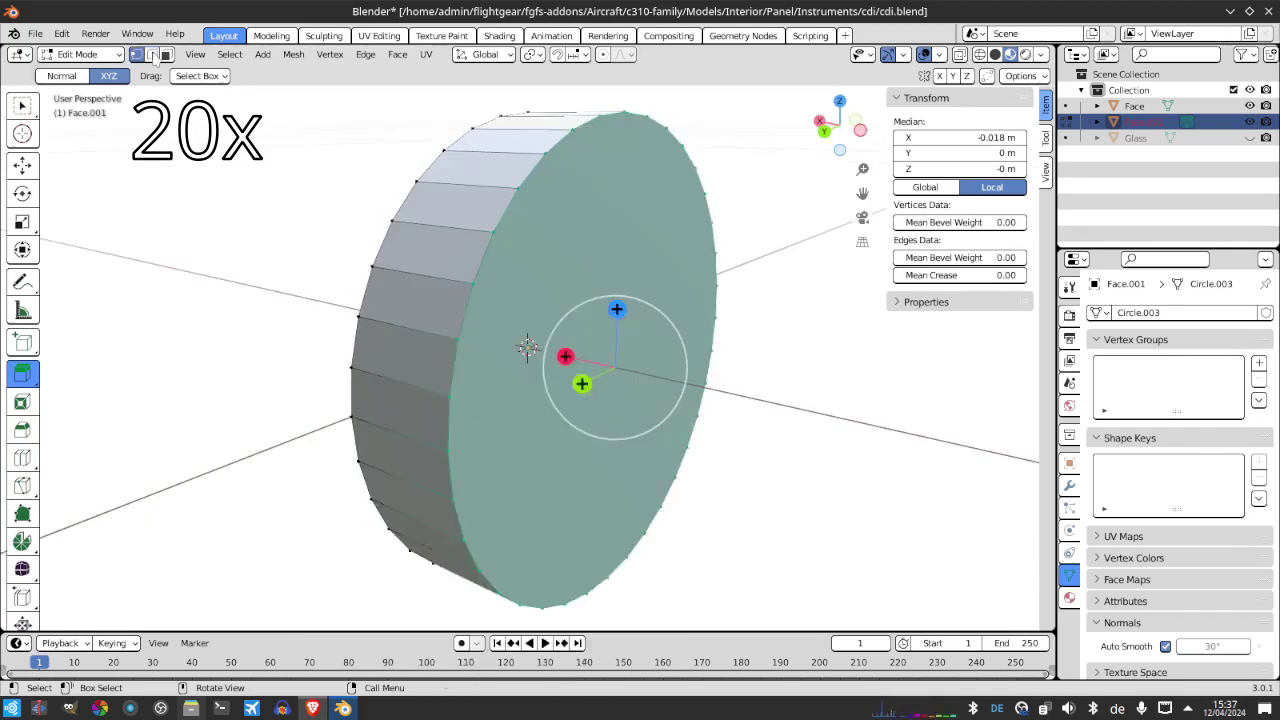
{"action": "right_click", "coordinate": [493, 512]}
{"action": "left_click", "coordinate": [488, 533]}
{"action": "key", "text": "Tab"}
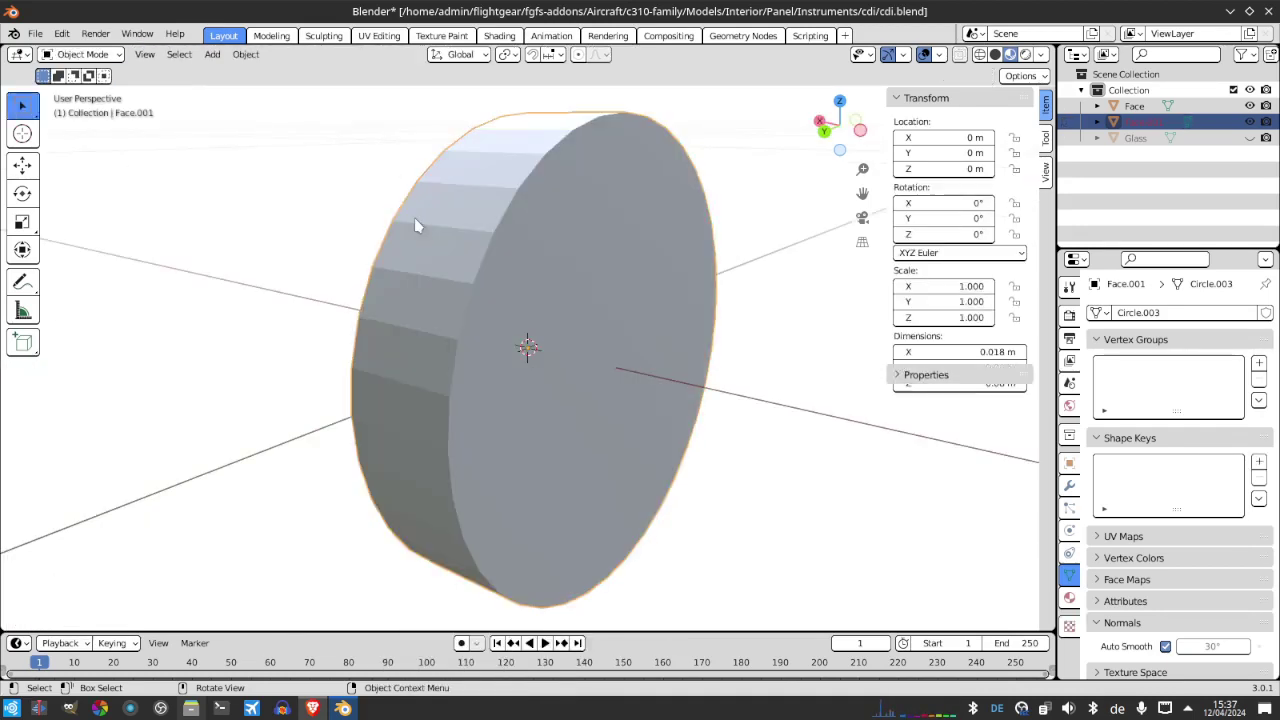
Shade the outer wall object smooth, compare it with Auto Smooth off and on, and save the file
{"action": "left_click", "coordinate": [245, 54]}
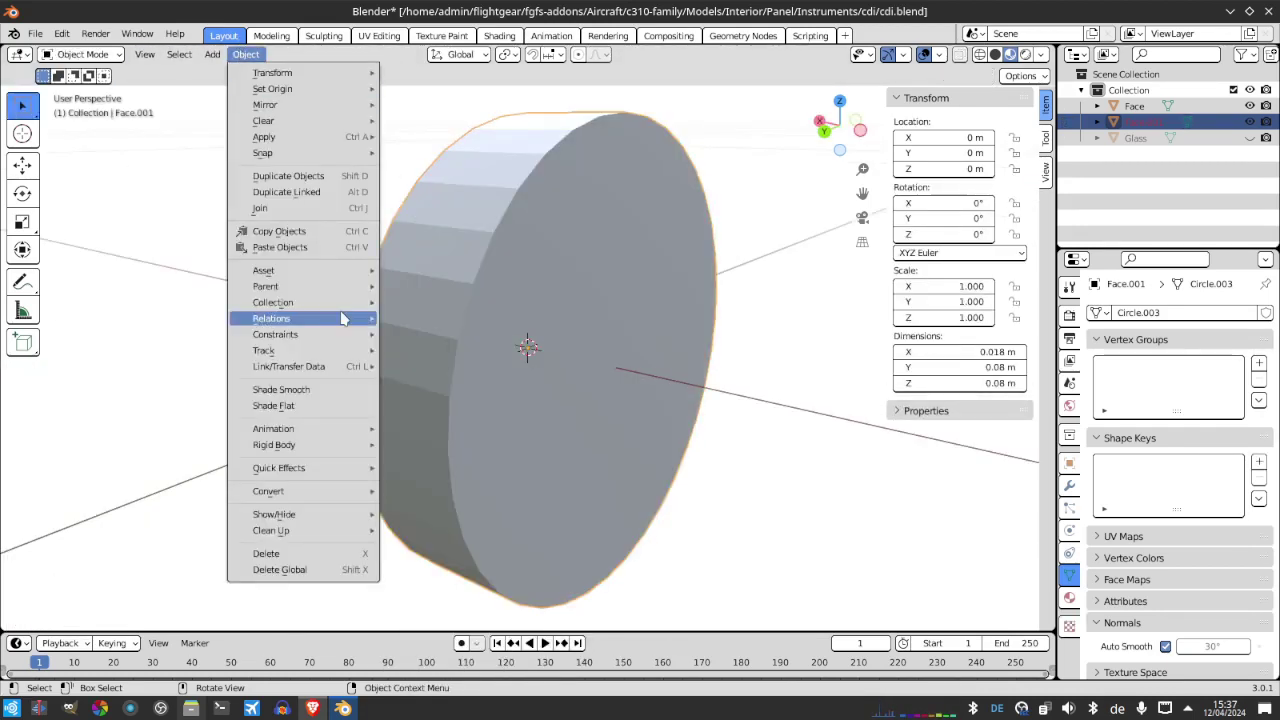
{"action": "left_click", "coordinate": [329, 391]}
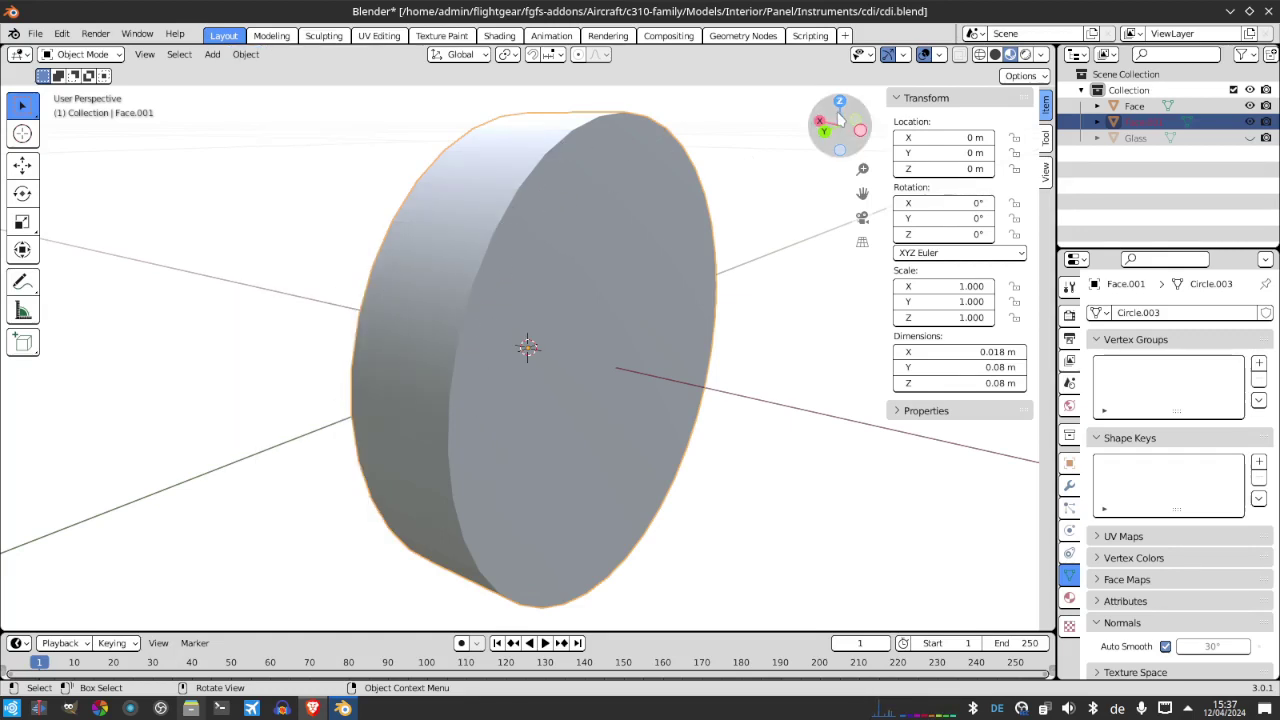
{"action": "left_click", "coordinate": [1164, 646]}
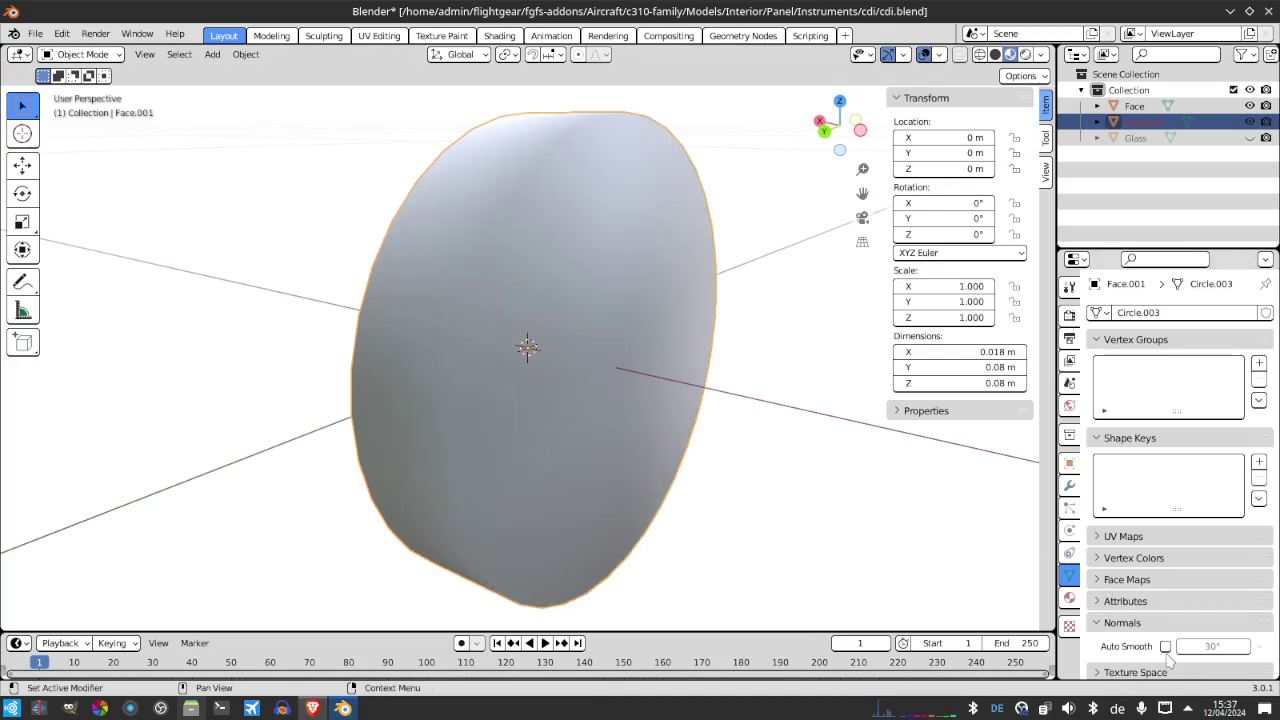
{"action": "left_click", "coordinate": [1165, 646]}
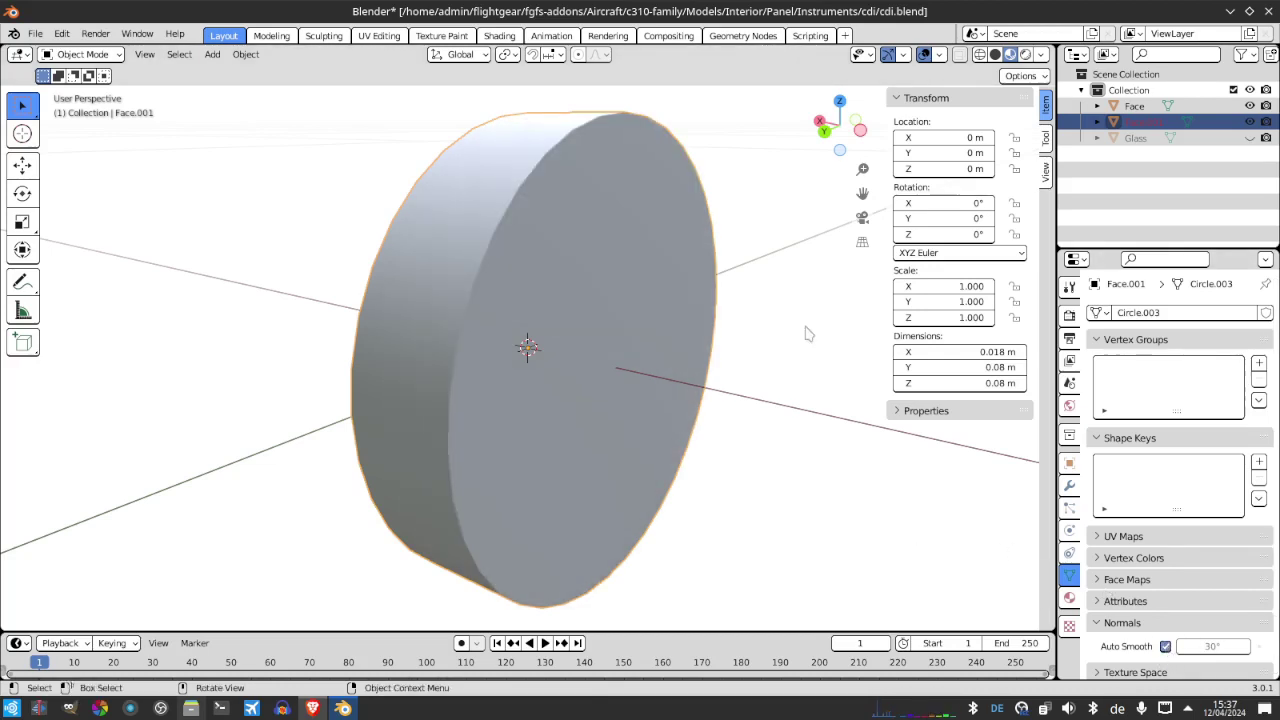
{"action": "key", "text": "ctrl+s"}
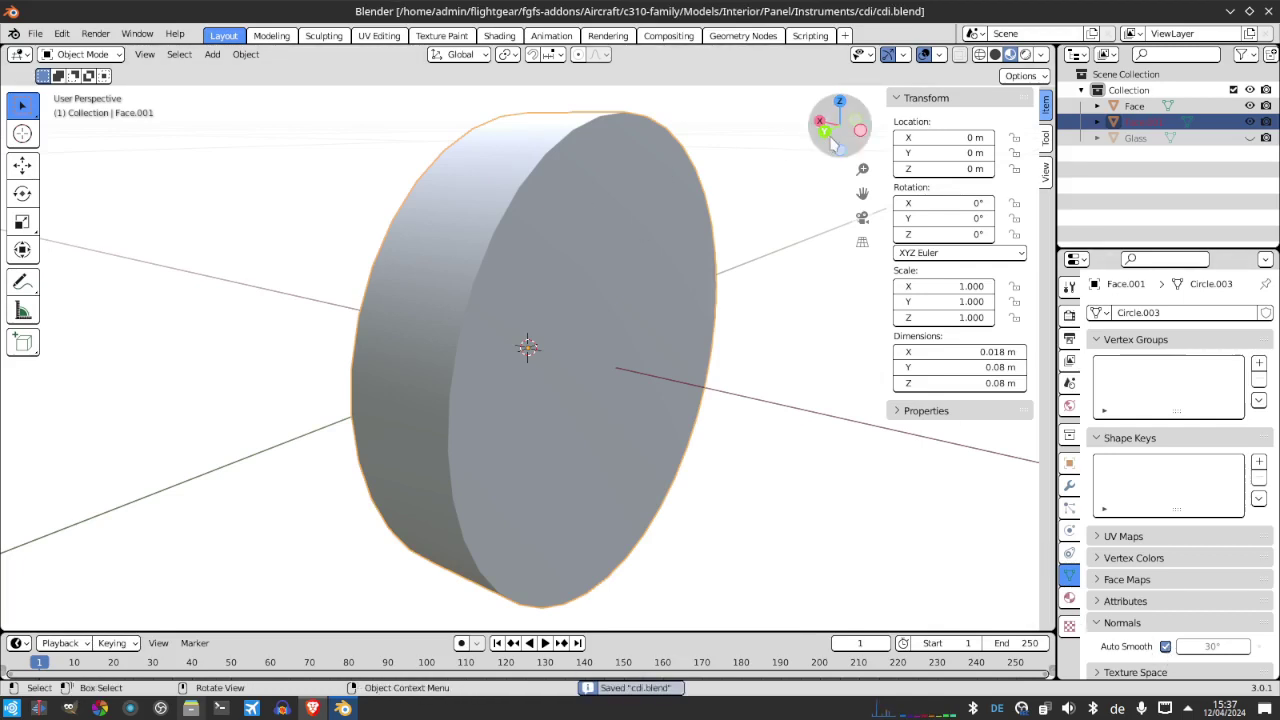
Set the Auto Smooth angle of the outer wall object to 10° and check it from the front
{"action": "left_click", "coordinate": [1218, 648]}
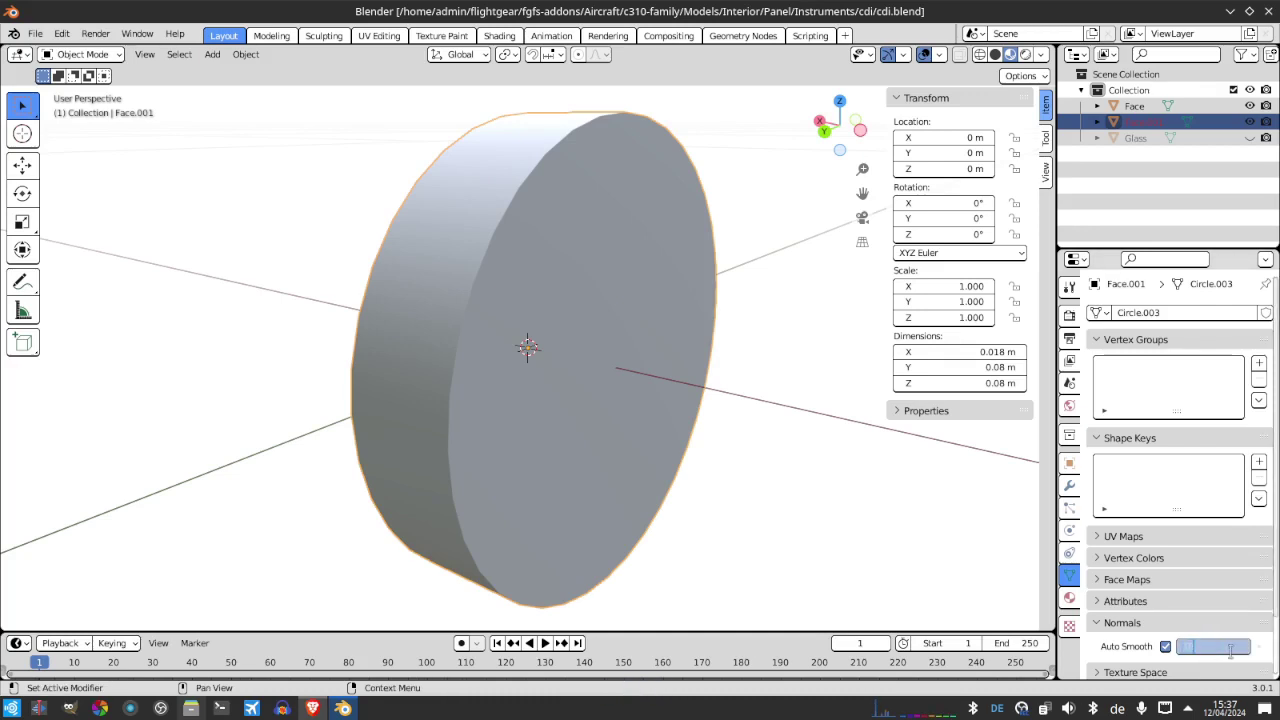
{"action": "type", "text": "10"}
{"action": "key", "text": "Return"}
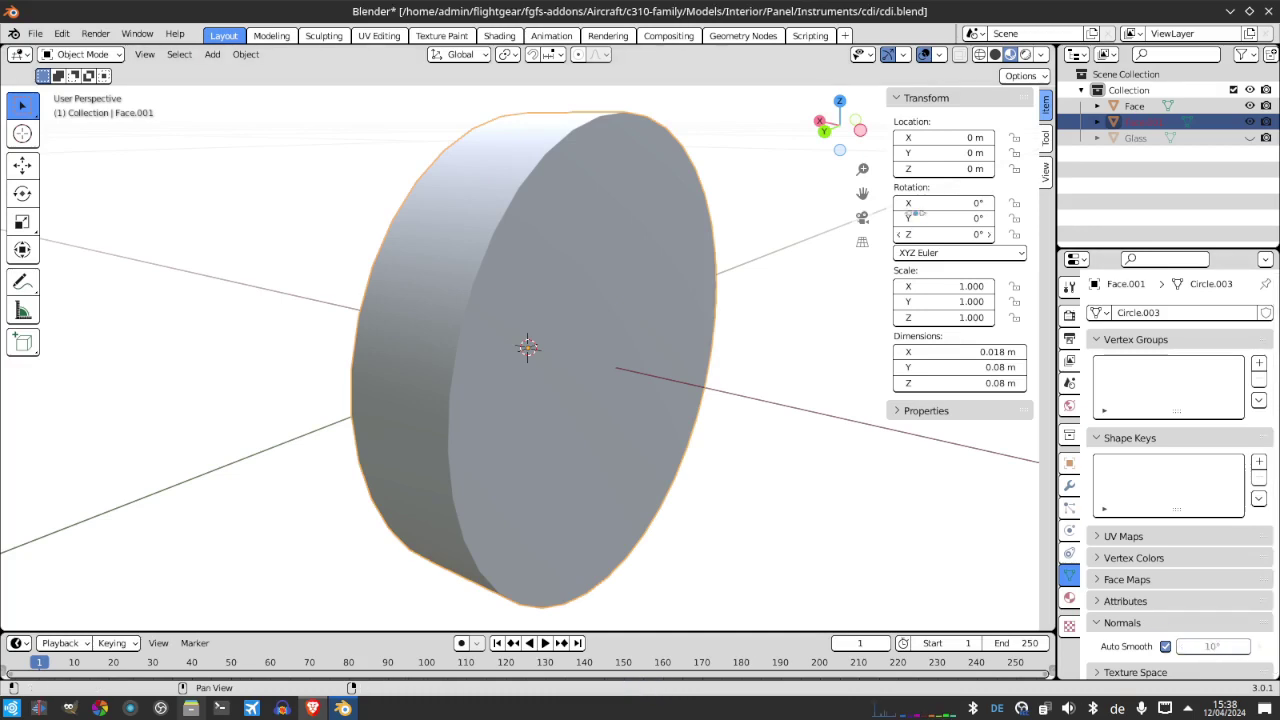
{"action": "left_click_drag", "start_coordinate": [840, 128], "coordinate": [724, 240]}
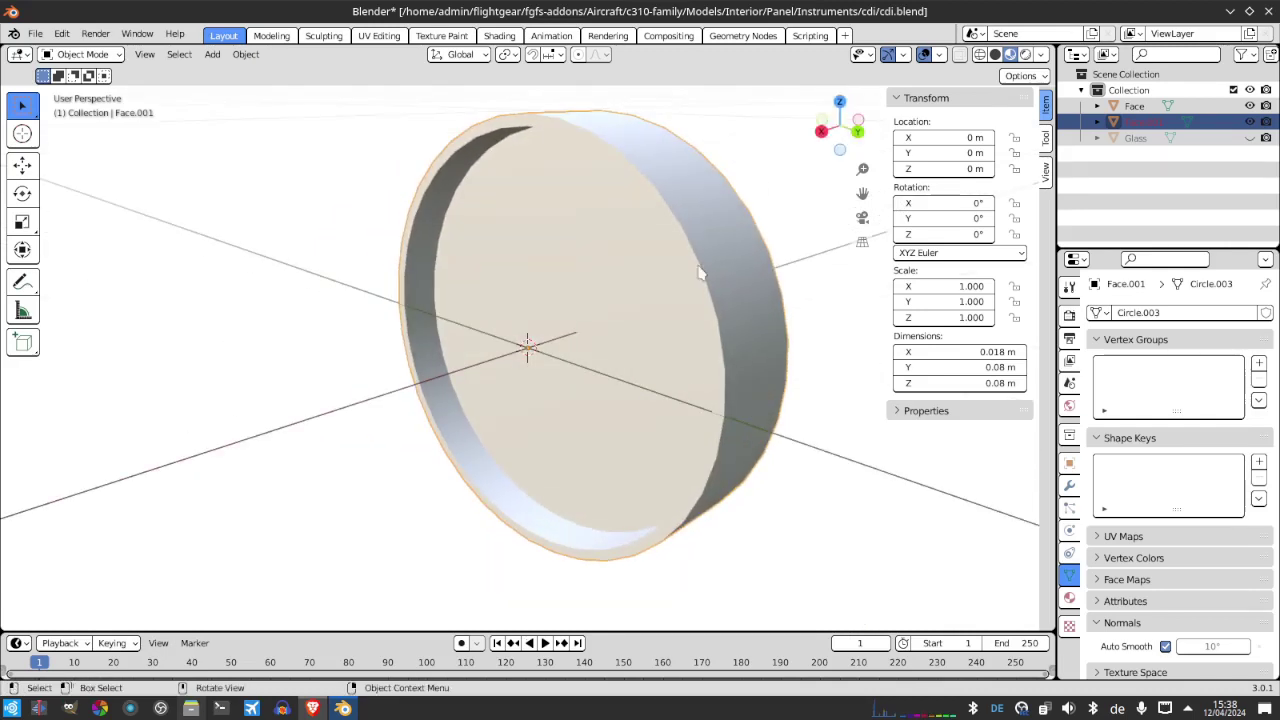
Rename the separated outer wall object as Case
{"action": "left_click", "coordinate": [1168, 105]}
{"action": "double_click", "coordinate": [1134, 121]}
{"action": "type", "text": "C"}
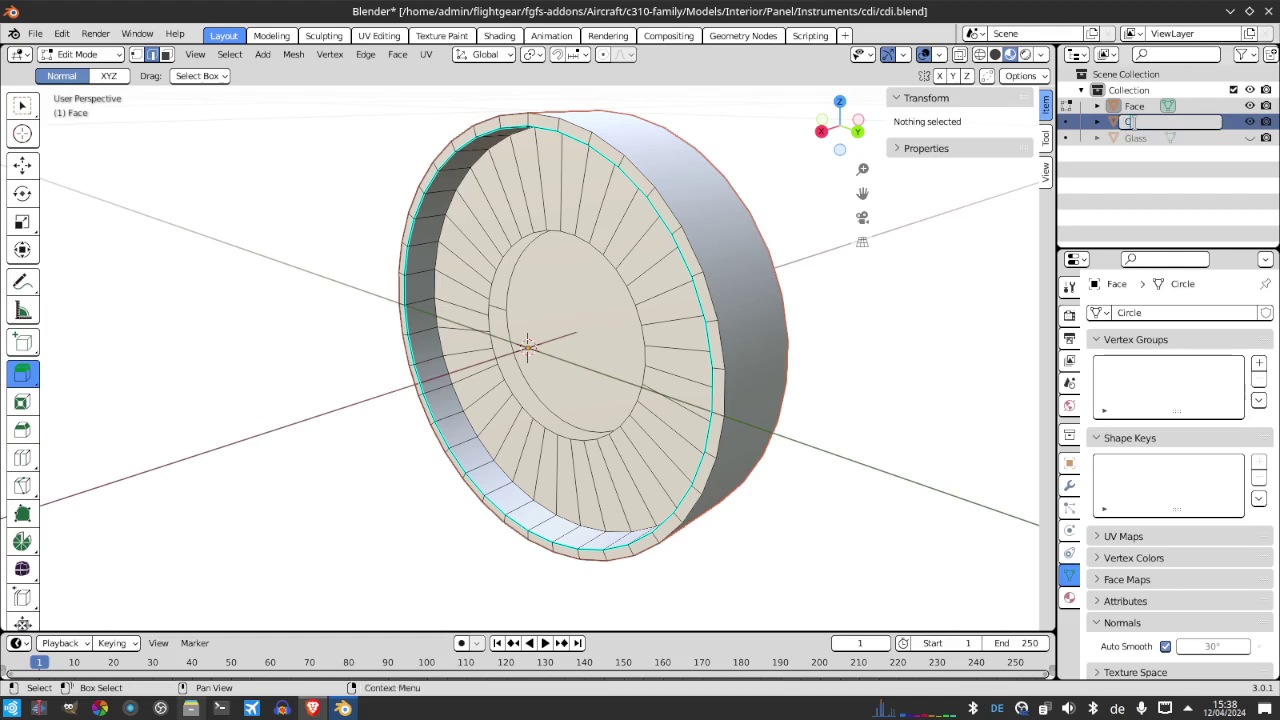
{"action": "type", "text": "ase"}
{"action": "key", "text": "Return"}
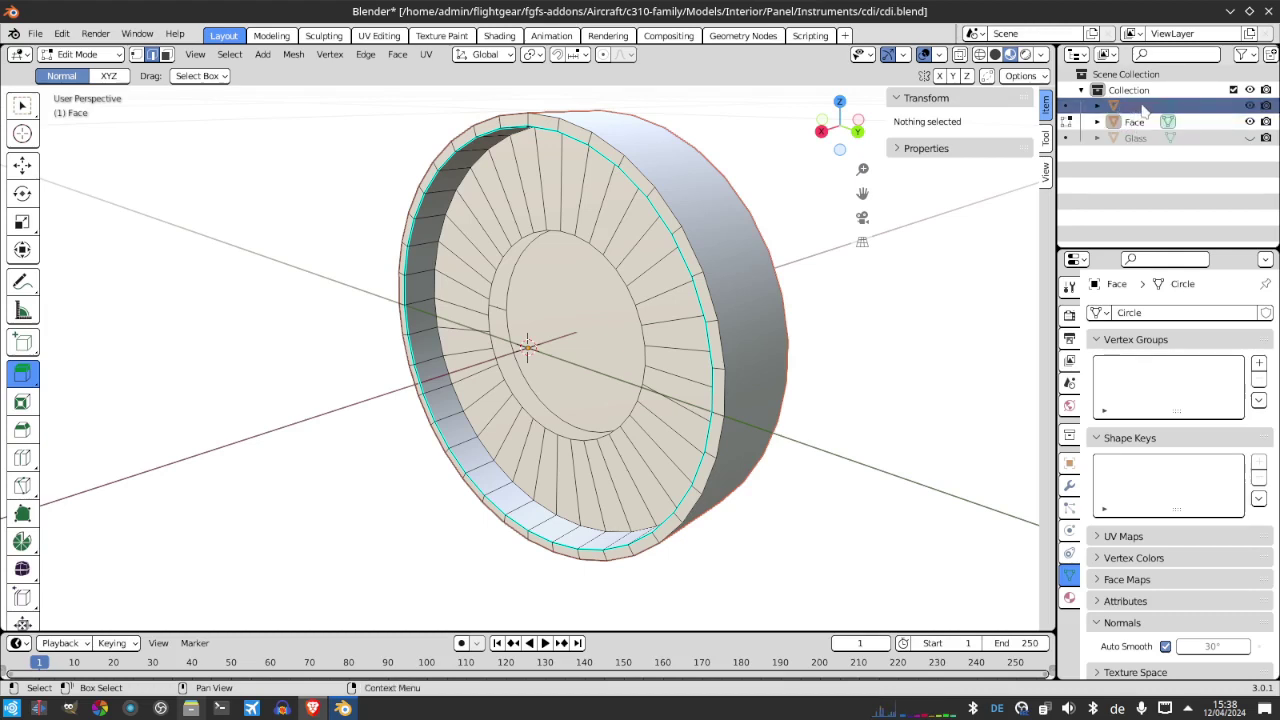
Switch to the browser and examine the dial photo of the 27320A ARC Type IN-14-1 Course Indicator listing on eBay, then return to Blender
{"action": "middle_click_drag", "start_coordinate": [471, 365], "coordinate": [423, 391]}
{"action": "left_click", "coordinate": [423, 391], "text": "alt"}
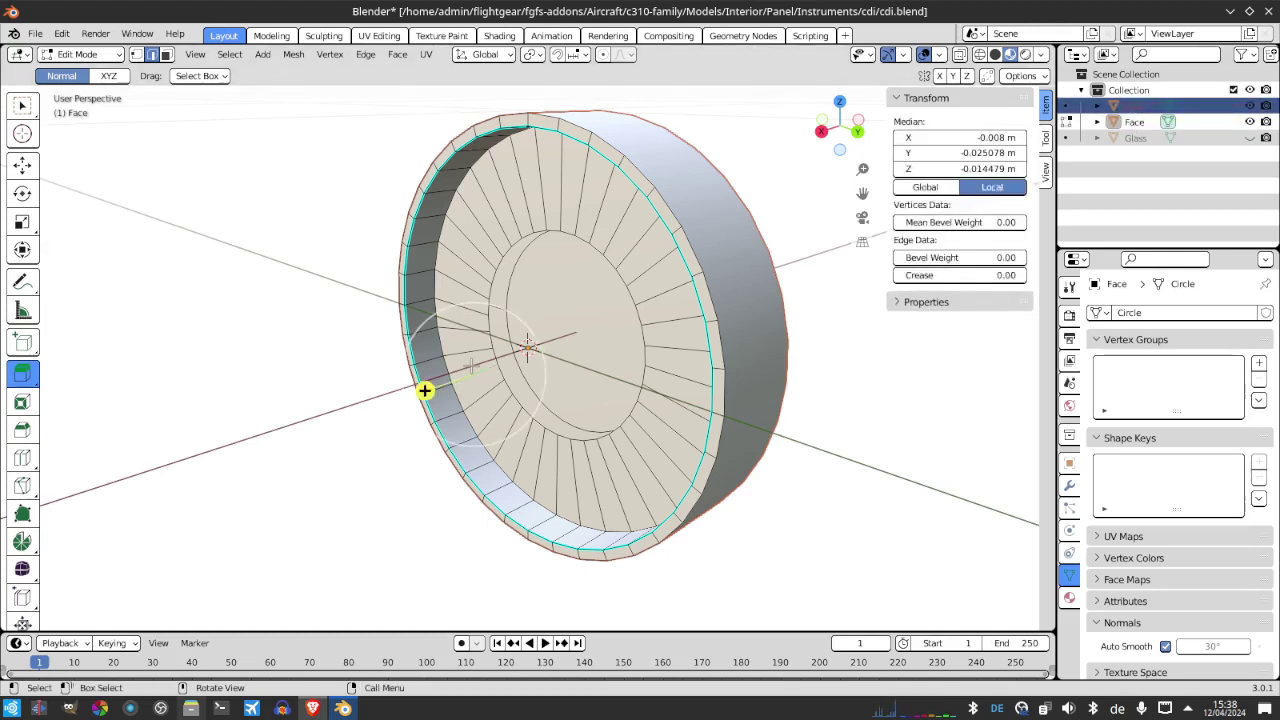
{"action": "left_click", "coordinate": [342, 708]}
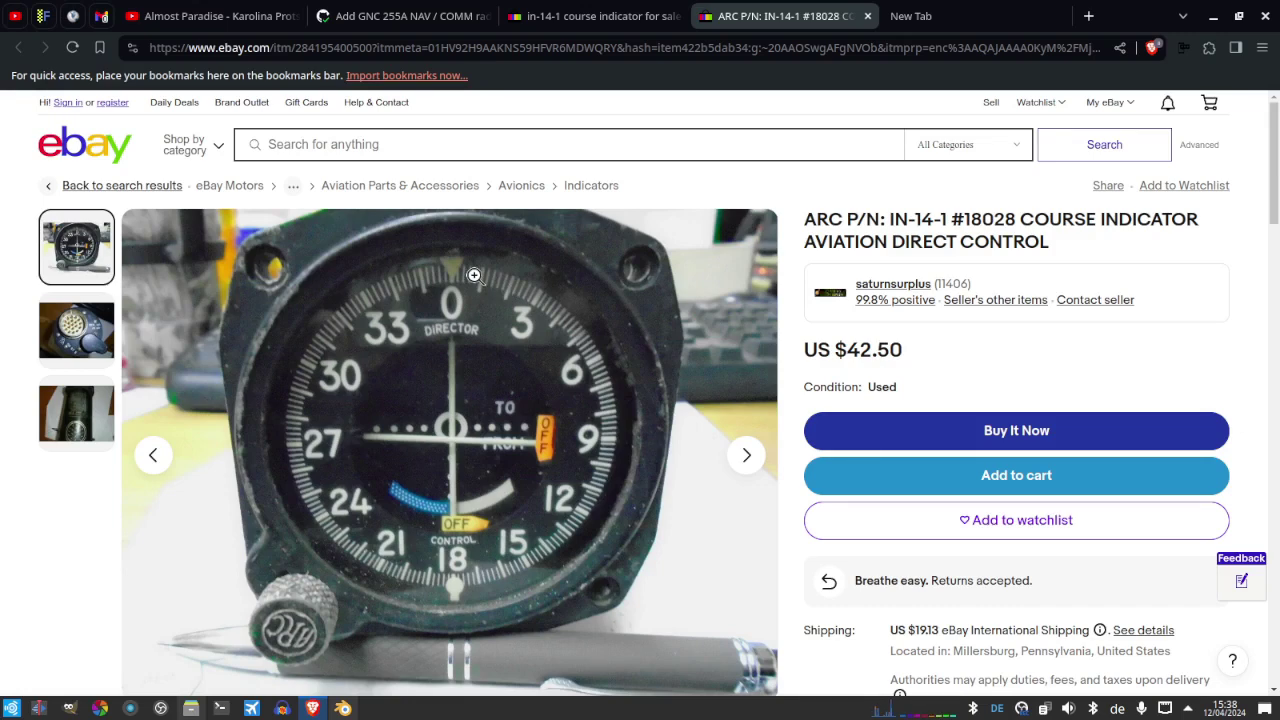
{"action": "left_click", "coordinate": [547, 15]}
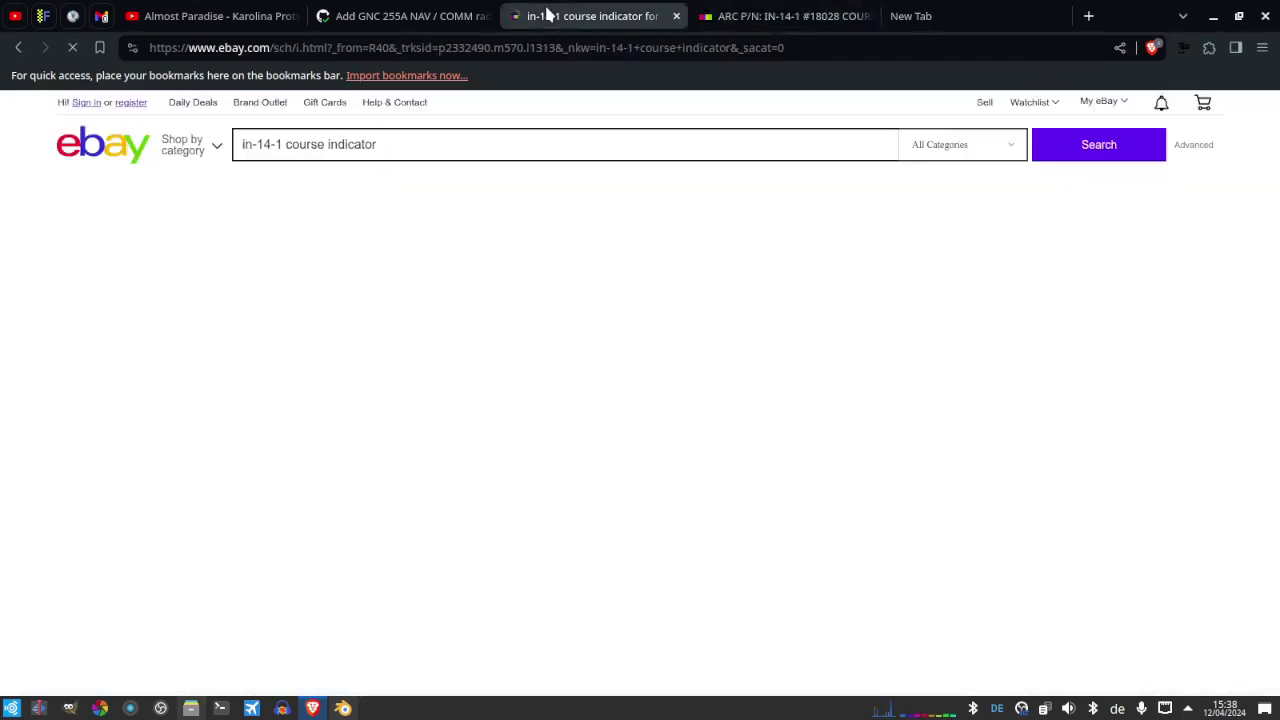
{"action": "scroll", "coordinate": [649, 298], "scroll_direction": "down", "scroll_amount": 3}
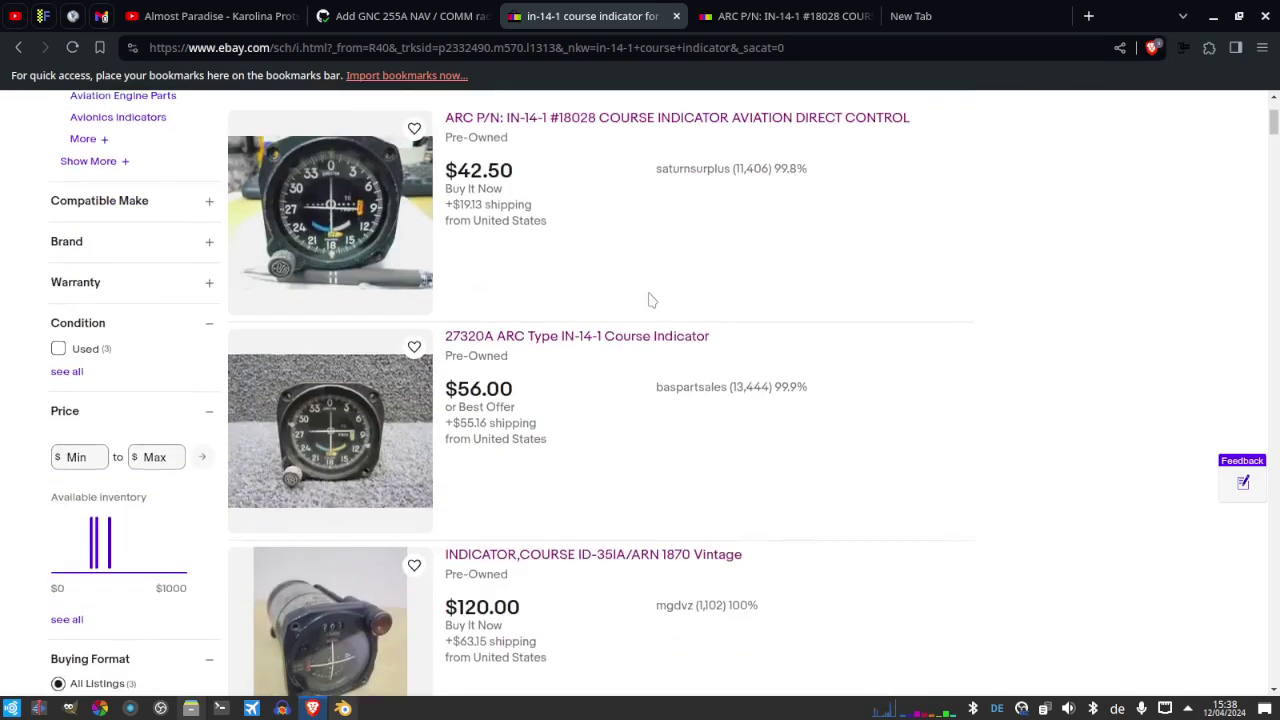
{"action": "scroll", "coordinate": [537, 383], "scroll_direction": "up", "scroll_amount": 3}
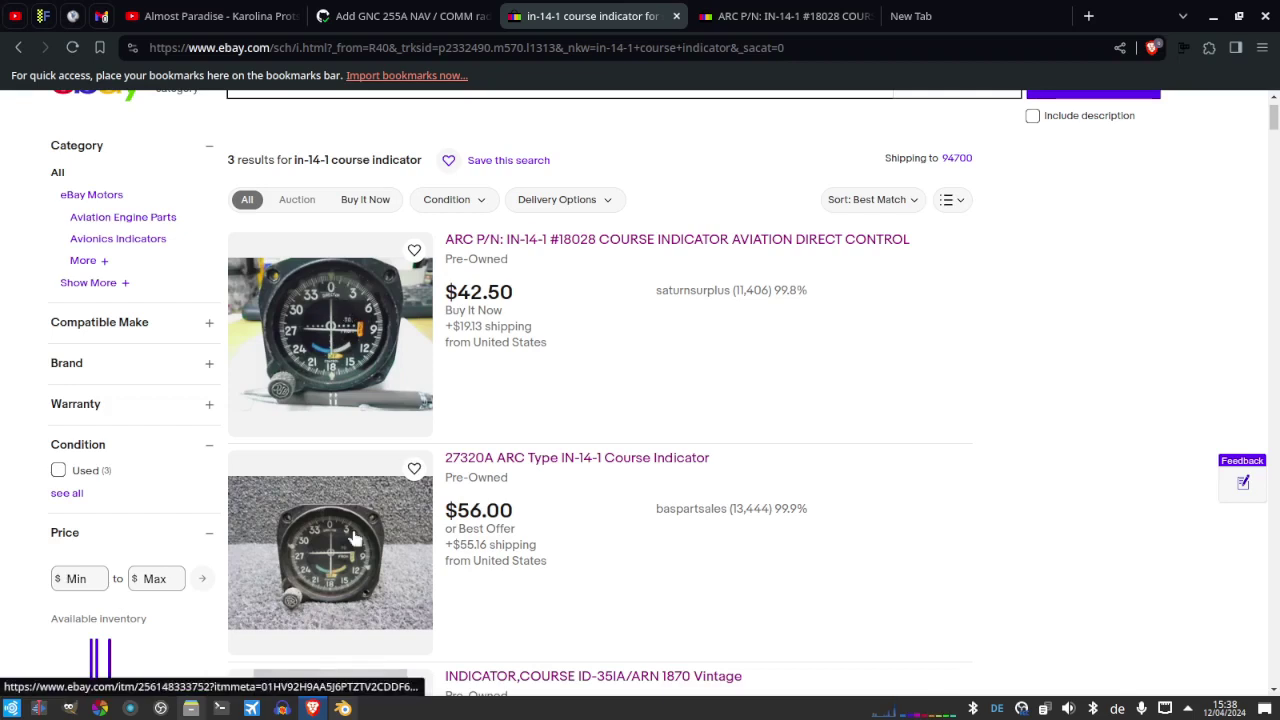
{"action": "left_click", "coordinate": [520, 463]}
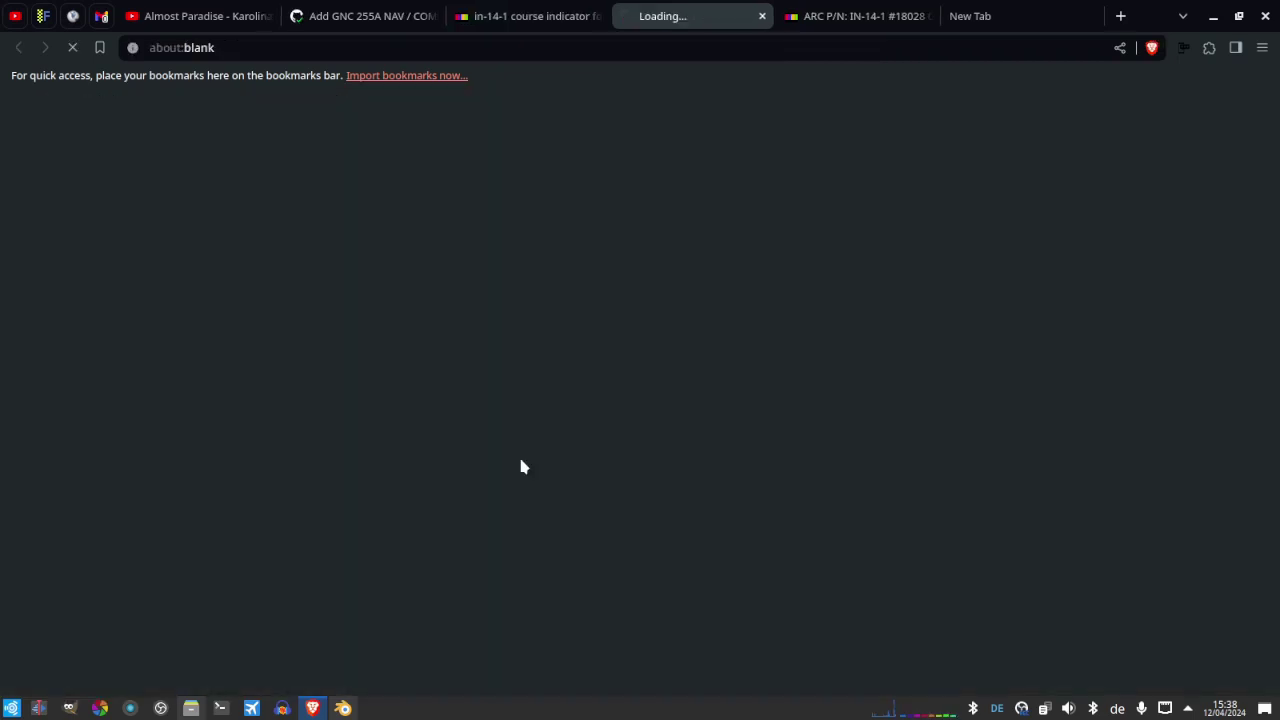
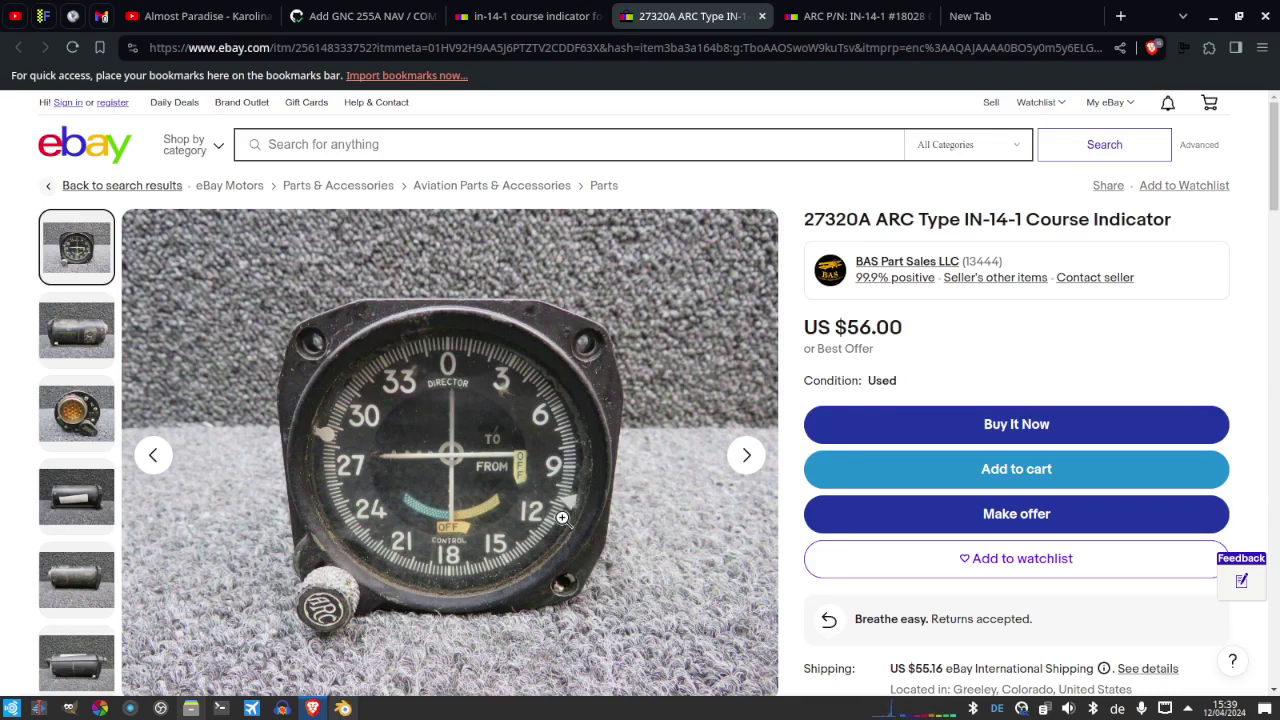
{"action": "left_click", "coordinate": [343, 708]}
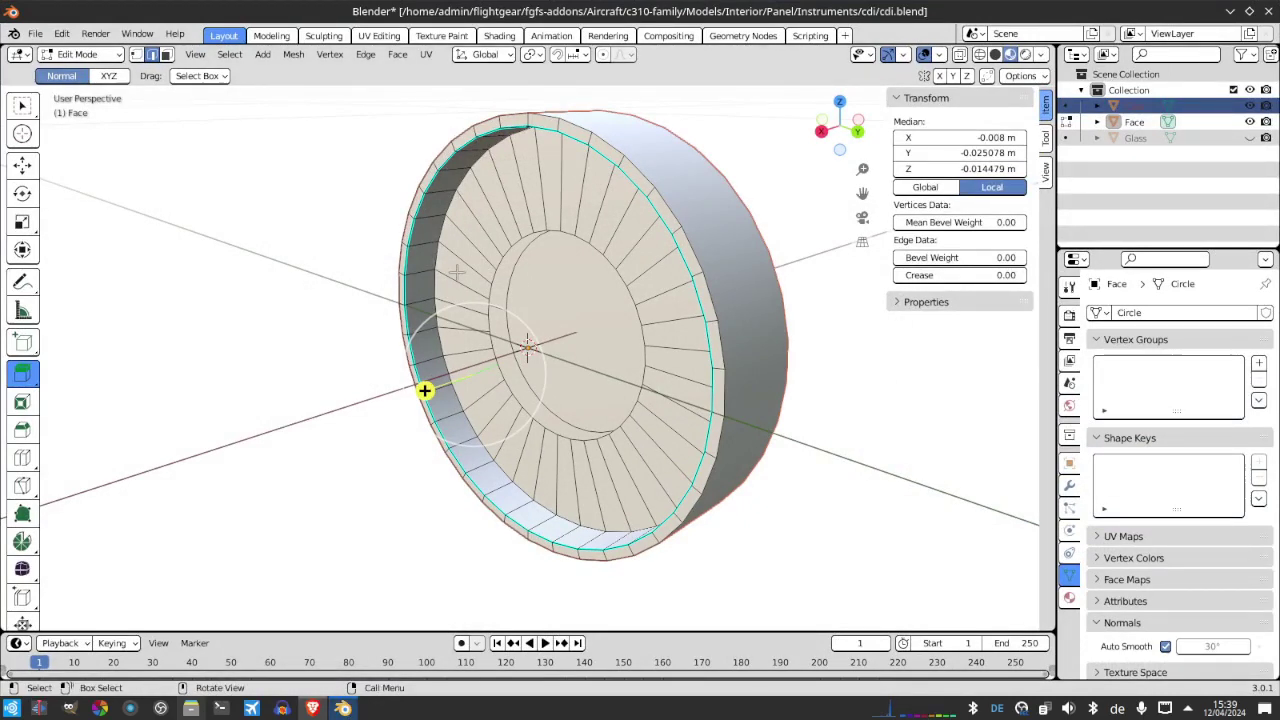
Separate the ring of faces around the dial's recessed center from Face into its own object and return to Object Mode
{"action": "left_click", "coordinate": [166, 55]}
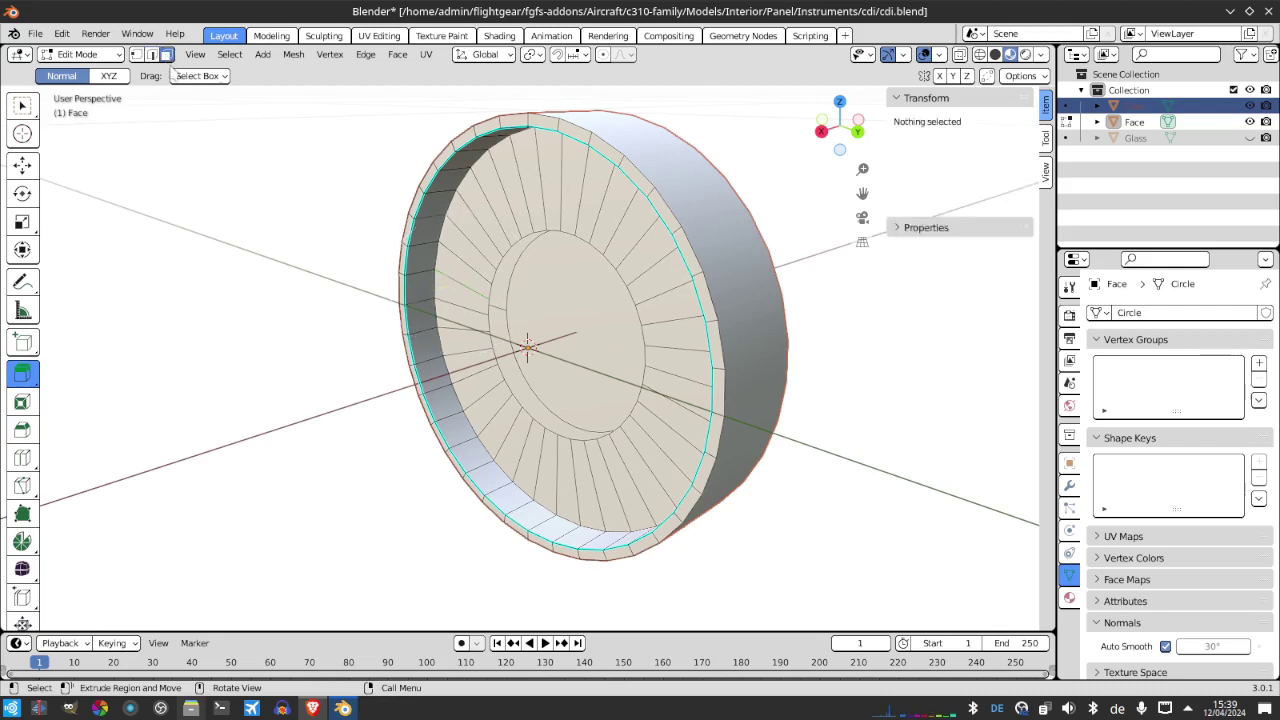
{"action": "left_click", "coordinate": [468, 270], "text": "alt"}
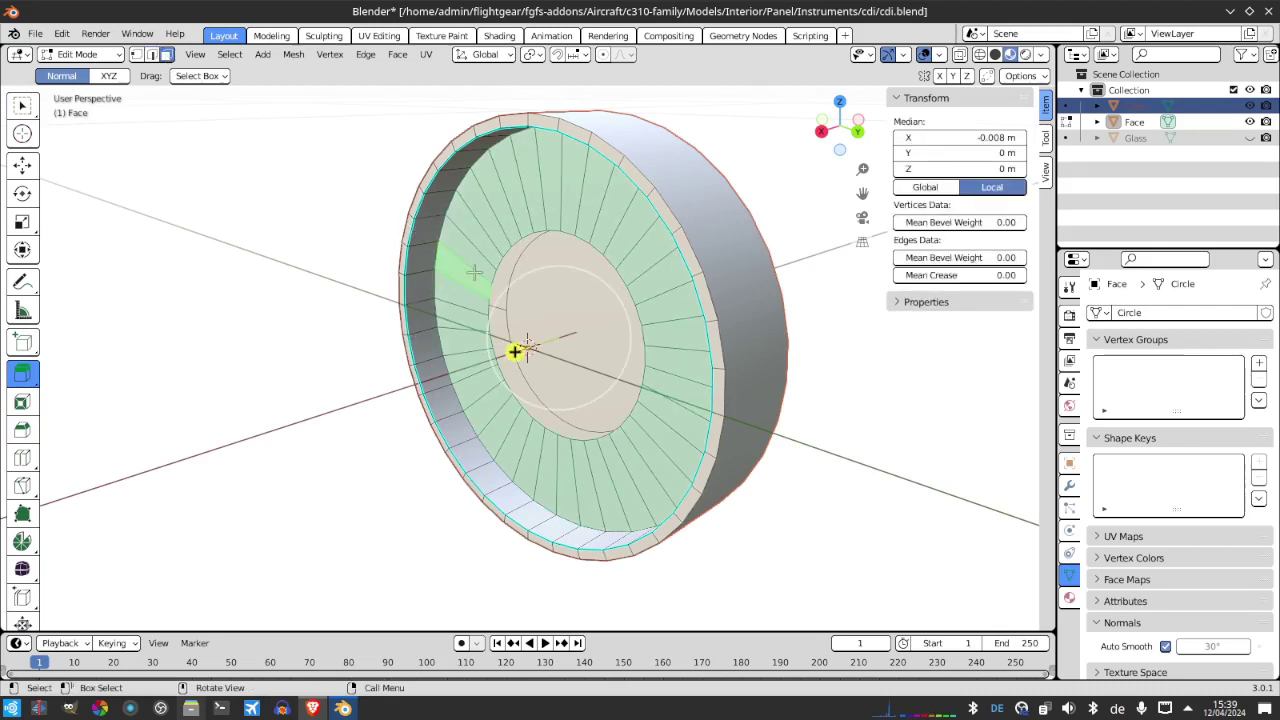
{"action": "key", "text": "p"}
{"action": "left_click", "coordinate": [470, 272]}
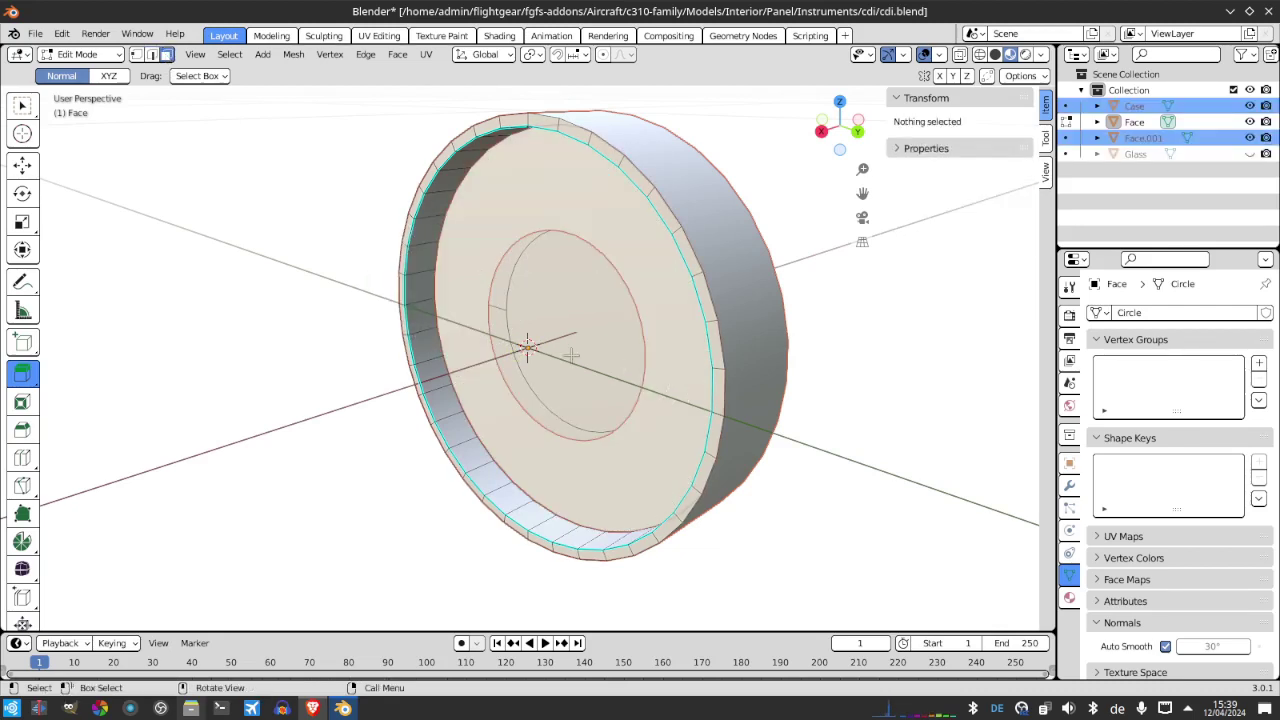
{"action": "key", "text": "Tab"}
Rename the separated ring object Face.001 as Scale
{"action": "left_click", "coordinate": [648, 420]}
{"action": "double_click", "coordinate": [1140, 137]}
{"action": "type", "text": "Scal"}
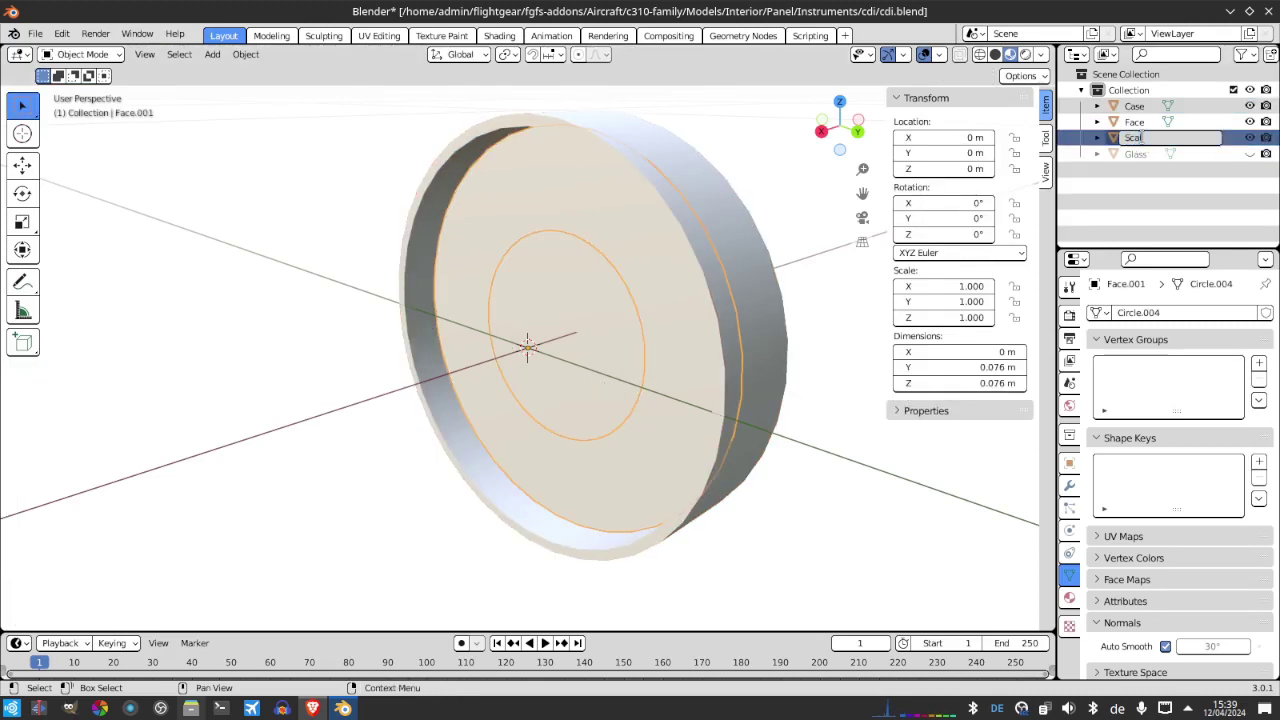
{"action": "type", "text": "e"}
{"action": "key", "text": "Return"}
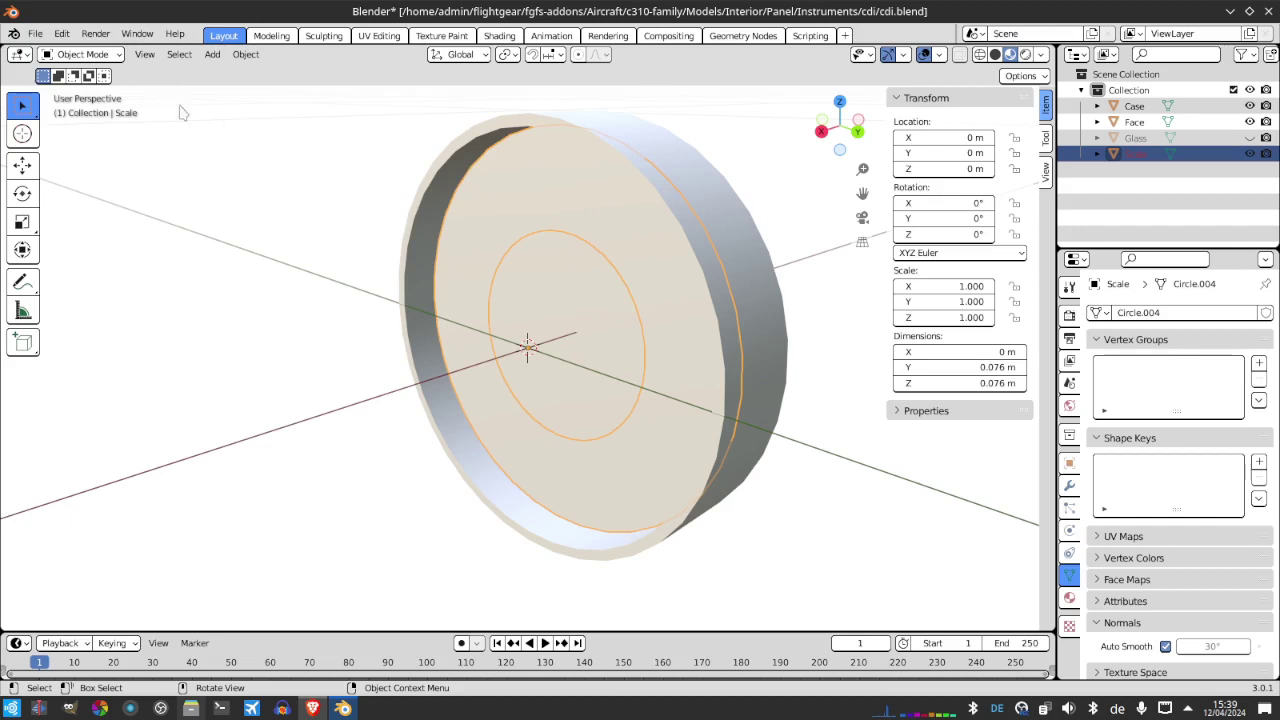
Apply the location of the Scale object and set its origin to its geometry
{"action": "key", "text": "ctrl+a"}
{"action": "left_click", "coordinate": [293, 230]}
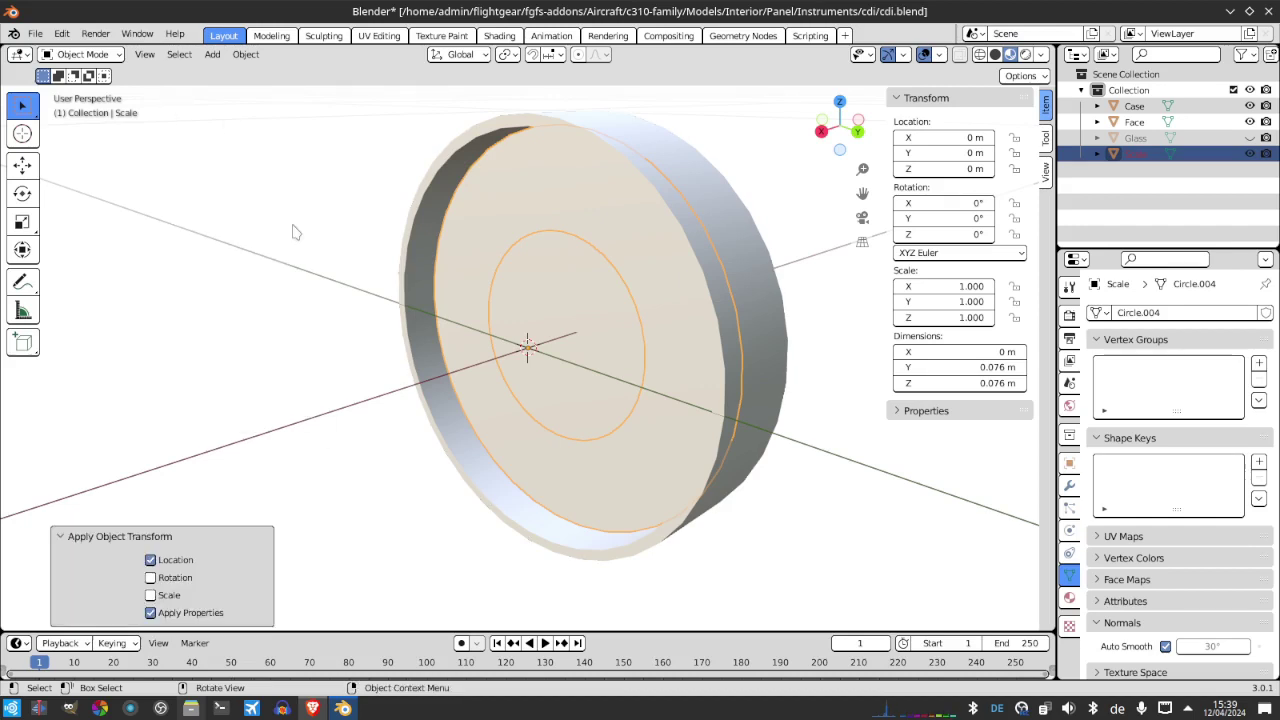
{"action": "left_click", "coordinate": [245, 54]}
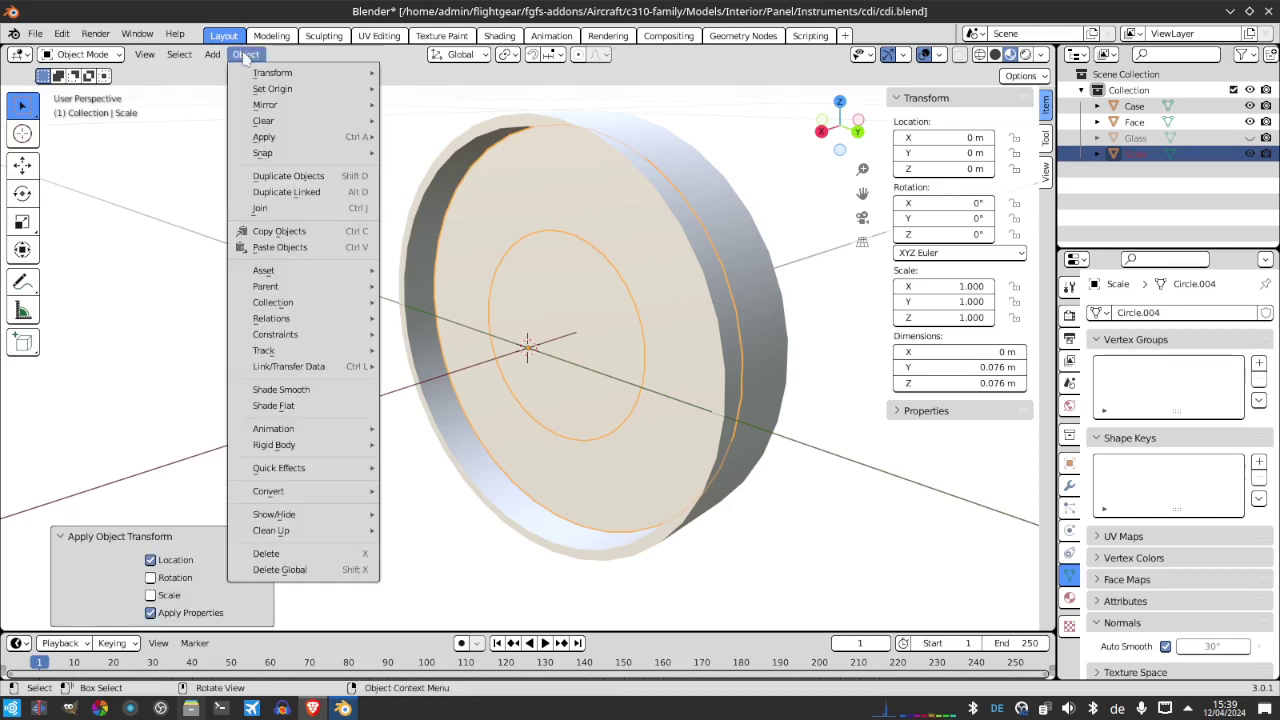
{"action": "mouse_move", "coordinate": [286, 89]}
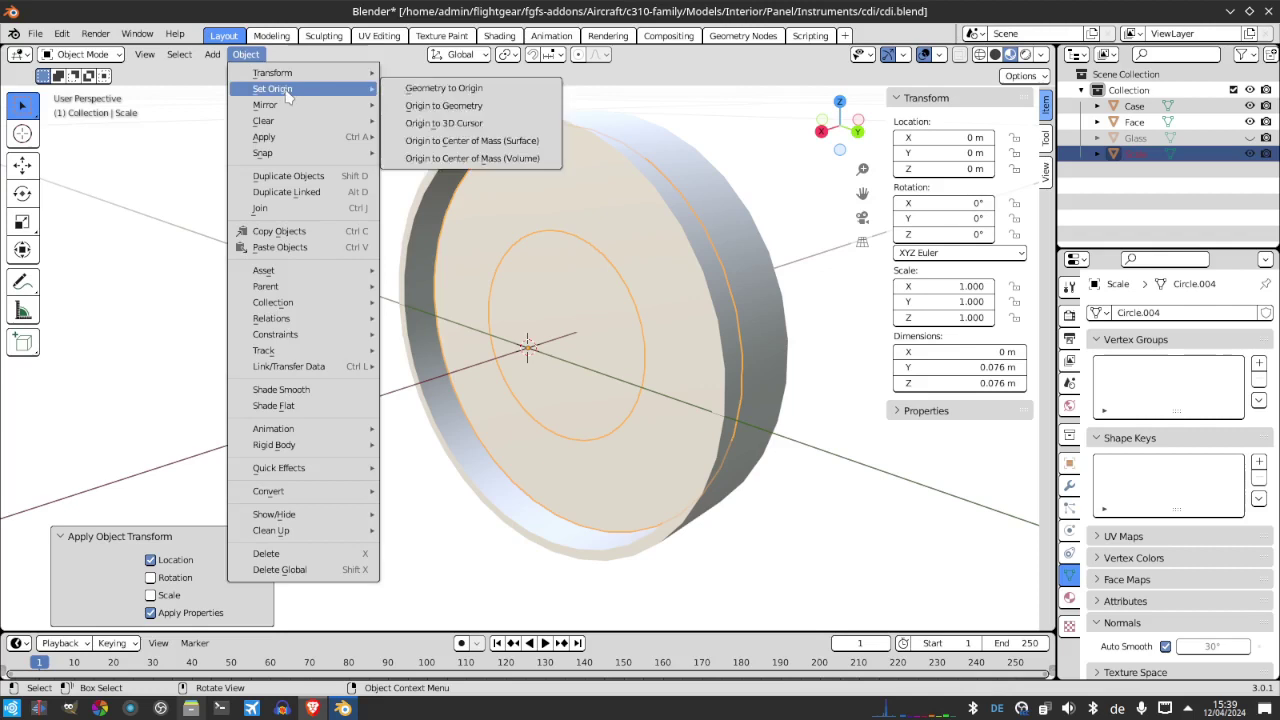
{"action": "left_click", "coordinate": [480, 106]}
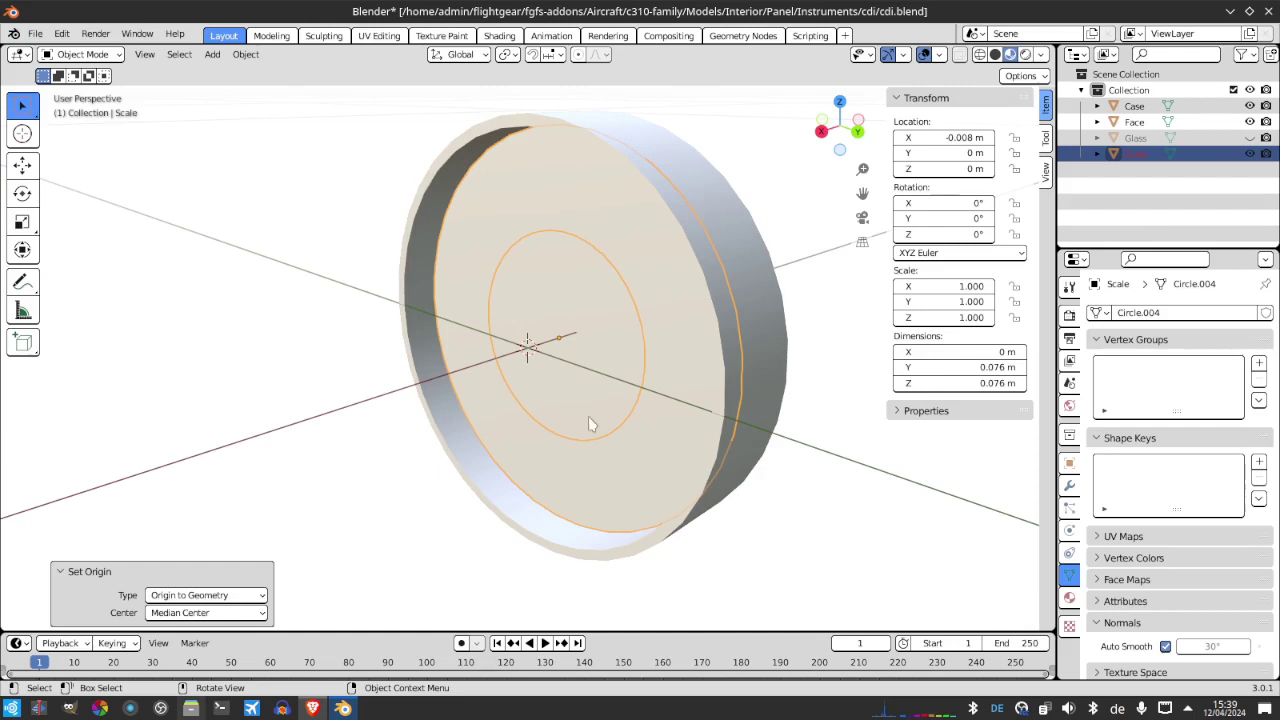
Unhide the Glass object and set its origin to its geometry
{"action": "left_click", "coordinate": [1136, 138]}
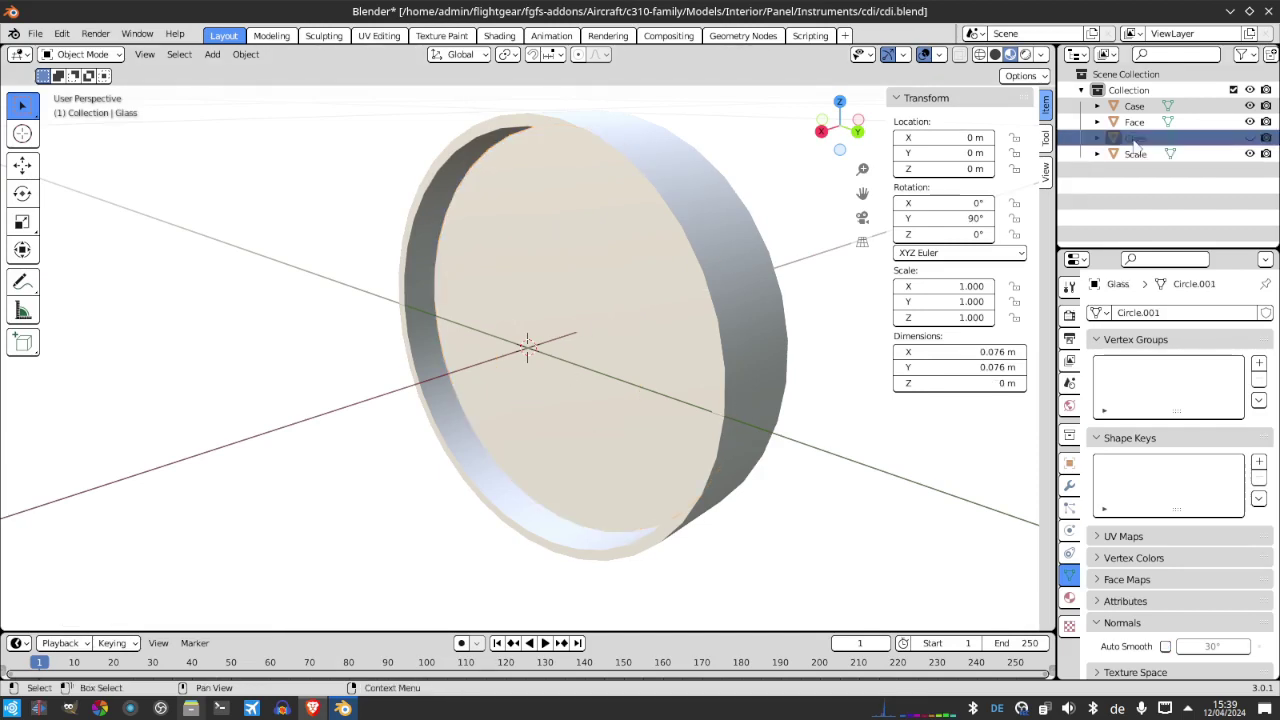
{"action": "left_click", "coordinate": [245, 54]}
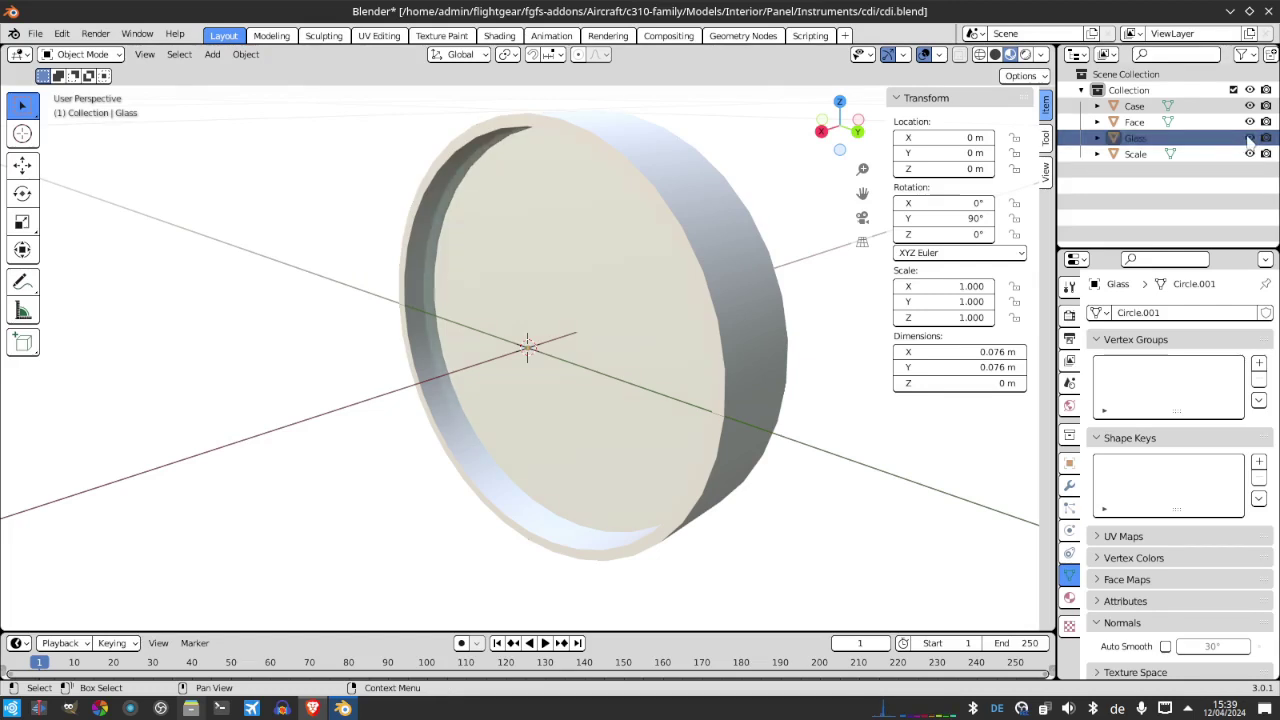
{"action": "left_click", "coordinate": [245, 54]}
{"action": "mouse_move", "coordinate": [280, 106]}
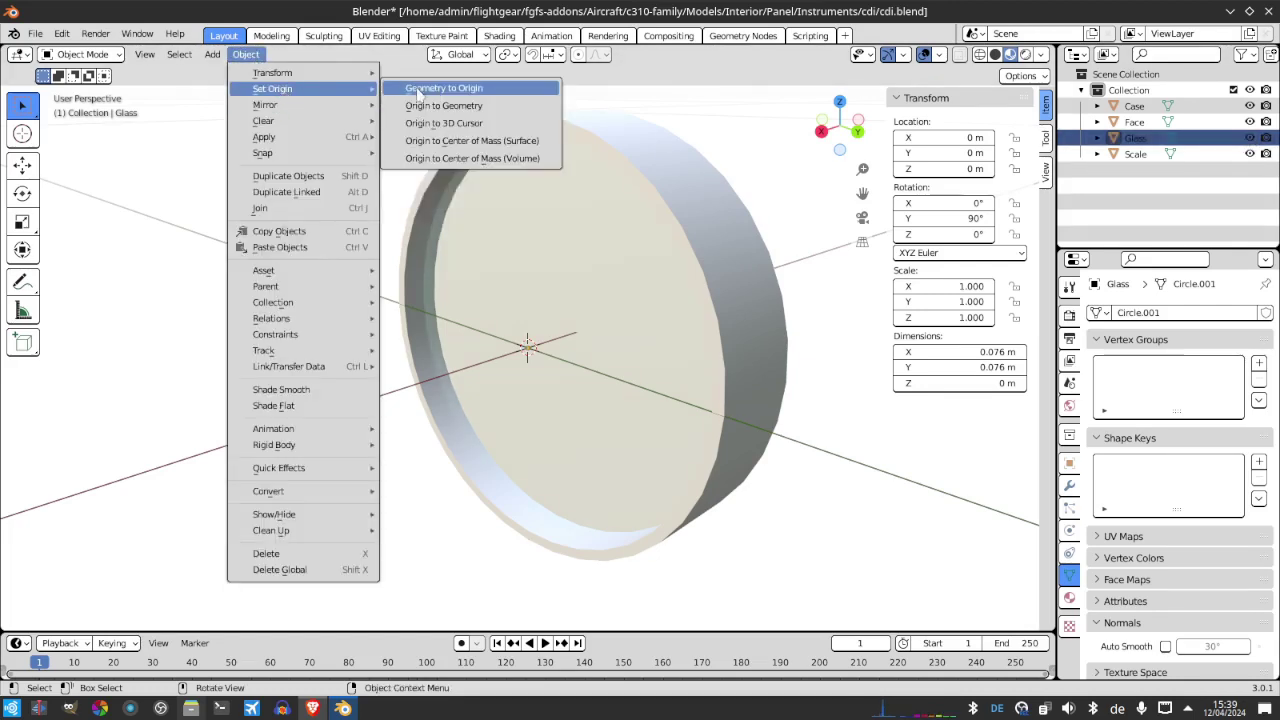
{"action": "left_click", "coordinate": [452, 106]}
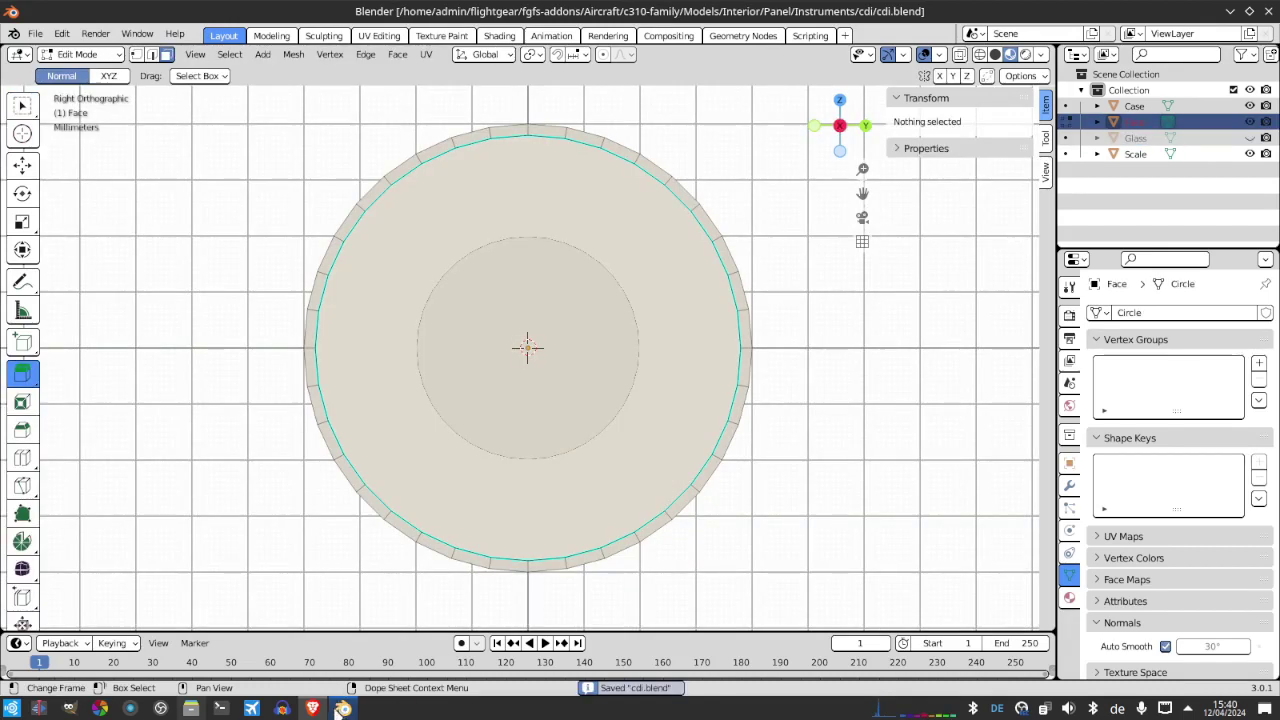
Switch to the browser to examine the dial photo of the IN-14-1 Course Indicator on eBay, then return to Blender
{"action": "left_click", "coordinate": [341, 709]}
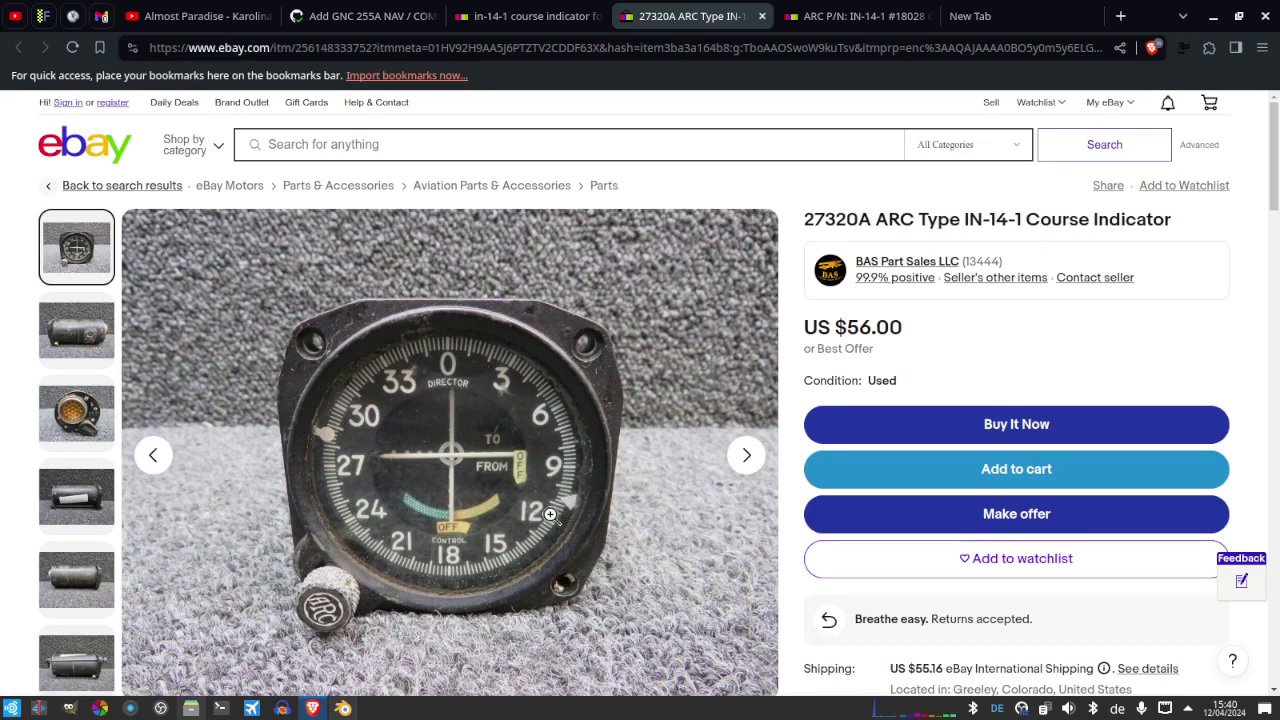
{"action": "left_click", "coordinate": [343, 708]}
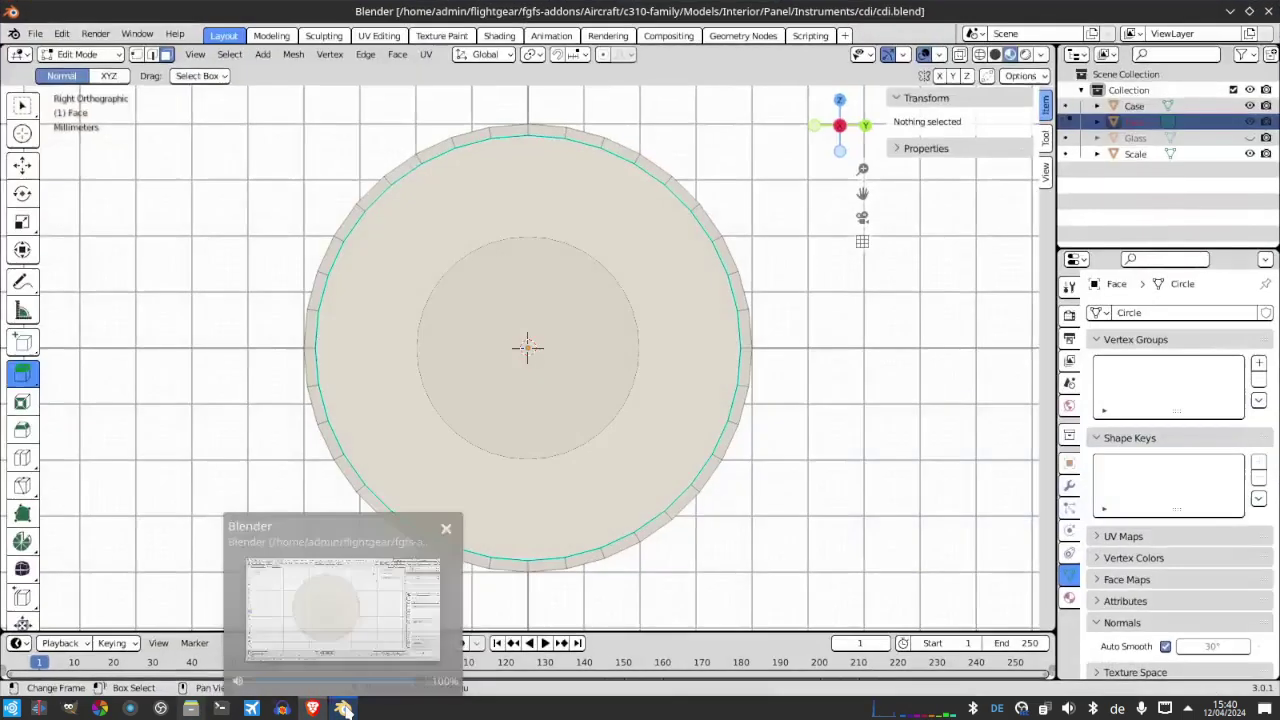
Duplicate one face at the top of Face's inner wall in place, separate the copy into its own object and return to Object Mode
{"action": "middle_click_drag", "start_coordinate": [673, 113], "coordinate": [411, 194]}
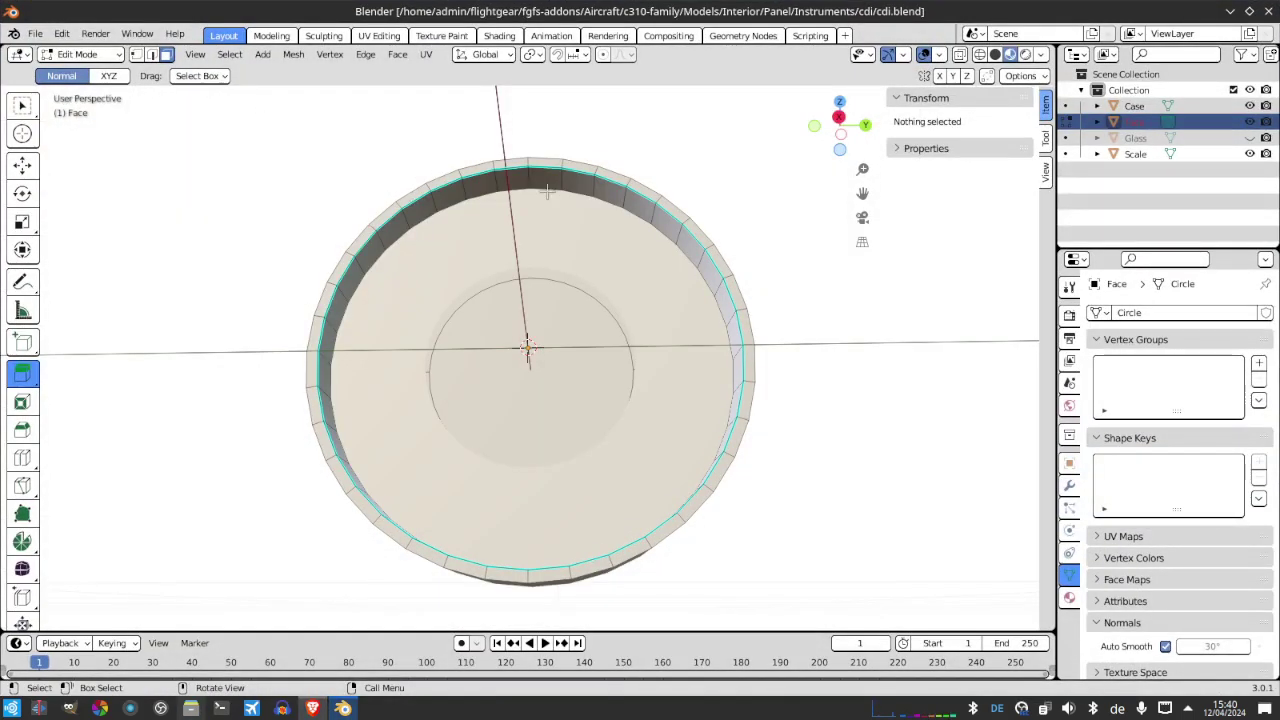
{"action": "left_click", "coordinate": [546, 178]}
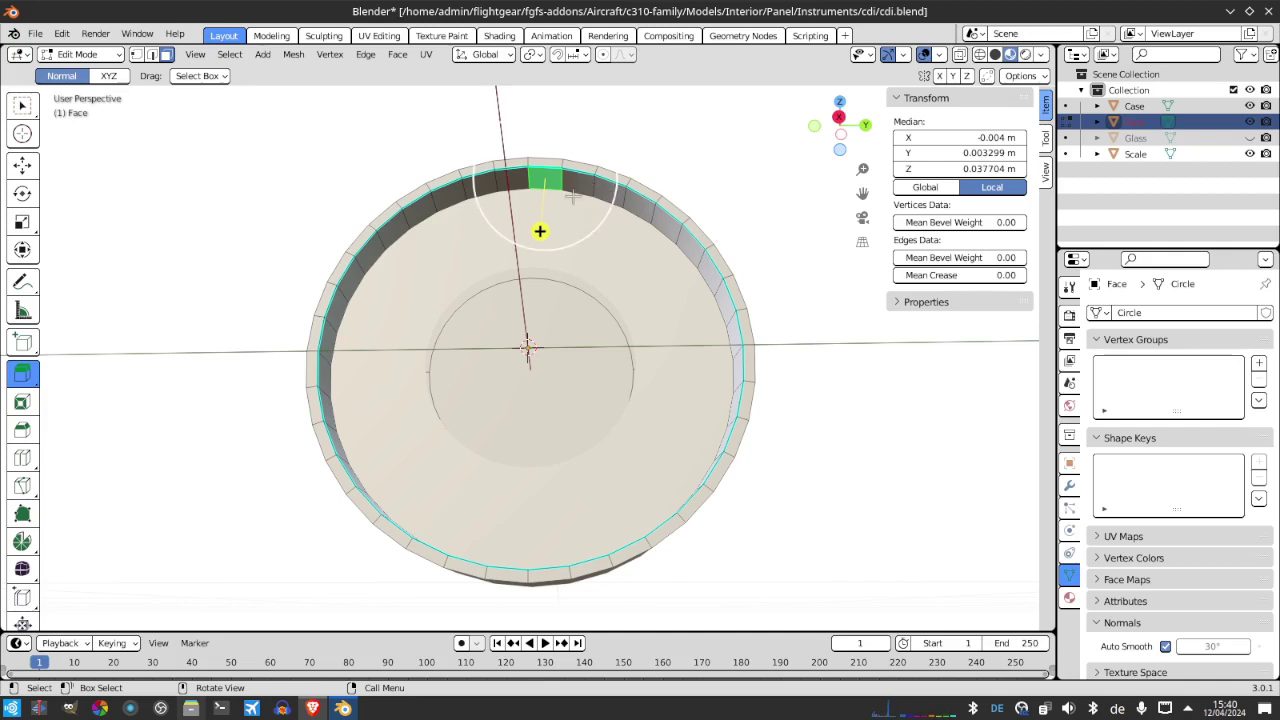
{"action": "key", "text": "shift+d"}
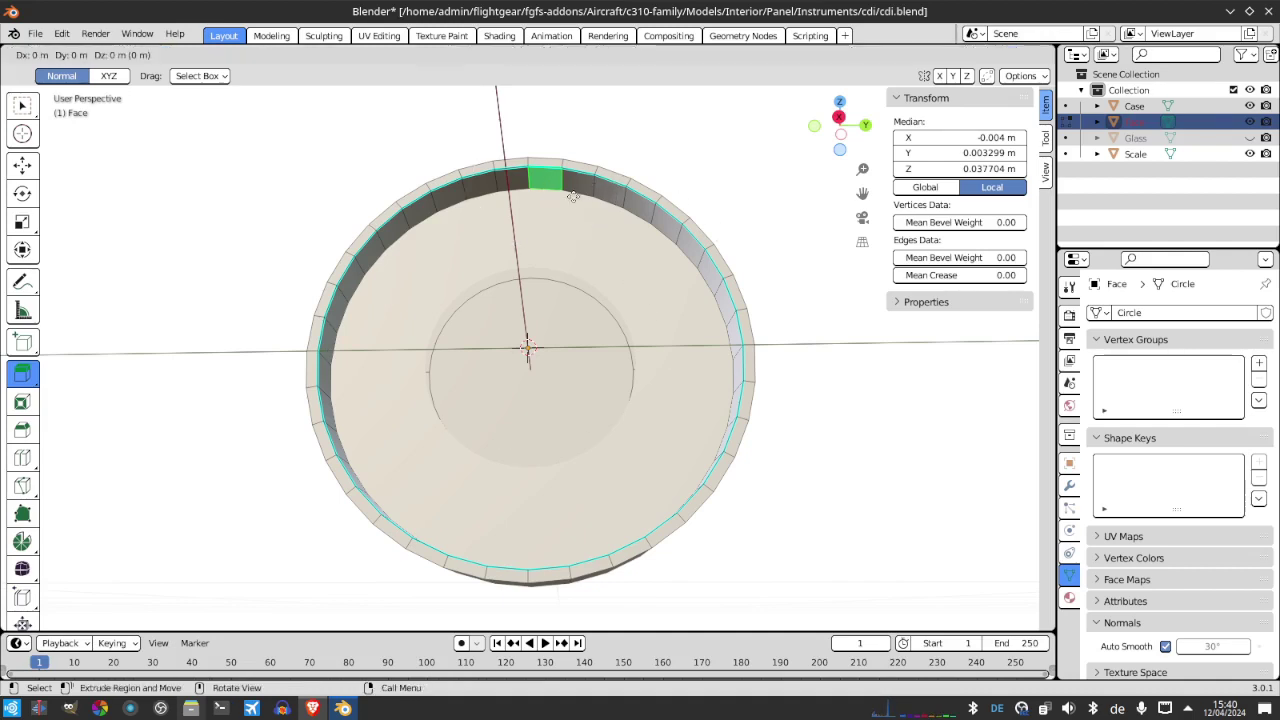
{"action": "key", "text": "Escape"}
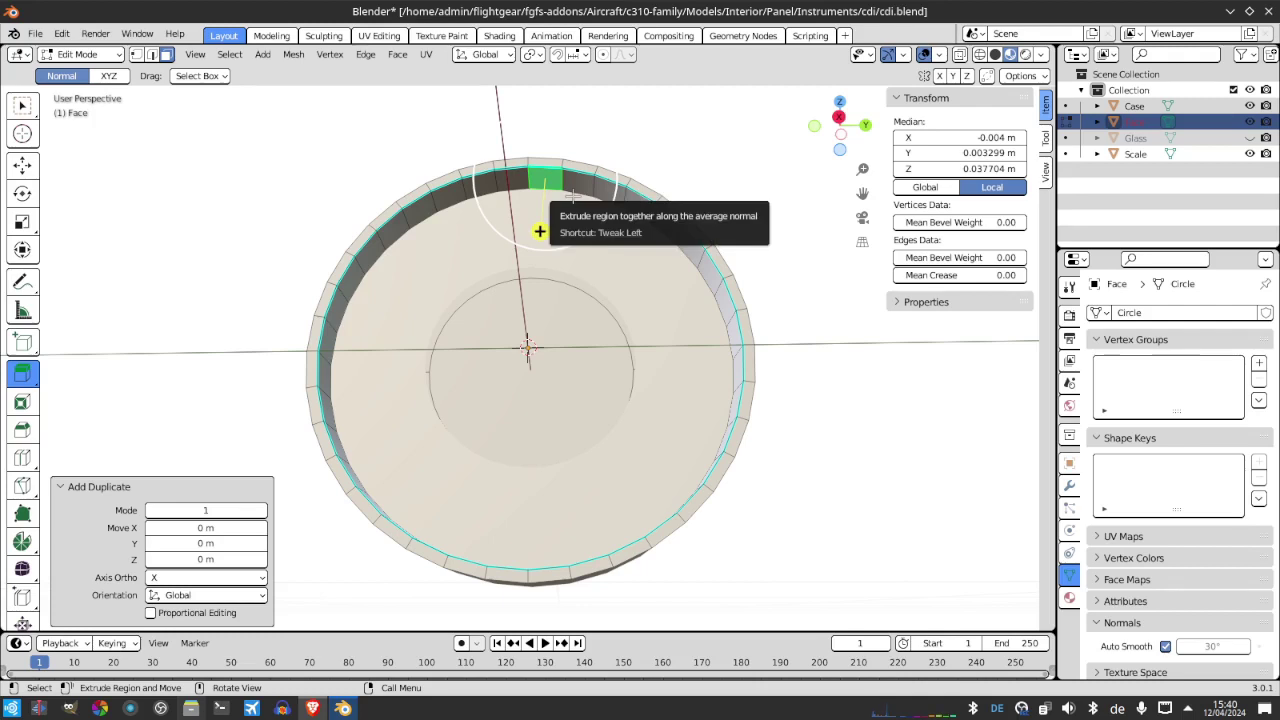
{"action": "key", "text": "p"}
{"action": "left_click", "coordinate": [570, 194]}
{"action": "key", "text": "Tab"}
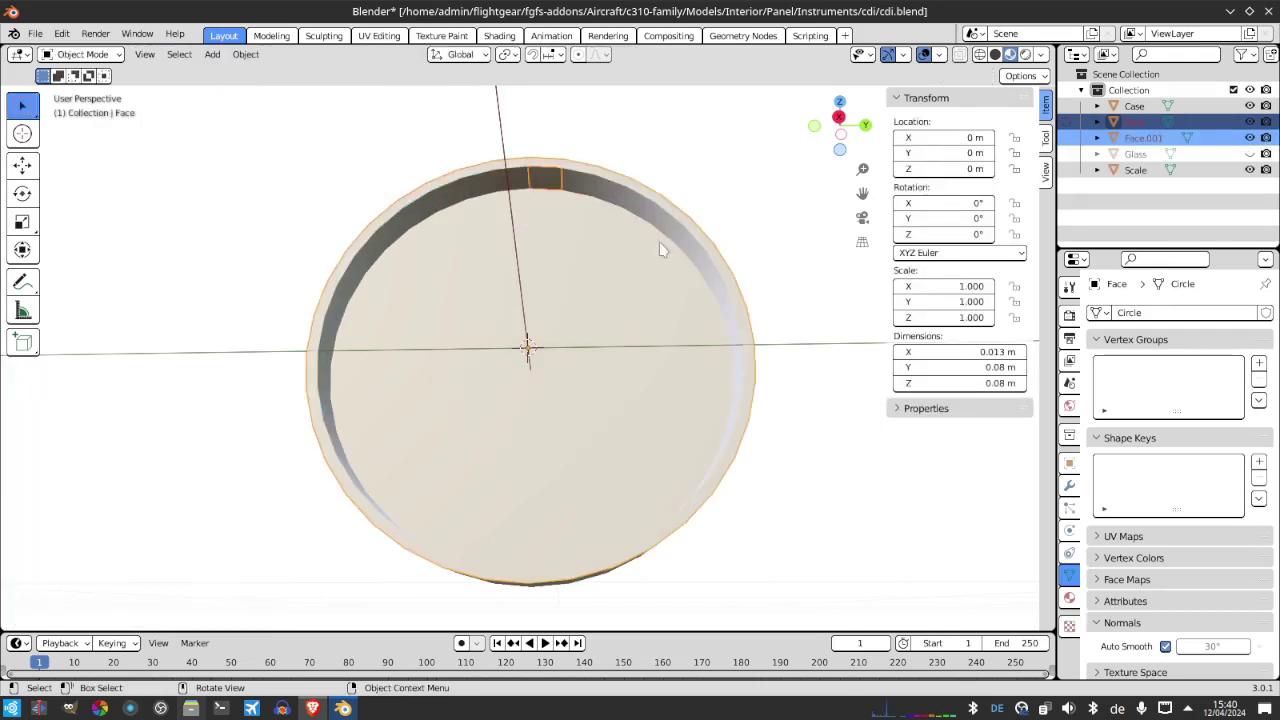
Edit the separated wall face and set up Rotate with Local orientation and the 3D Cursor as pivot point
{"action": "left_click", "coordinate": [550, 180]}
{"action": "key", "text": "Tab"}
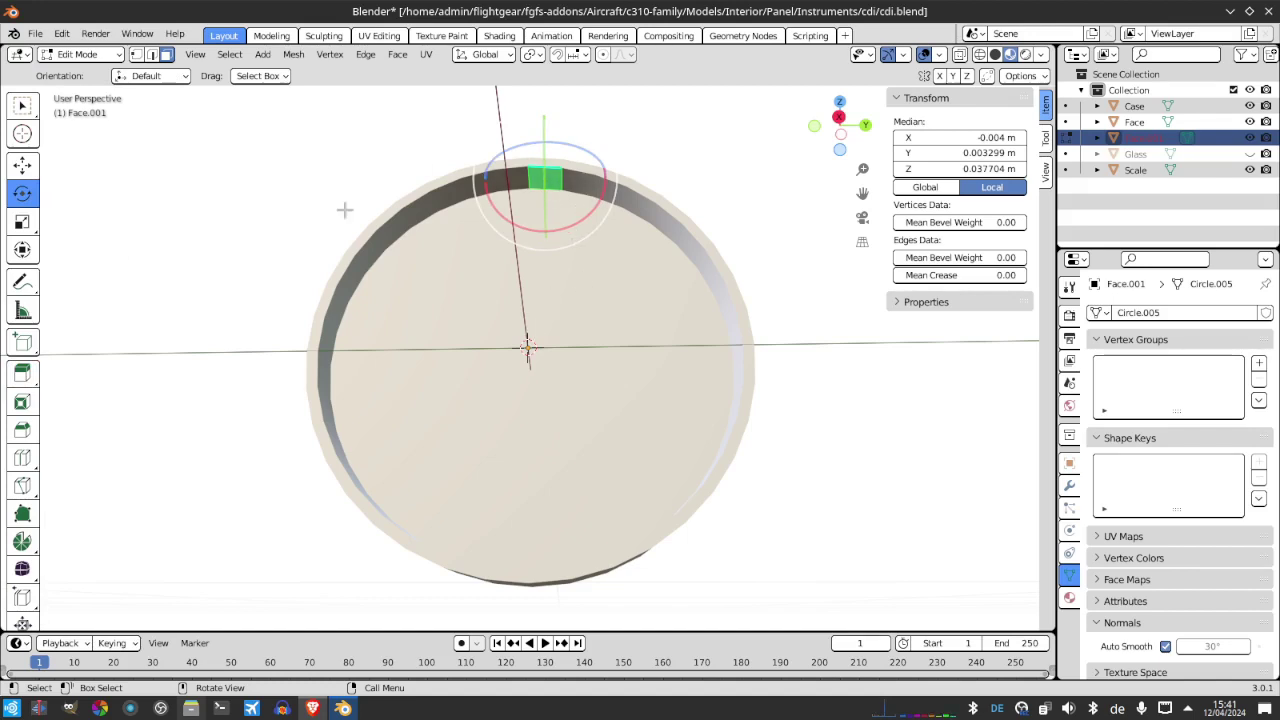
{"action": "left_click", "coordinate": [158, 78]}
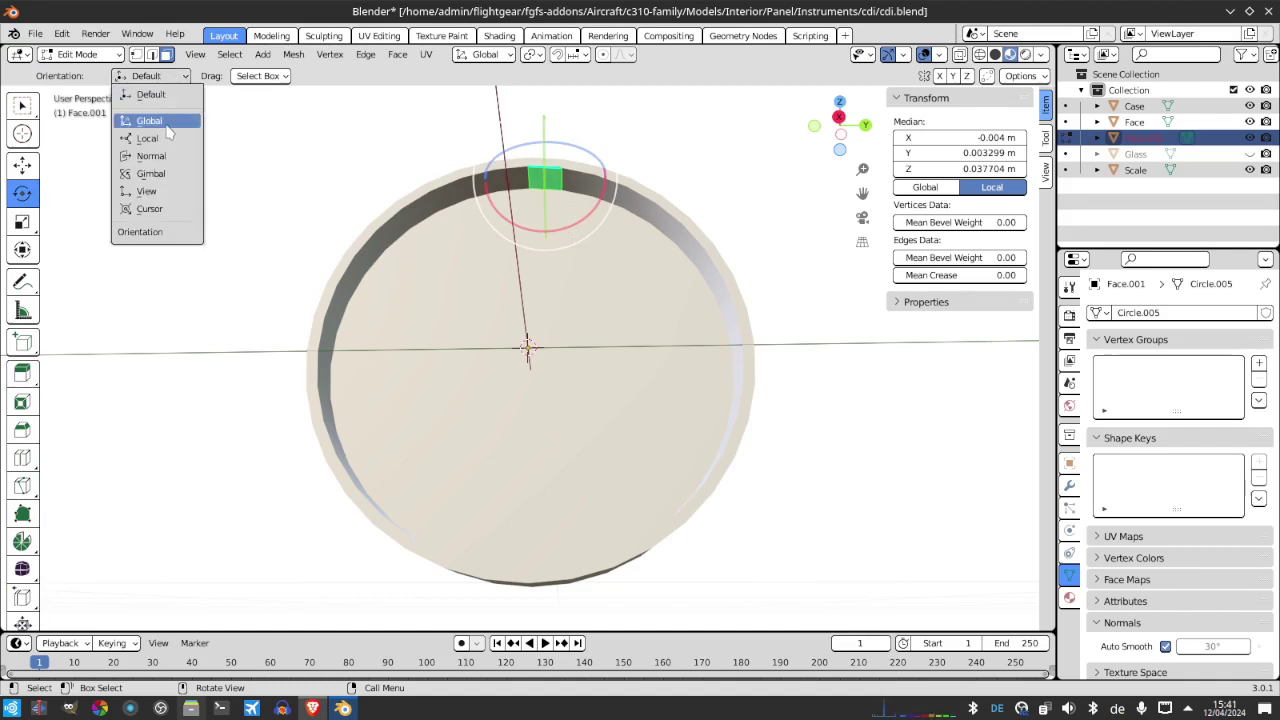
{"action": "left_click", "coordinate": [165, 148]}
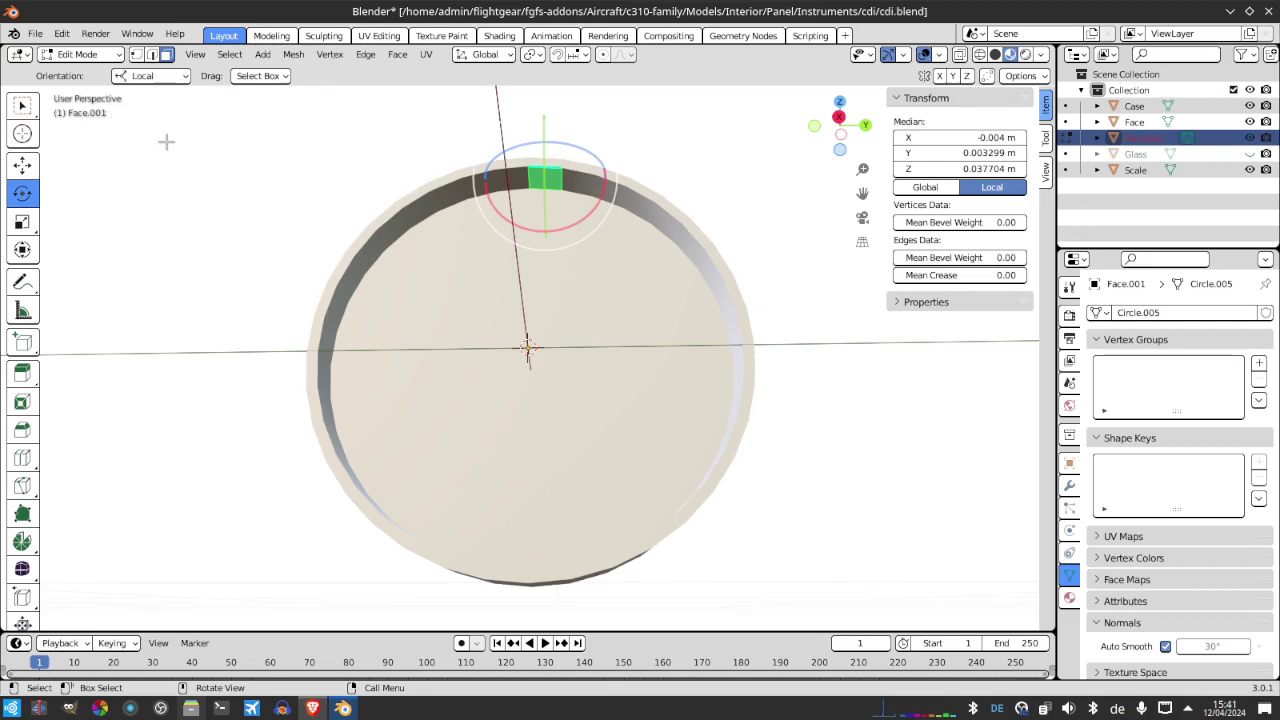
{"action": "left_click", "coordinate": [160, 80]}
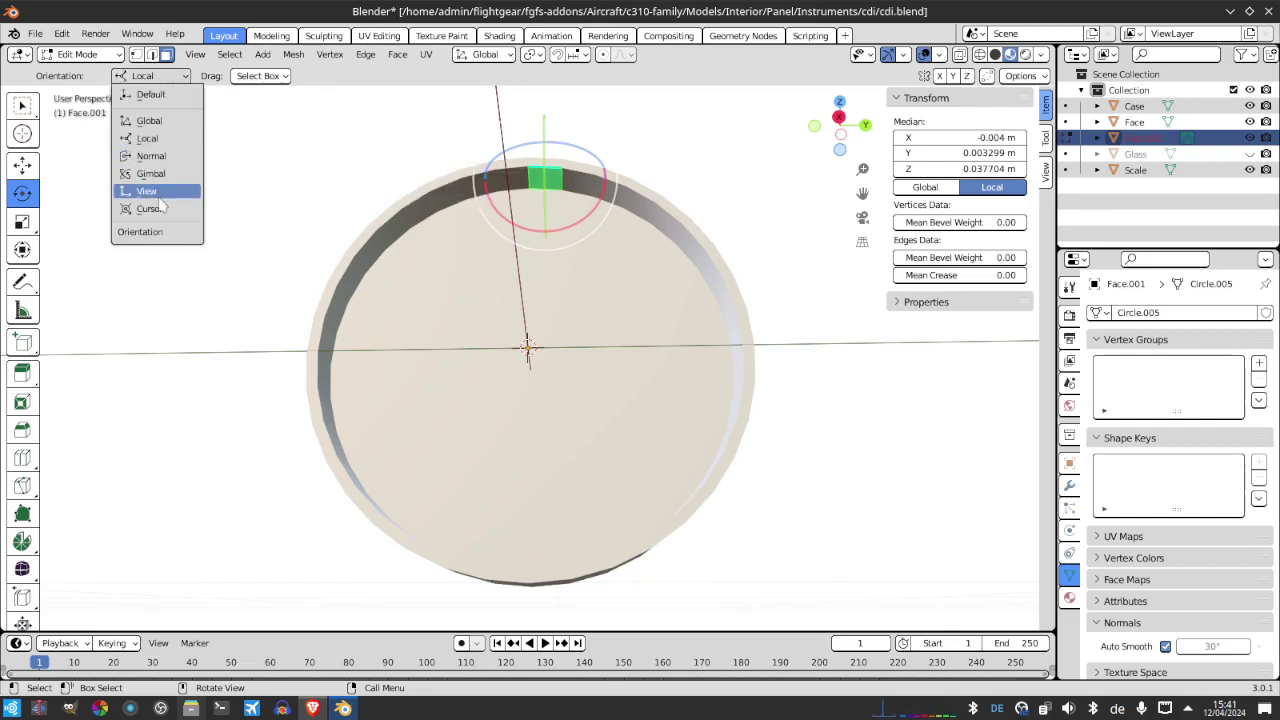
{"action": "middle_click_drag", "start_coordinate": [400, 300], "coordinate": [520, 120]}
{"action": "left_click", "coordinate": [535, 54]}
{"action": "left_click", "coordinate": [538, 74]}
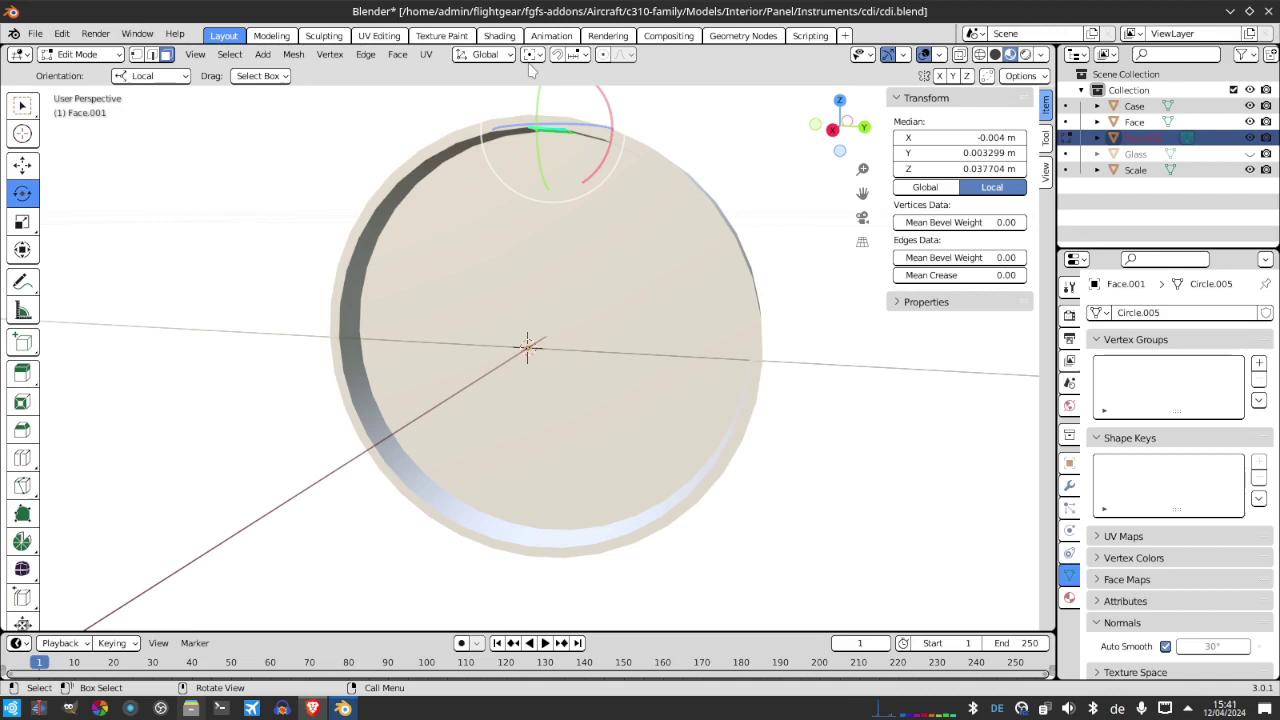
{"action": "left_click", "coordinate": [533, 55]}
{"action": "left_click", "coordinate": [545, 89]}
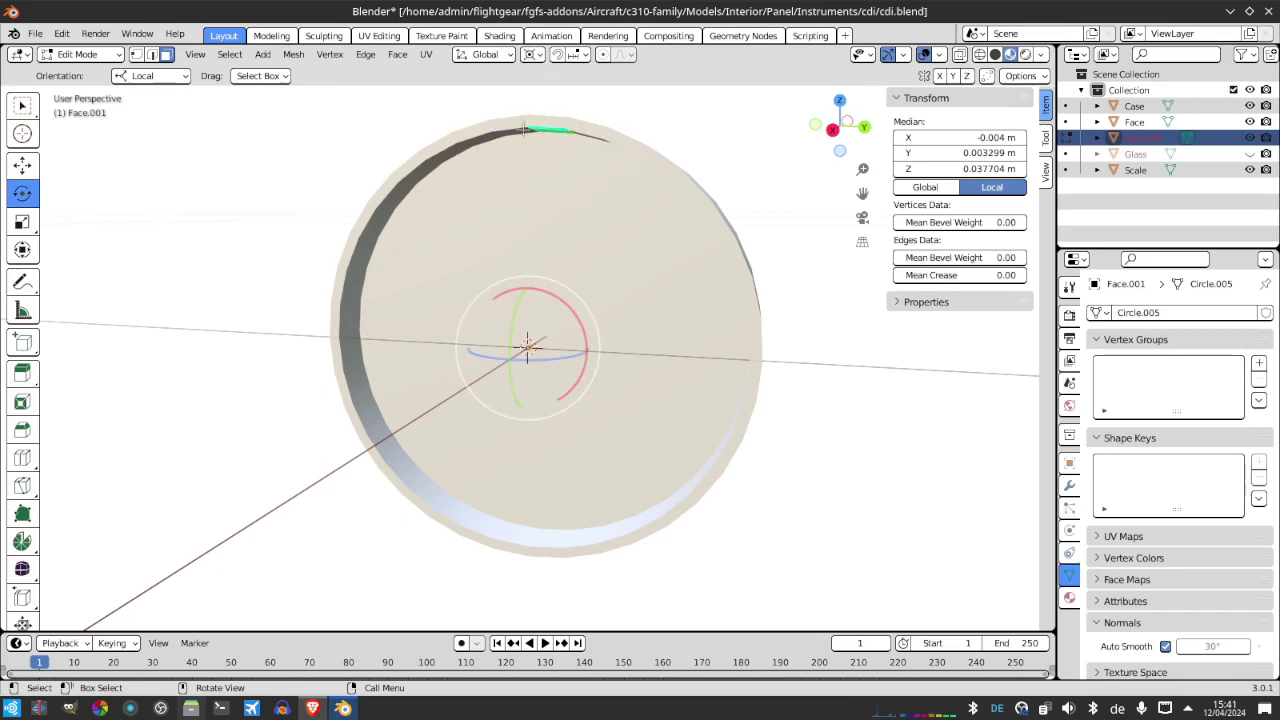
Rotate the separated wall face 5° about its local X axis
{"action": "left_click_drag", "start_coordinate": [546, 296], "coordinate": [540, 291]}
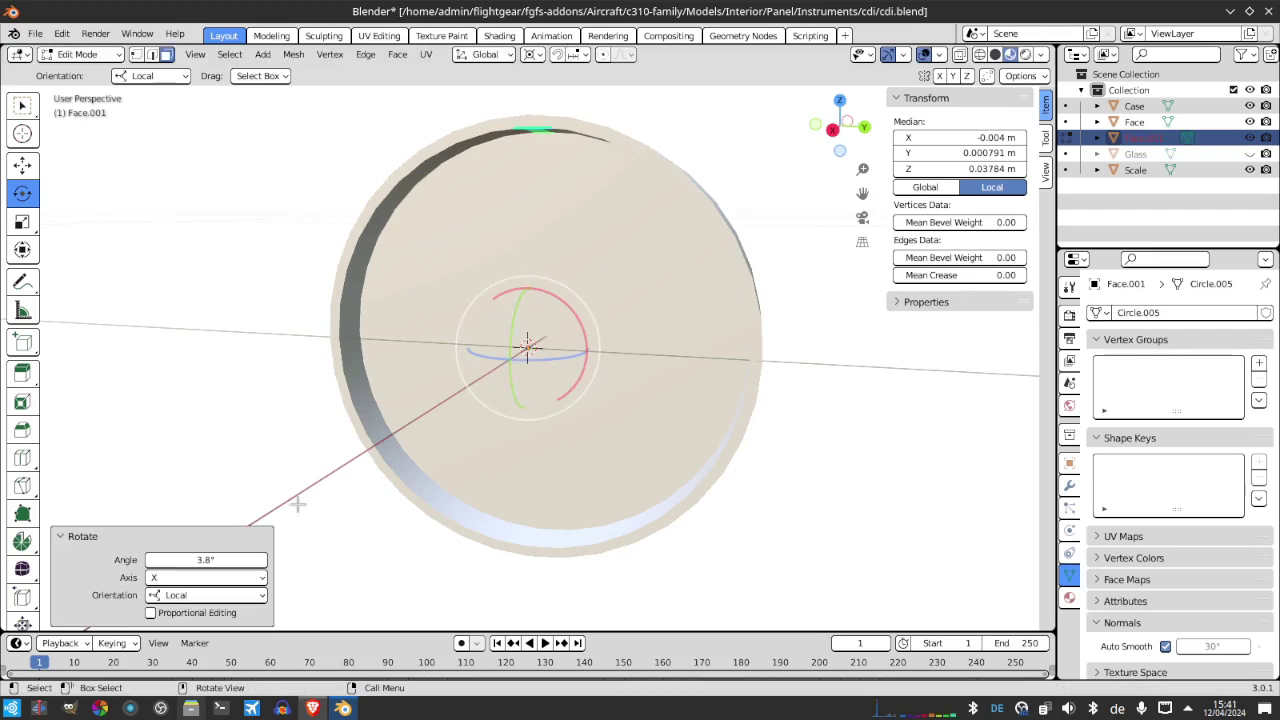
{"action": "left_click", "coordinate": [220, 556]}
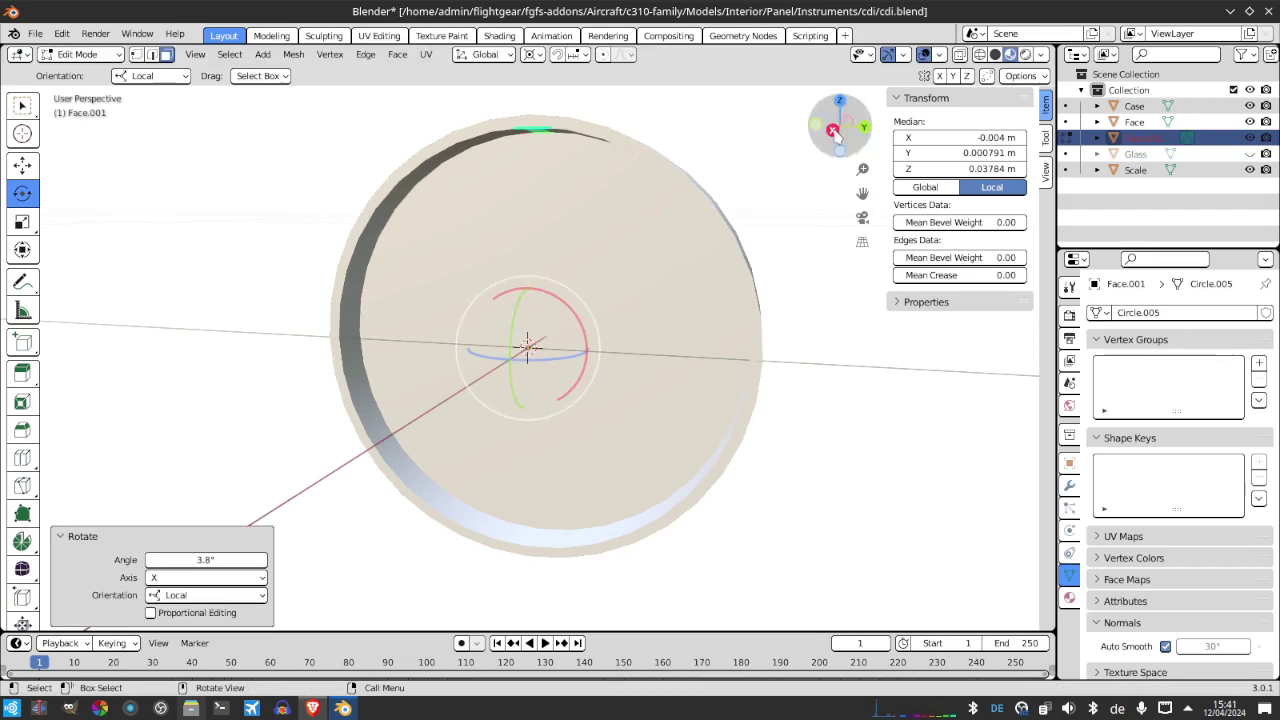
{"action": "left_click", "coordinate": [832, 129]}
{"action": "left_click", "coordinate": [222, 560]}
{"action": "type", "text": "5"}
{"action": "key", "text": "Return"}
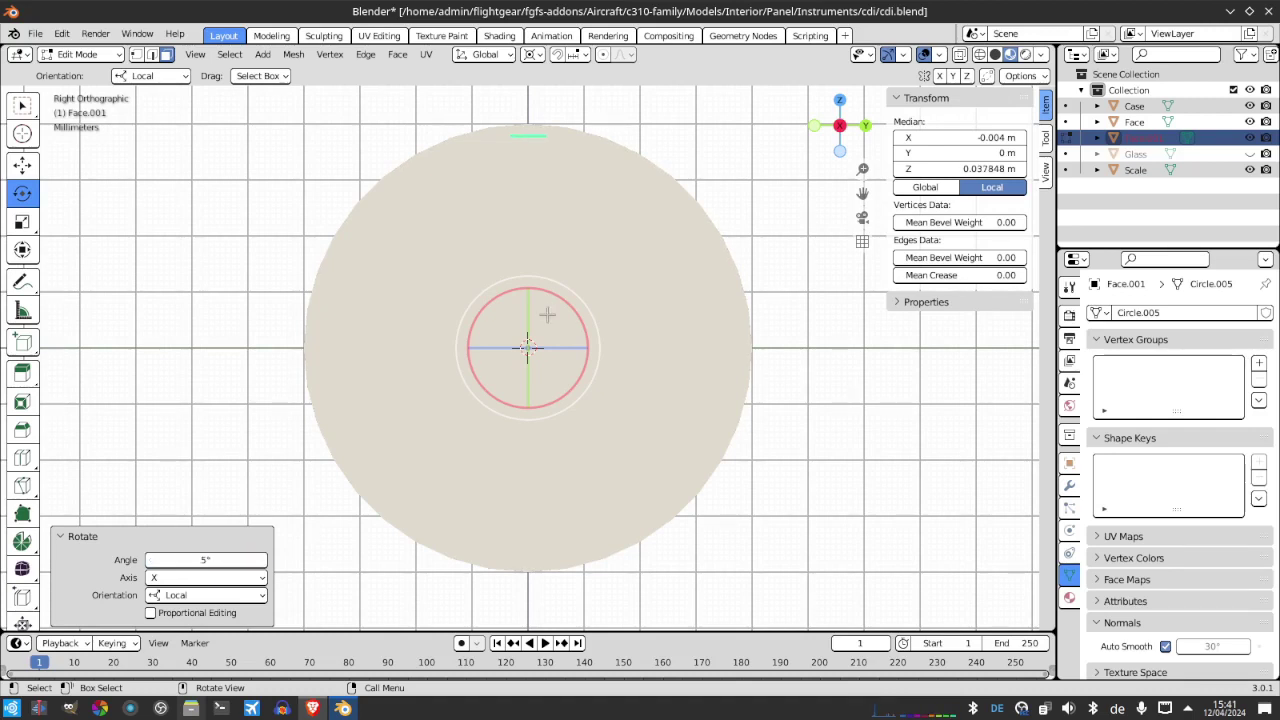
Scale the separated wall face by 0.5 along the global Y axis
{"action": "mouse_move", "coordinate": [838, 127]}
{"action": "left_mouse_down"}
{"action": "mouse_move", "coordinate": [858, 112]}
{"action": "mouse_move", "coordinate": [838, 122]}
{"action": "left_mouse_up"}
{"action": "left_click", "coordinate": [817, 129]}
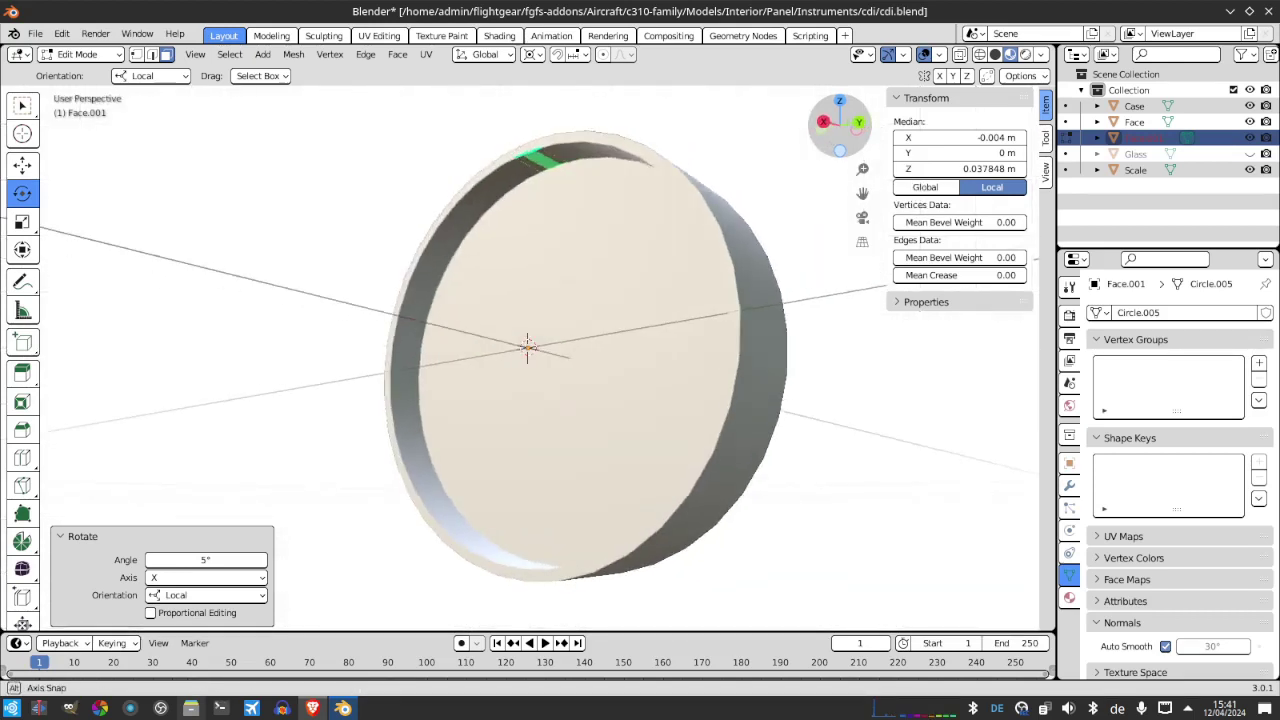
{"action": "left_click", "coordinate": [27, 222]}
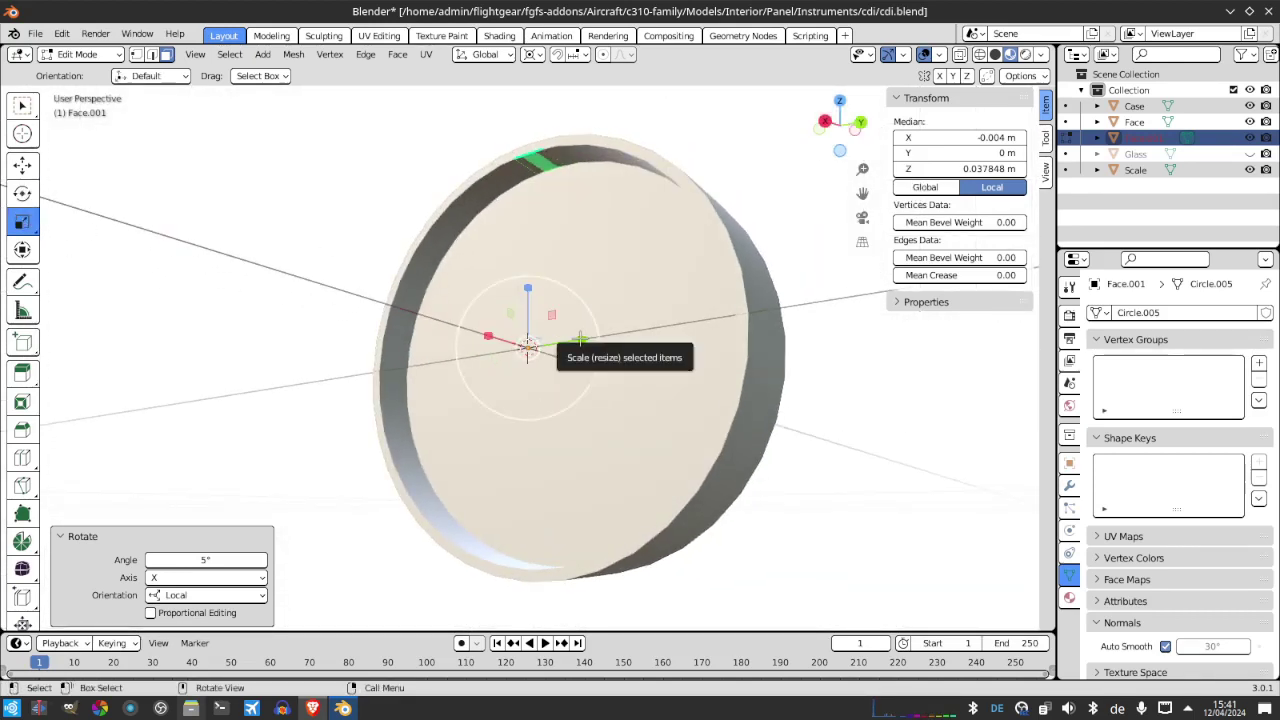
{"action": "key", "text": "s"}
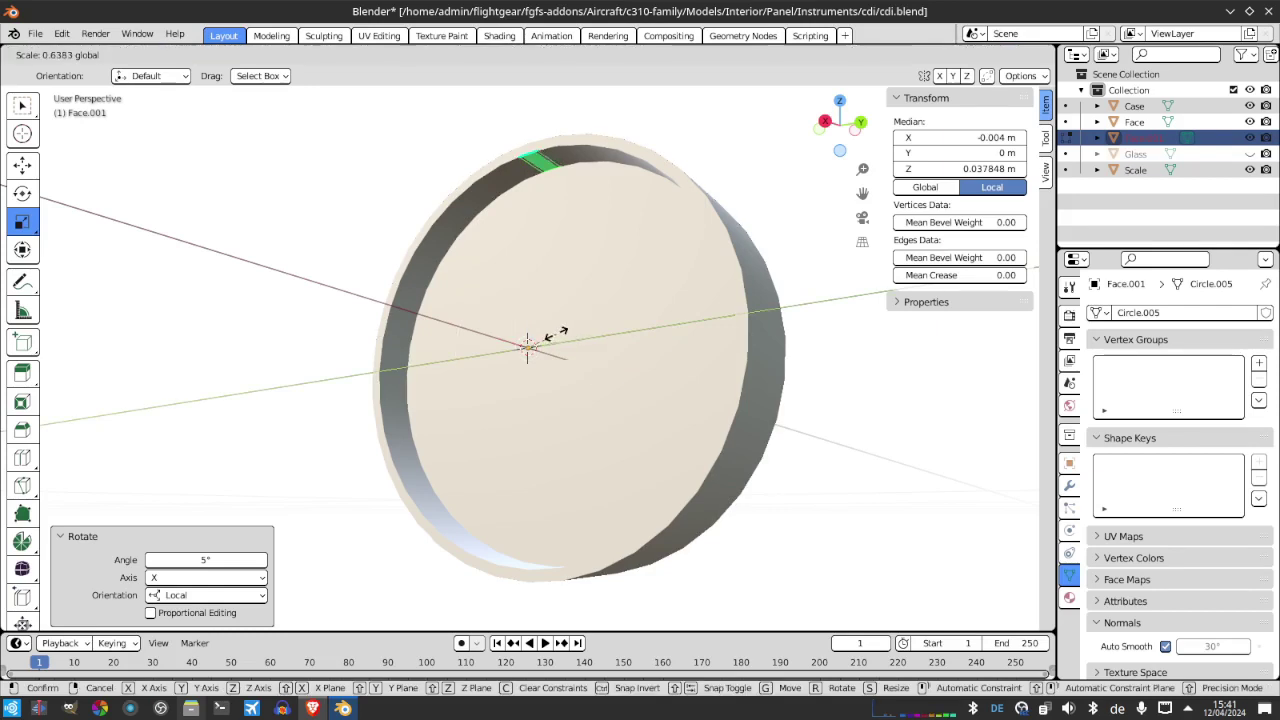
{"action": "key", "text": "y"}
{"action": "left_click", "coordinate": [549, 336]}
{"action": "left_click", "coordinate": [207, 562]}
{"action": "type", "text": "0.5"}
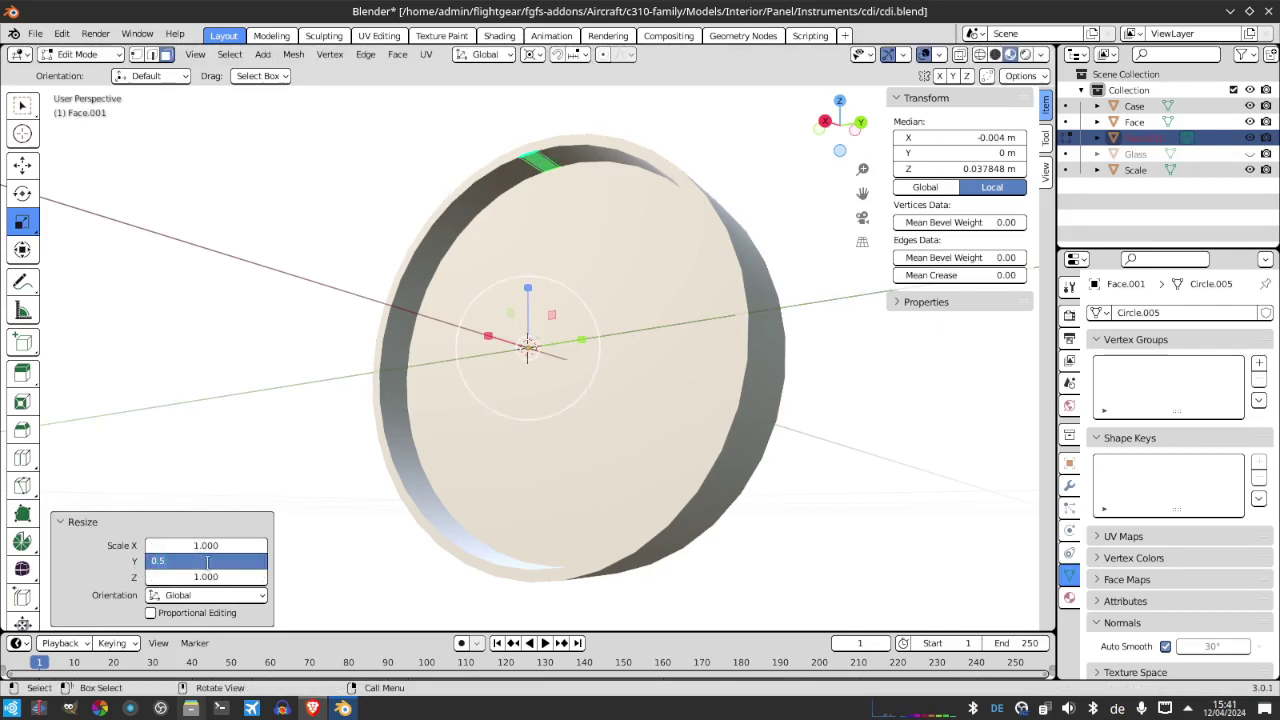
{"action": "key", "text": "Return"}
Set up Move for the separated wall face with the pivot point at the selection's centre and Vertex as snap target
{"action": "mouse_move", "coordinate": [840, 127]}
{"action": "left_mouse_down"}
{"action": "mouse_move", "coordinate": [860, 132]}
{"action": "mouse_move", "coordinate": [822, 135]}
{"action": "left_mouse_up"}
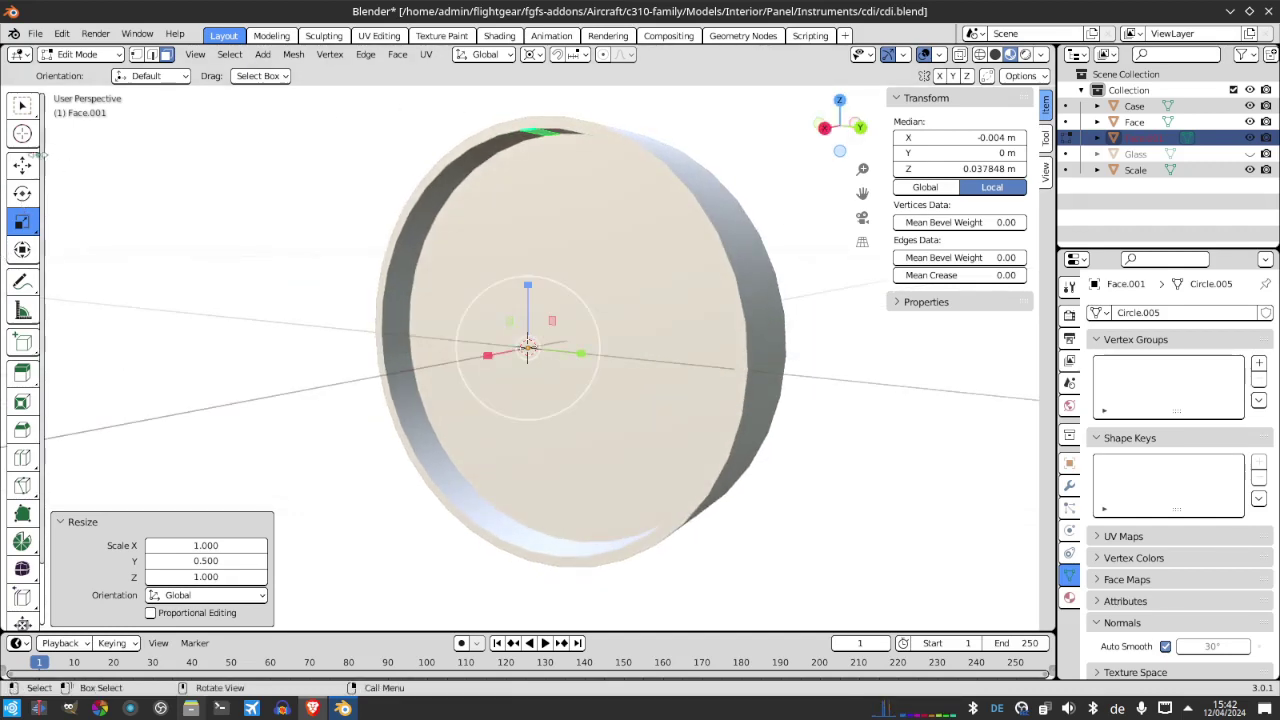
{"action": "left_click", "coordinate": [22, 164]}
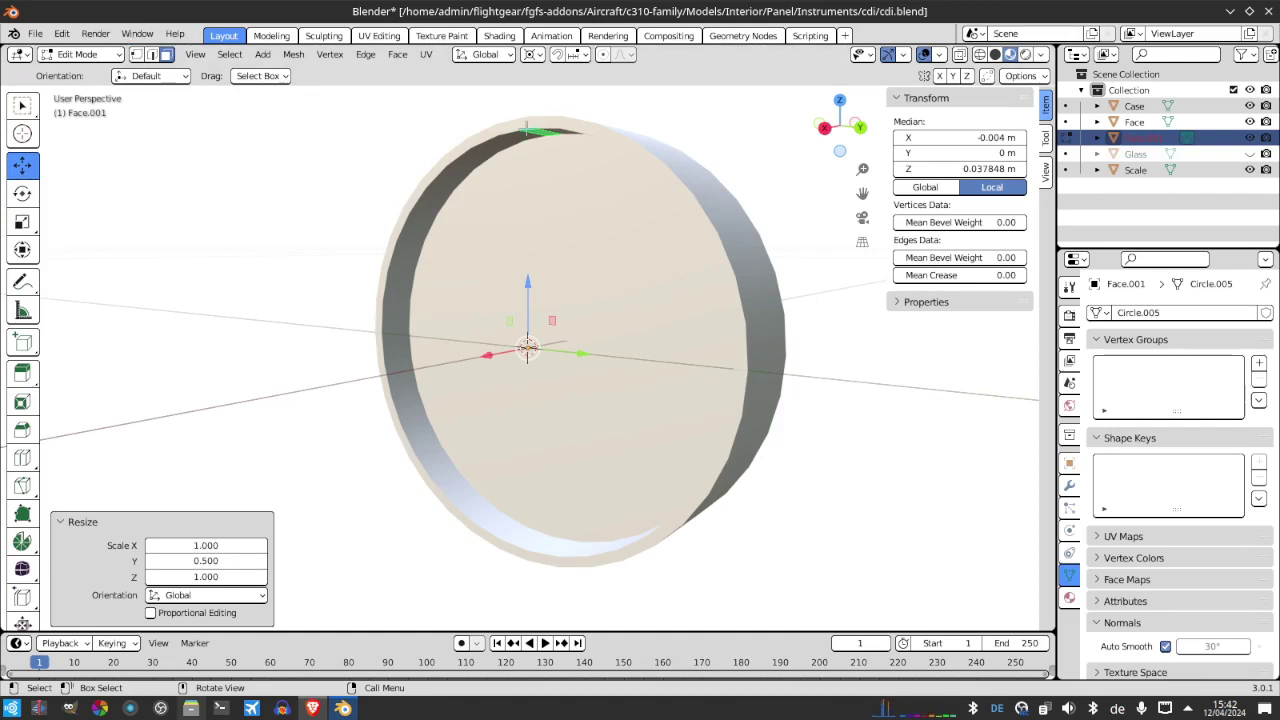
{"action": "scroll", "coordinate": [528, 128], "scroll_direction": "up", "scroll_amount": 3}
{"action": "left_click_drag", "start_coordinate": [862, 193], "coordinate": [817, 174]}
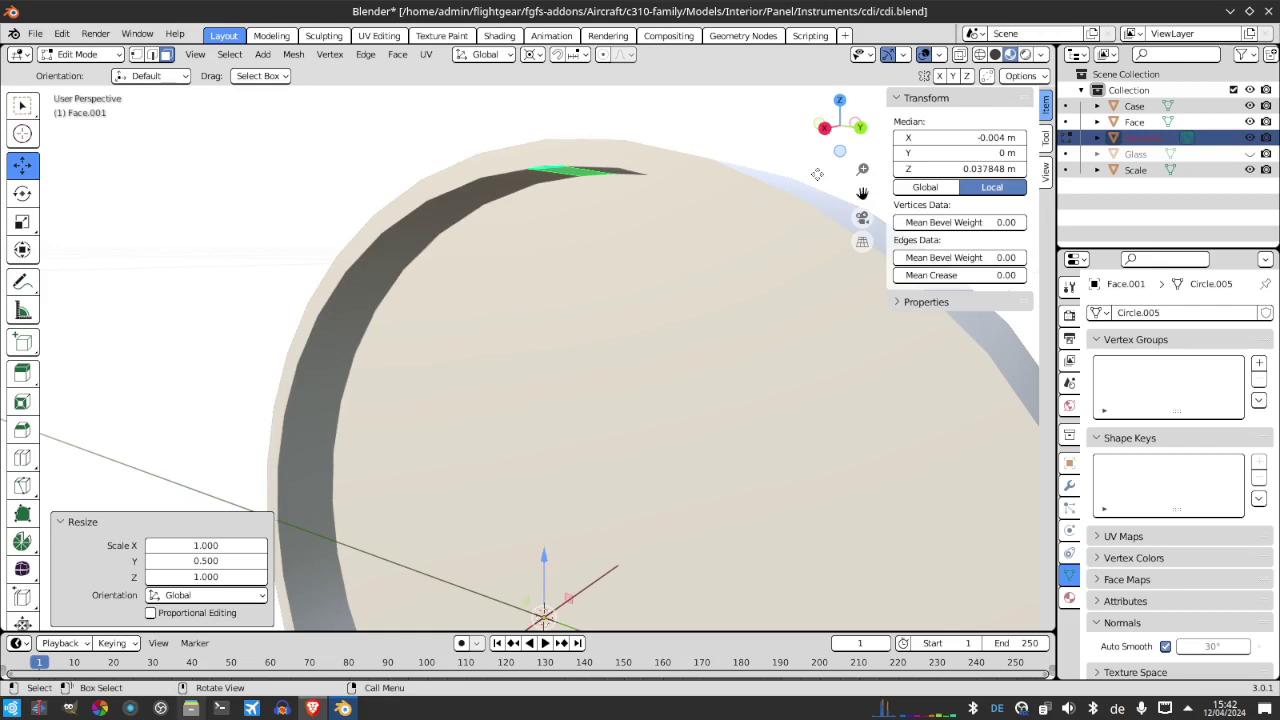
{"action": "left_click", "coordinate": [22, 193]}
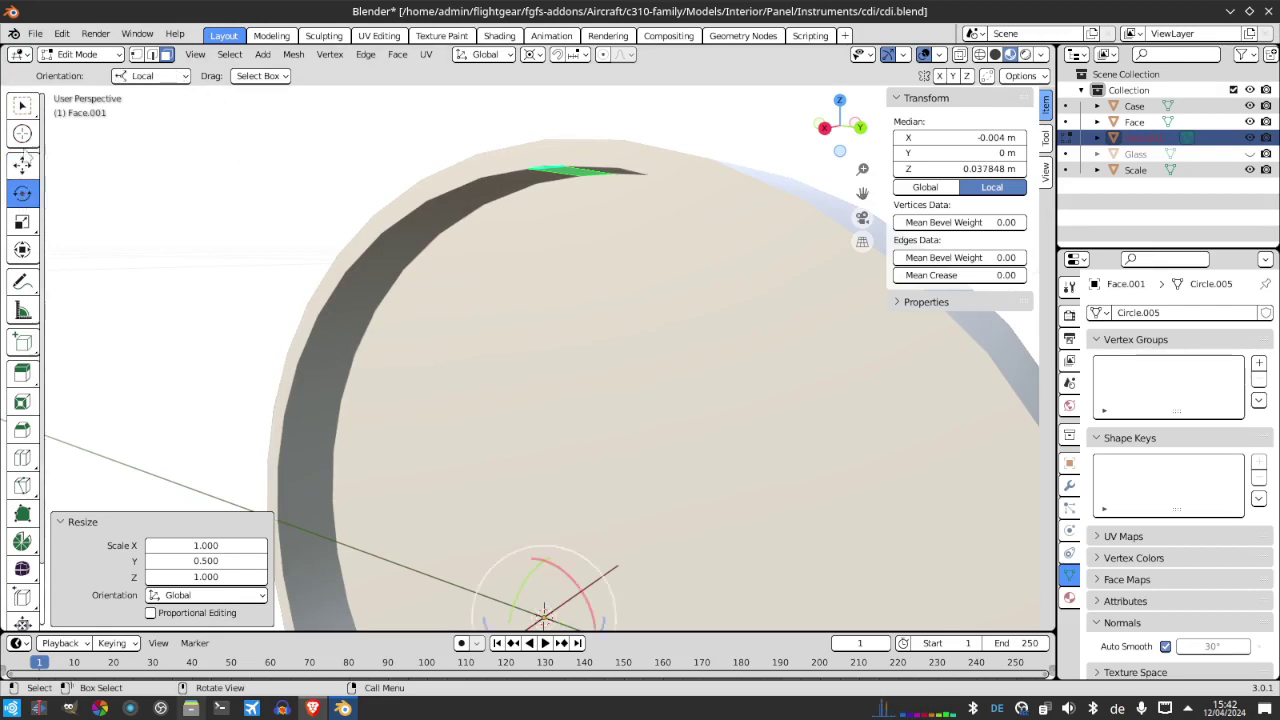
{"action": "left_click", "coordinate": [24, 162]}
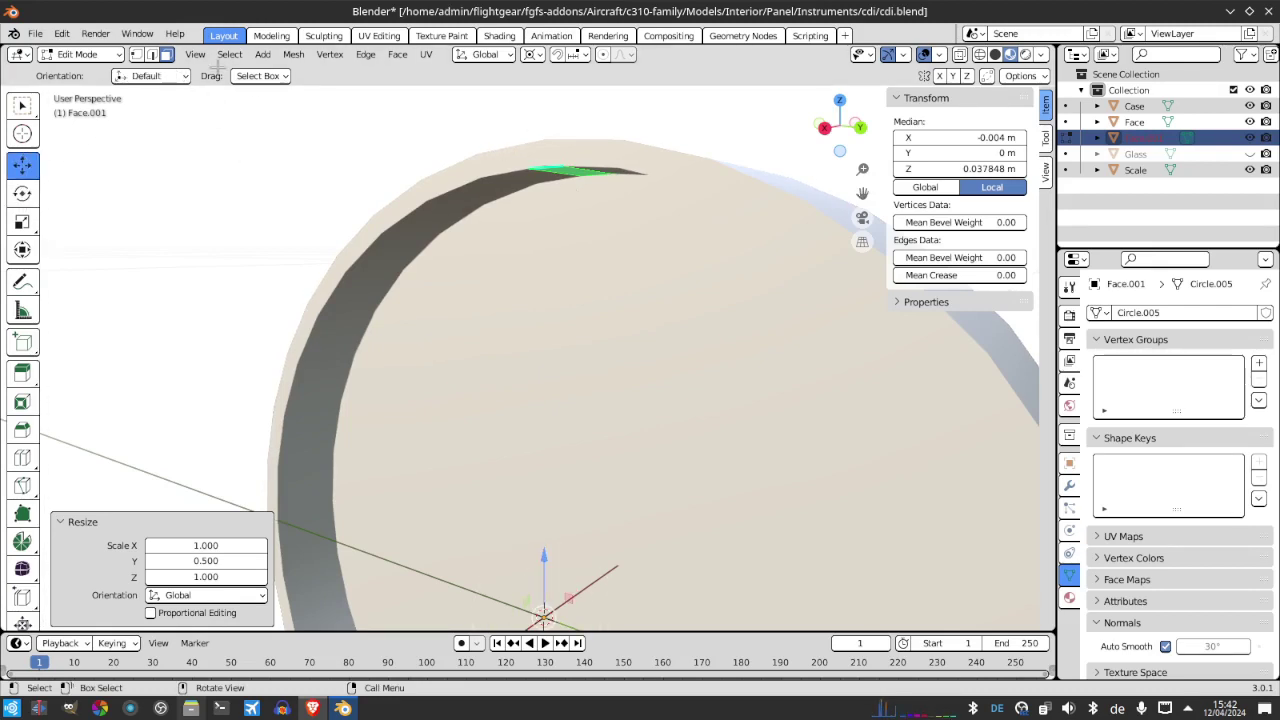
{"action": "key", "text": "period"}
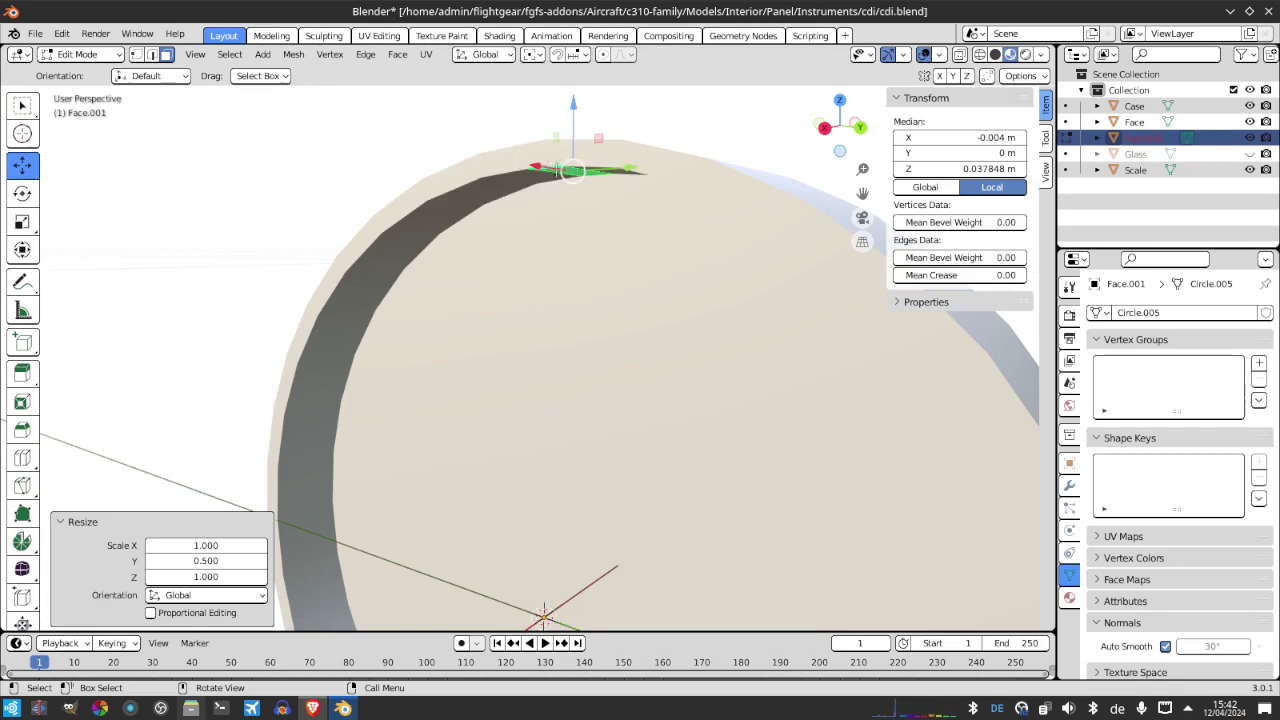
{"action": "left_click", "coordinate": [580, 56]}
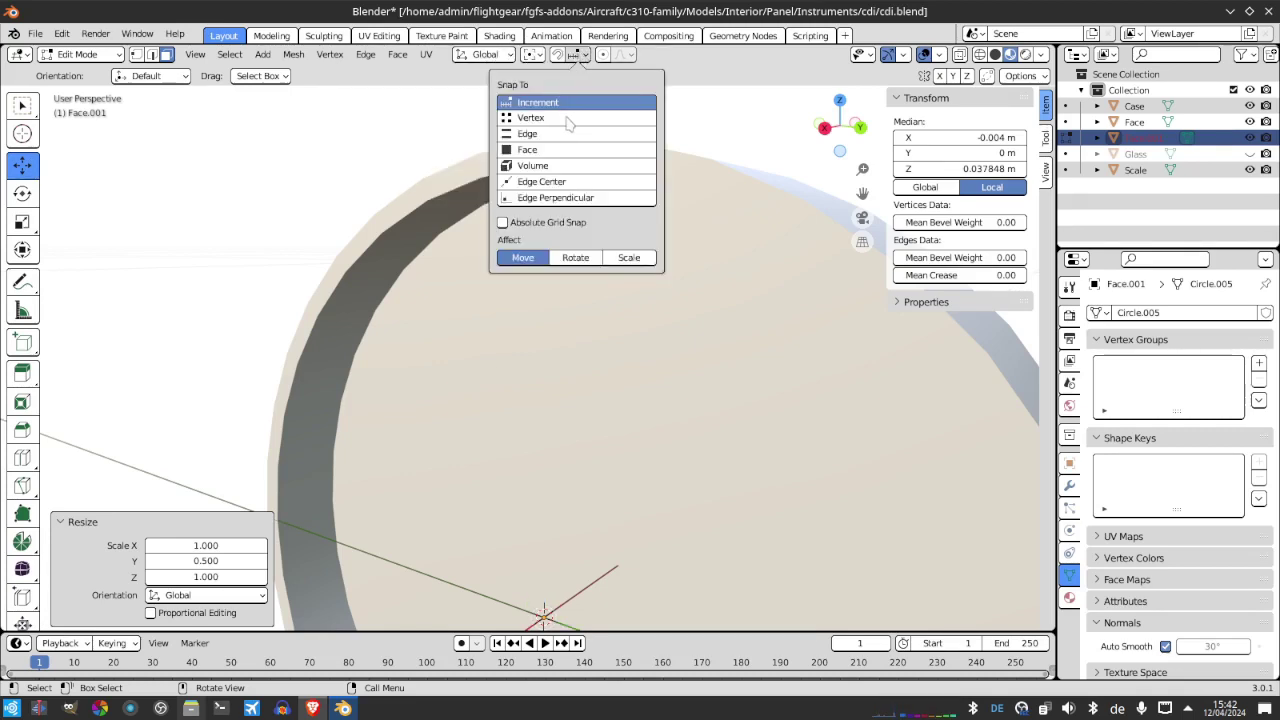
{"action": "left_click", "coordinate": [567, 119]}
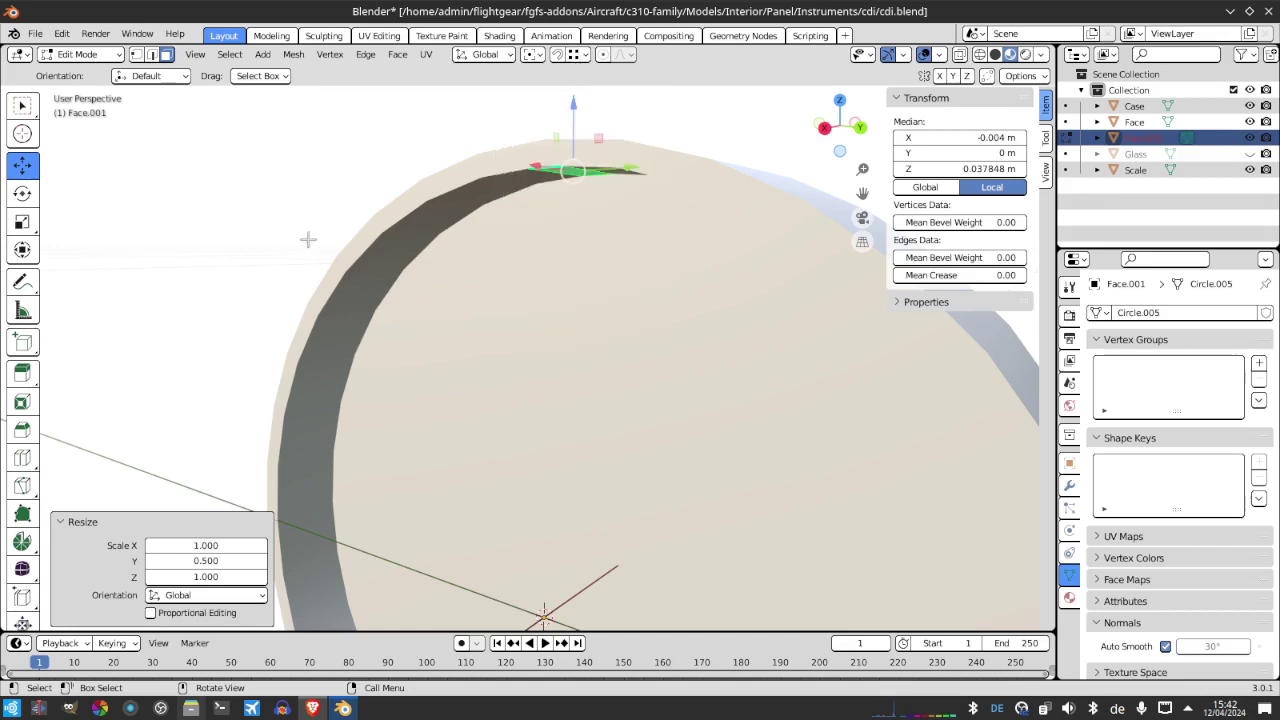
Move the wall face up 0.000145 m along global Z, snapping it to the top vertex of Face's inner rim
{"action": "left_click_drag", "start_coordinate": [569, 104], "coordinate": [553, 152]}
{"action": "key", "text": "ctrl+z"}
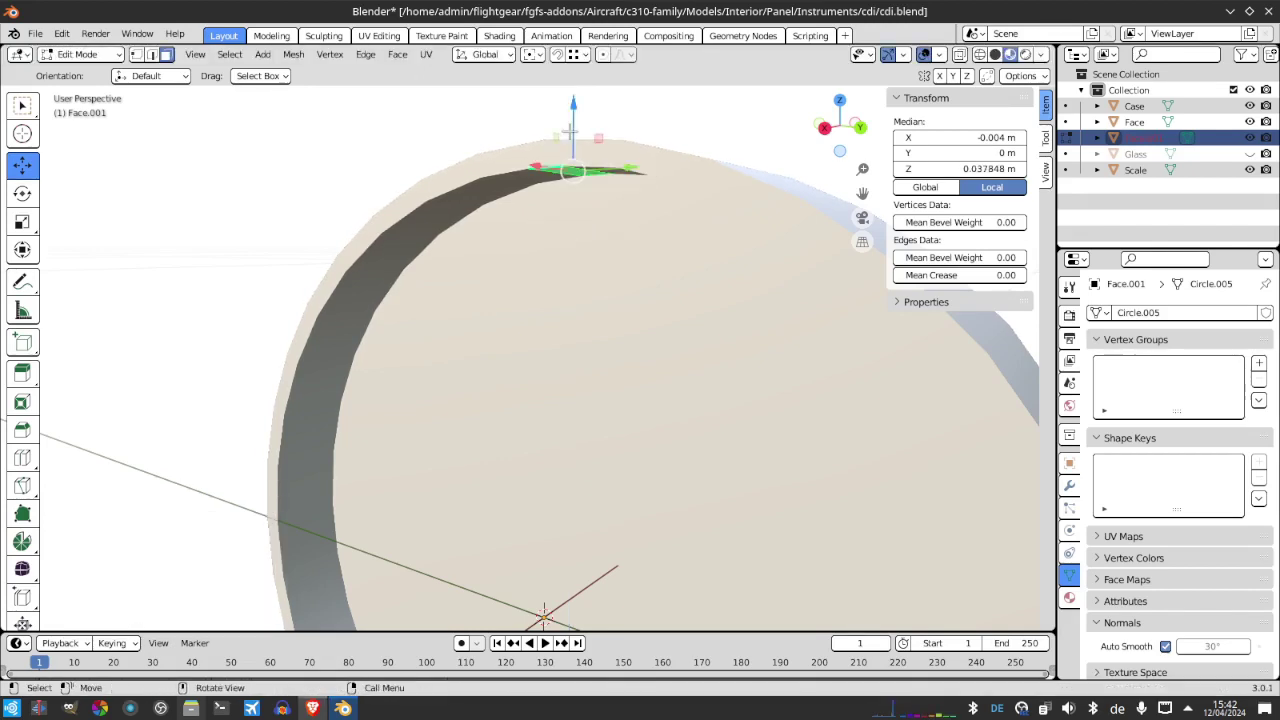
{"action": "left_click_drag", "start_coordinate": [575, 104], "coordinate": [546, 163]}
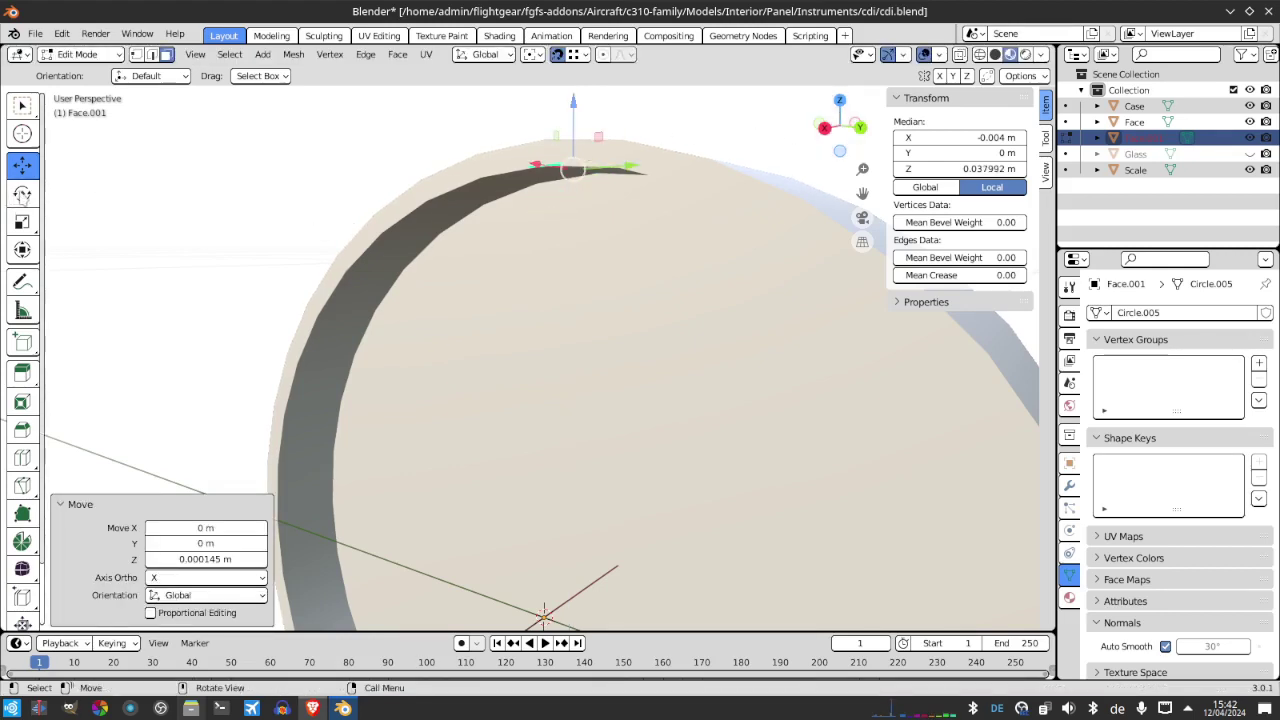
Edit the Face object in vertex mode and snap the 3D cursor to the top front vertex of its inner rim
{"action": "left_click", "coordinate": [22, 193]}
{"action": "key", "text": "Tab"}
{"action": "left_click", "coordinate": [565, 157]}
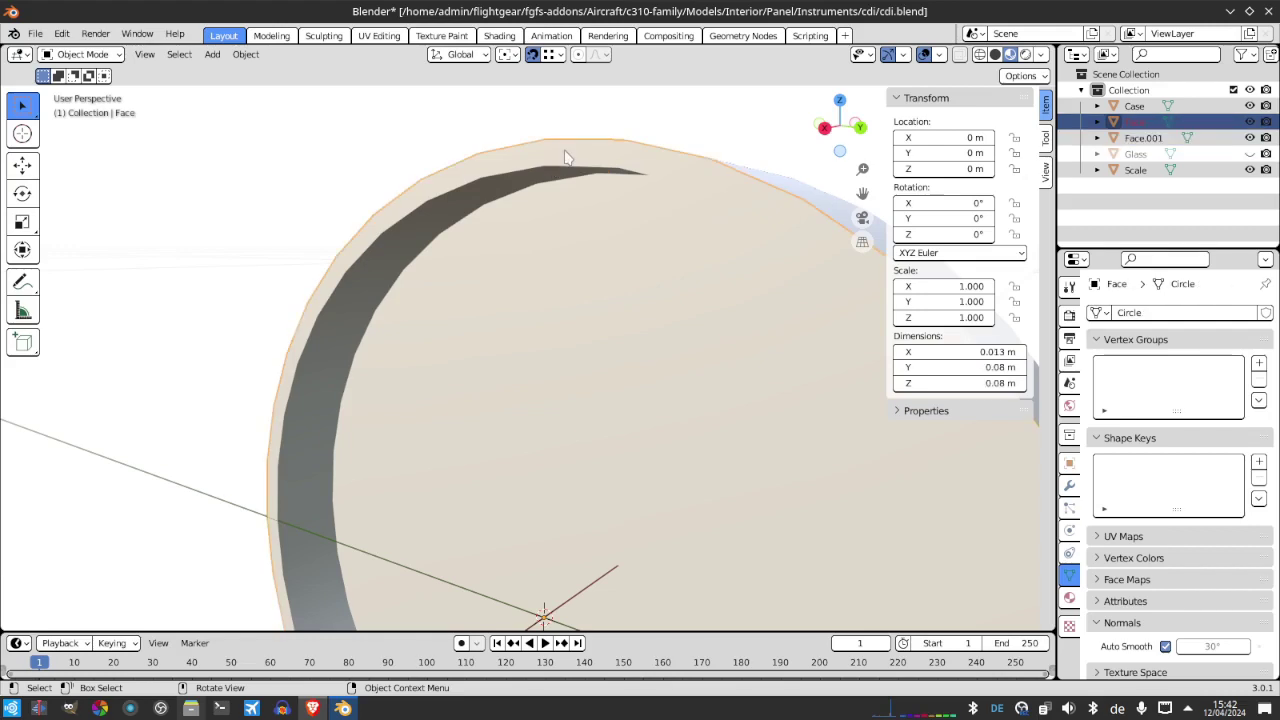
{"action": "key", "text": "Tab"}
{"action": "key", "text": "1"}
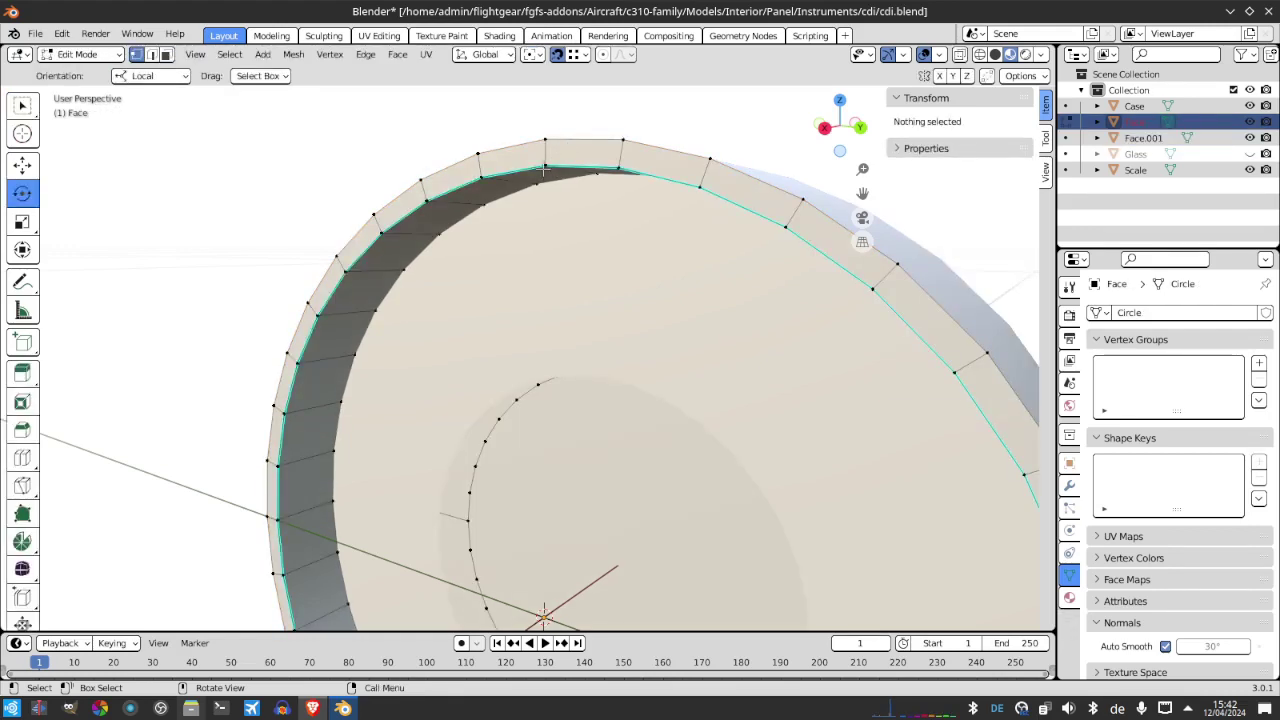
{"action": "left_click", "coordinate": [545, 167]}
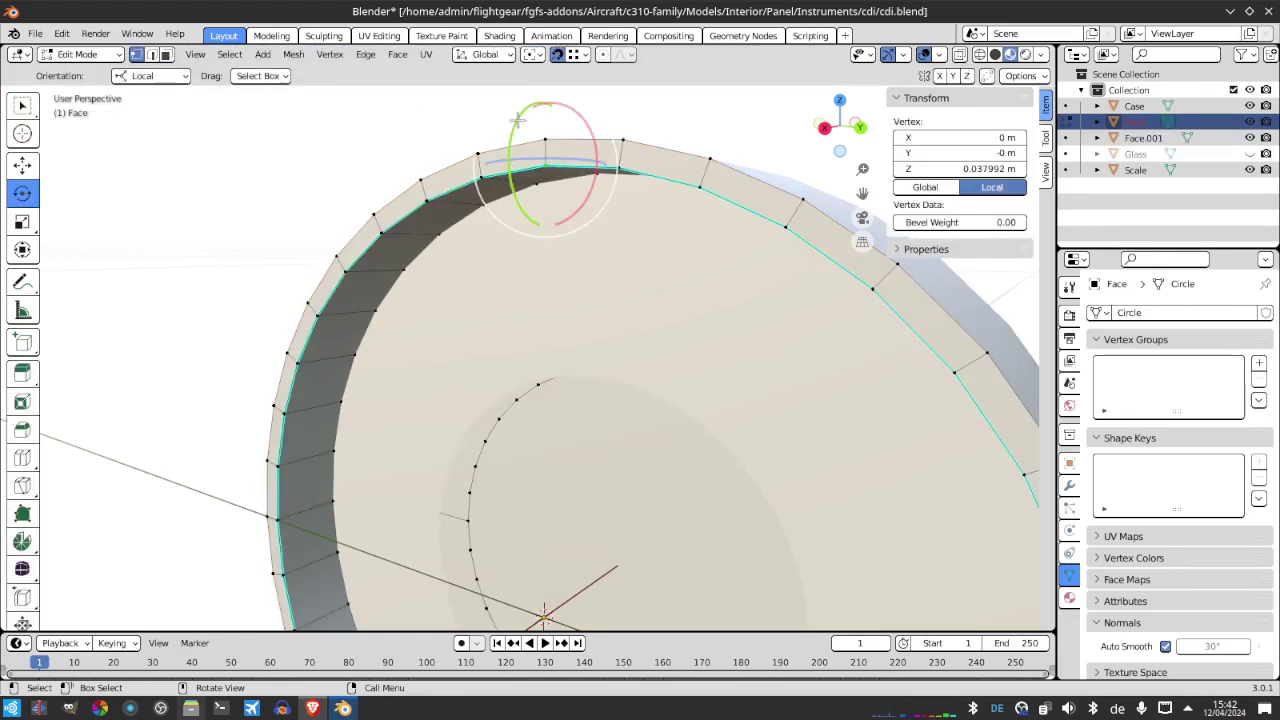
{"action": "left_click", "coordinate": [195, 55]}
{"action": "mouse_move", "coordinate": [293, 55]}
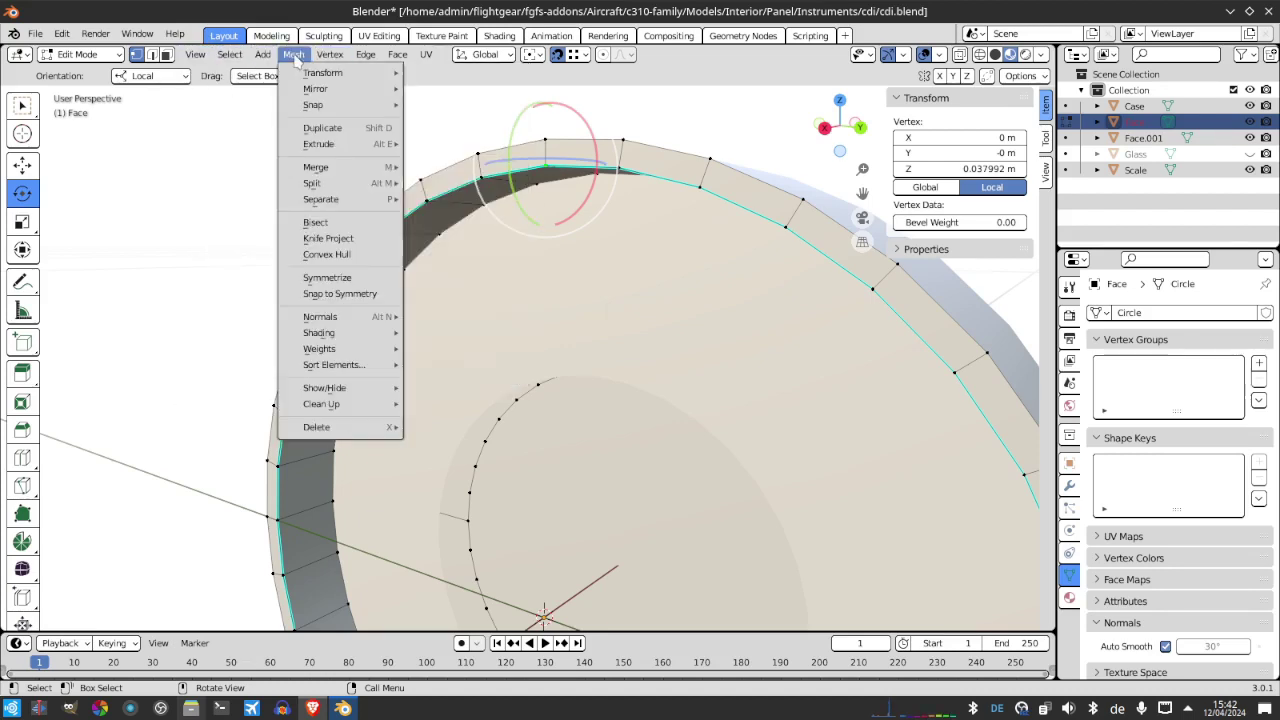
{"action": "mouse_move", "coordinate": [373, 113]}
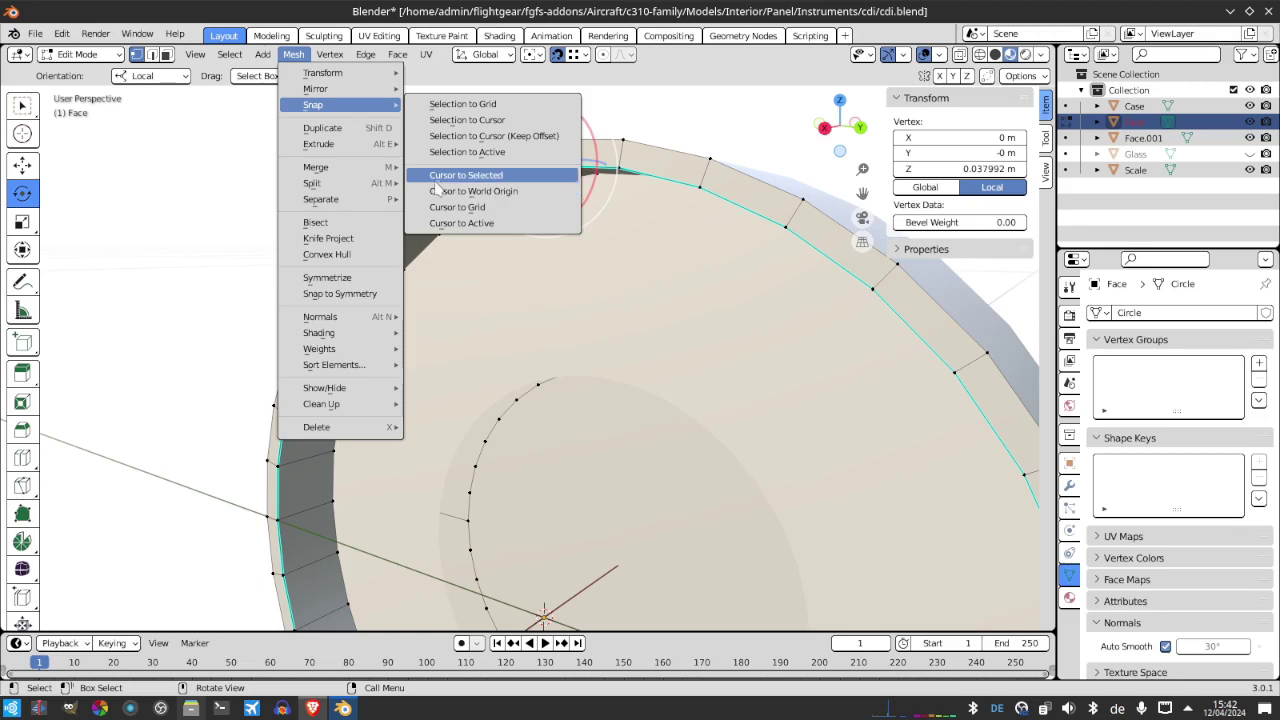
{"action": "left_click", "coordinate": [435, 176]}
Return to Object Mode and rename the separated wall face object to Needle
{"action": "key", "text": "Tab"}
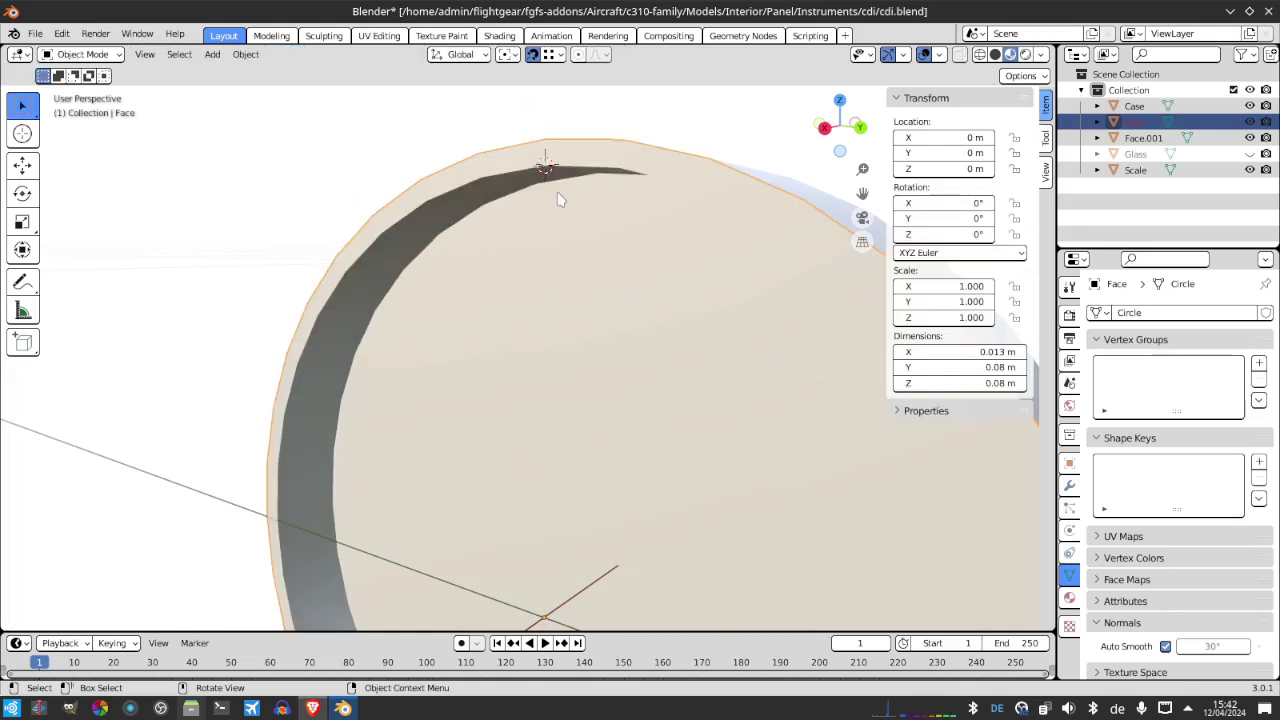
{"action": "left_click", "coordinate": [1140, 138]}
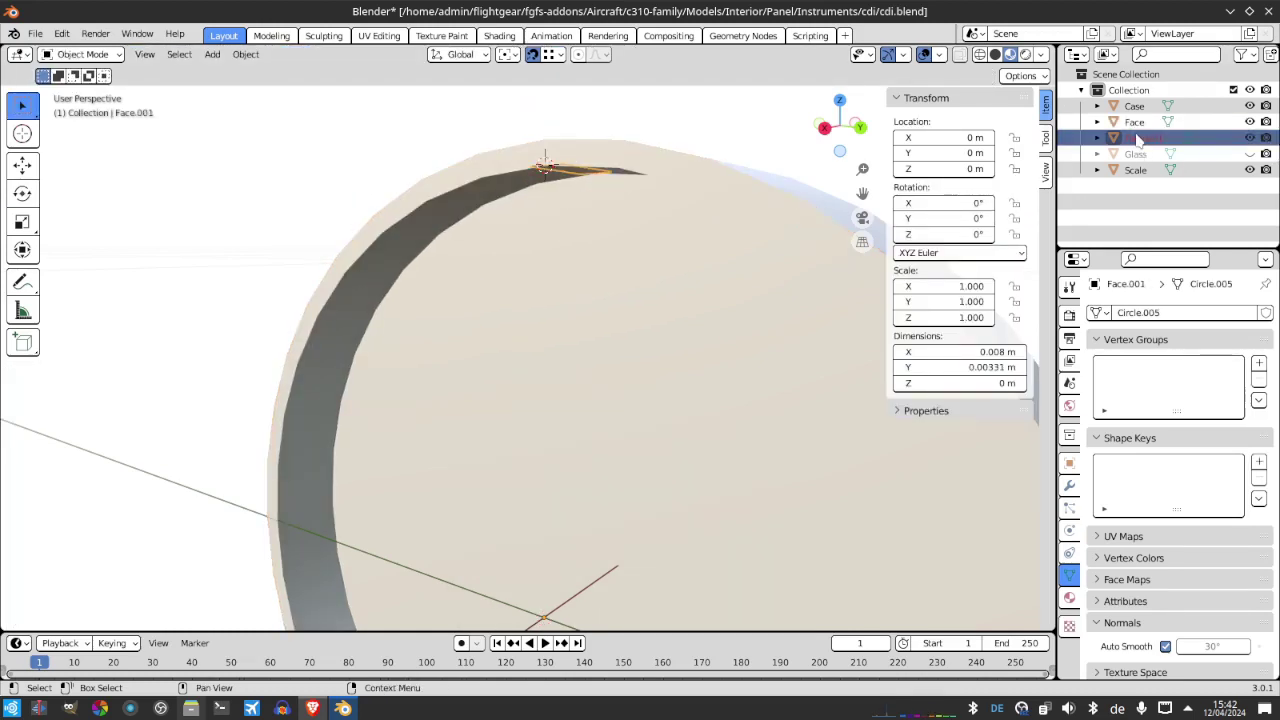
{"action": "double_click", "coordinate": [1137, 140]}
{"action": "type", "text": "Needle"}
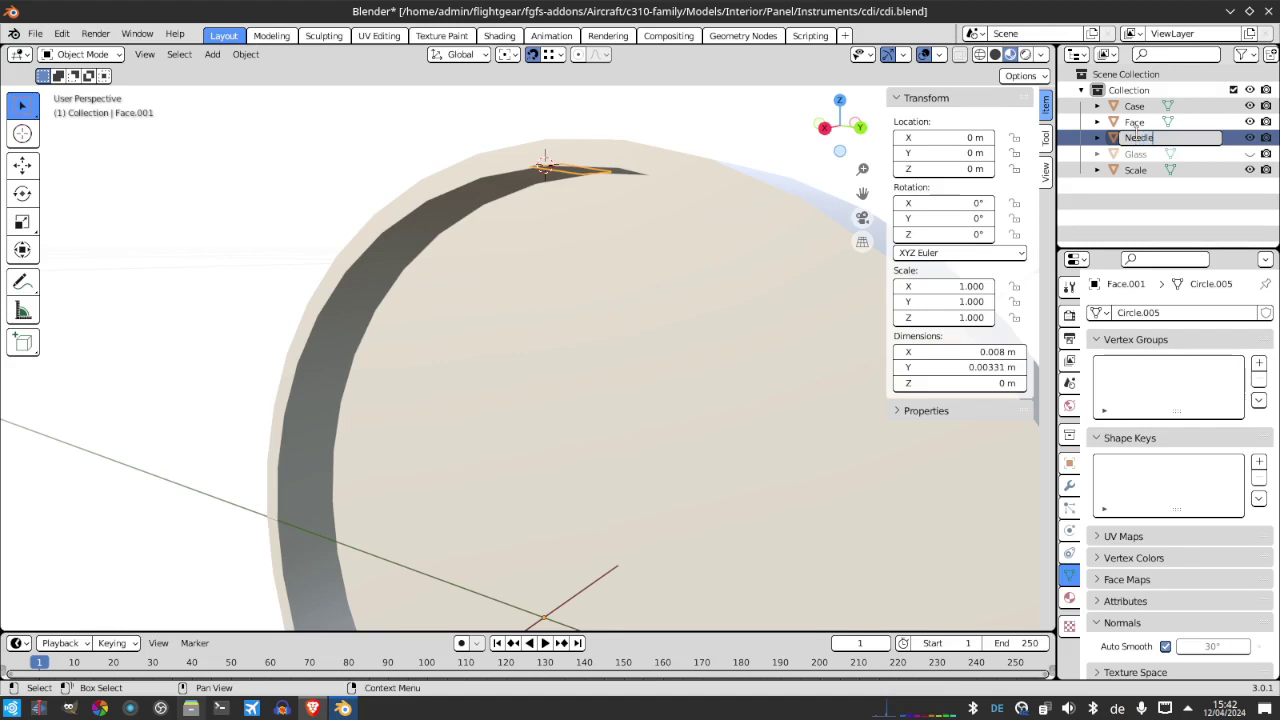
{"action": "key", "text": "Return"}
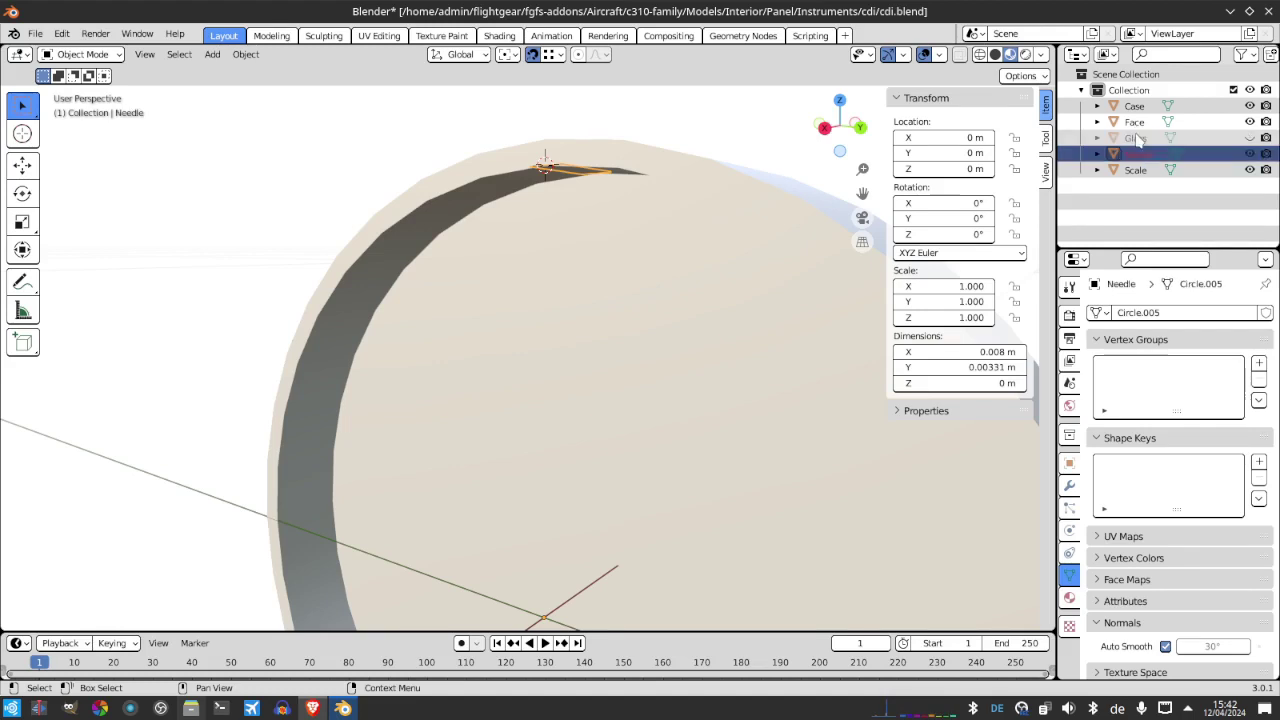
Edit Needle and rotate its face -90° about the local Y axis with the 3D Cursor as pivot point
{"action": "key", "text": "Tab"}
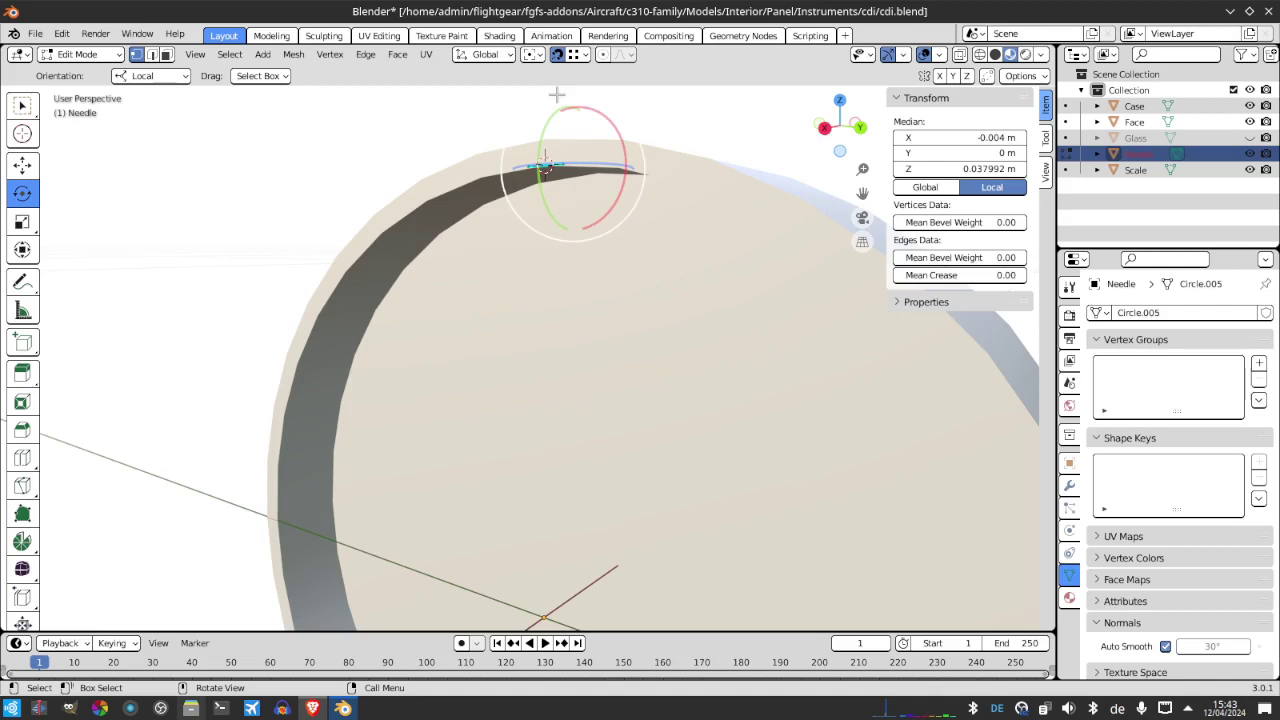
{"action": "left_click", "coordinate": [538, 55]}
{"action": "left_click", "coordinate": [565, 90]}
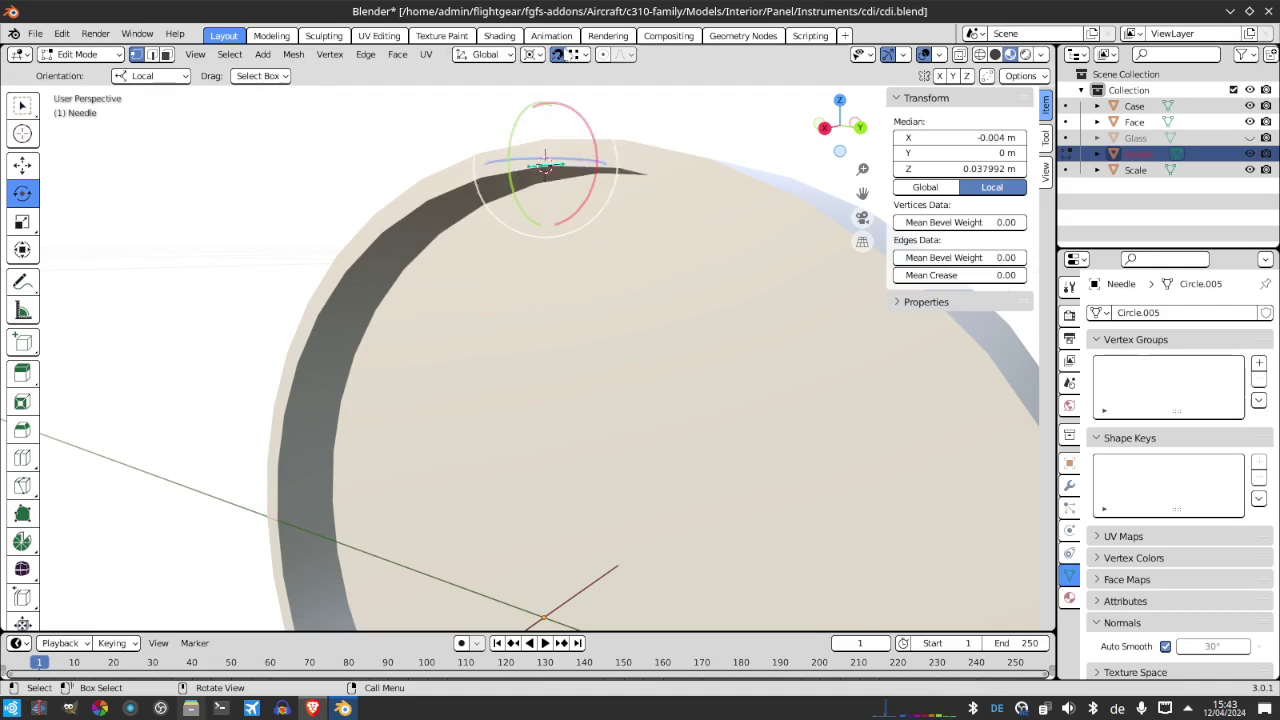
{"action": "left_click_drag", "start_coordinate": [514, 200], "coordinate": [537, 116]}
{"action": "left_click", "coordinate": [207, 559]}
{"action": "type", "text": "90"}
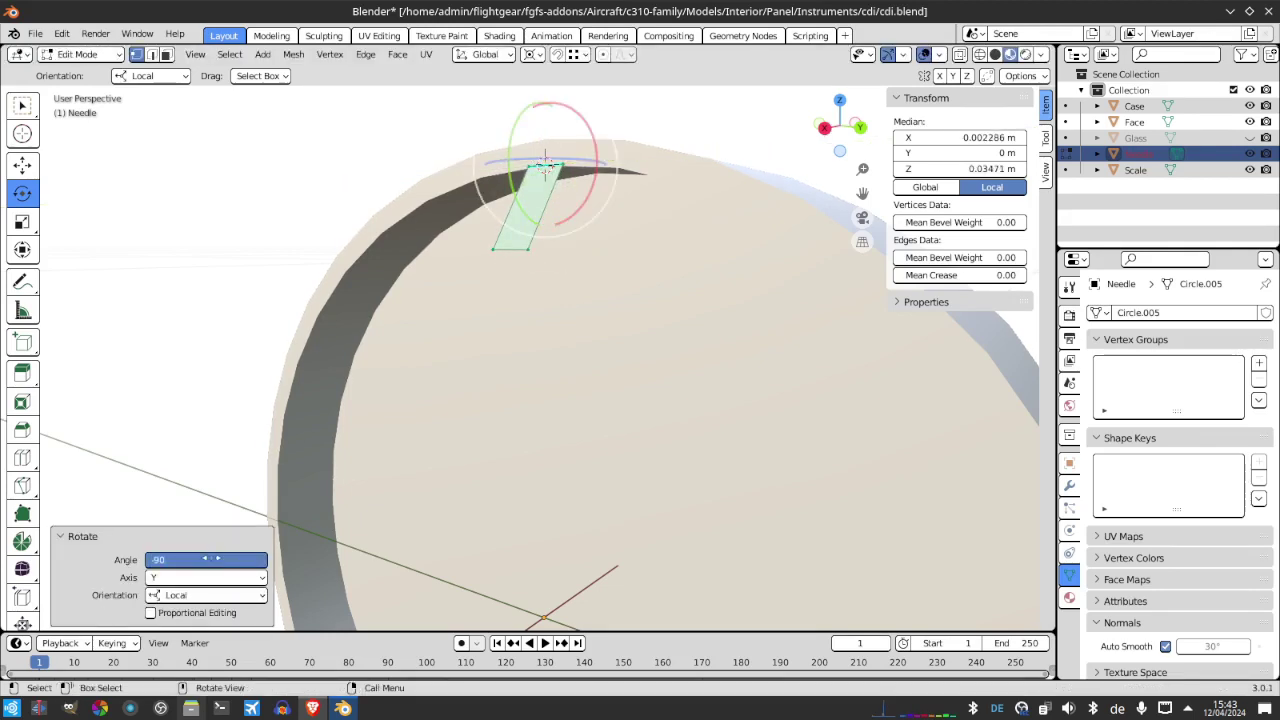
{"action": "key", "text": "Return"}
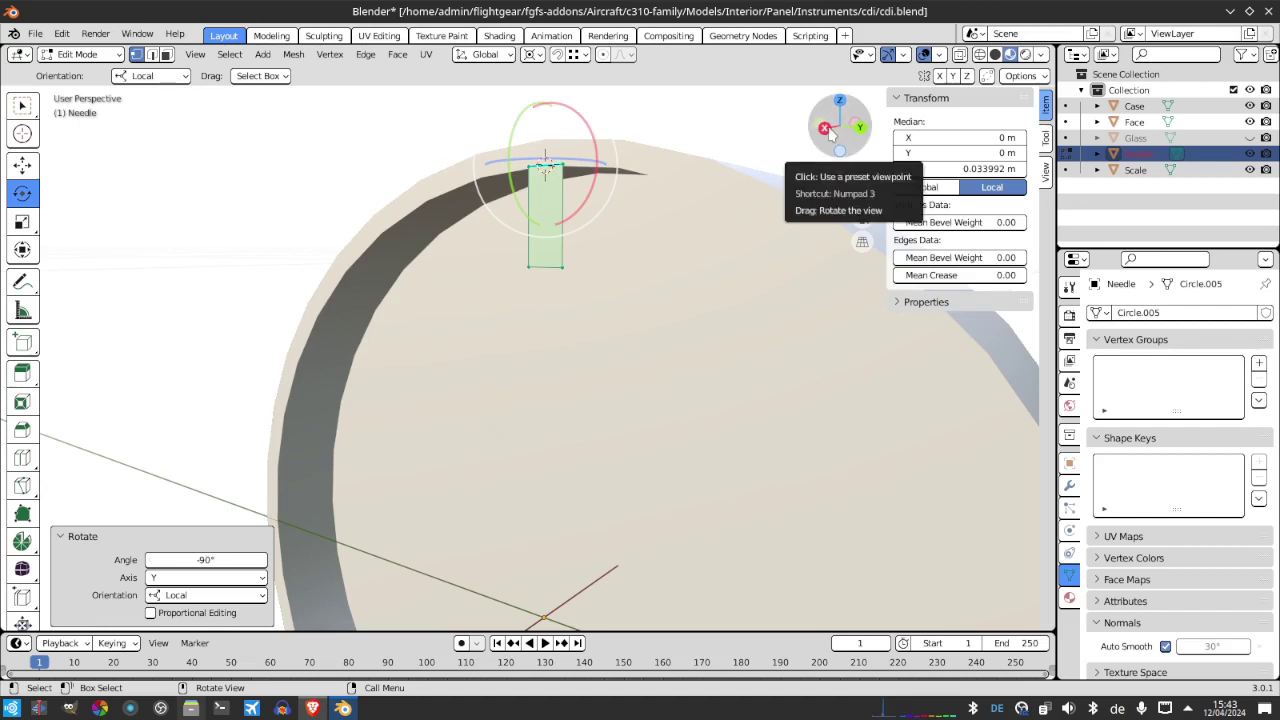
Select the two lower vertices of the Needle face
{"action": "left_click", "coordinate": [553, 297]}
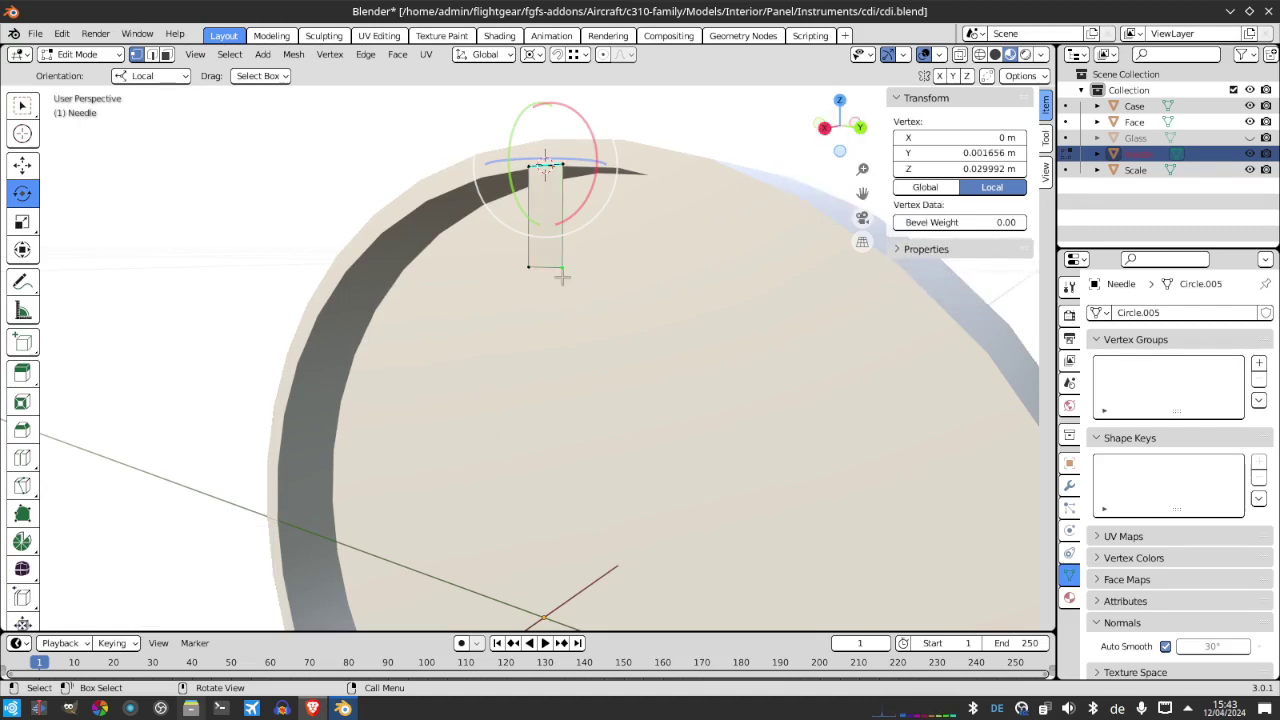
{"action": "left_click", "coordinate": [575, 212], "text": "shift"}
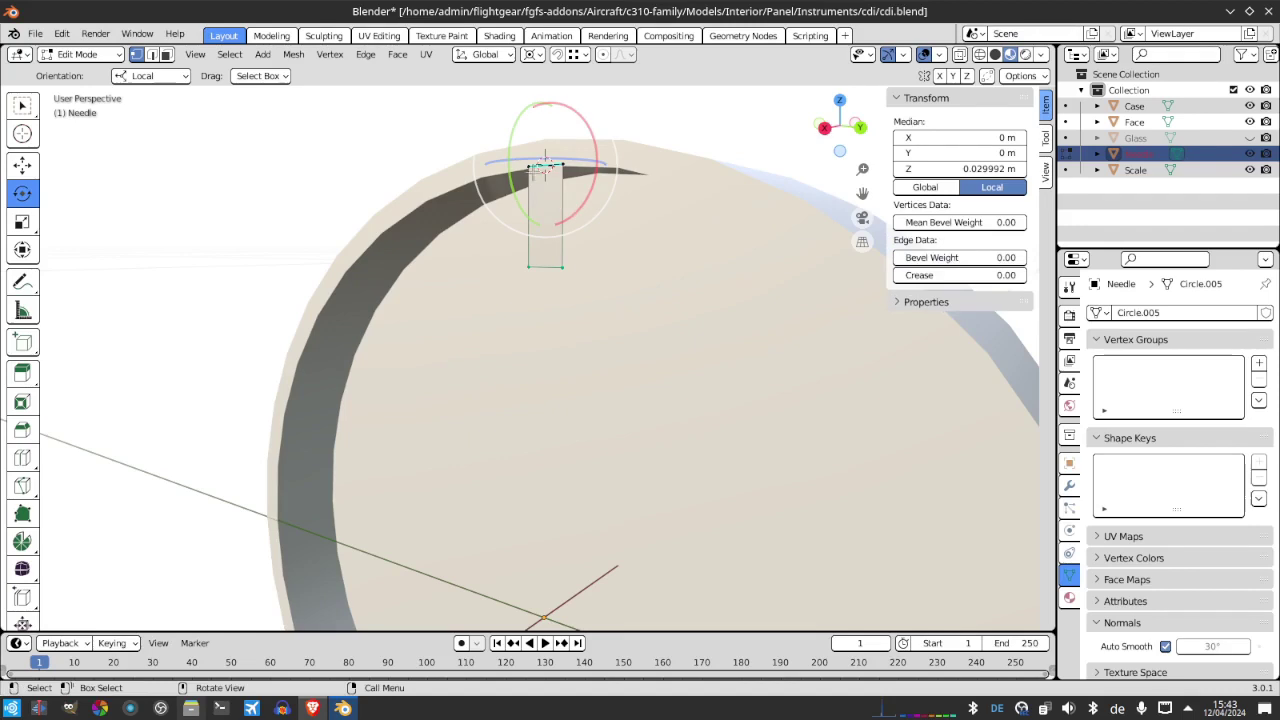
{"action": "left_click_drag", "start_coordinate": [518, 180], "coordinate": [512, 146]}
{"action": "left_click", "coordinate": [643, 277]}
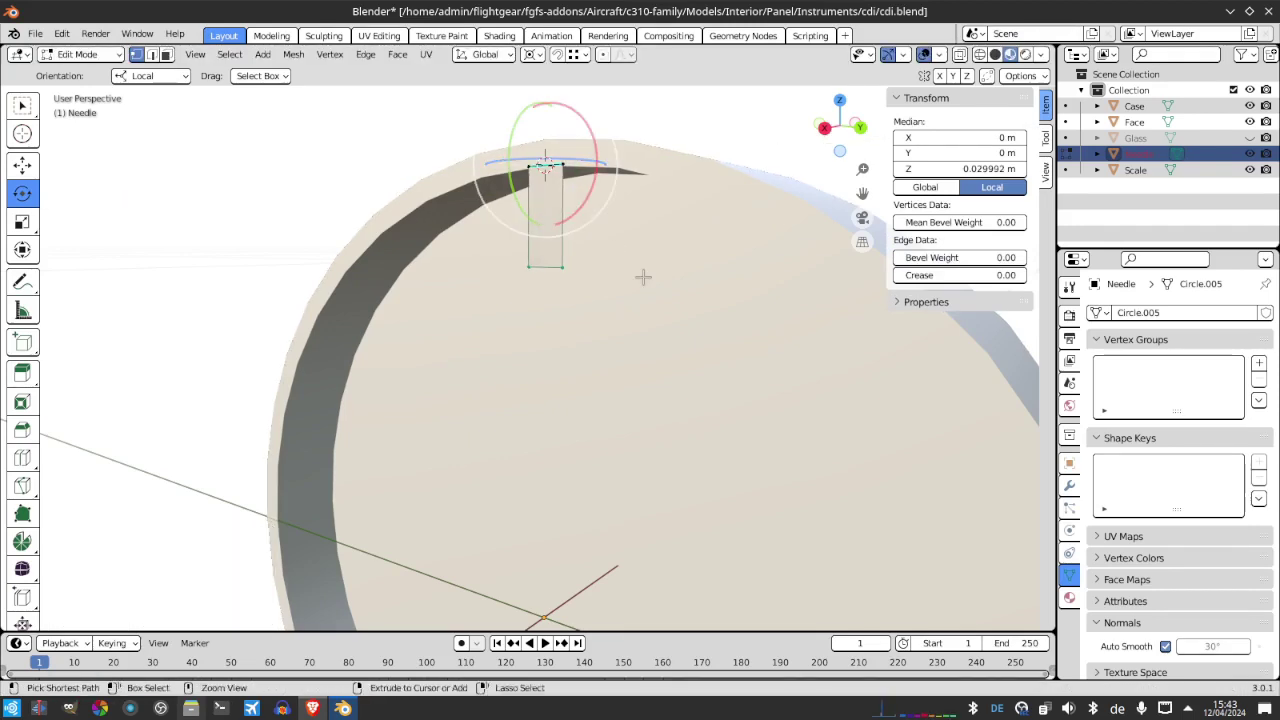
{"action": "left_click", "coordinate": [24, 104]}
{"action": "left_click_drag", "start_coordinate": [482, 148], "coordinate": [599, 189]}
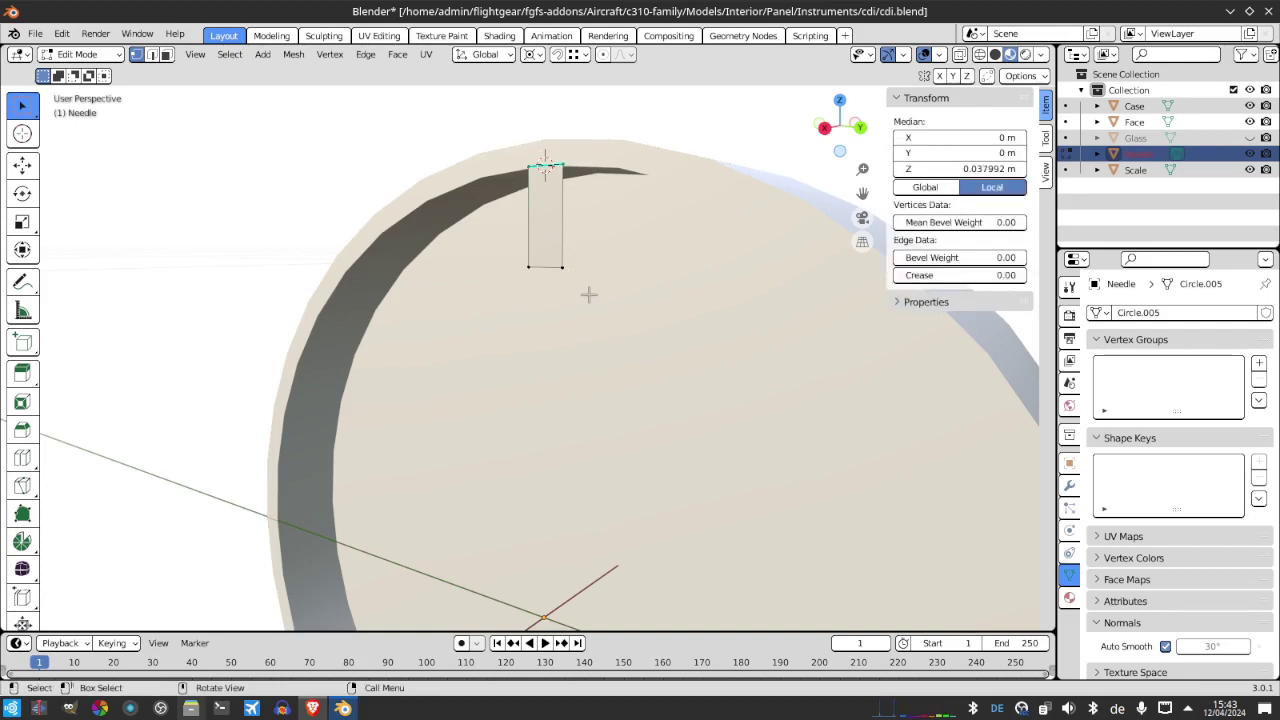
{"action": "key", "text": "g"}
{"action": "key", "text": "z"}
{"action": "left_click", "coordinate": [497, 253]}
Change the transform pivot point from the 3D cursor to the center of the selection
{"action": "left_click", "coordinate": [22, 164]}
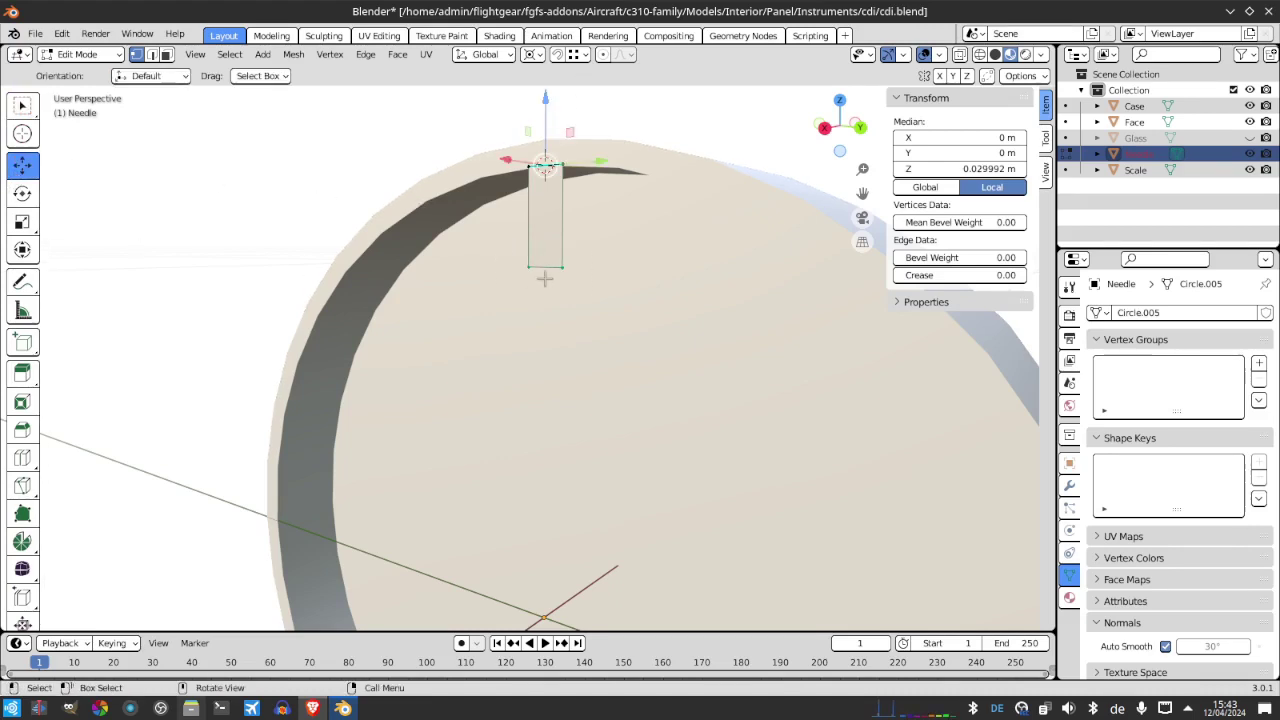
{"action": "left_click", "coordinate": [530, 166]}
{"action": "left_click", "coordinate": [534, 55]}
{"action": "left_click", "coordinate": [540, 74]}
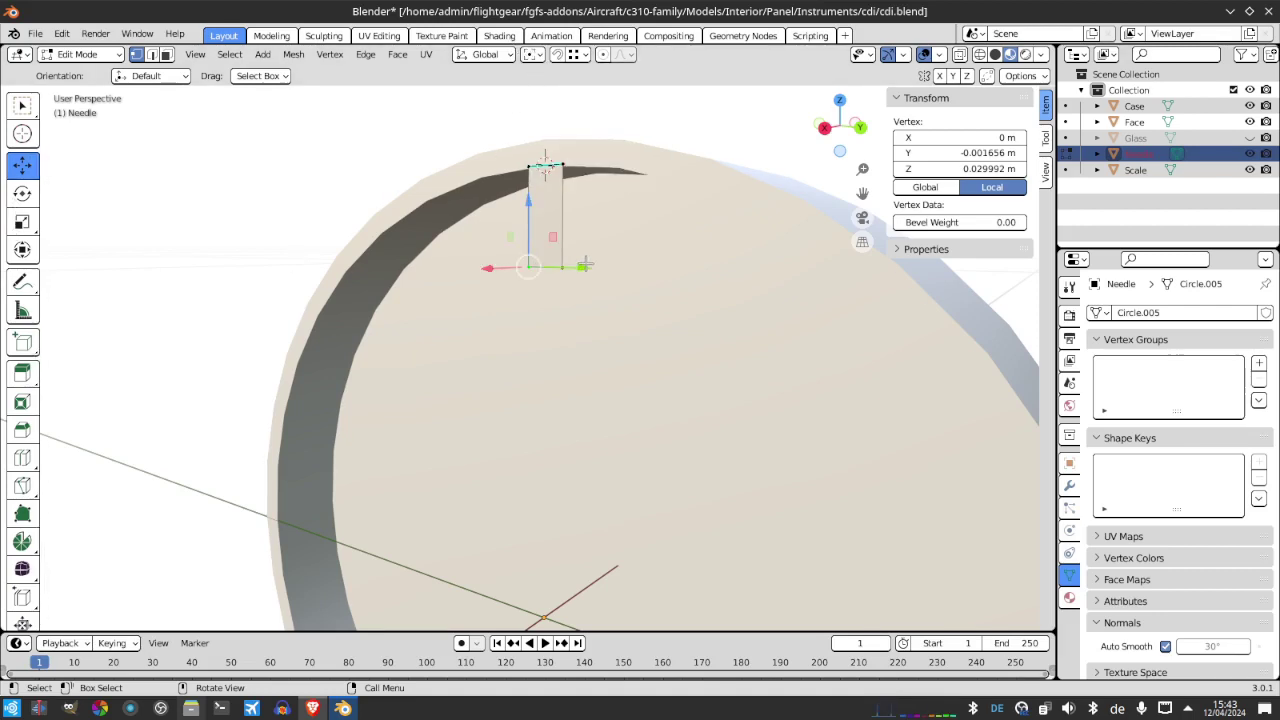
Move the needle rectangle's lower edge up along Z by about 0.0042 m
{"action": "key", "text": "2"}
{"action": "left_click", "coordinate": [545, 167]}
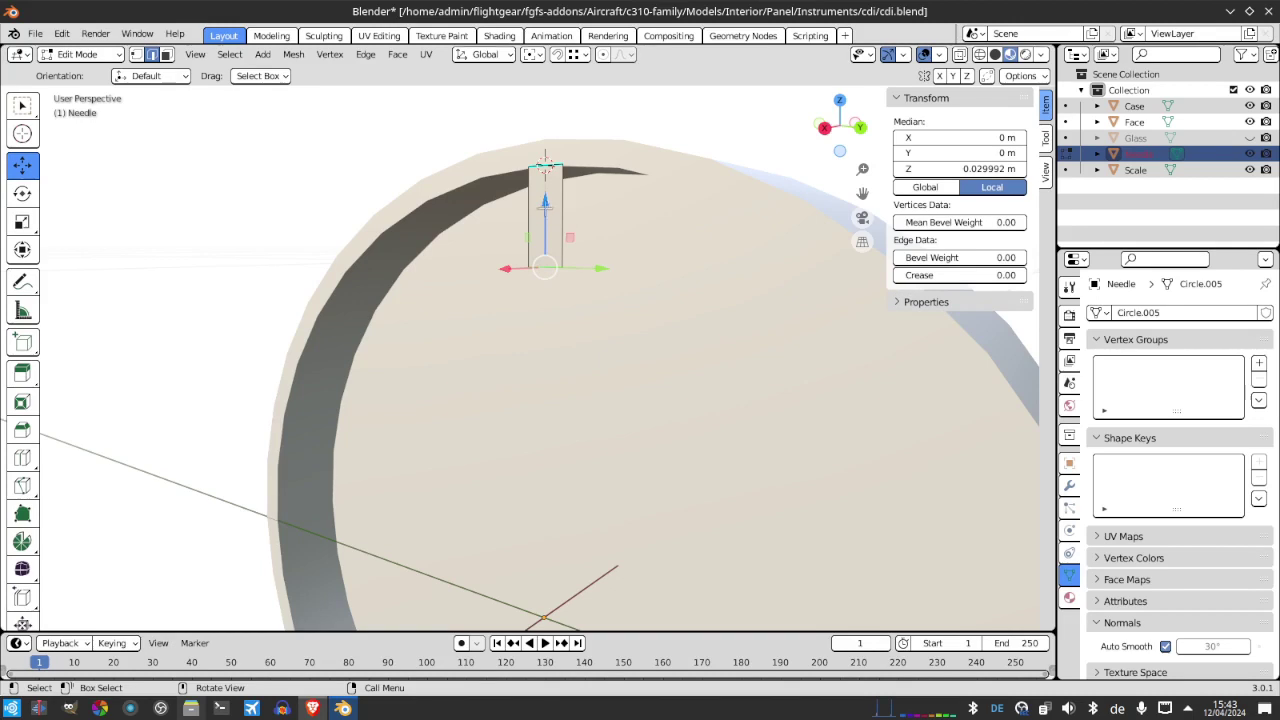
{"action": "key", "text": "g"}
{"action": "key", "text": "z"}
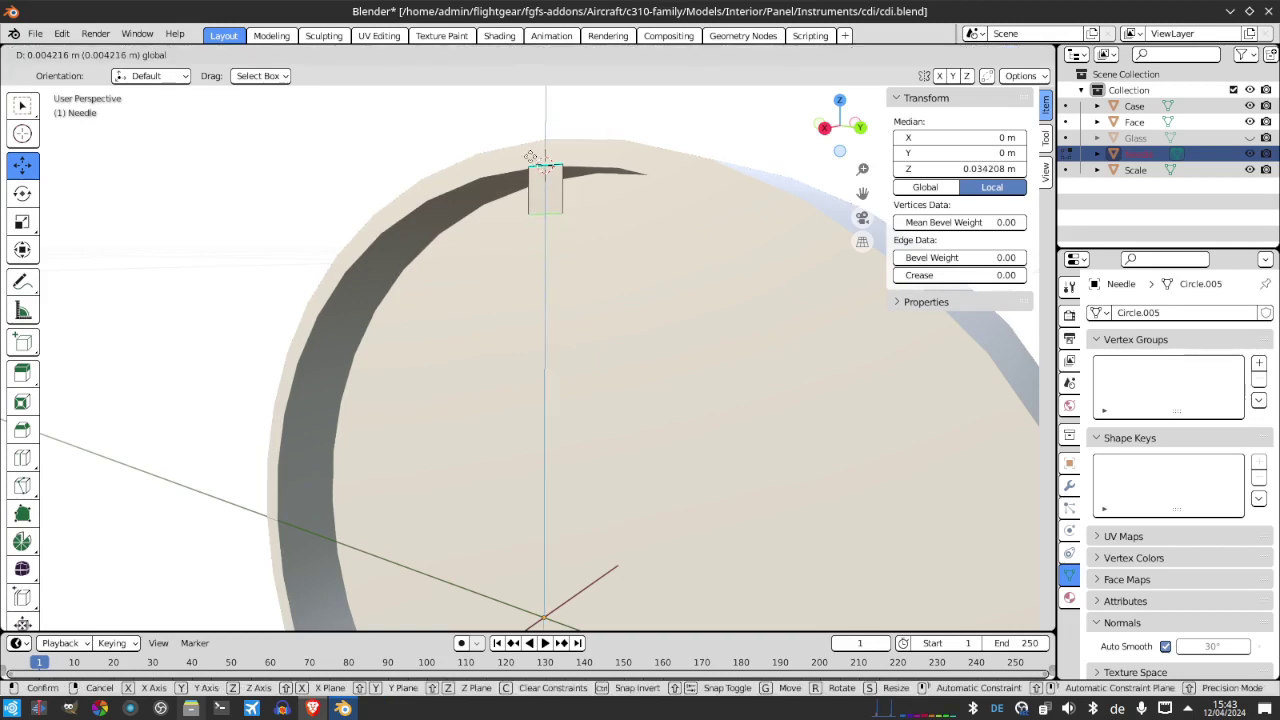
{"action": "left_click", "coordinate": [530, 157]}
View the needle from the right side and compare it with the course indicator photo in the browser, returning to Blender
{"action": "left_click", "coordinate": [824, 128]}
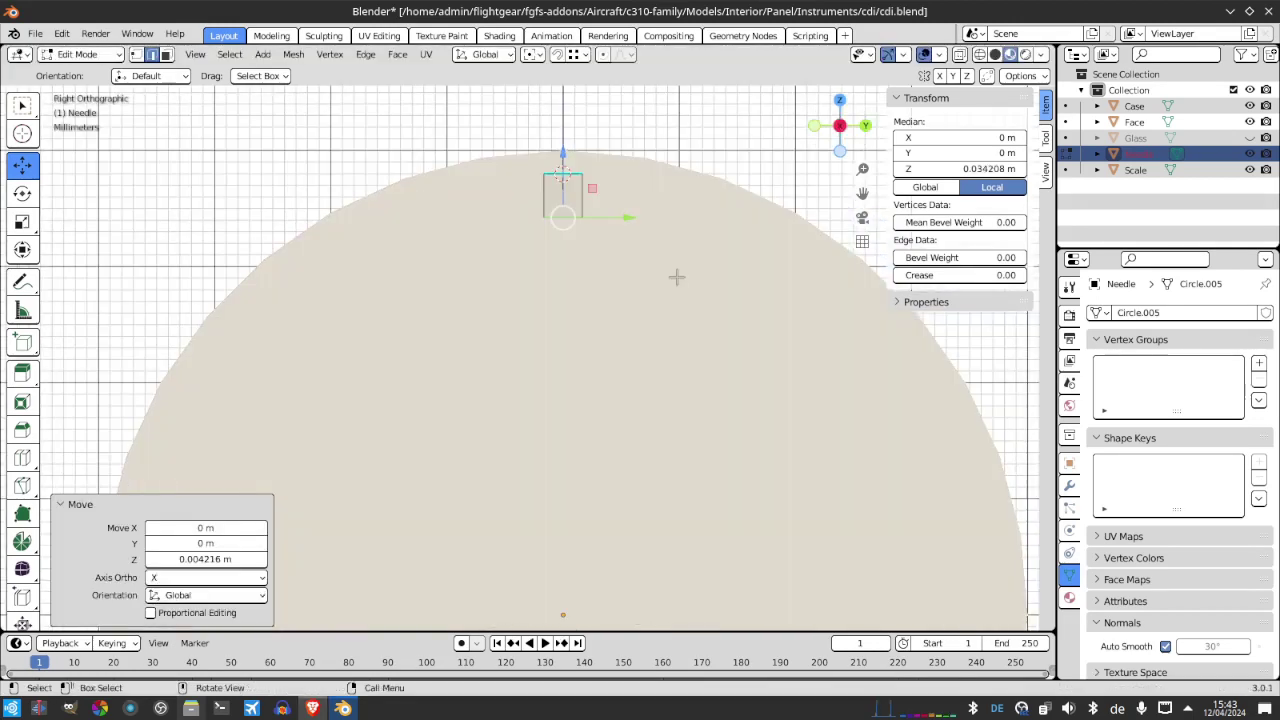
{"action": "scroll", "coordinate": [676, 277], "scroll_direction": "down", "scroll_amount": 5}
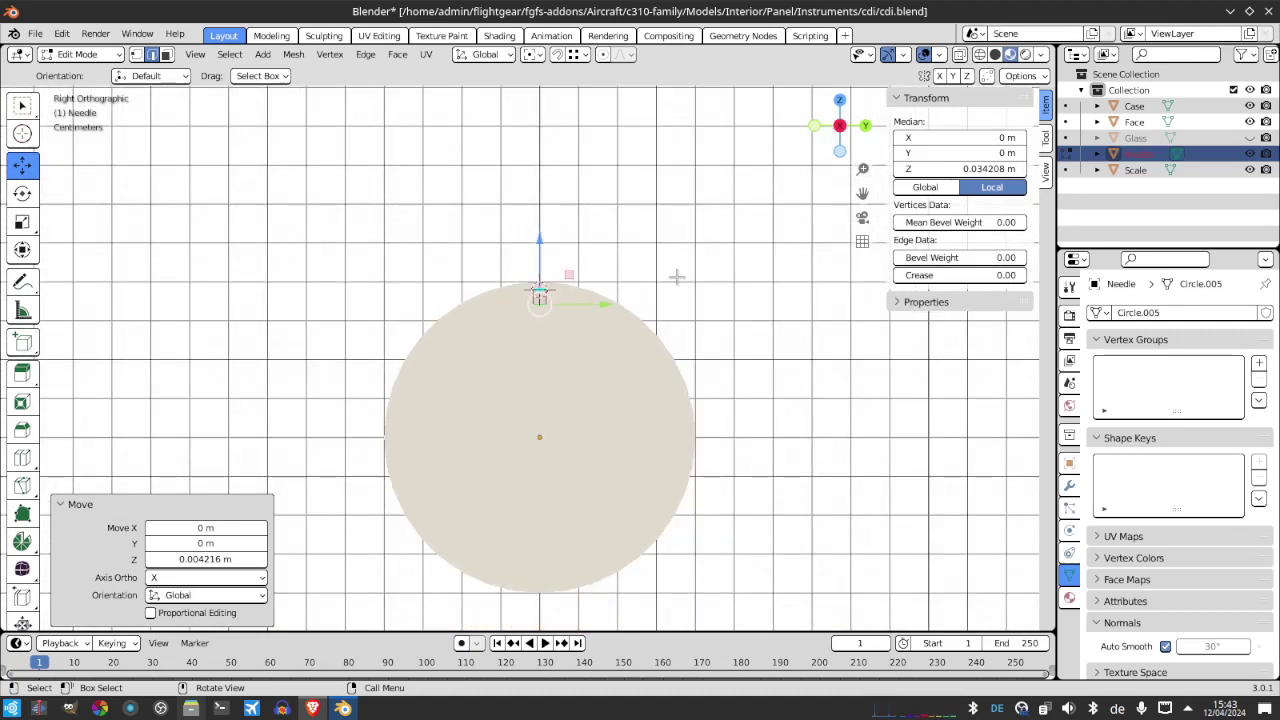
{"action": "left_click", "coordinate": [343, 707]}
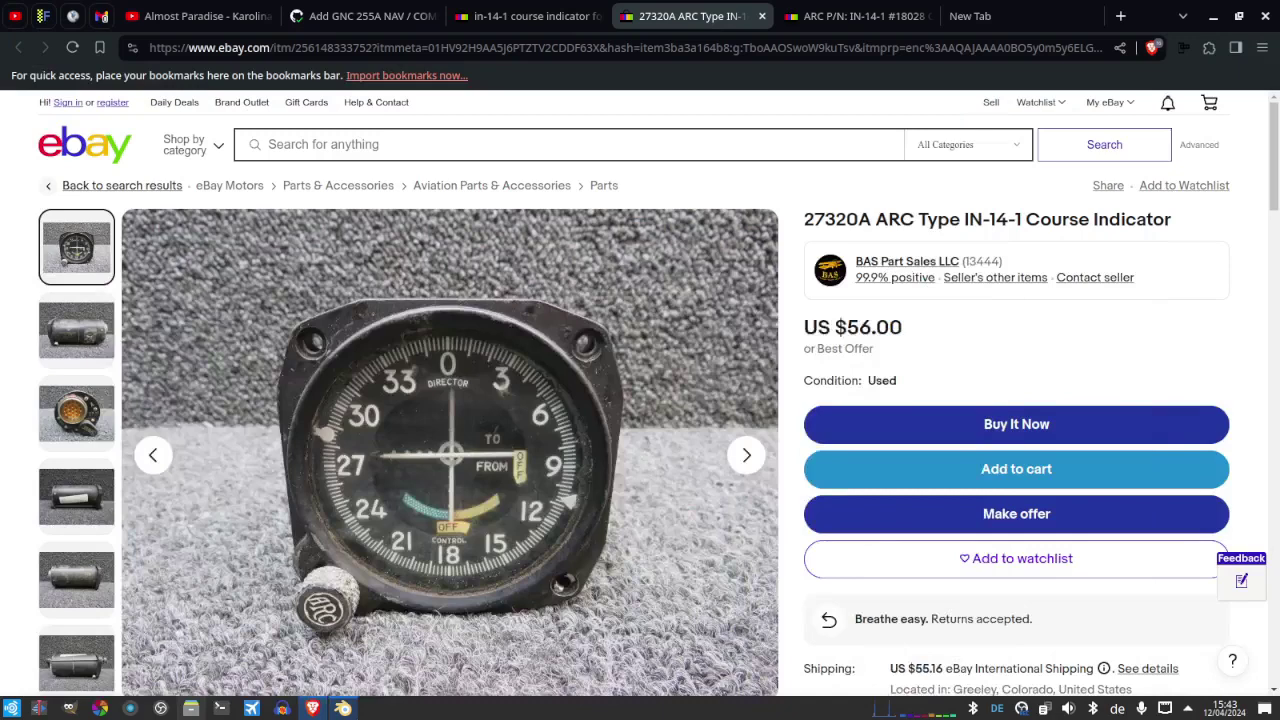
{"action": "key", "text": "alt+Tab"}
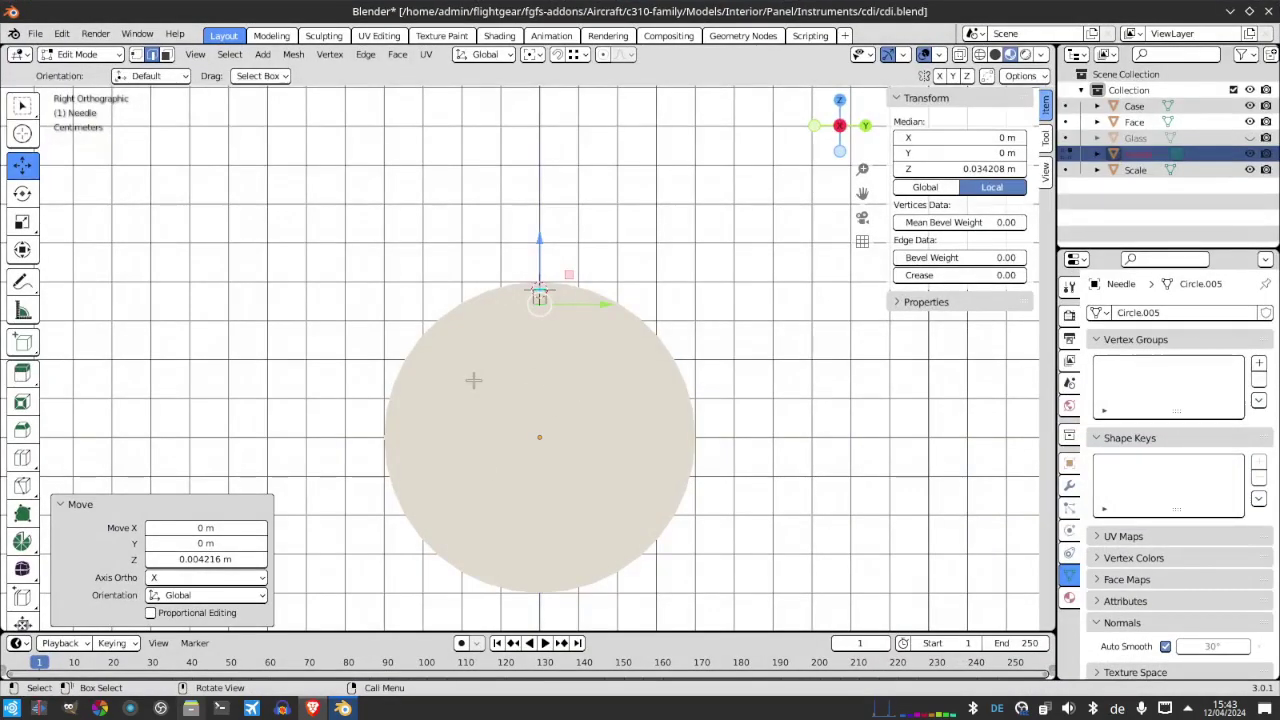
Set the lower edge's local Z position to 0.035 m and merge its vertices at center
{"action": "scroll", "coordinate": [476, 372], "scroll_direction": "up", "scroll_amount": 5}
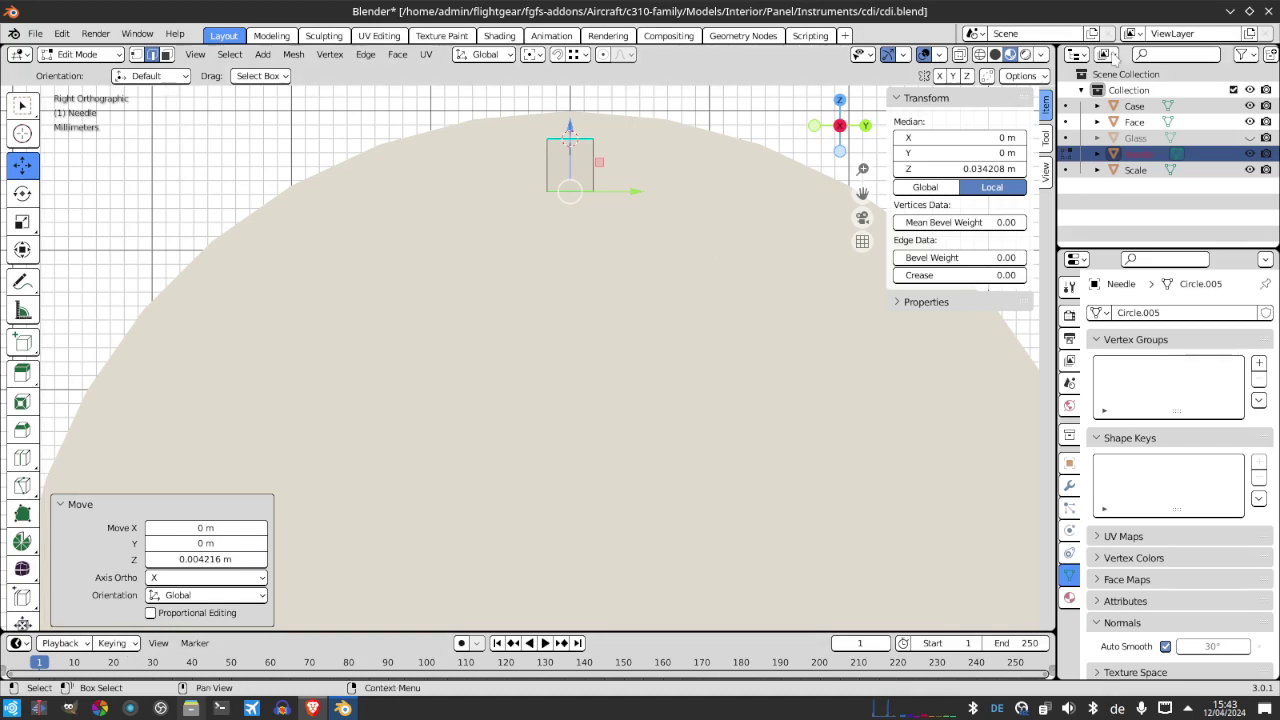
{"action": "left_click", "coordinate": [997, 169]}
{"action": "left_click", "coordinate": [997, 172]}
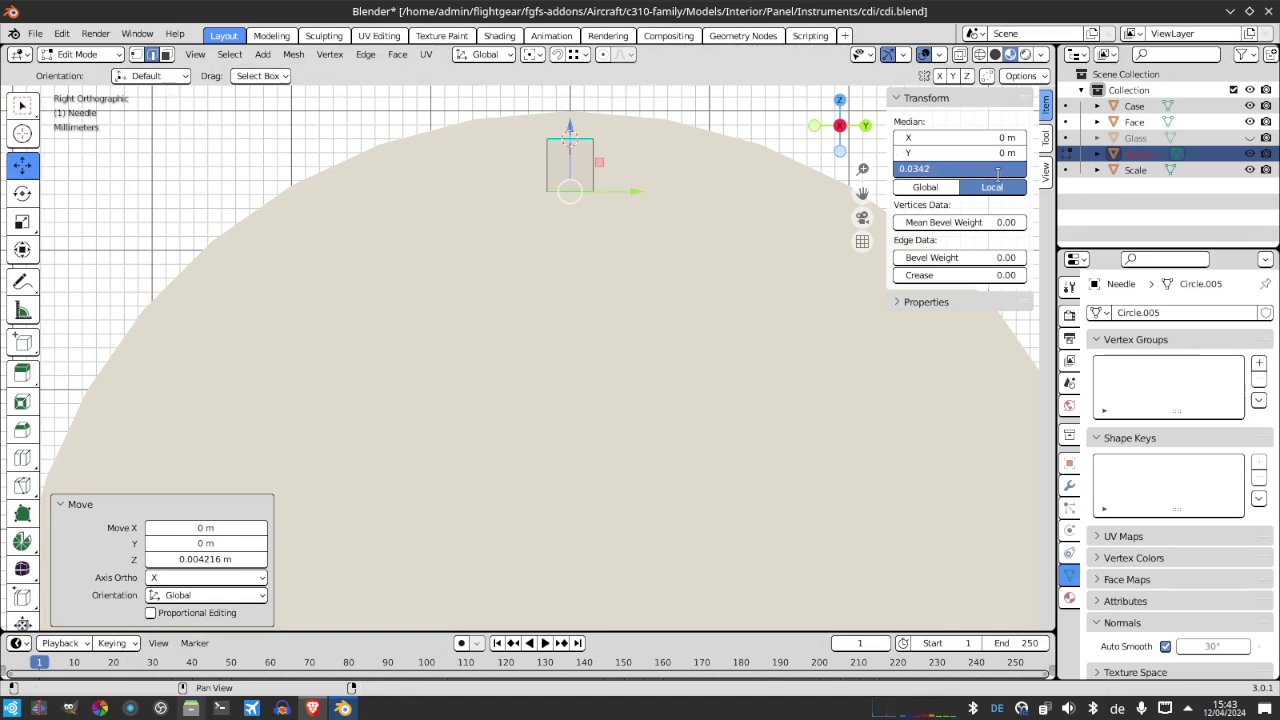
{"action": "key", "text": "Return"}
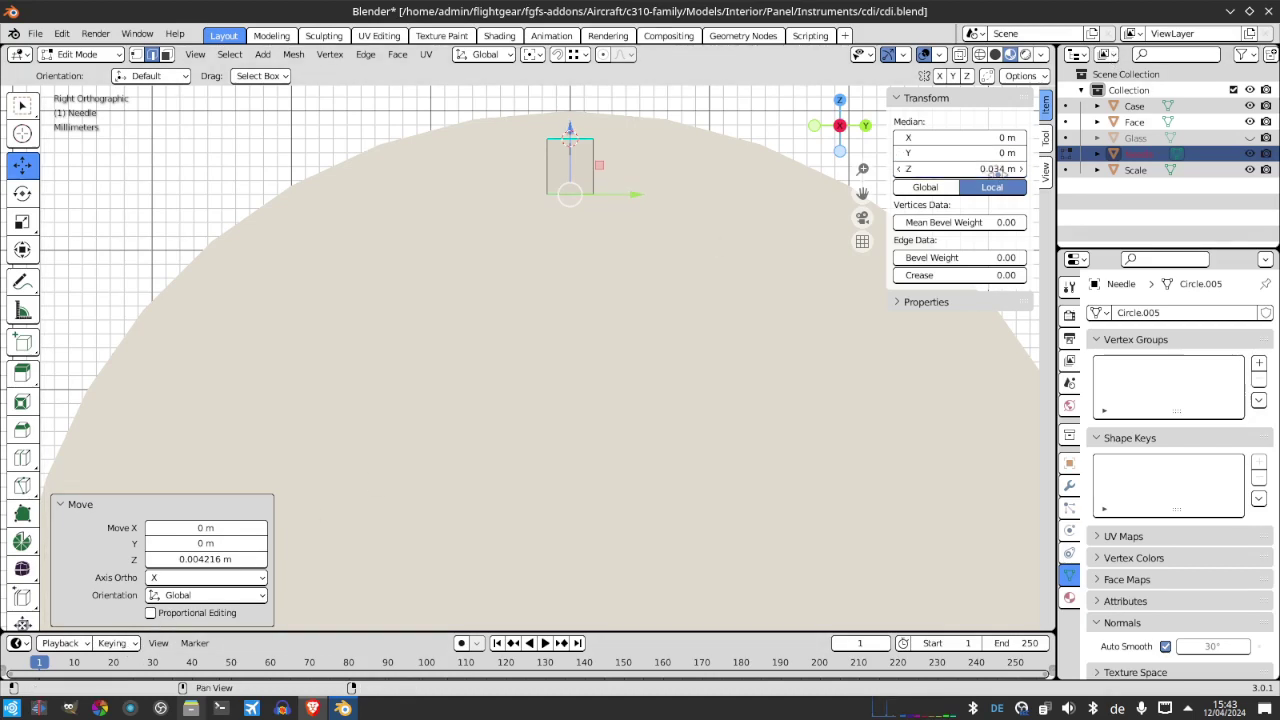
{"action": "left_click", "coordinate": [997, 172]}
{"action": "type", "text": "0.035"}
{"action": "key", "text": "Return"}
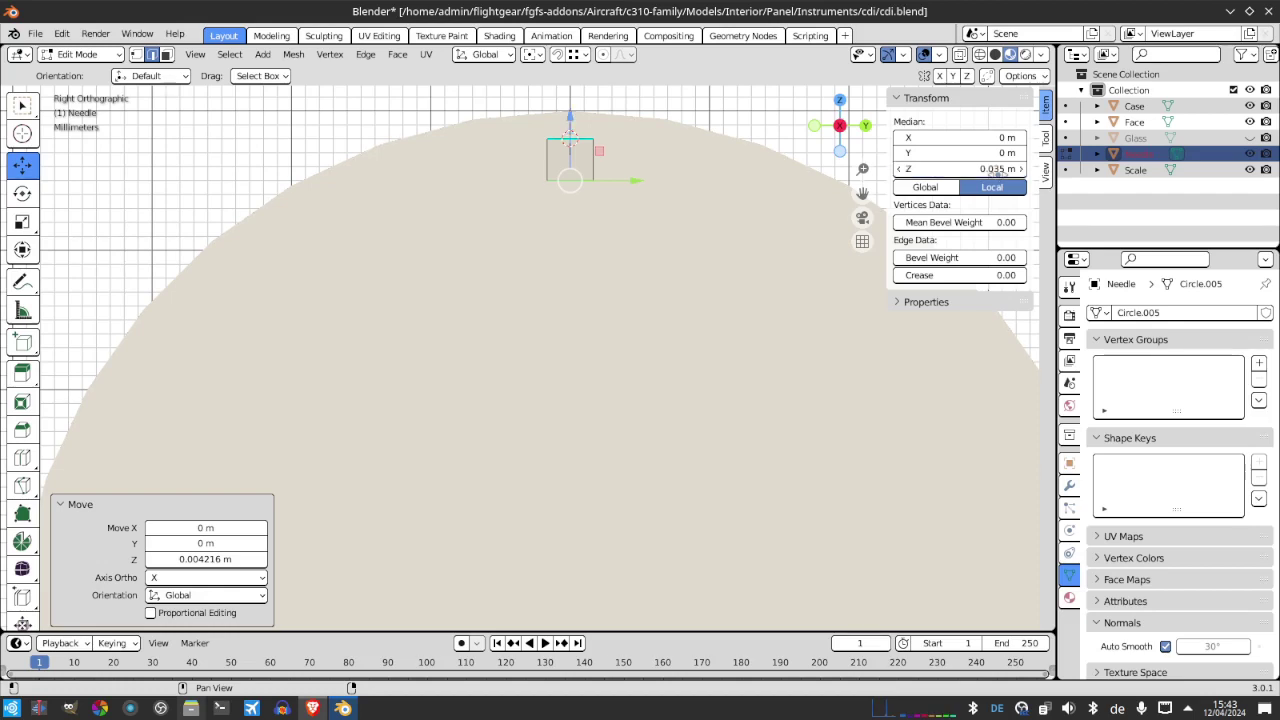
{"action": "left_click", "coordinate": [997, 170]}
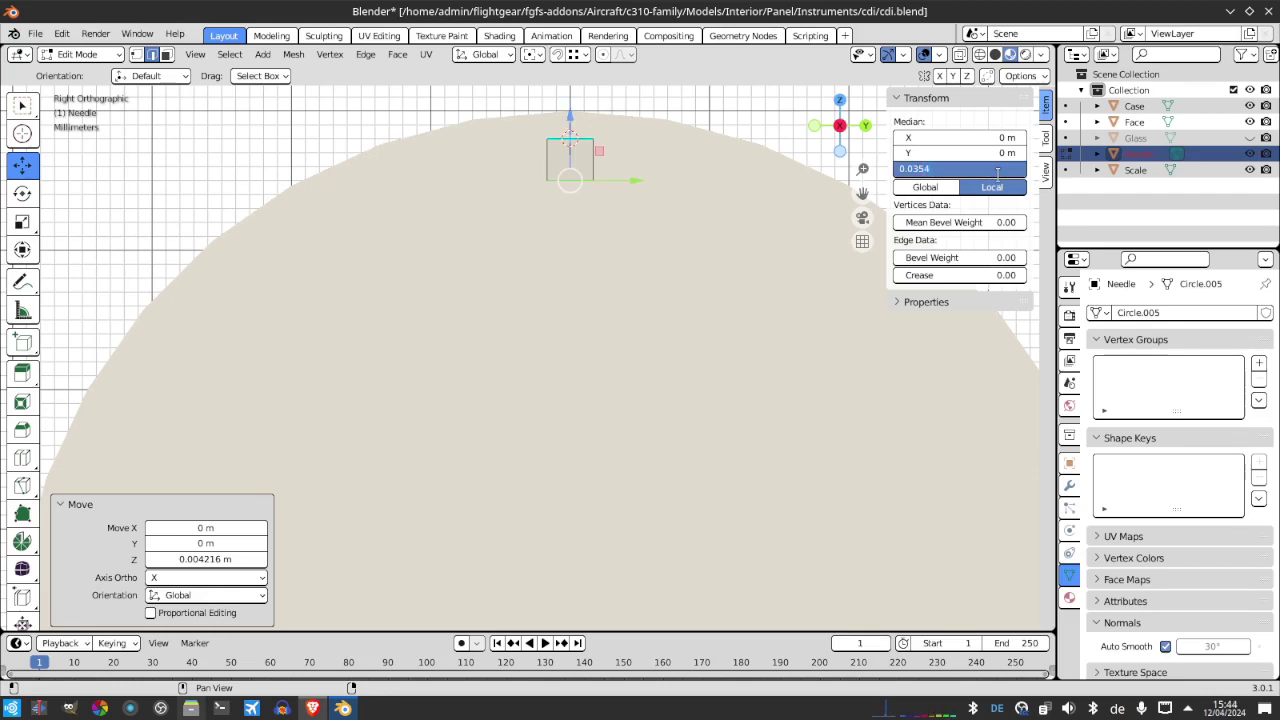
{"action": "key", "text": "Return"}
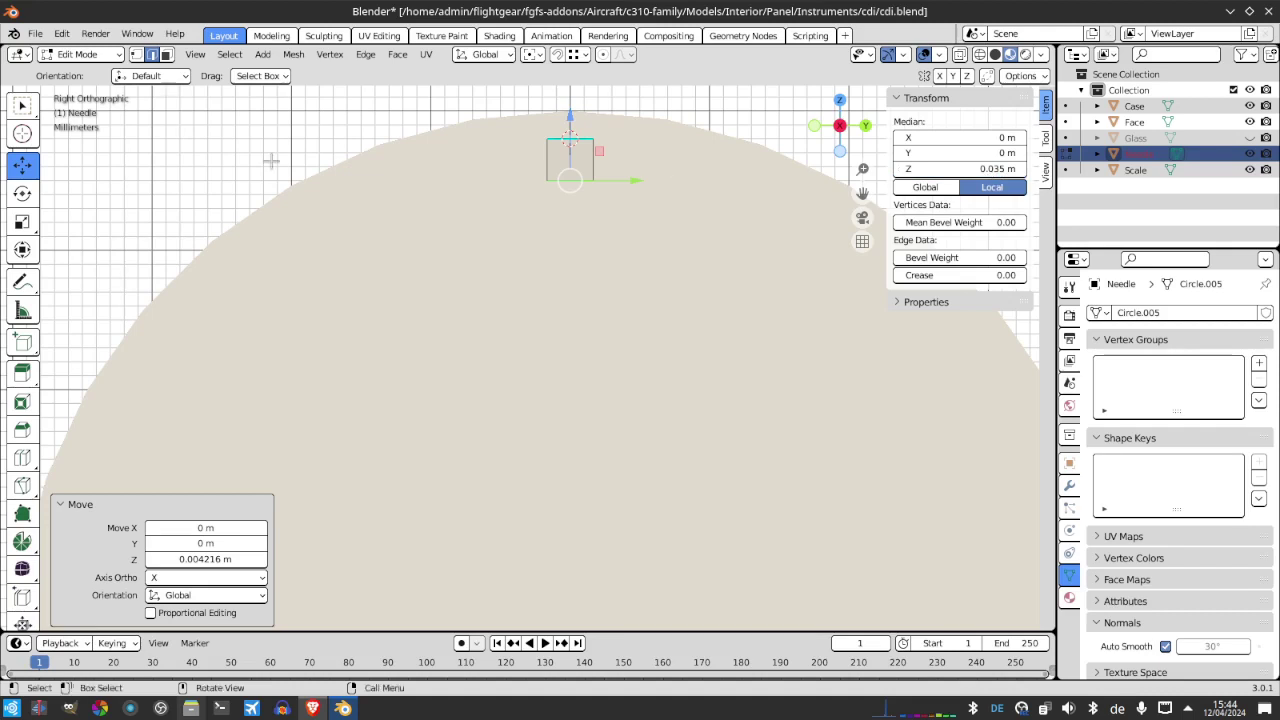
{"action": "key", "text": "m"}
{"action": "left_click", "coordinate": [199, 103]}
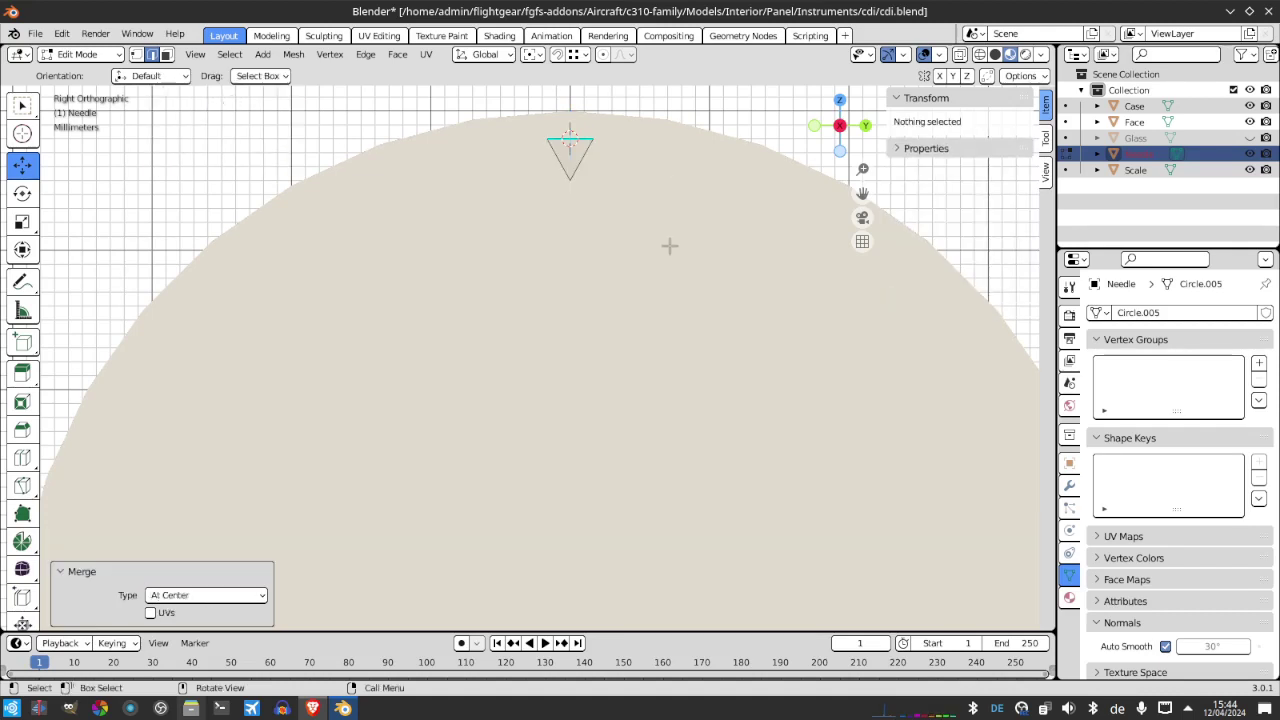
Clear the sharp mark from the triangle's upper edge, leave mesh editing and save the file
{"action": "left_click", "coordinate": [569, 138]}
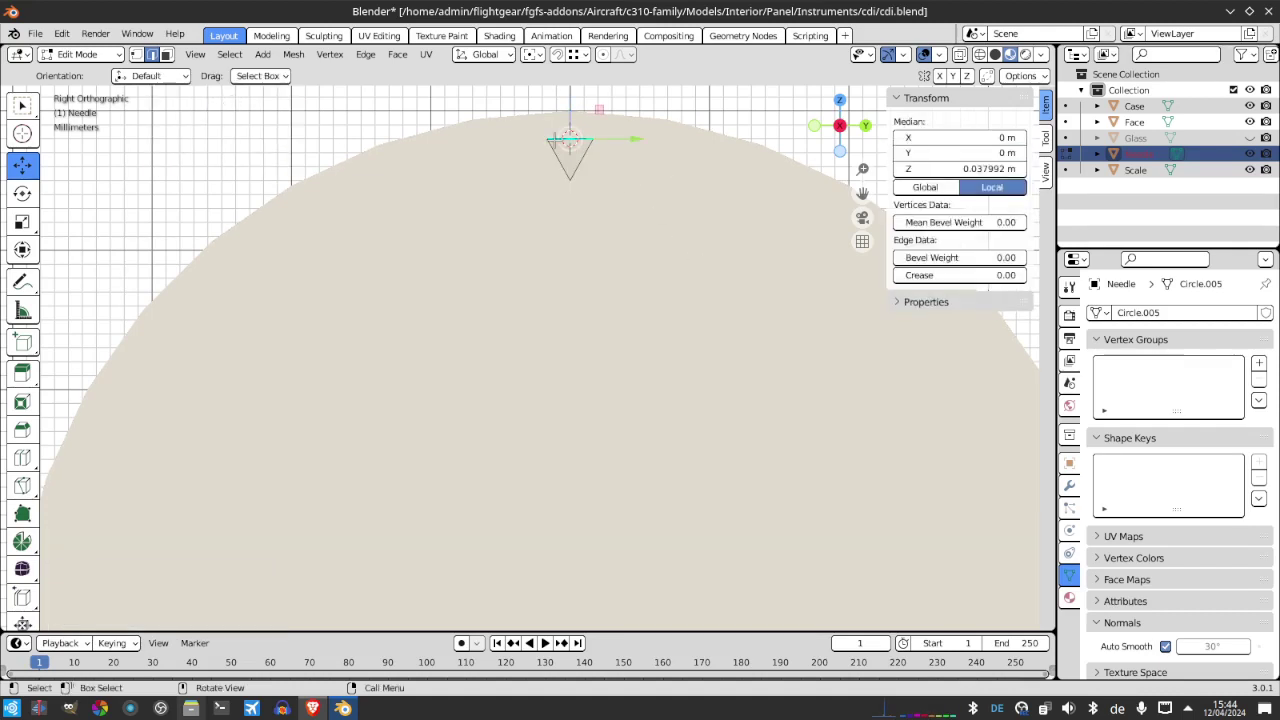
{"action": "key", "text": "ctrl+e"}
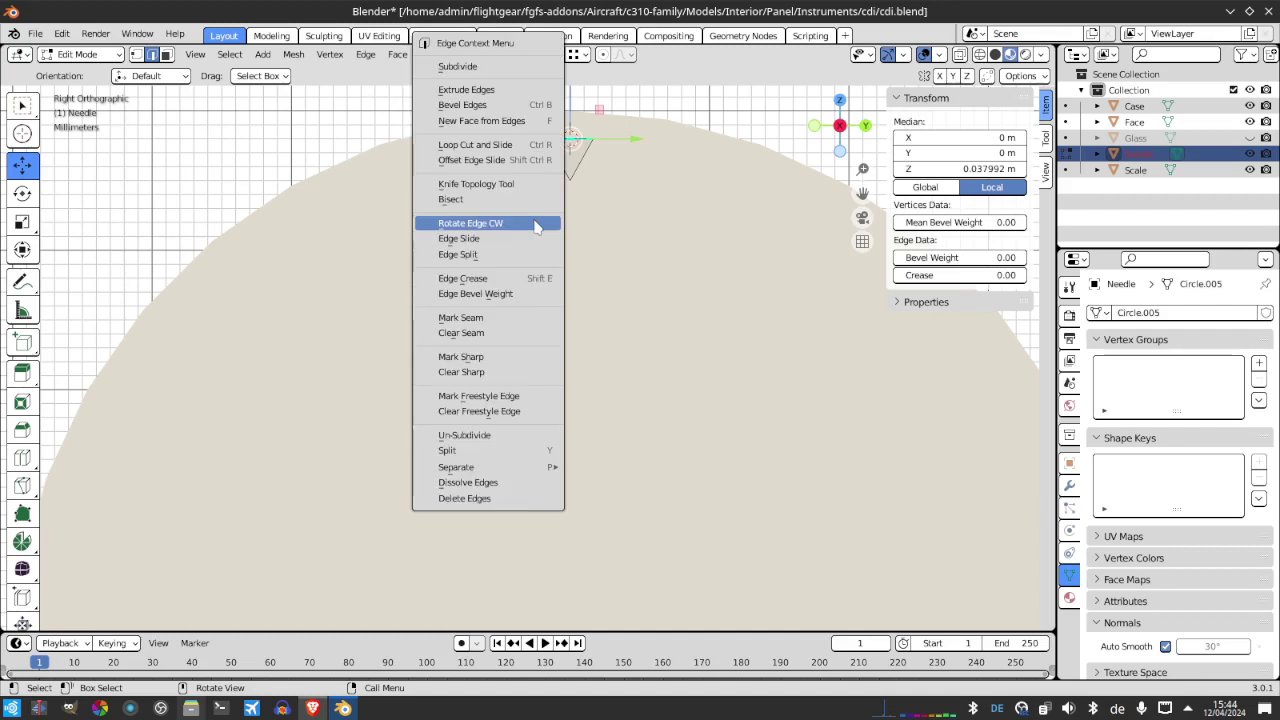
{"action": "left_click", "coordinate": [514, 371]}
{"action": "key", "text": "Tab"}
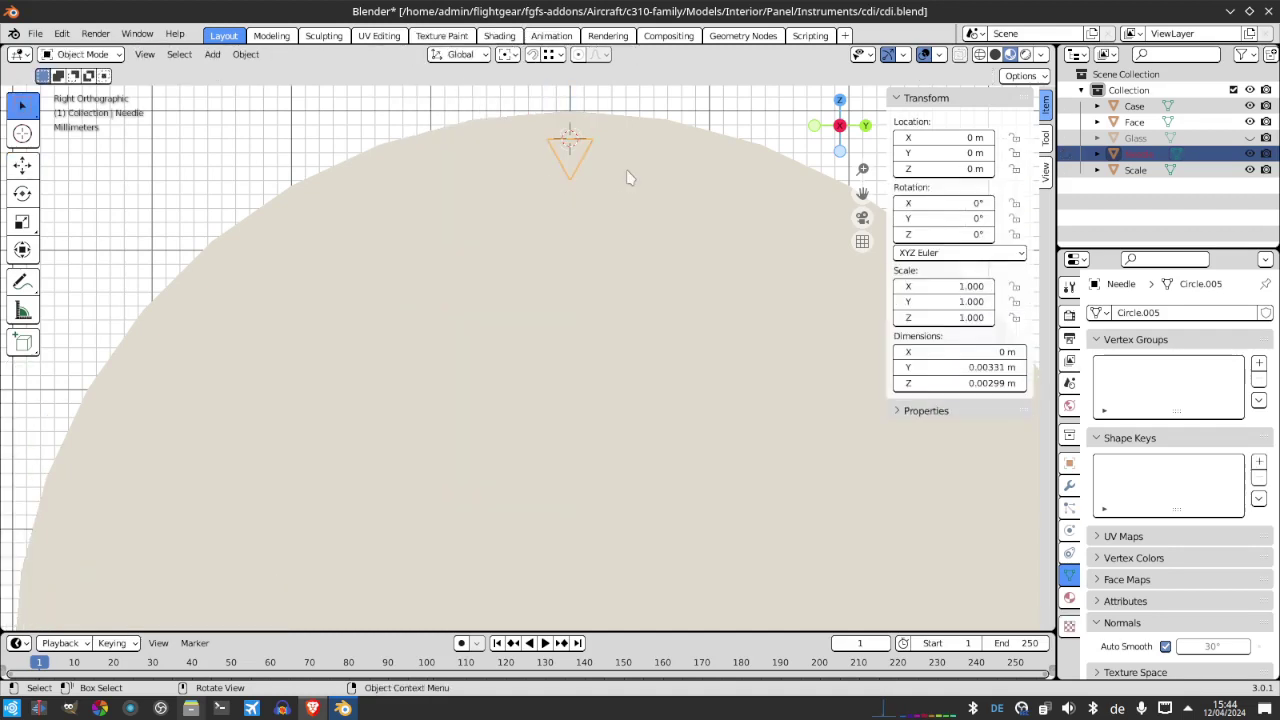
{"action": "key", "text": "ctrl+s"}
Examine the pointer markers on the course indicator photo in the browser and return to Blender
{"action": "scroll", "coordinate": [601, 337], "scroll_direction": "down", "scroll_amount": 8}
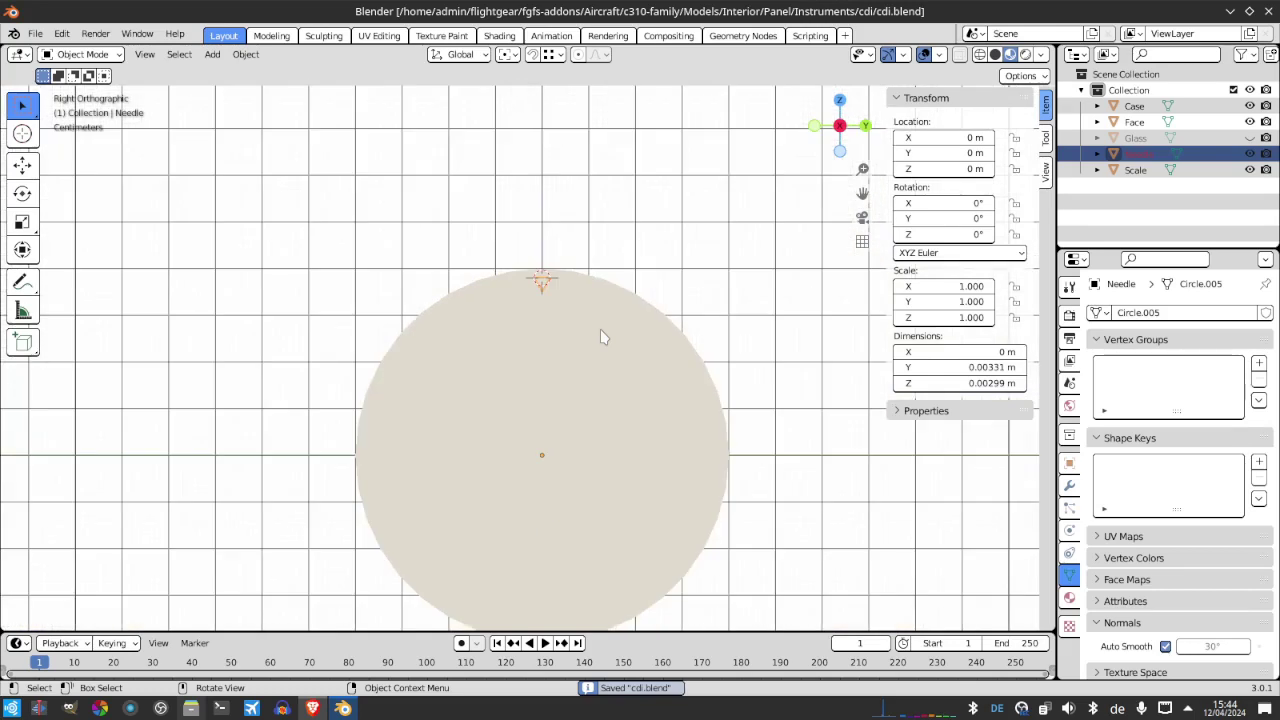
{"action": "left_click_drag", "start_coordinate": [862, 193], "coordinate": [745, 265]}
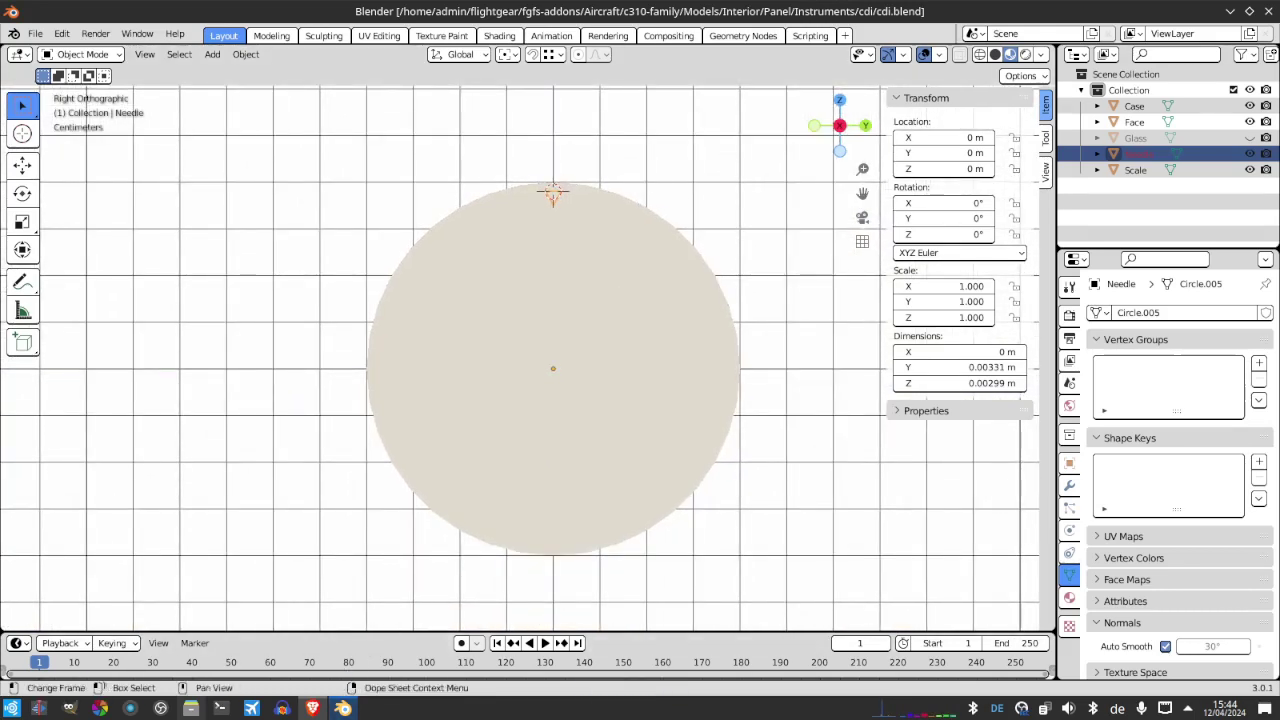
{"action": "left_click", "coordinate": [343, 708]}
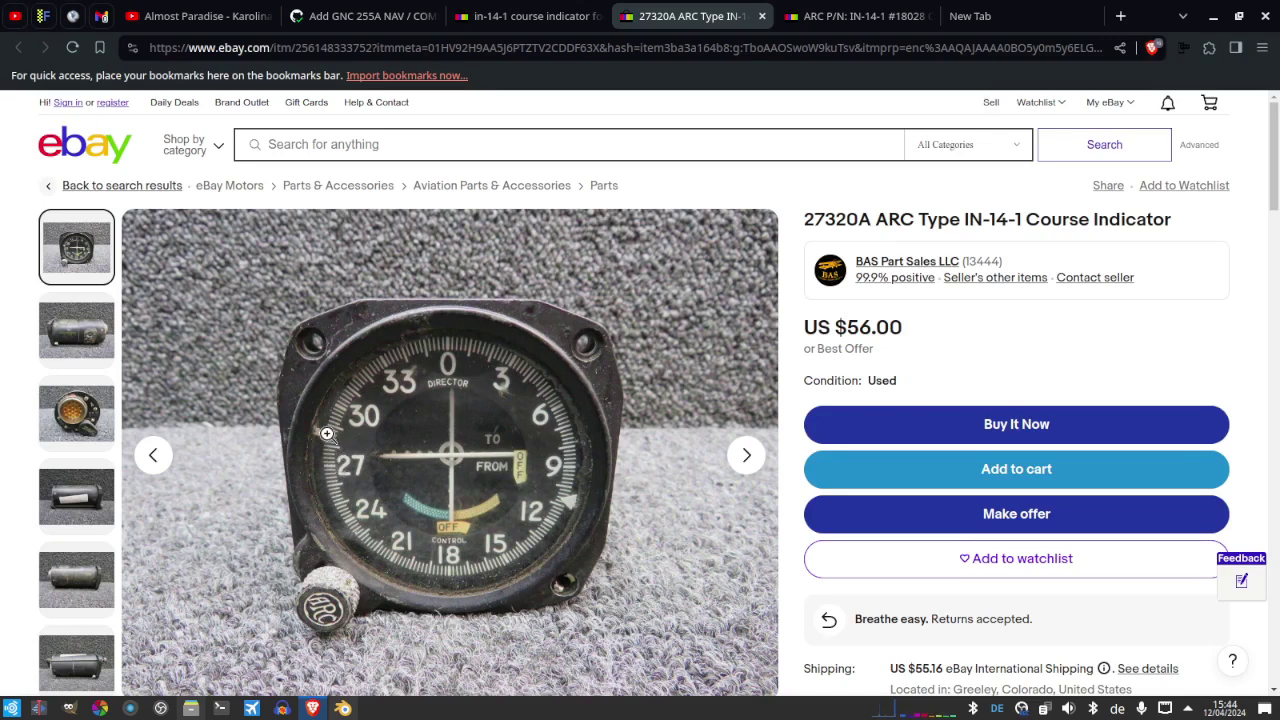
{"action": "left_click", "coordinate": [340, 708]}
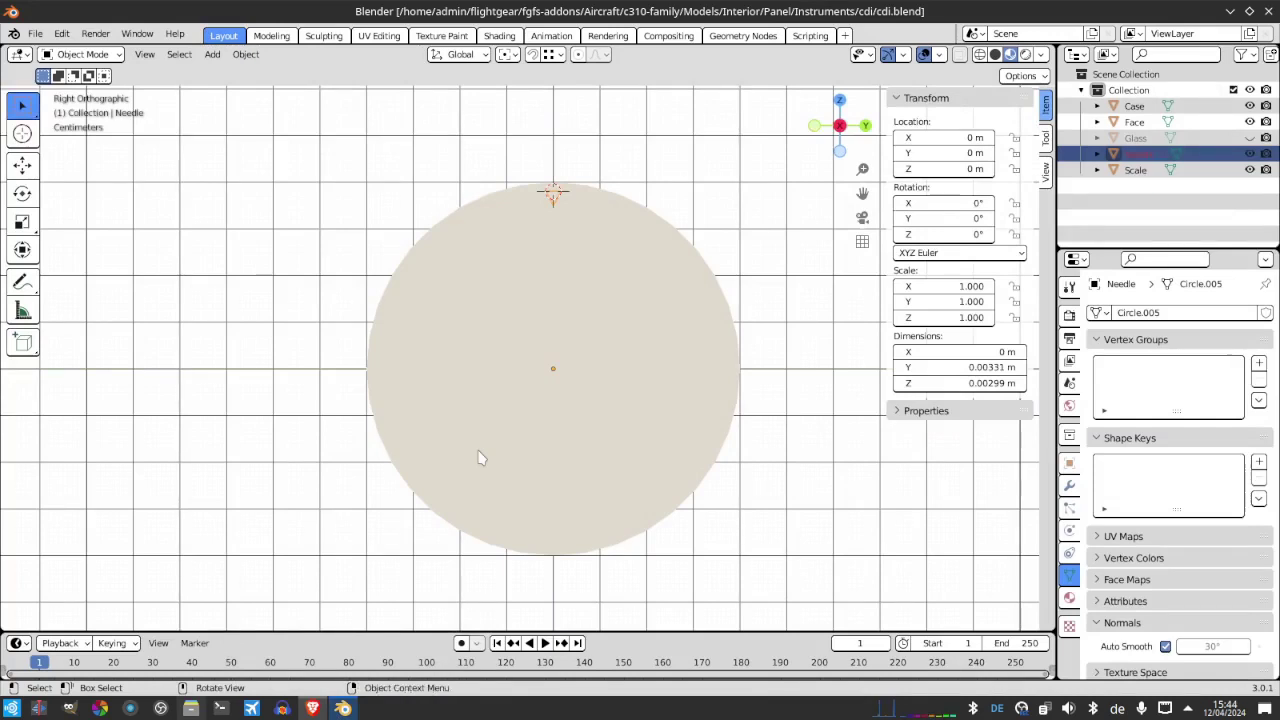
Duplicate the needle in place with the copy rotated 180° about X, and apply the copy's rotation
{"action": "key", "text": "shift+d"}
{"action": "key", "text": "Escape"}
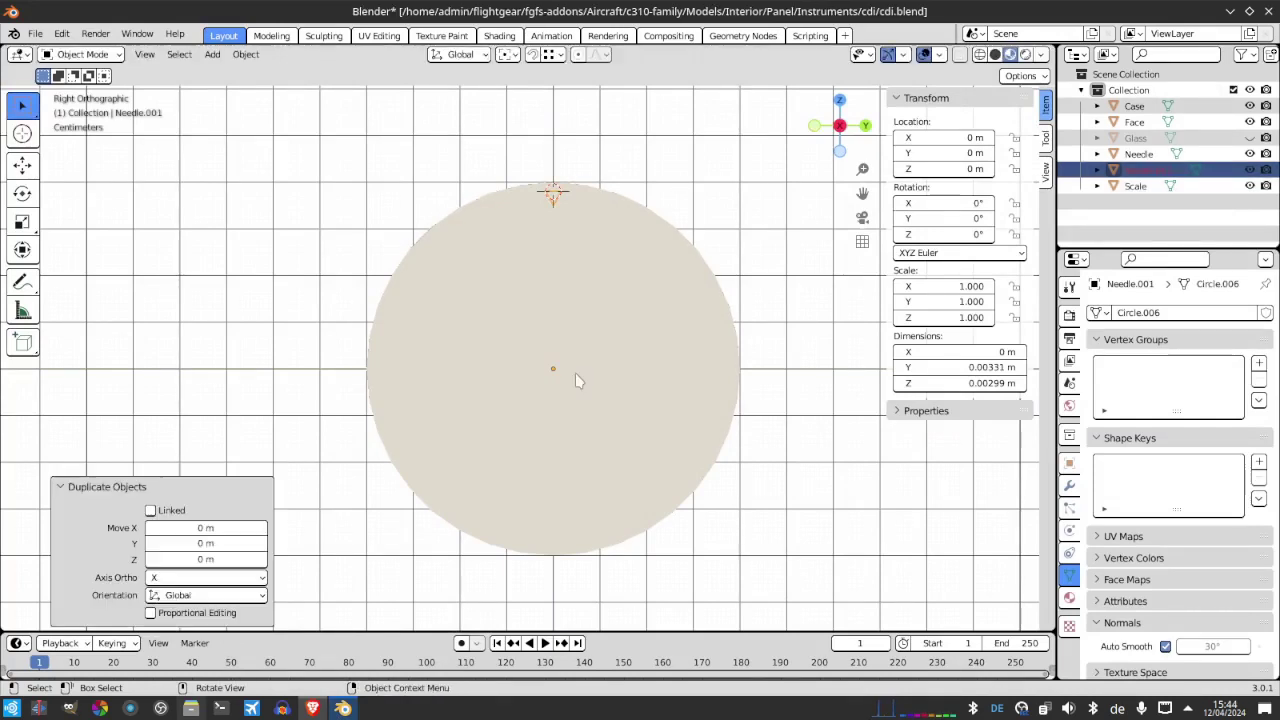
{"action": "left_click", "coordinate": [946, 203]}
{"action": "key", "text": "Return"}
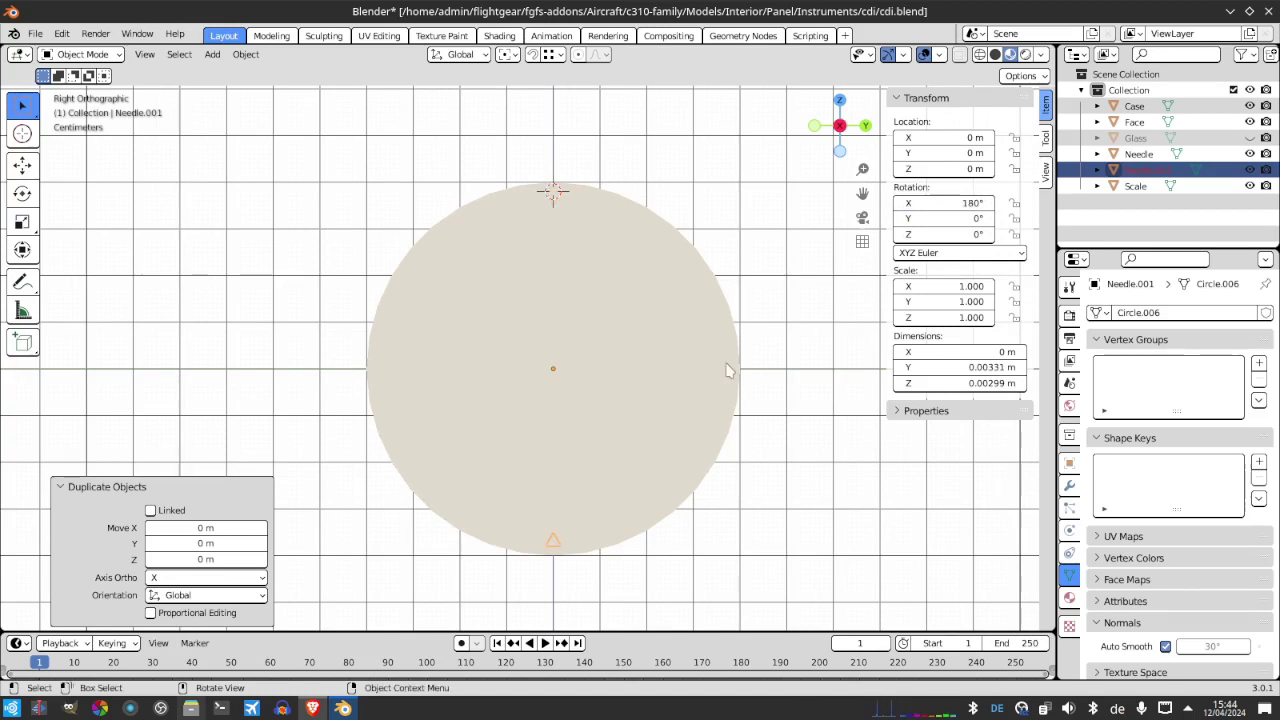
{"action": "key", "text": "ctrl+a"}
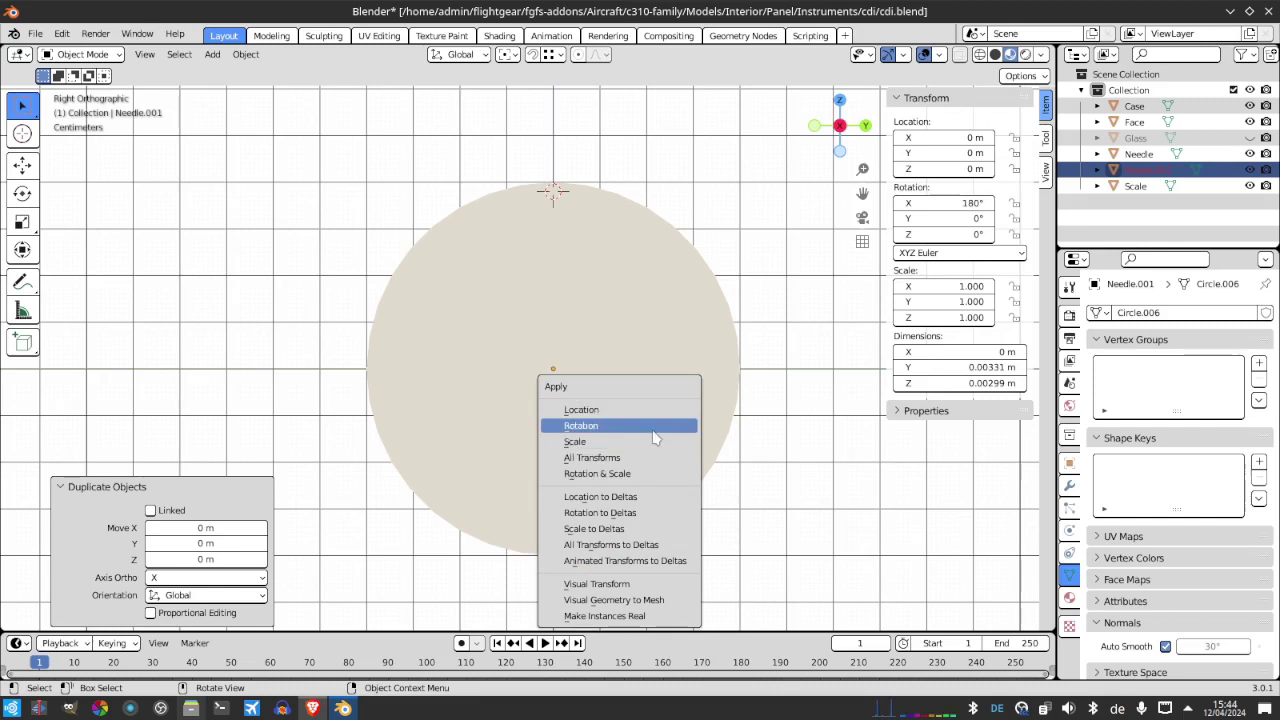
{"action": "left_click", "coordinate": [655, 426]}
Delete the two slanted edges of the copied triangle at the dial's lower rim, keeping its base edge
{"action": "key", "text": "Tab"}
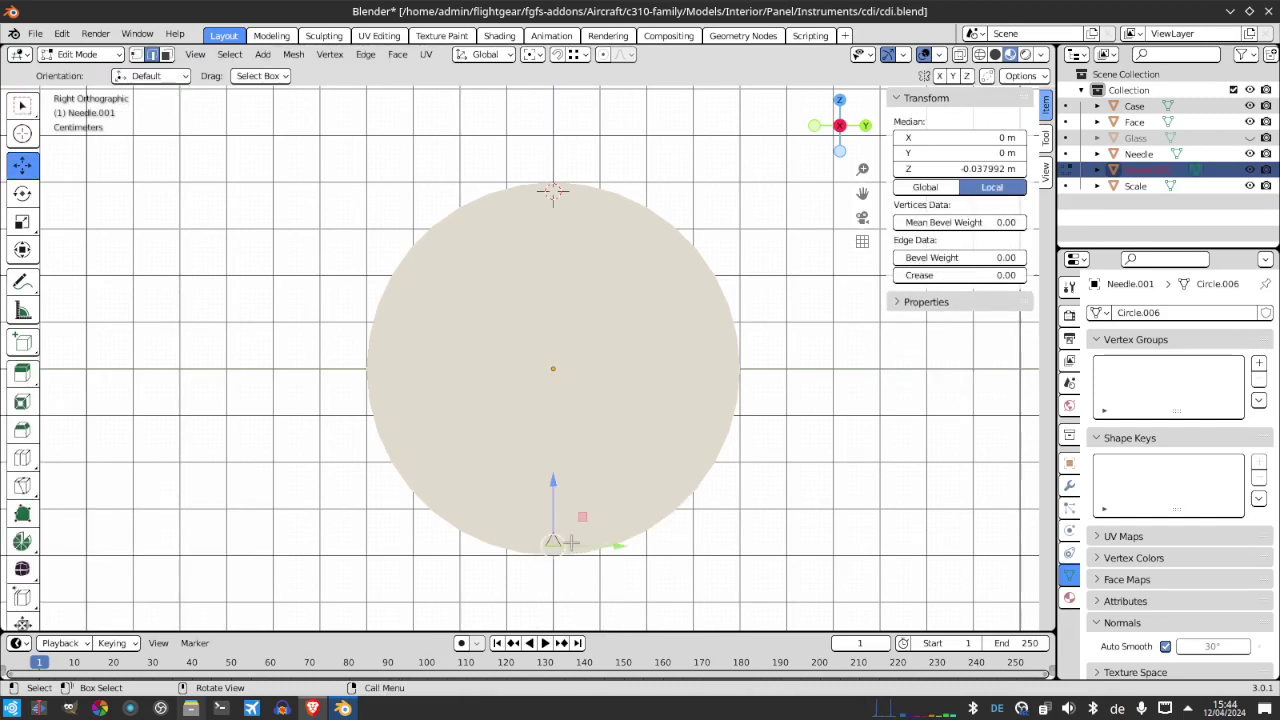
{"action": "scroll", "coordinate": [602, 581], "scroll_direction": "up", "scroll_amount": 3}
{"action": "left_click_drag", "start_coordinate": [862, 192], "coordinate": [630, 447]}
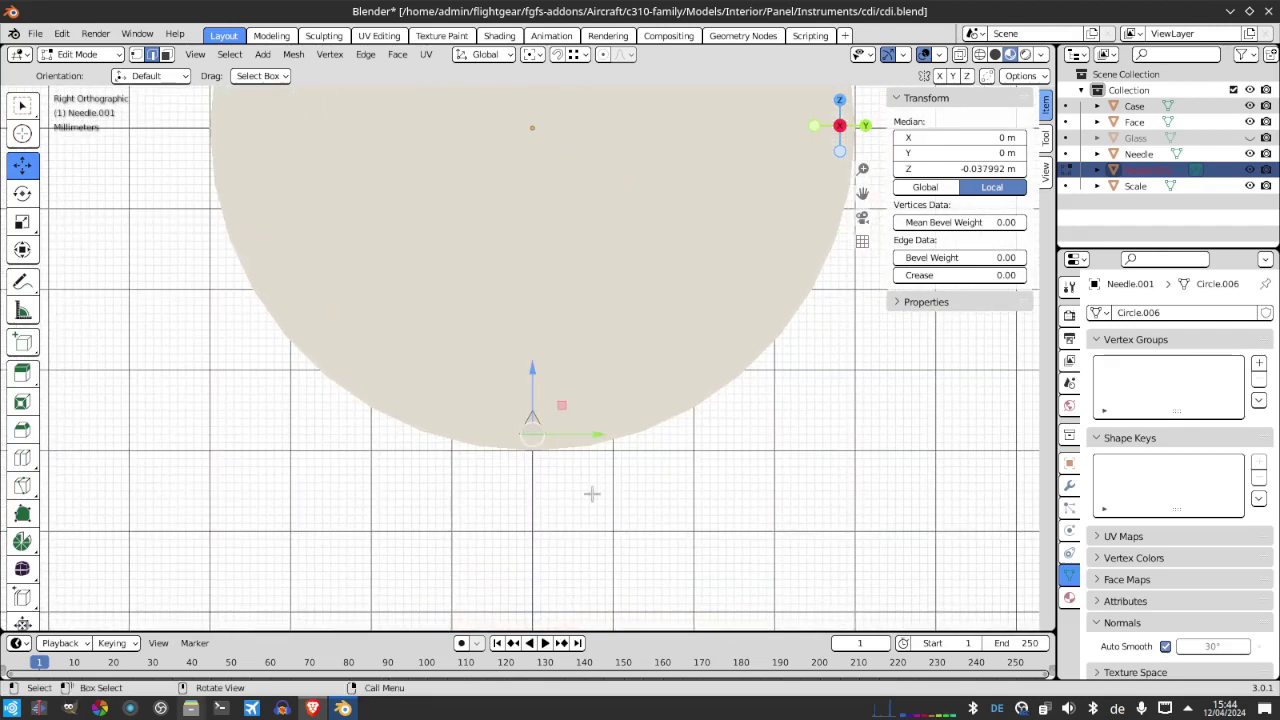
{"action": "scroll", "coordinate": [592, 494], "scroll_direction": "up", "scroll_amount": 5}
{"action": "left_click_drag", "start_coordinate": [862, 192], "coordinate": [803, 214]}
{"action": "left_click", "coordinate": [581, 412]}
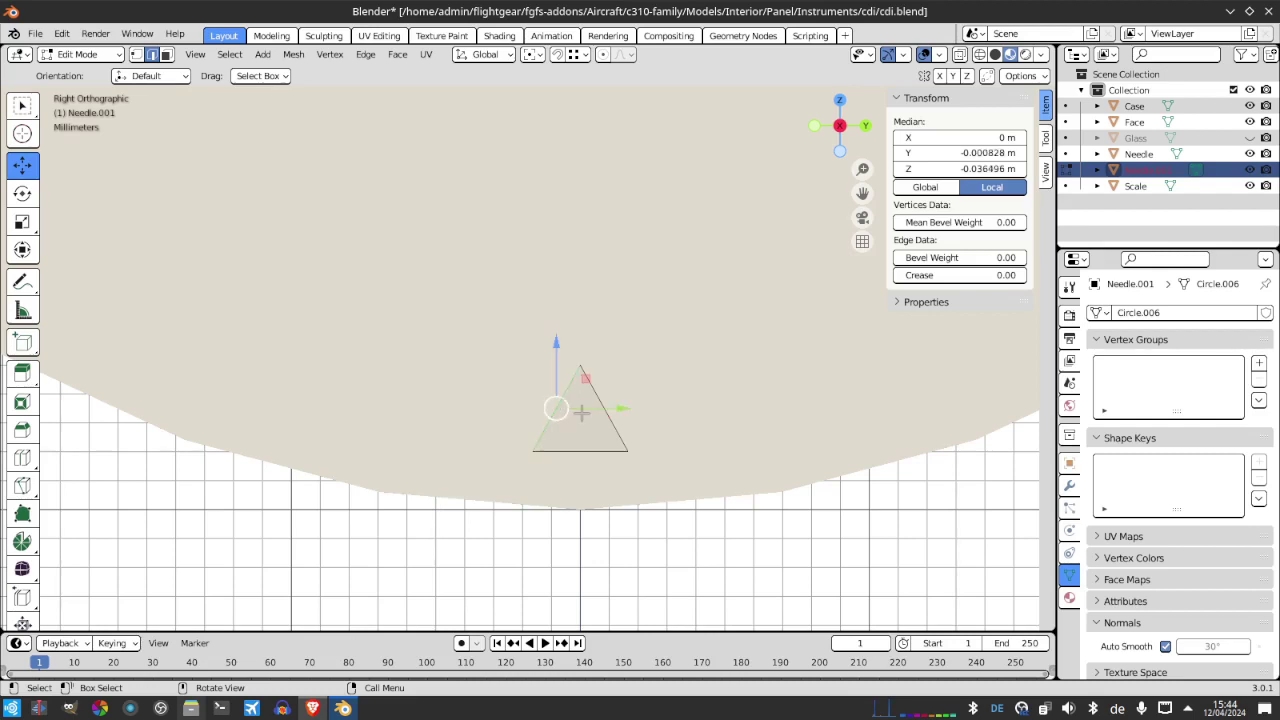
{"action": "key", "text": "a"}
{"action": "key", "text": "x"}
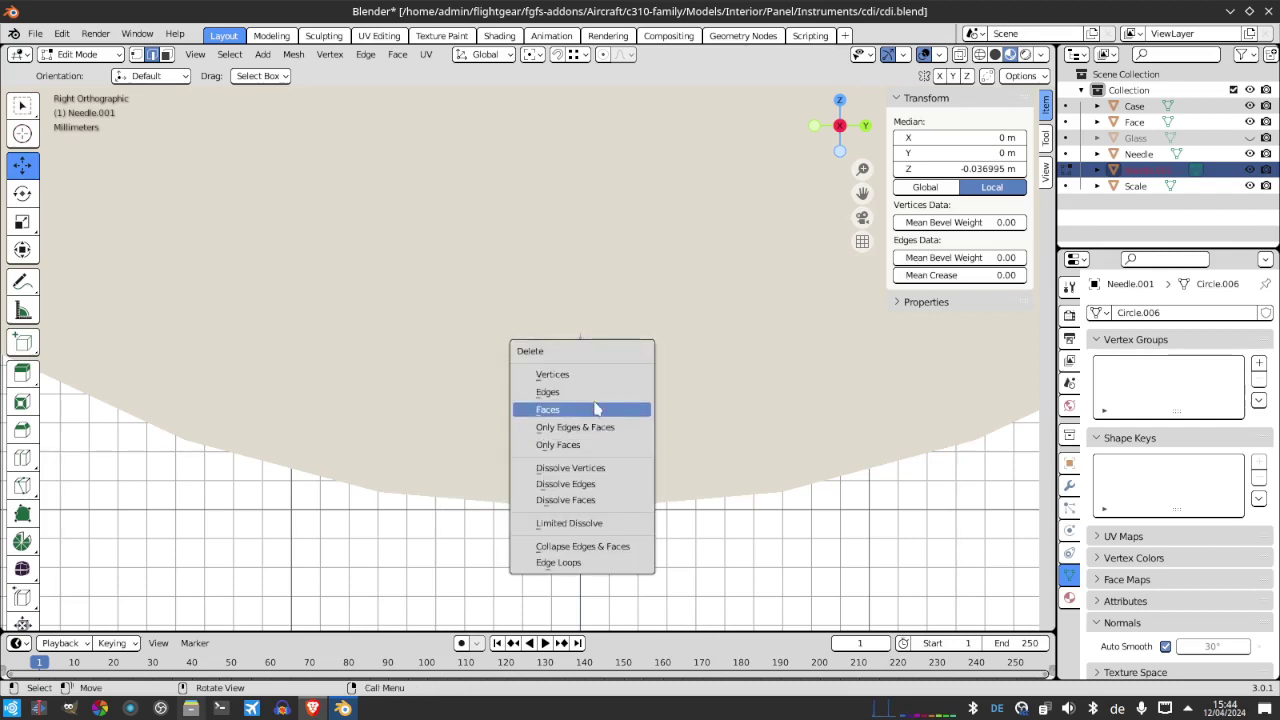
{"action": "left_click", "coordinate": [560, 392]}
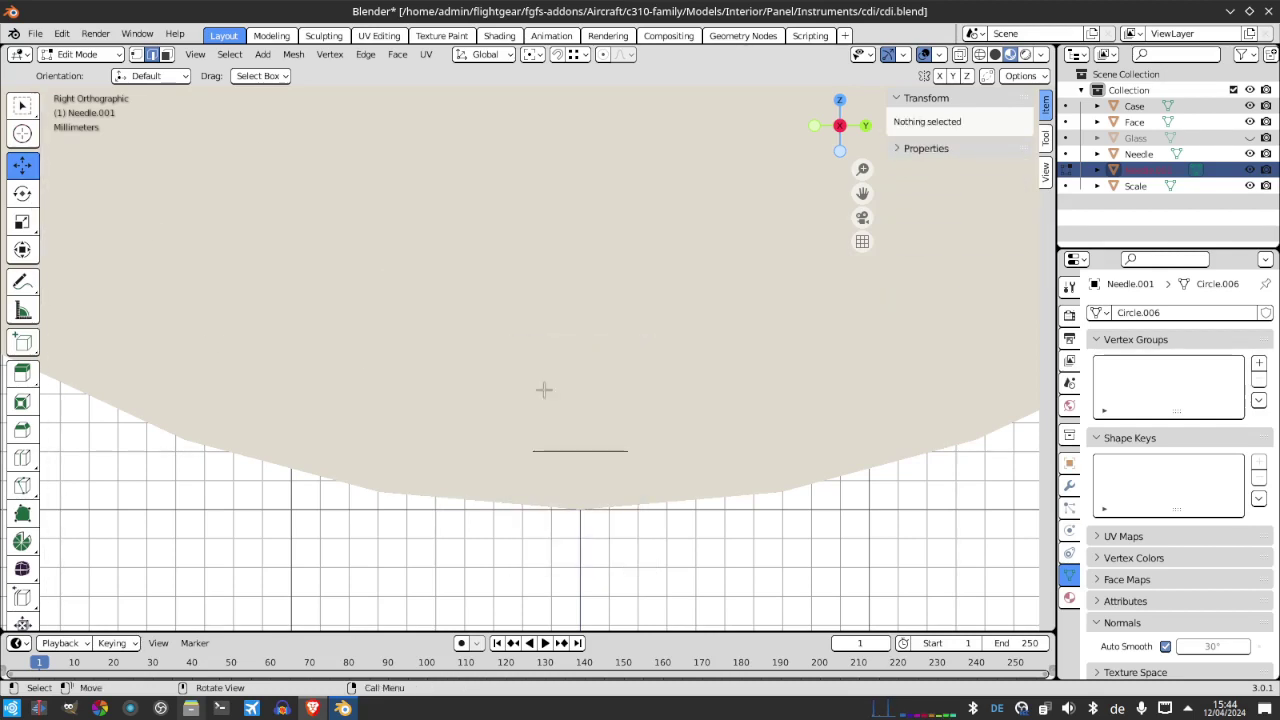
Scale the remaining base edge near the dial's lower rim to 0.5 on all axes
{"action": "left_click", "coordinate": [612, 450]}
{"action": "left_click", "coordinate": [22, 372]}
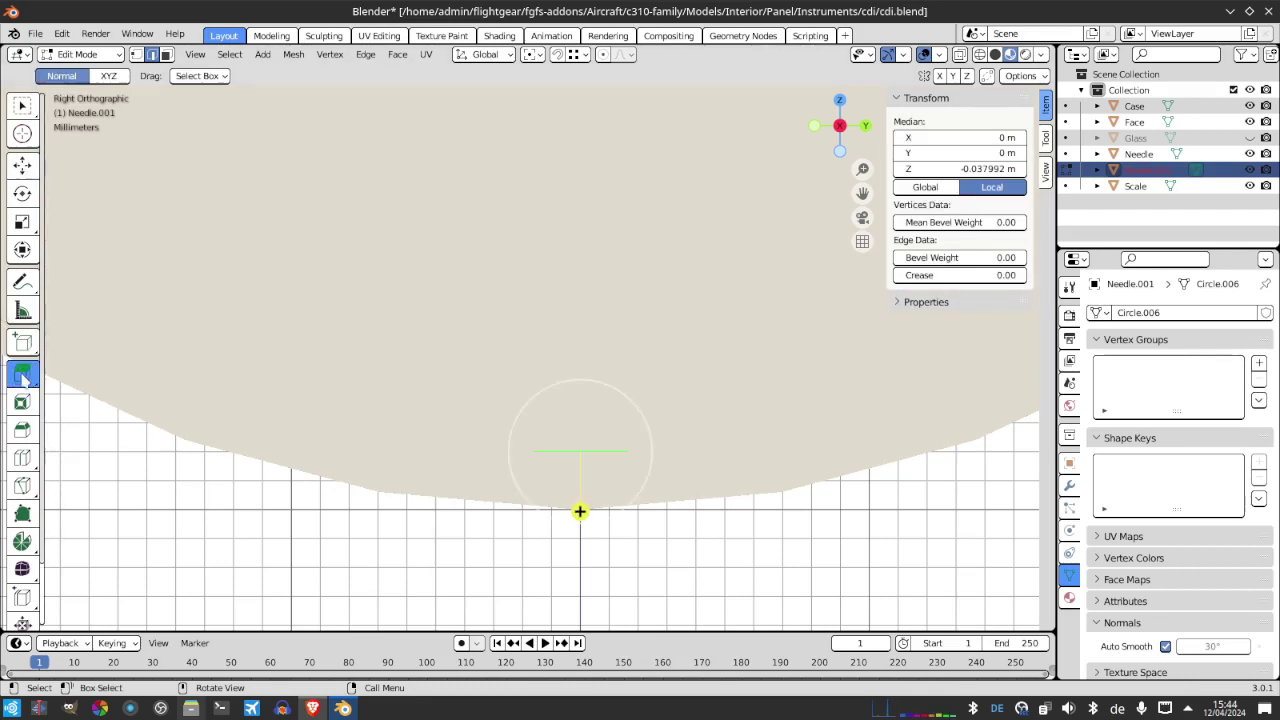
{"action": "left_click", "coordinate": [21, 199]}
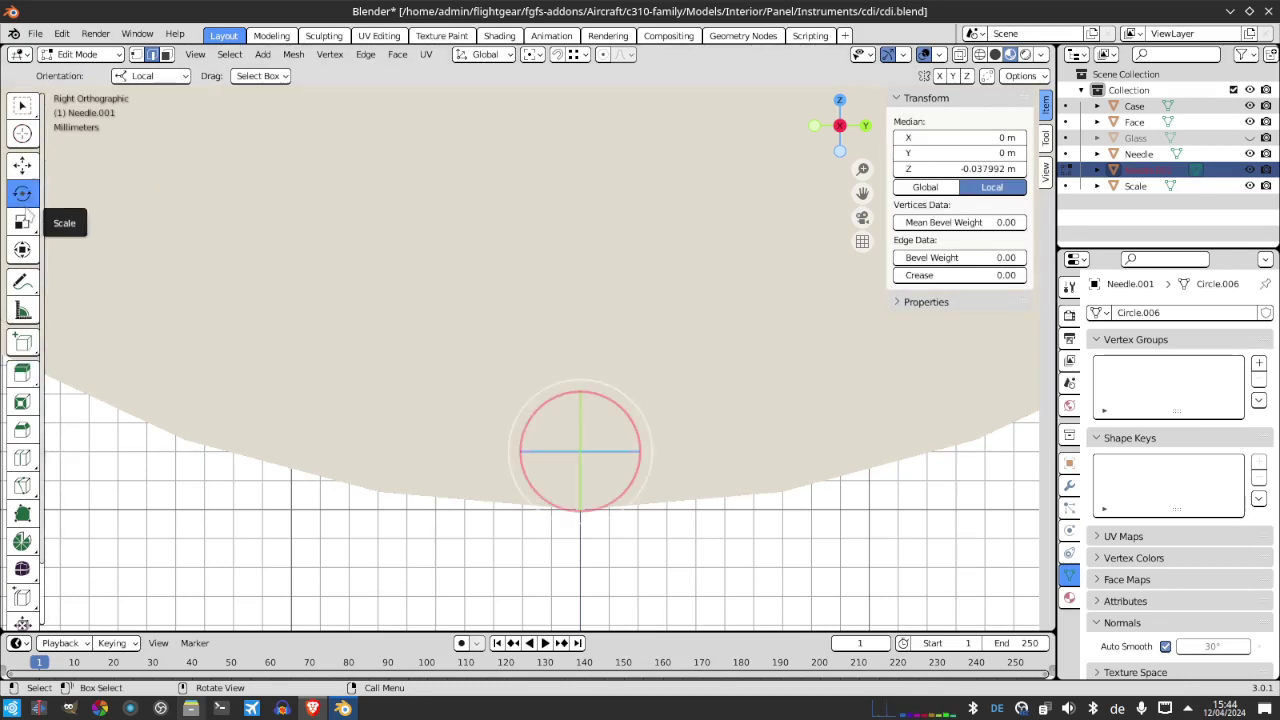
{"action": "left_click", "coordinate": [22, 218]}
{"action": "left_click_drag", "start_coordinate": [637, 453], "coordinate": [606, 456]}
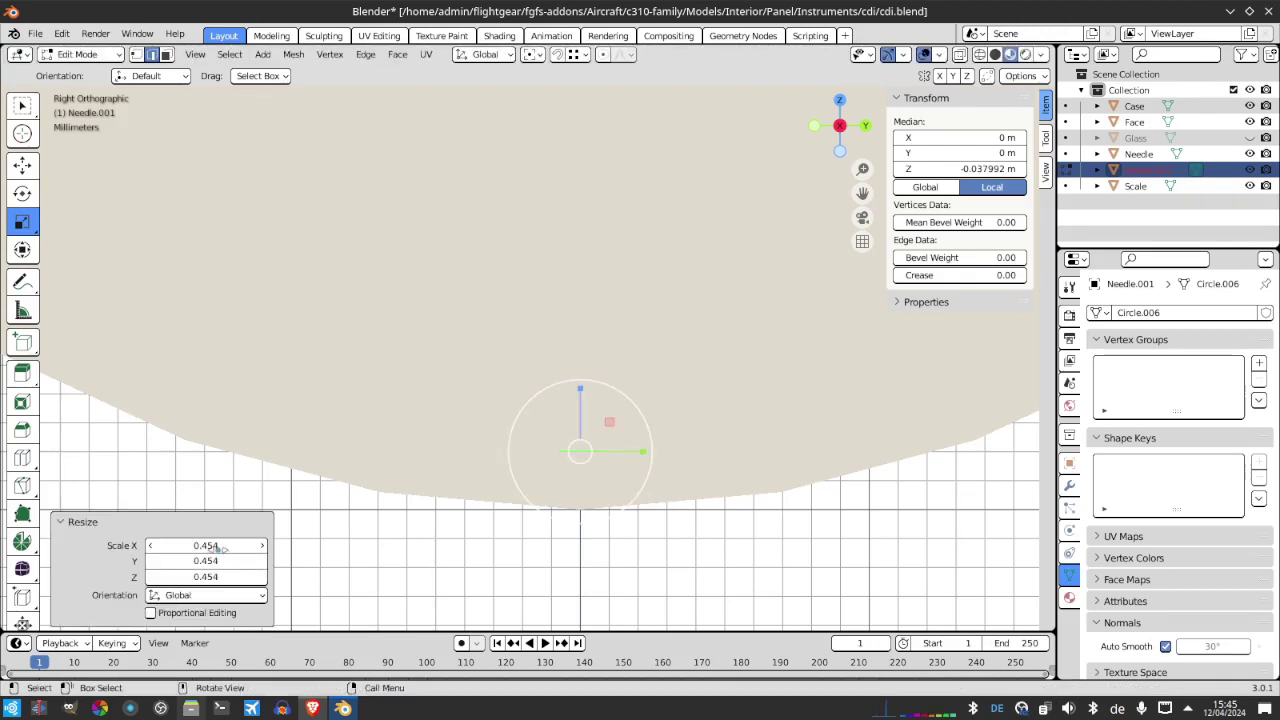
{"action": "left_click_drag", "start_coordinate": [218, 548], "coordinate": [217, 577]}
{"action": "type", "text": "0."}
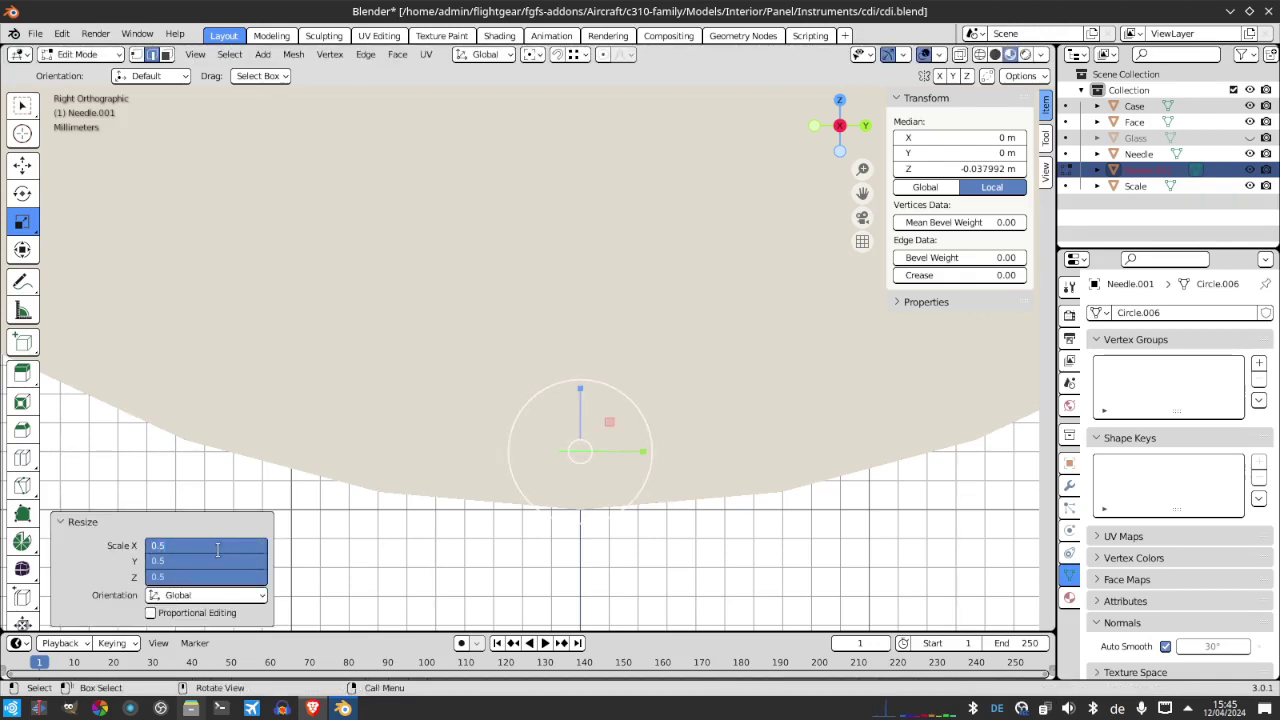
{"action": "type", "text": "5"}
{"action": "key", "text": "Return"}
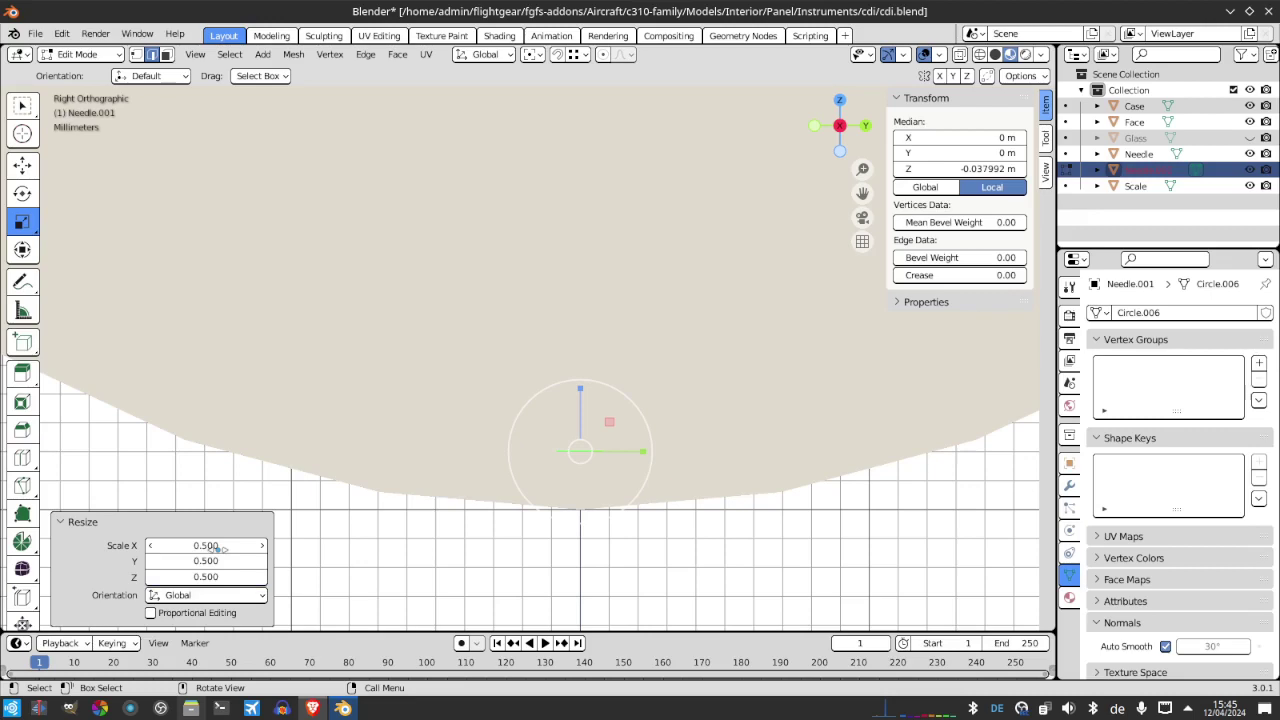
Check the course indicator photo in the browser, and in Blender extrude the shortened edge toward the dial centre with a Z move of -0.0016 m
{"action": "left_click", "coordinate": [342, 708]}
{"action": "left_click", "coordinate": [340, 488]}
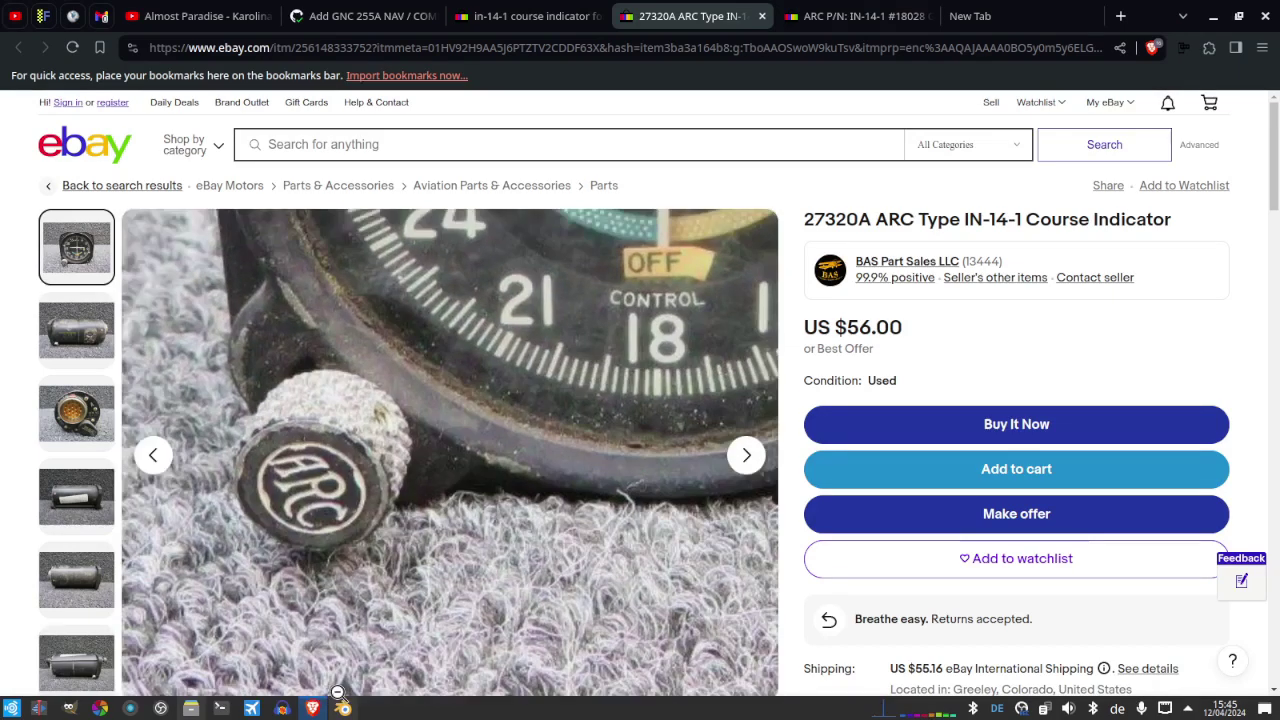
{"action": "left_click", "coordinate": [341, 706]}
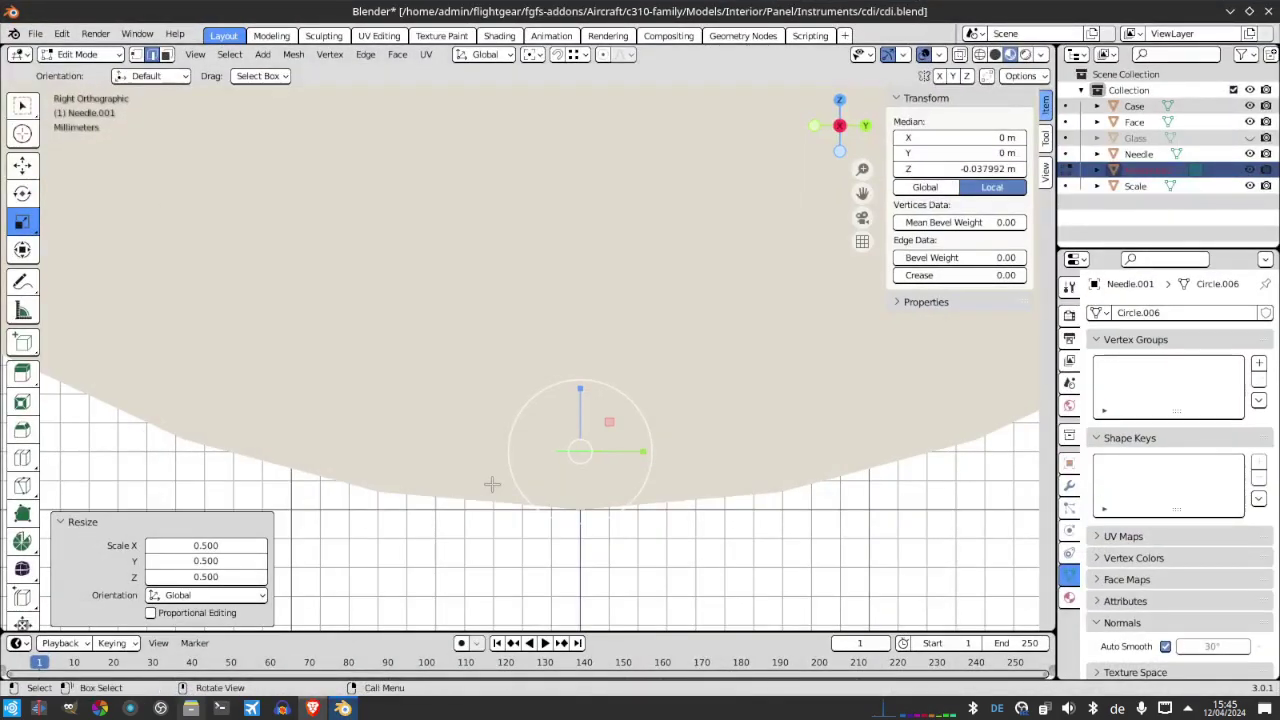
{"action": "left_click", "coordinate": [22, 373]}
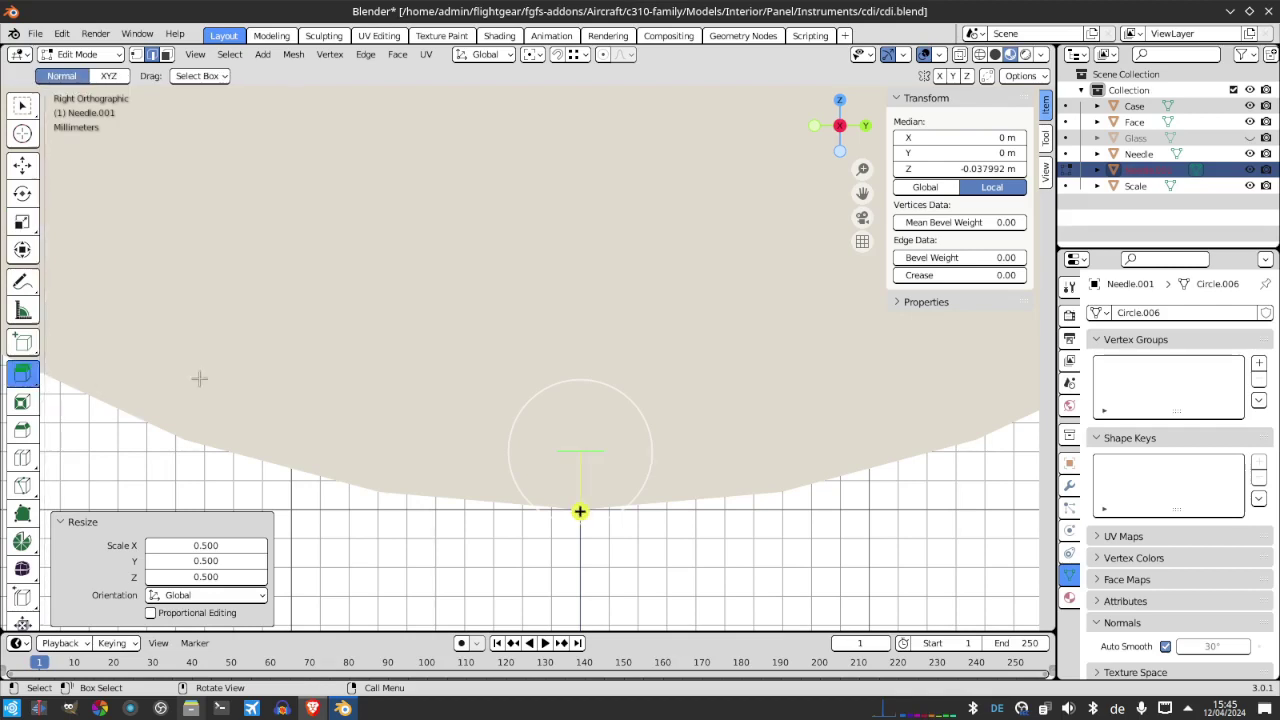
{"action": "left_click_drag", "start_coordinate": [575, 508], "coordinate": [586, 460]}
{"action": "left_click", "coordinate": [342, 708]}
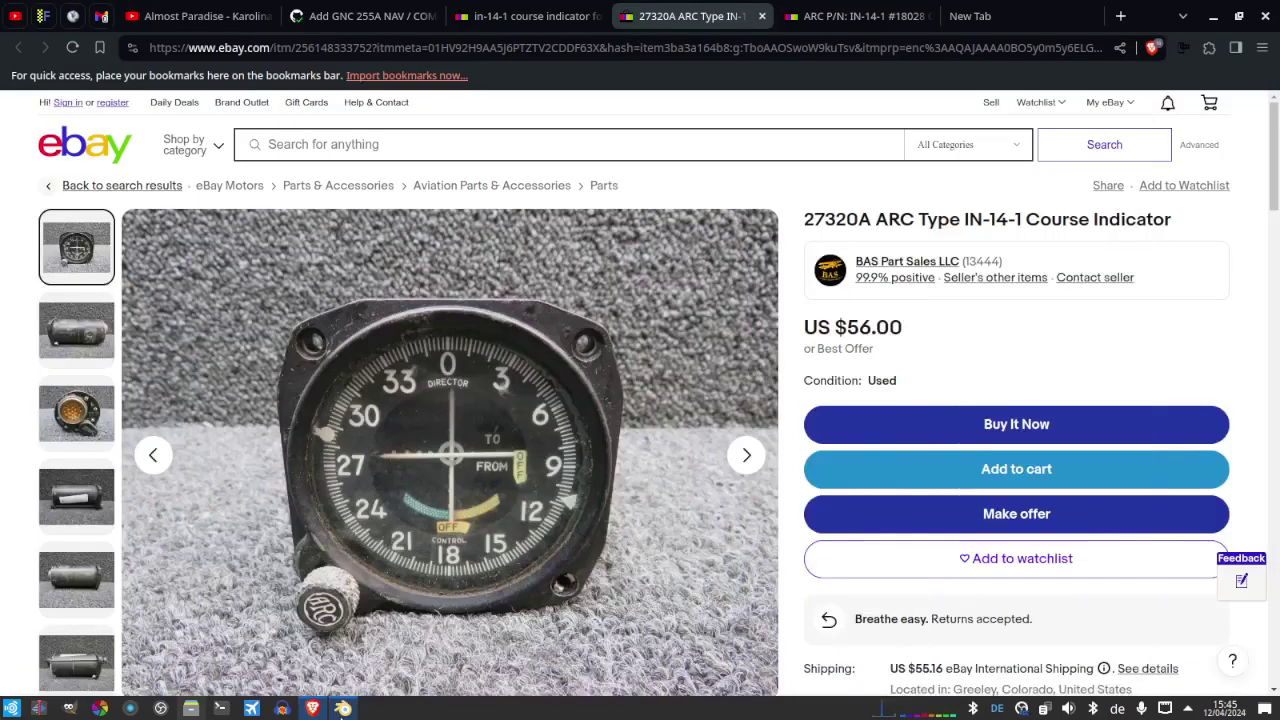
{"action": "left_click", "coordinate": [320, 450]}
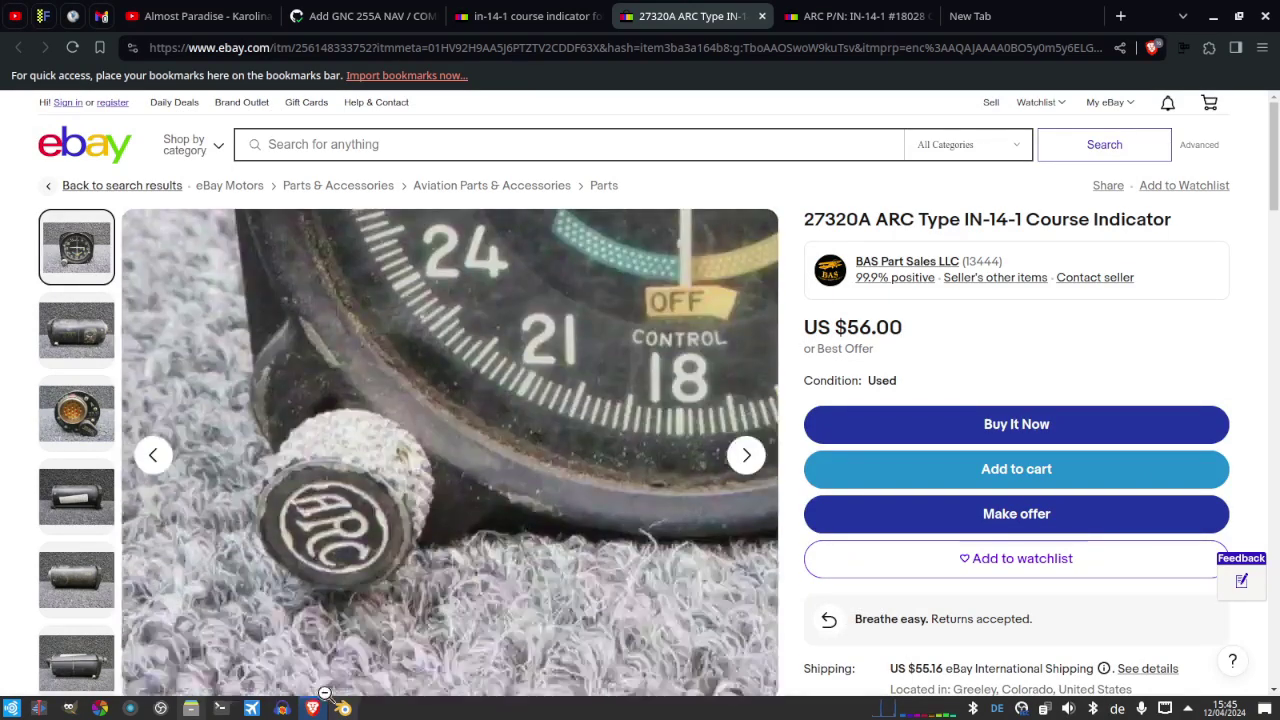
{"action": "key", "text": "alt+Tab"}
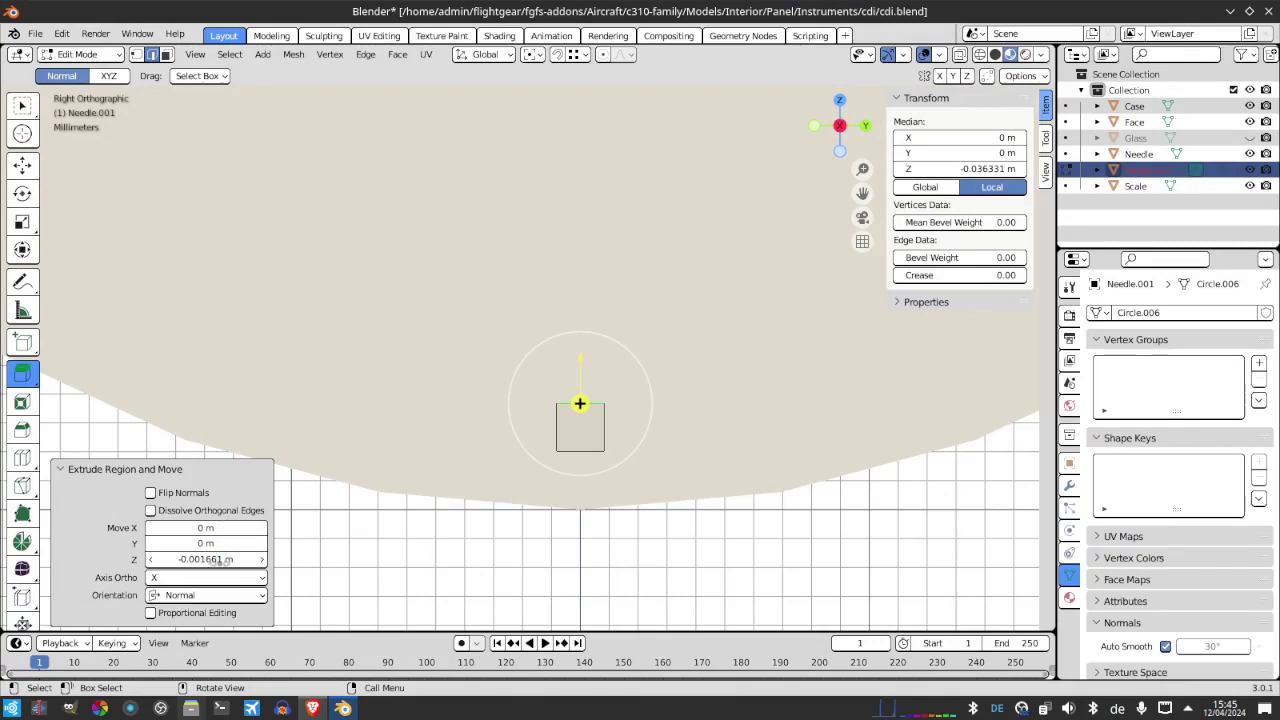
{"action": "left_click", "coordinate": [218, 561]}
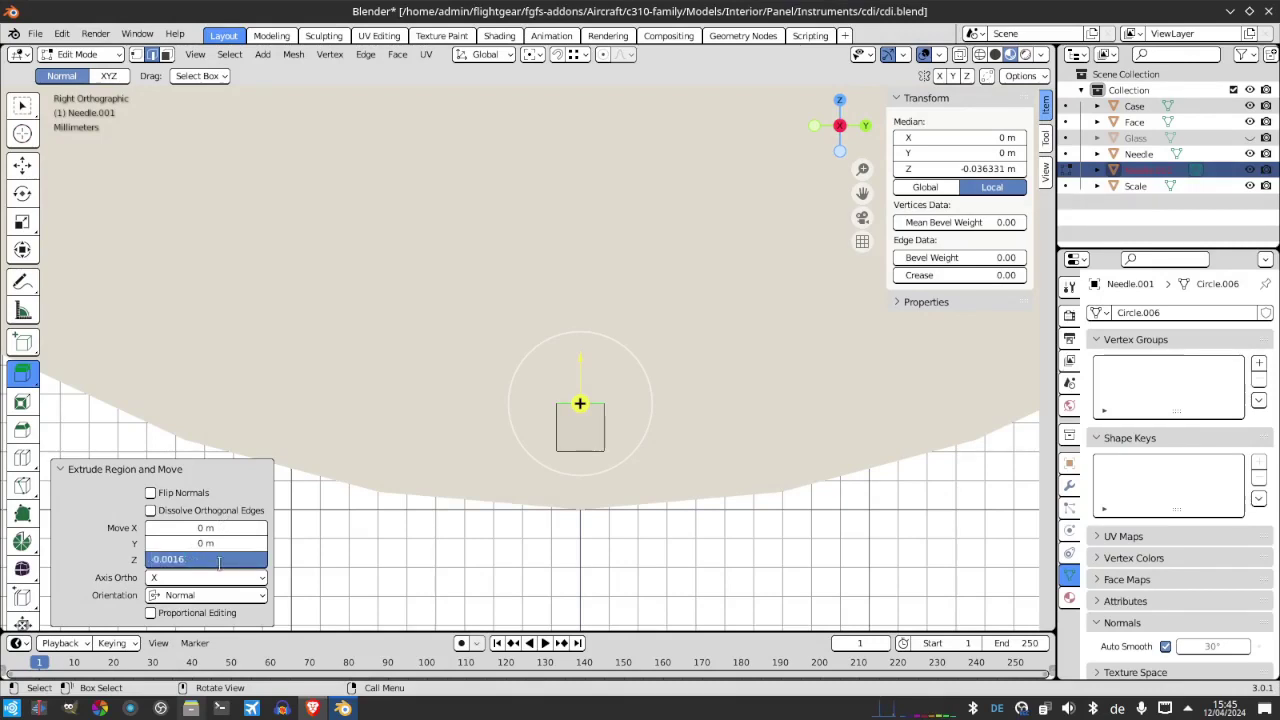
{"action": "key", "text": "Return"}
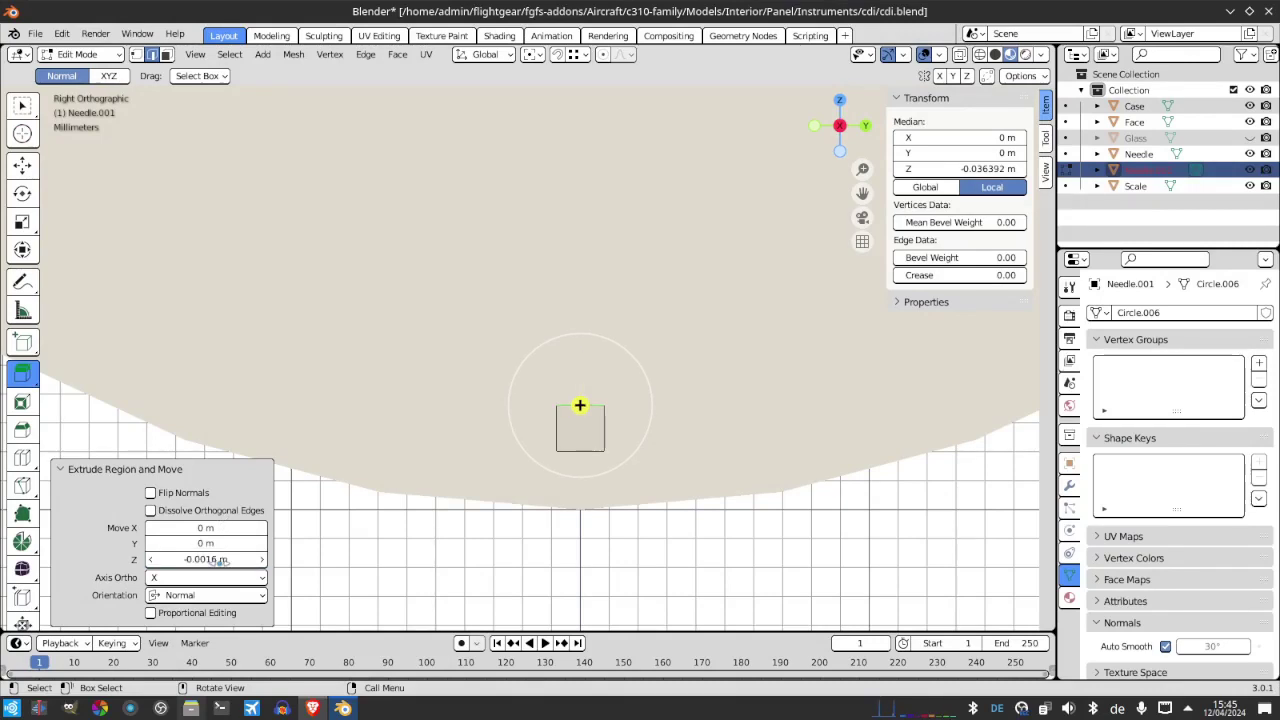
Look at the reference photo again and set the extrusion's Z move to -0.0017 m
{"action": "left_click", "coordinate": [343, 708]}
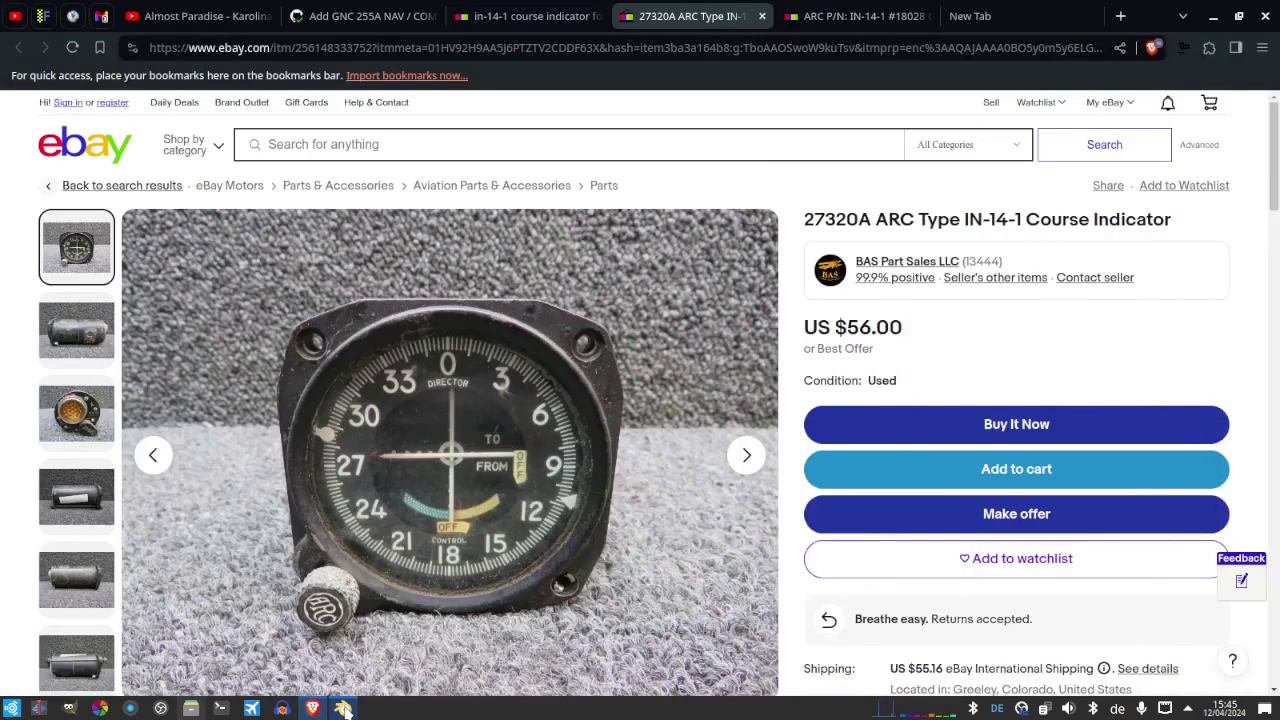
{"action": "left_click", "coordinate": [343, 708]}
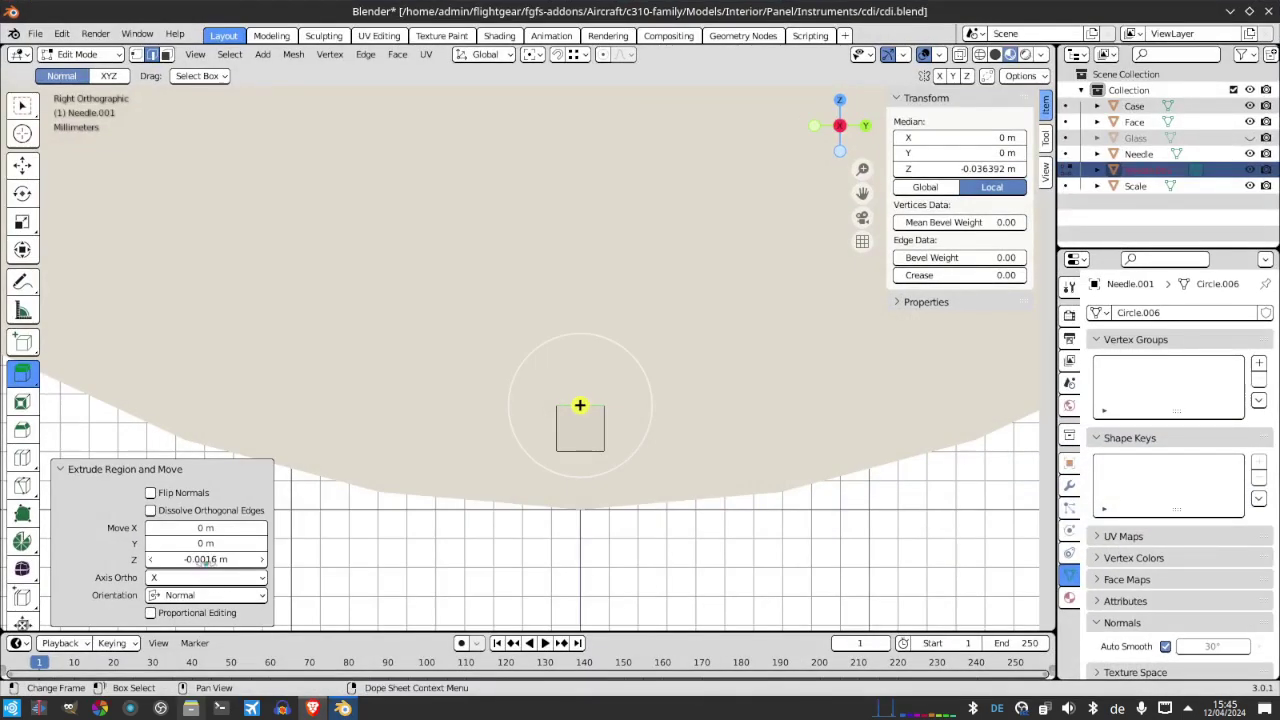
{"action": "left_click", "coordinate": [205, 560]}
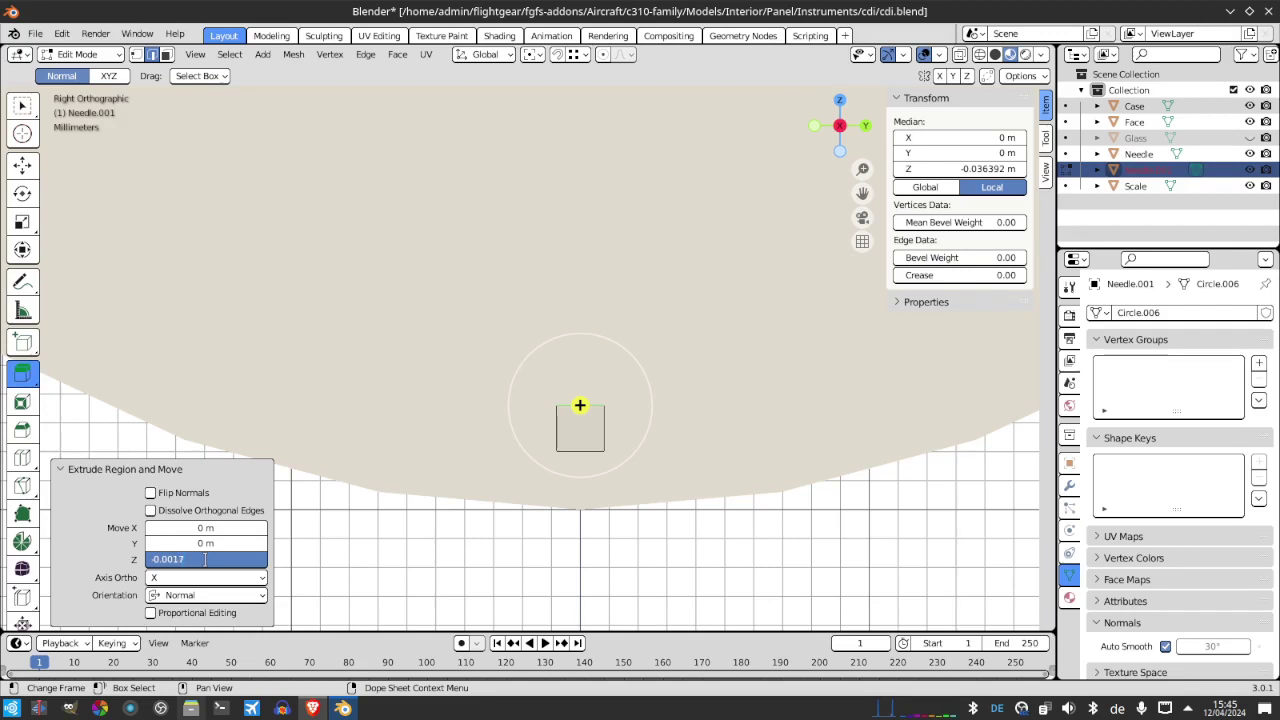
{"action": "type", "text": "-0.0017"}
{"action": "key", "text": "Return"}
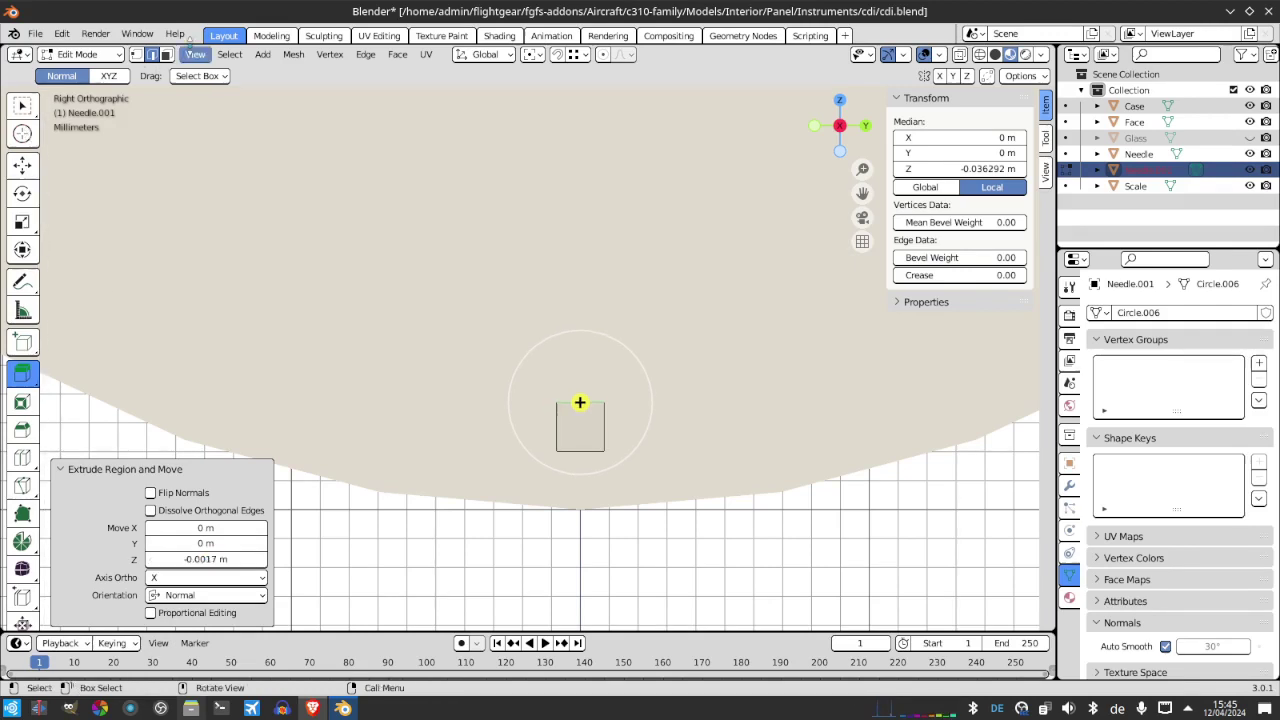
Select the small extruded square face and snap the 3D cursor to its centre
{"action": "left_click", "coordinate": [22, 193]}
{"action": "scroll", "coordinate": [451, 349], "scroll_direction": "down", "scroll_amount": 1}
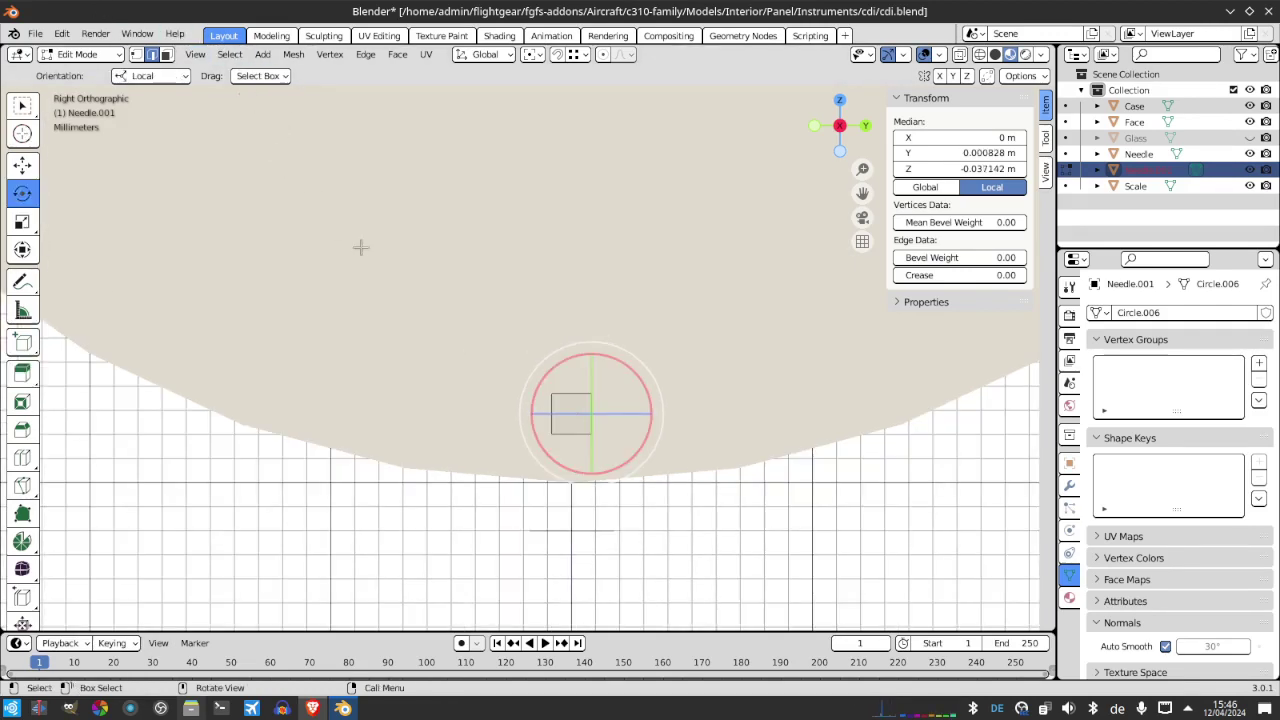
{"action": "key", "text": "alt+a"}
{"action": "left_click", "coordinate": [565, 413]}
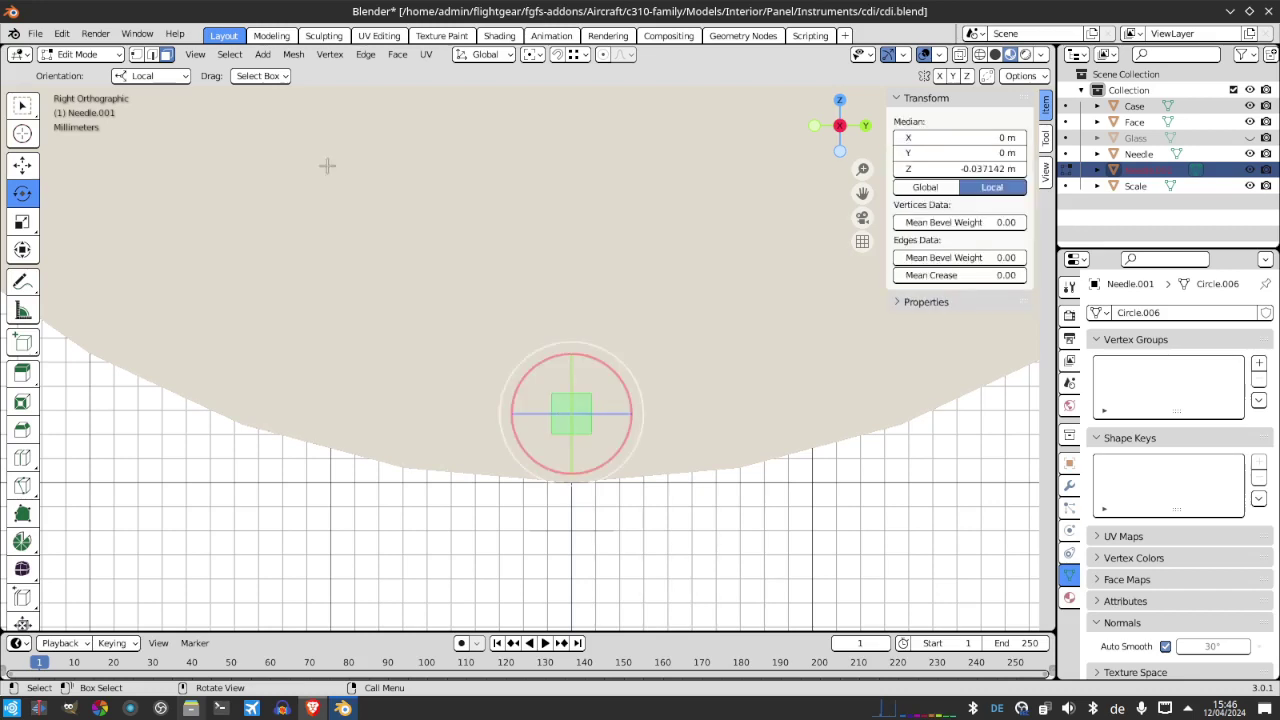
{"action": "left_click", "coordinate": [290, 56]}
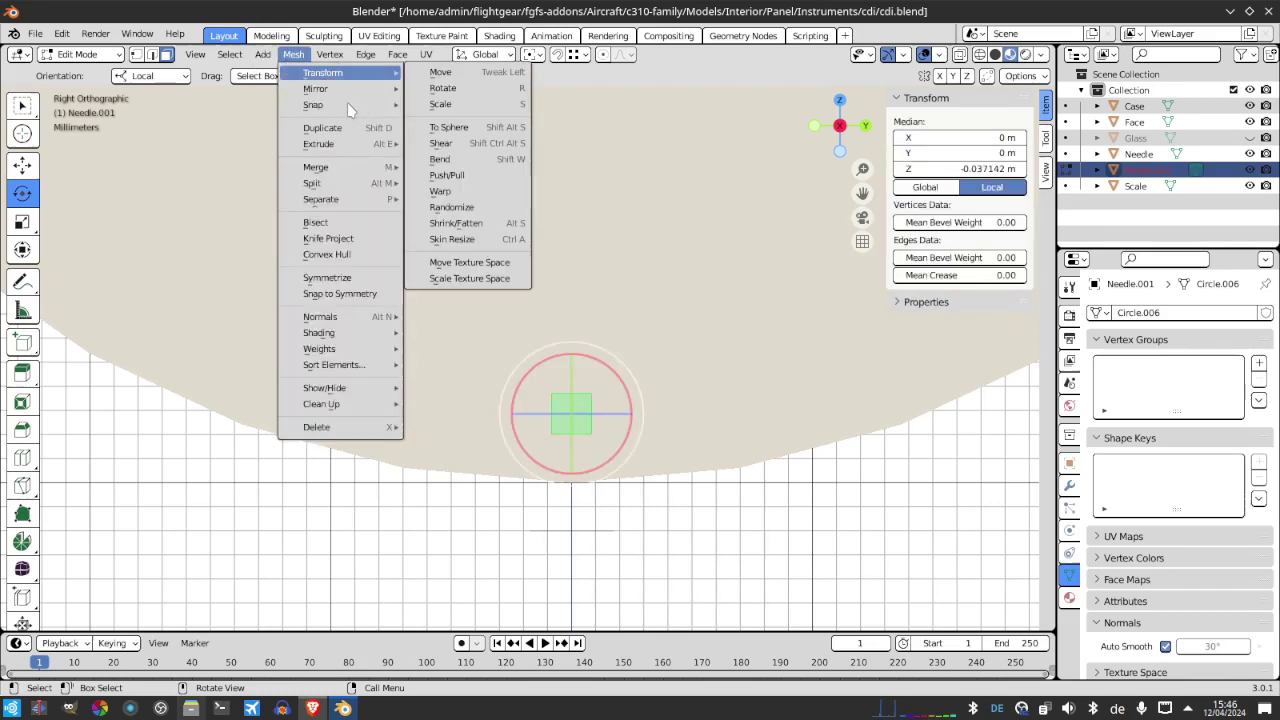
{"action": "mouse_move", "coordinate": [330, 104]}
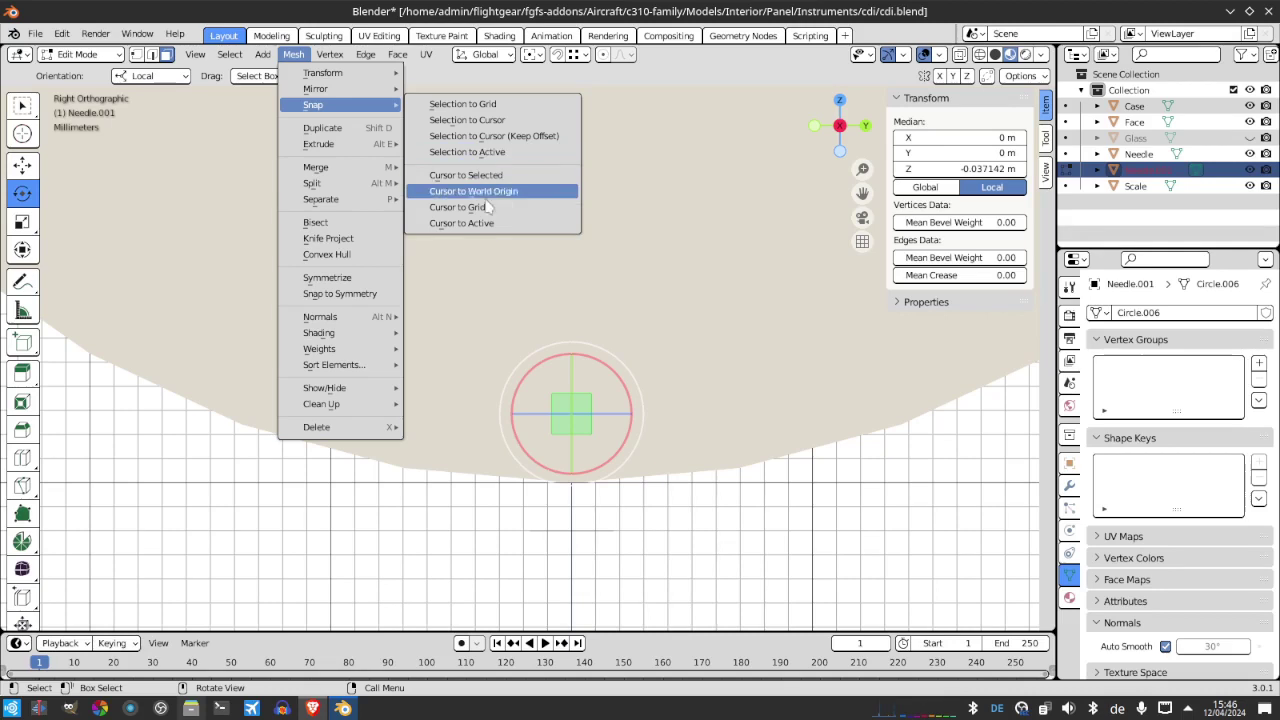
{"action": "left_click", "coordinate": [483, 175]}
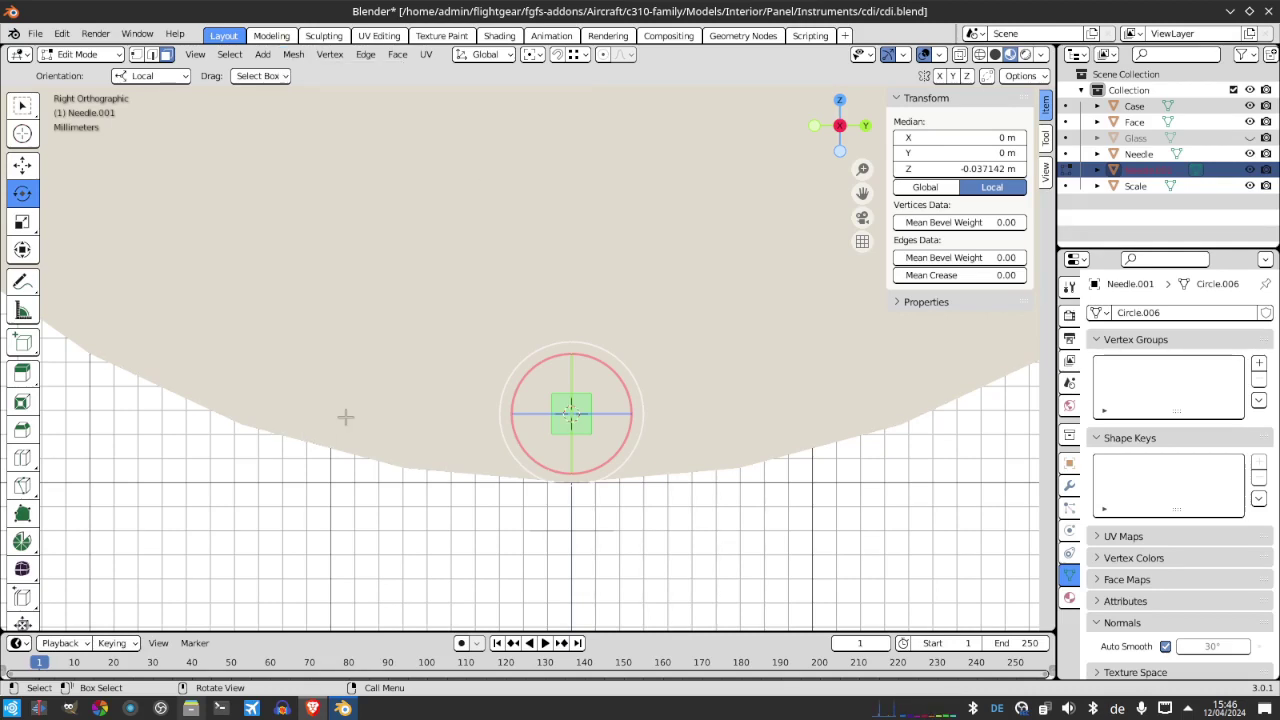
Add a 12-vertex circle of 0.002 m radius at the 3D cursor, filled as an N-Gon and rotated 90° about Y
{"action": "left_click", "coordinate": [262, 54]}
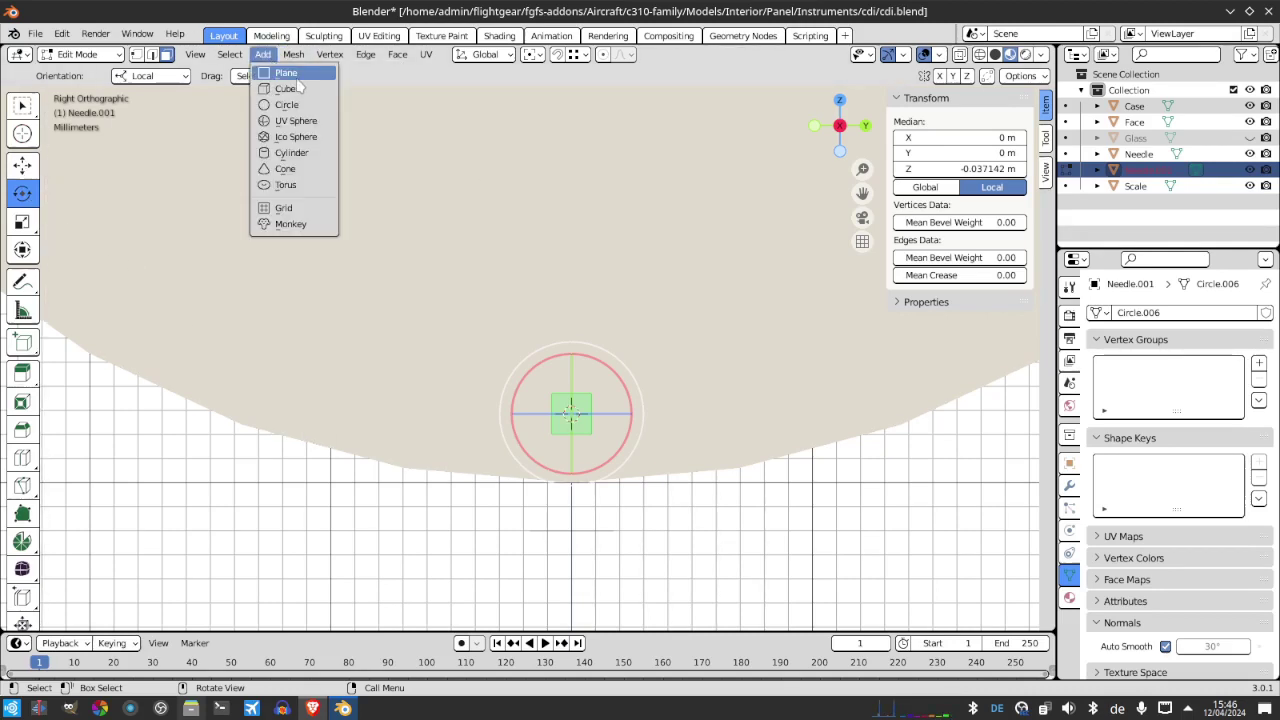
{"action": "left_click", "coordinate": [288, 101]}
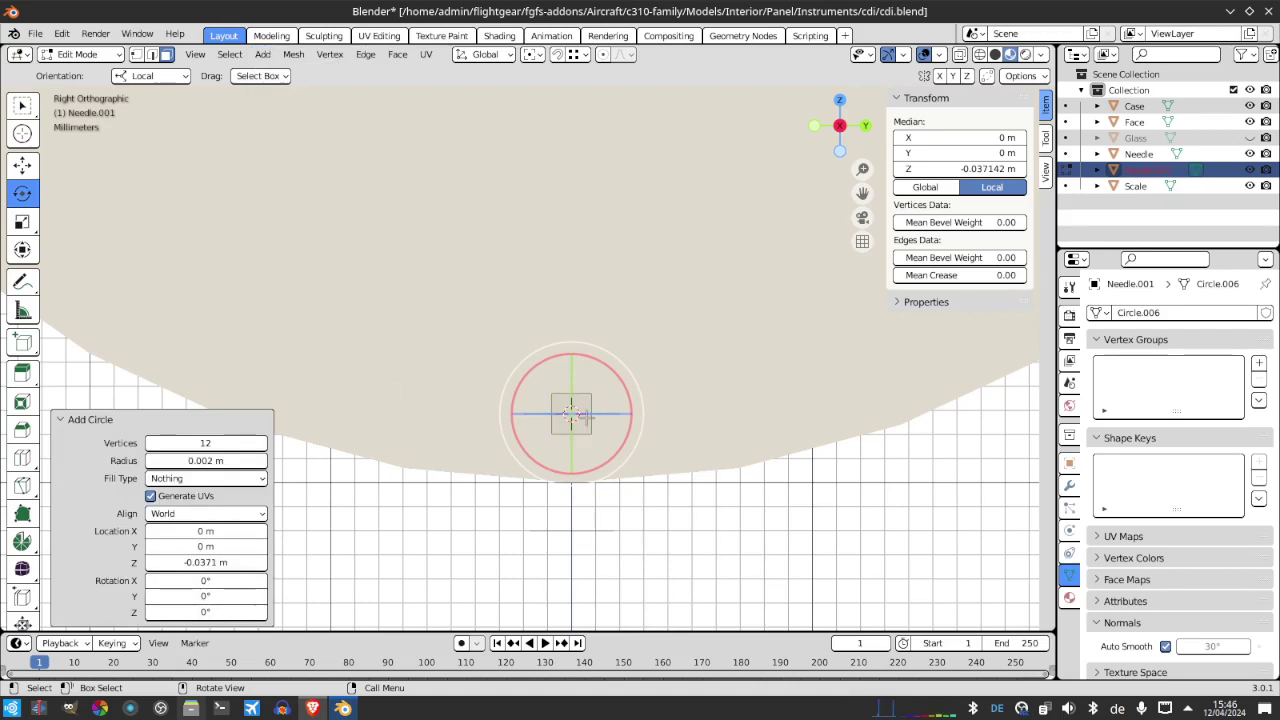
{"action": "left_click", "coordinate": [208, 478]}
{"action": "left_click", "coordinate": [215, 514]}
{"action": "left_click", "coordinate": [203, 596]}
{"action": "type", "text": "90"}
{"action": "key", "text": "Return"}
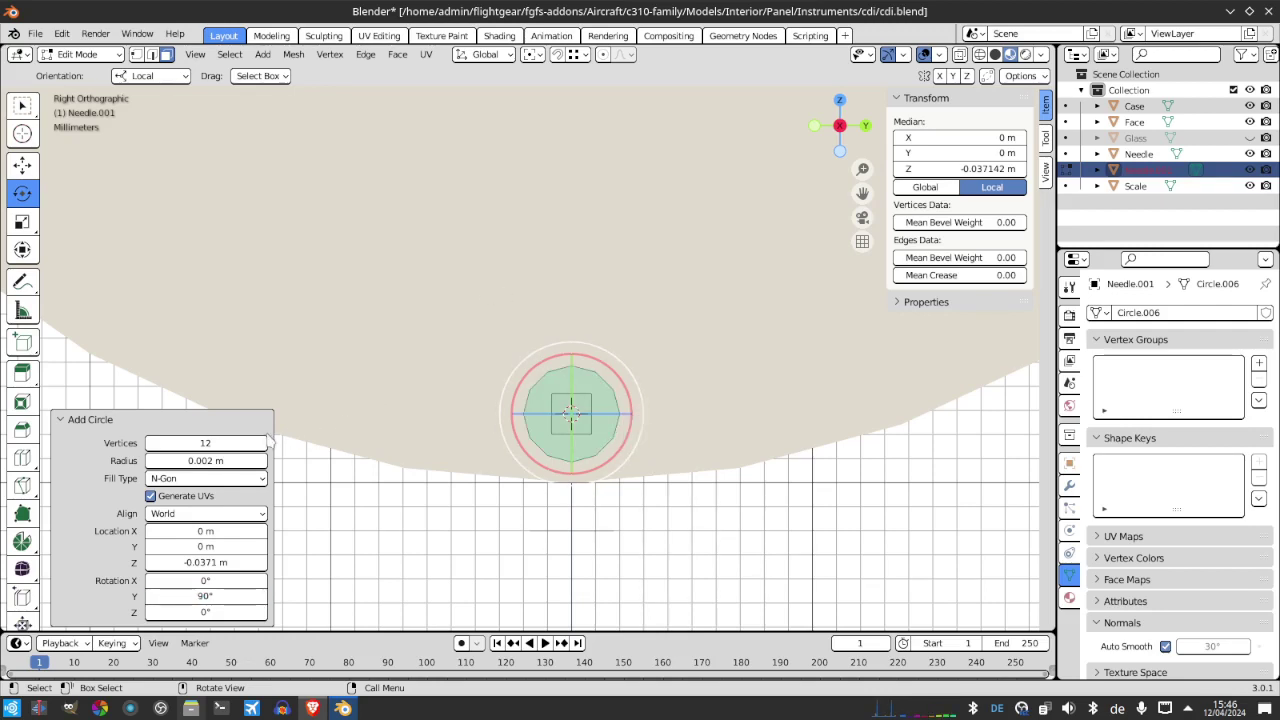
{"action": "left_click", "coordinate": [227, 452]}
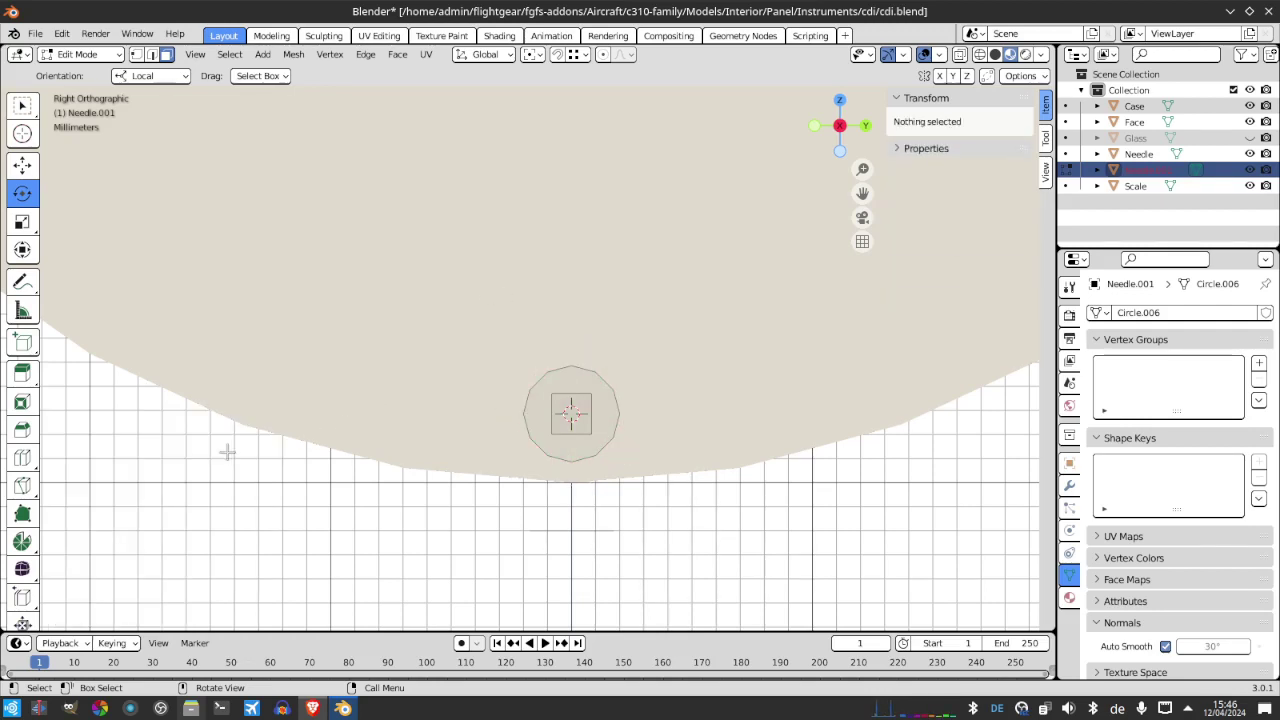
Move the circle face up along Z by about 0.0027 m so it sits above the square, and compare with the photo
{"action": "left_click", "coordinate": [541, 413]}
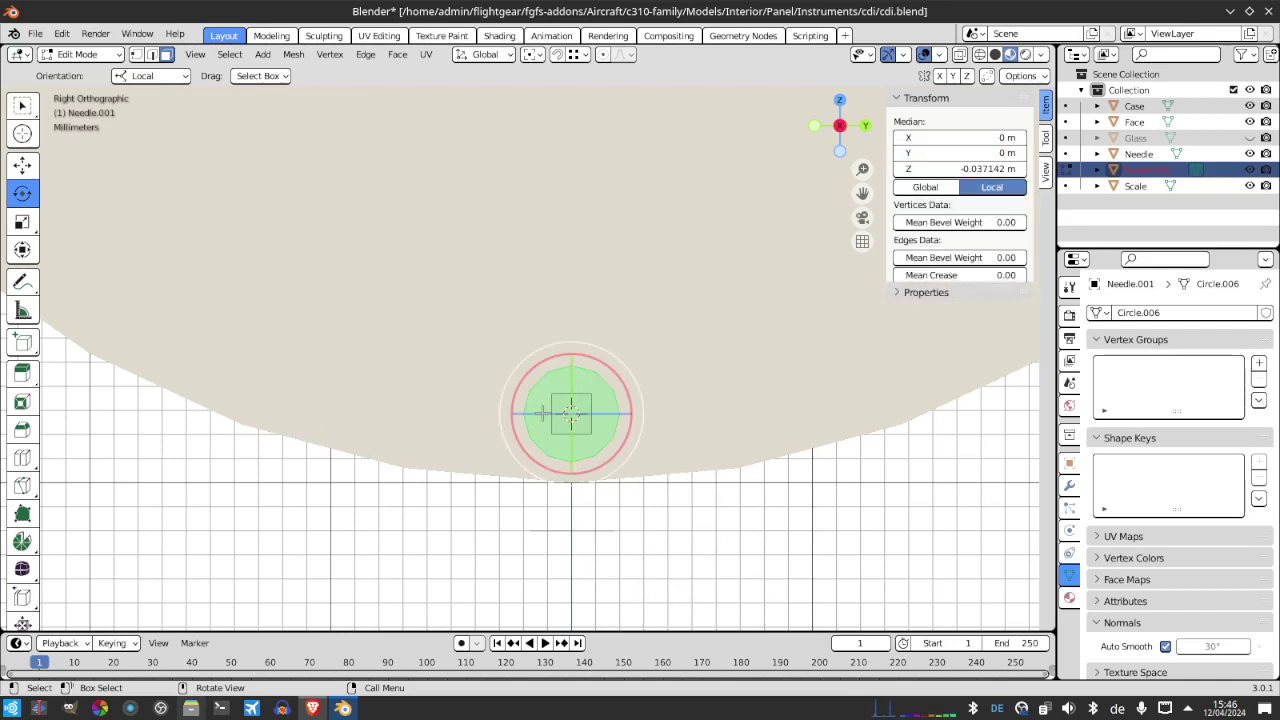
{"action": "left_click", "coordinate": [23, 165]}
{"action": "left_click", "coordinate": [537, 329]}
{"action": "left_click", "coordinate": [572, 405]}
{"action": "left_click_drag", "start_coordinate": [578, 350], "coordinate": [552, 283]}
{"action": "left_click", "coordinate": [343, 708]}
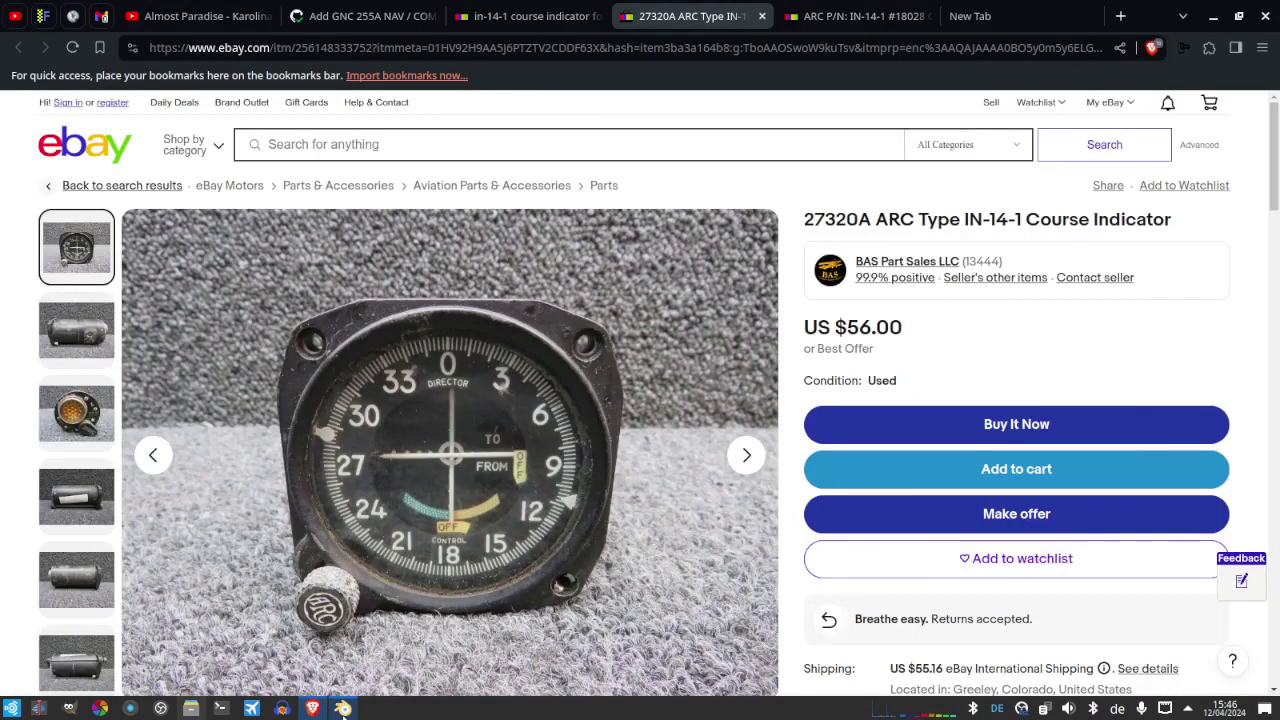
{"action": "left_click", "coordinate": [343, 708]}
Compare the circle-and-square marker at the dial's lower rim with the Needle triangle at the upper rim, highlighting Needle in the object list
{"action": "scroll", "coordinate": [472, 405], "scroll_direction": "up", "scroll_amount": 3}
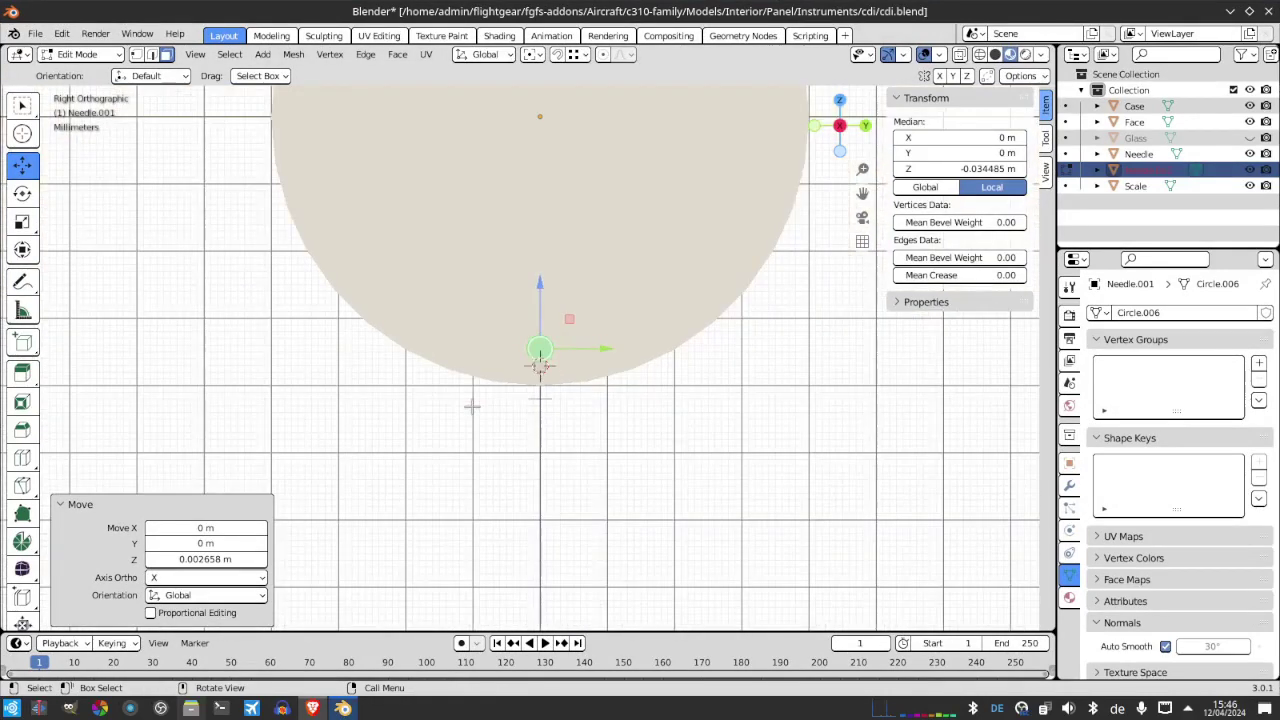
{"action": "left_click_drag", "start_coordinate": [862, 192], "coordinate": [844, 259]}
{"action": "middle_click_drag", "start_coordinate": [522, 420], "coordinate": [511, 605], "text": "shift"}
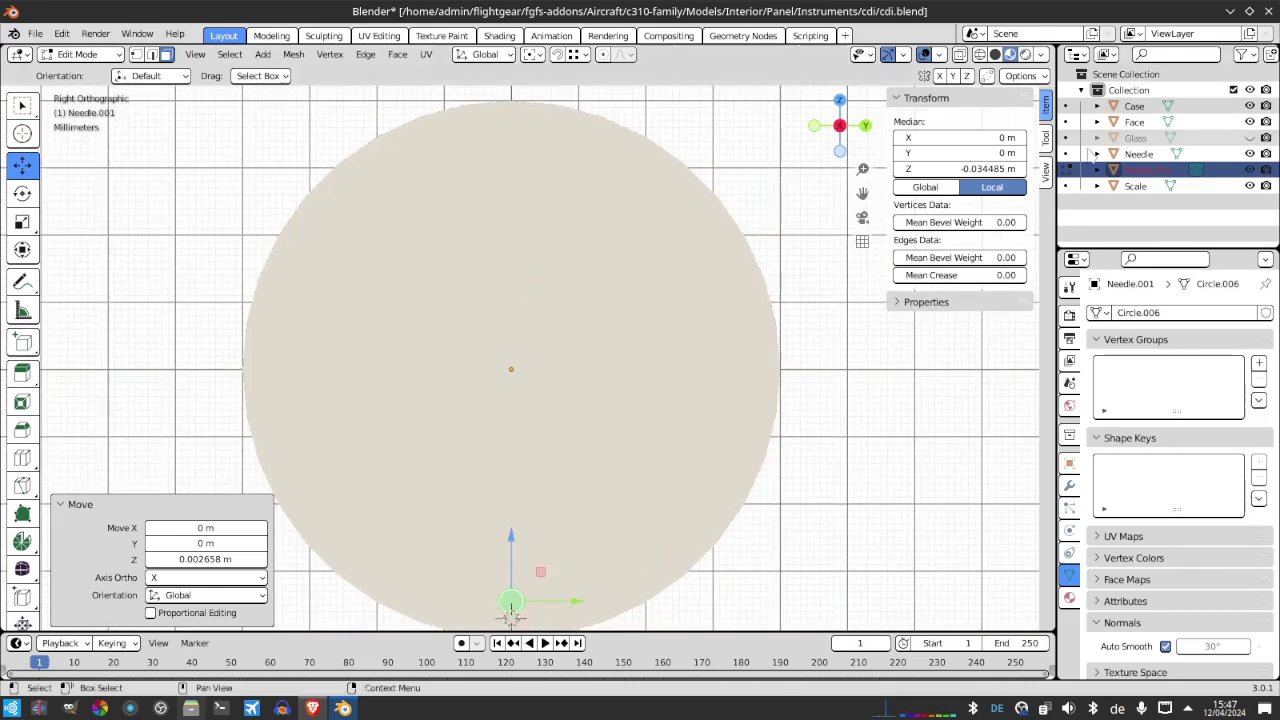
{"action": "left_click", "coordinate": [1138, 155]}
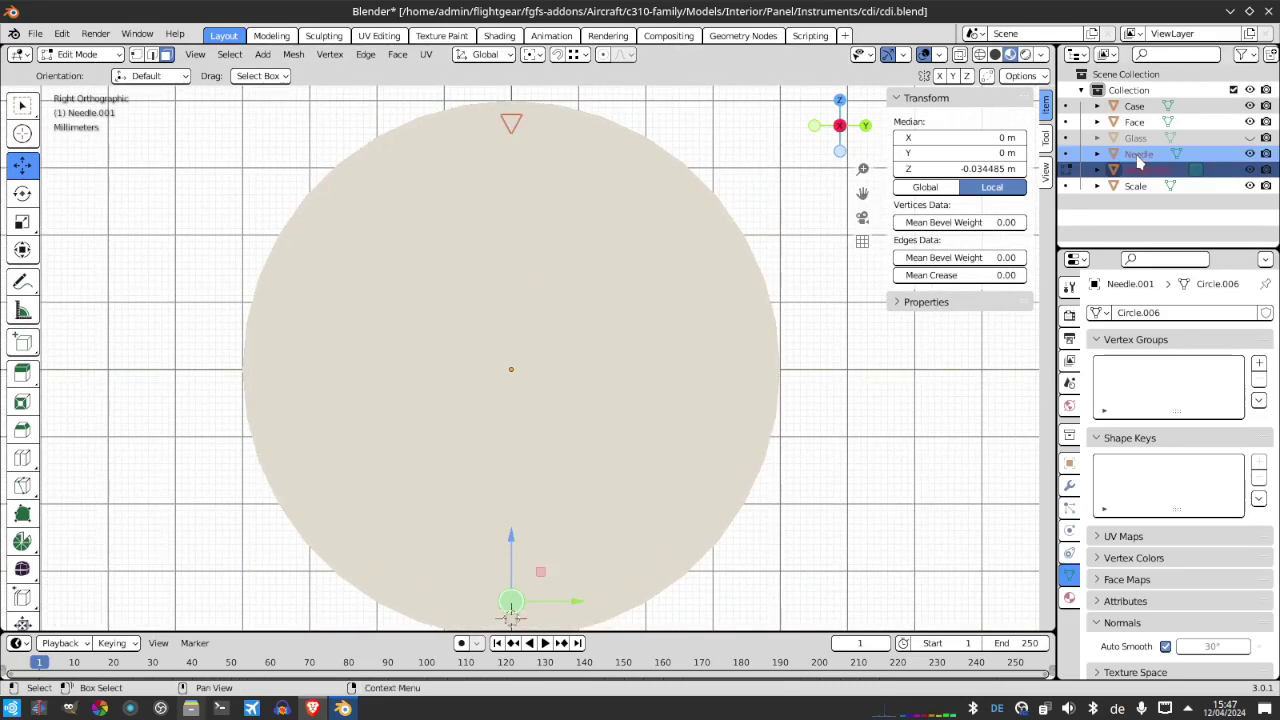
{"action": "left_click_drag", "start_coordinate": [862, 193], "coordinate": [874, 10]}
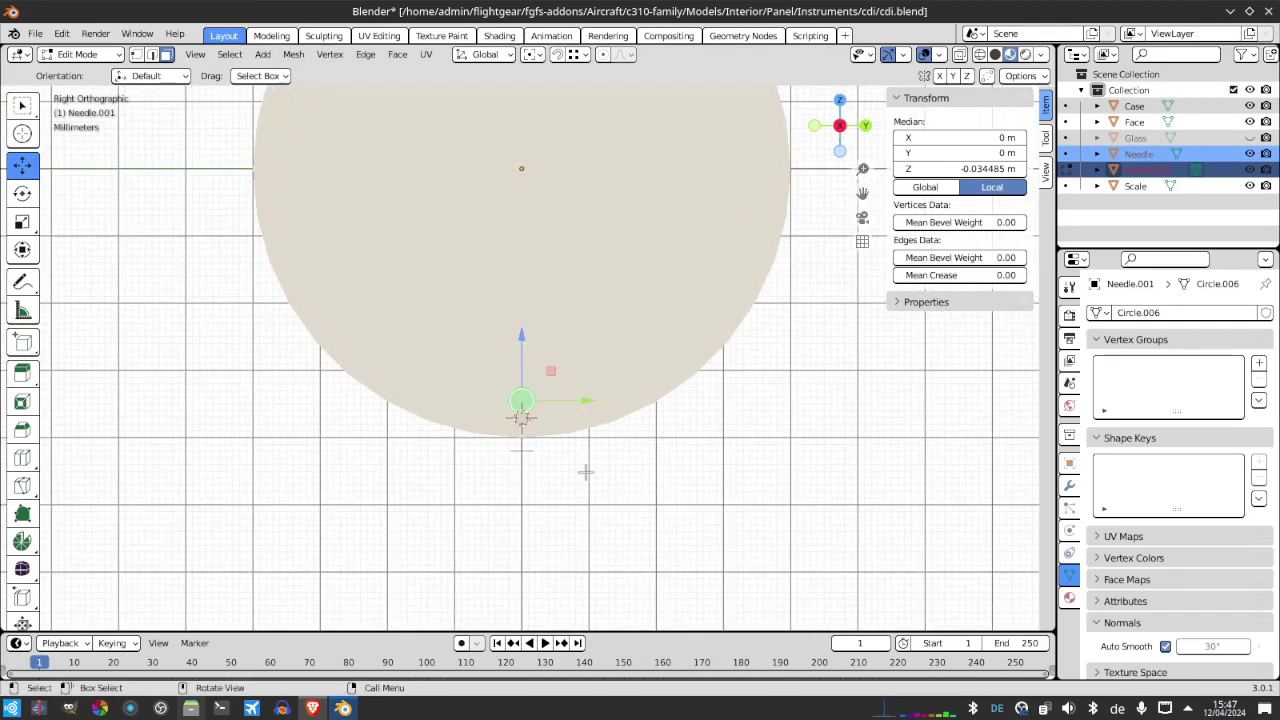
{"action": "scroll", "coordinate": [585, 472], "scroll_direction": "up", "scroll_amount": 6}
{"action": "scroll", "coordinate": [585, 472], "scroll_direction": "down", "scroll_amount": 1}
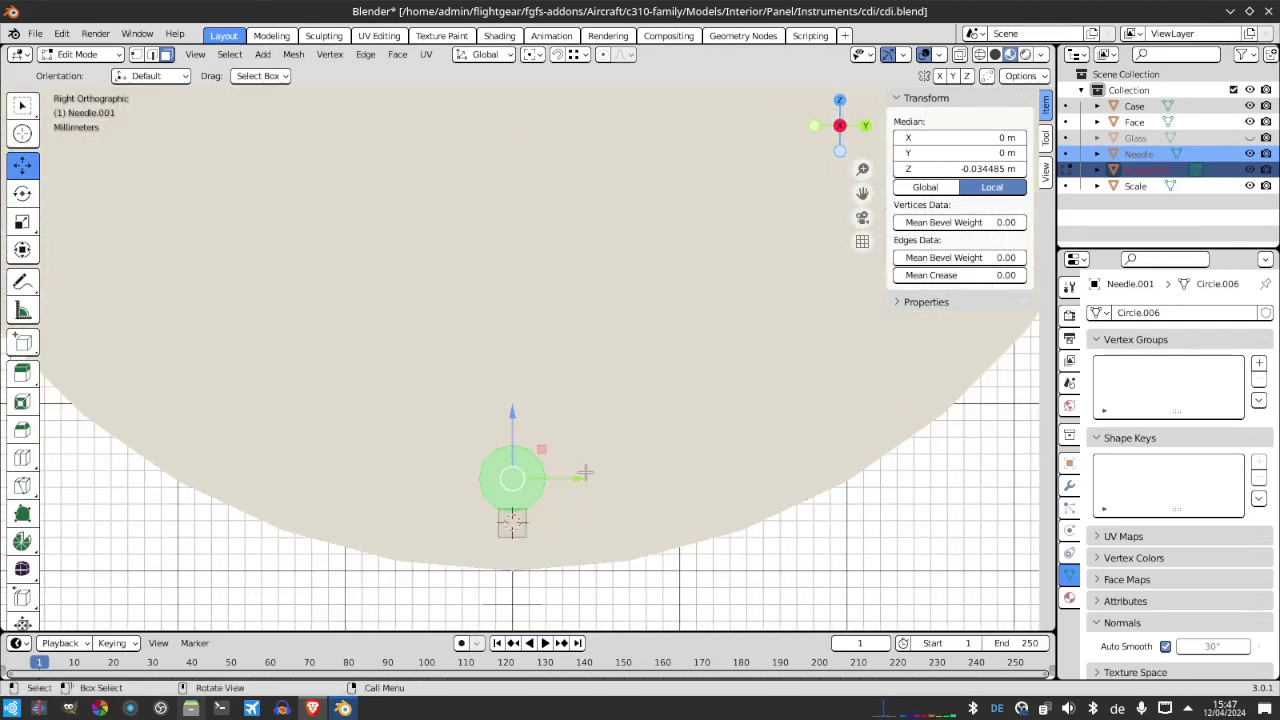
Delete the two stray edges of the needle mesh just below the dial's lower rim
{"action": "left_click", "coordinate": [507, 611]}
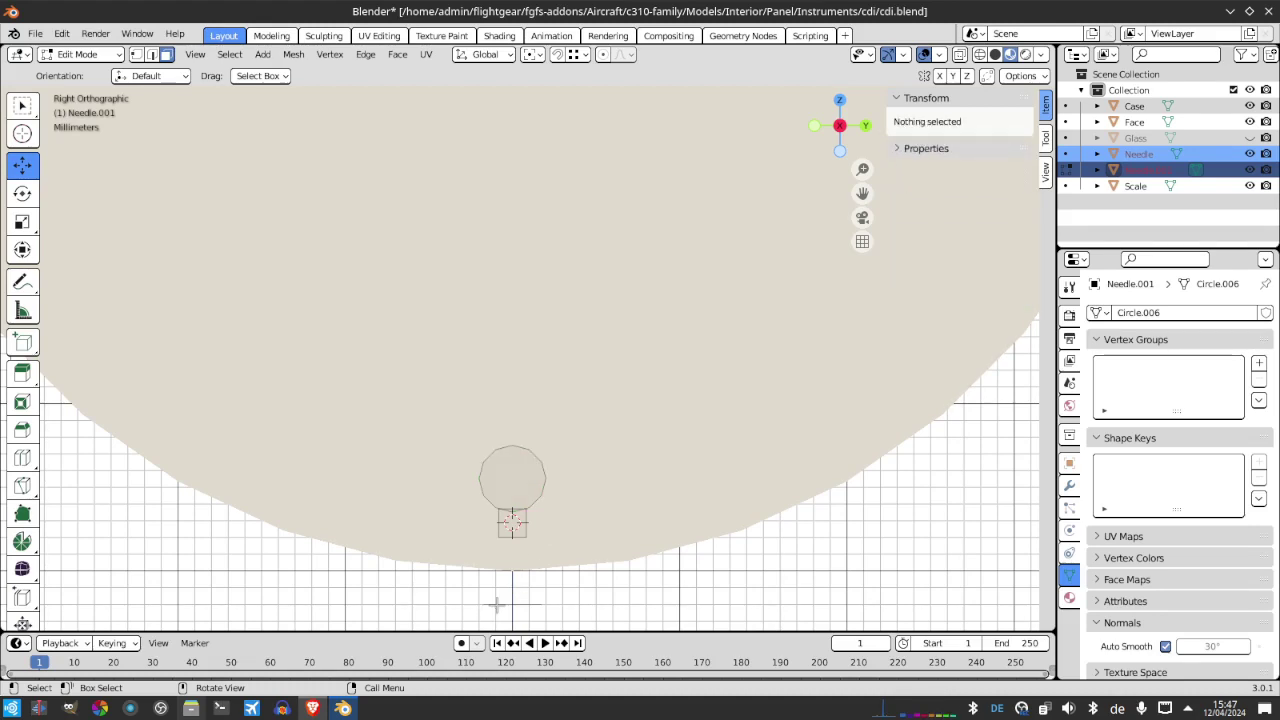
{"action": "left_click", "coordinate": [515, 614]}
{"action": "left_click", "coordinate": [590, 614]}
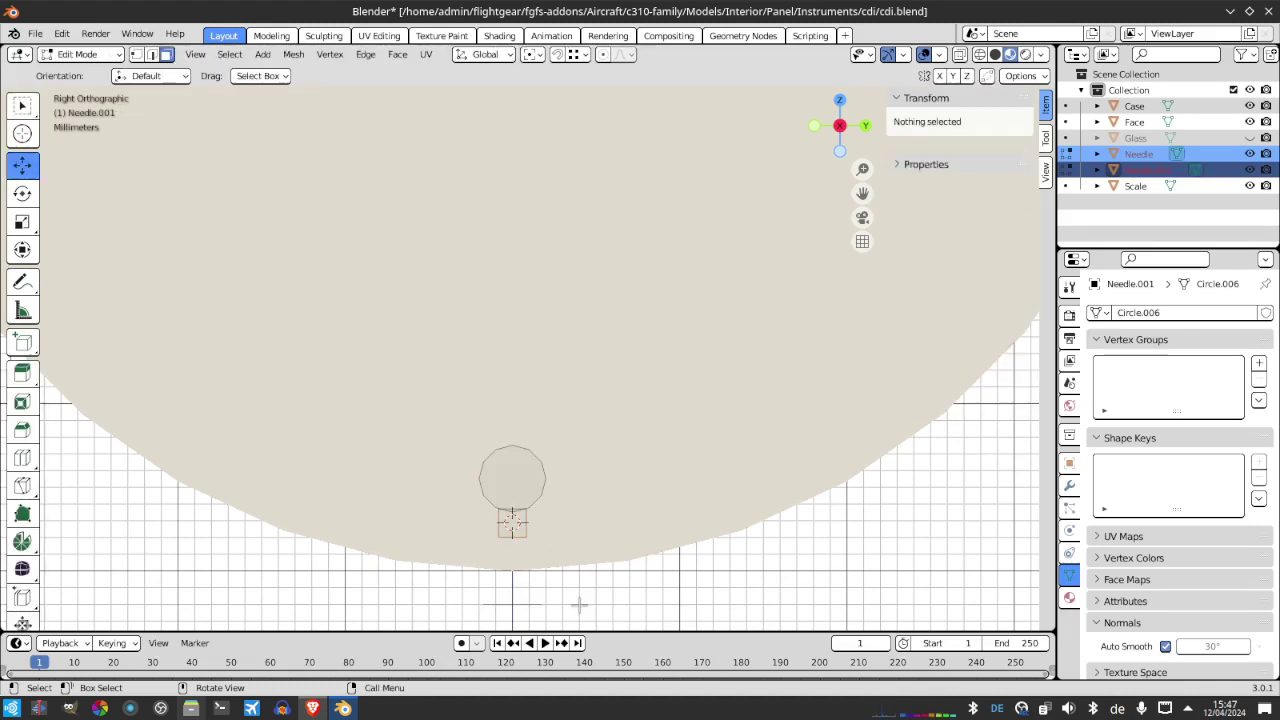
{"action": "key", "text": "2"}
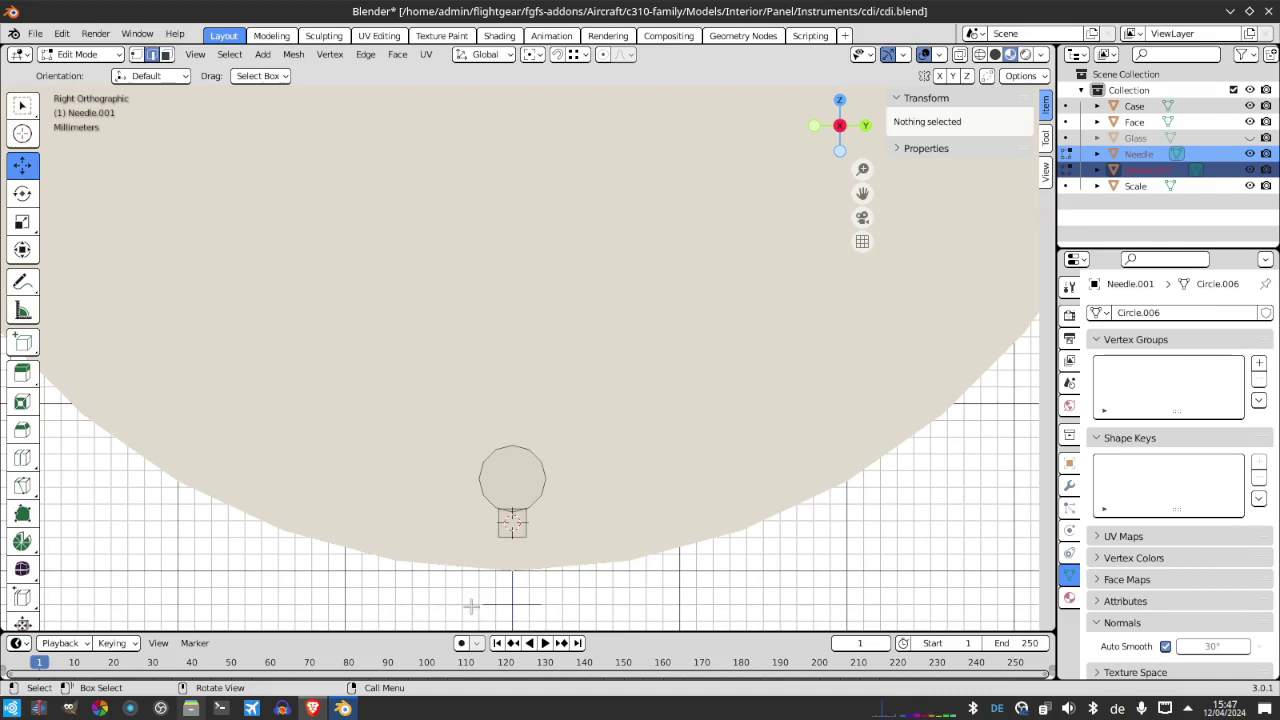
{"action": "left_click", "coordinate": [471, 606]}
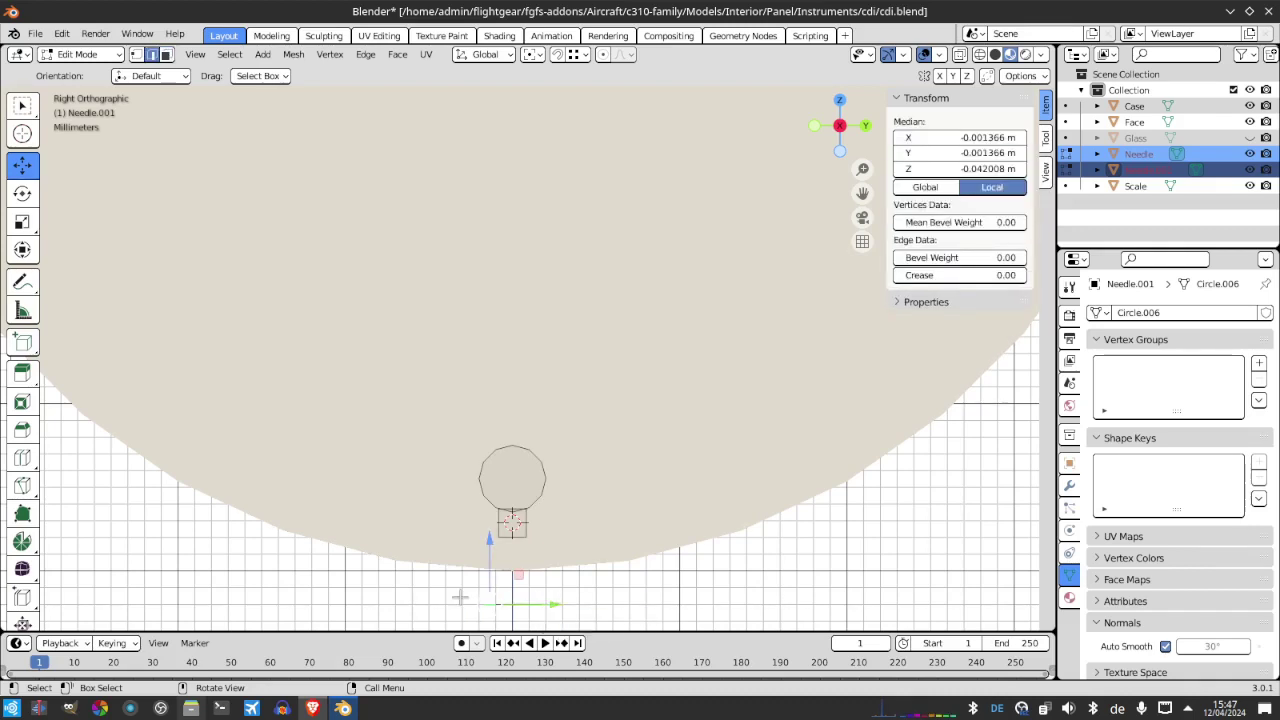
{"action": "left_click", "coordinate": [576, 606], "text": "shift"}
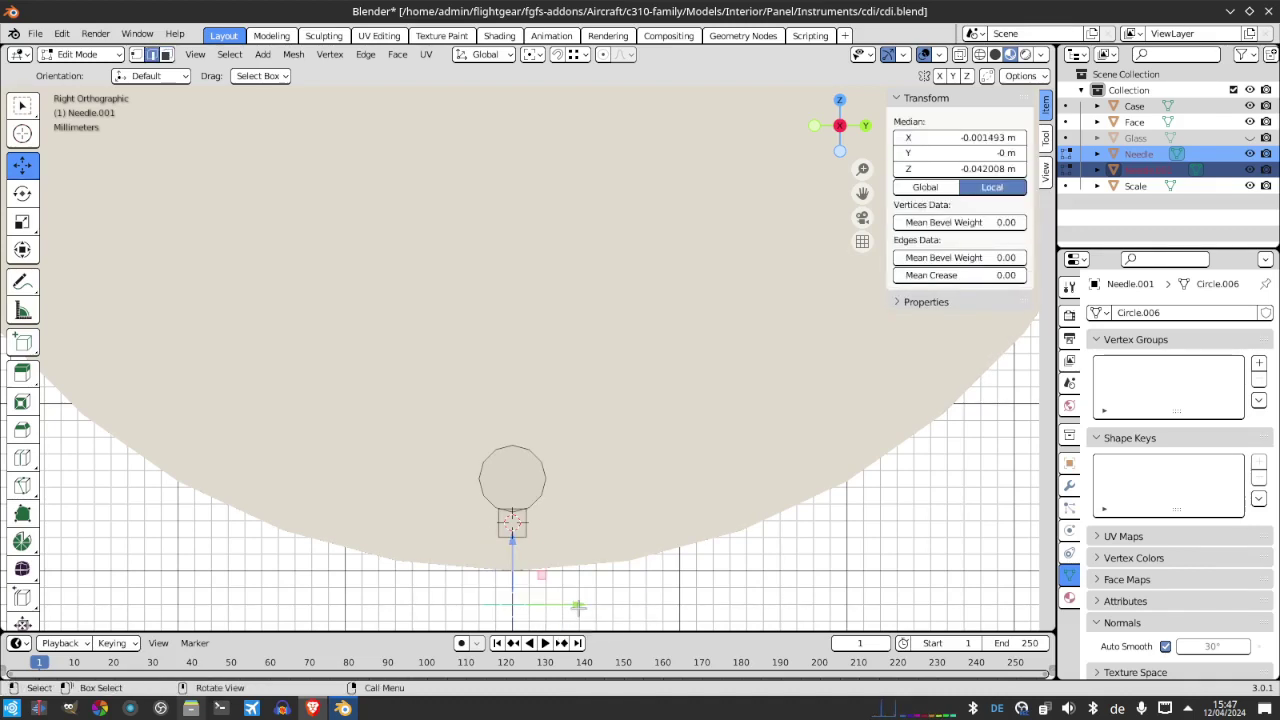
{"action": "key", "text": "x"}
{"action": "left_click", "coordinate": [518, 488]}
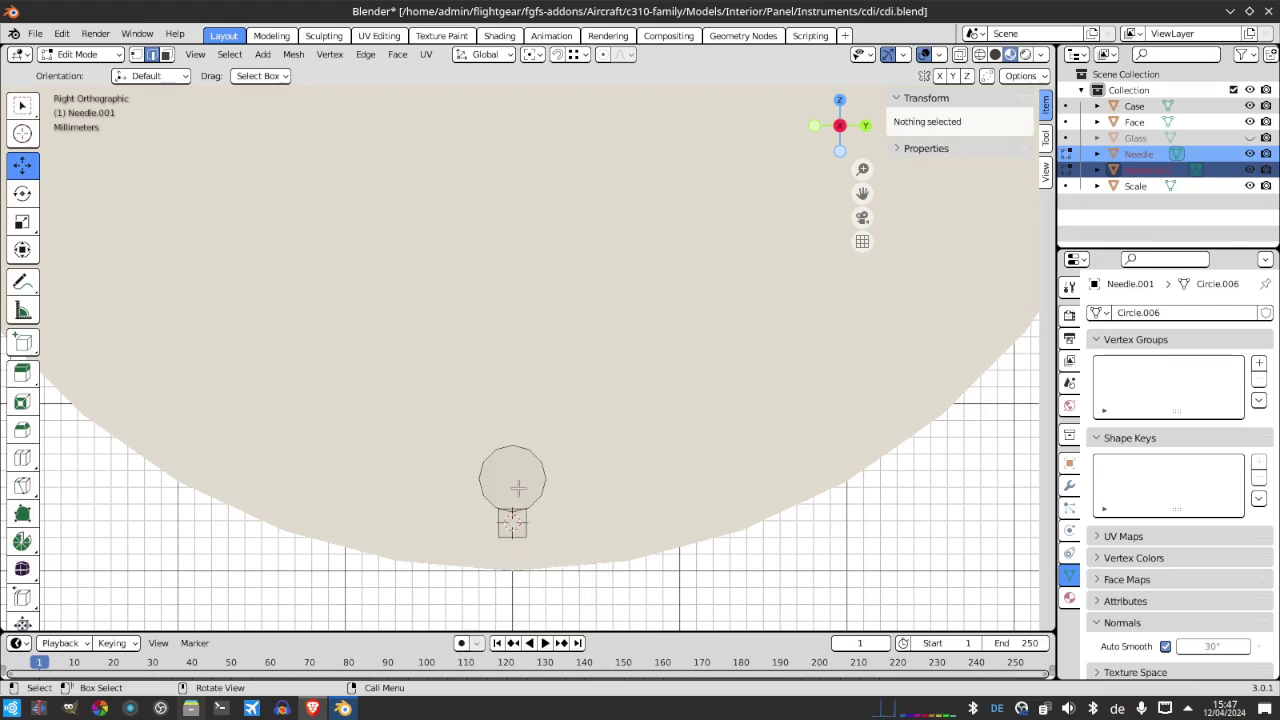
Lower the circle face slightly along Z, to -0.034515 m, so its outline meets the square's upper corners
{"action": "left_click", "coordinate": [535, 456]}
{"action": "key", "text": "3"}
{"action": "left_click", "coordinate": [512, 470]}
{"action": "scroll", "coordinate": [512, 468], "scroll_direction": "up", "scroll_amount": 5, "text": "shift"}
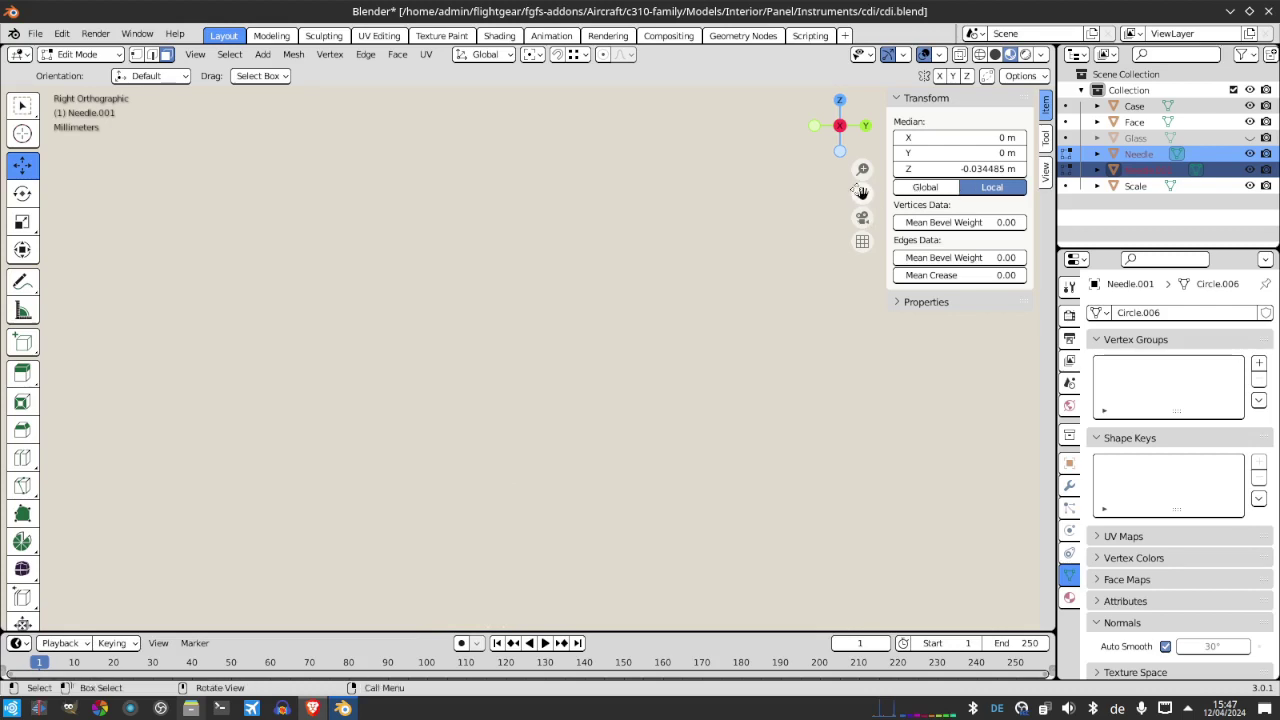
{"action": "left_click_drag", "start_coordinate": [862, 193], "coordinate": [862, 5]}
{"action": "left_click_drag", "start_coordinate": [657, 685], "coordinate": [577, 485]}
{"action": "scroll", "coordinate": [567, 492], "scroll_direction": "up", "scroll_amount": 2}
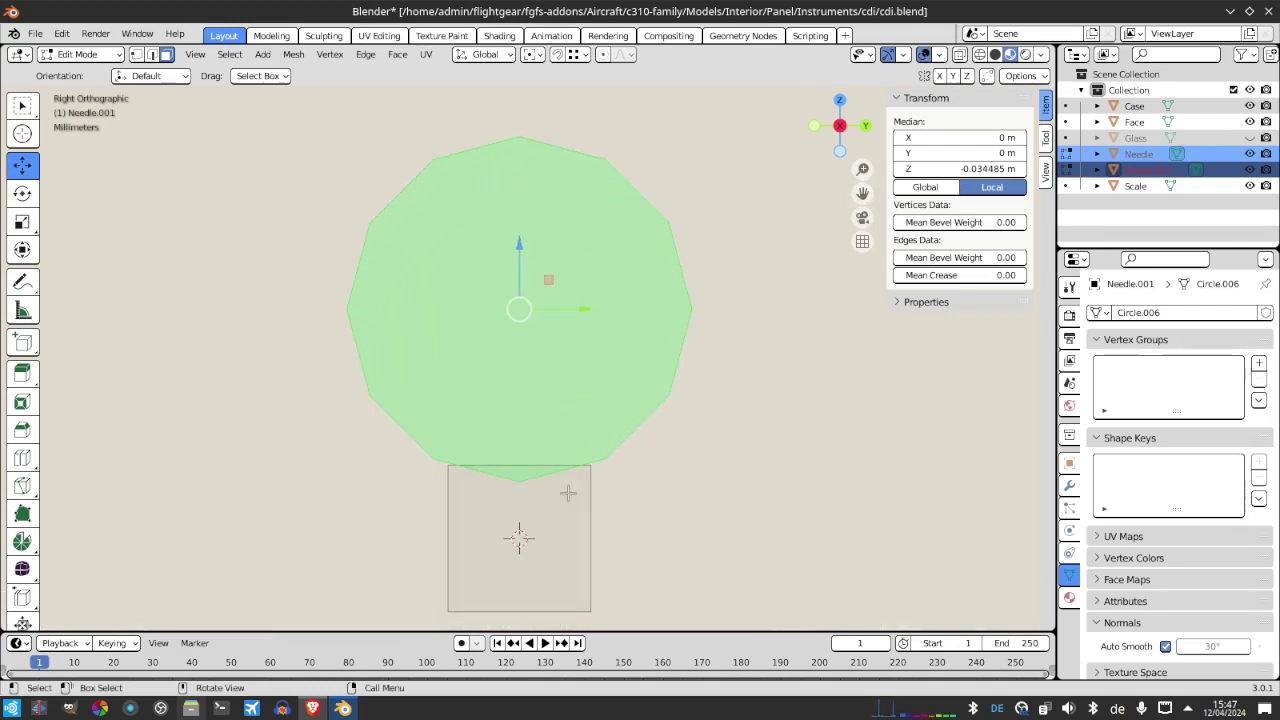
{"action": "scroll", "coordinate": [540, 464], "scroll_direction": "up", "scroll_amount": 3}
{"action": "left_click_drag", "start_coordinate": [513, 225], "coordinate": [513, 227]}
{"action": "scroll", "coordinate": [530, 560], "scroll_direction": "up", "scroll_amount": 8}
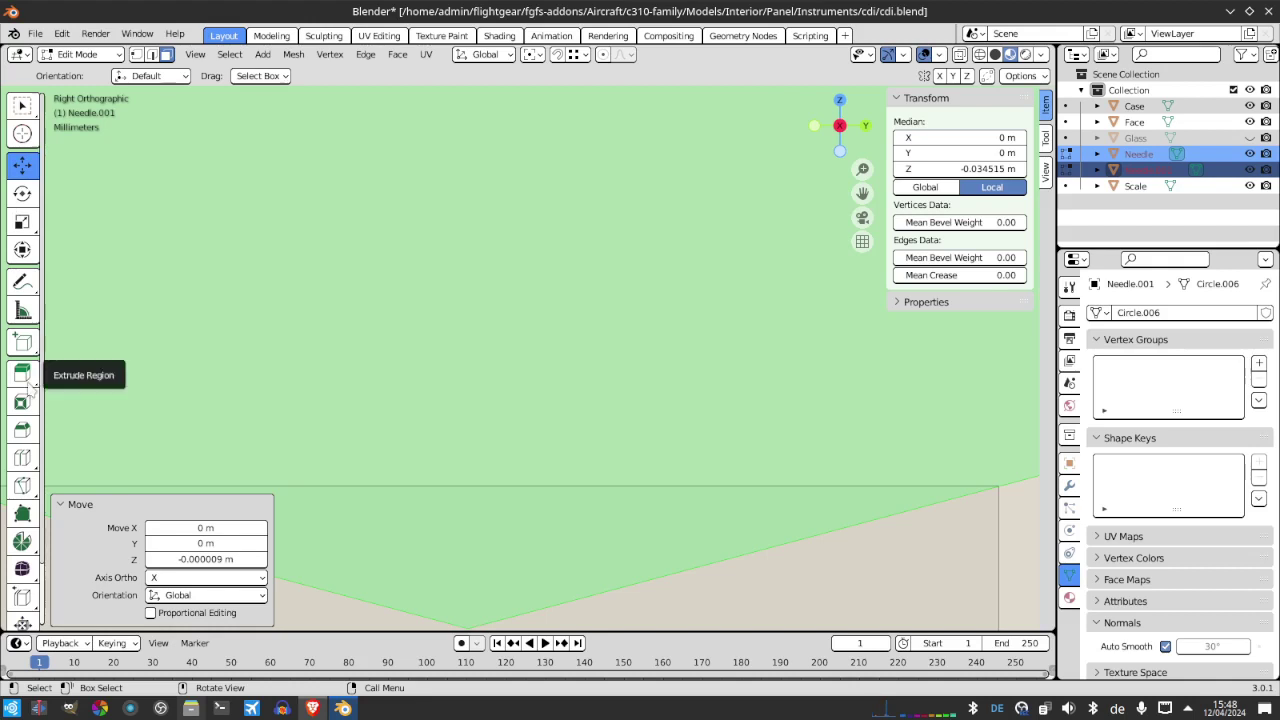
Subdivide the circle's two lowest edges, where they overlap the square
{"action": "scroll", "coordinate": [495, 485], "scroll_direction": "down", "scroll_amount": 6}
{"action": "key", "text": "2"}
{"action": "left_click", "coordinate": [434, 392]}
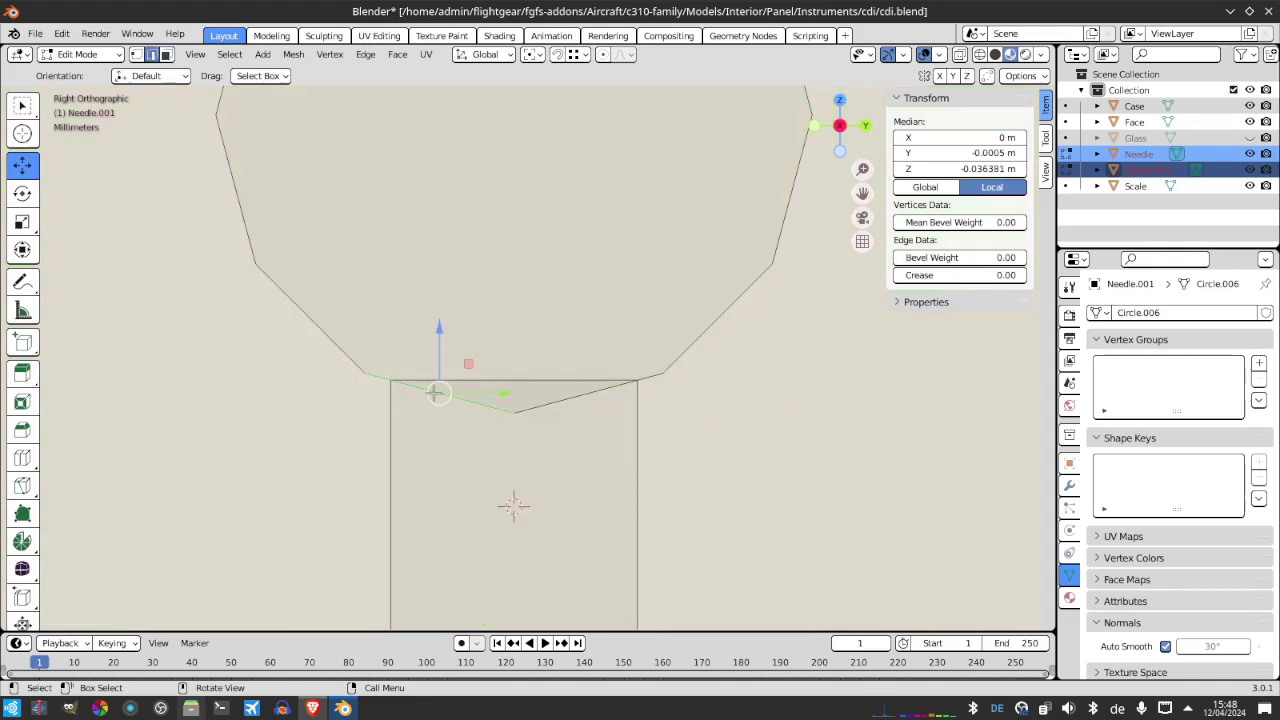
{"action": "left_click", "coordinate": [560, 400], "text": "shift"}
{"action": "right_click", "coordinate": [560, 400]}
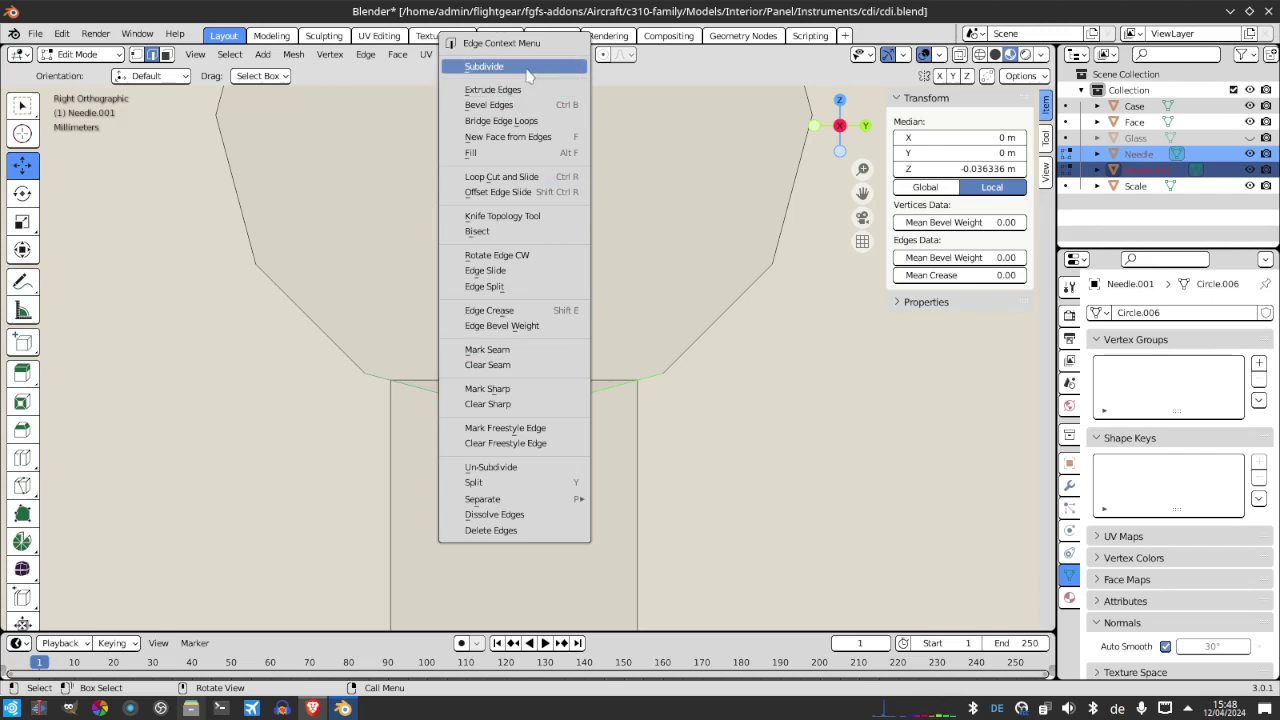
{"action": "left_click", "coordinate": [528, 68]}
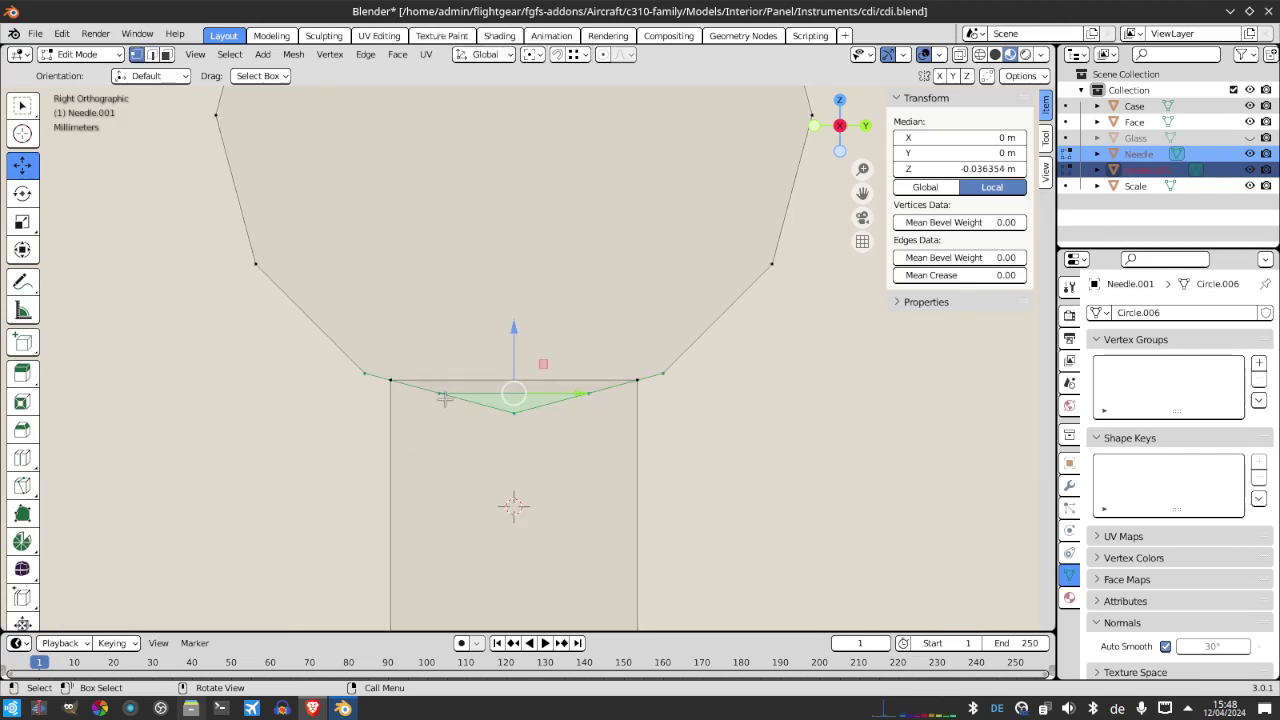
With snapping turned on, move the two new circle vertices onto the square's upper-left and upper-right corners
{"action": "left_click", "coordinate": [440, 394]}
{"action": "left_click", "coordinate": [557, 55]}
{"action": "left_click_drag", "start_coordinate": [440, 394], "coordinate": [390, 380]}
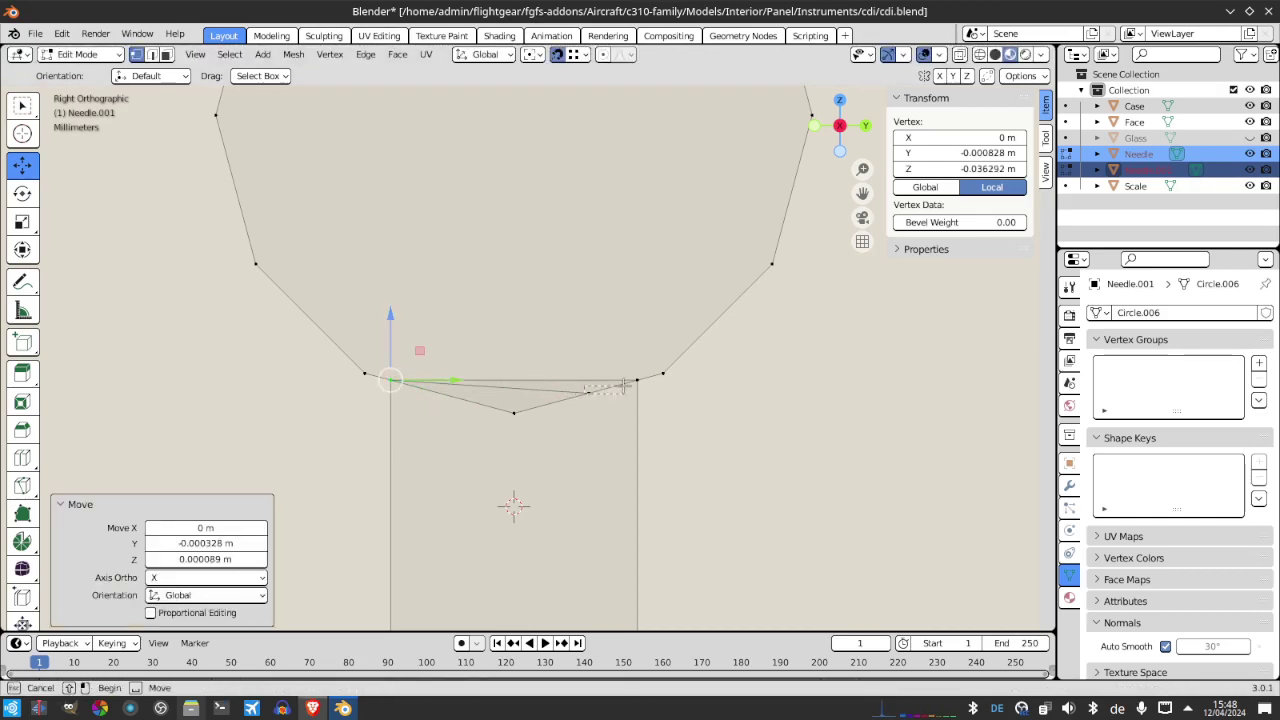
{"action": "left_click", "coordinate": [590, 394]}
{"action": "left_click_drag", "start_coordinate": [588, 393], "coordinate": [637, 380]}
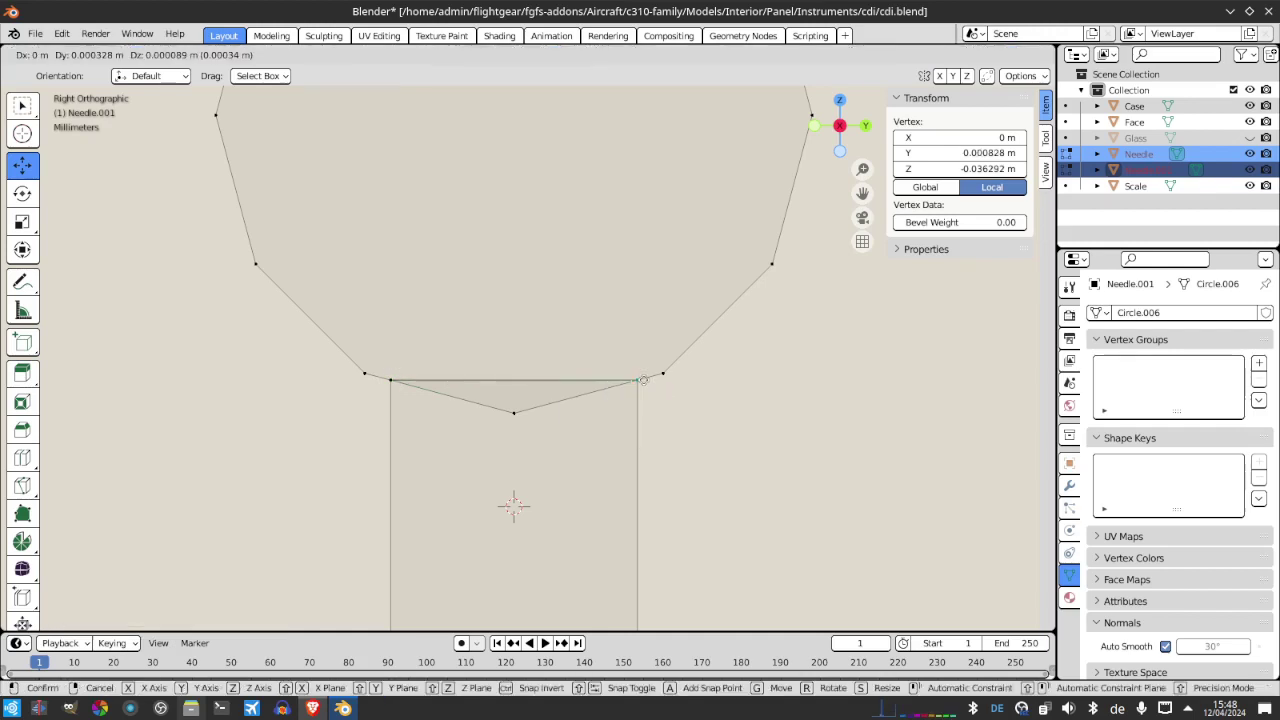
Delete the circle's lowest vertex, and merge all vertices by distance at 0.0001 m
{"action": "left_click", "coordinate": [512, 411]}
{"action": "key", "text": "x"}
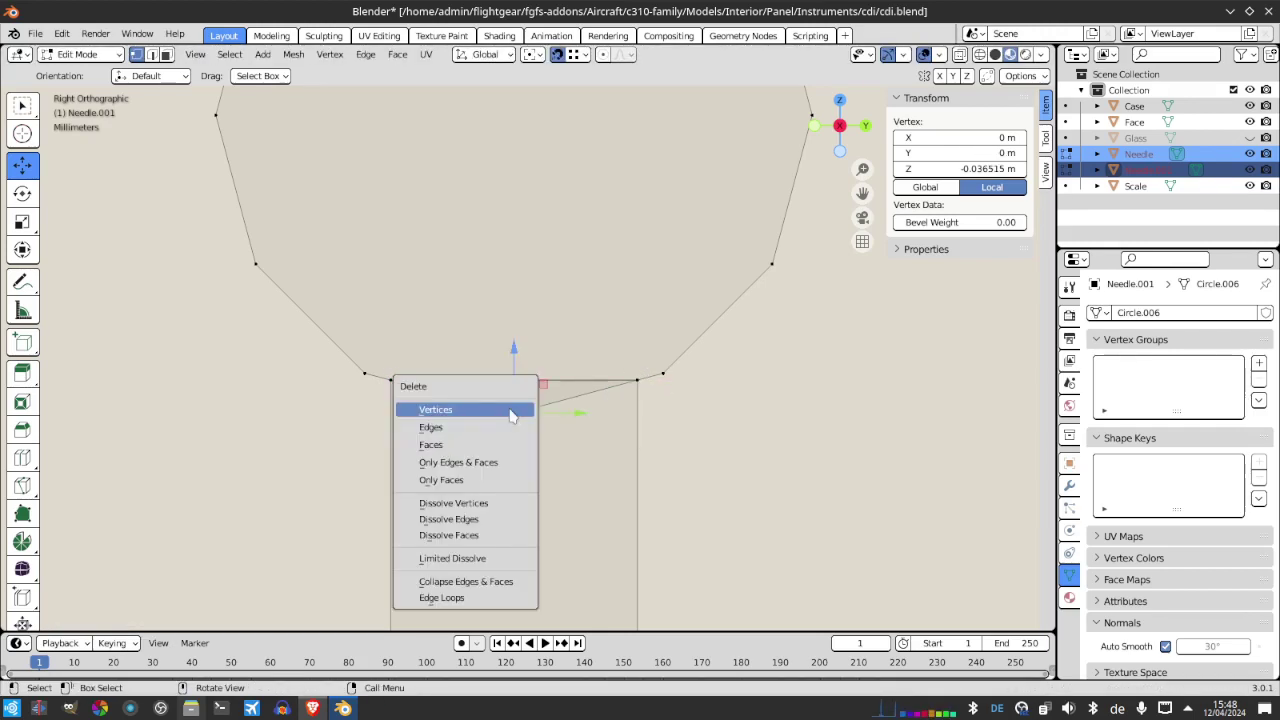
{"action": "left_click", "coordinate": [510, 408]}
{"action": "key", "text": "a"}
{"action": "key", "text": "m"}
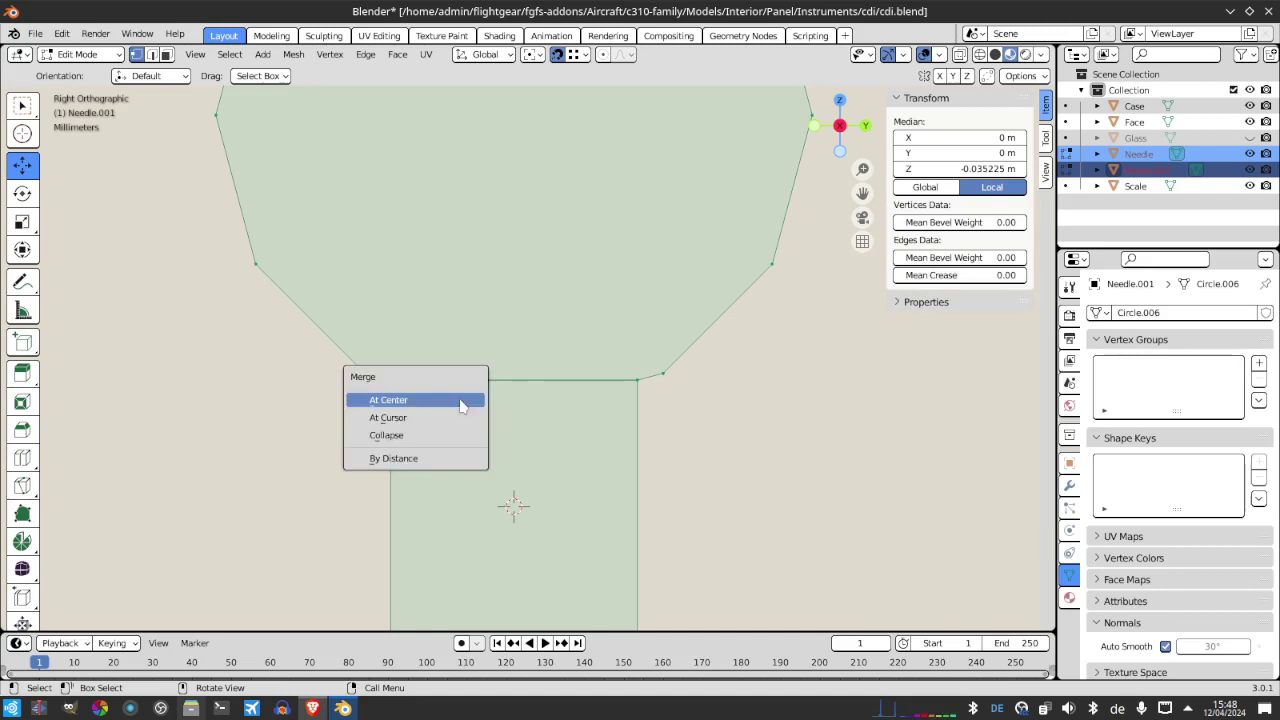
{"action": "left_click", "coordinate": [416, 458]}
Leave mesh editing and join the Needle triangle with the round-headed Needle.001 marker into one object
{"action": "scroll", "coordinate": [565, 369], "scroll_direction": "down", "scroll_amount": 10}
{"action": "scroll", "coordinate": [565, 369], "scroll_direction": "down", "scroll_amount": 6}
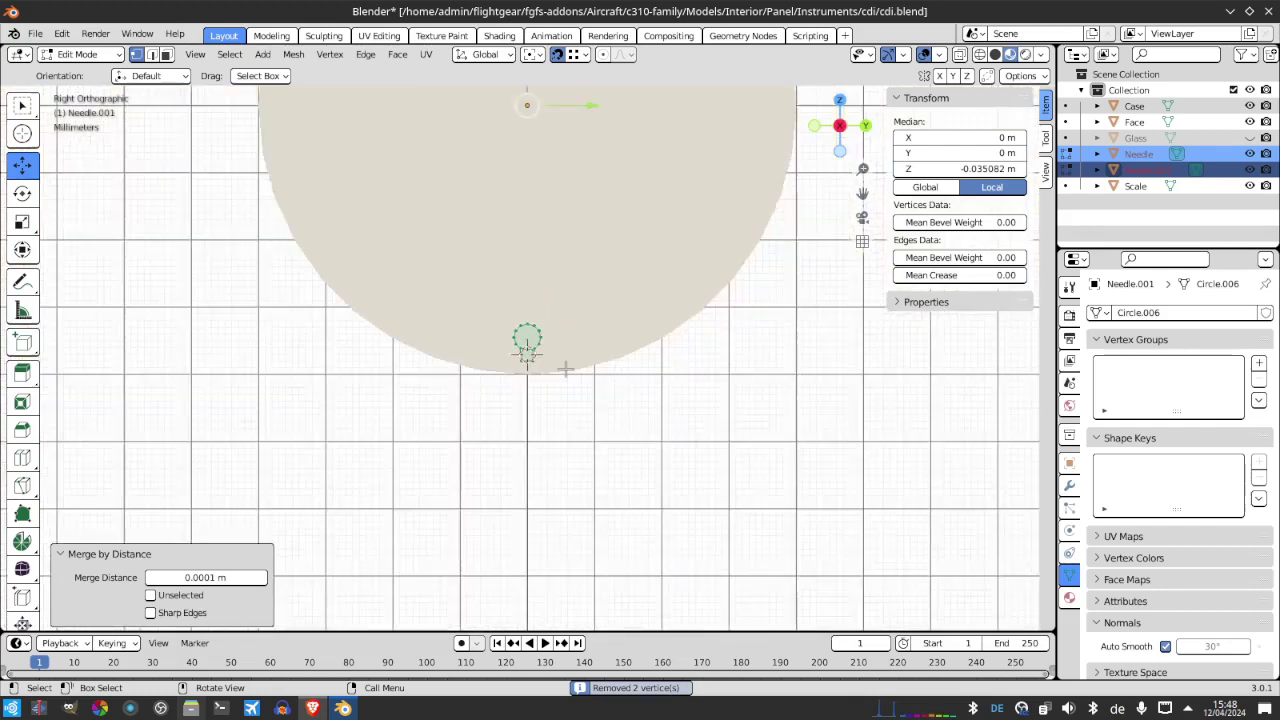
{"action": "left_click_drag", "start_coordinate": [861, 193], "coordinate": [846, 320]}
{"action": "key", "text": "Tab"}
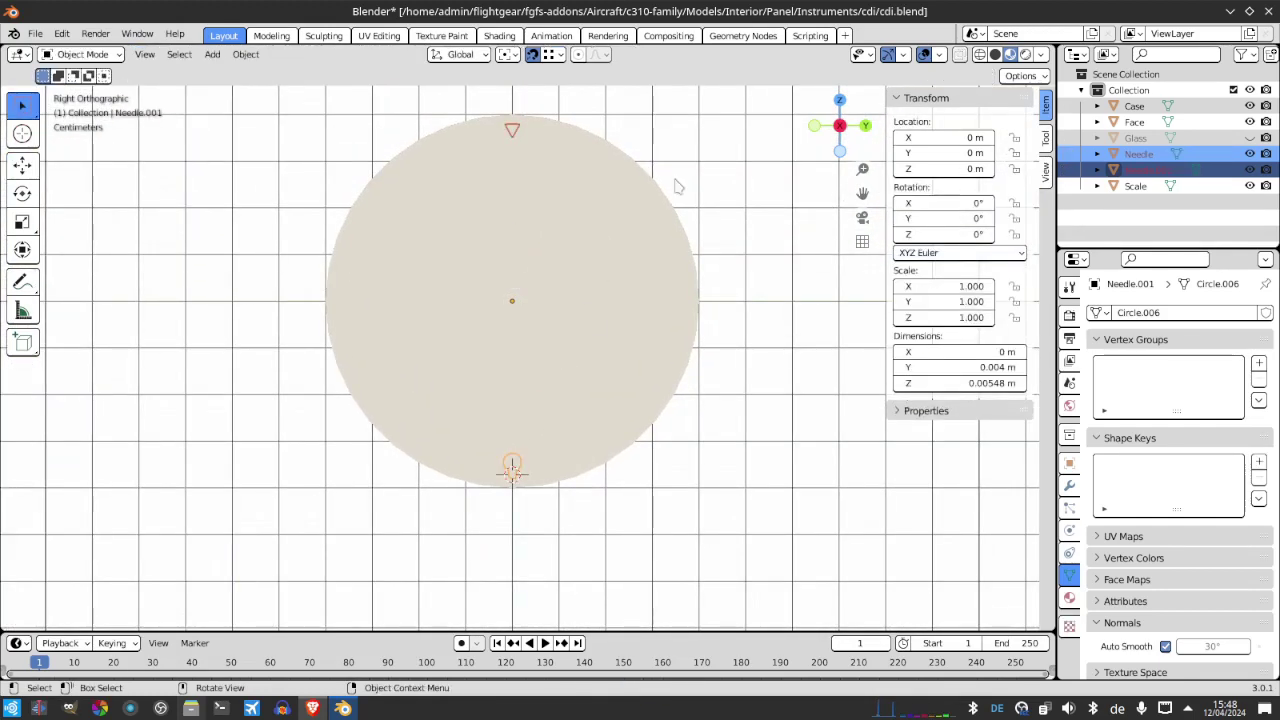
{"action": "left_click", "coordinate": [733, 190]}
{"action": "left_click", "coordinate": [516, 135]}
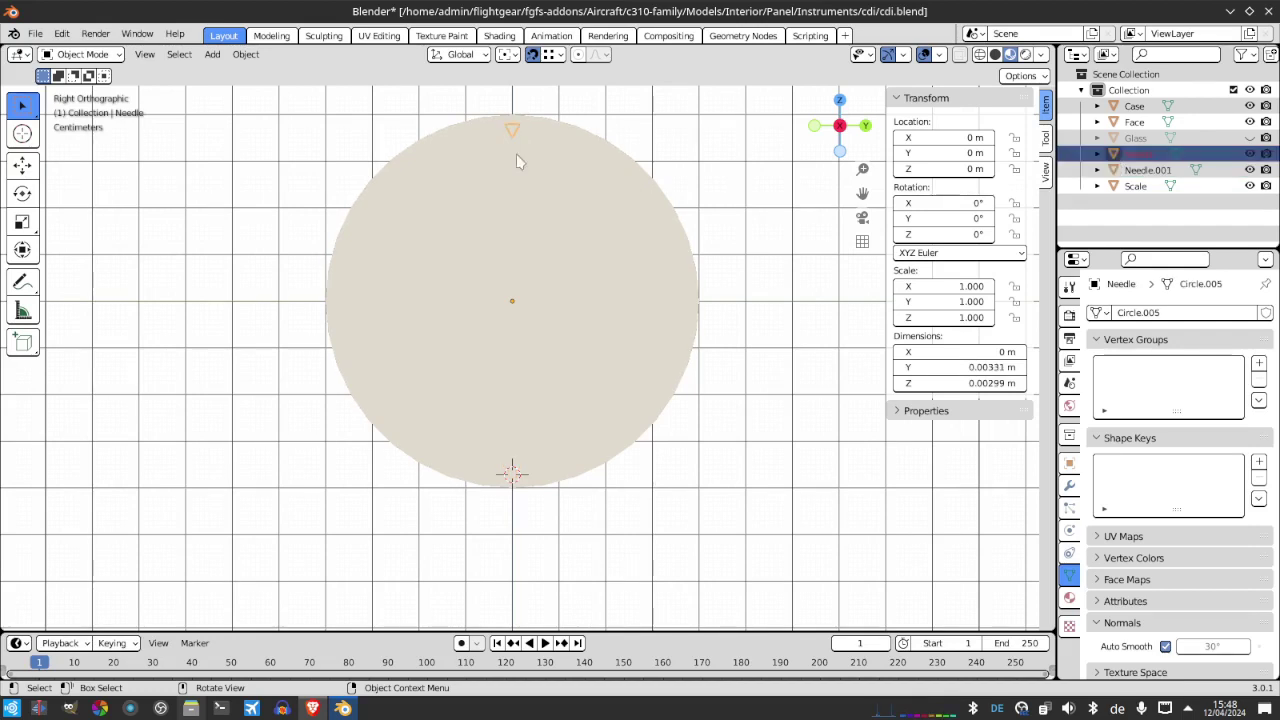
{"action": "left_click", "coordinate": [511, 472], "text": "shift"}
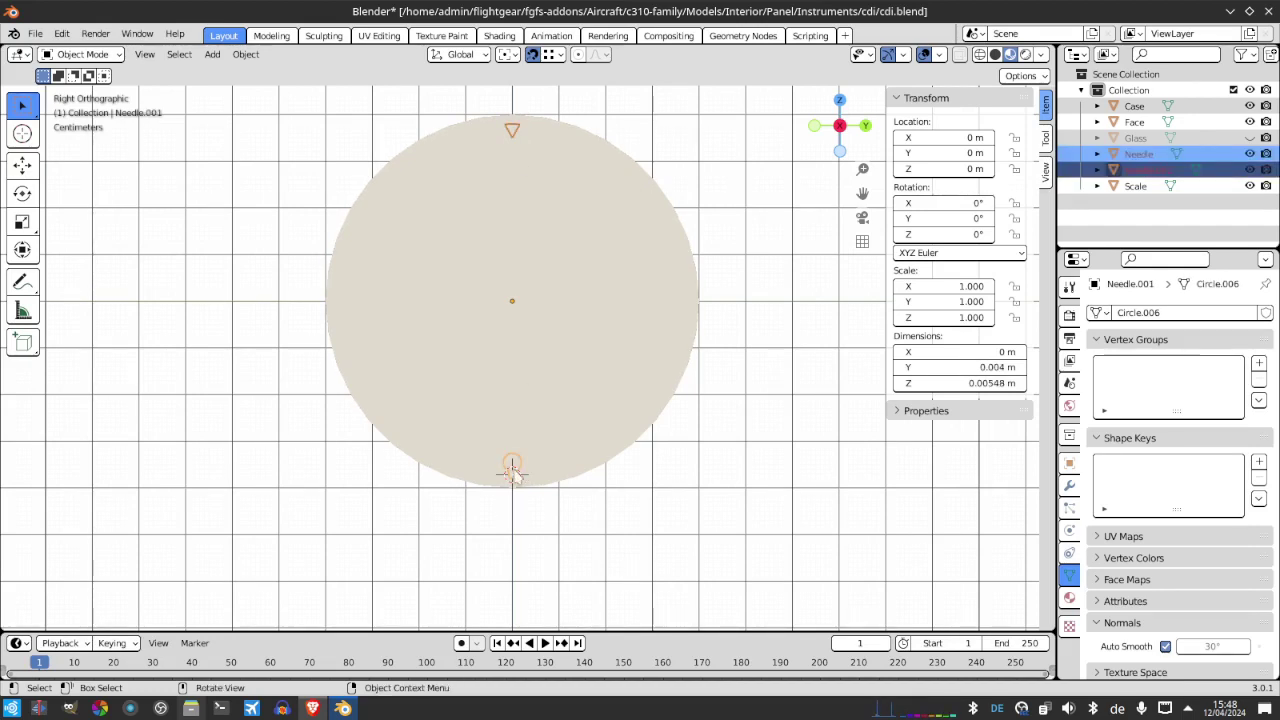
{"action": "key", "text": "ctrl+j"}
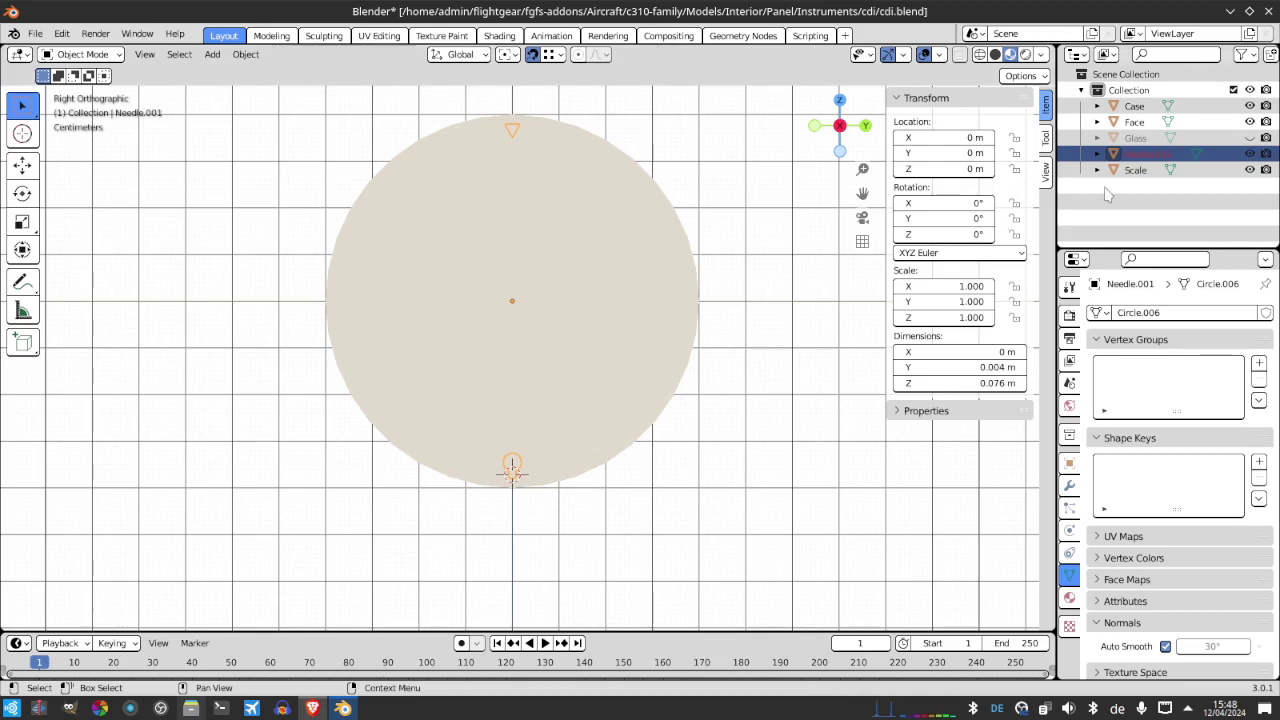
Rename the joined needle object RadialNeedle and save the file
{"action": "double_click", "coordinate": [1158, 156]}
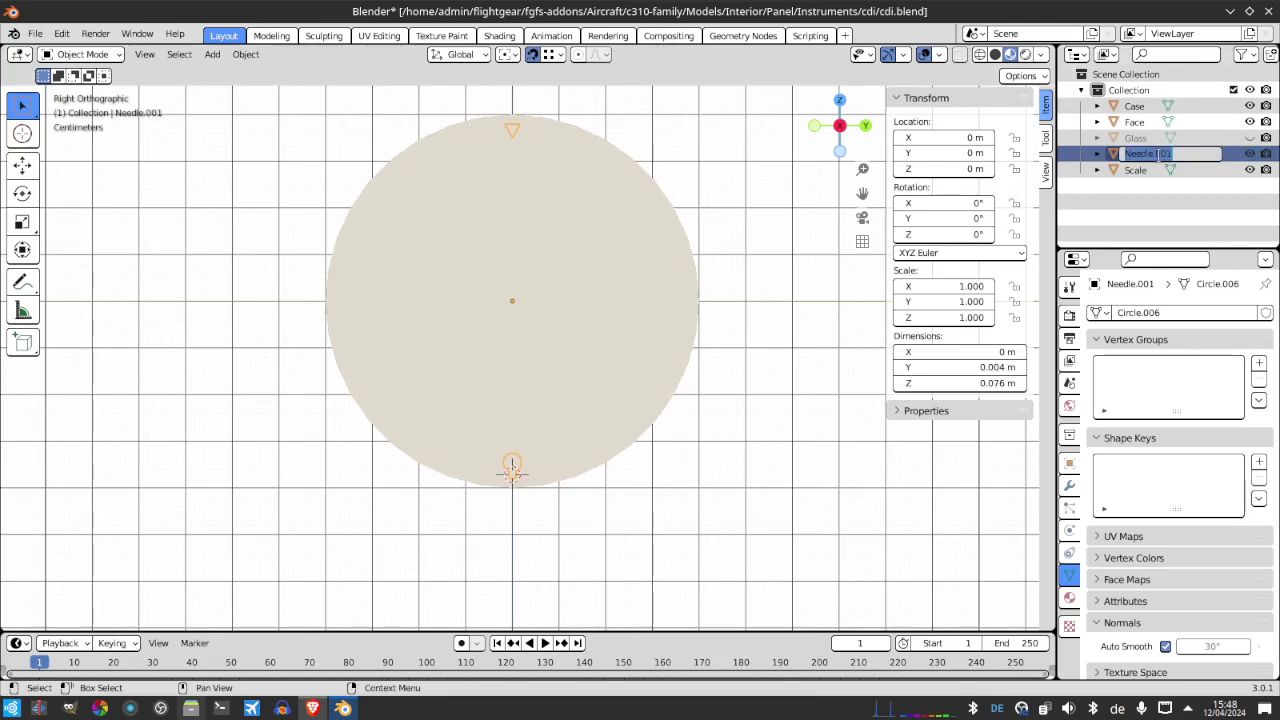
{"action": "type", "text": "RadialNeedle"}
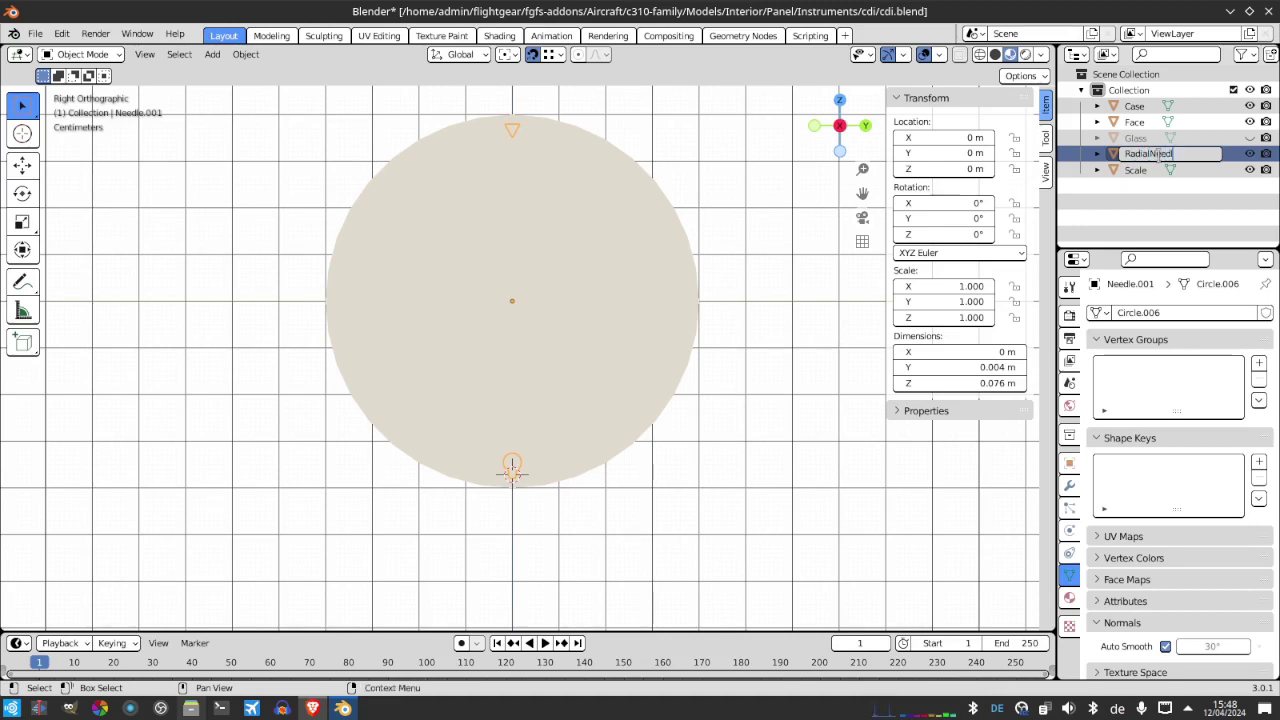
{"action": "key", "text": "Return"}
{"action": "key", "text": "ctrl+s"}
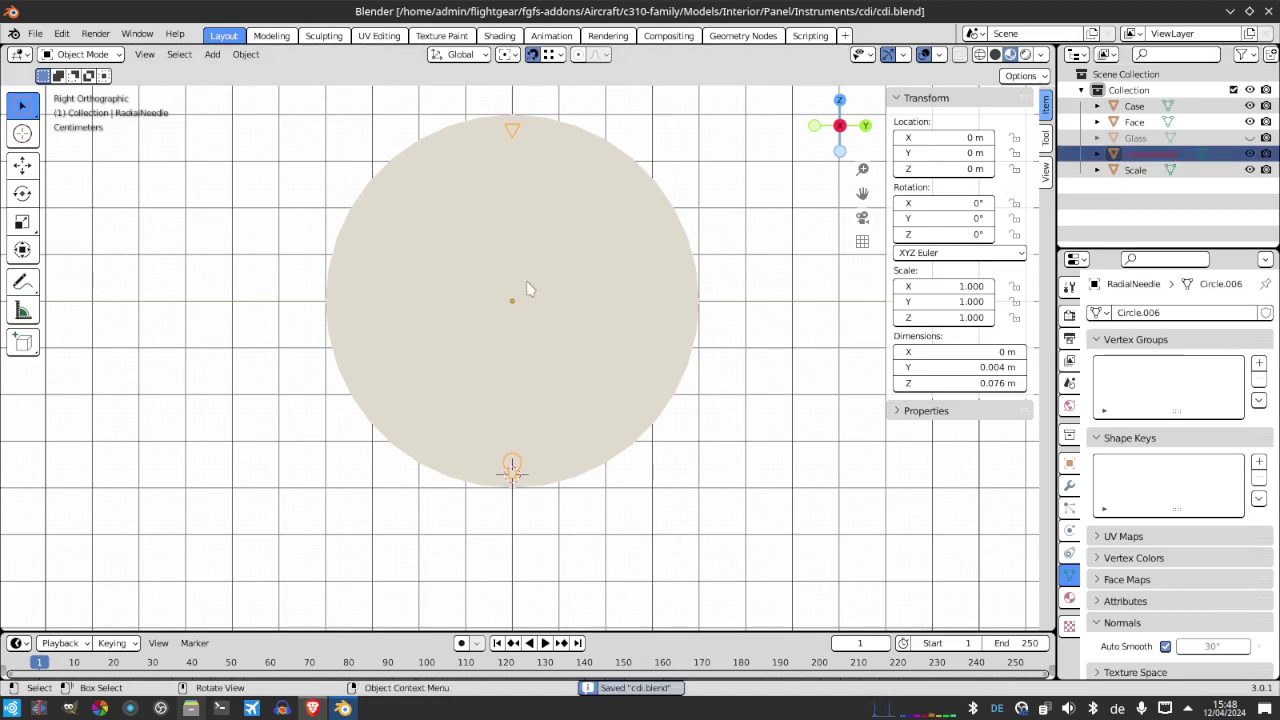
Give the Face object a new material and darken its base colour to black
{"action": "left_click_drag", "start_coordinate": [837, 123], "coordinate": [855, 130]}
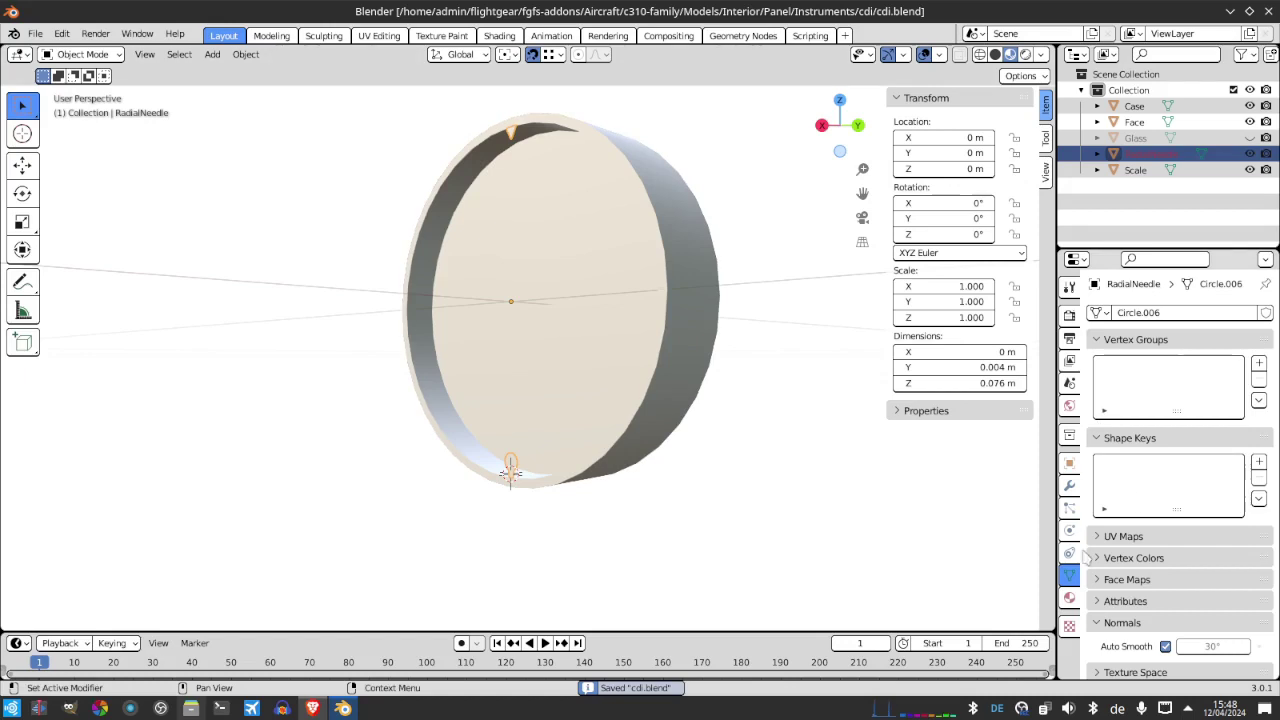
{"action": "left_click", "coordinate": [657, 293]}
{"action": "left_click", "coordinate": [1069, 597]}
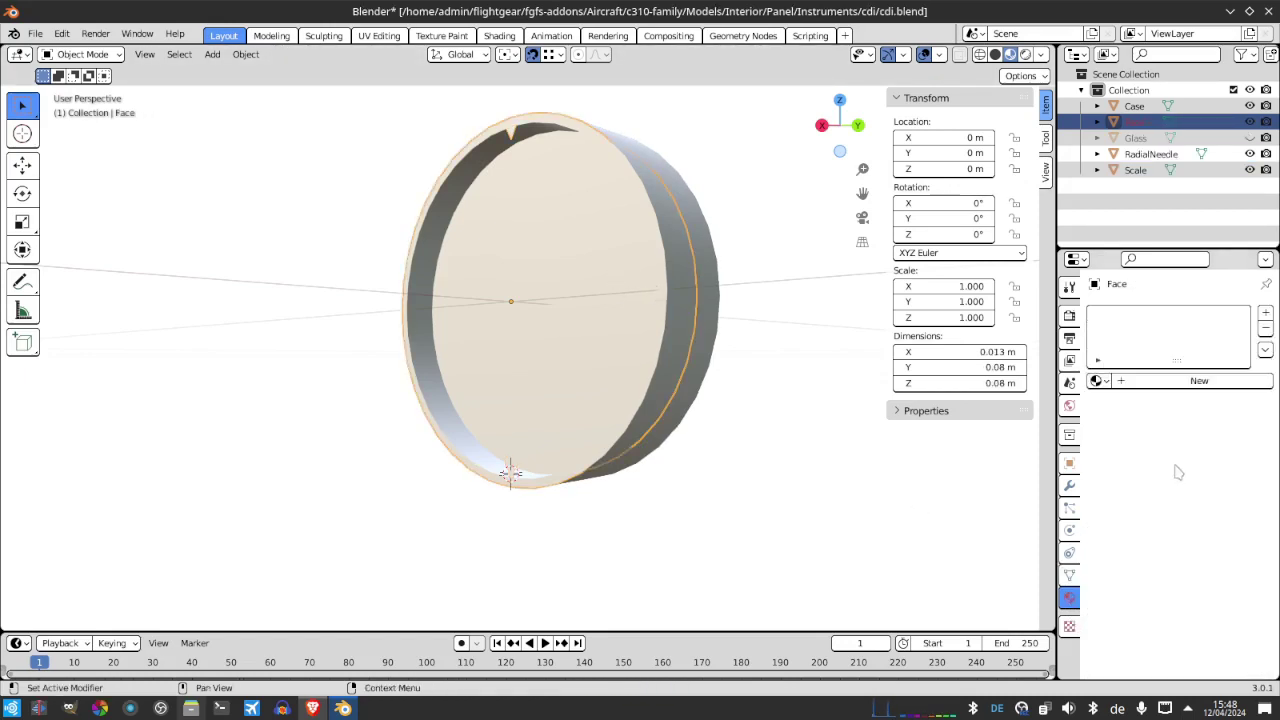
{"action": "left_click", "coordinate": [1152, 381]}
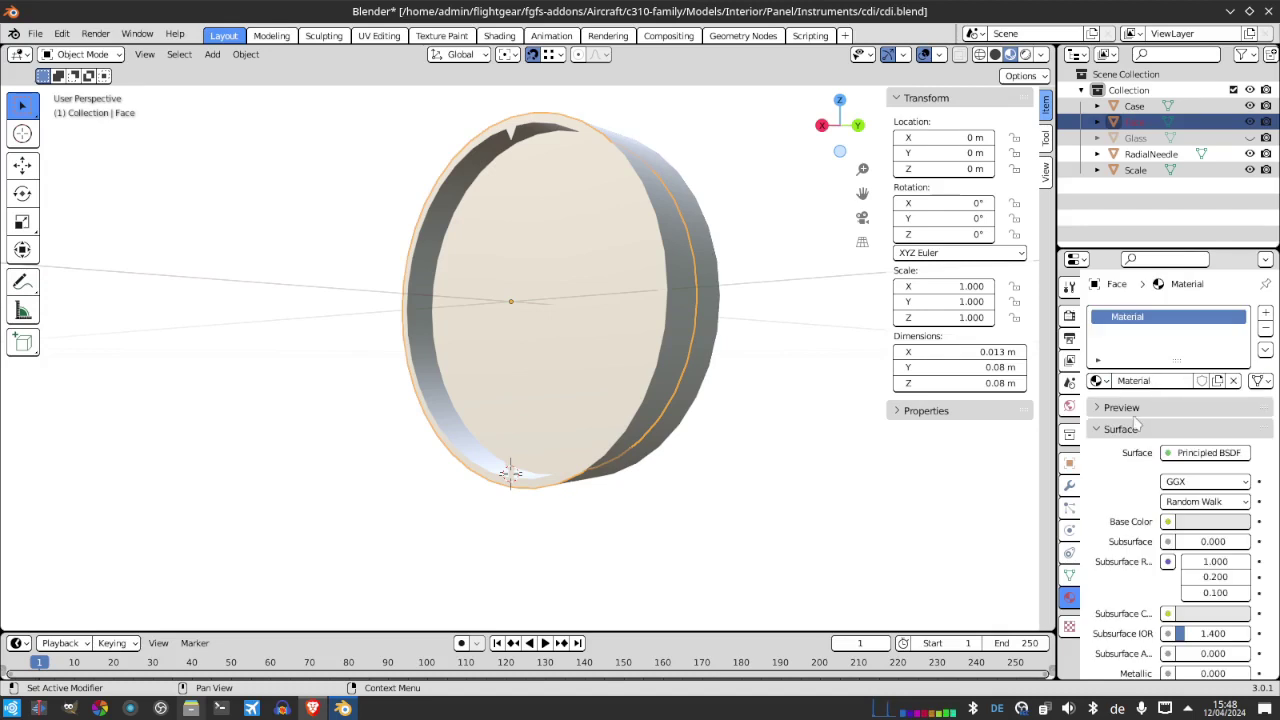
{"action": "left_click", "coordinate": [1199, 522]}
{"action": "left_click_drag", "start_coordinate": [1176, 486], "coordinate": [1114, 490]}
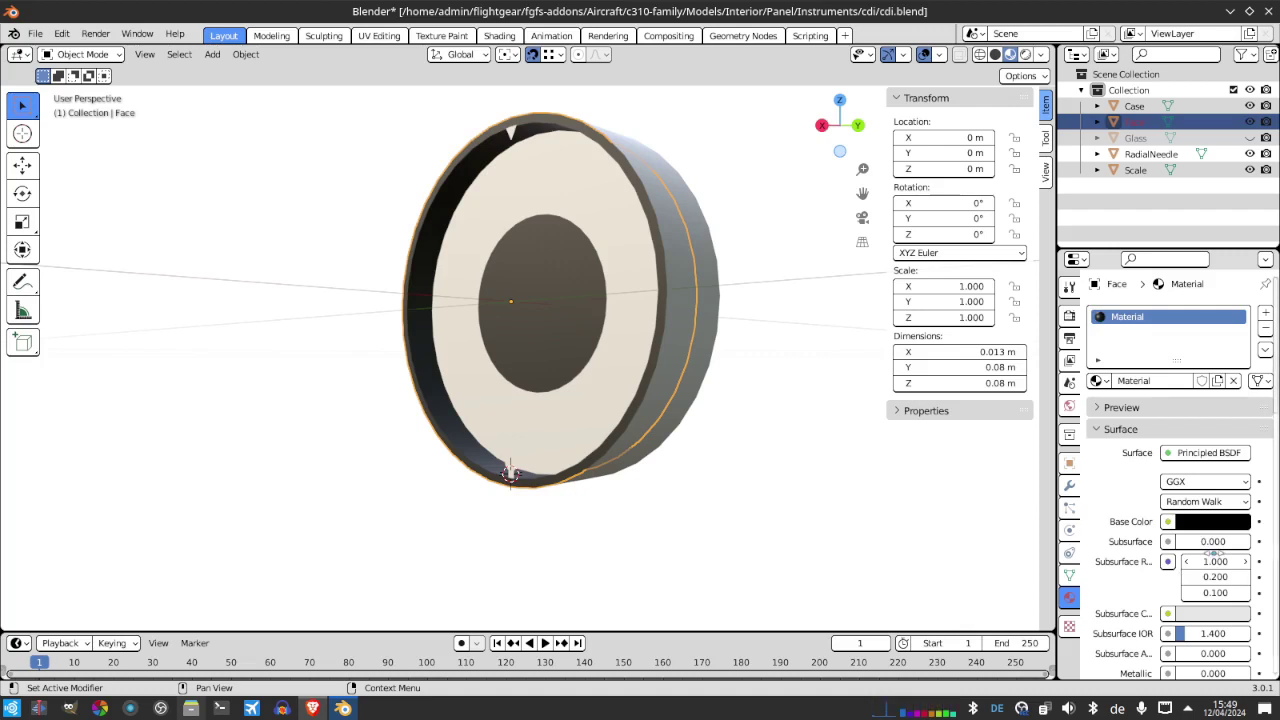
Try a brightness value of 0.1 for the Face material's base colour, and set it back to 0
{"action": "left_click", "coordinate": [1185, 521]}
{"action": "left_click", "coordinate": [1176, 483]}
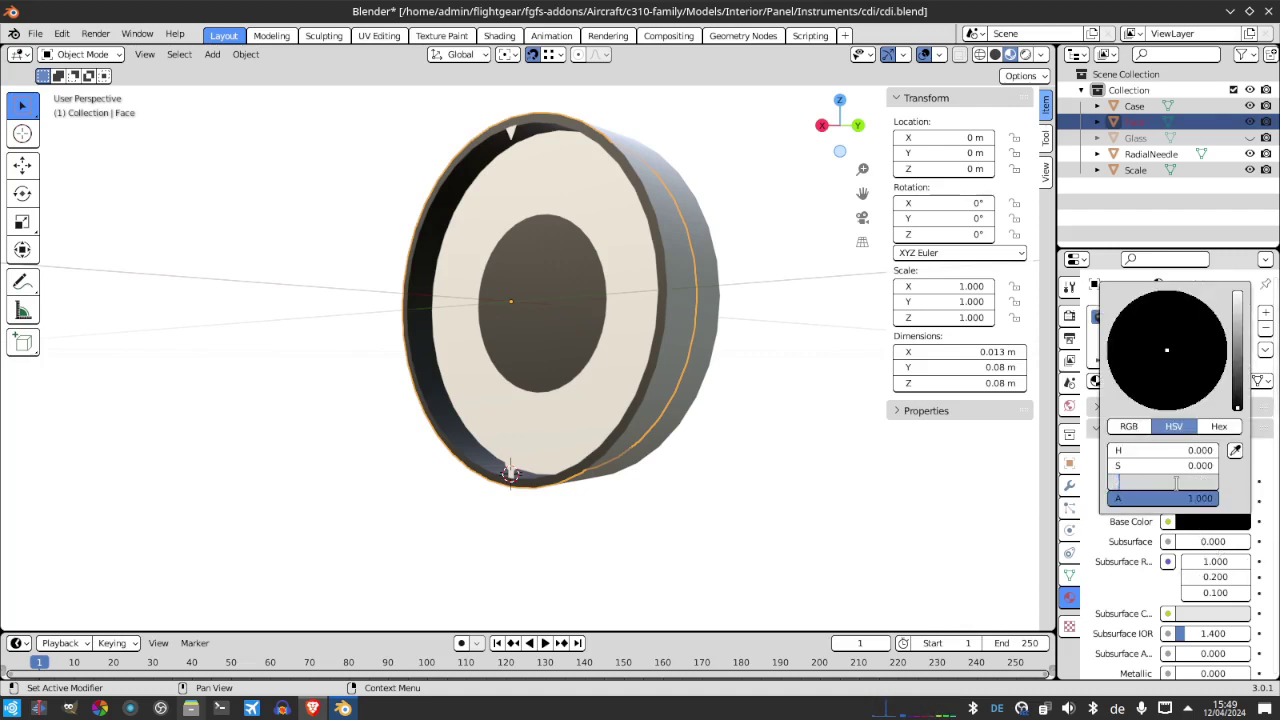
{"action": "type", "text": "0.1"}
{"action": "key", "text": "Return"}
{"action": "left_click", "coordinate": [1176, 483]}
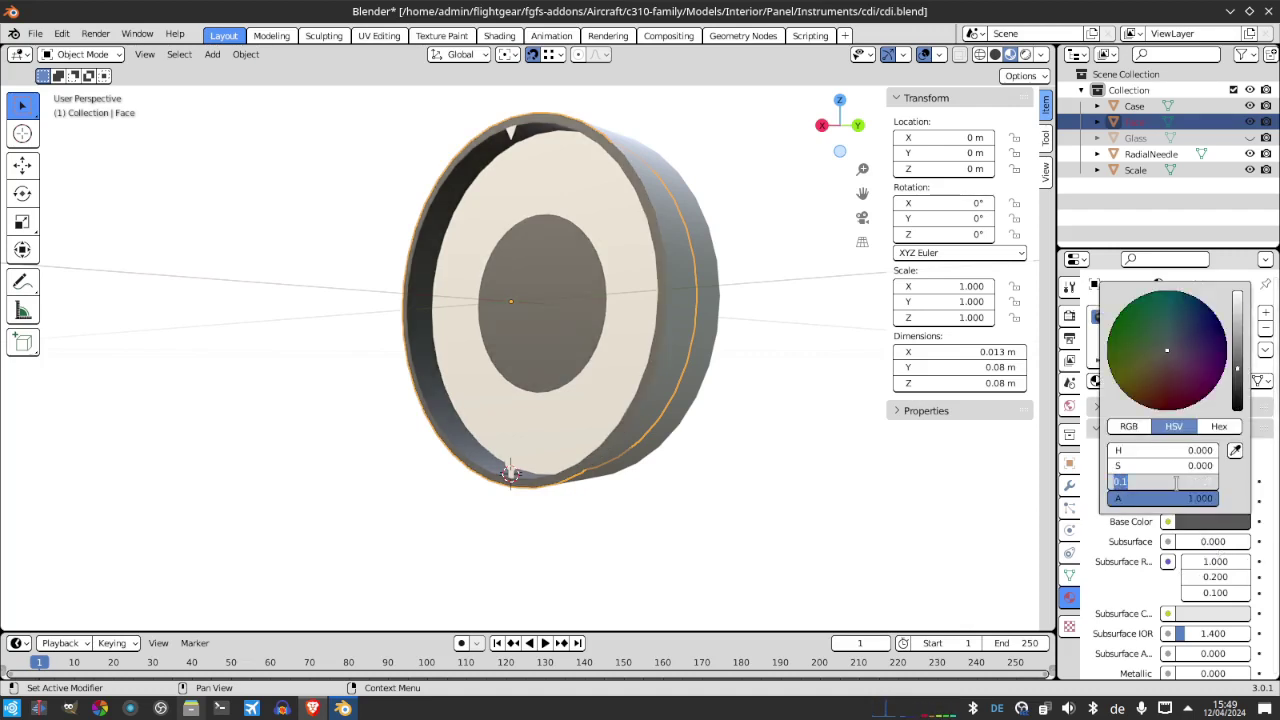
{"action": "type", "text": "0"}
{"action": "key", "text": "Return"}
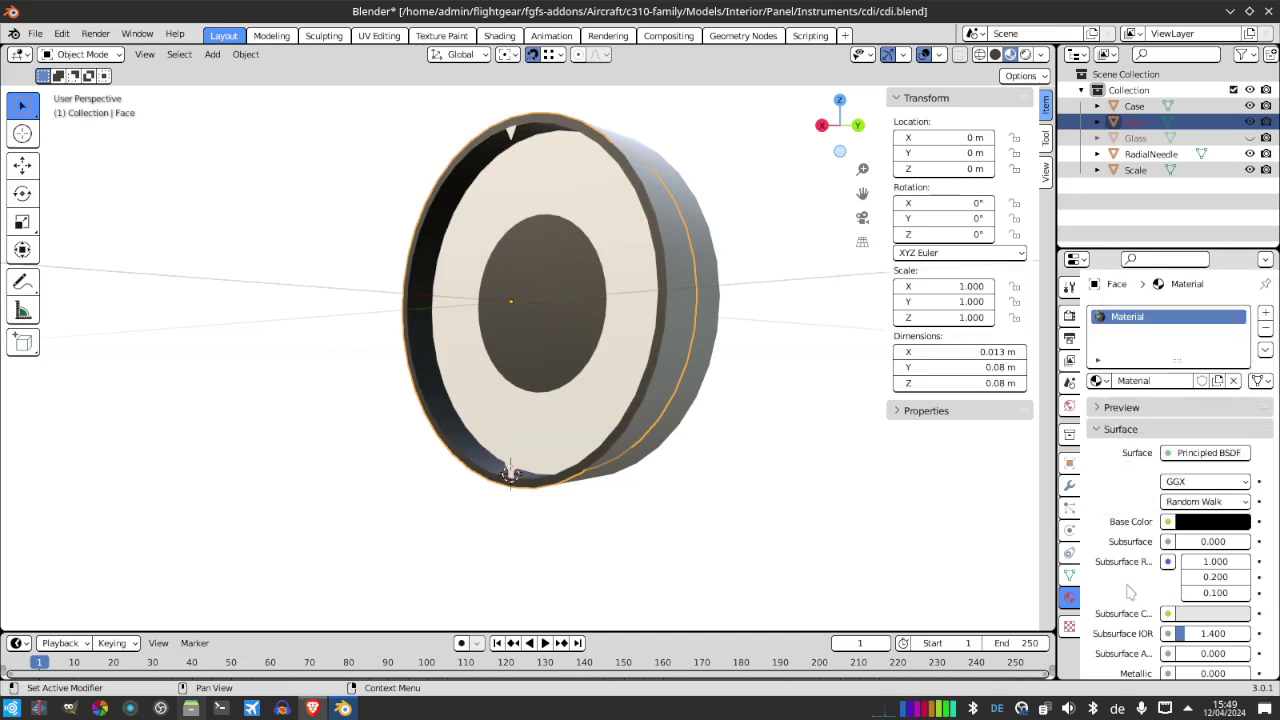
Give the Scale ring a new material named ScaleMaterial, and darken its base colour to a value of 0.029
{"action": "left_click", "coordinate": [629, 329]}
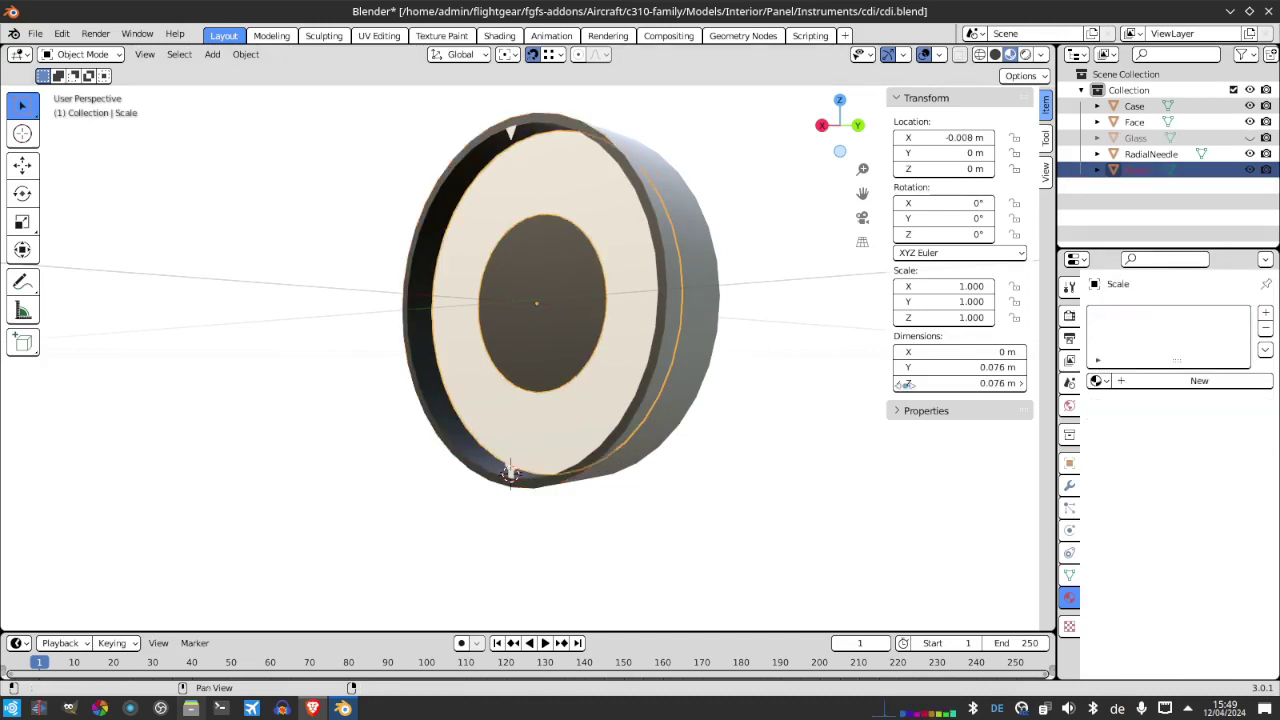
{"action": "left_click", "coordinate": [1135, 381]}
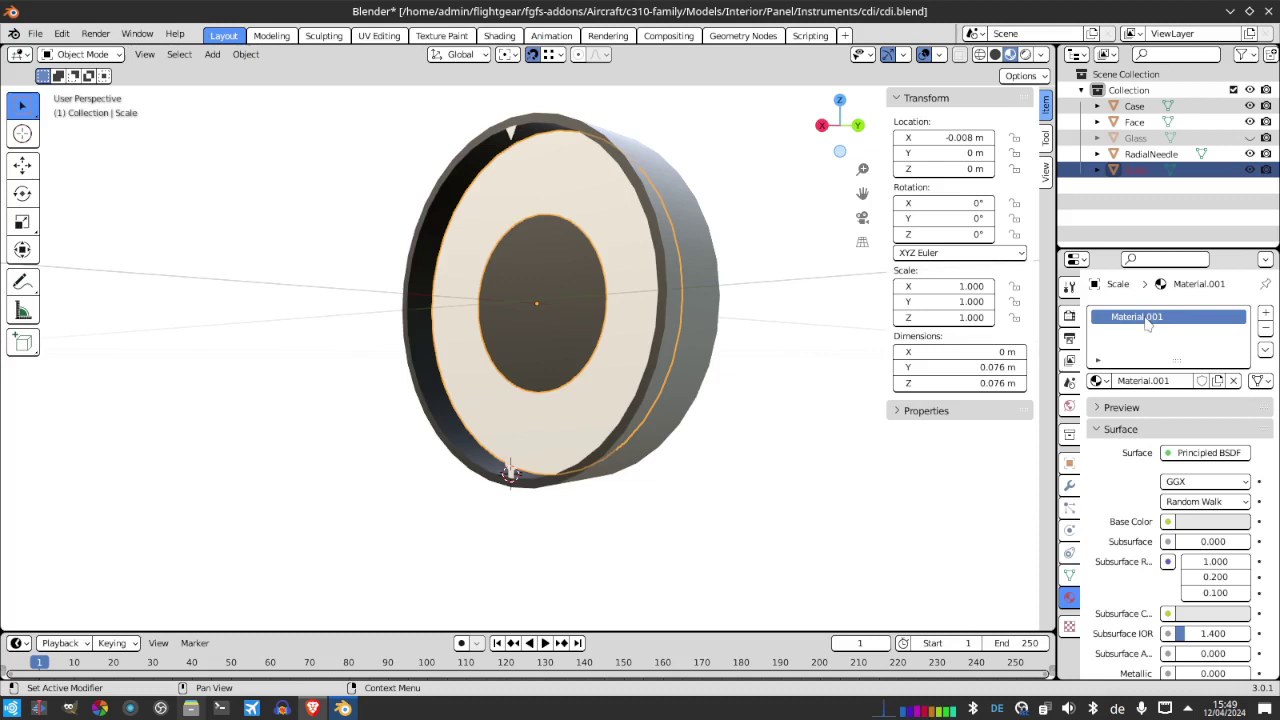
{"action": "double_click", "coordinate": [1144, 316]}
{"action": "type", "text": "F"}
{"action": "type", "text": "caleM"}
{"action": "type", "text": "aterial"}
{"action": "key", "text": "Return"}
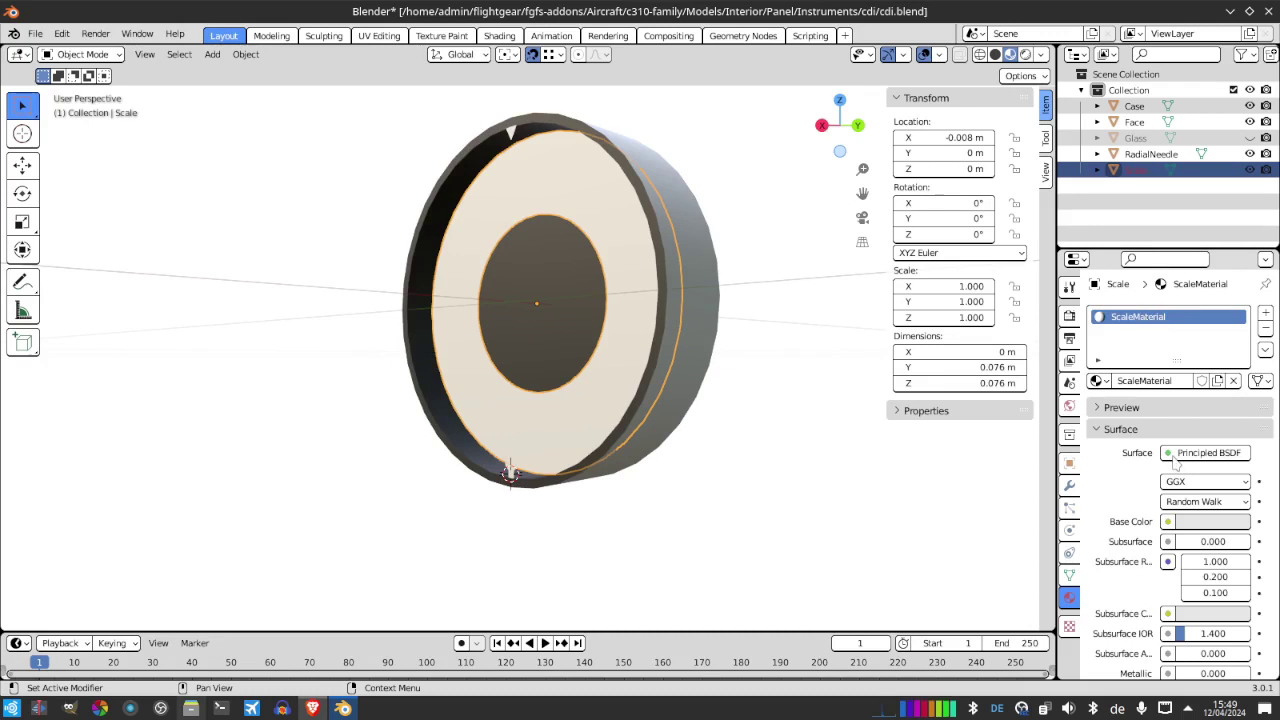
{"action": "left_click", "coordinate": [1213, 526]}
{"action": "left_click_drag", "start_coordinate": [1150, 475], "coordinate": [1100, 476]}
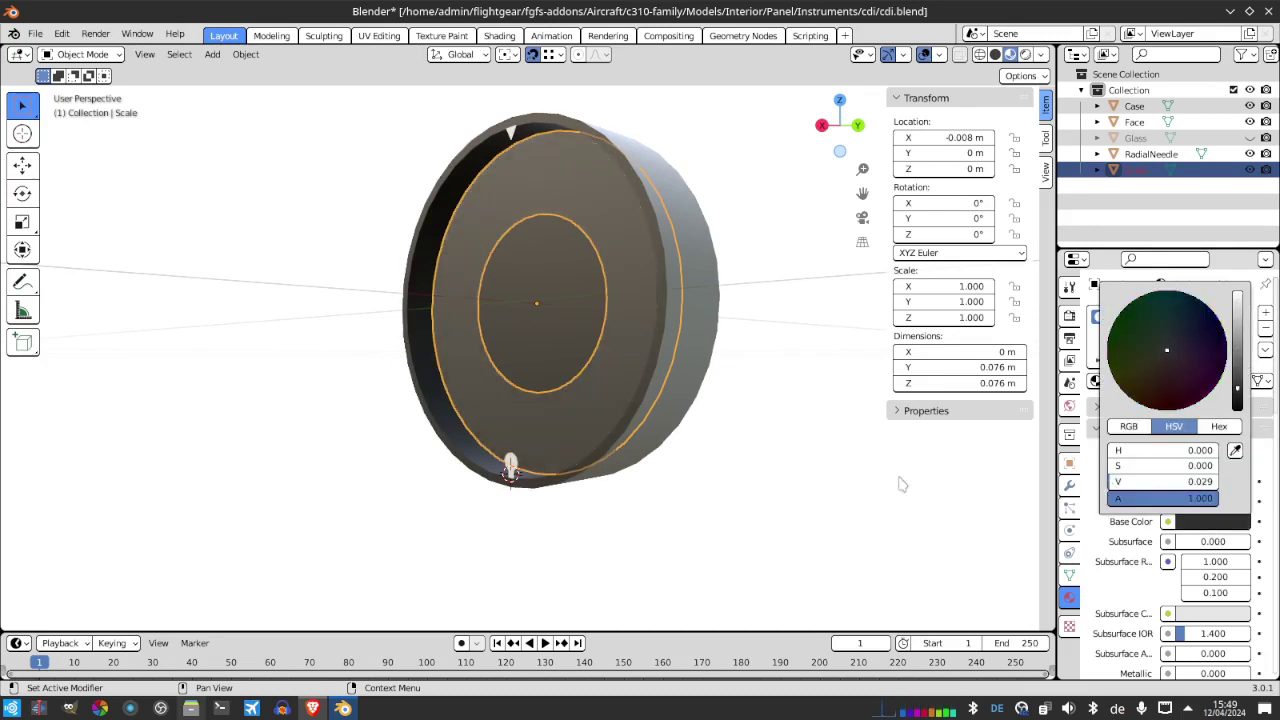
Rename the Face object's material FaceMaterial
{"action": "left_click", "coordinate": [668, 346]}
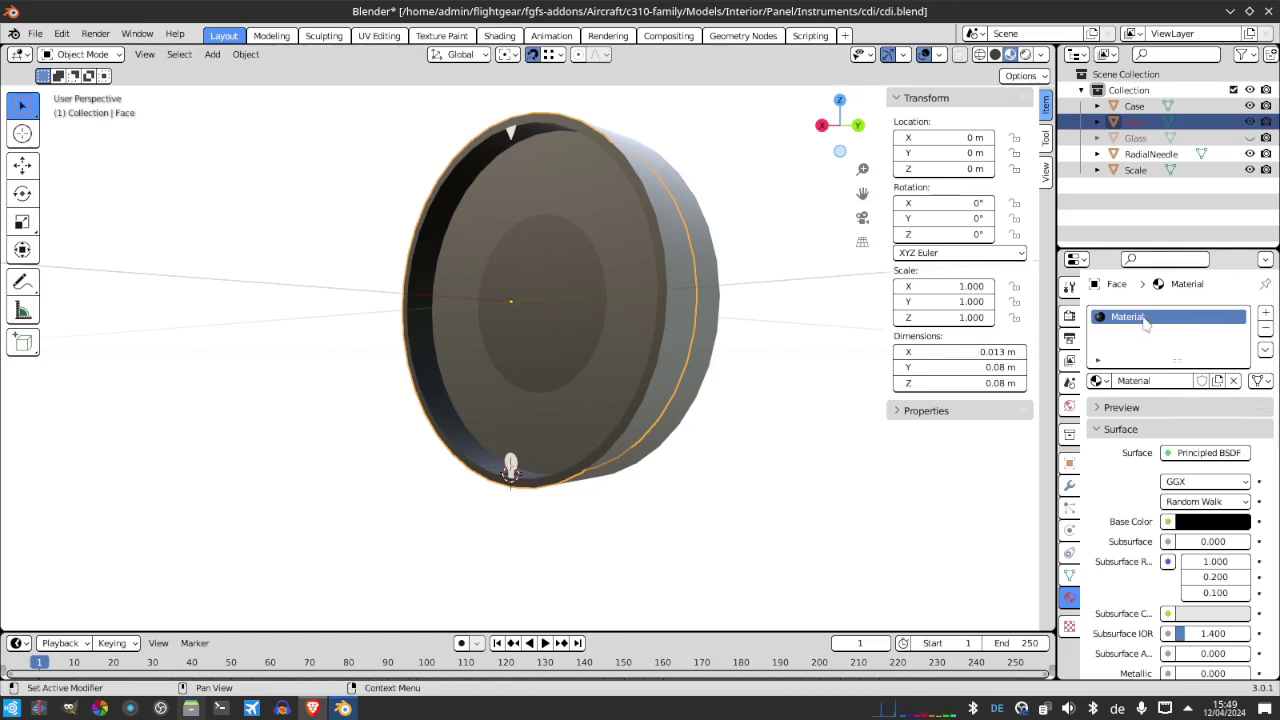
{"action": "type", "text": "FaceMaterial"}
{"action": "key", "text": "Return"}
Give the Case object a new material named CaseMaterial, and darken its base colour to black
{"action": "left_click", "coordinate": [690, 324]}
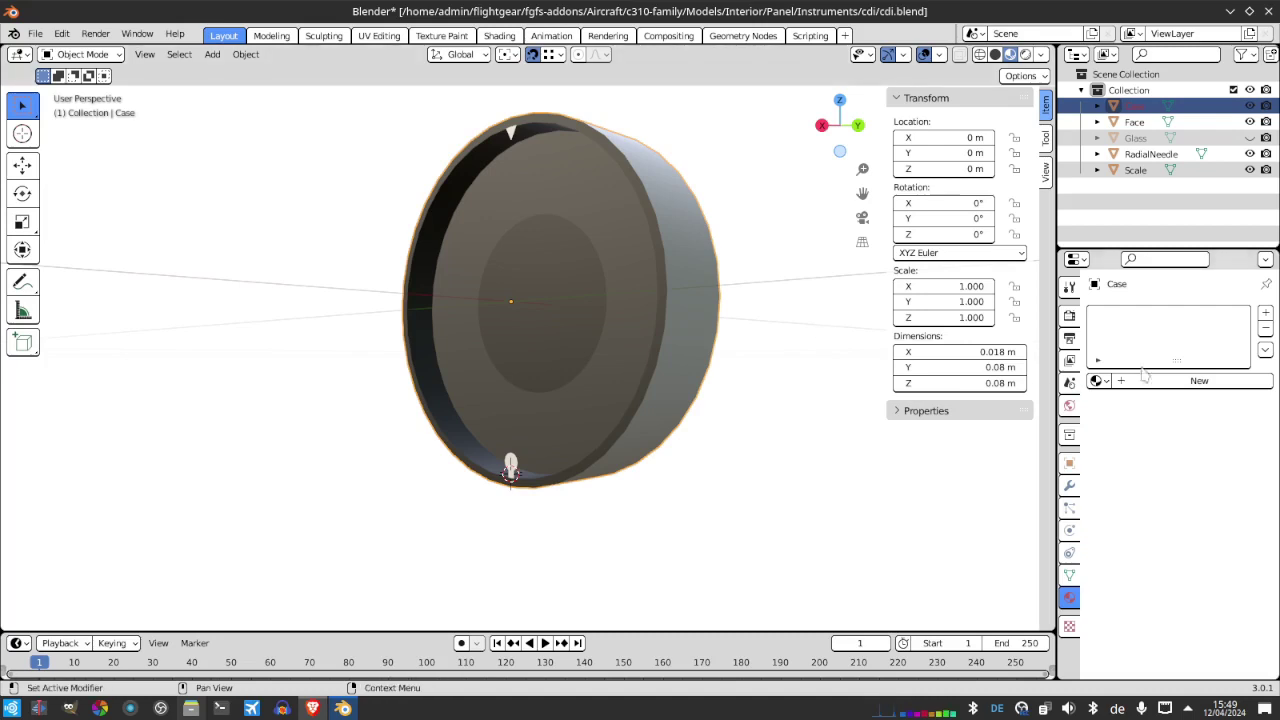
{"action": "double_click", "coordinate": [1130, 317]}
{"action": "key", "text": "Home"}
{"action": "type", "text": "Case"}
{"action": "key", "text": "Return"}
{"action": "left_click", "coordinate": [1189, 530]}
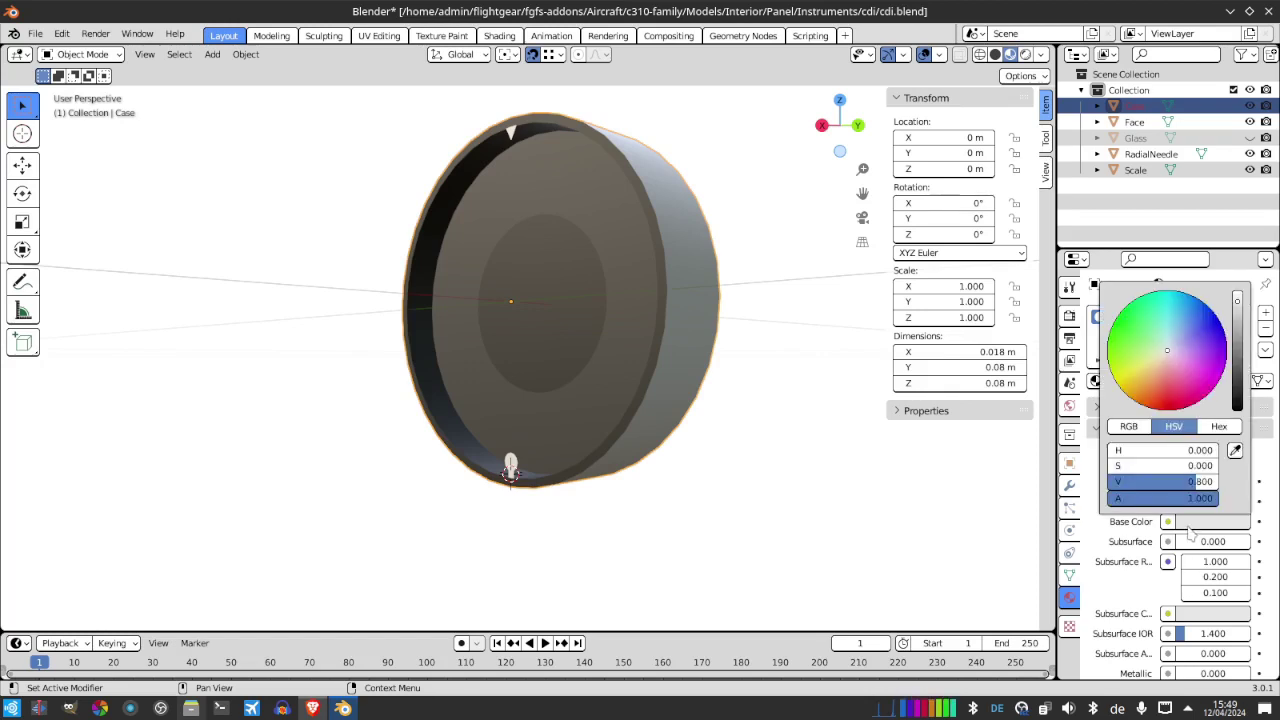
{"action": "left_click_drag", "start_coordinate": [1180, 485], "coordinate": [1100, 487]}
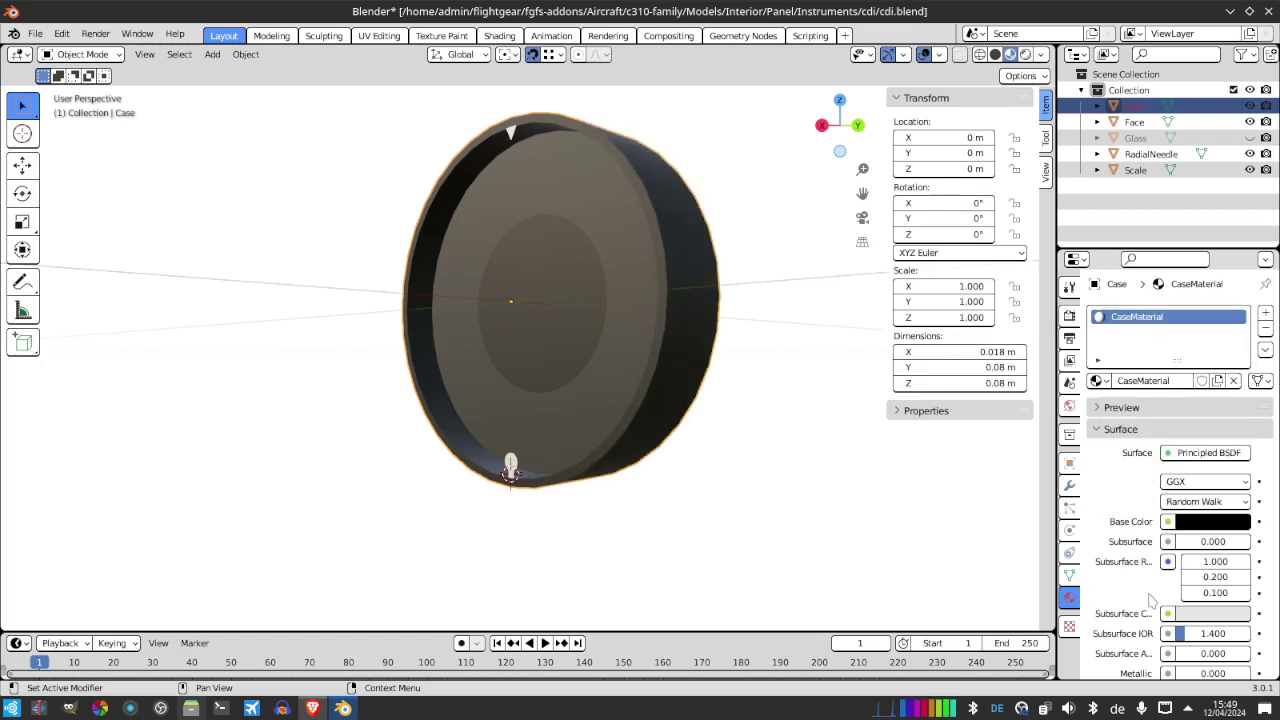
Set the specular value of the Case object's material to 0
{"action": "scroll", "coordinate": [1150, 598], "scroll_direction": "down", "scroll_amount": 4}
{"action": "left_click_drag", "start_coordinate": [1212, 533], "coordinate": [1178, 533]}
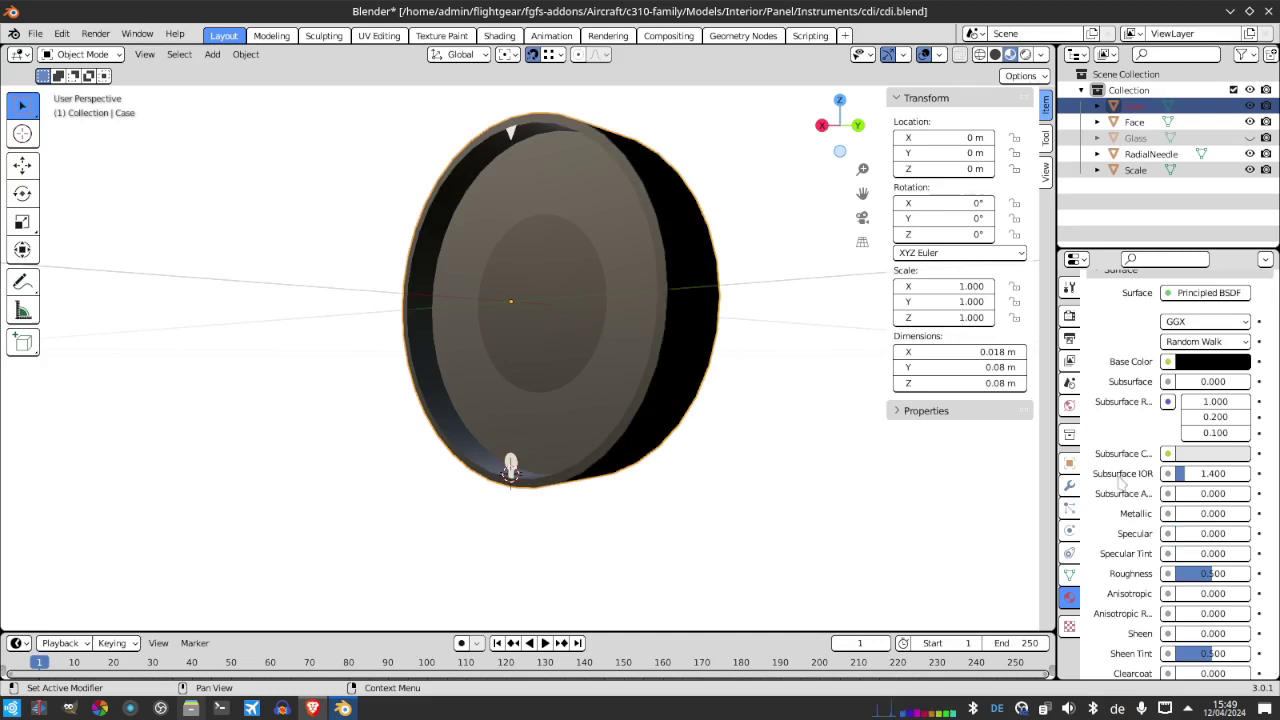
{"action": "scroll", "coordinate": [1120, 483], "scroll_direction": "down", "scroll_amount": 3}
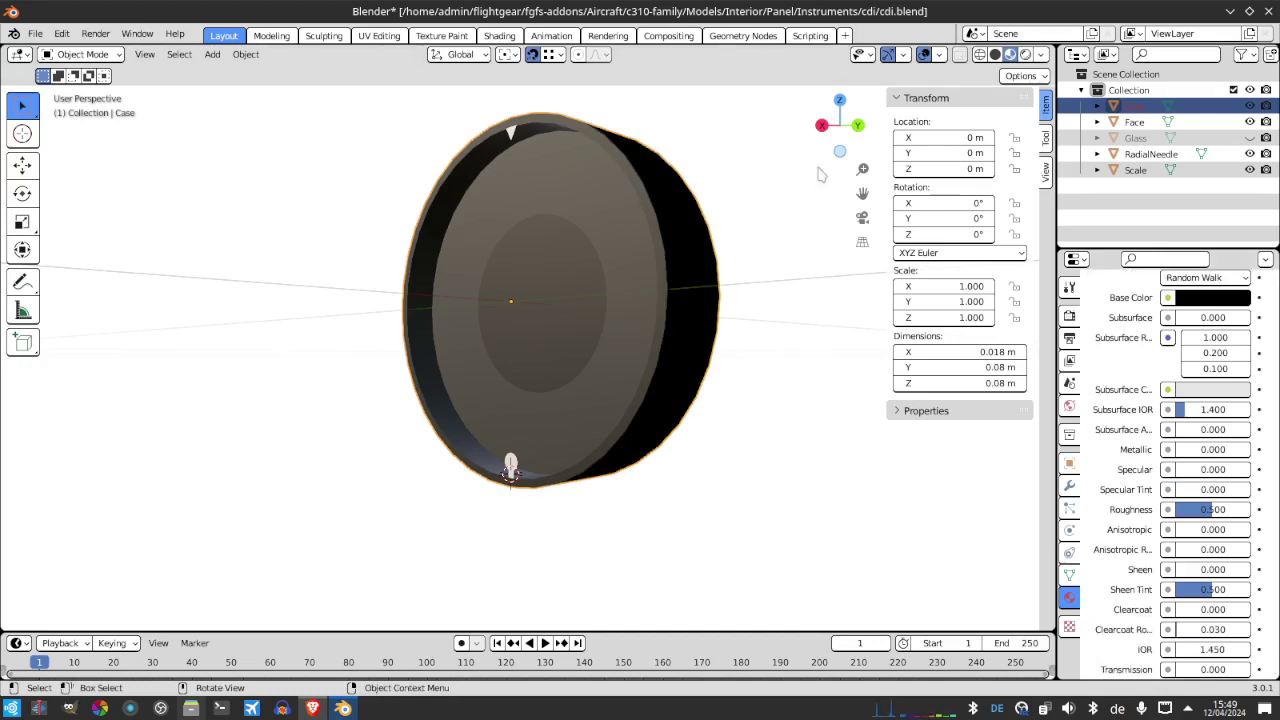
{"action": "mouse_move", "coordinate": [845, 122]}
{"action": "left_mouse_down"}
{"action": "mouse_move", "coordinate": [930, 130]}
{"action": "mouse_move", "coordinate": [815, 126]}
{"action": "mouse_move", "coordinate": [865, 128]}
{"action": "left_mouse_up"}
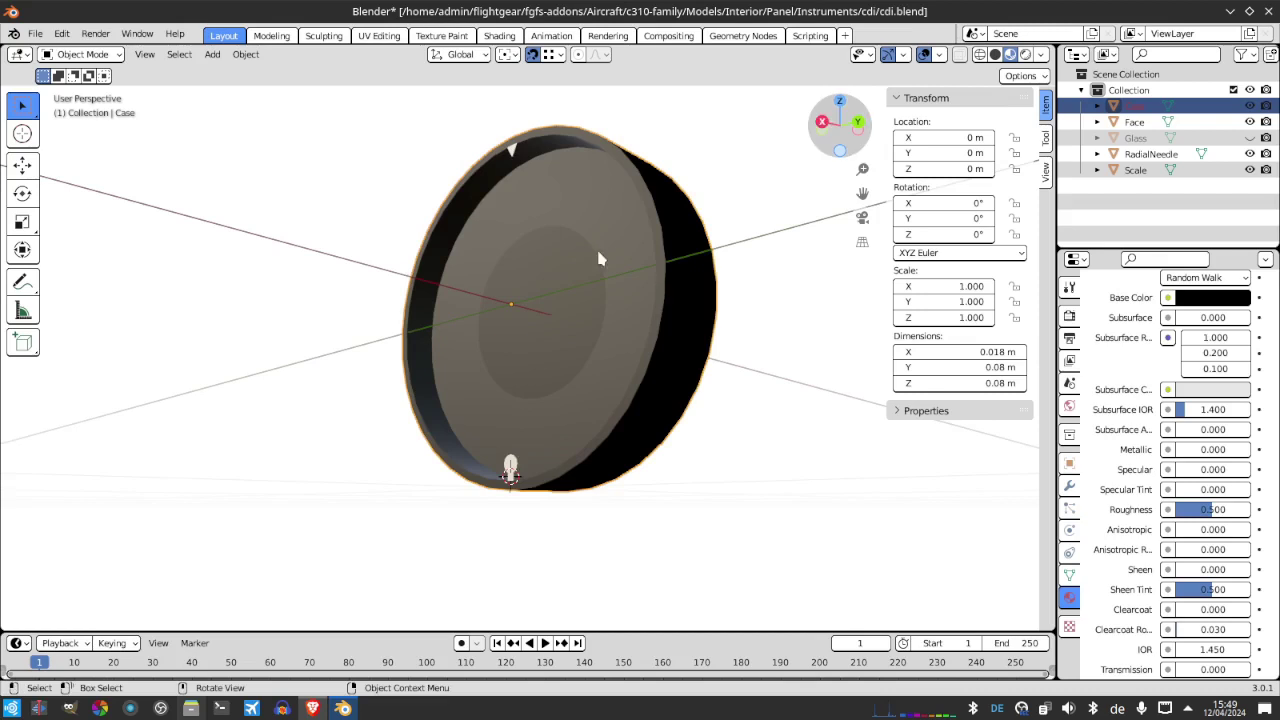
Give the RadialNeedle object a new material named RadialNeedleMaterial, and save the file
{"action": "left_click", "coordinate": [594, 305]}
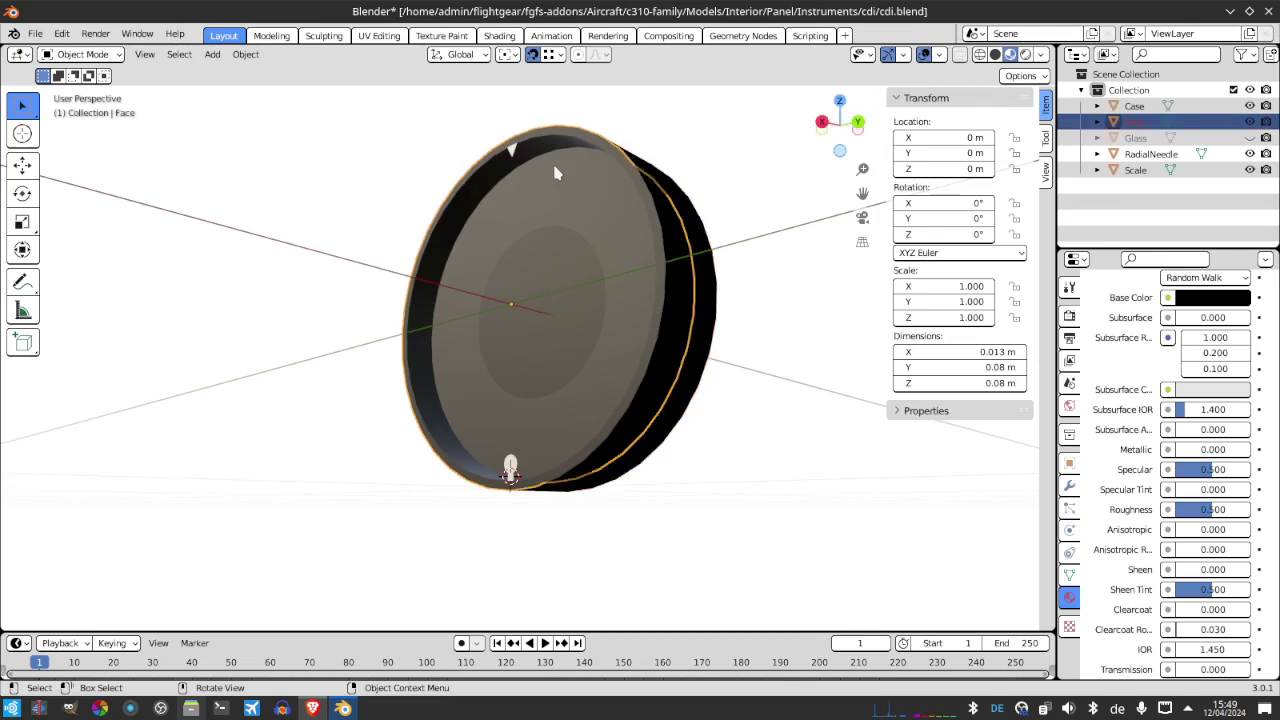
{"action": "left_click", "coordinate": [512, 151]}
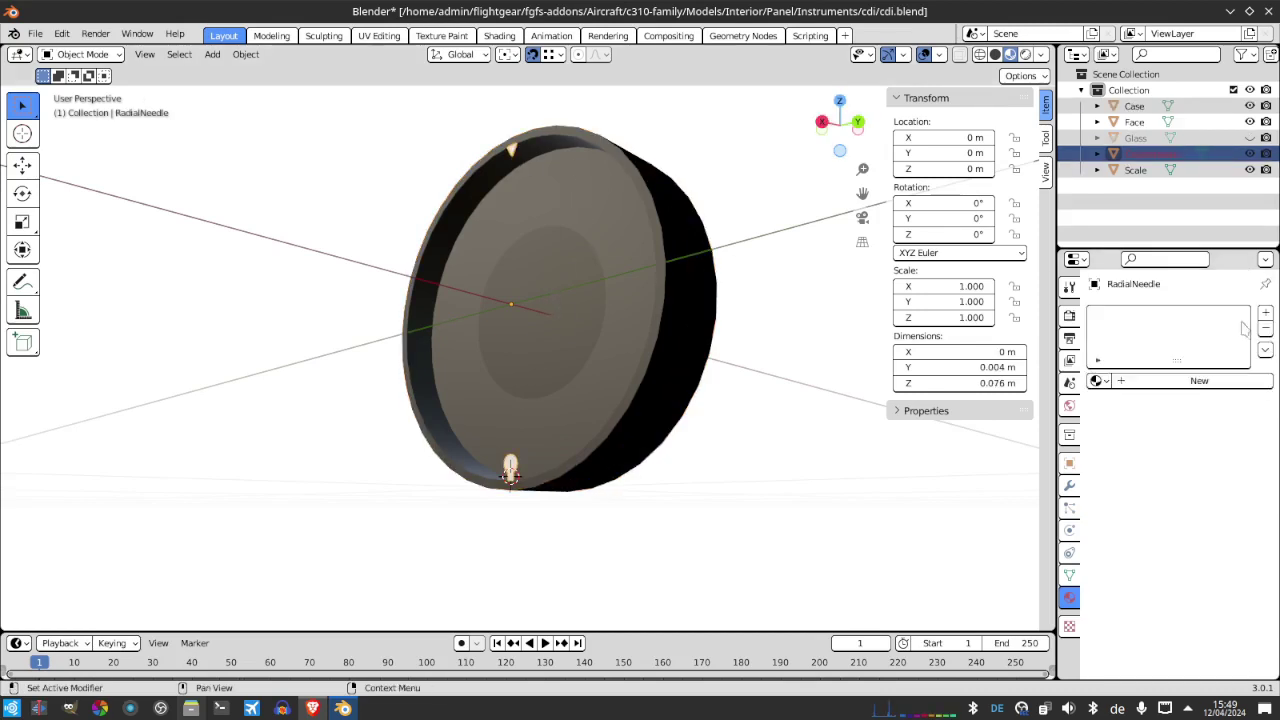
{"action": "left_click", "coordinate": [1165, 385]}
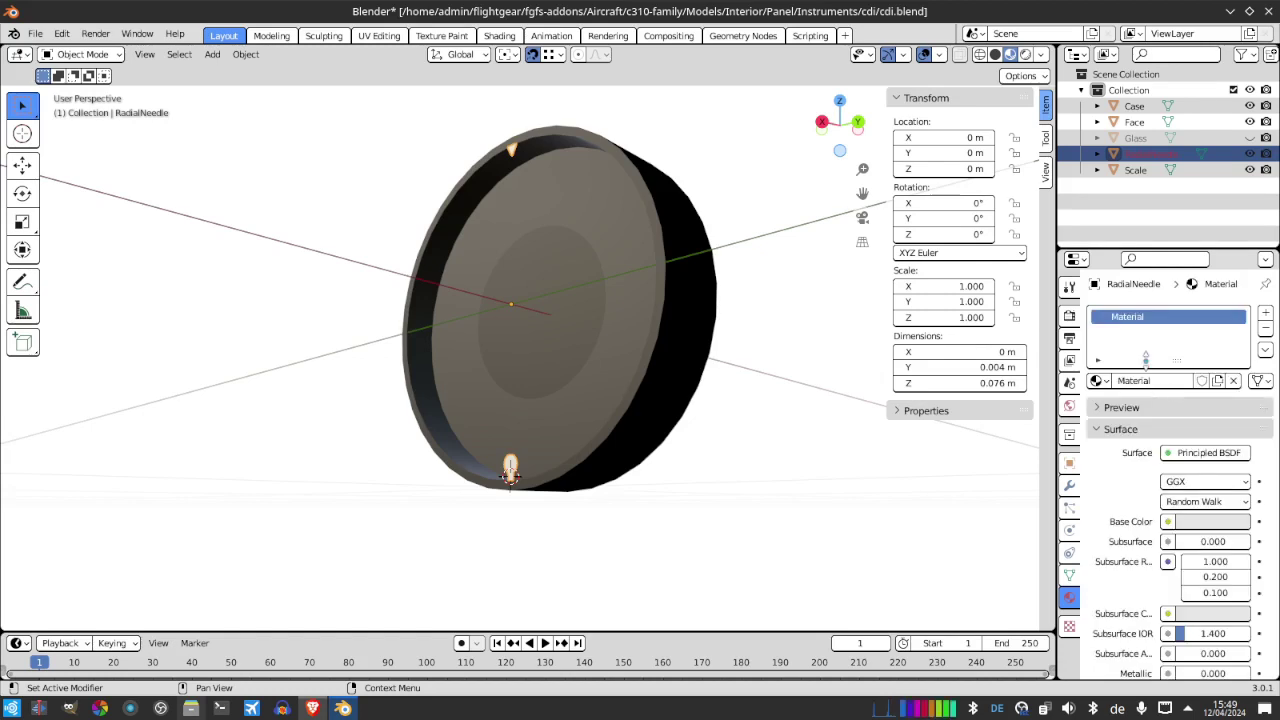
{"action": "double_click", "coordinate": [1140, 318]}
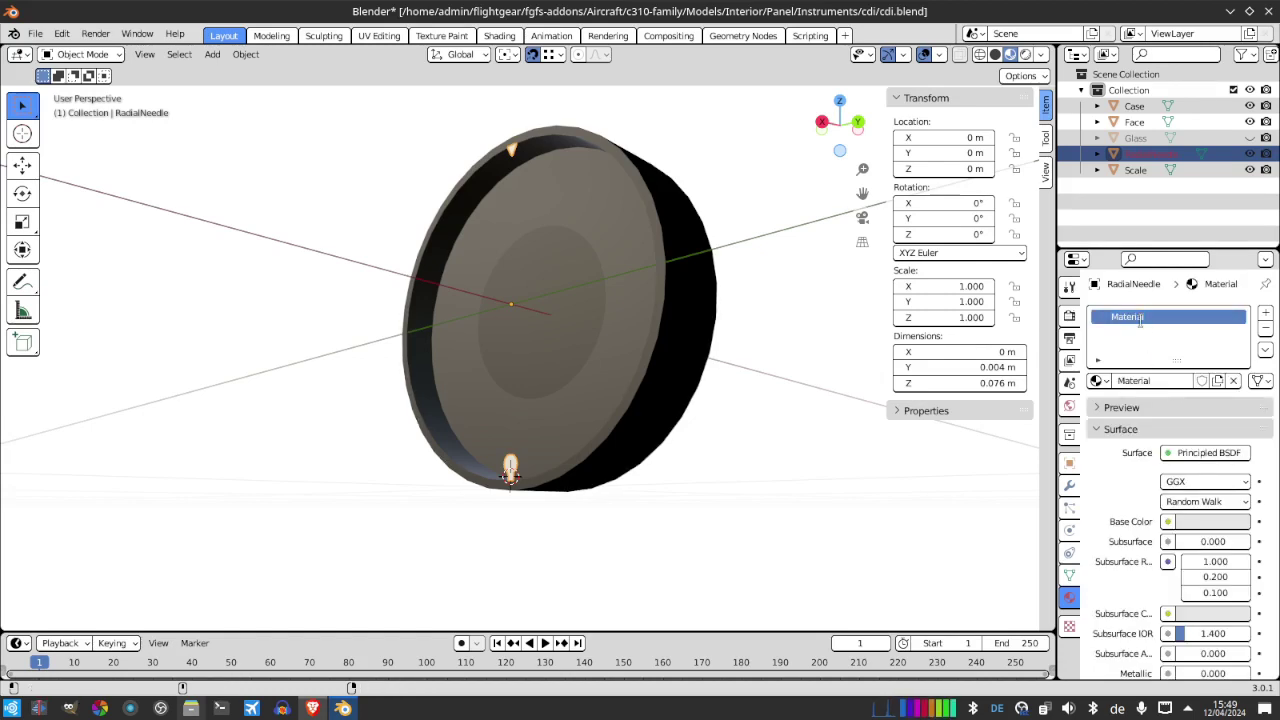
{"action": "type", "text": "RadialNee"}
{"action": "key", "text": "Return"}
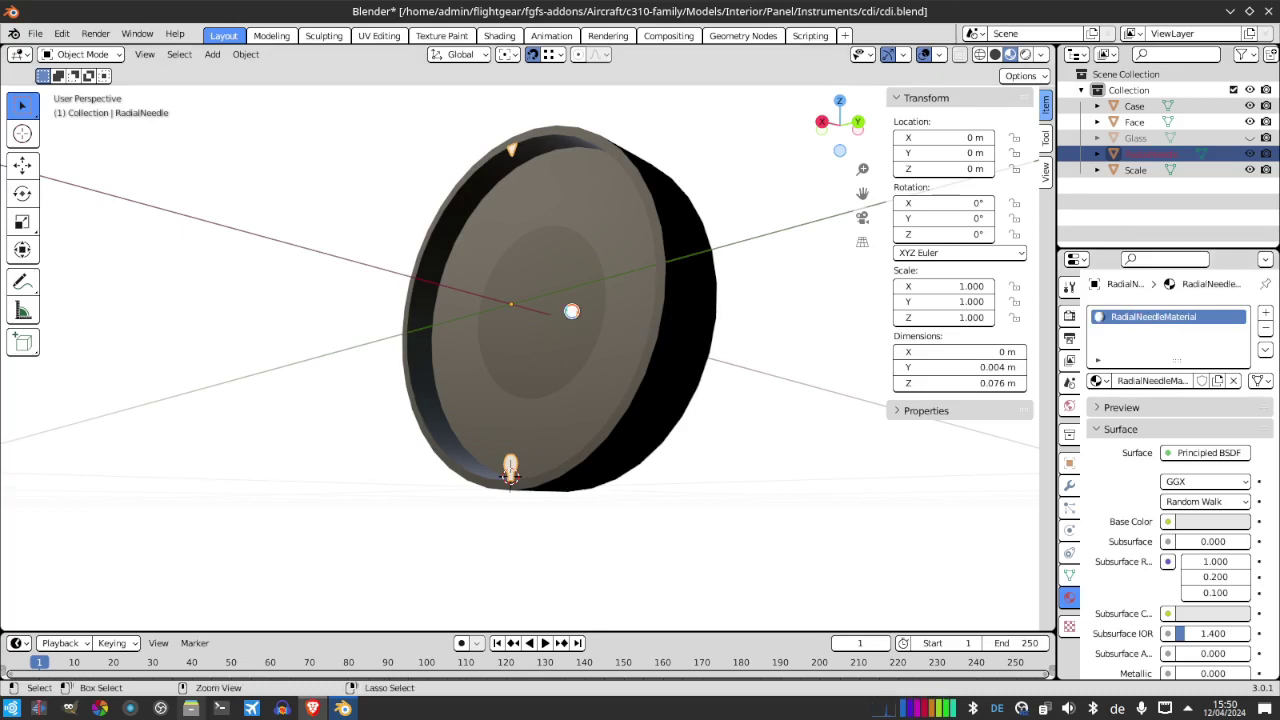
{"action": "key", "text": "ctrl+s"}
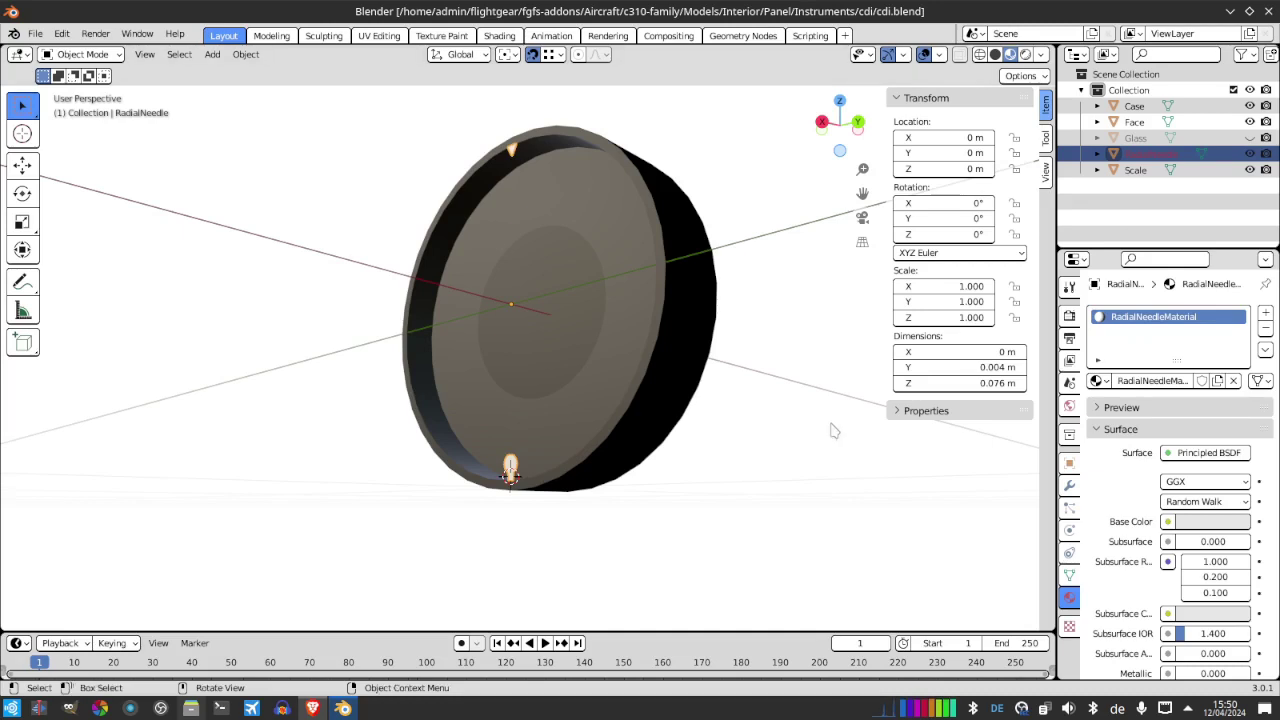
Consult the course indicator's reference photo in the browser, and review the surface settings of the RadialNeedle material in Blender
{"action": "left_click", "coordinate": [343, 708]}
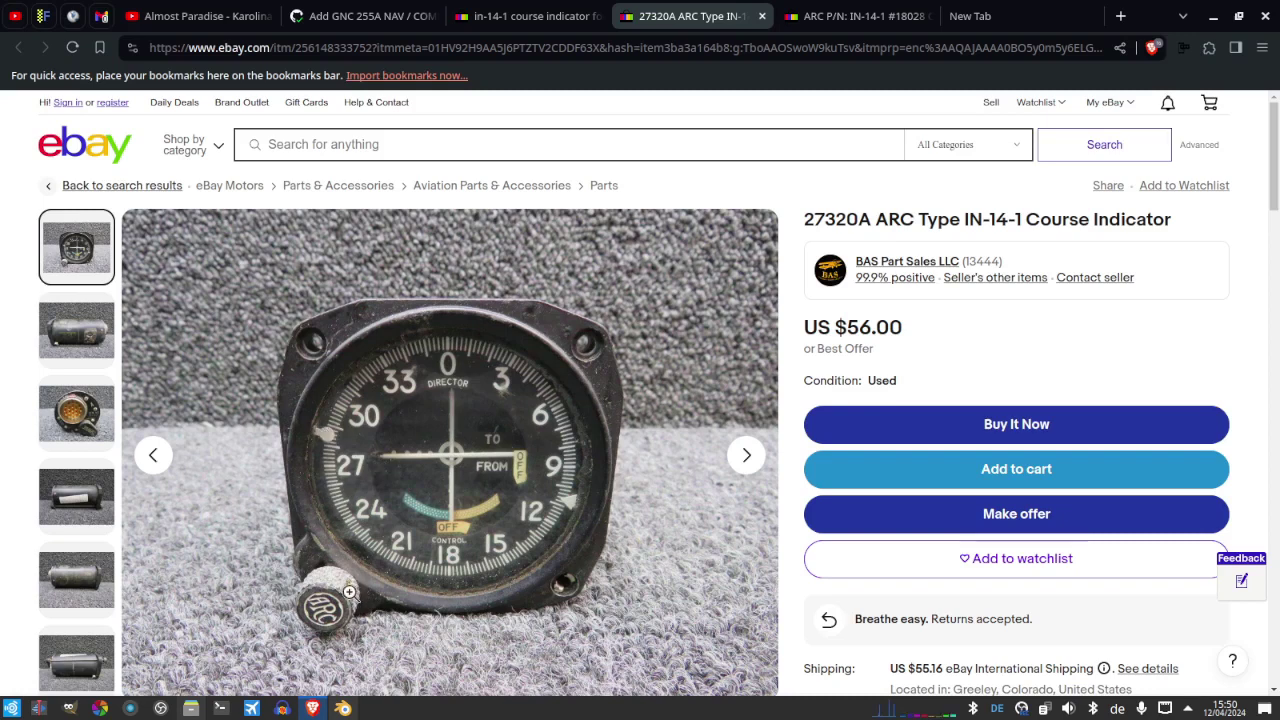
{"action": "left_click", "coordinate": [343, 708]}
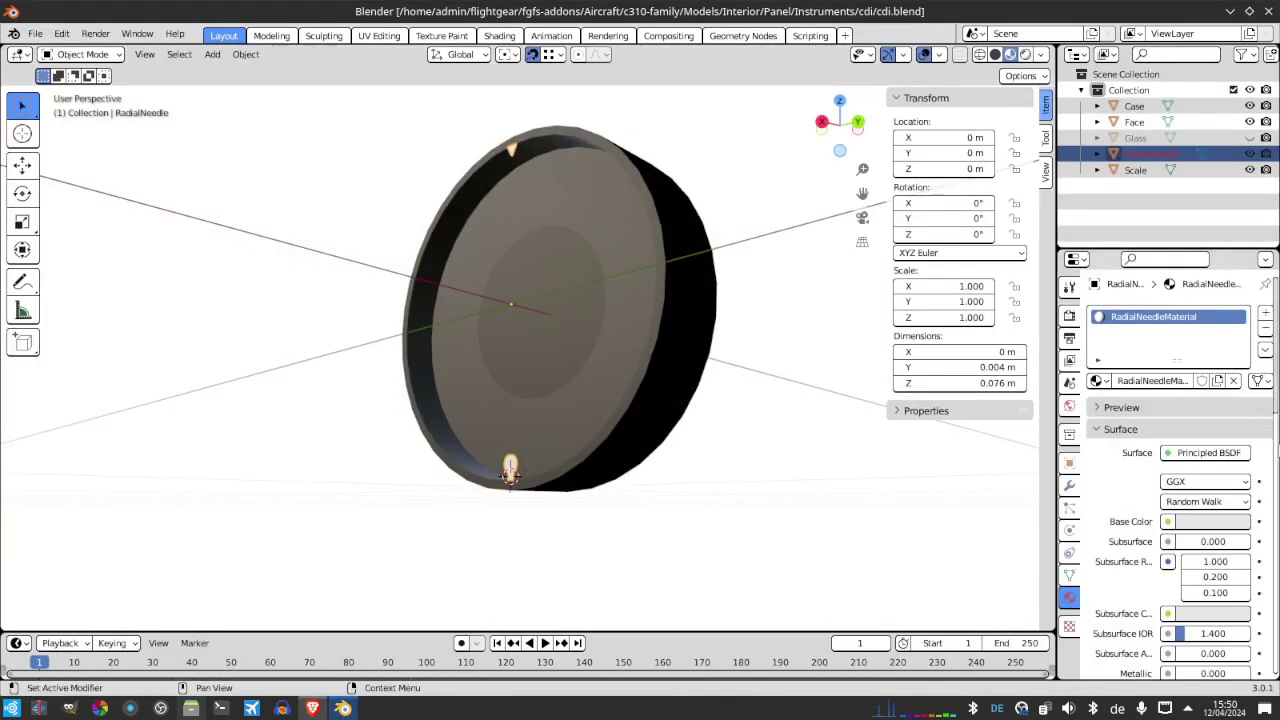
{"action": "scroll", "coordinate": [1205, 505], "scroll_direction": "down", "scroll_amount": 5}
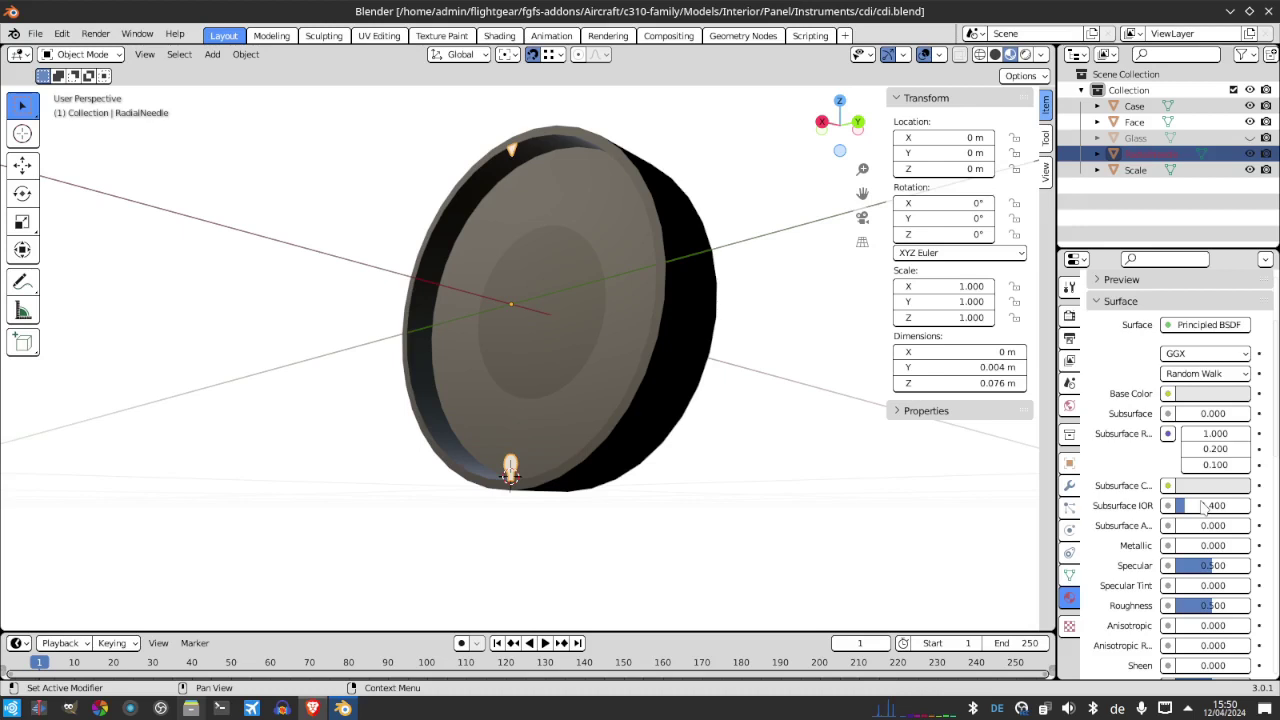
{"action": "scroll", "coordinate": [1205, 505], "scroll_direction": "up", "scroll_amount": 5}
{"action": "scroll", "coordinate": [1205, 505], "scroll_direction": "down", "scroll_amount": 5}
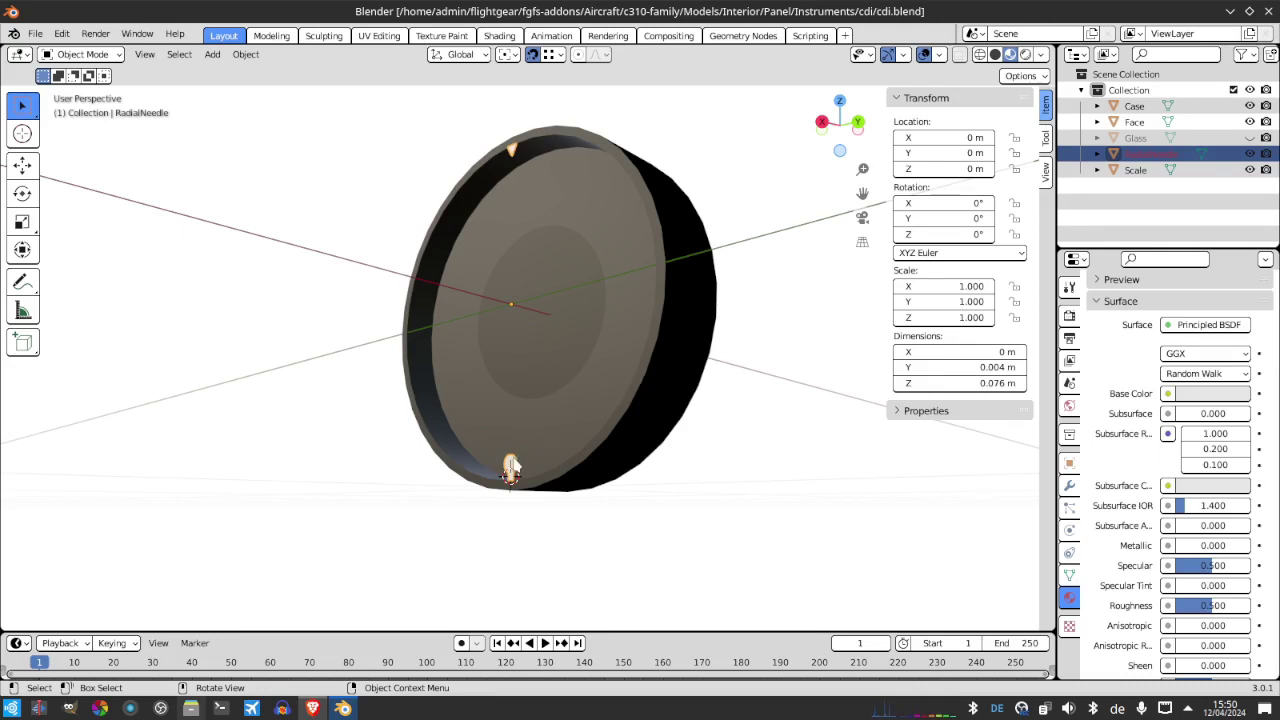
Set the metallic value of the Face object's material to 0.5
{"action": "left_click", "coordinate": [602, 436]}
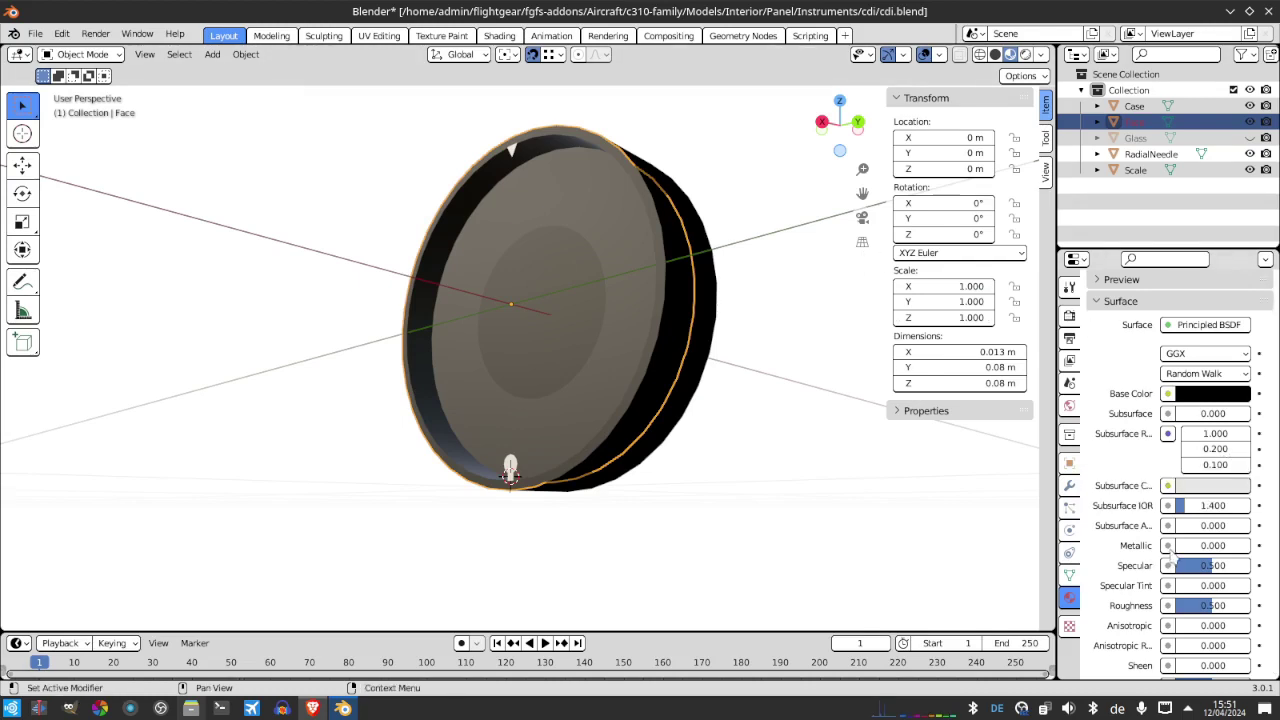
{"action": "left_click", "coordinate": [1212, 546]}
{"action": "type", "text": "0"}
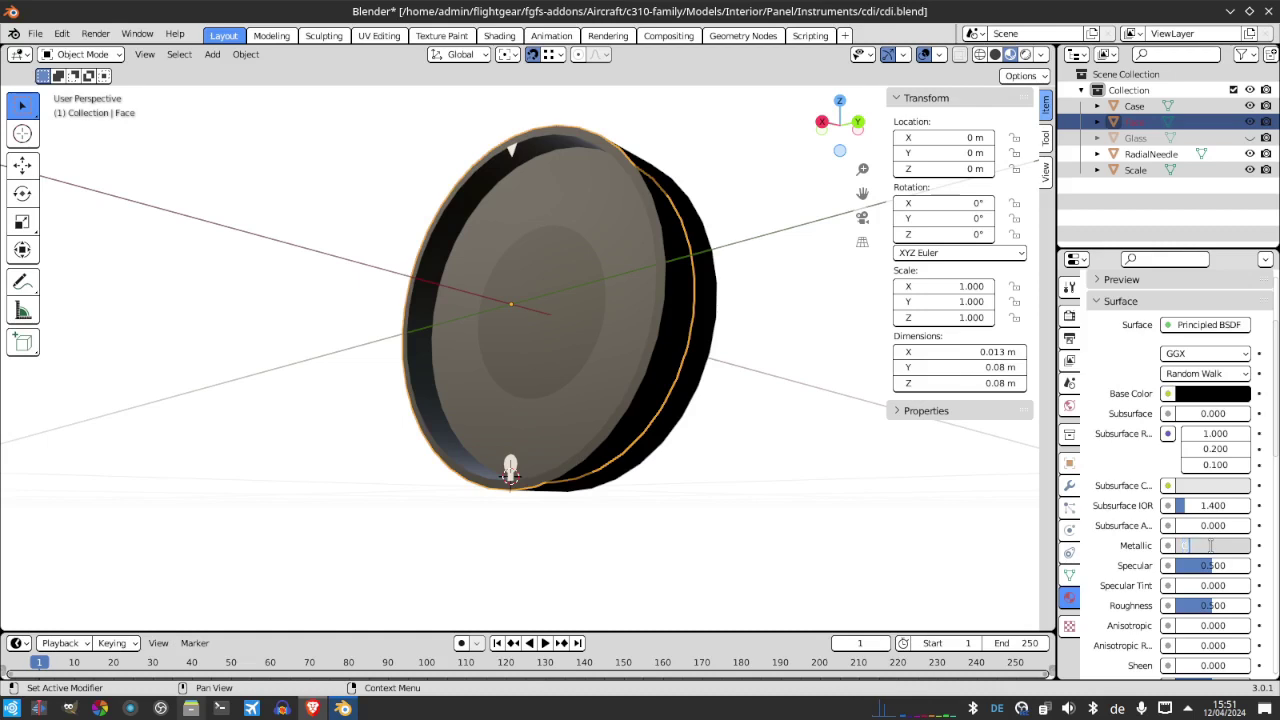
{"action": "type", "text": ".5"}
{"action": "key", "text": "Return"}
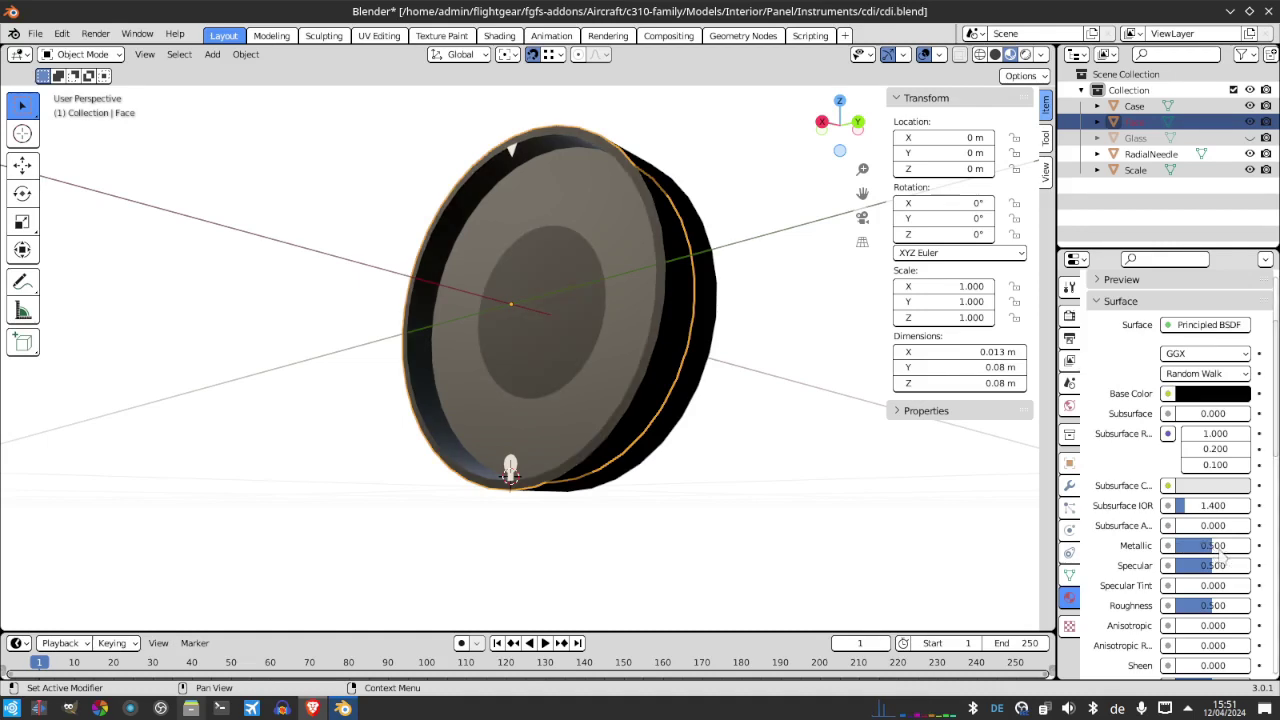
Set the metallic value of the Scale ring's material to 0.5
{"action": "left_click", "coordinate": [635, 318]}
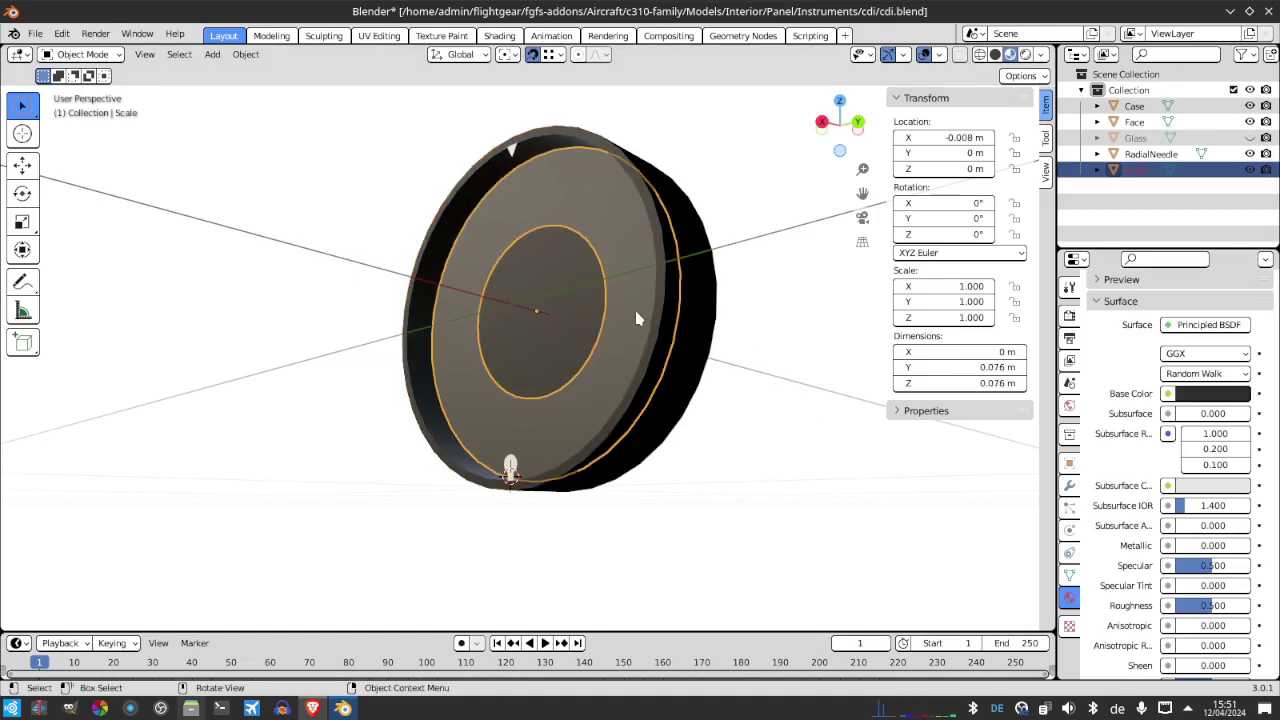
{"action": "left_click", "coordinate": [1239, 546]}
{"action": "key", "text": "Return"}
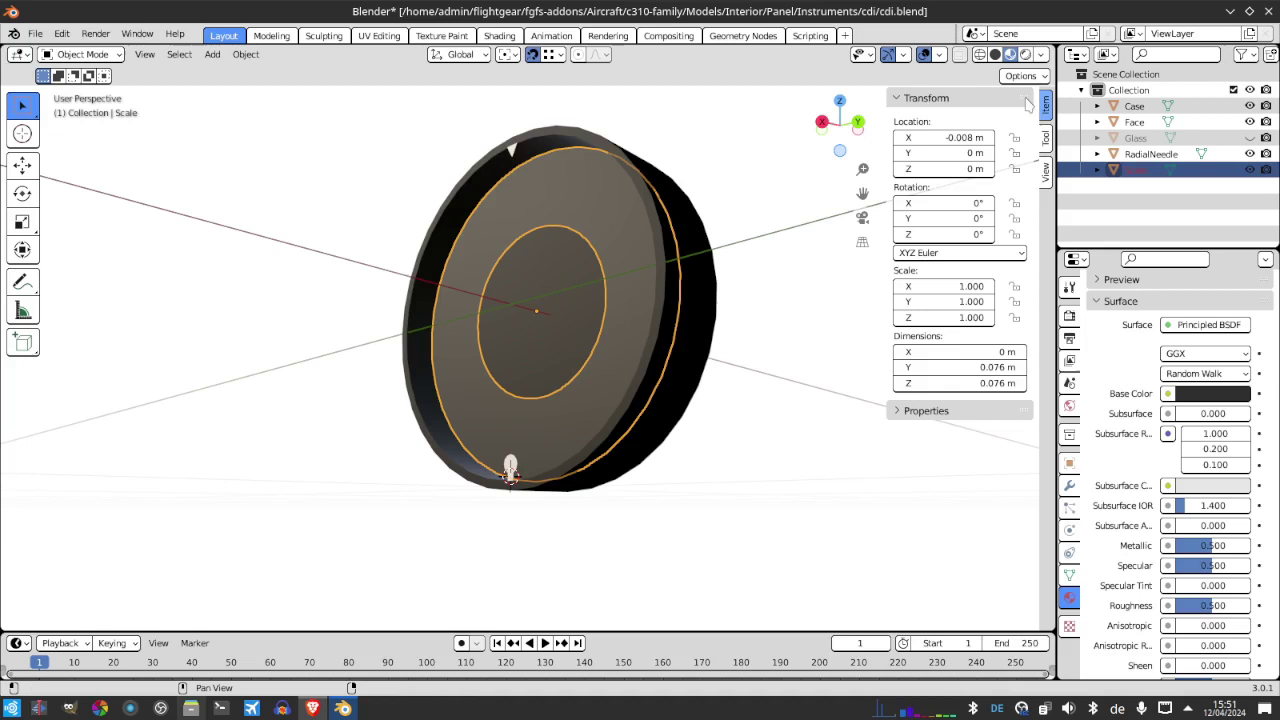
Unhide the Glass object, and set its material's specular and metallic values to 1
{"action": "left_click", "coordinate": [1150, 138]}
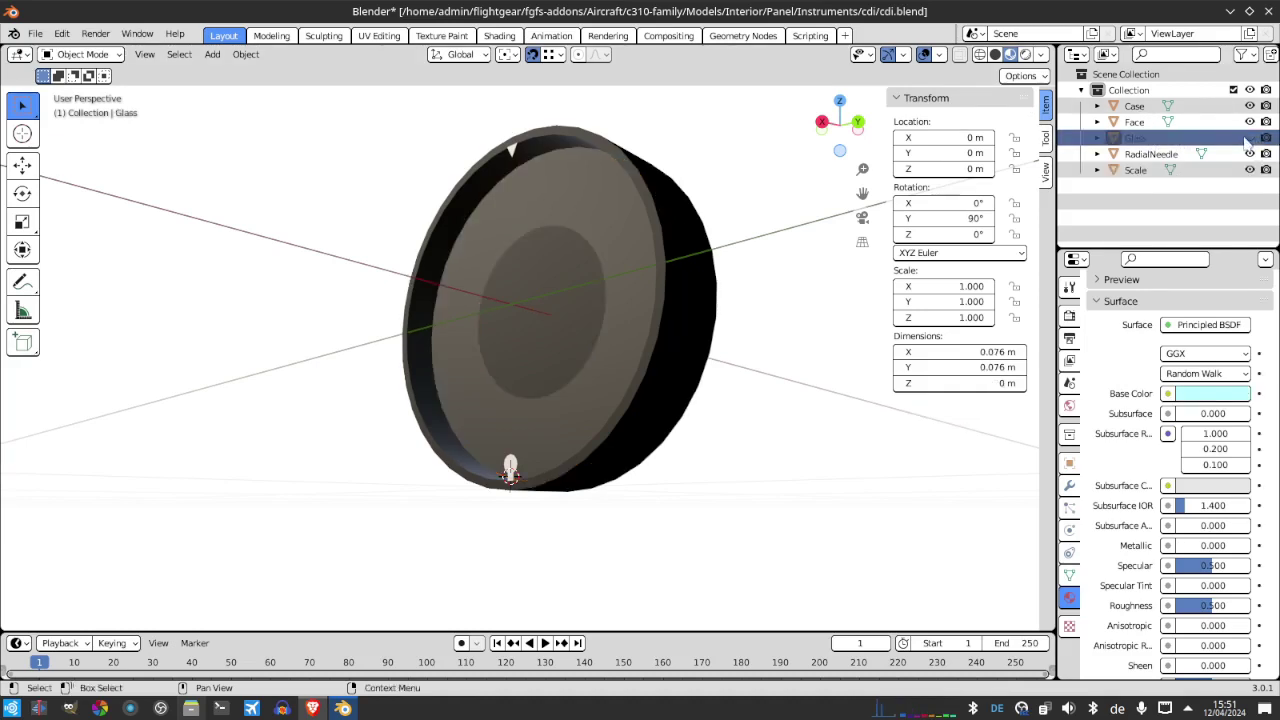
{"action": "left_click", "coordinate": [520, 292]}
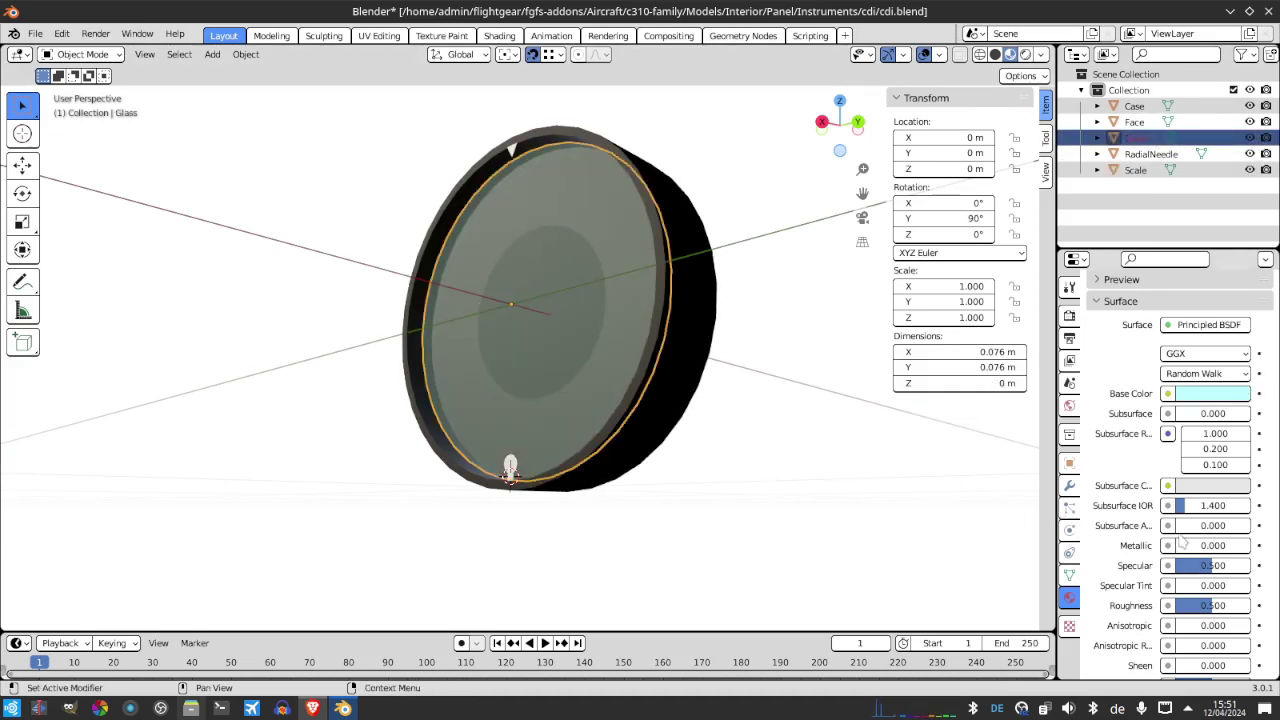
{"action": "left_click", "coordinate": [1209, 565]}
{"action": "type", "text": "1"}
{"action": "key", "text": "Return"}
{"action": "left_click_drag", "start_coordinate": [1193, 551], "coordinate": [1255, 549]}
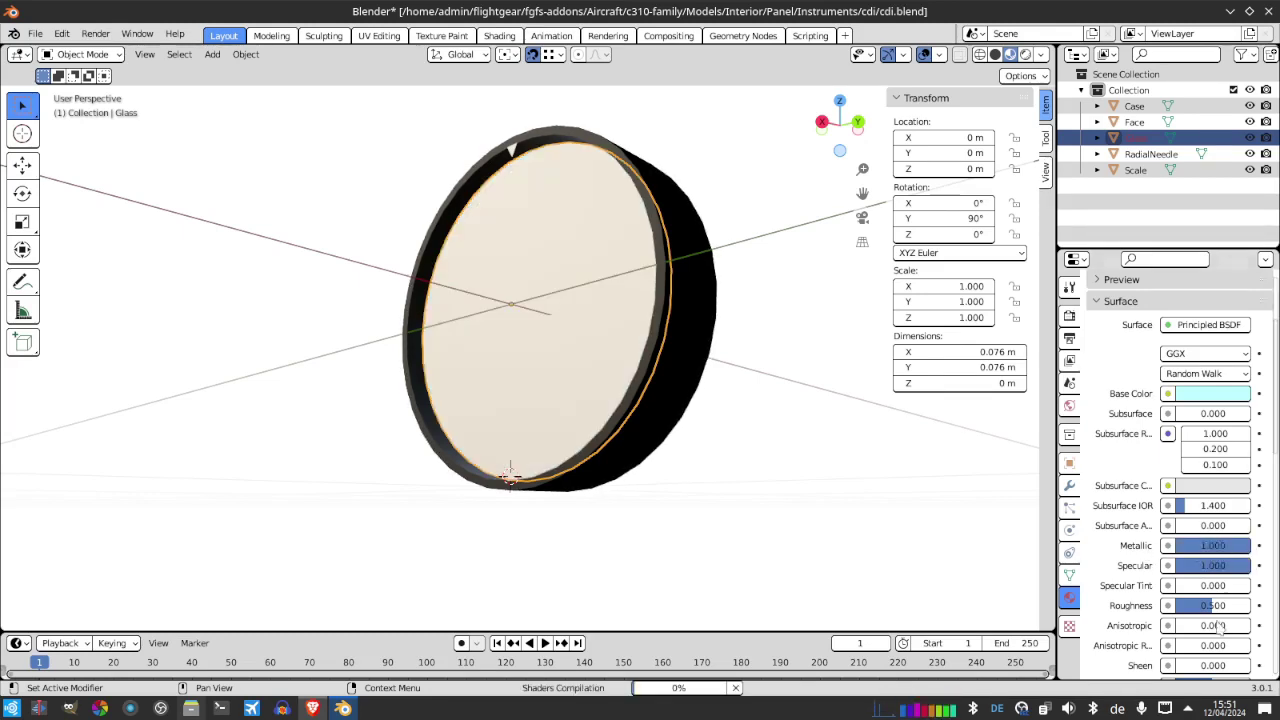
Set the Glass material's roughness to 0.1, and save the file
{"action": "left_click_drag", "start_coordinate": [1213, 606], "coordinate": [1198, 610]}
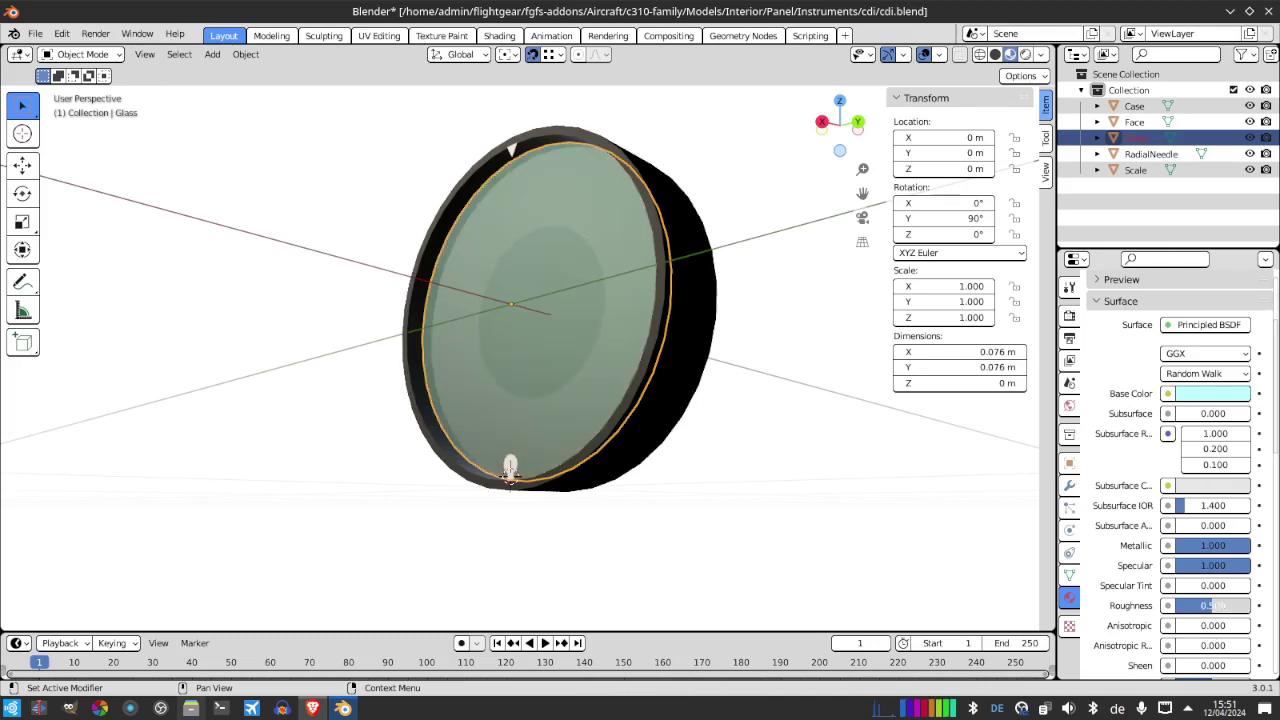
{"action": "left_click", "coordinate": [1200, 606]}
{"action": "type", "text": "0.1"}
{"action": "key", "text": "Return"}
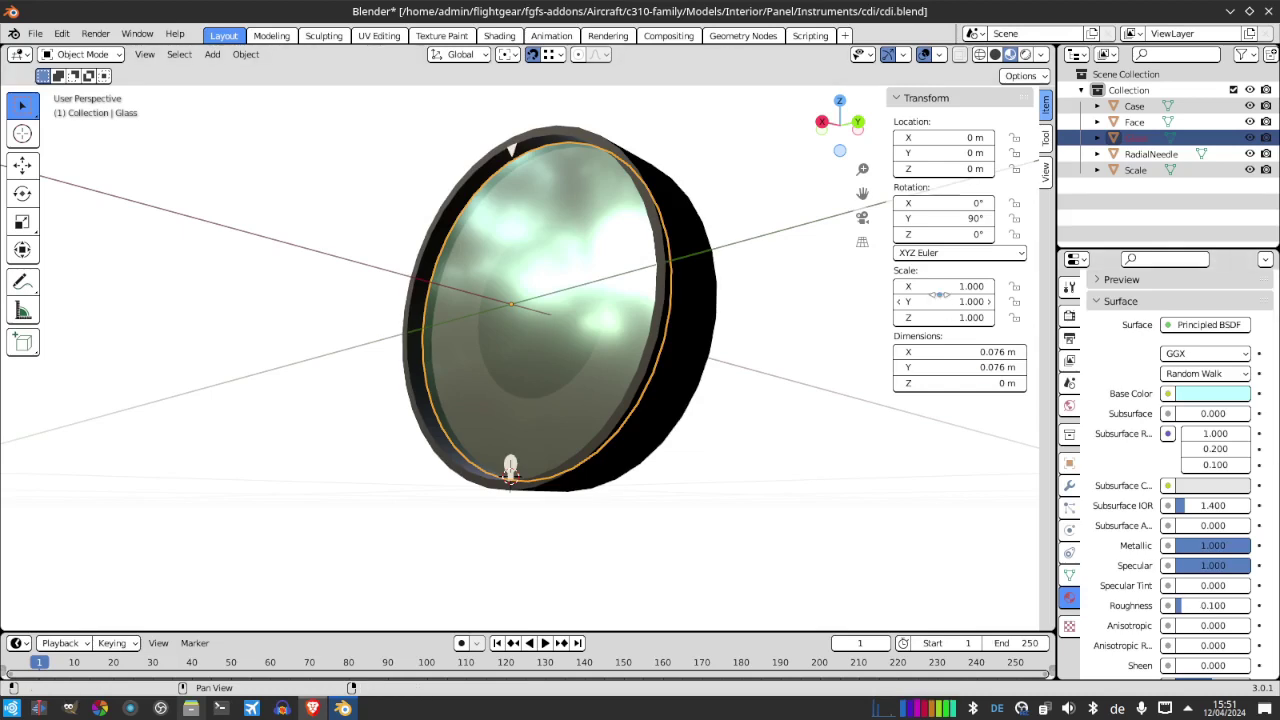
{"action": "mouse_move", "coordinate": [840, 125]}
{"action": "left_mouse_down"}
{"action": "mouse_move", "coordinate": [790, 136]}
{"action": "mouse_move", "coordinate": [820, 130]}
{"action": "mouse_move", "coordinate": [810, 118]}
{"action": "mouse_move", "coordinate": [840, 124]}
{"action": "left_mouse_up"}
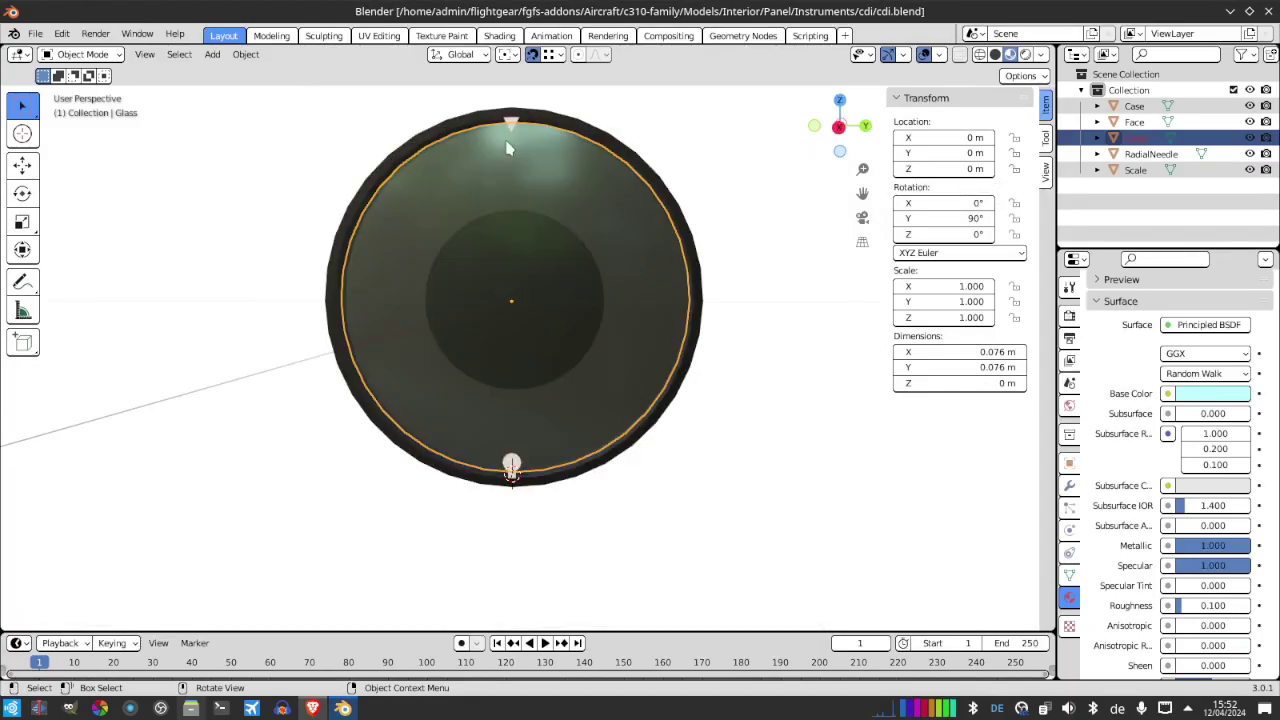
Check the course indicator's reference photo in the browser, and add a plane with a size of 0.02 m to the Blender scene
{"action": "left_click", "coordinate": [343, 708]}
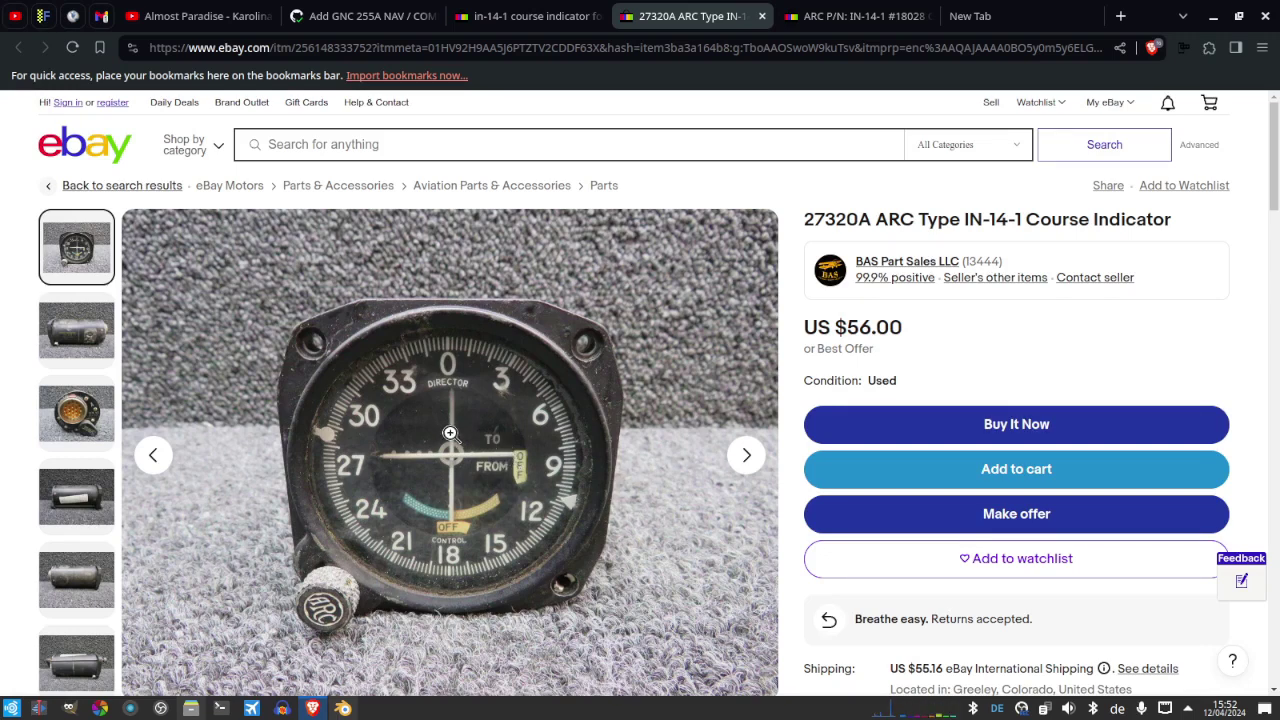
{"action": "key", "text": "alt+Tab"}
{"action": "middle_click_drag", "start_coordinate": [508, 463], "coordinate": [510, 460]}
{"action": "left_click_drag", "start_coordinate": [840, 125], "coordinate": [842, 127]}
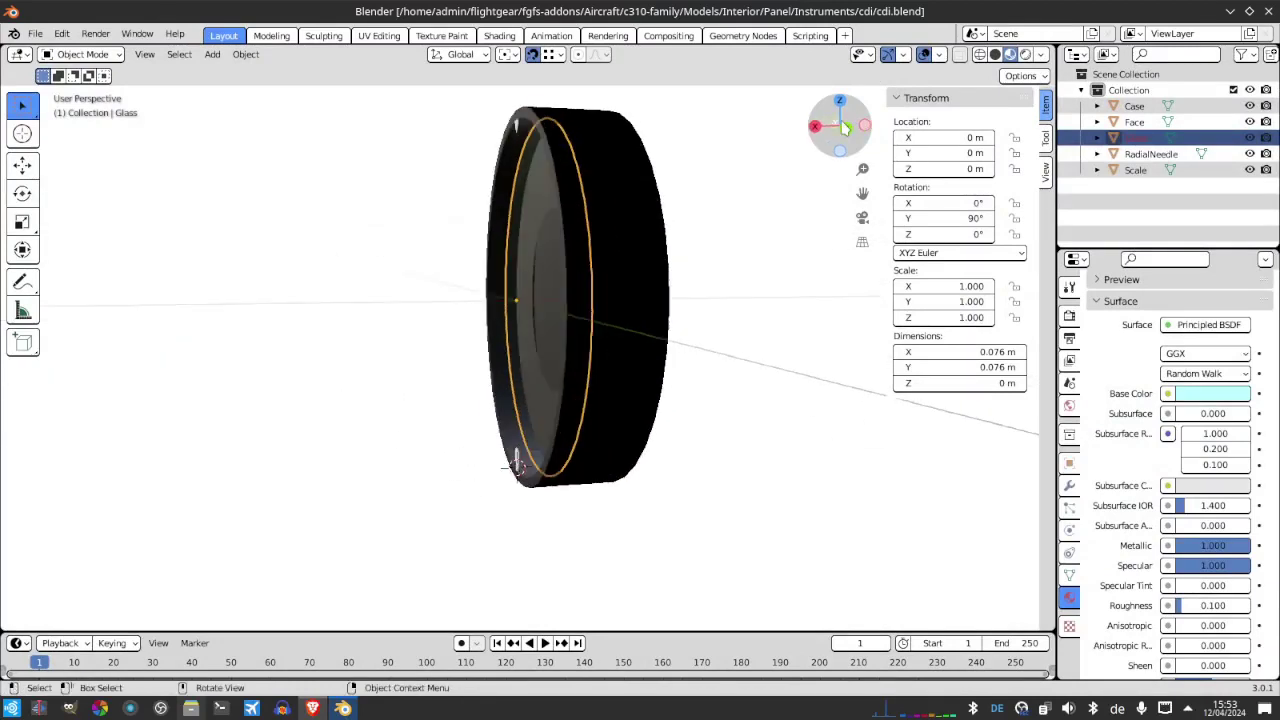
{"action": "left_click", "coordinate": [212, 54]}
{"action": "mouse_move", "coordinate": [262, 72]}
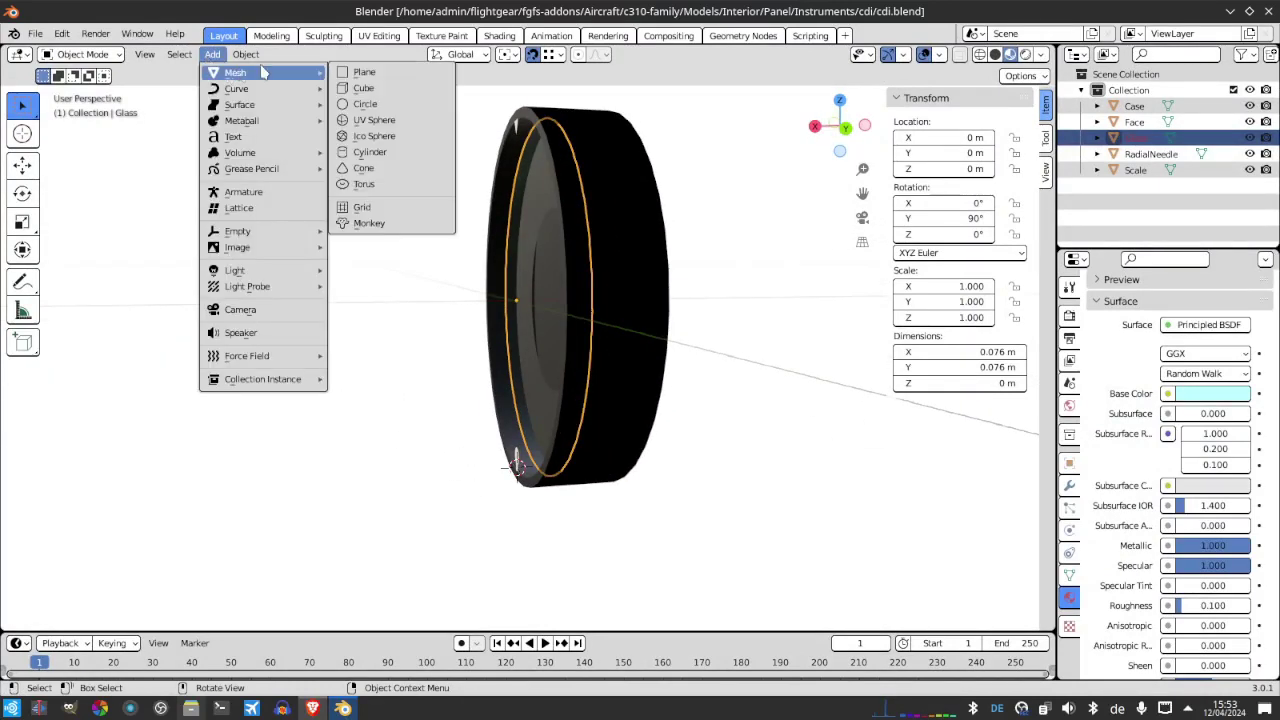
{"action": "left_click", "coordinate": [388, 71]}
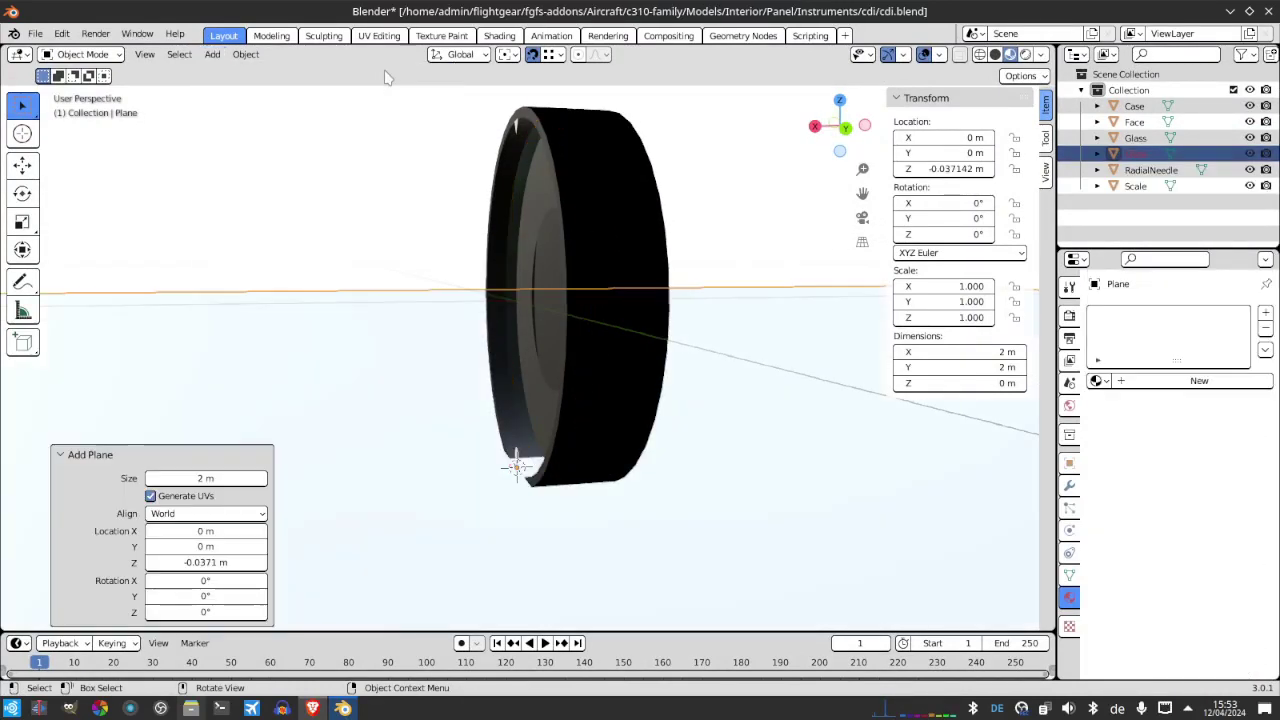
{"action": "left_click", "coordinate": [208, 480]}
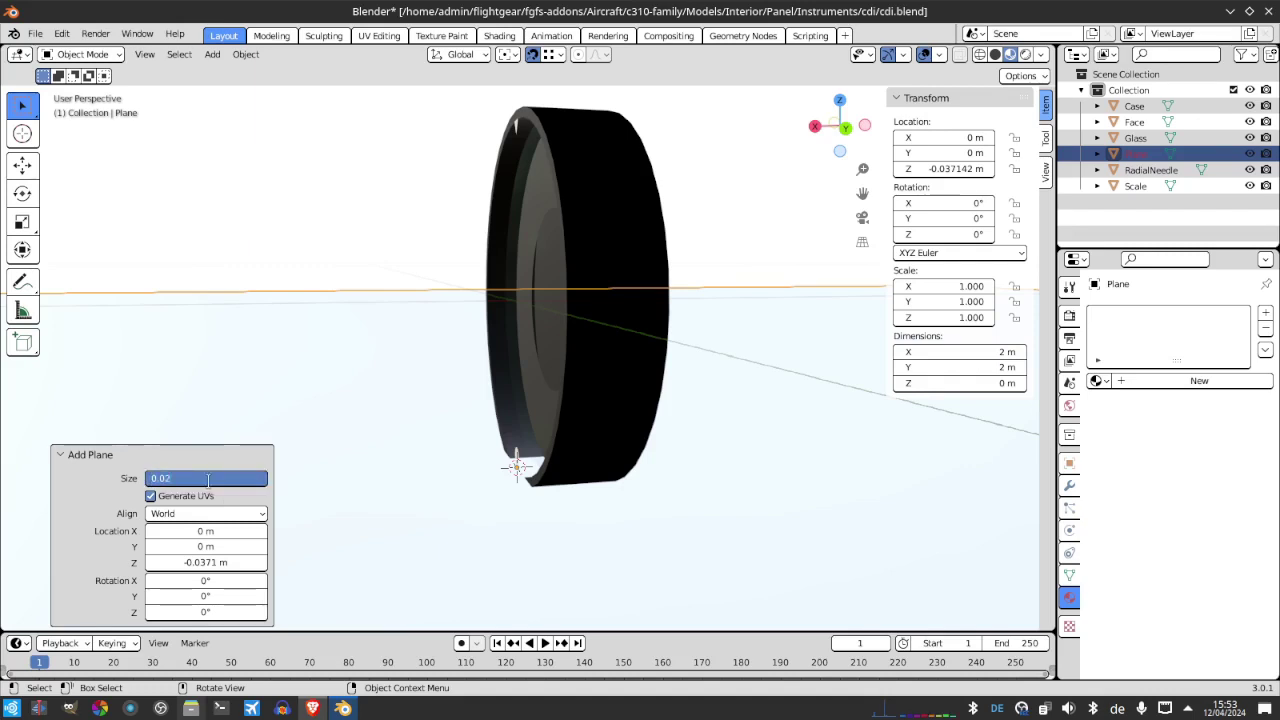
{"action": "type", "text": "0.02"}
{"action": "key", "text": "Return"}
Set the new plane's Z location to 0 m and its Y rotation to 90° so it faces the dial
{"action": "left_click_drag", "start_coordinate": [842, 118], "coordinate": [930, 125]}
{"action": "left_click", "coordinate": [226, 565]}
{"action": "type", "text": "0"}
{"action": "key", "text": "Return"}
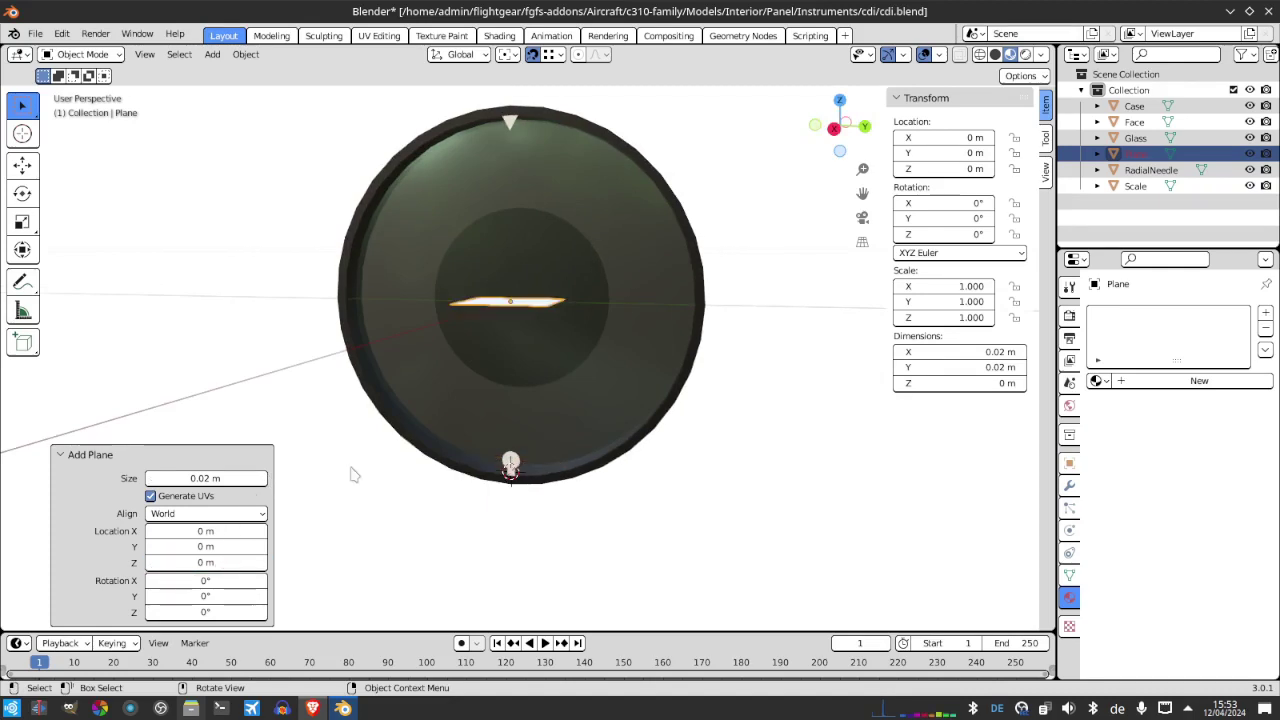
{"action": "left_click", "coordinate": [205, 596]}
{"action": "type", "text": "90"}
{"action": "key", "text": "Return"}
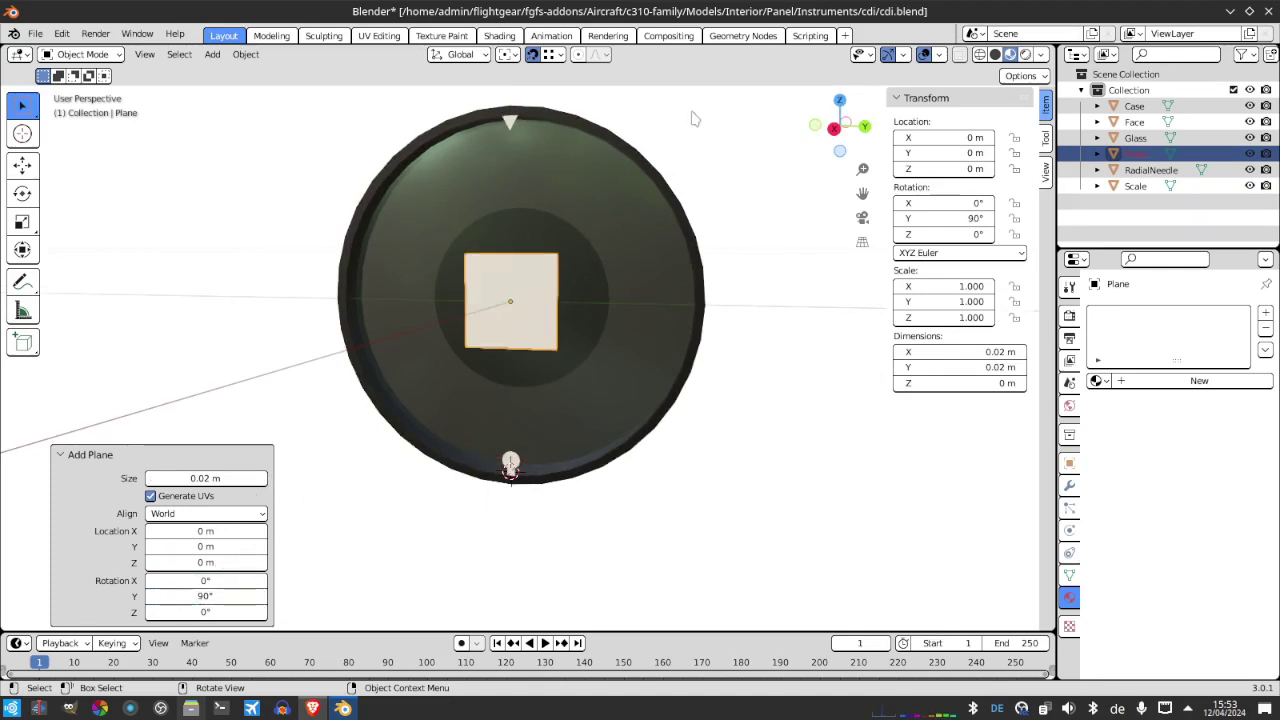
Set the new plane's size to 0.04 m while viewing the dial straight on from the right side
{"action": "left_click", "coordinate": [847, 132]}
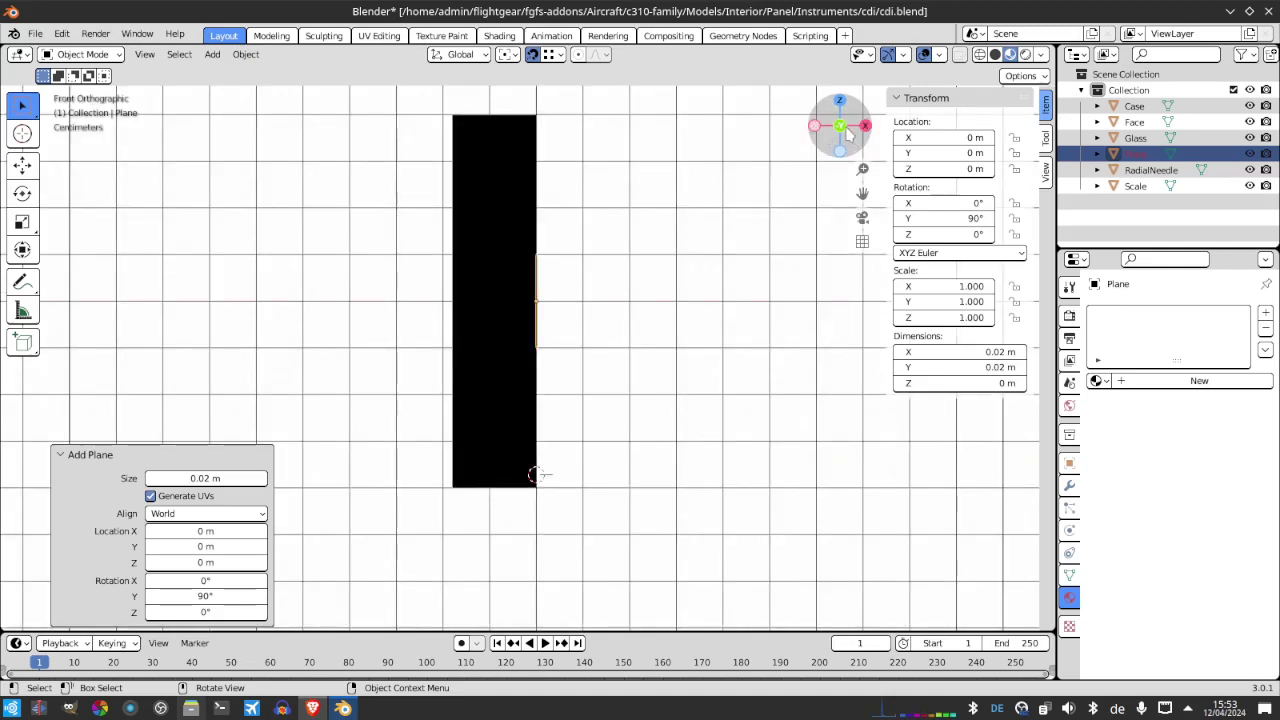
{"action": "left_click", "coordinate": [865, 125]}
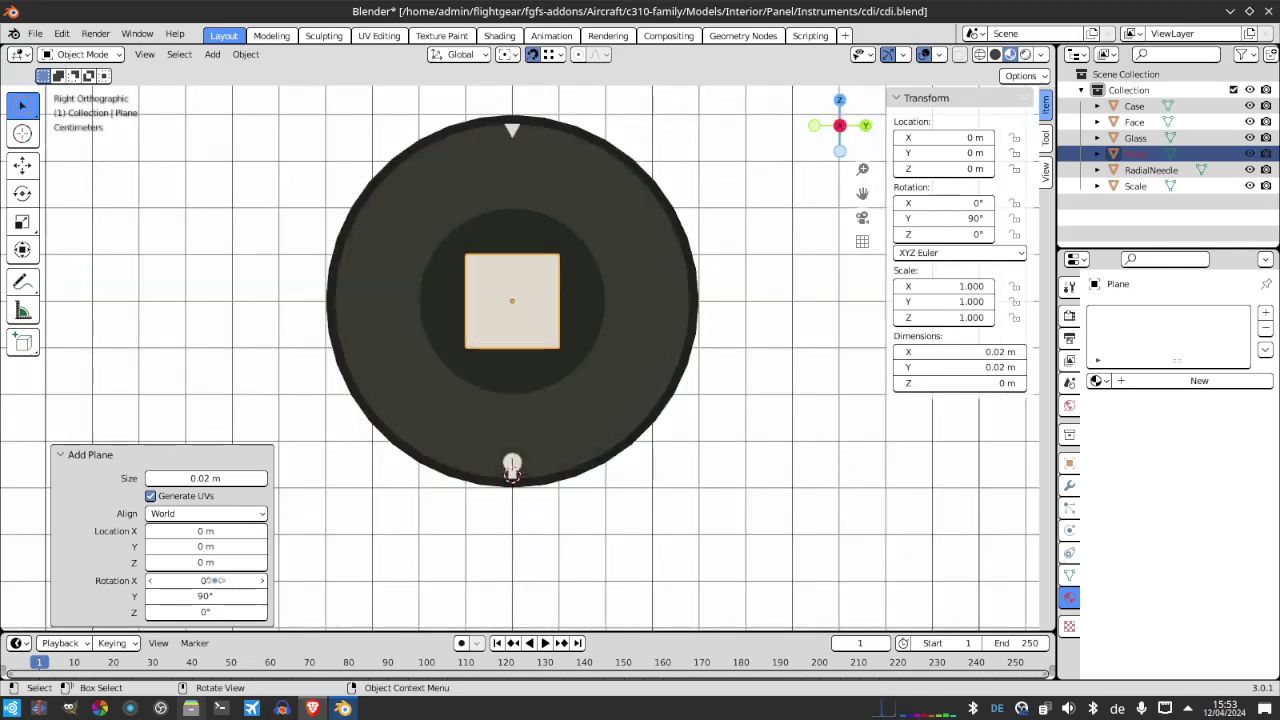
{"action": "left_click", "coordinate": [245, 474]}
{"action": "type", "text": "0."}
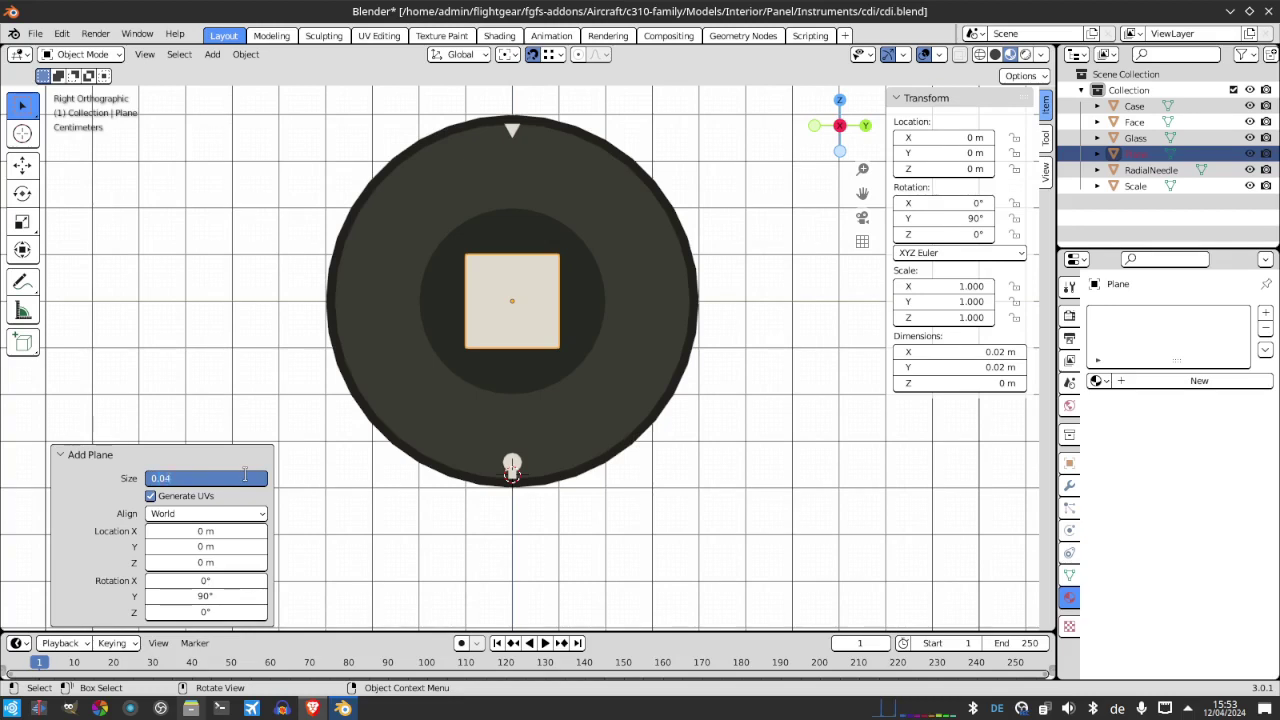
{"action": "key", "text": "Return"}
Try sizes of 0.03 m and 0.038 m for the plane
{"action": "left_click", "coordinate": [245, 474]}
{"action": "type", "text": "0.0"}
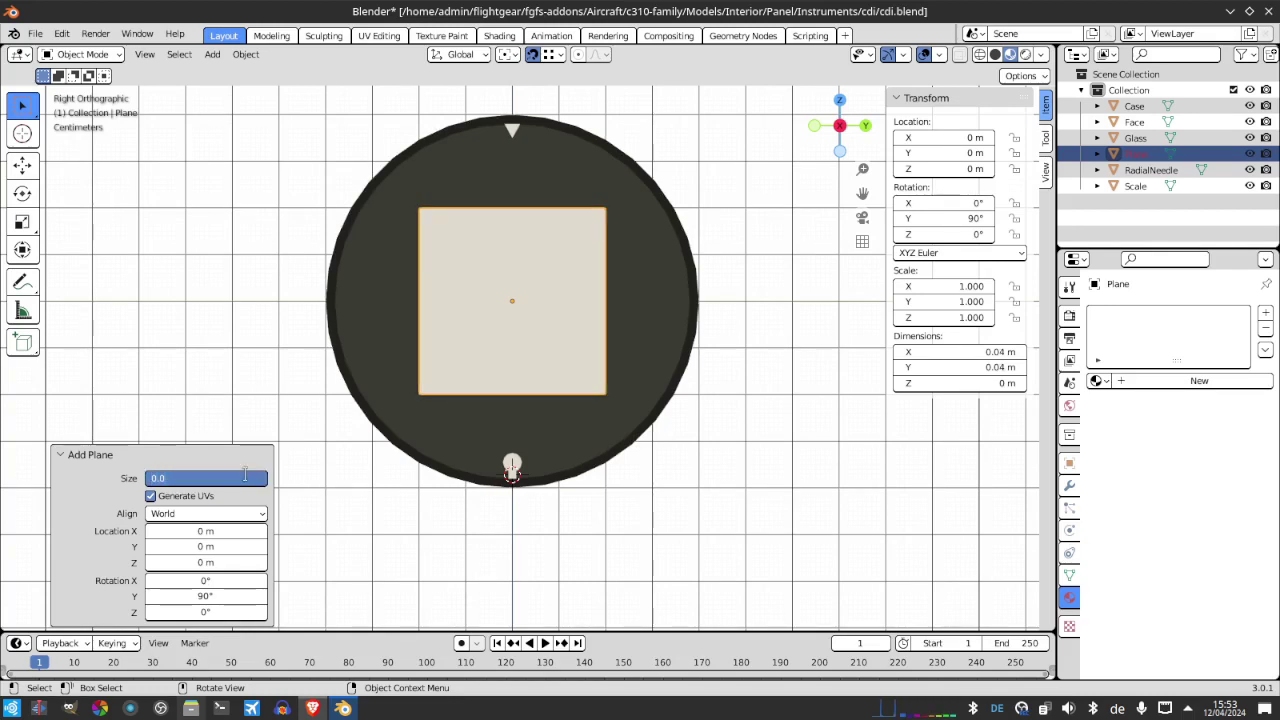
{"action": "type", "text": "3"}
{"action": "key", "text": "Return"}
{"action": "left_click", "coordinate": [245, 474]}
{"action": "type", "text": "0.03"}
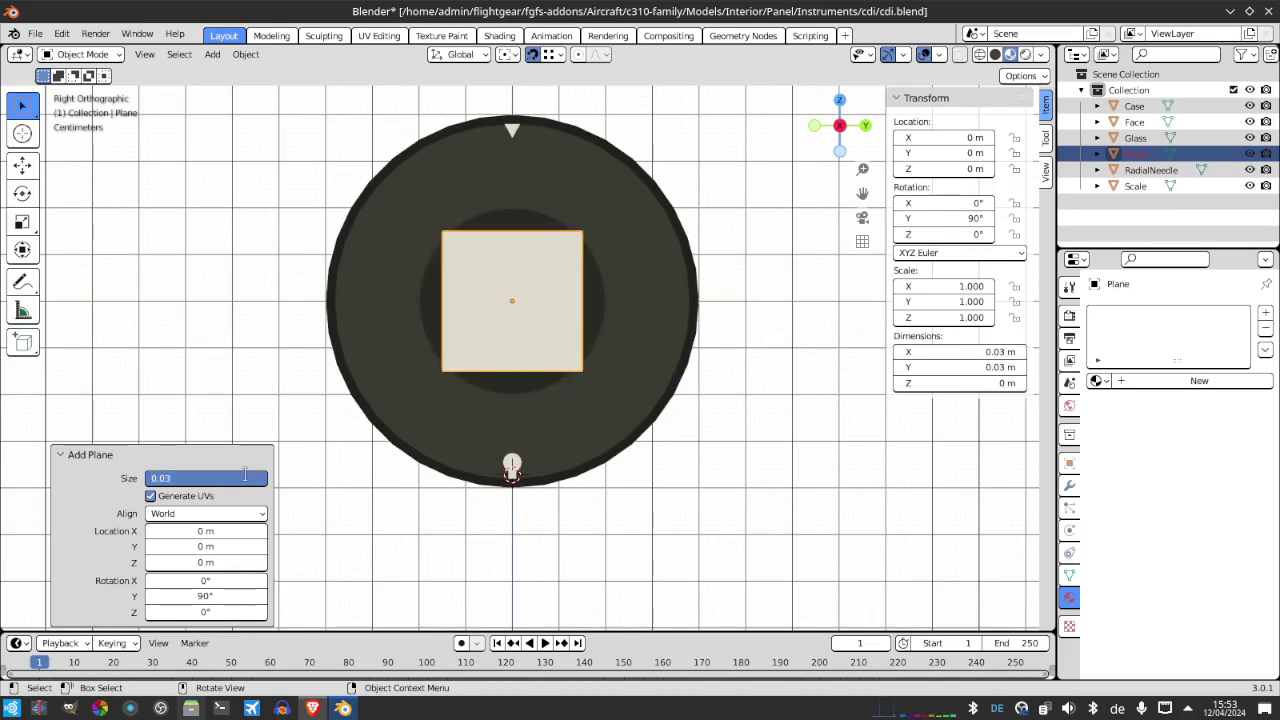
{"action": "type", "text": "8"}
{"action": "key", "text": "Return"}
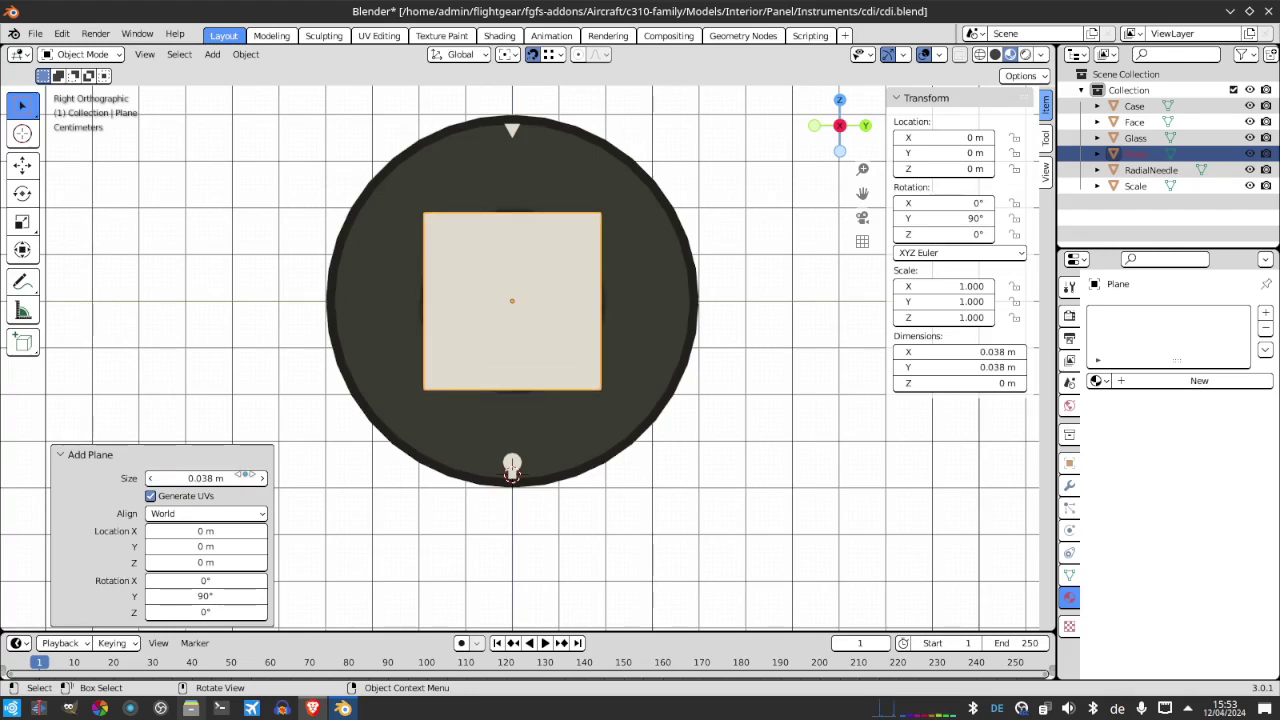
Compare with the reference photo in the browser, and set the Blender plane's size to 0.04 m and Y location to -0.002 m
{"action": "left_click", "coordinate": [343, 708]}
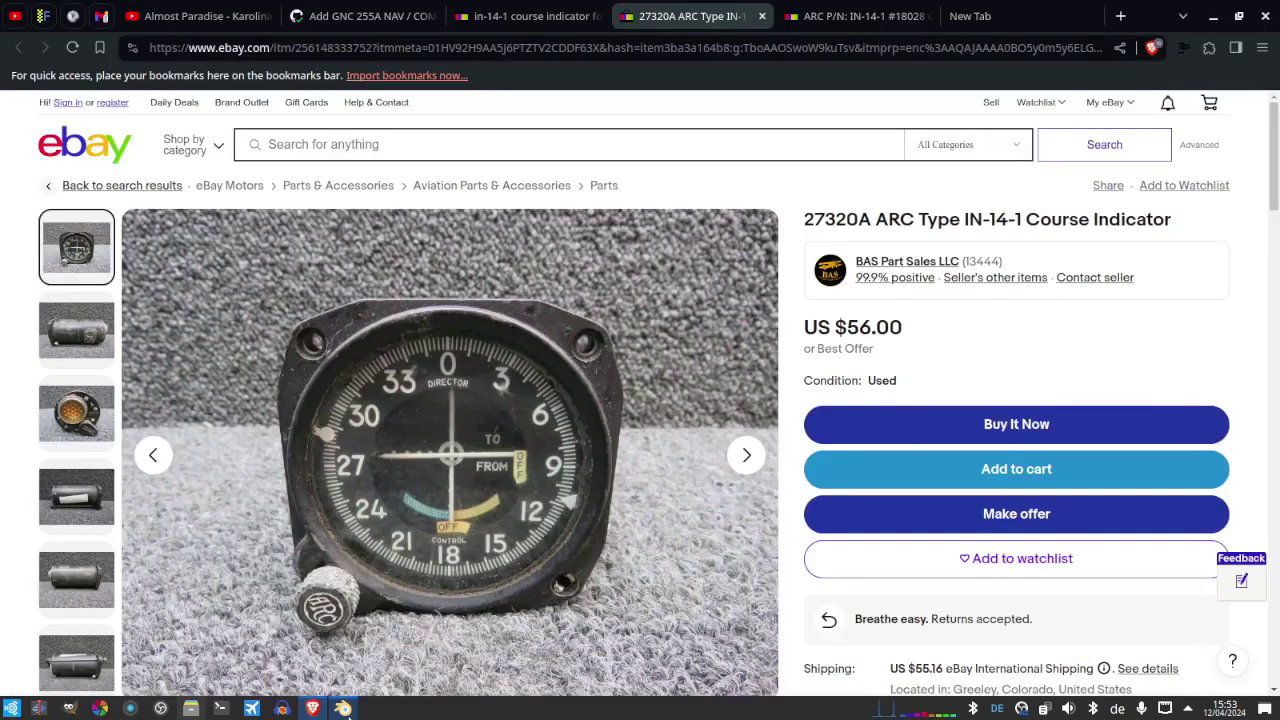
{"action": "left_click", "coordinate": [343, 708]}
{"action": "left_click", "coordinate": [199, 476]}
{"action": "type", "text": "0.0"}
{"action": "key", "text": "Return"}
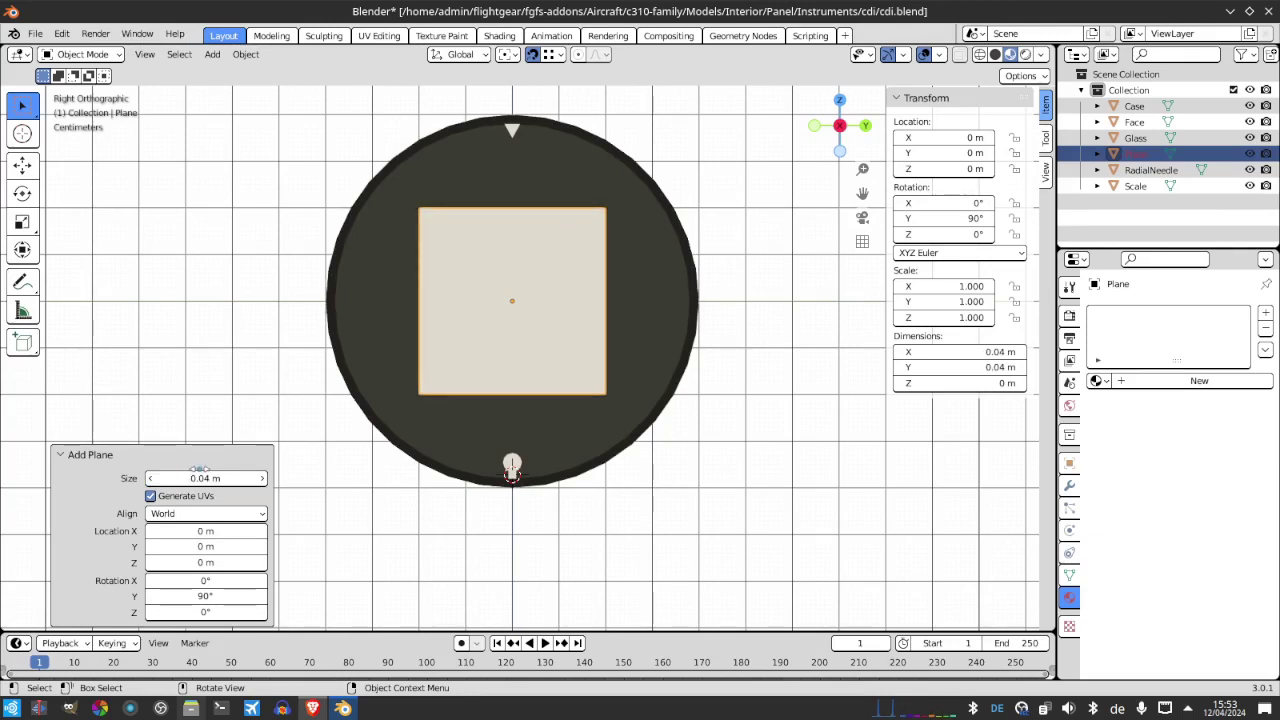
{"action": "left_click", "coordinate": [199, 546]}
{"action": "type", "text": "-0.0"}
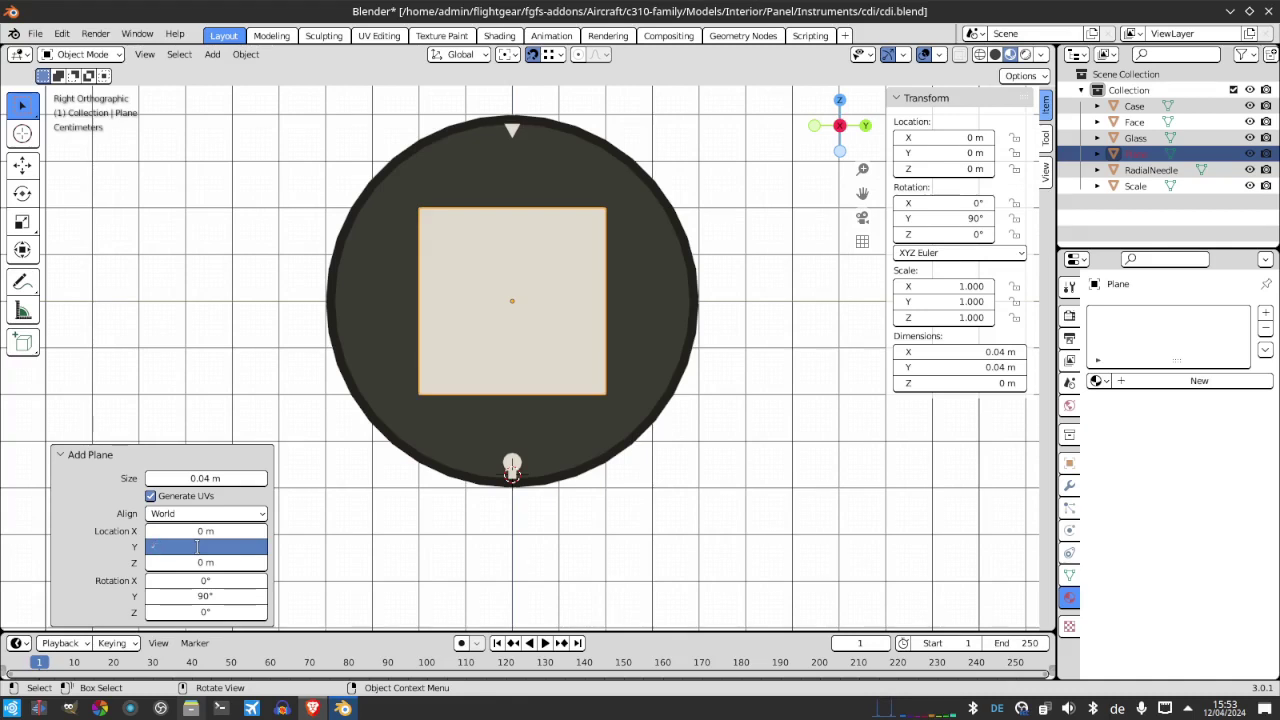
{"action": "key", "text": "Return"}
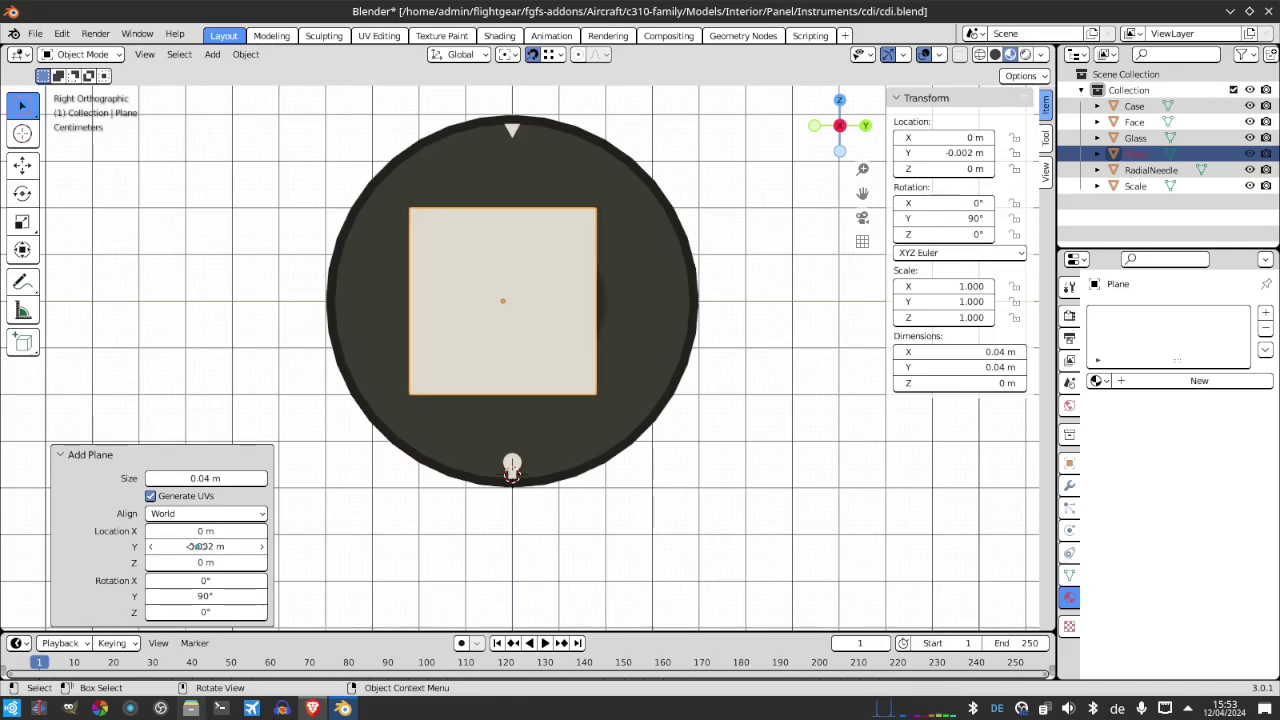
{"action": "left_click", "coordinate": [343, 708]}
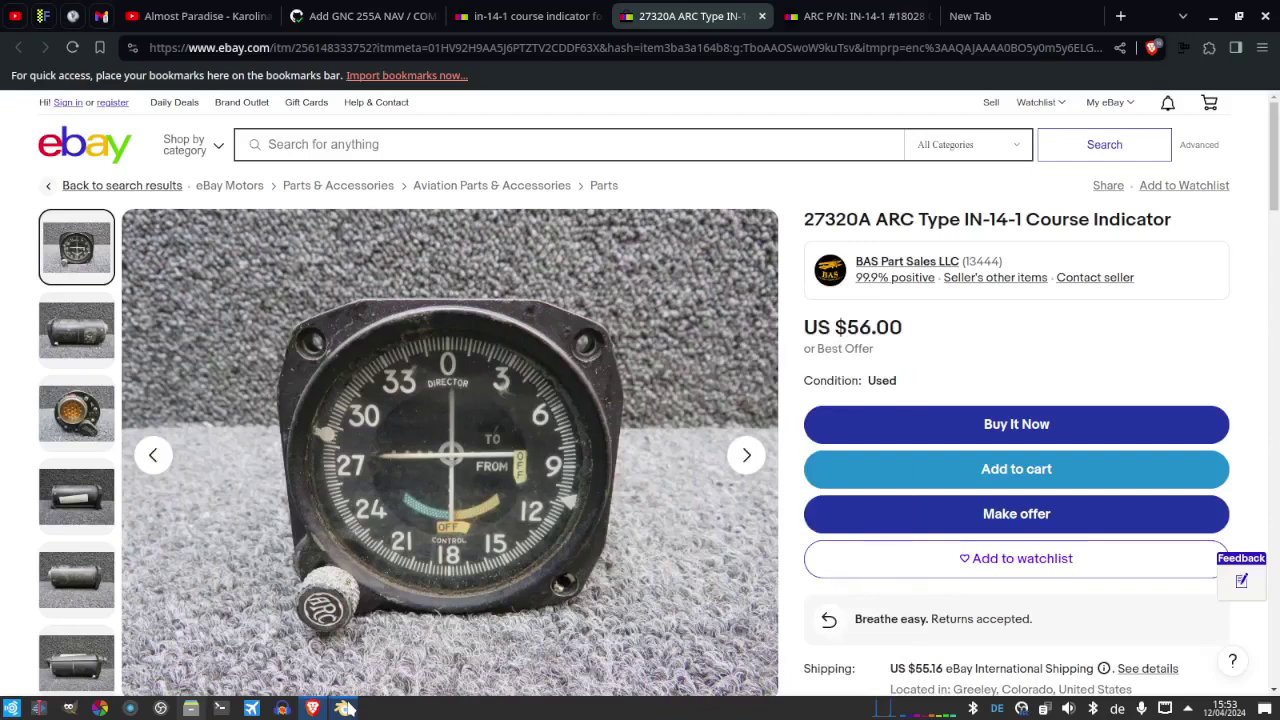
{"action": "left_click", "coordinate": [343, 708]}
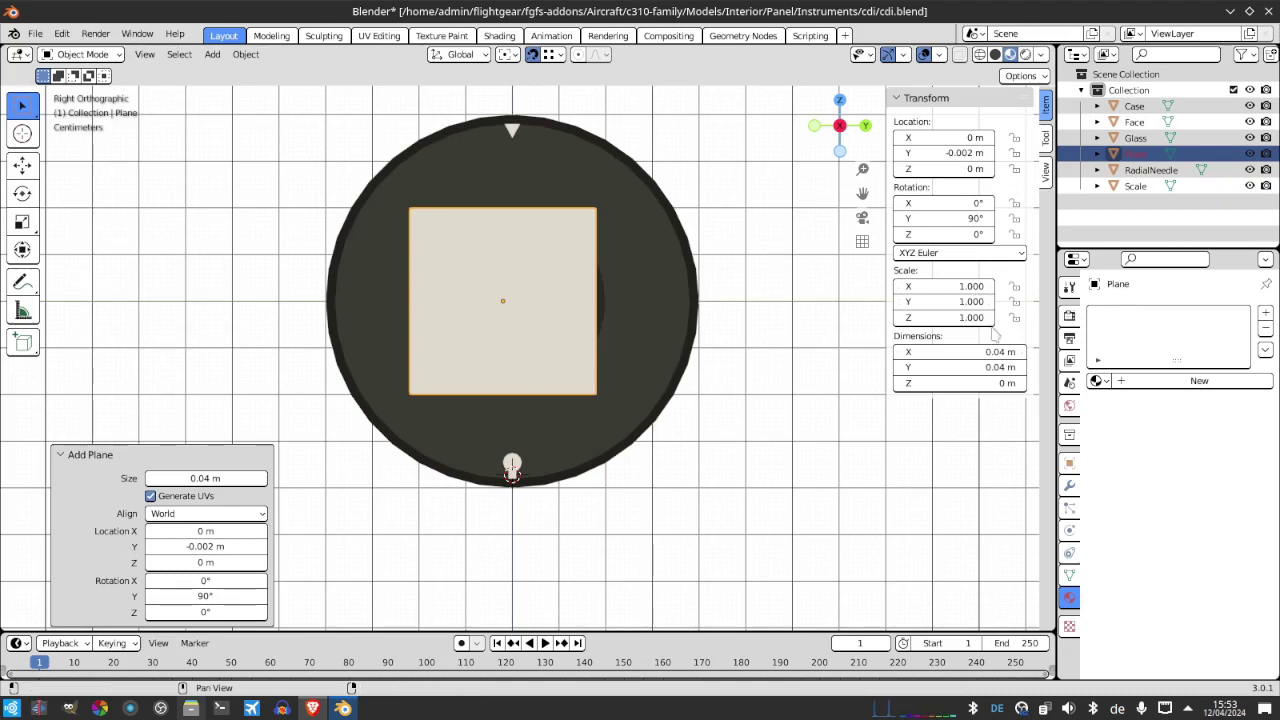
Apply the plane's rotation, and flatten it into a horizontal bar with a Z scale of 0.040
{"action": "key", "text": "alt+a"}
{"action": "key", "text": "ctrl+z"}
{"action": "key", "text": "ctrl+a"}
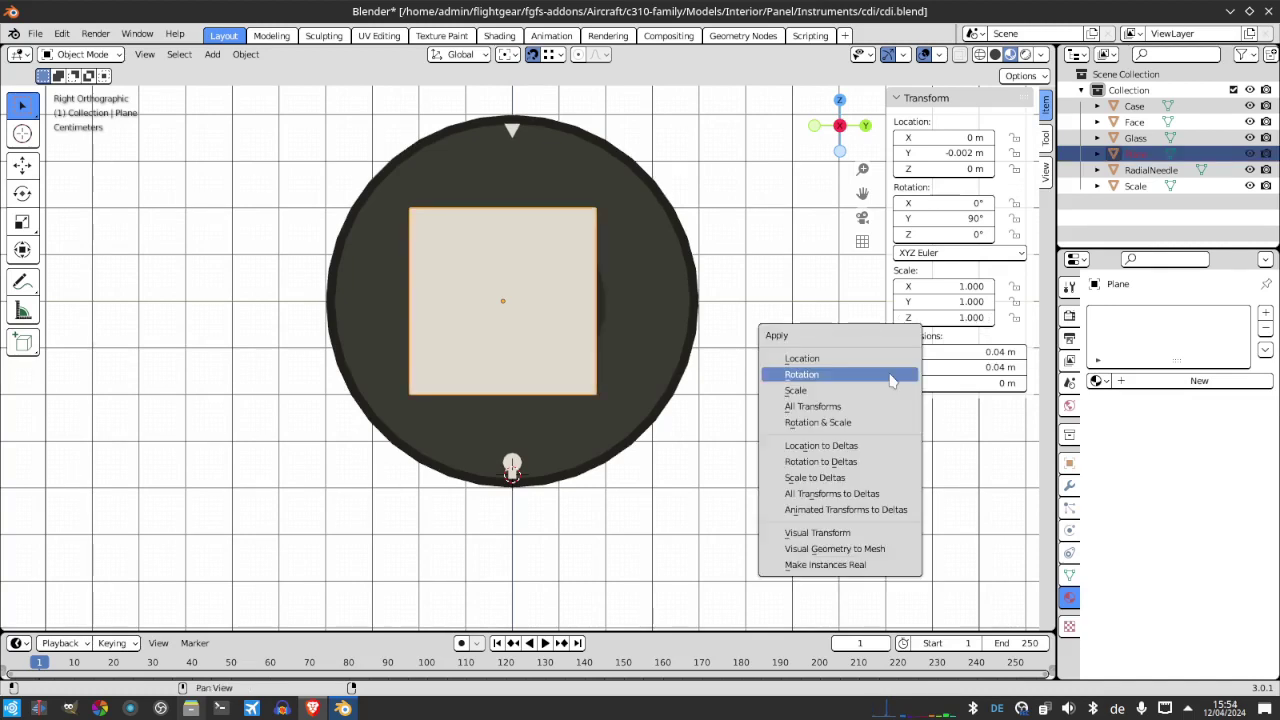
{"action": "left_click", "coordinate": [890, 377]}
{"action": "left_click_drag", "start_coordinate": [954, 313], "coordinate": [872, 313]}
{"action": "left_click", "coordinate": [960, 314]}
{"action": "key", "text": "Return"}
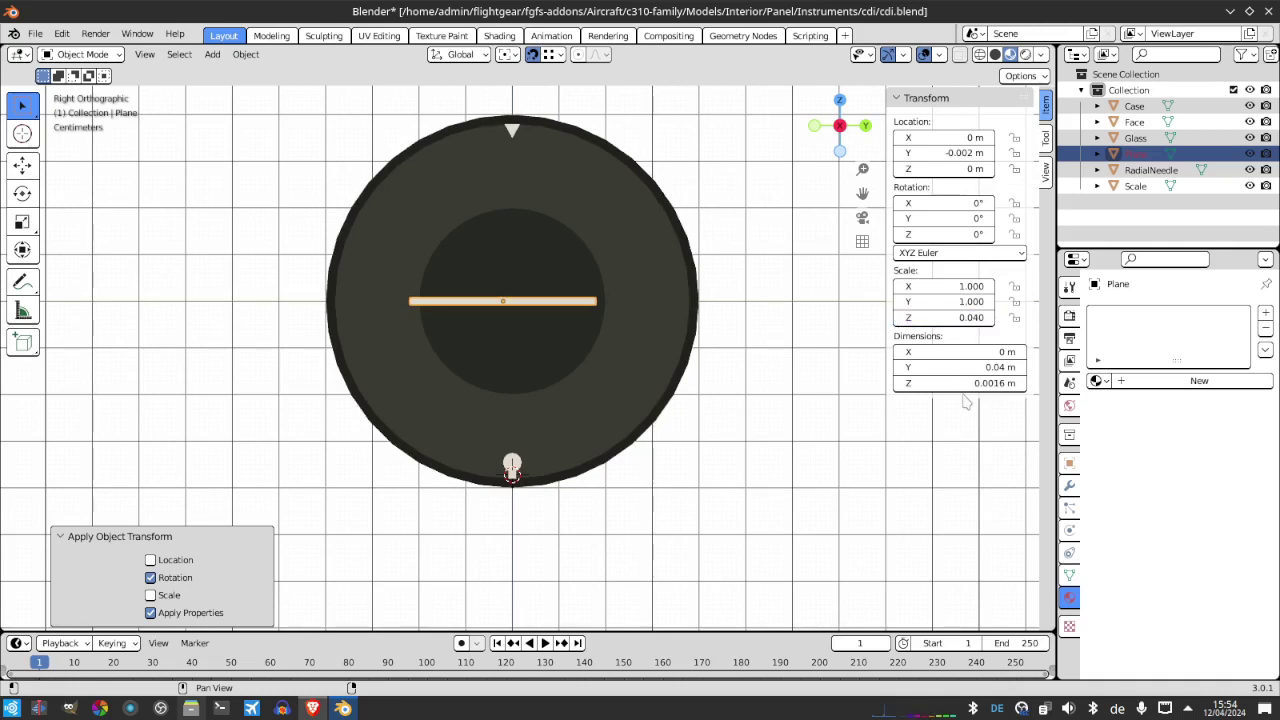
Set the bar's Z dimension to 0.002 m, and compare it with the reference photo
{"action": "left_click", "coordinate": [965, 383]}
{"action": "type", "text": "0.002"}
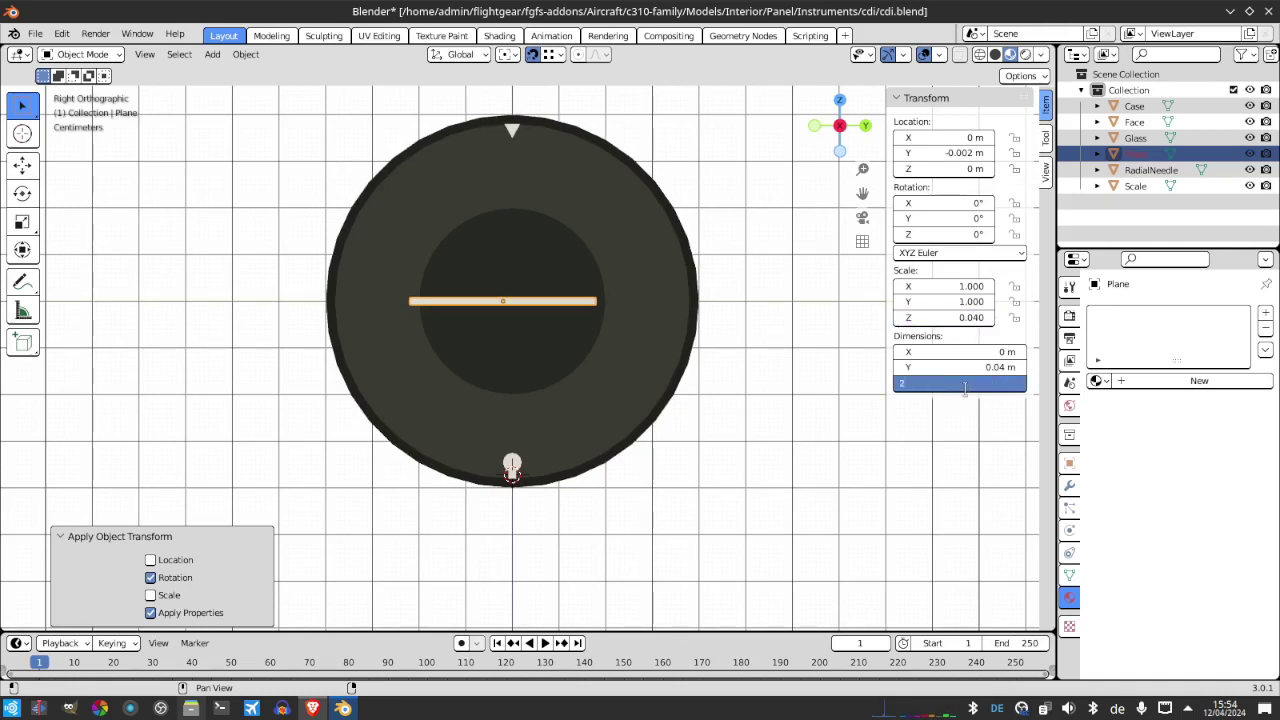
{"action": "key", "text": "Return"}
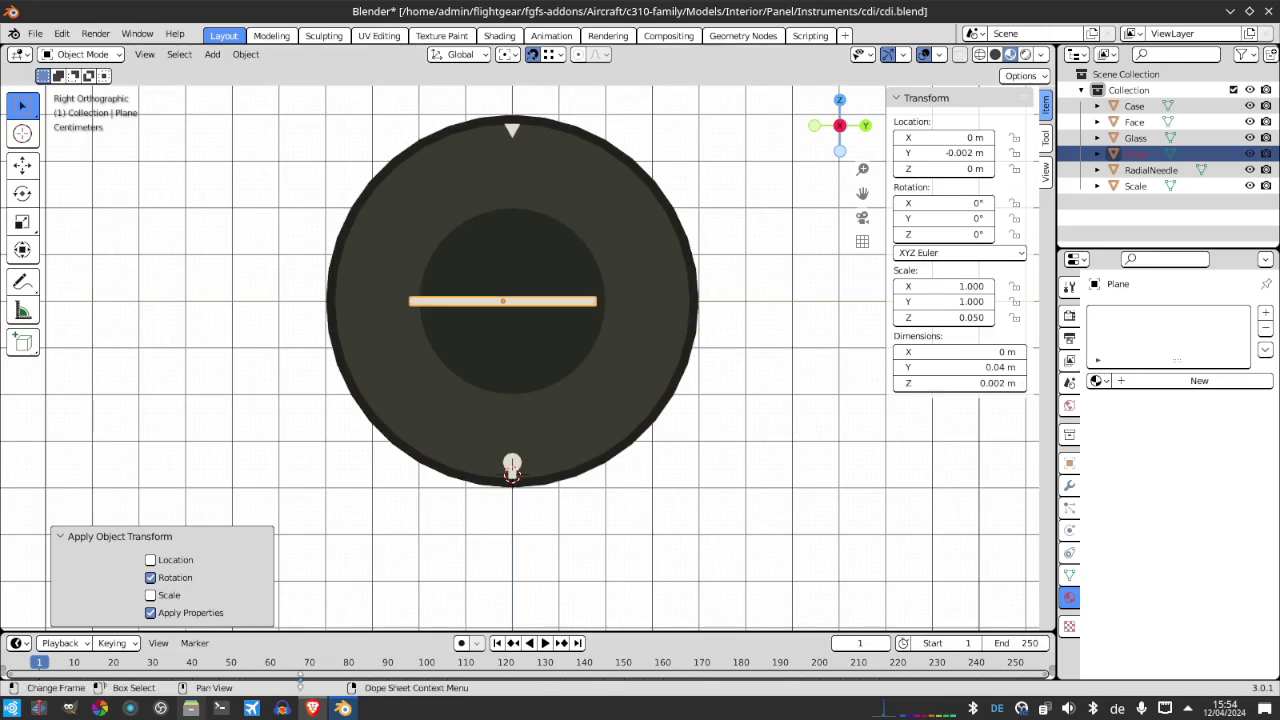
{"action": "left_click", "coordinate": [344, 708]}
{"action": "left_click", "coordinate": [344, 708]}
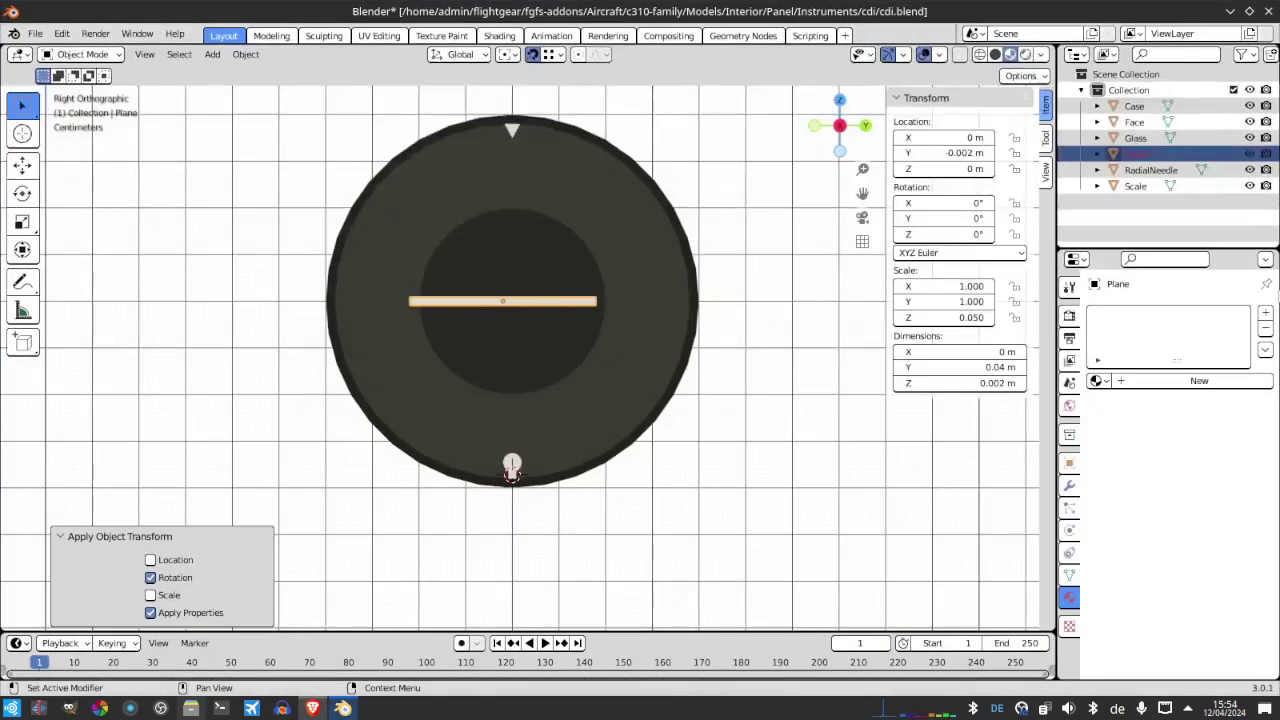
Set the bar's Z dimension to 0.0015 m, and save the file
{"action": "left_click", "coordinate": [976, 381]}
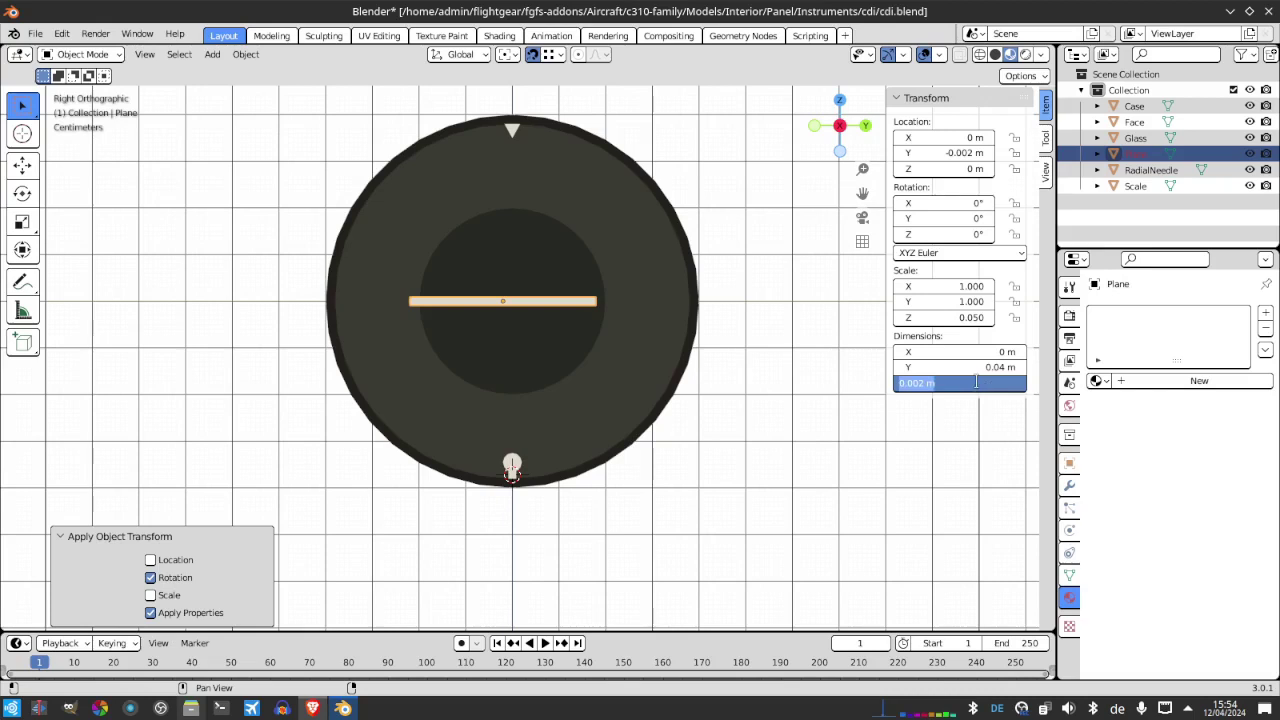
{"action": "type", "text": "15"}
{"action": "key", "text": "Return"}
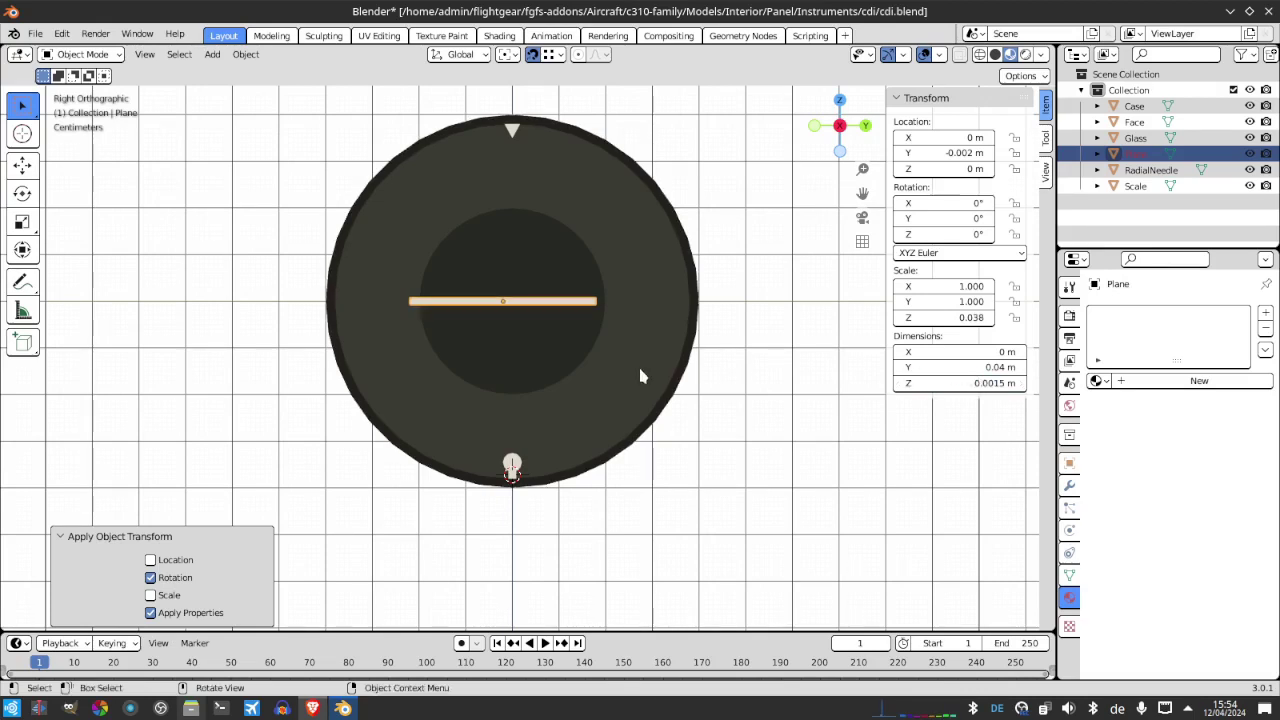
{"action": "key", "text": "ctrl+s"}
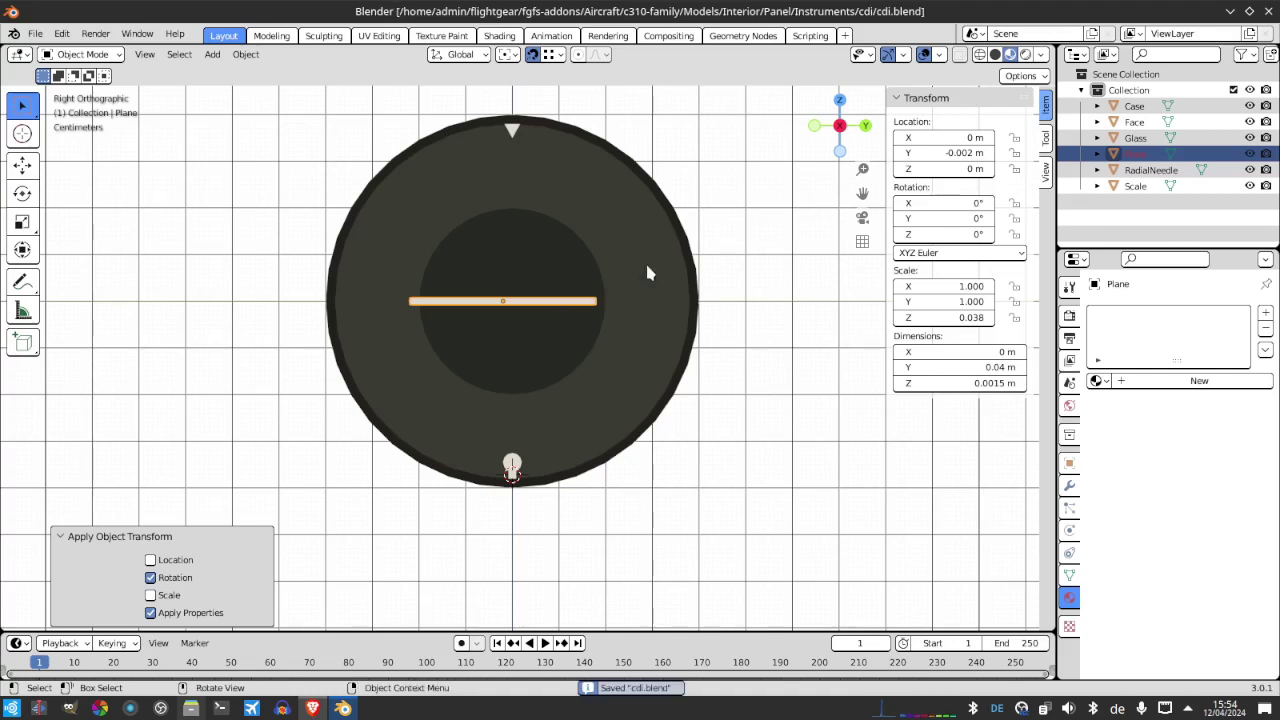
Move the horizontal bar back into the case by setting its X location to -0.012 m
{"action": "left_click_drag", "start_coordinate": [840, 126], "coordinate": [815, 135]}
{"action": "mouse_move", "coordinate": [516, 452]}
{"action": "middle_mouse_down"}
{"action": "mouse_move", "coordinate": [470, 460]}
{"action": "mouse_move", "coordinate": [505, 466]}
{"action": "middle_mouse_up"}
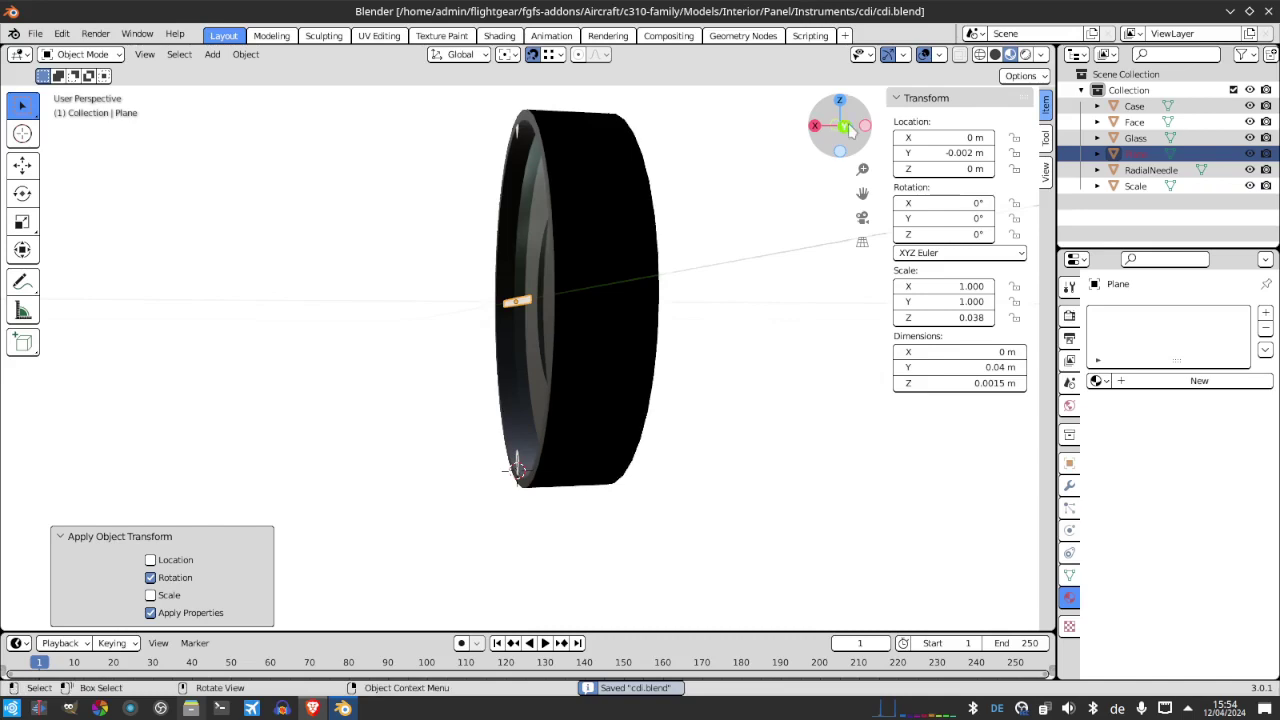
{"action": "left_click_drag", "start_coordinate": [960, 137], "coordinate": [945, 137]}
{"action": "left_click", "coordinate": [971, 135]}
{"action": "left_click", "coordinate": [971, 135]}
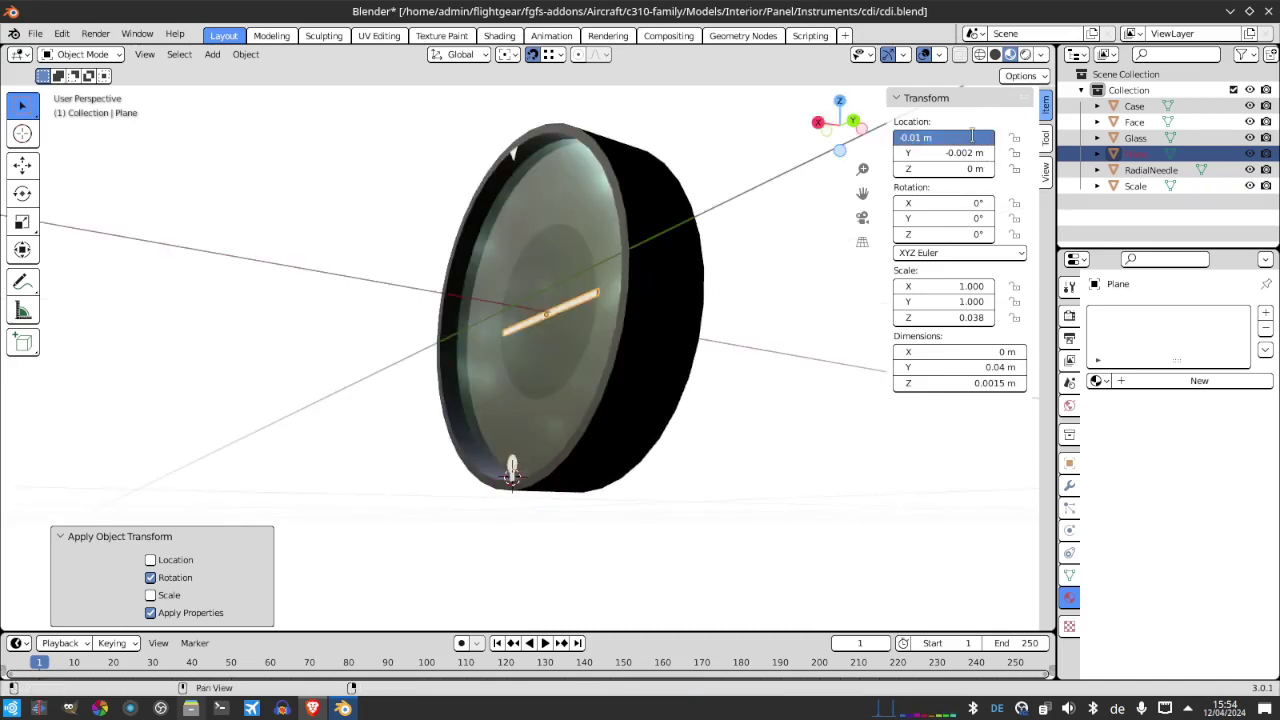
{"action": "key", "text": "Return"}
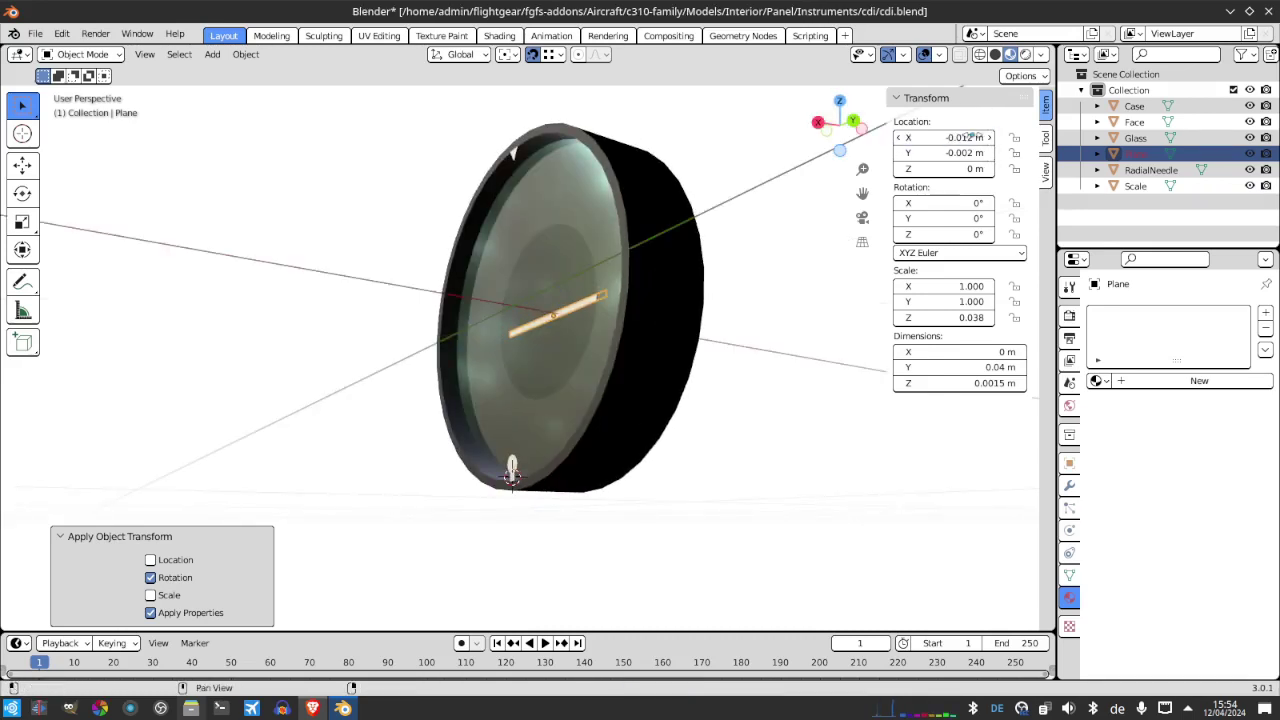
Try an X location of -0.015 m for the horizontal bar, and return it to -0.012 m
{"action": "left_click", "coordinate": [971, 136]}
{"action": "left_click", "coordinate": [971, 135]}
{"action": "key", "text": "BackSpace"}
{"action": "key", "text": "BackSpace"}
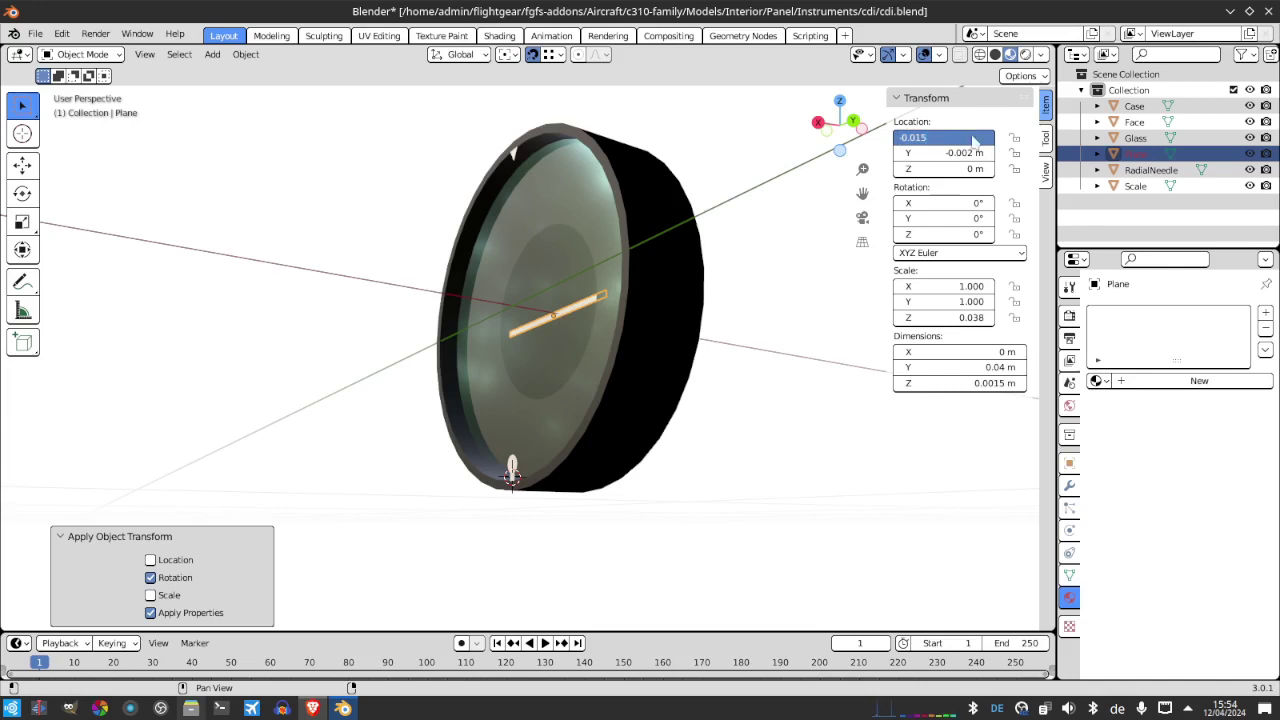
{"action": "type", "text": "5"}
{"action": "key", "text": "Return"}
{"action": "left_click", "coordinate": [971, 135]}
{"action": "key", "text": "Return"}
{"action": "left_click", "coordinate": [971, 135]}
{"action": "key", "text": "Return"}
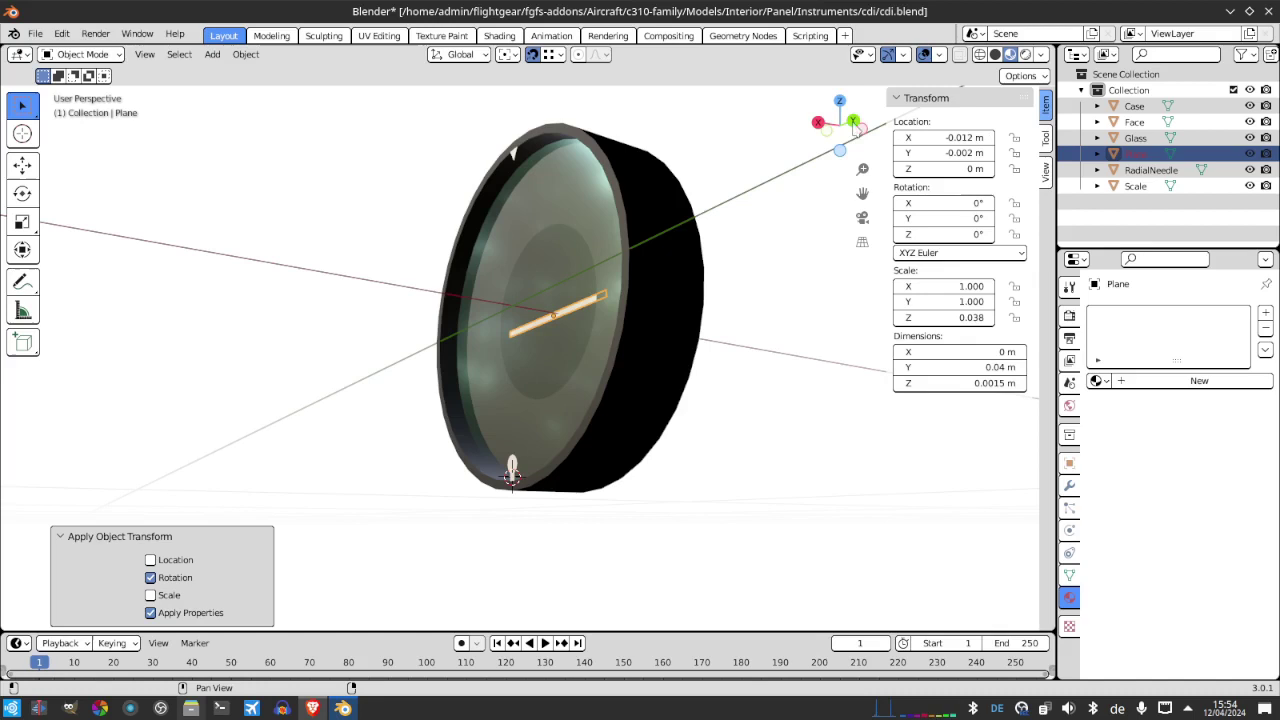
Duplicate the horizontal bar in place without moving the copy
{"action": "left_click_drag", "start_coordinate": [836, 122], "coordinate": [850, 124]}
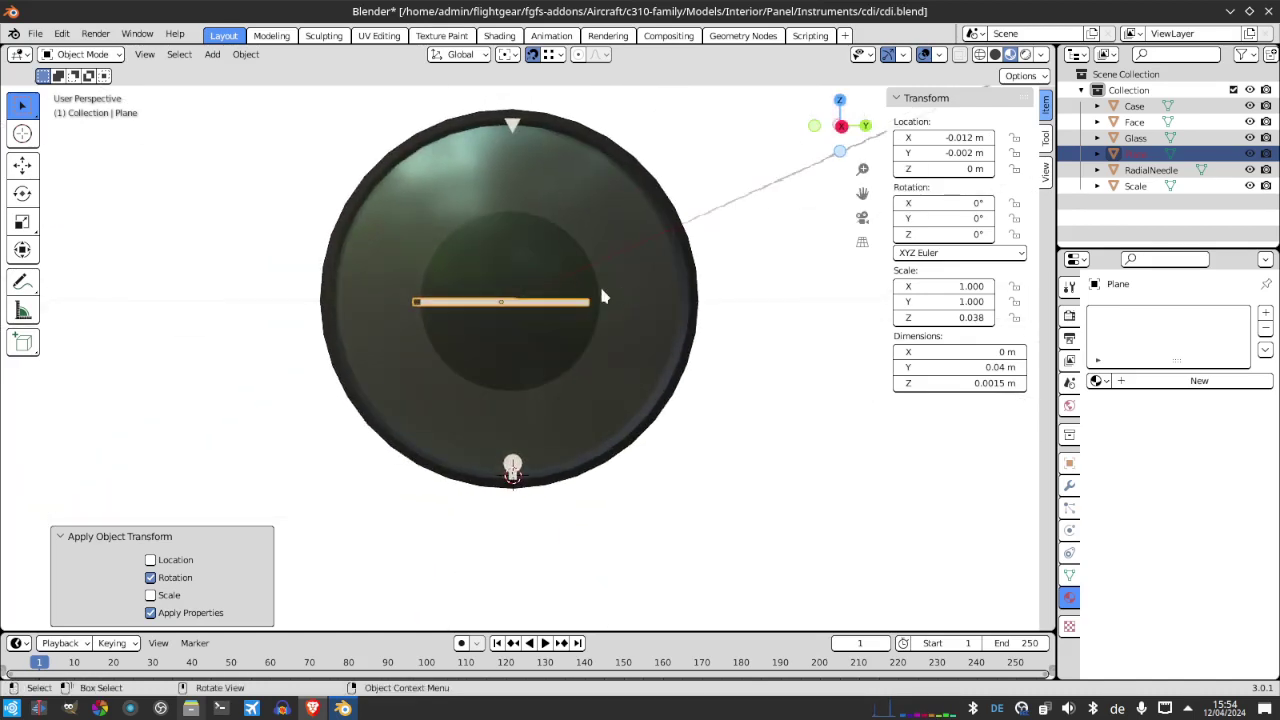
{"action": "key", "text": "shift+d"}
{"action": "right_click", "coordinate": [494, 312]}
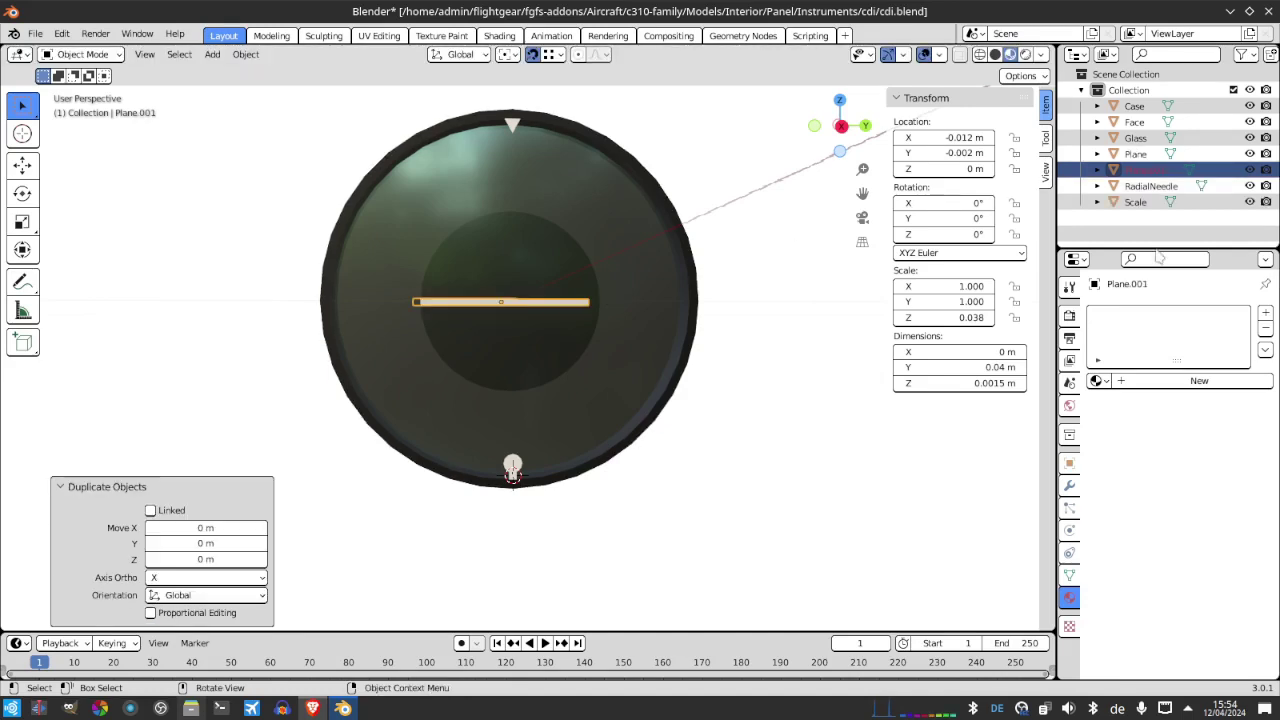
Try a Y rotation of 90° on the duplicated bar, and undo it
{"action": "left_click", "coordinate": [965, 220]}
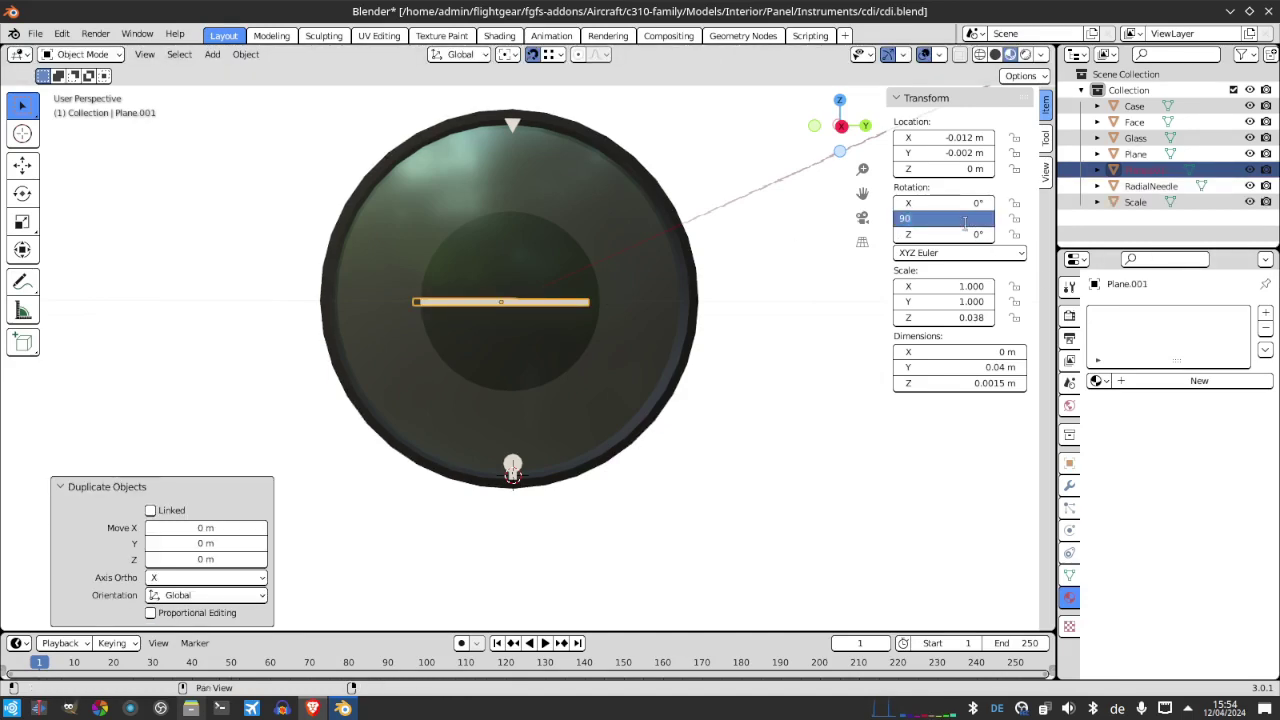
{"action": "type", "text": "90"}
{"action": "key", "text": "Return"}
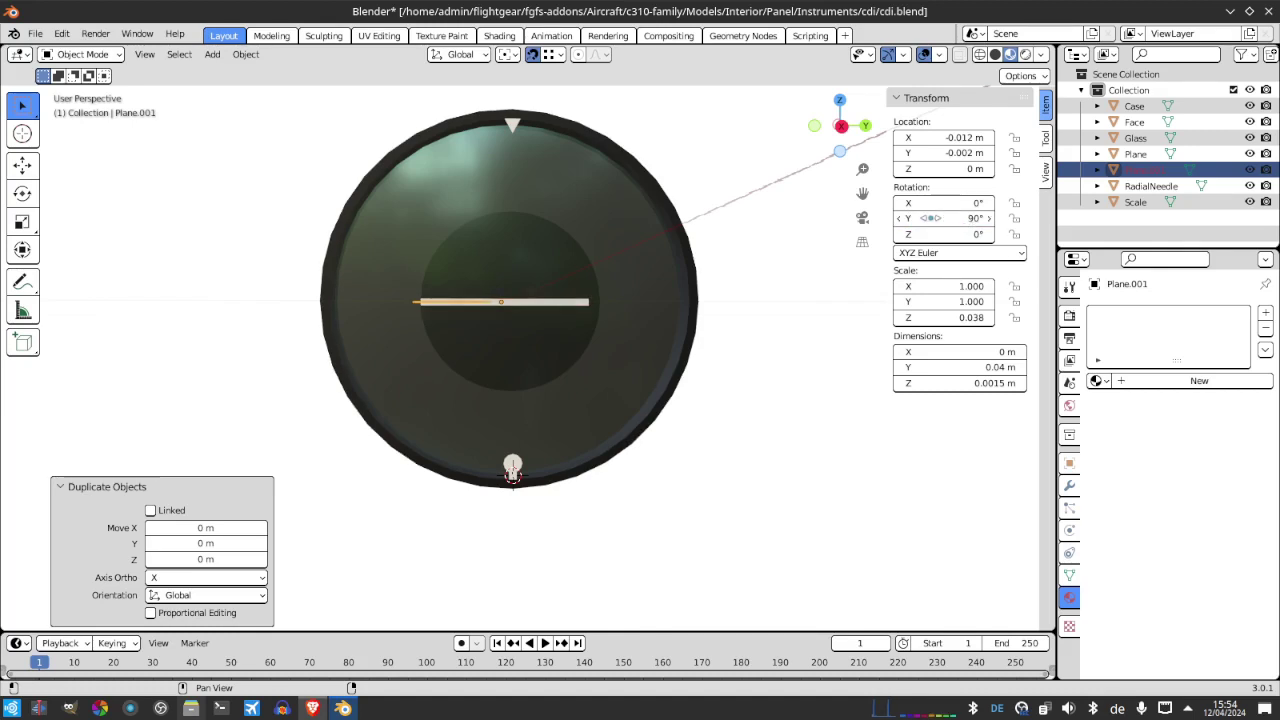
{"action": "key", "text": "ctrl+z"}
{"action": "left_click", "coordinate": [968, 233]}
{"action": "type", "text": "18"}
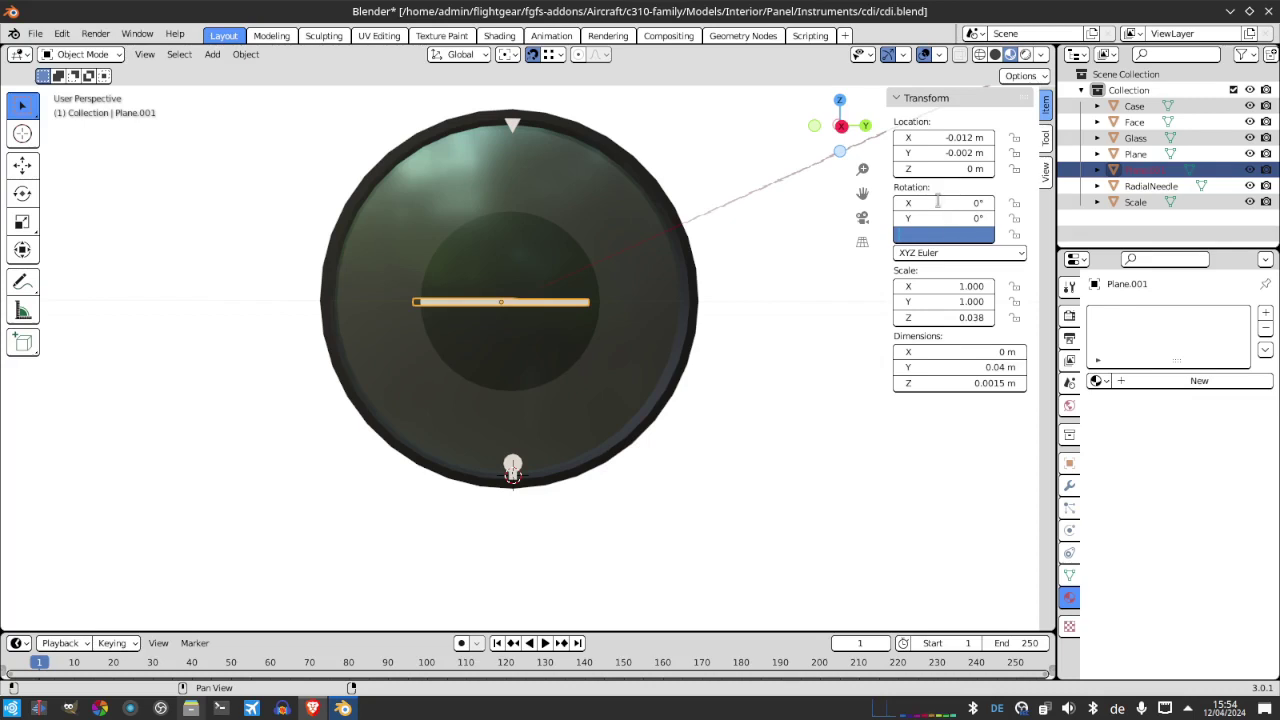
Set the duplicated bar's X rotation to 90° so it stands vertical across the dial, and edit its X location
{"action": "left_click", "coordinate": [937, 201]}
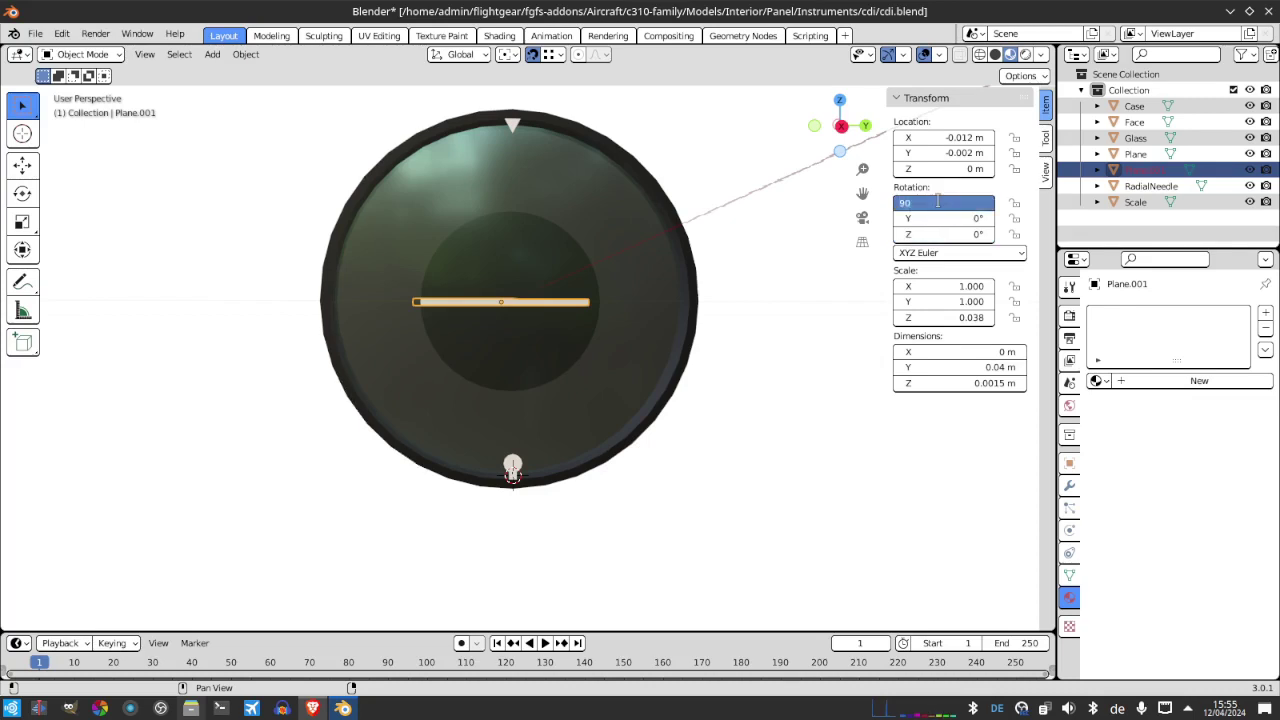
{"action": "type", "text": "90"}
{"action": "key", "text": "Return"}
{"action": "left_click_drag", "start_coordinate": [840, 128], "coordinate": [831, 128]}
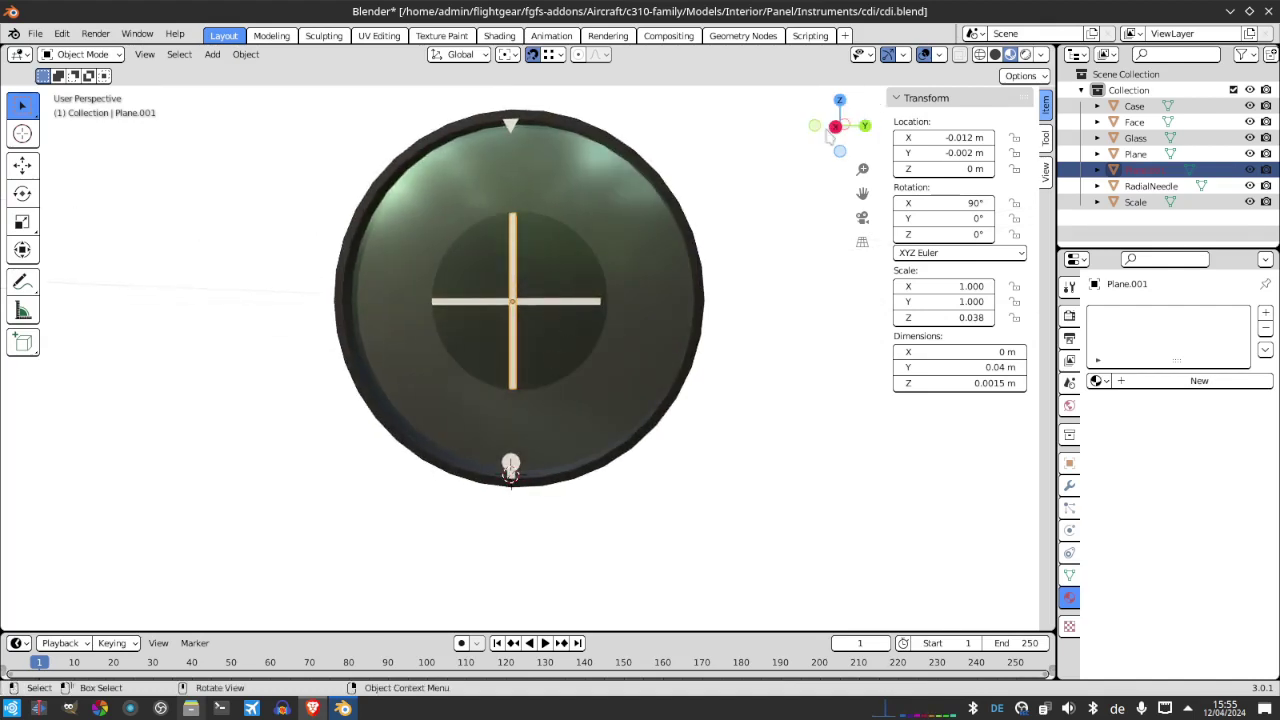
{"action": "left_click", "coordinate": [962, 138]}
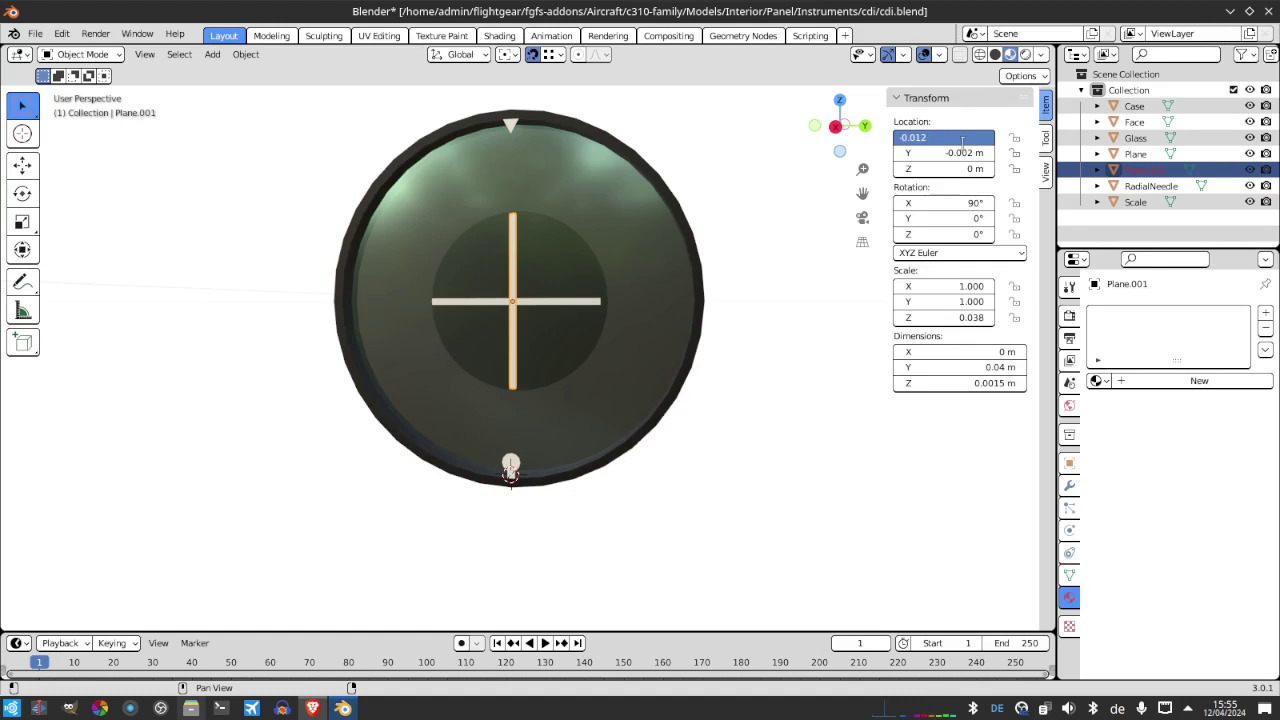
{"action": "key", "text": "Return"}
Inspect the two bars, and zoom in on the course indicator's reference photo in the browser
{"action": "left_click_drag", "start_coordinate": [838, 128], "coordinate": [842, 147]}
{"action": "left_click", "coordinate": [338, 709]}
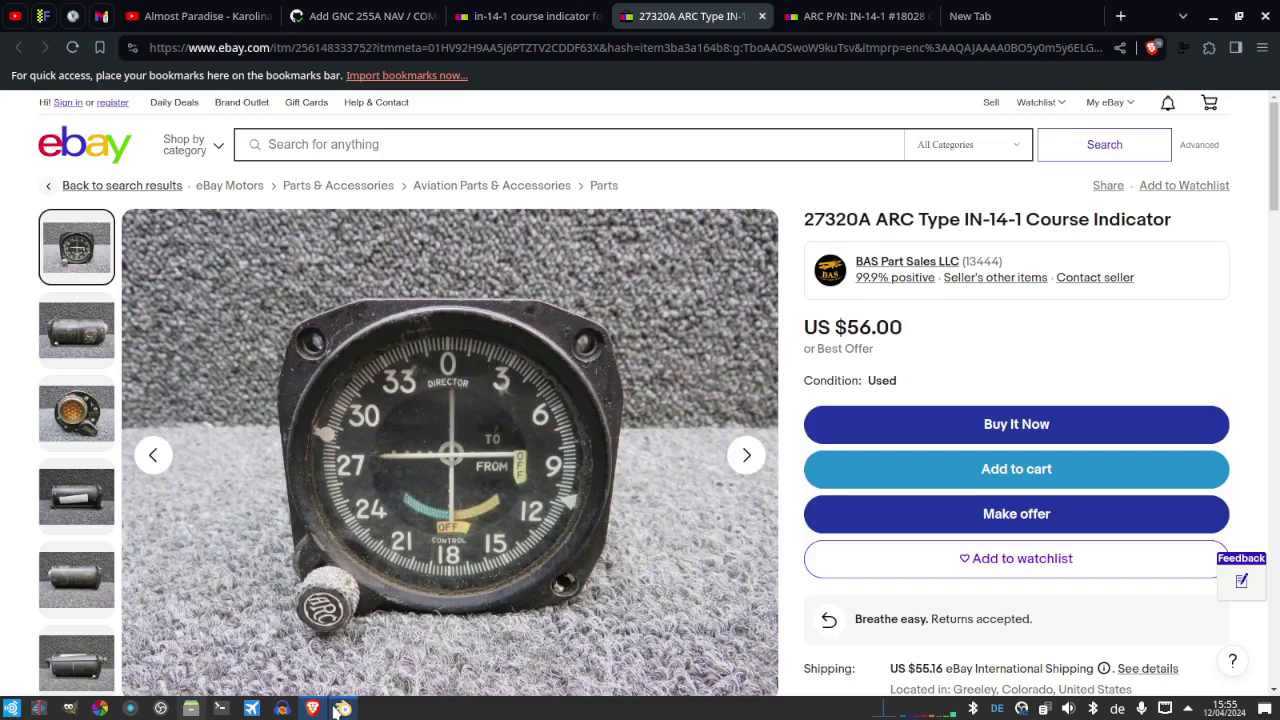
{"action": "left_click", "coordinate": [465, 452]}
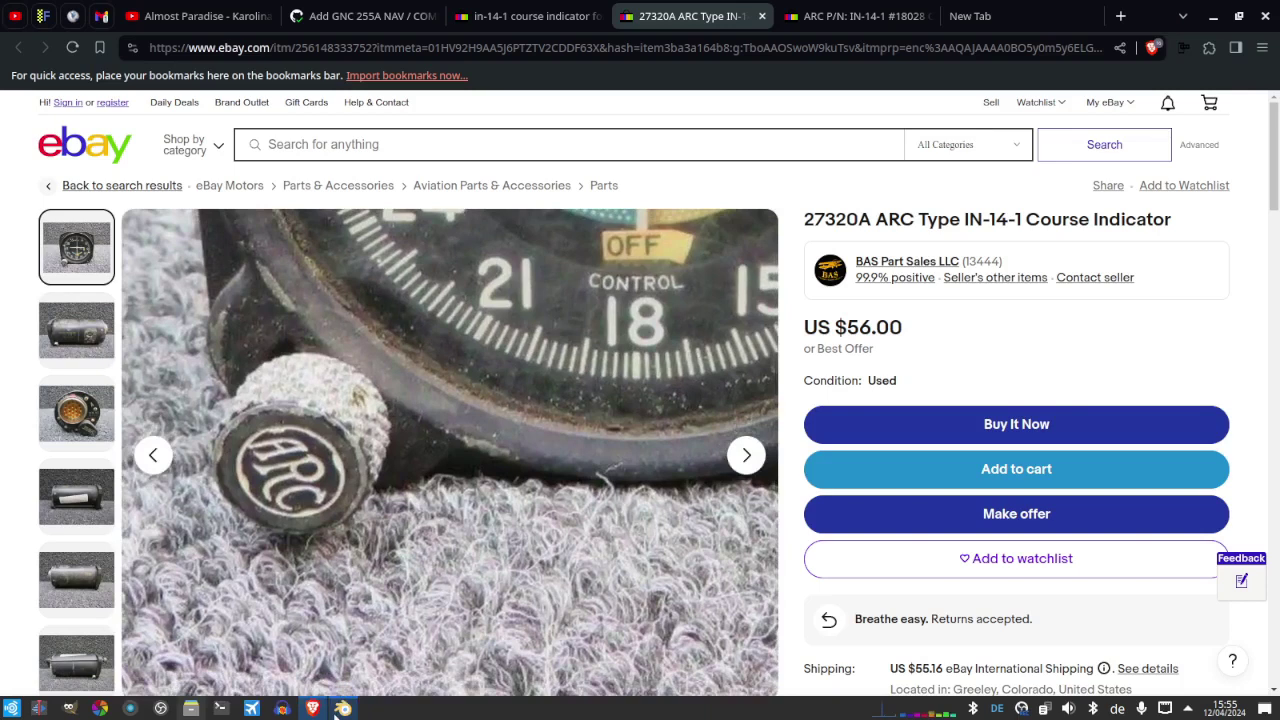
Switch back to Blender and set the vertical bar's X location to -0.012 m
{"action": "key", "text": "alt+Tab"}
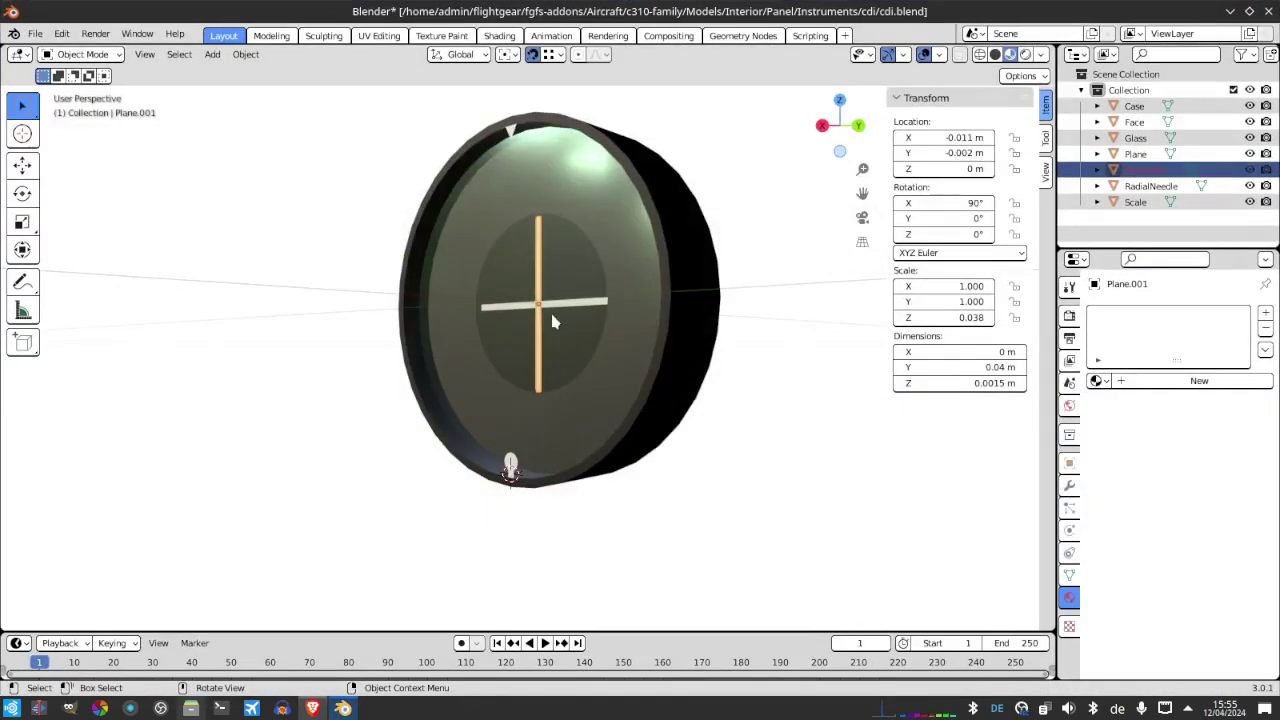
{"action": "left_click", "coordinate": [938, 135]}
{"action": "left_click", "coordinate": [938, 133]}
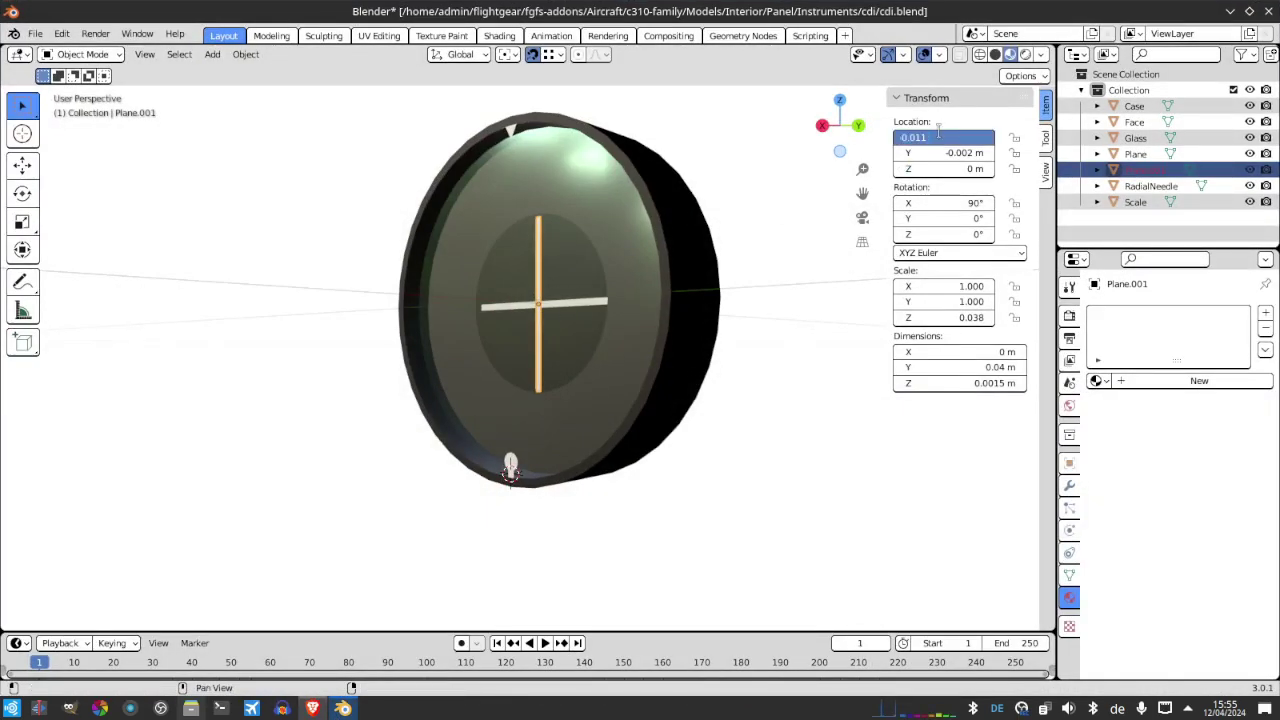
{"action": "key", "text": "Return"}
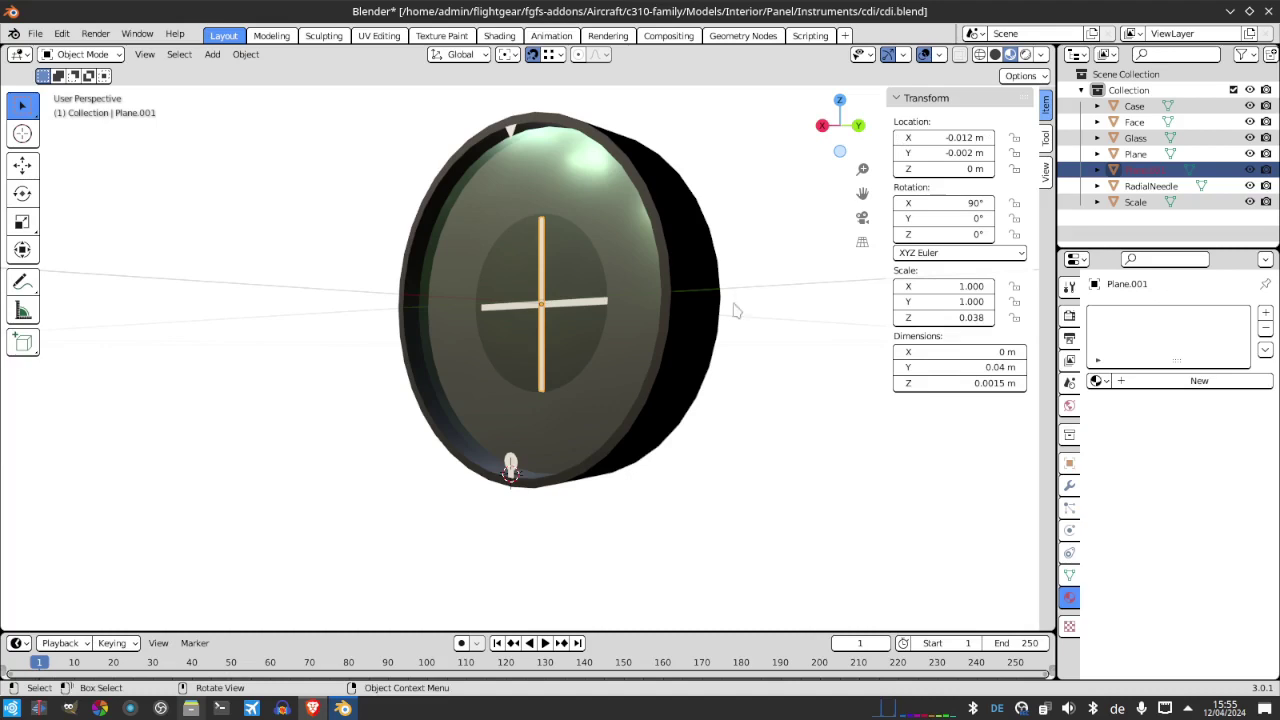
Set the horizontal bar's X location to -0.011 m and save the file
{"action": "left_click", "coordinate": [587, 310]}
{"action": "left_click", "coordinate": [587, 310]}
{"action": "left_click", "coordinate": [937, 138]}
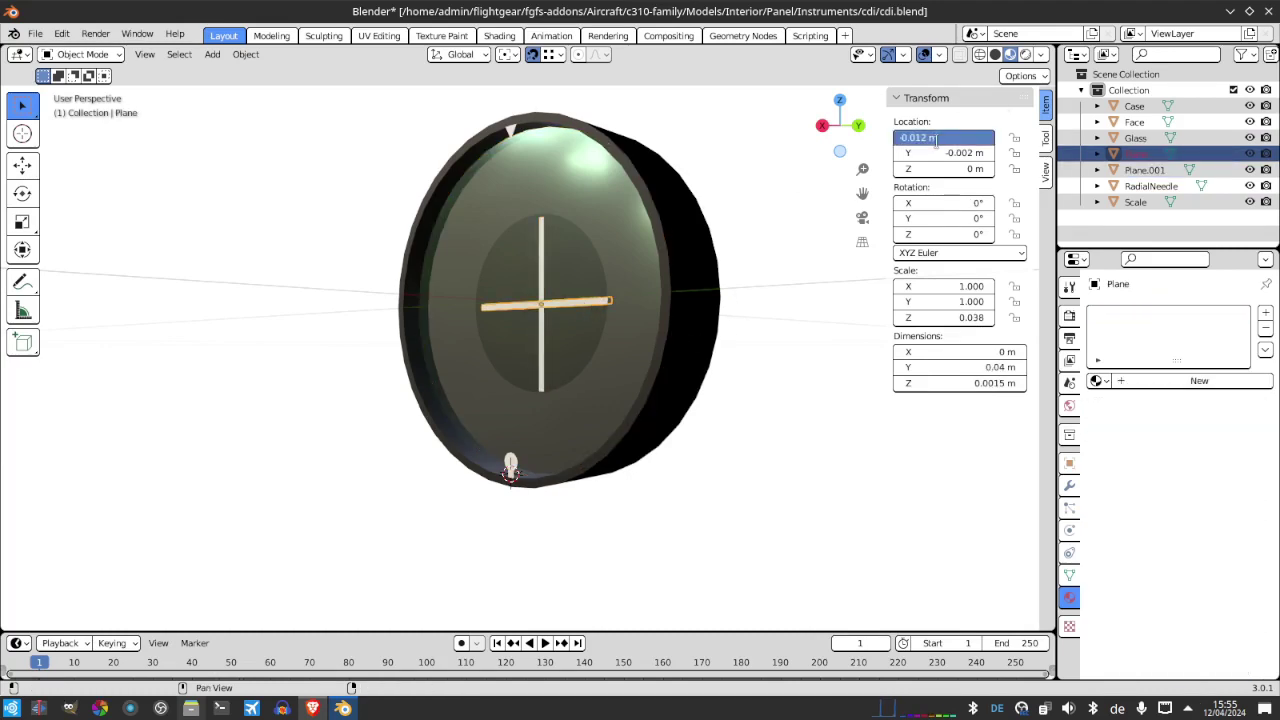
{"action": "type", "text": "-0.011"}
{"action": "key", "text": "Return"}
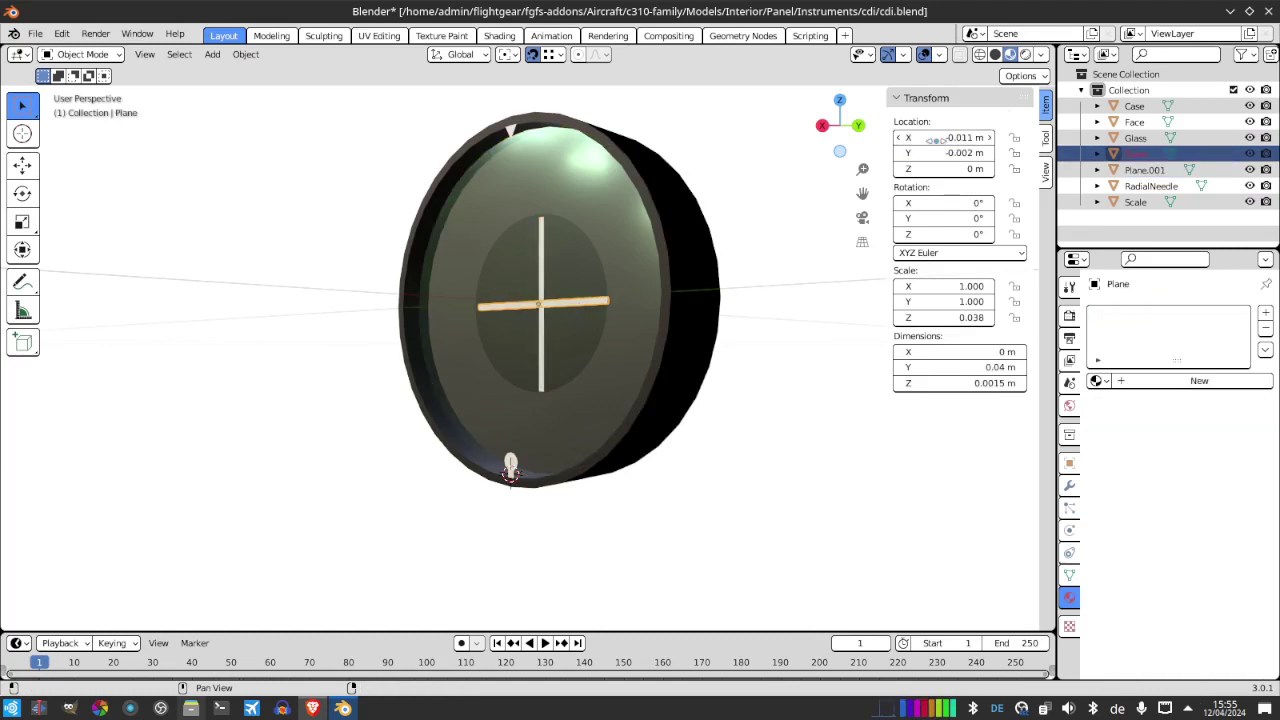
{"action": "key", "text": "ctrl+s"}
Select the two end vertices at the horizontal bar's left end and snap the 3D cursor to them
{"action": "key", "text": "Tab"}
{"action": "left_click", "coordinate": [488, 336]}
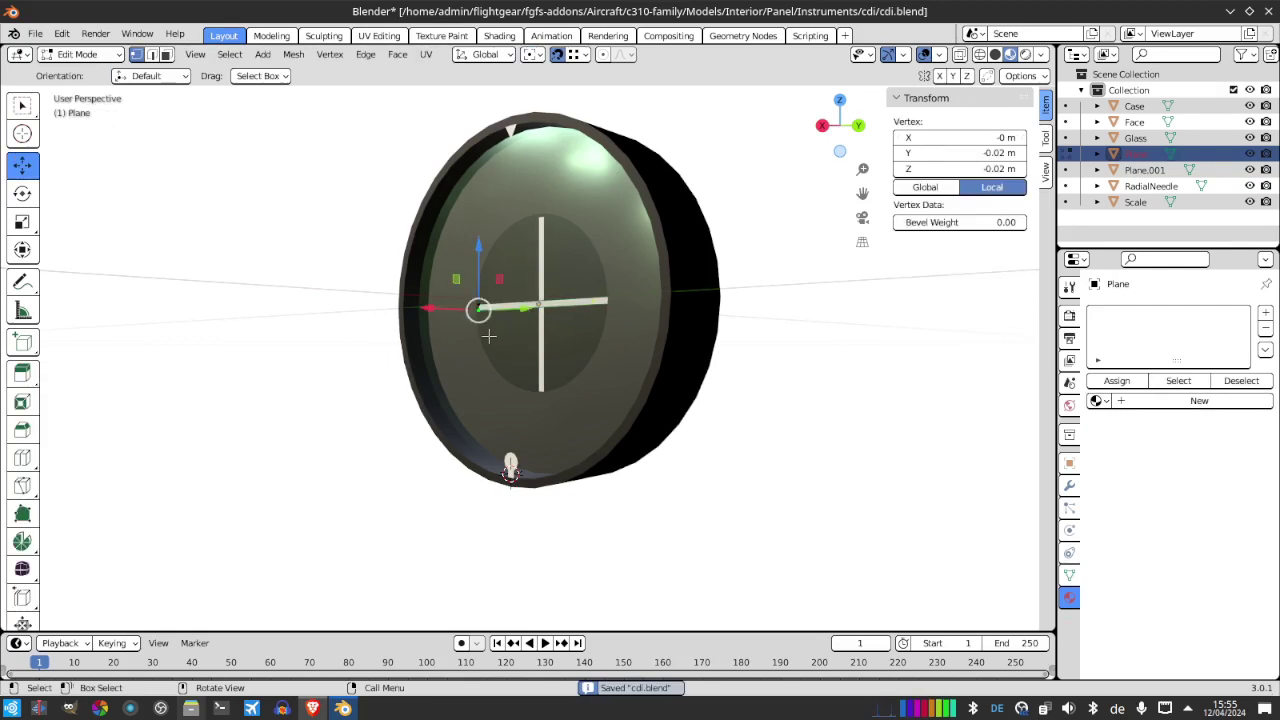
{"action": "left_click", "coordinate": [480, 306], "text": "shift"}
{"action": "left_click", "coordinate": [293, 54]}
{"action": "mouse_move", "coordinate": [340, 105]}
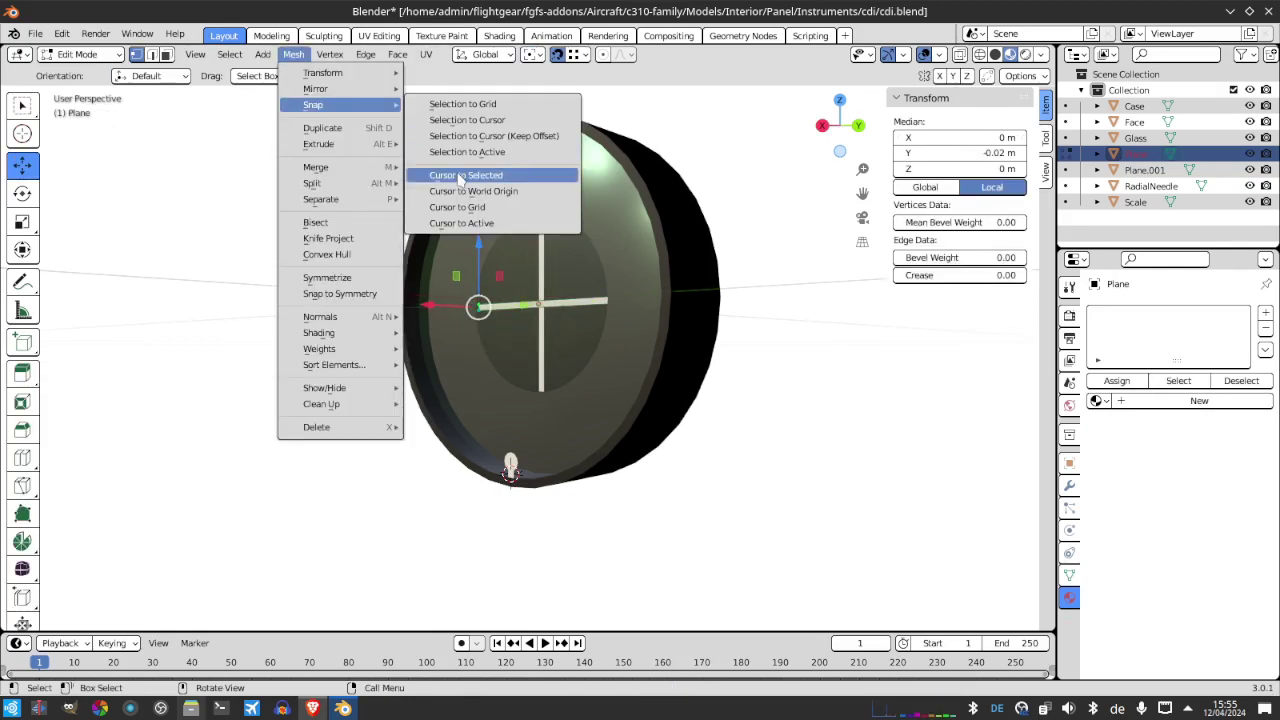
{"action": "left_click", "coordinate": [460, 176]}
Set the horizontal bar's origin to the 3D cursor in Object Mode
{"action": "key", "text": "Tab"}
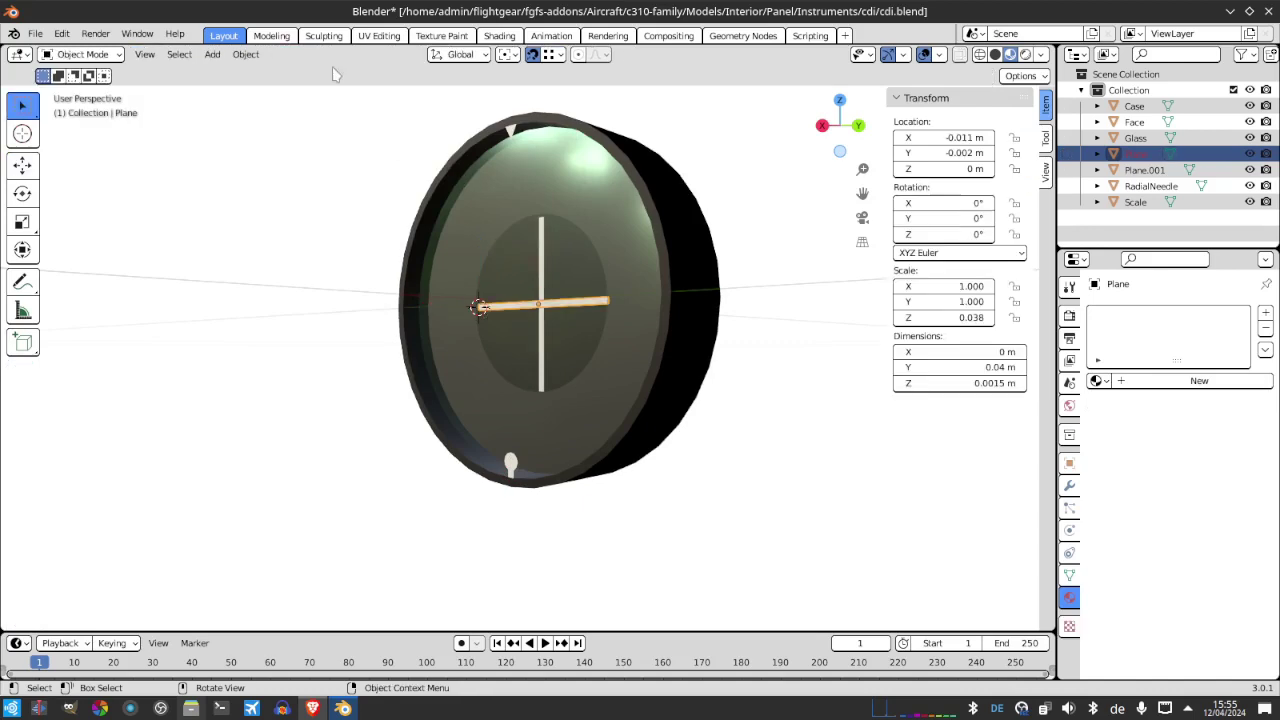
{"action": "left_click", "coordinate": [246, 54]}
{"action": "mouse_move", "coordinate": [279, 91]}
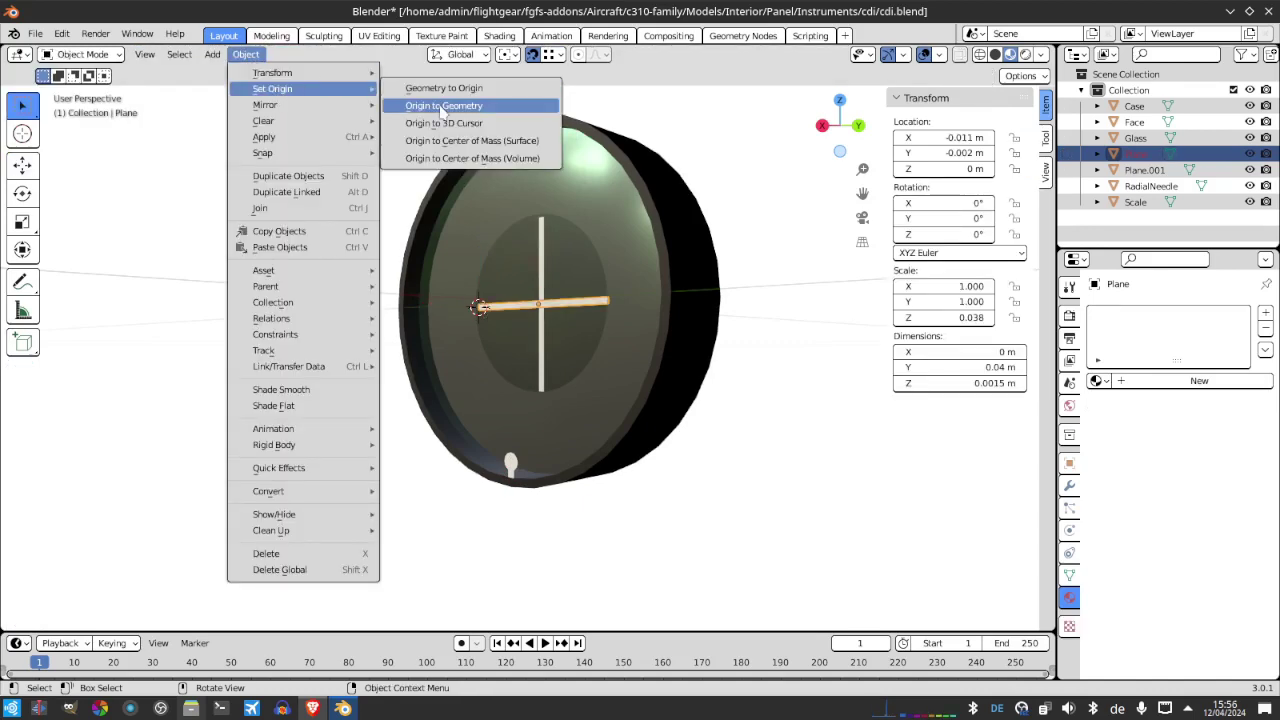
{"action": "left_click", "coordinate": [470, 123]}
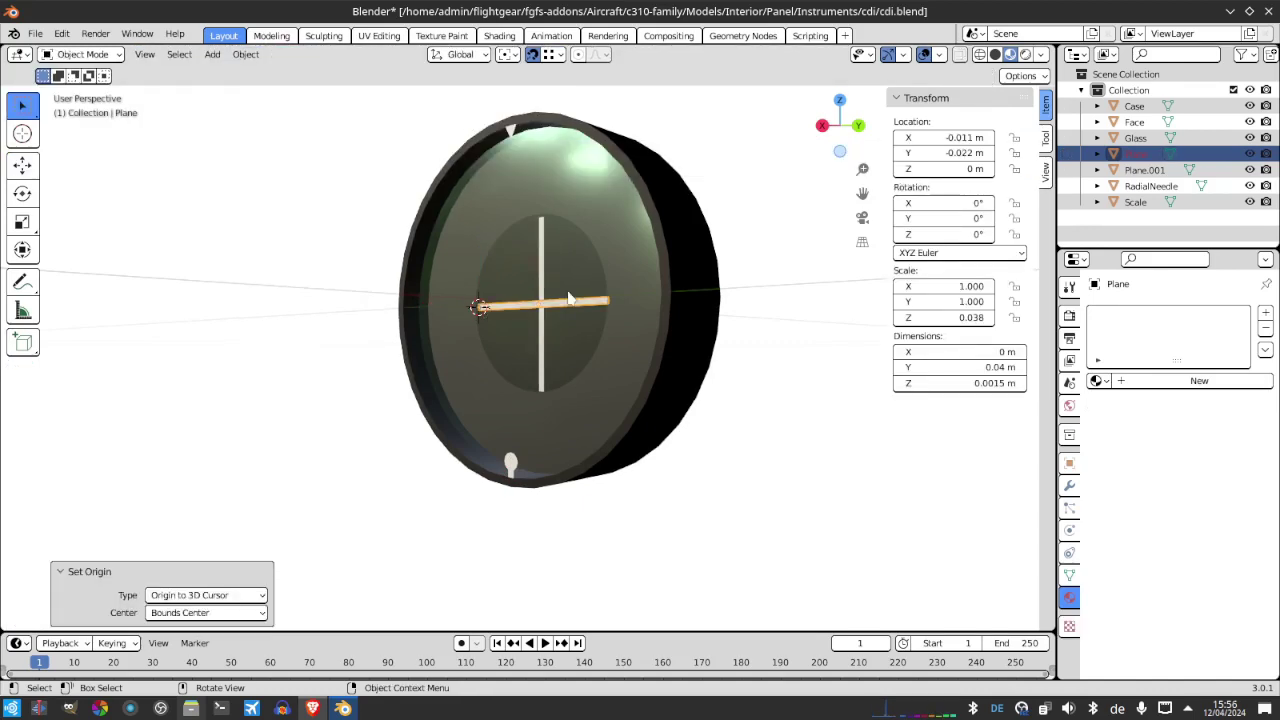
Select the upper end vertices of the vertical bar and snap the 3D cursor to them
{"action": "left_click", "coordinate": [540, 258]}
{"action": "key", "text": "Tab"}
{"action": "key", "text": "Tab"}
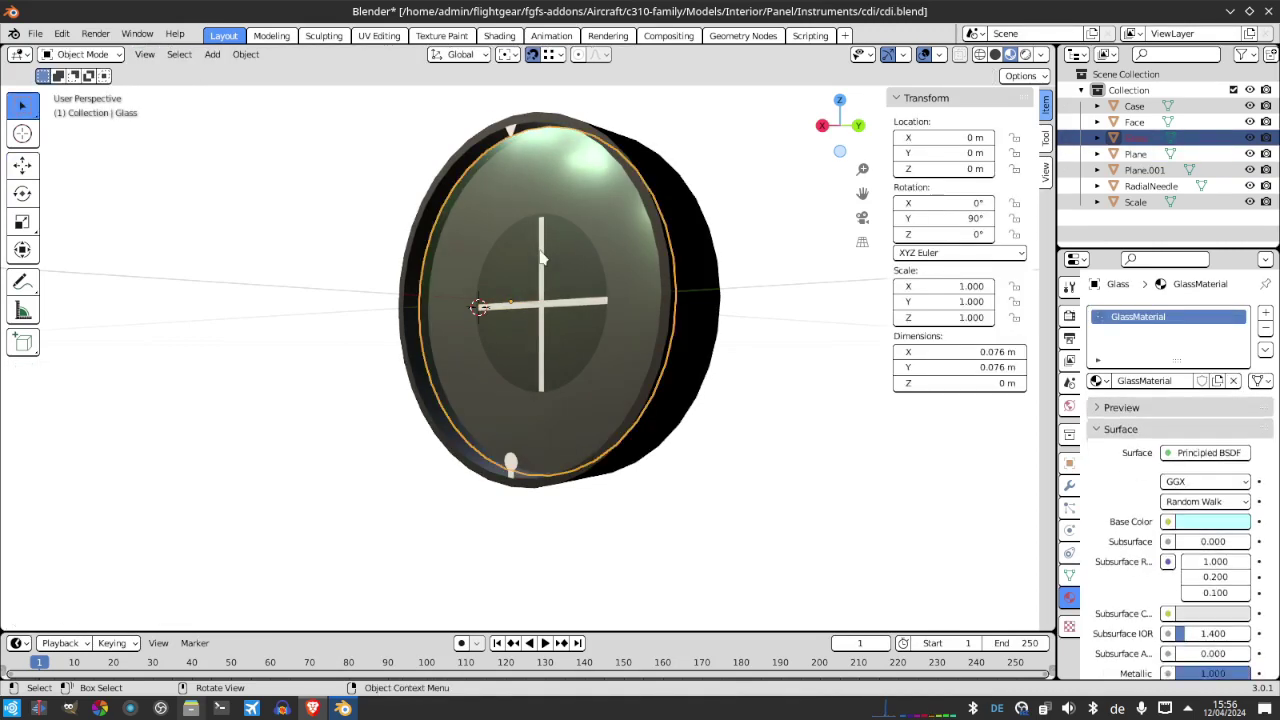
{"action": "left_click", "coordinate": [540, 258]}
{"action": "left_click", "coordinate": [540, 258]}
{"action": "key", "text": "Tab"}
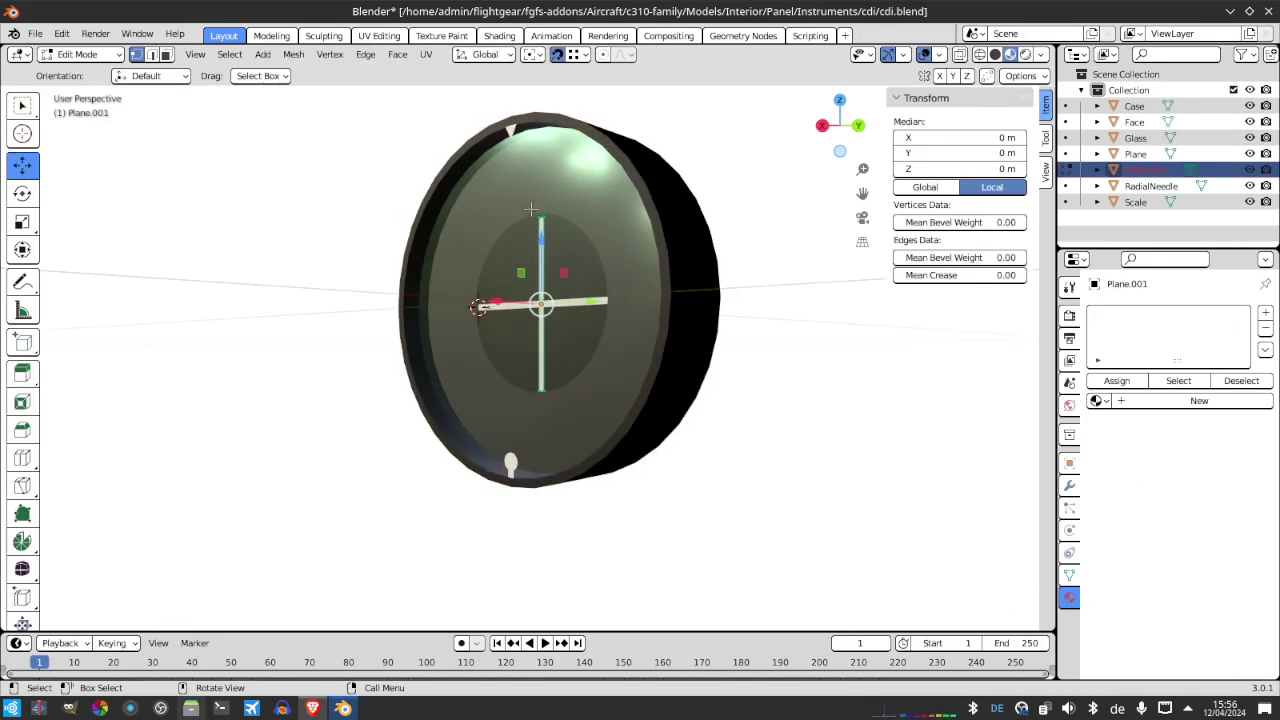
{"action": "left_click", "coordinate": [531, 209]}
{"action": "left_click", "coordinate": [296, 56]}
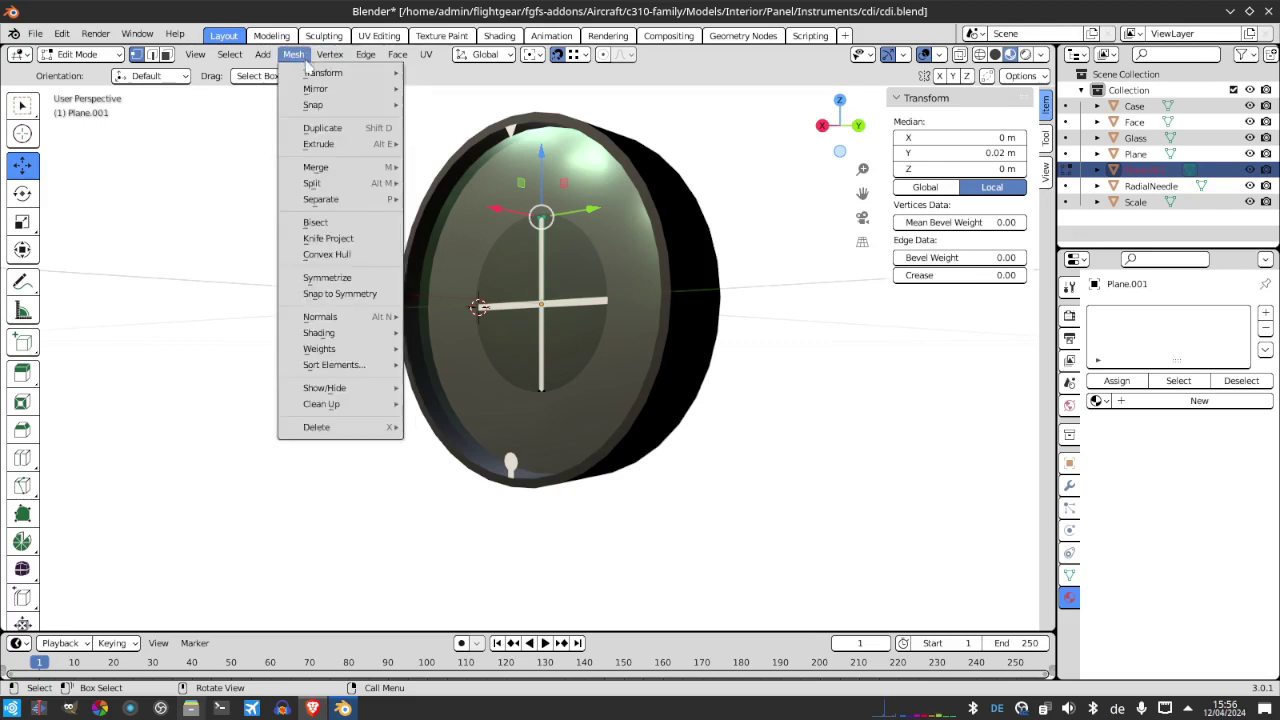
{"action": "mouse_move", "coordinate": [318, 104]}
{"action": "left_click", "coordinate": [486, 171]}
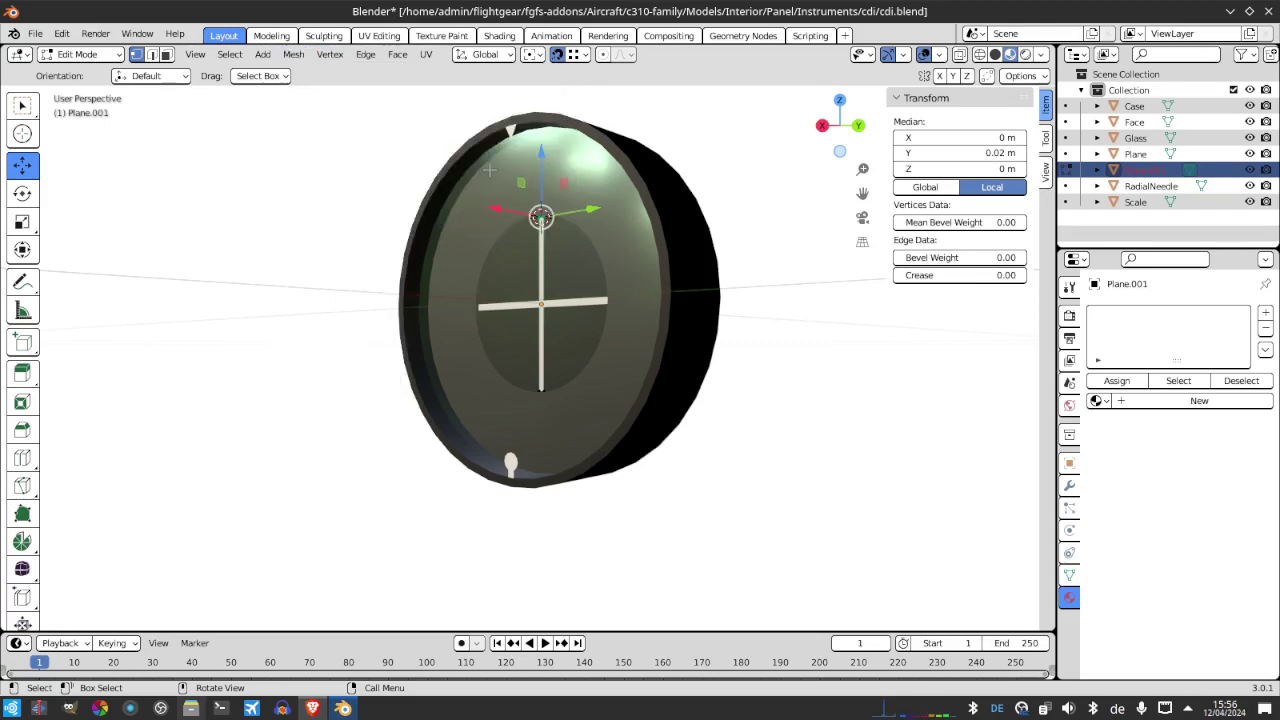
Set the vertical bar's origin to the 3D cursor in Object Mode, and check the dial from the front
{"action": "key", "text": "Tab"}
{"action": "left_click", "coordinate": [245, 54]}
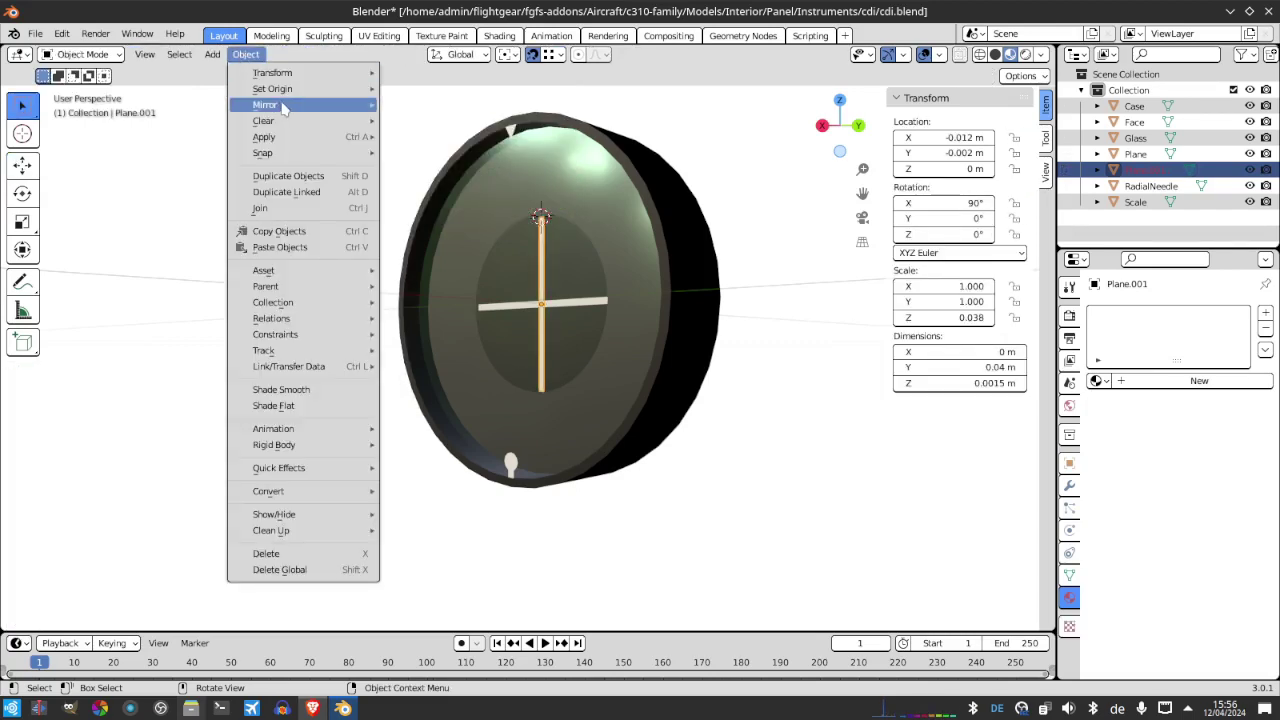
{"action": "mouse_move", "coordinate": [284, 101]}
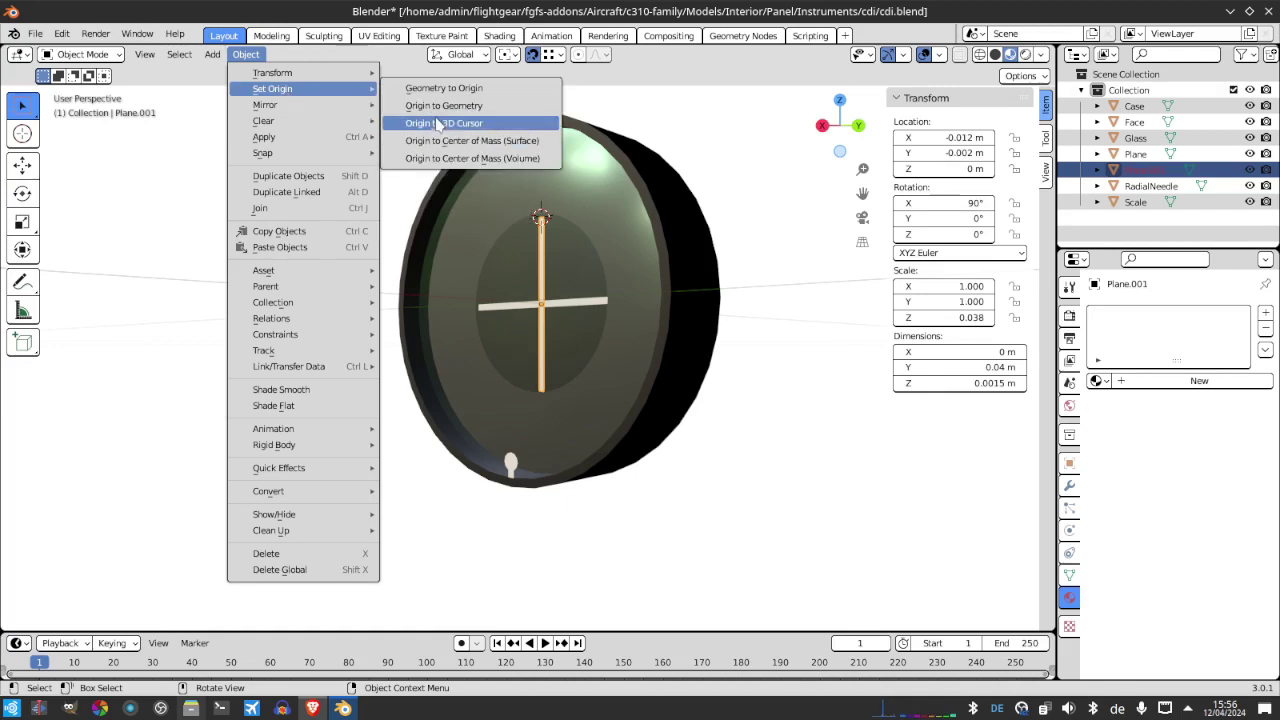
{"action": "left_click", "coordinate": [445, 124]}
{"action": "left_click_drag", "start_coordinate": [838, 128], "coordinate": [700, 200]}
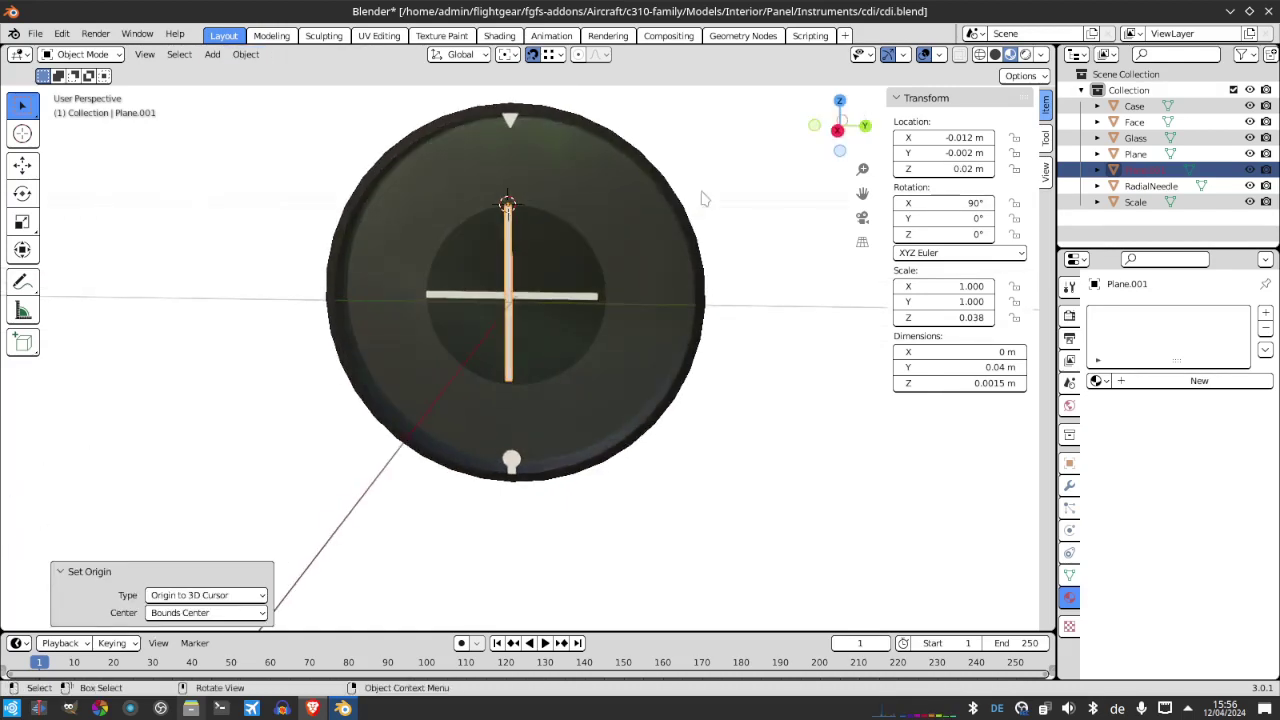
{"action": "left_click_drag", "start_coordinate": [838, 128], "coordinate": [800, 130]}
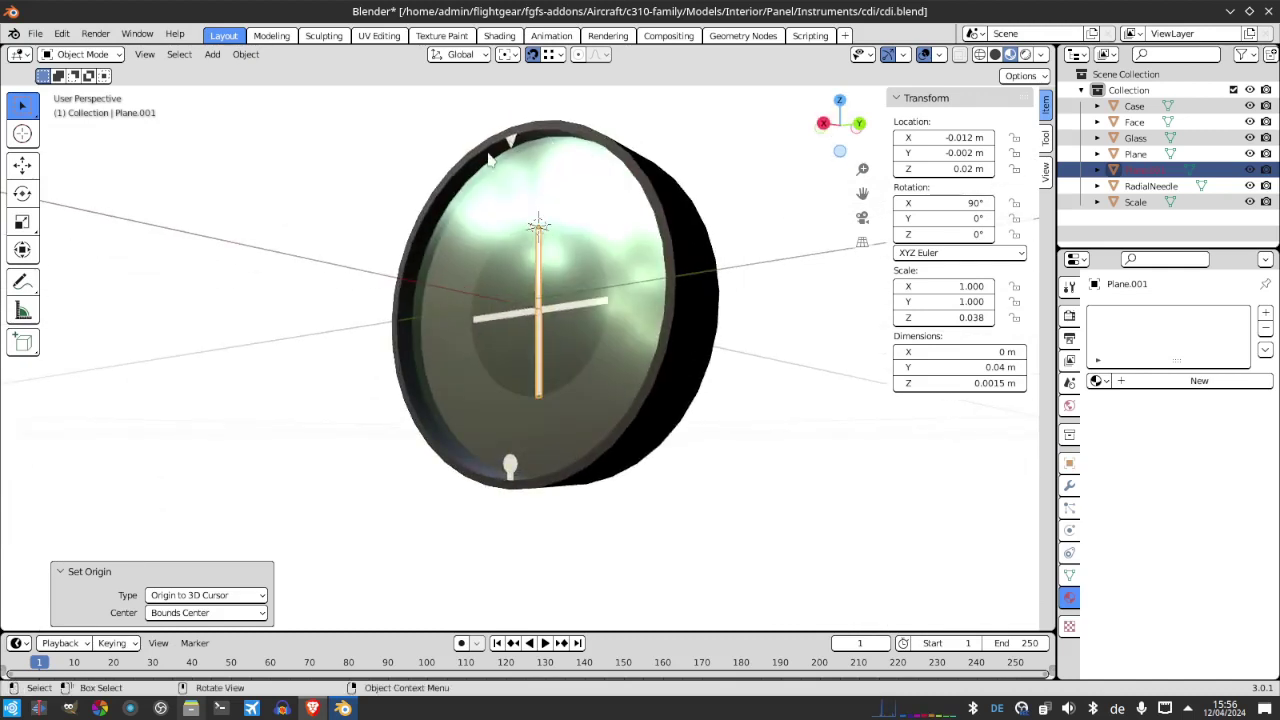
Set the RadialNeedle object's X location to -7 mm
{"action": "left_click", "coordinate": [510, 142]}
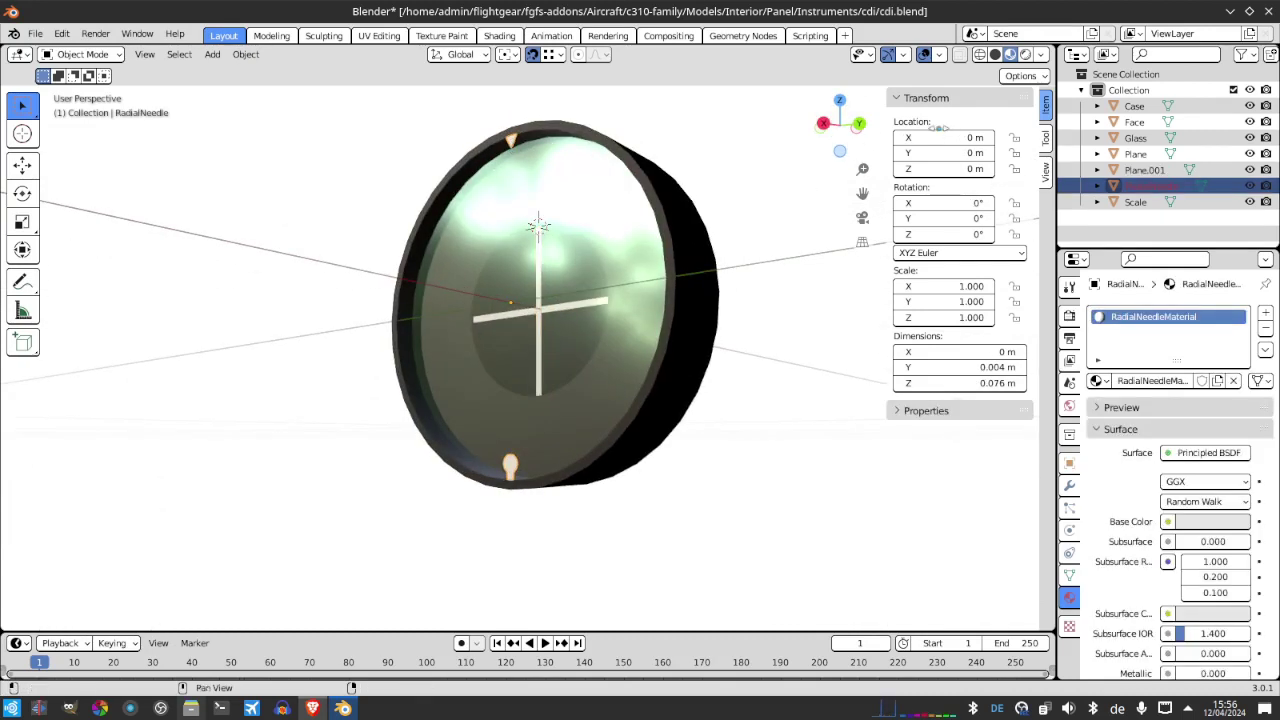
{"action": "left_click", "coordinate": [942, 137]}
{"action": "key", "text": "BackSpace"}
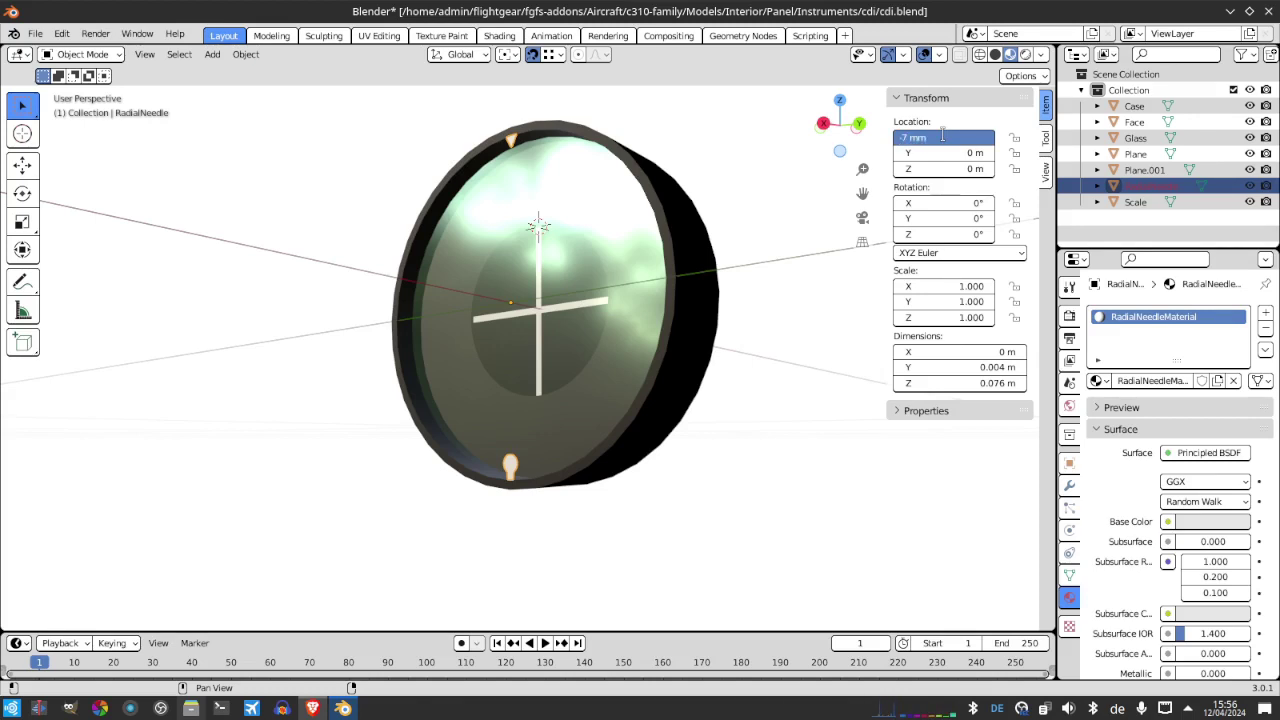
{"action": "key", "text": "Return"}
{"action": "mouse_move", "coordinate": [840, 126]}
{"action": "left_mouse_down"}
{"action": "mouse_move", "coordinate": [832, 114]}
{"action": "mouse_move", "coordinate": [843, 130]}
{"action": "left_mouse_up"}
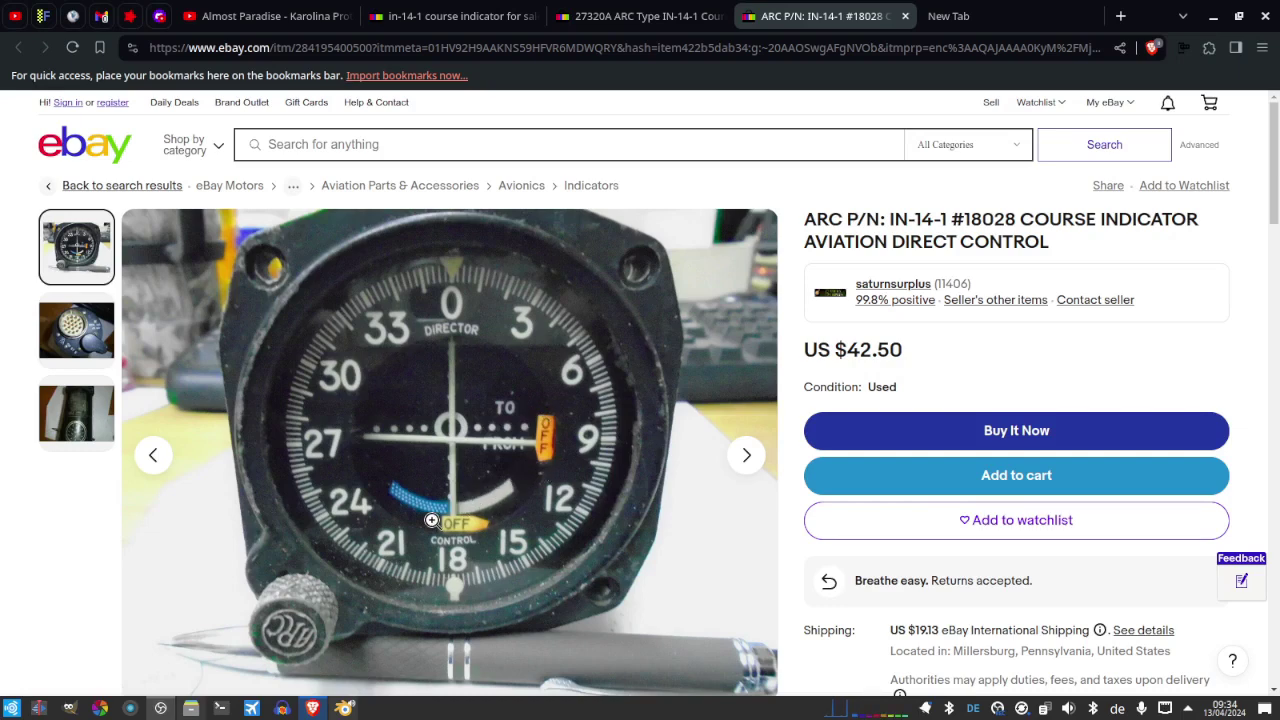
Switch to Blender, open the recent file cdi.blend, and show the dial in the Right Orthographic view
{"action": "left_click", "coordinate": [344, 708]}
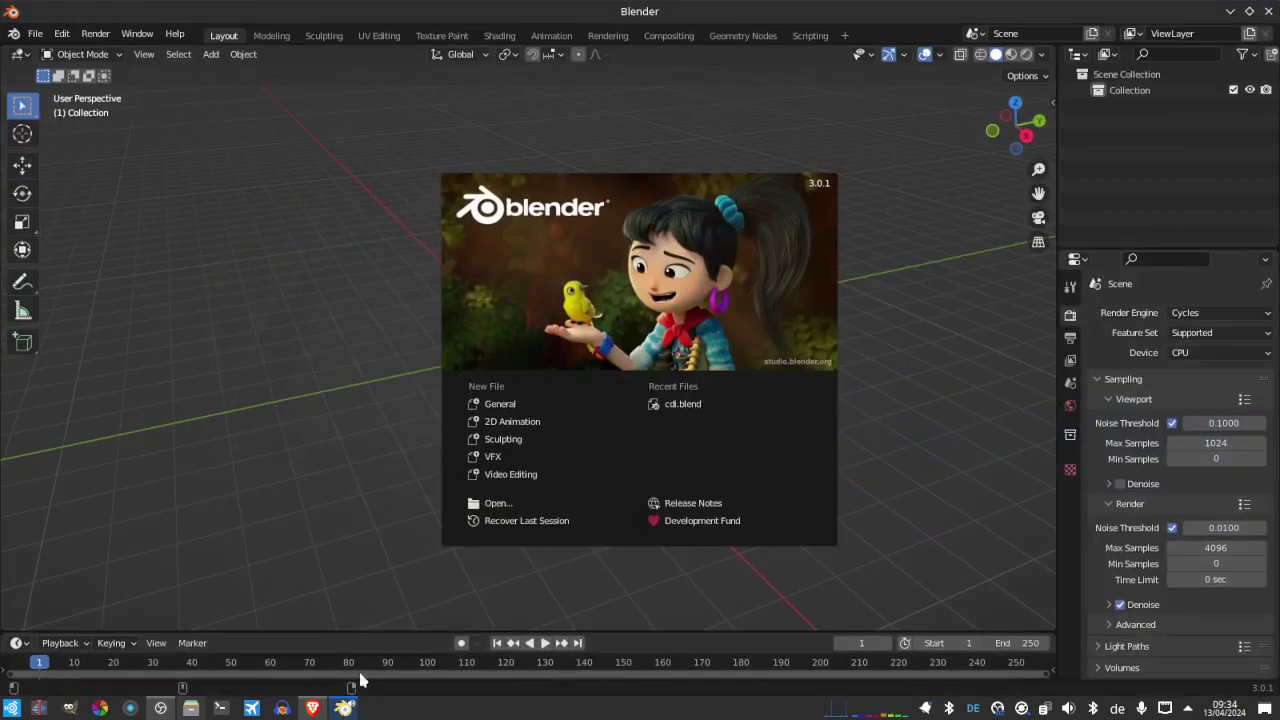
{"action": "left_click", "coordinate": [660, 405]}
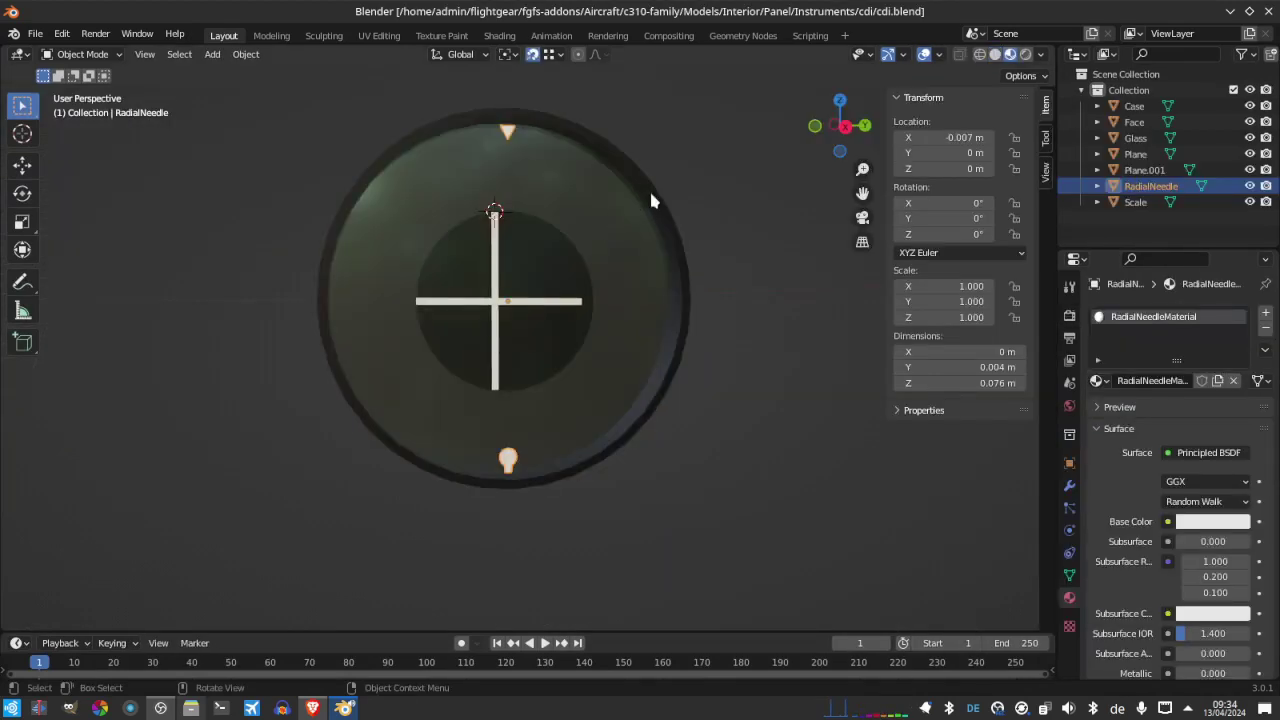
{"action": "left_click", "coordinate": [845, 126]}
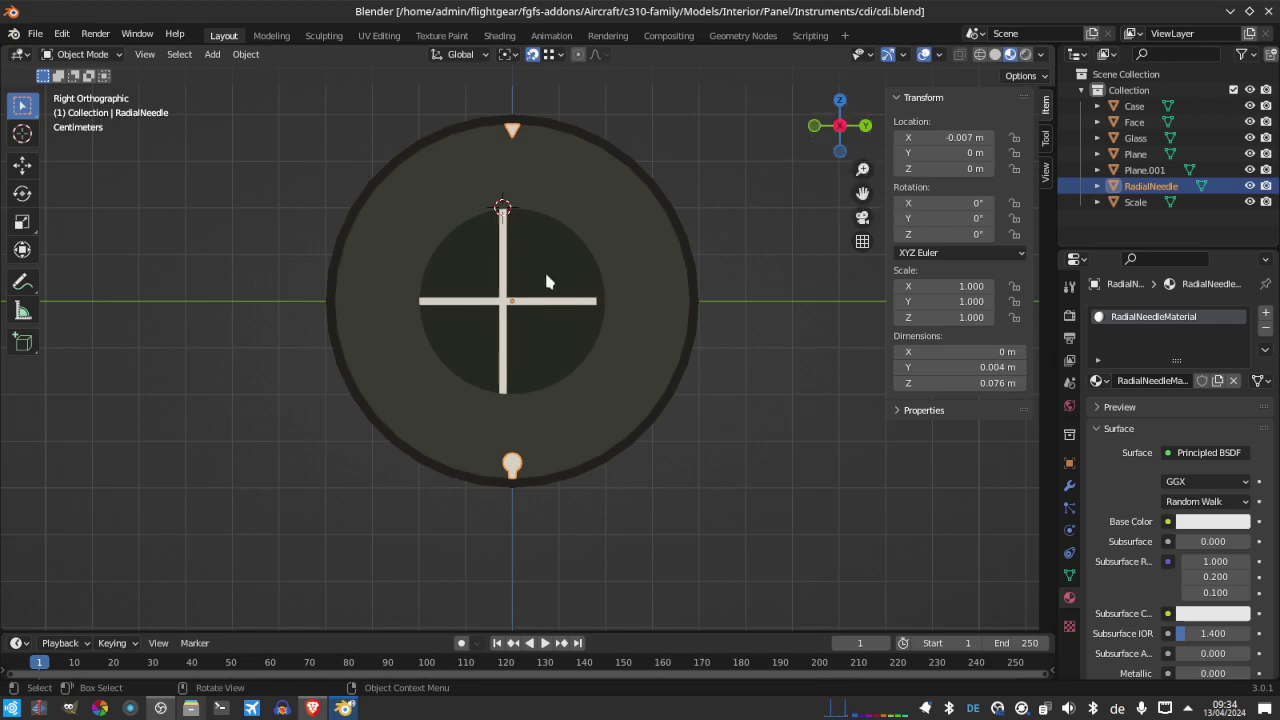
Set the vertical bar's Y location to 0 m, undo any accidental shift, and save the file
{"action": "left_click", "coordinate": [502, 284]}
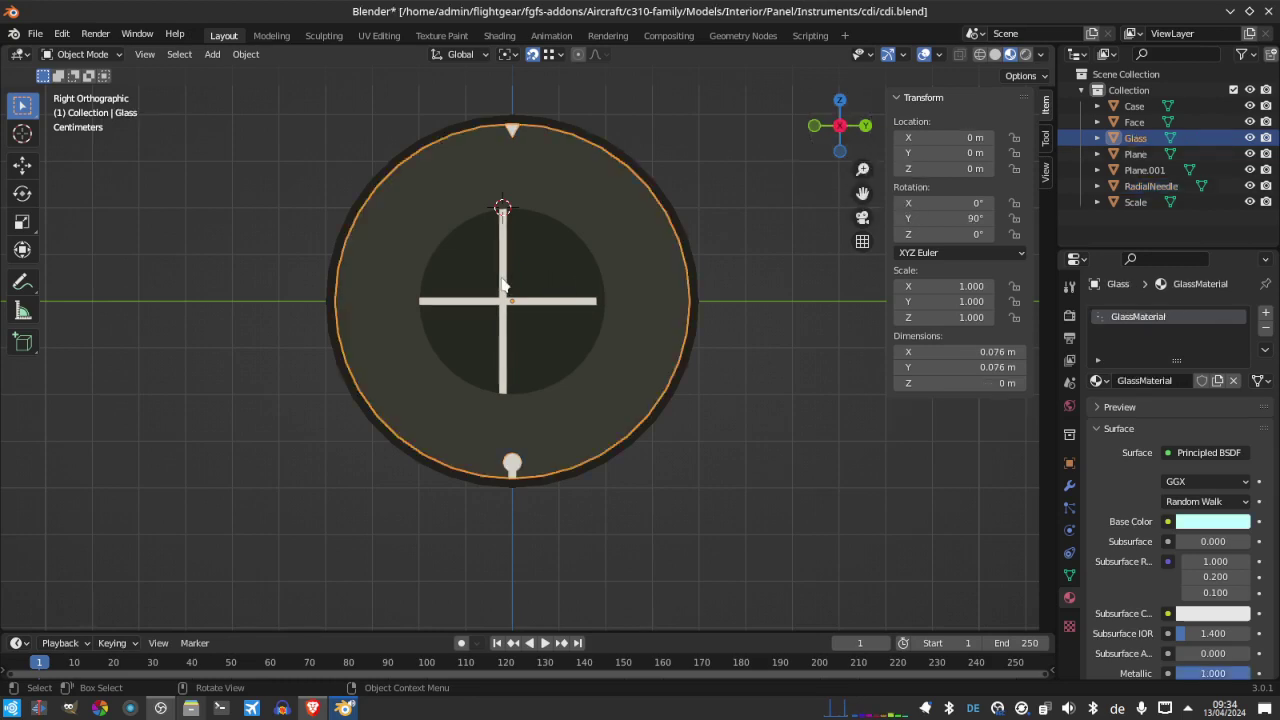
{"action": "left_click", "coordinate": [502, 284]}
{"action": "left_click", "coordinate": [502, 284]}
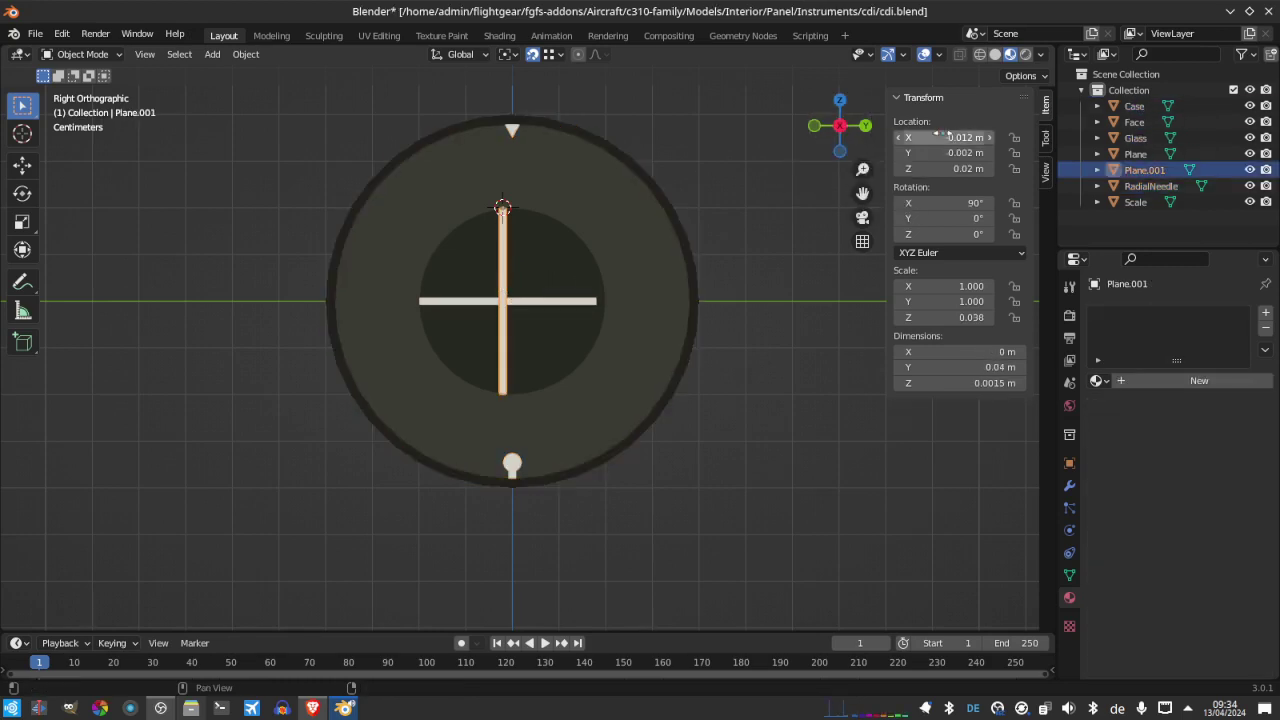
{"action": "left_click", "coordinate": [950, 153]}
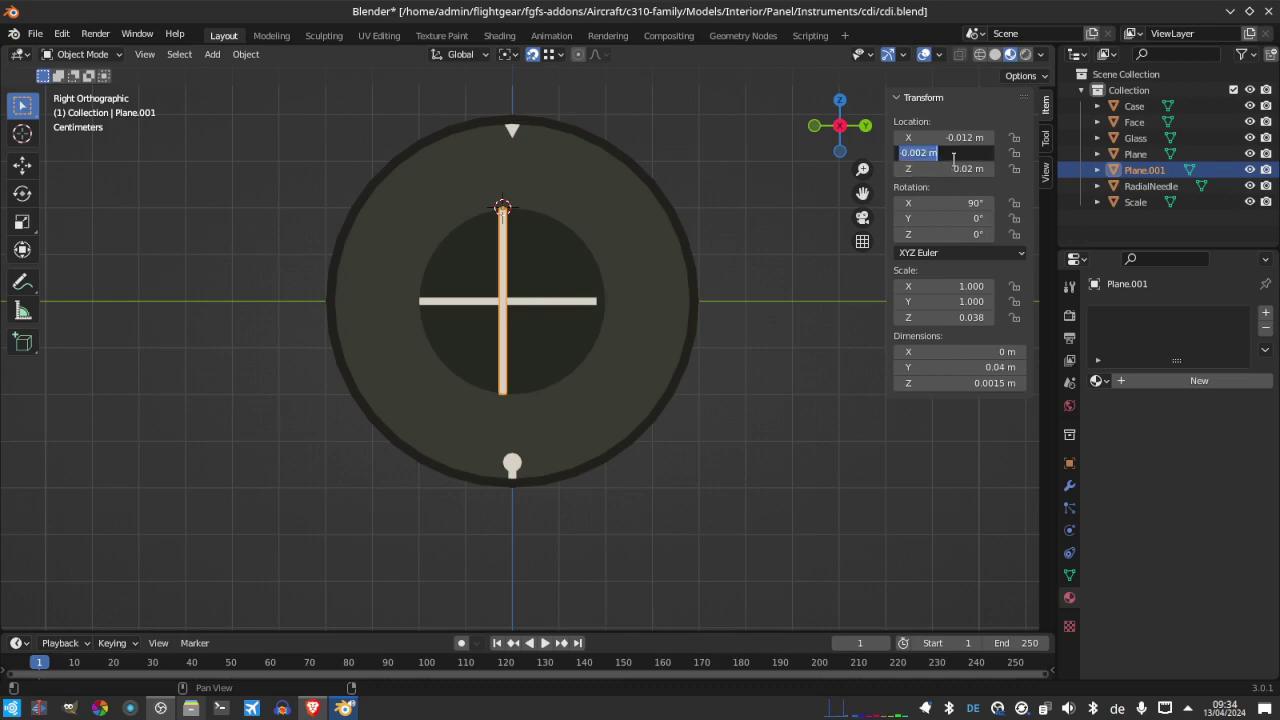
{"action": "type", "text": "0"}
{"action": "key", "text": "Return"}
{"action": "left_click_drag", "start_coordinate": [950, 153], "coordinate": [948, 153]}
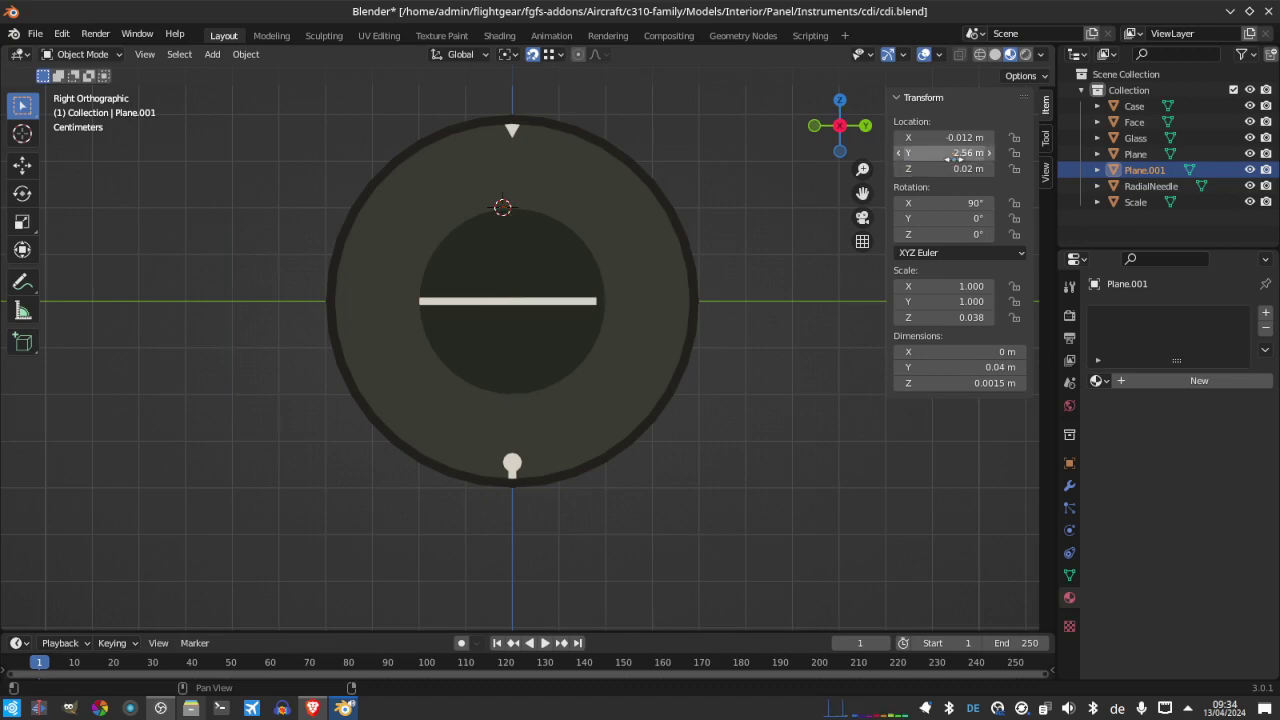
{"action": "key", "text": "ctrl+z"}
{"action": "key", "text": "ctrl+z"}
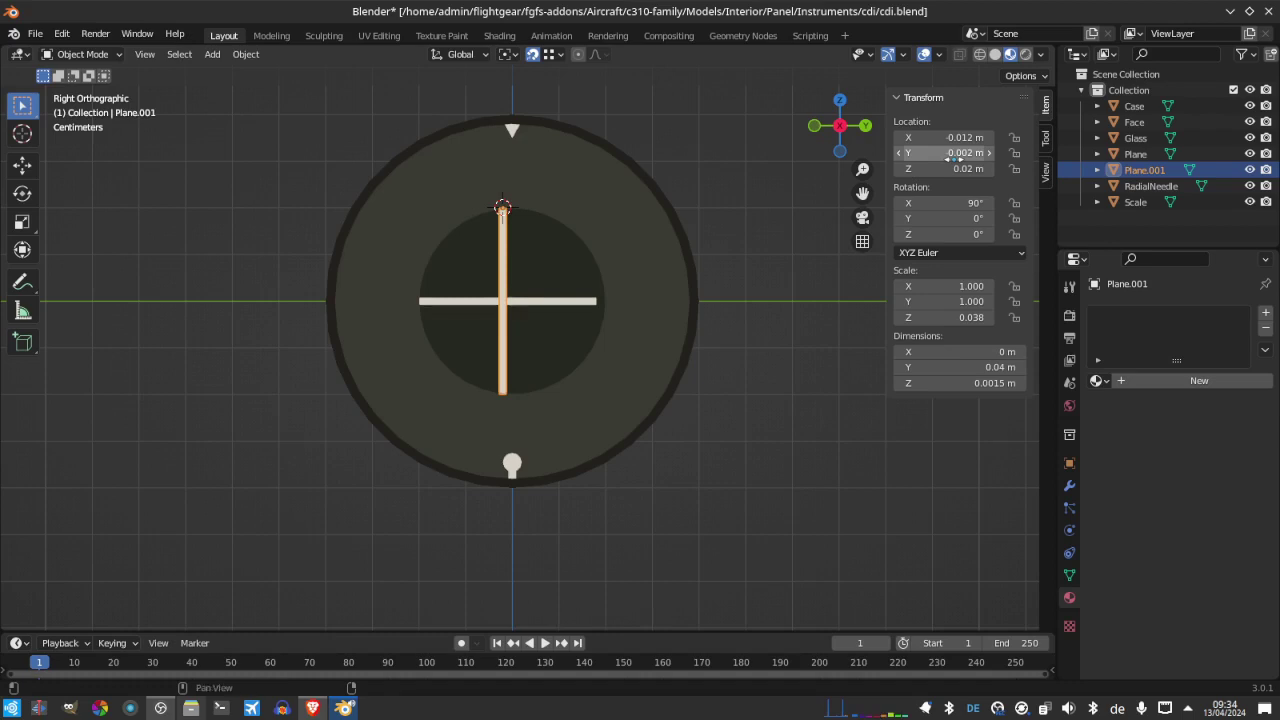
{"action": "key", "text": "ctrl+shift+z"}
{"action": "key", "text": "ctrl+s"}
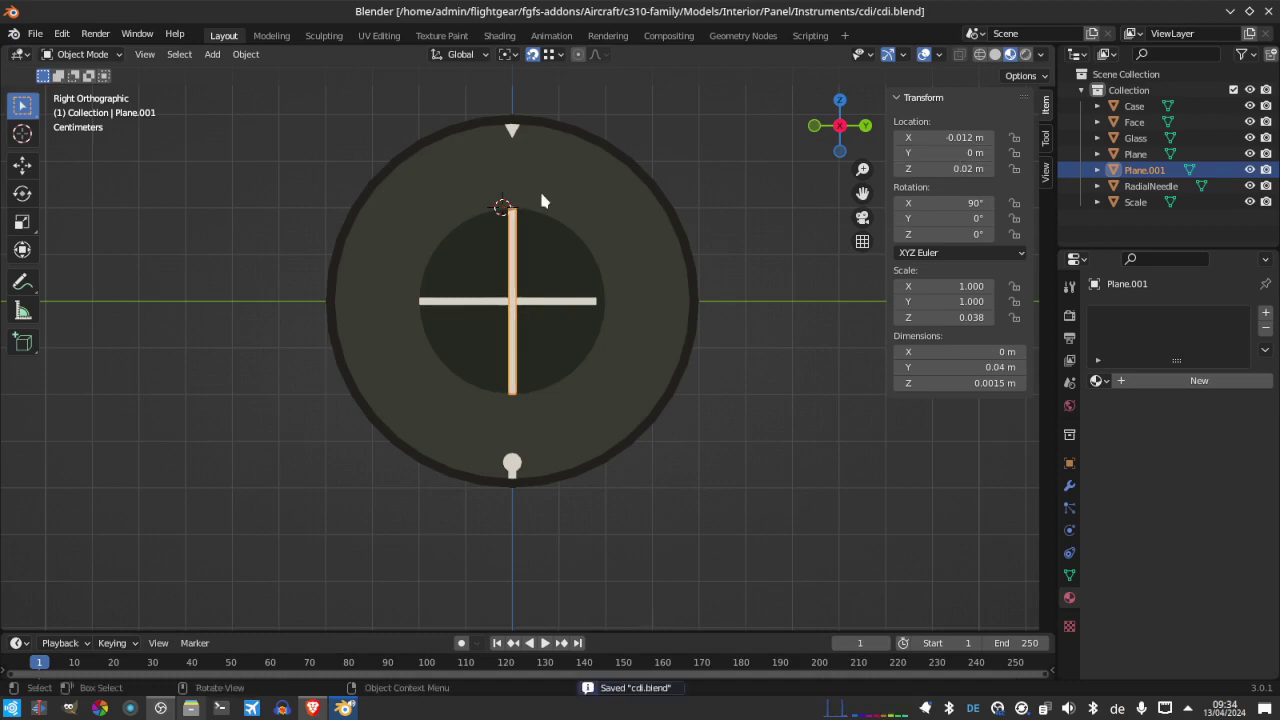
Set the vertical bar's Z location to 0.022 m and save the file
{"action": "left_click", "coordinate": [540, 307]}
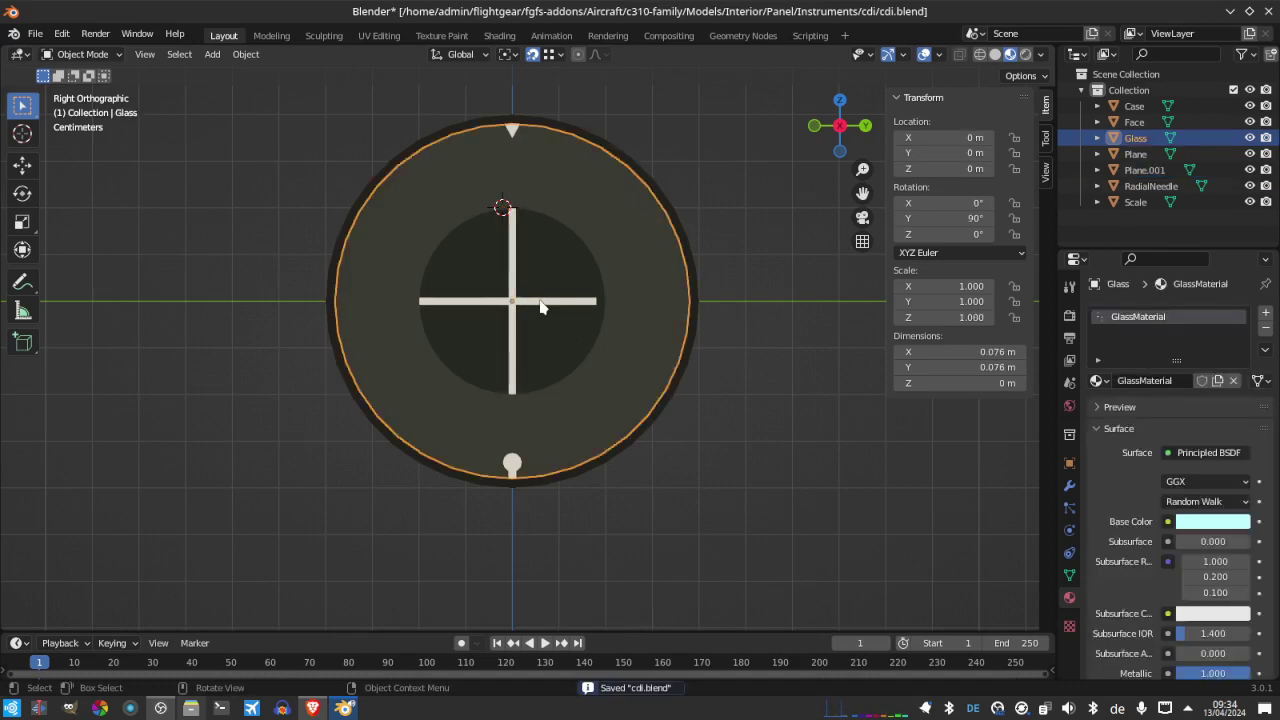
{"action": "left_click", "coordinate": [510, 289]}
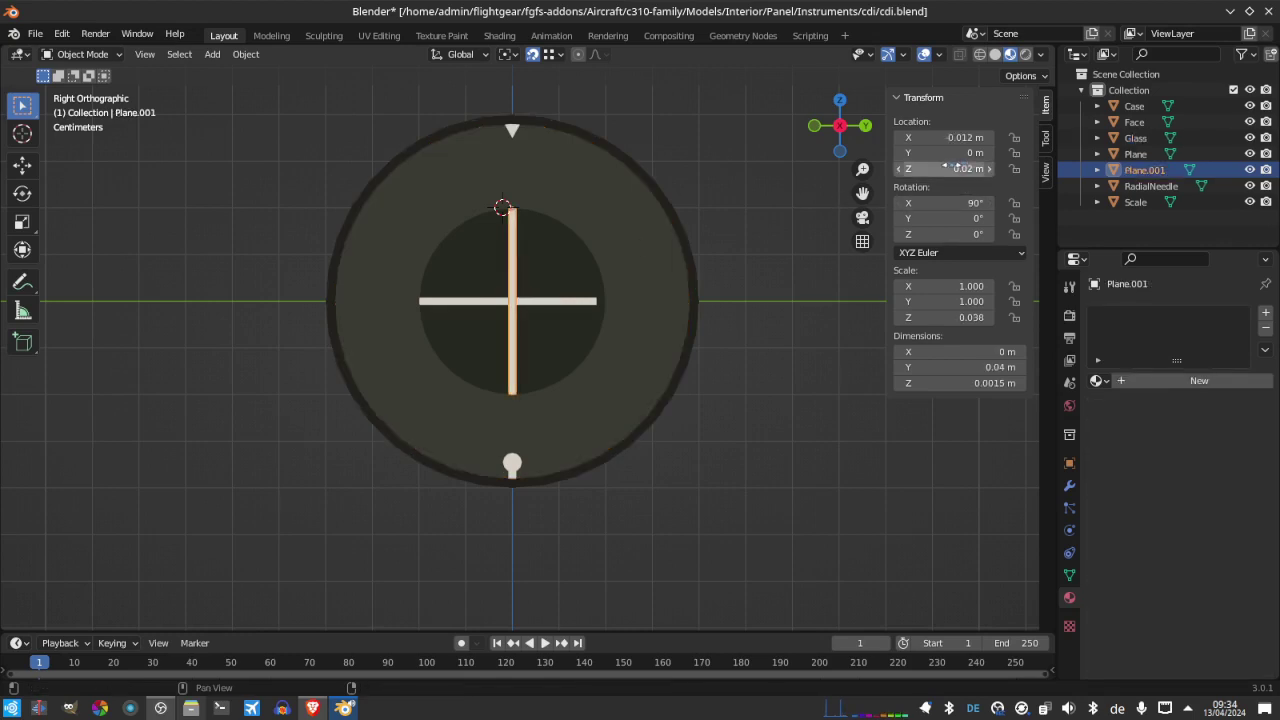
{"action": "left_click", "coordinate": [958, 168]}
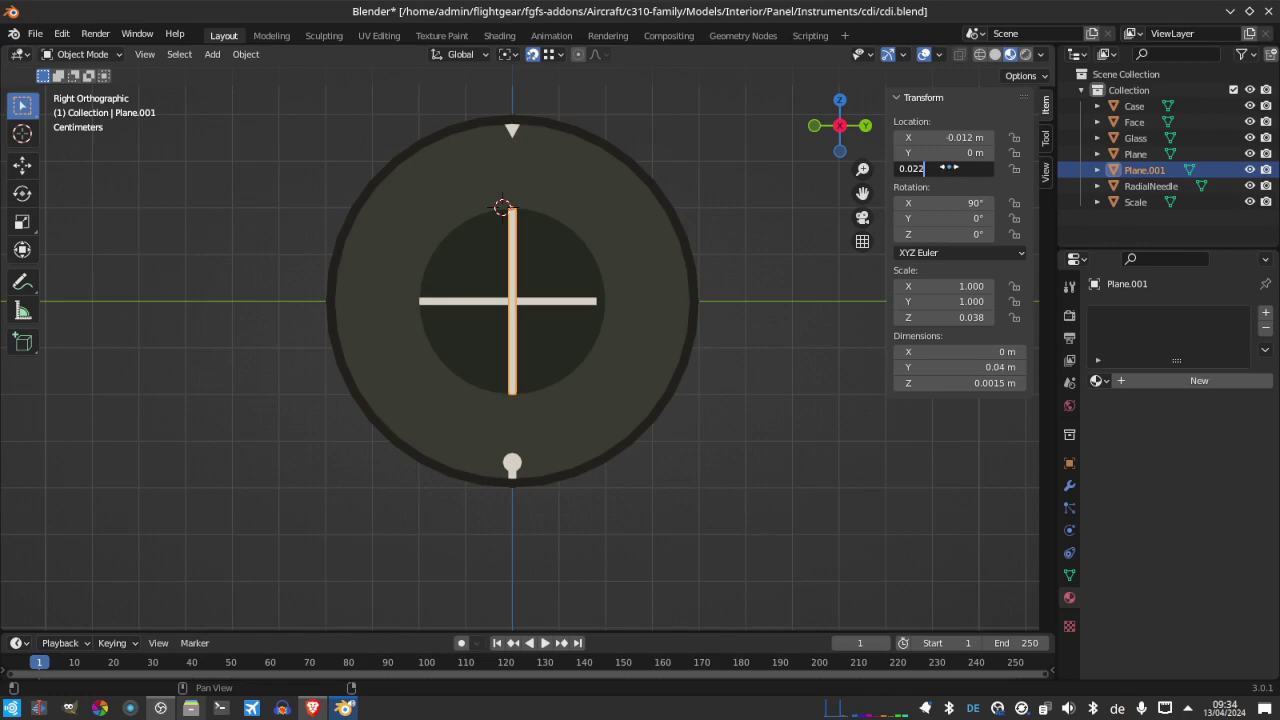
{"action": "key", "text": "Return"}
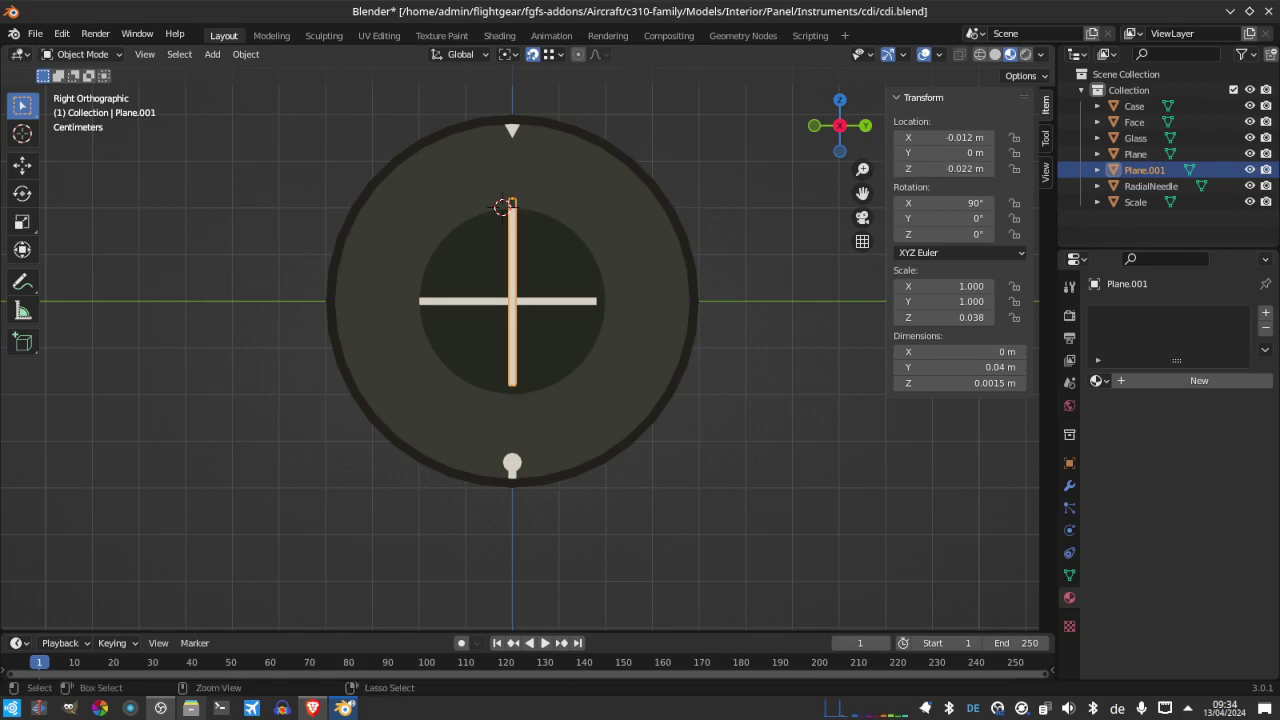
{"action": "key", "text": "ctrl+s"}
{"action": "left_click", "coordinate": [343, 708]}
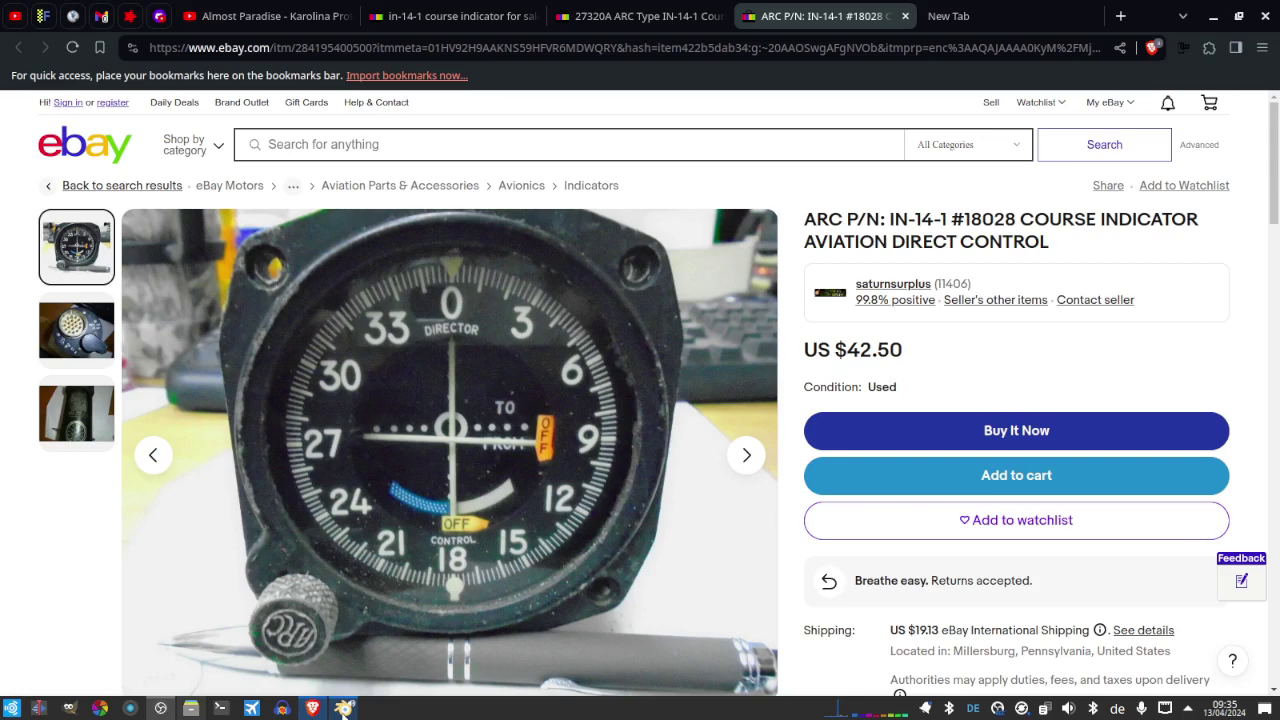
Switch to Blender and add a 5 mm plane to the CDI model, rotated 90° about Y
{"action": "left_click", "coordinate": [343, 708]}
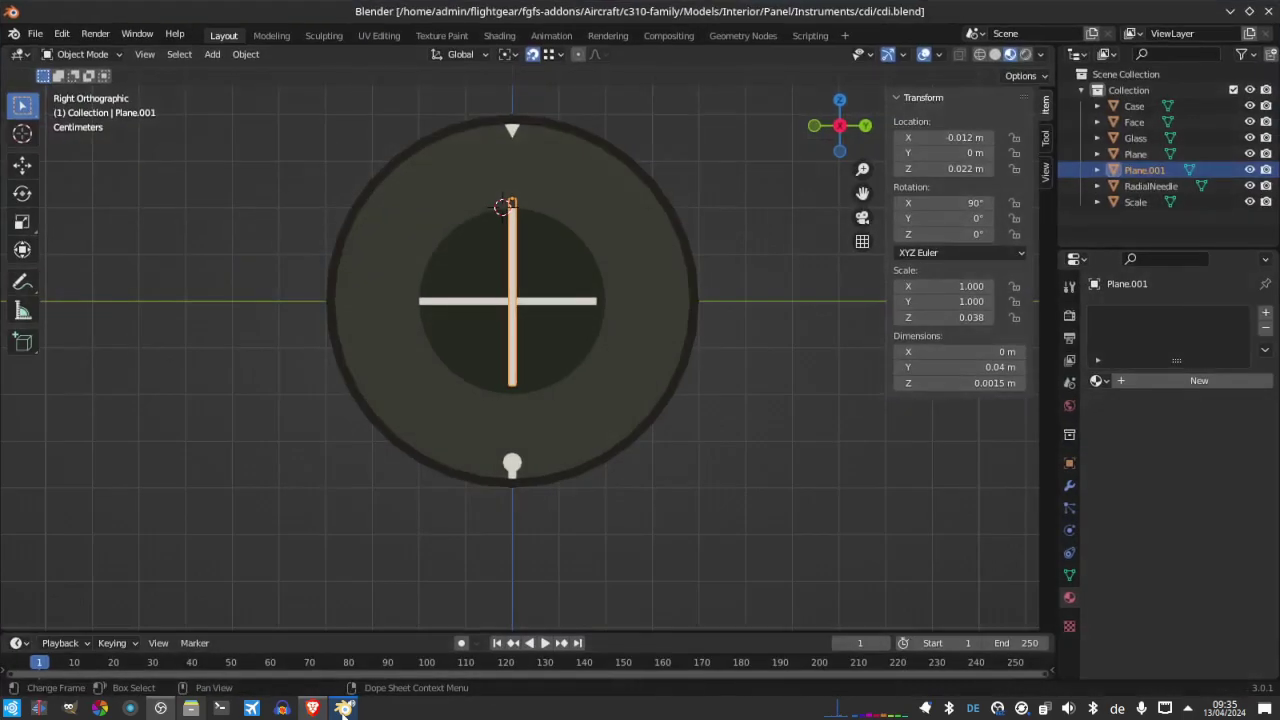
{"action": "left_click", "coordinate": [213, 55]}
{"action": "mouse_move", "coordinate": [242, 73]}
{"action": "left_click", "coordinate": [381, 72]}
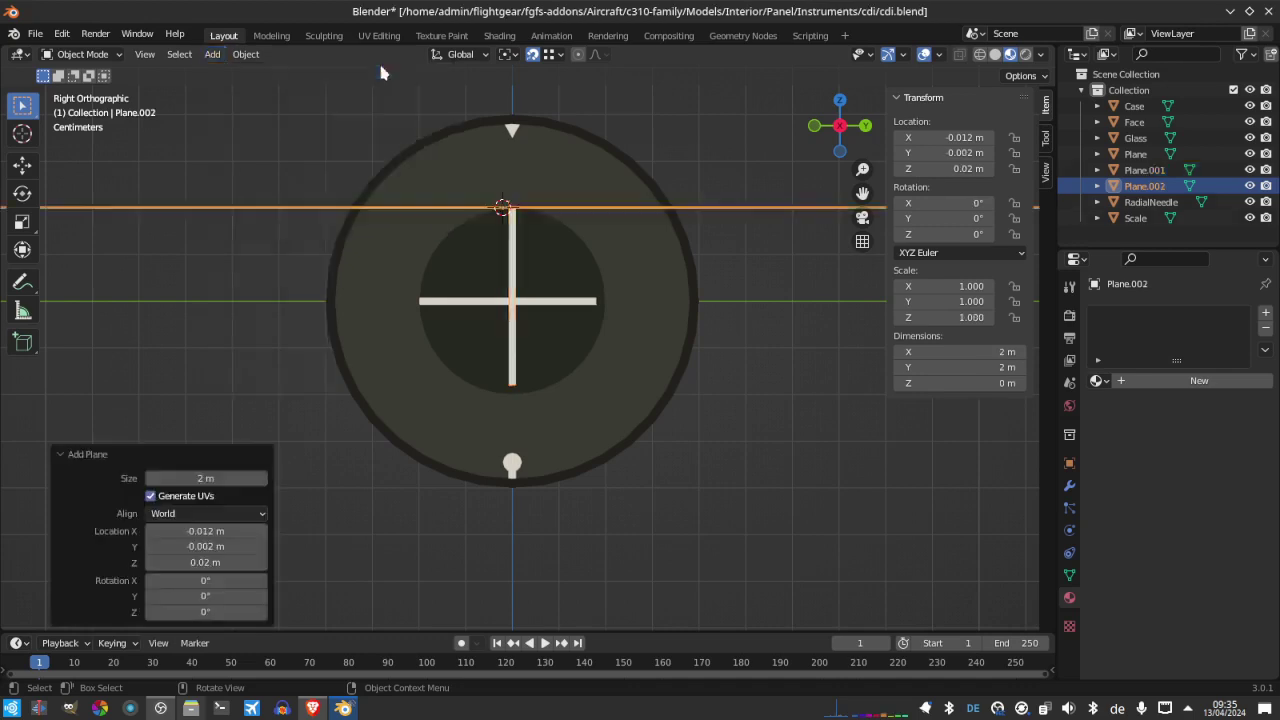
{"action": "left_click", "coordinate": [204, 597]}
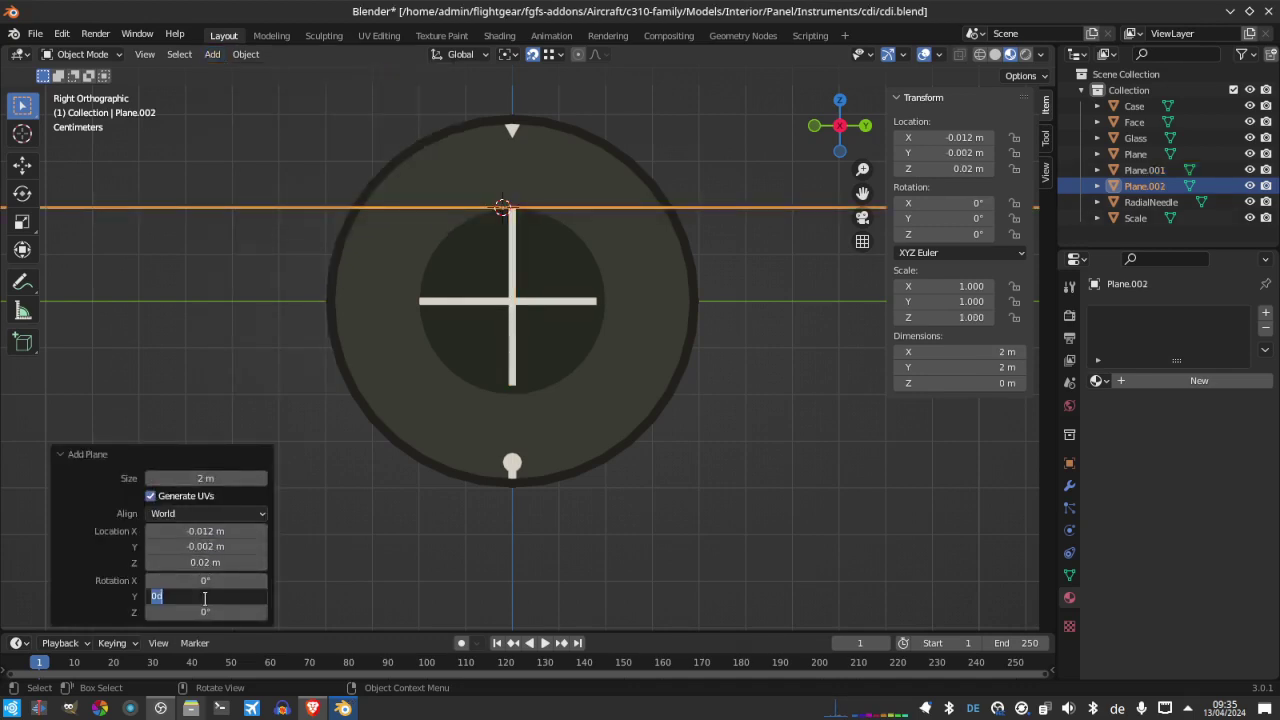
{"action": "key", "text": "Return"}
{"action": "left_click", "coordinate": [193, 478]}
{"action": "type", "text": "0"}
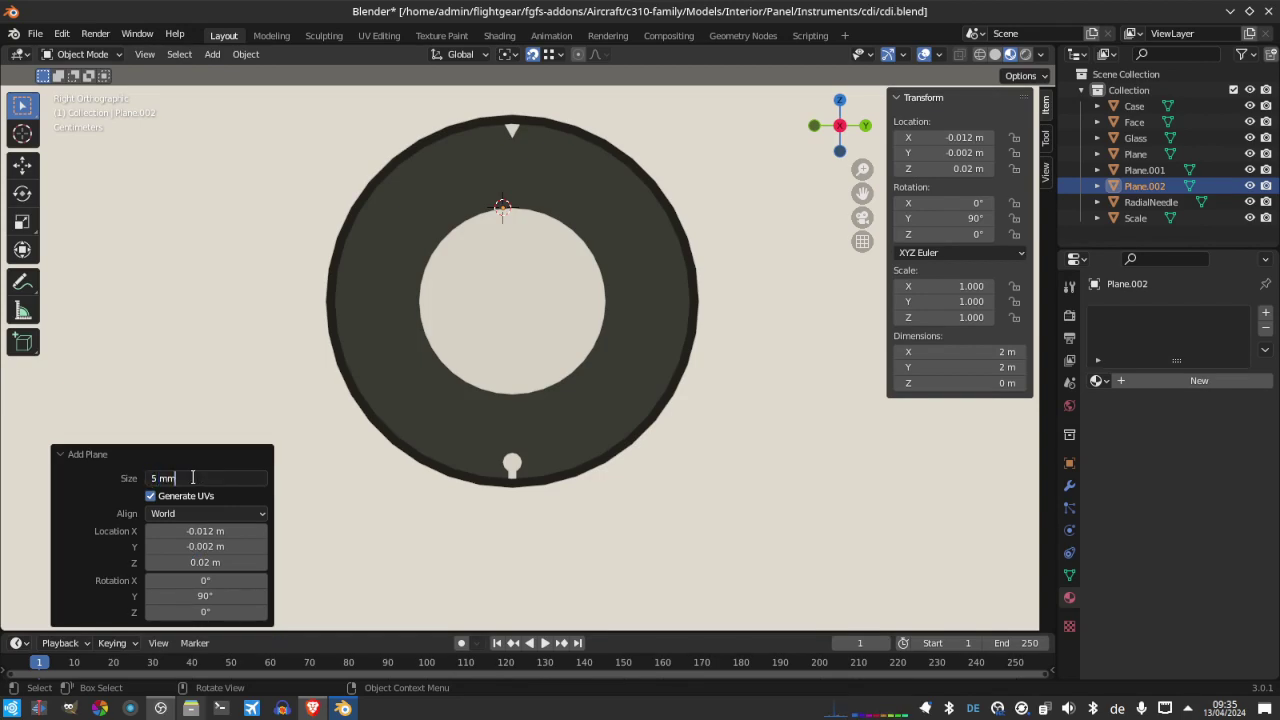
{"action": "key", "text": "Return"}
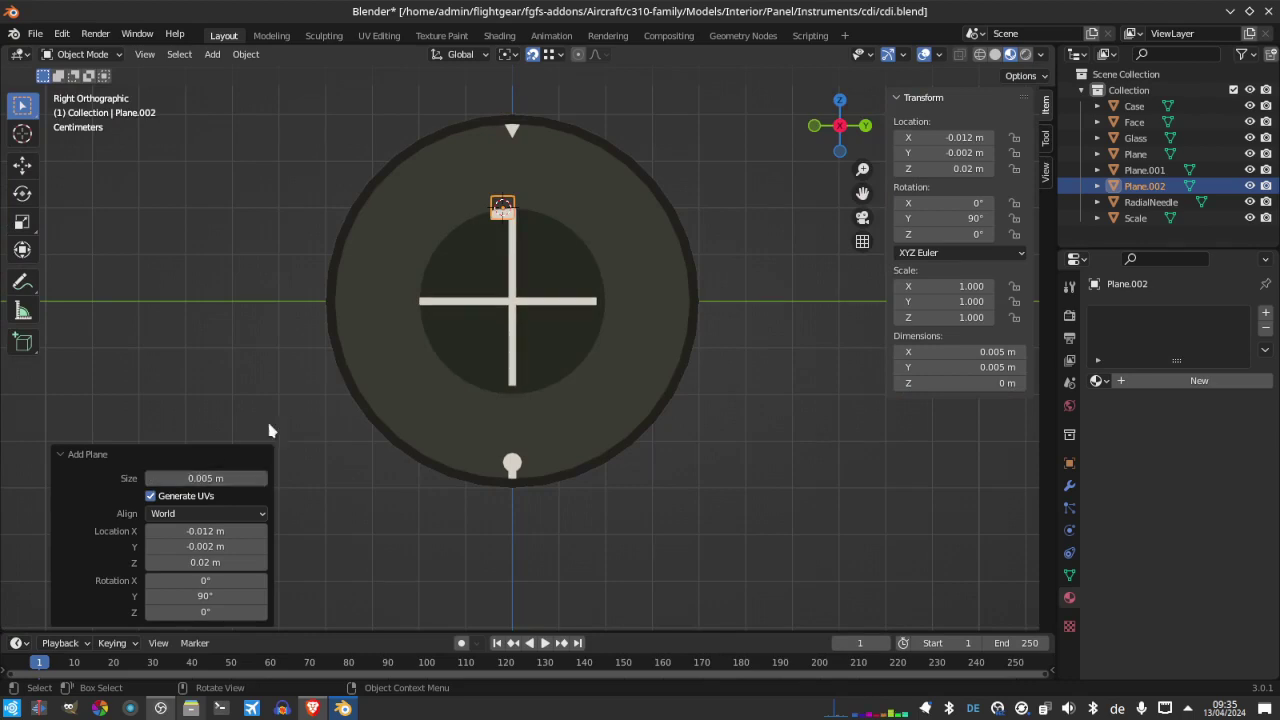
Place the new plane at the horizontal bar's end with Y location 0.02 m and Z location 0 m
{"action": "left_click", "coordinate": [205, 547]}
{"action": "type", "text": "0"}
{"action": "key", "text": "Return"}
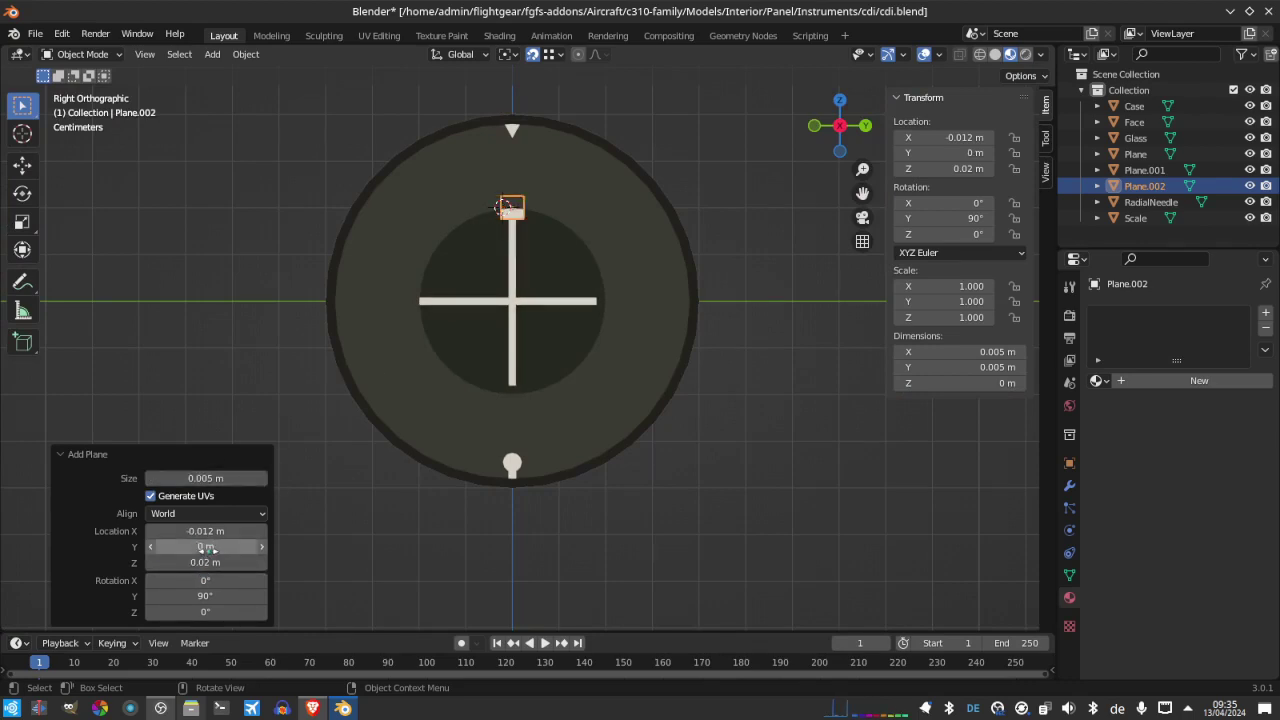
{"action": "left_click", "coordinate": [210, 547]}
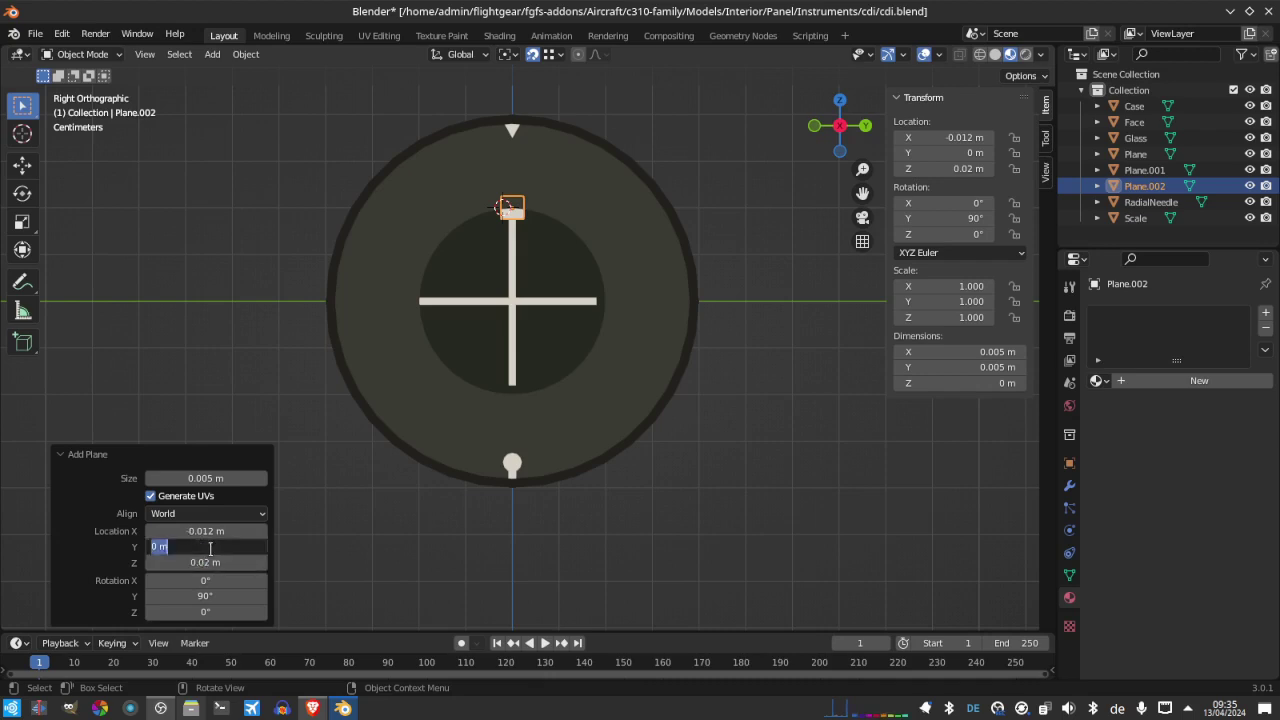
{"action": "type", "text": "0.02"}
{"action": "key", "text": "Return"}
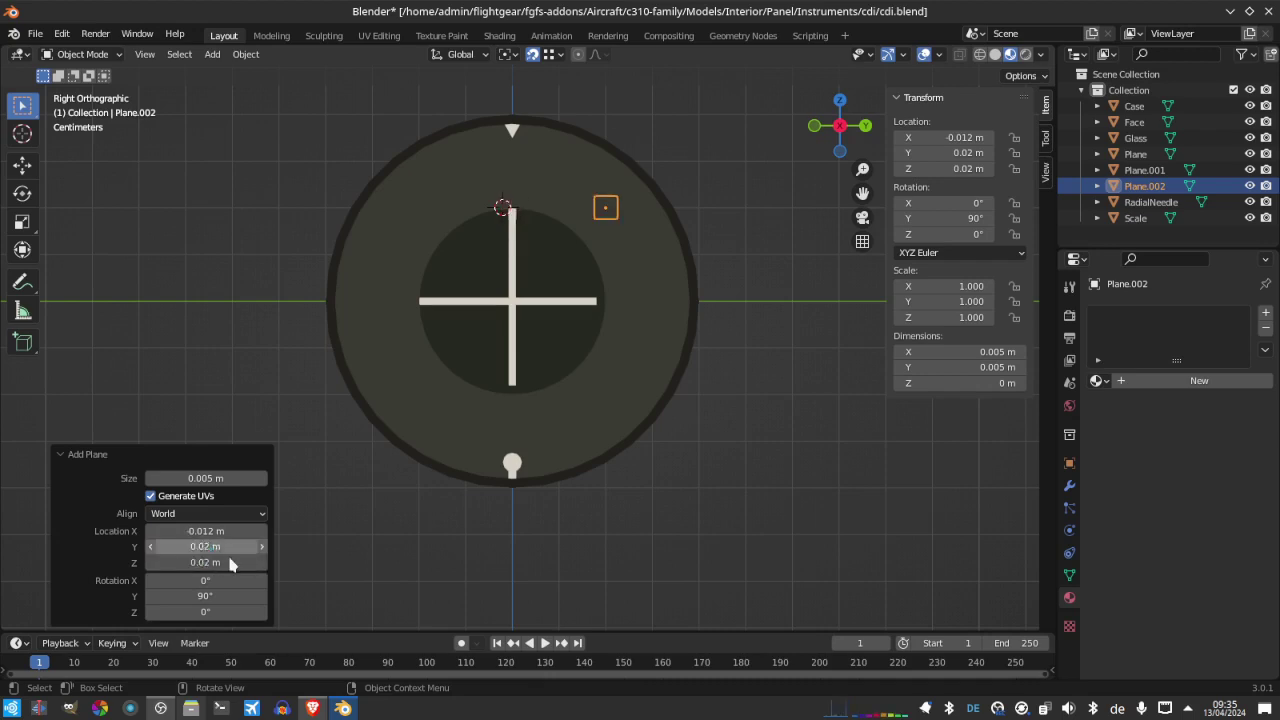
{"action": "left_click", "coordinate": [230, 563]}
{"action": "type", "text": "0"}
{"action": "key", "text": "Return"}
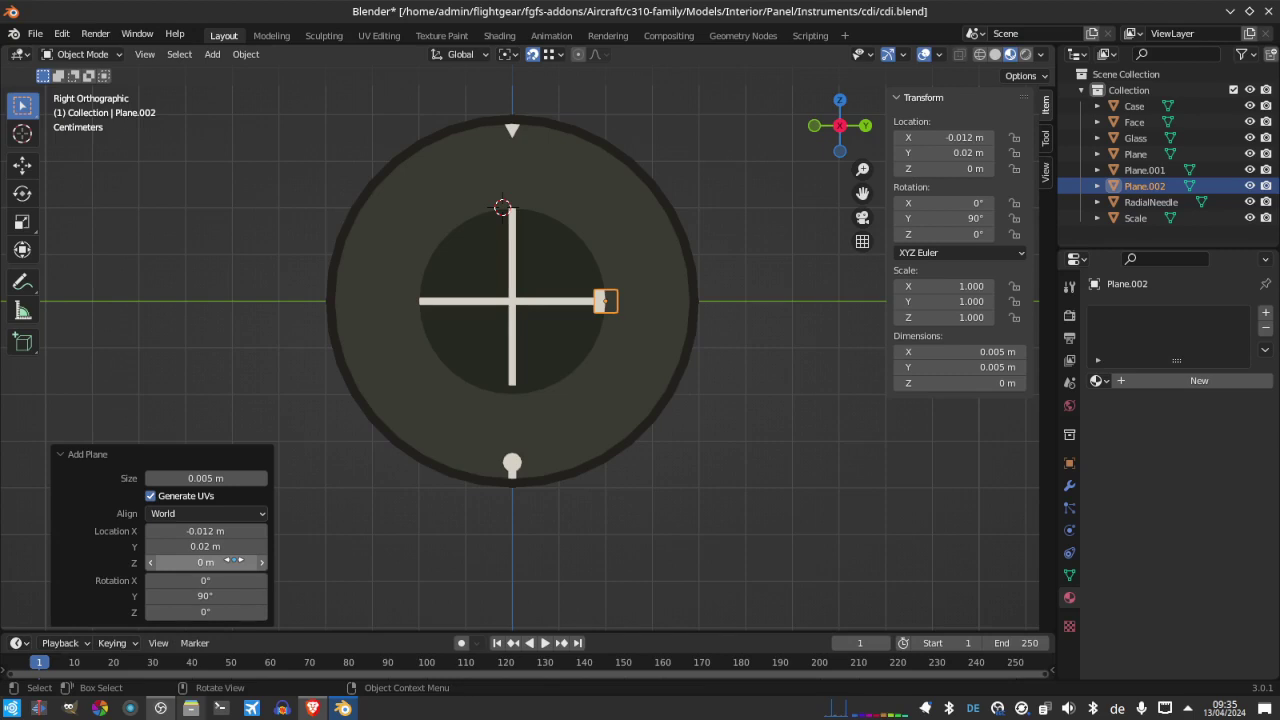
Check the OFF flag in the reference photo, apply the plane's rotation and set its Y scale to 0.5
{"action": "left_click", "coordinate": [340, 708]}
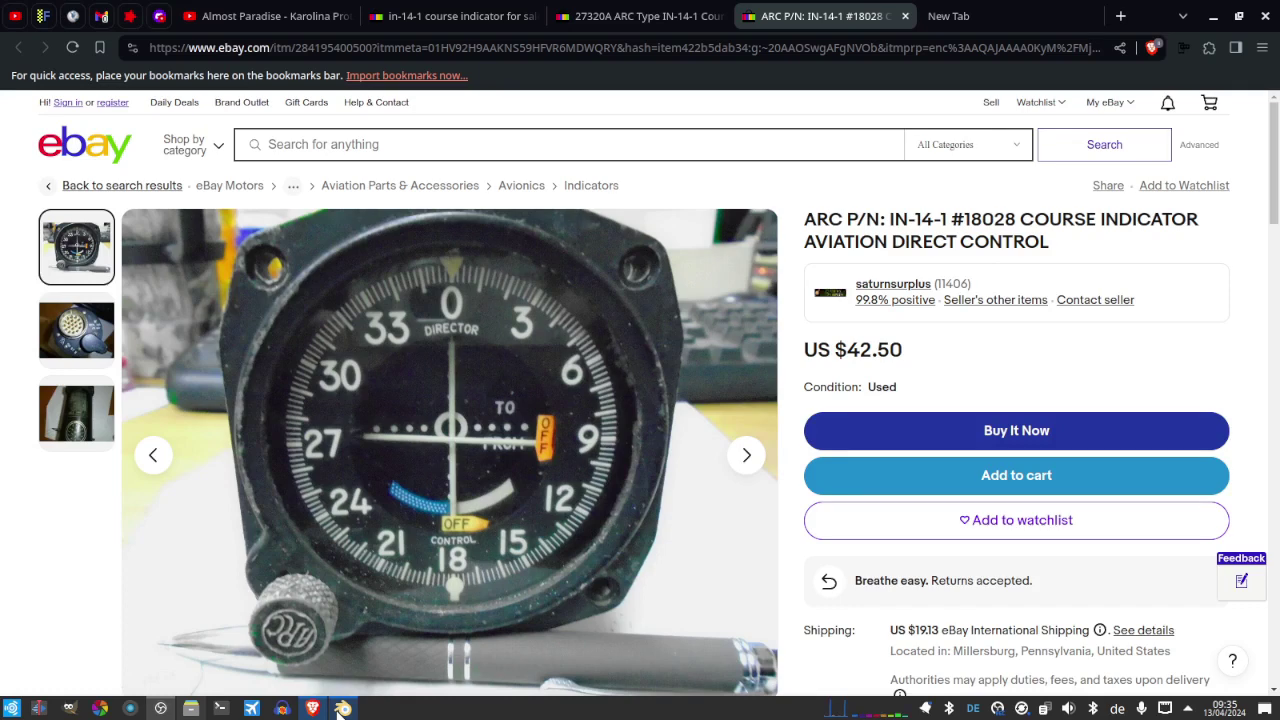
{"action": "left_click", "coordinate": [340, 709]}
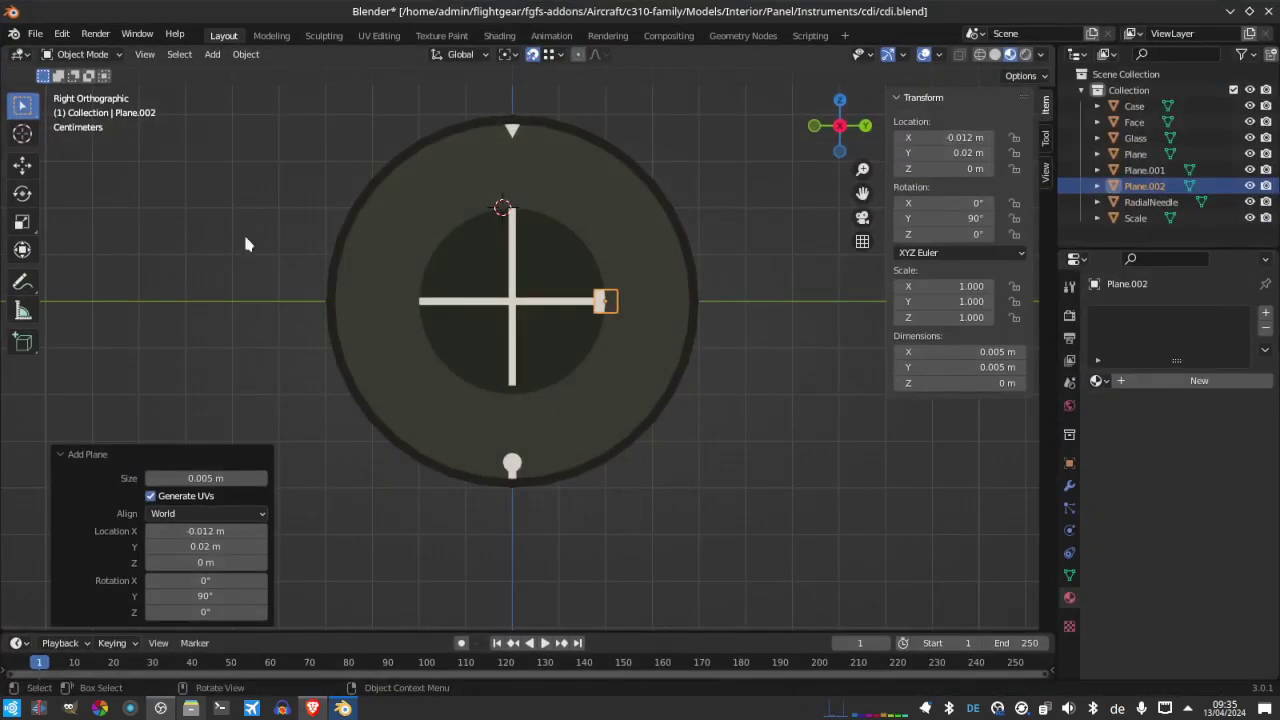
{"action": "key", "text": "ctrl+a"}
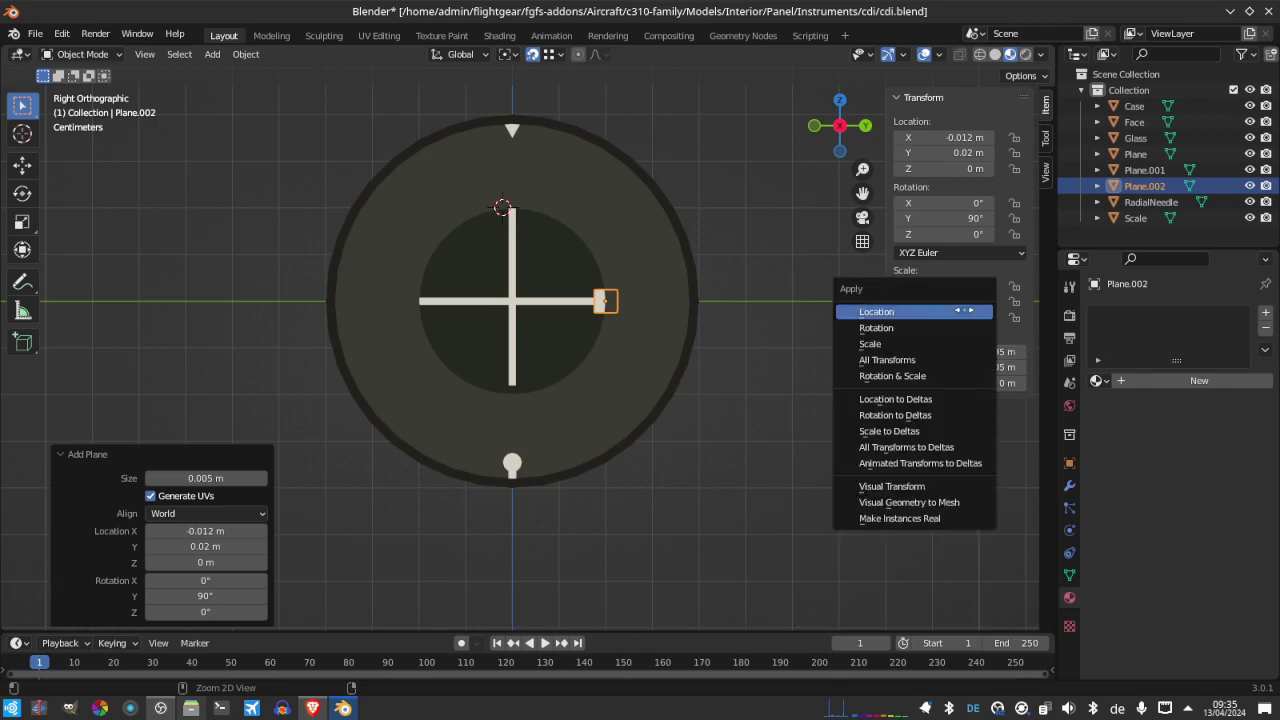
{"action": "left_click", "coordinate": [876, 327]}
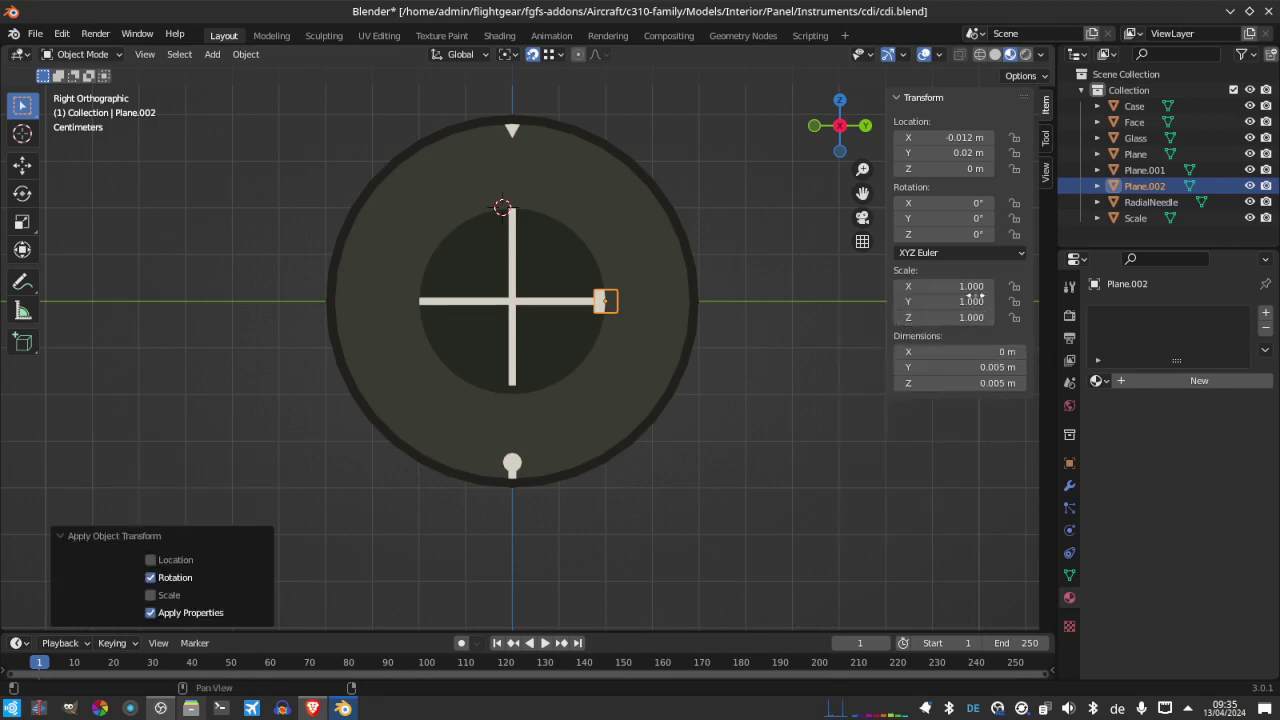
{"action": "mouse_move", "coordinate": [950, 301]}
{"action": "left_mouse_down"}
{"action": "mouse_move", "coordinate": [895, 301]}
{"action": "mouse_move", "coordinate": [966, 301]}
{"action": "left_mouse_up"}
{"action": "left_click", "coordinate": [966, 301]}
{"action": "type", "text": "0.5"}
{"action": "key", "text": "Return"}
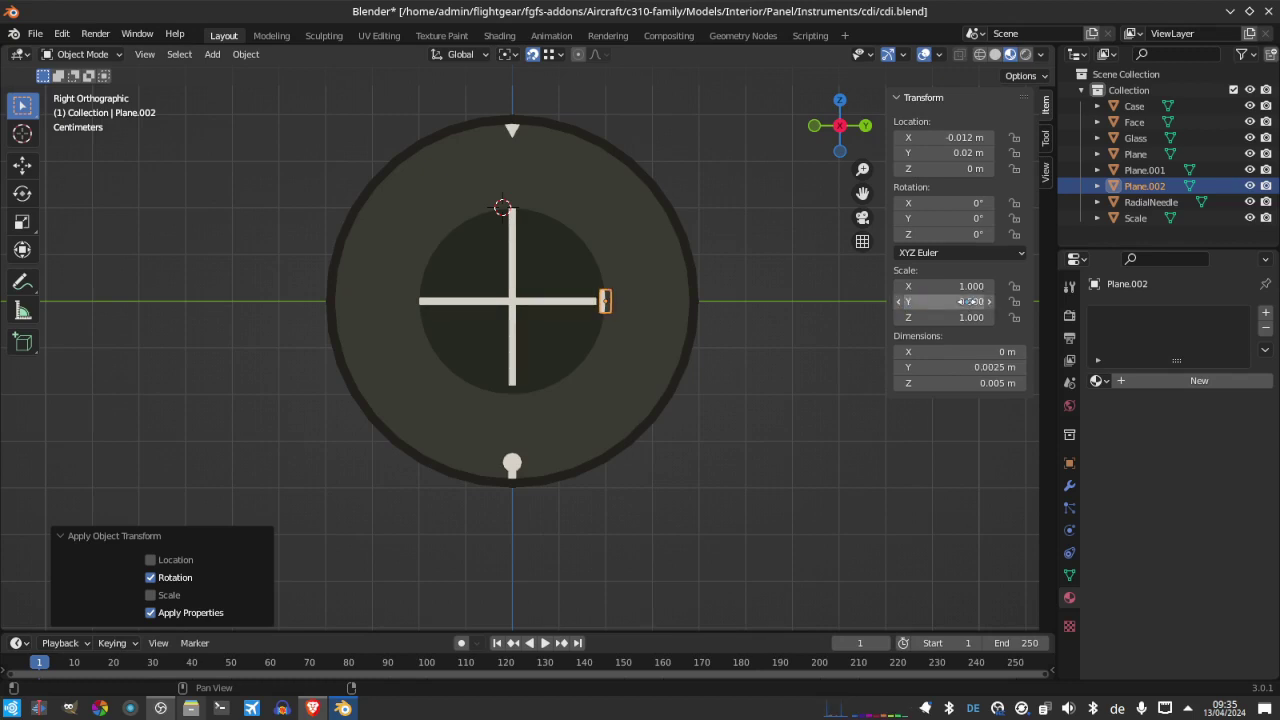
{"action": "left_click", "coordinate": [986, 367]}
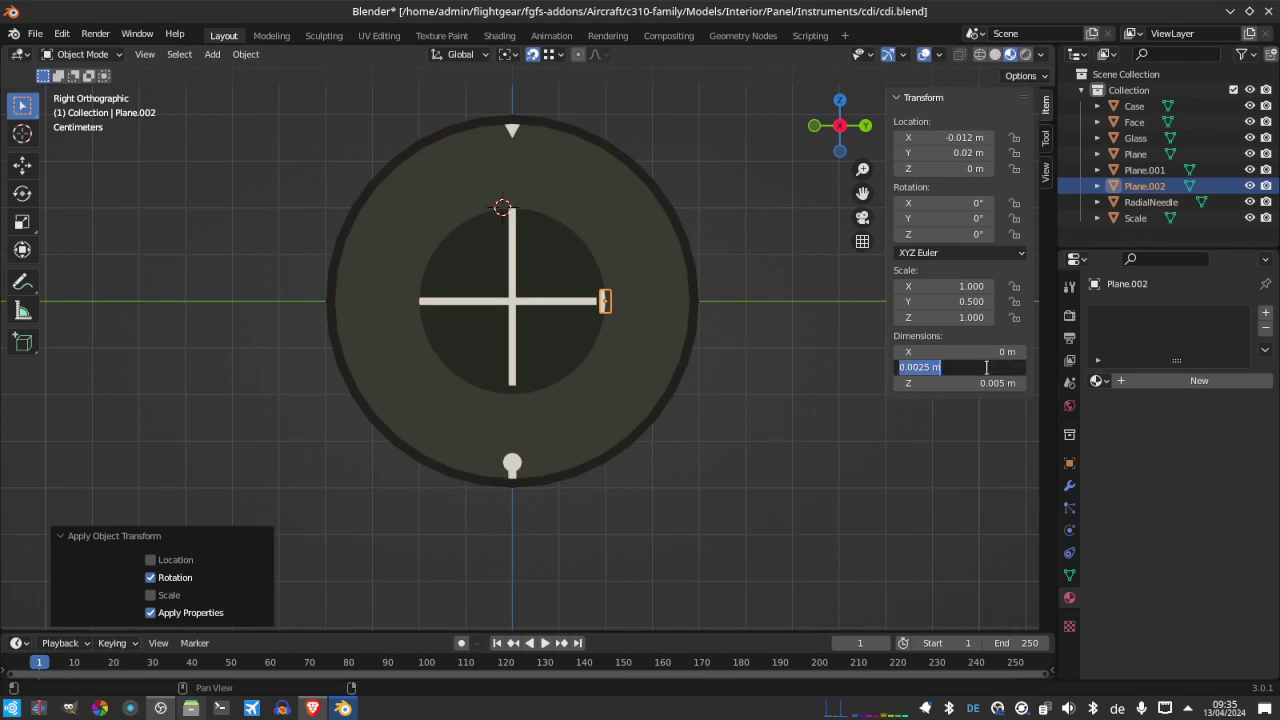
{"action": "type", "text": "0"}
{"action": "key", "text": "Return"}
{"action": "key", "text": "ctrl+z"}
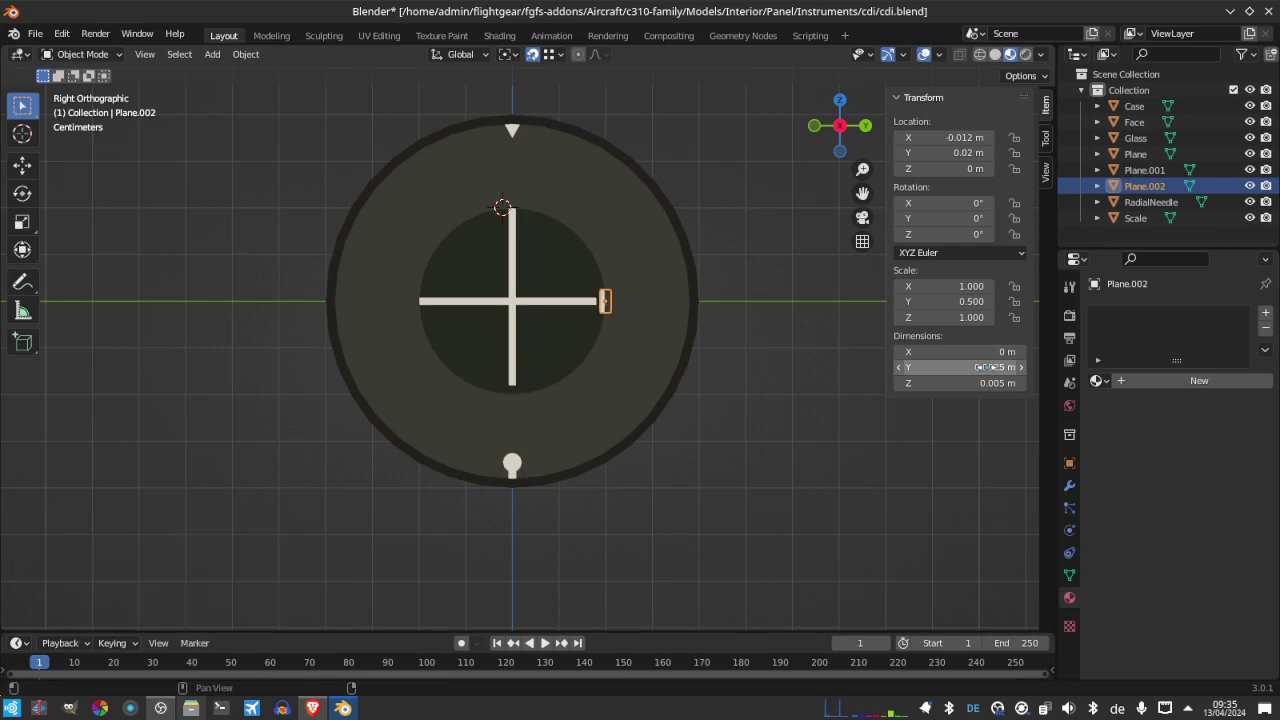
Move the flag plane inward along Y, trying 0.019 m and settling on a Y location of 0.018 m
{"action": "left_click", "coordinate": [963, 153]}
{"action": "left_click", "coordinate": [968, 155]}
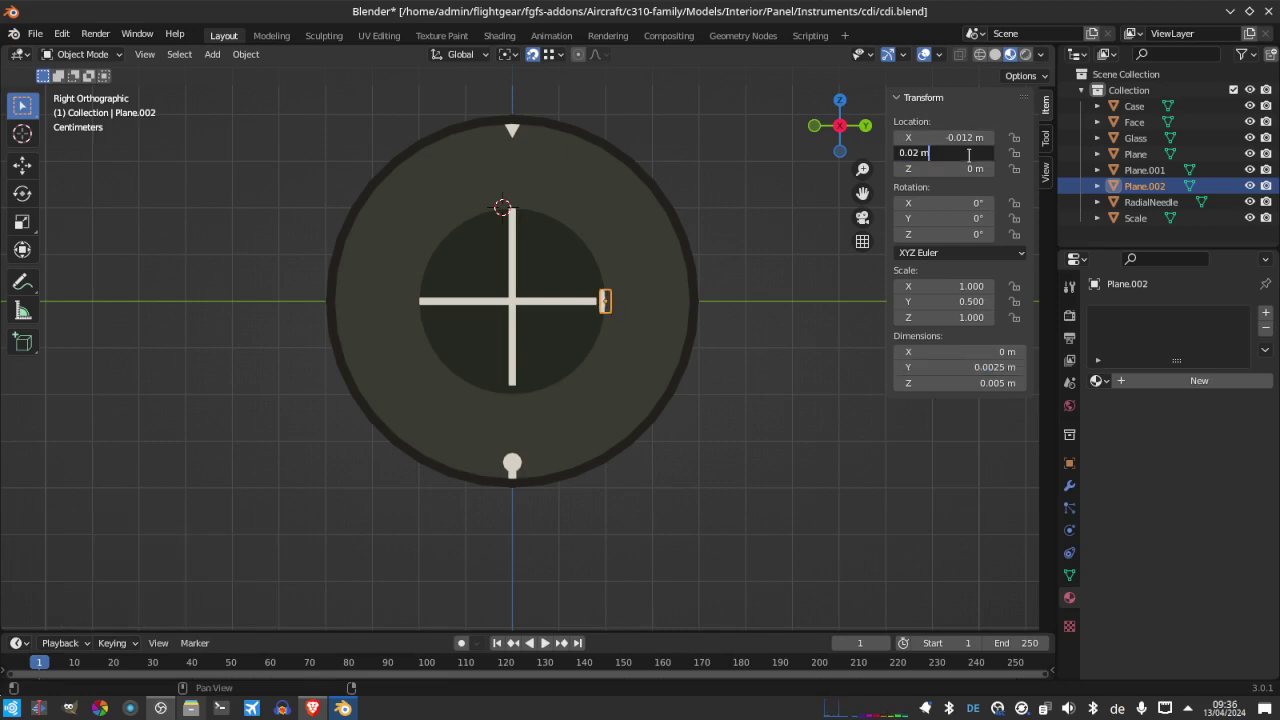
{"action": "type", "text": "19"}
{"action": "key", "text": "Return"}
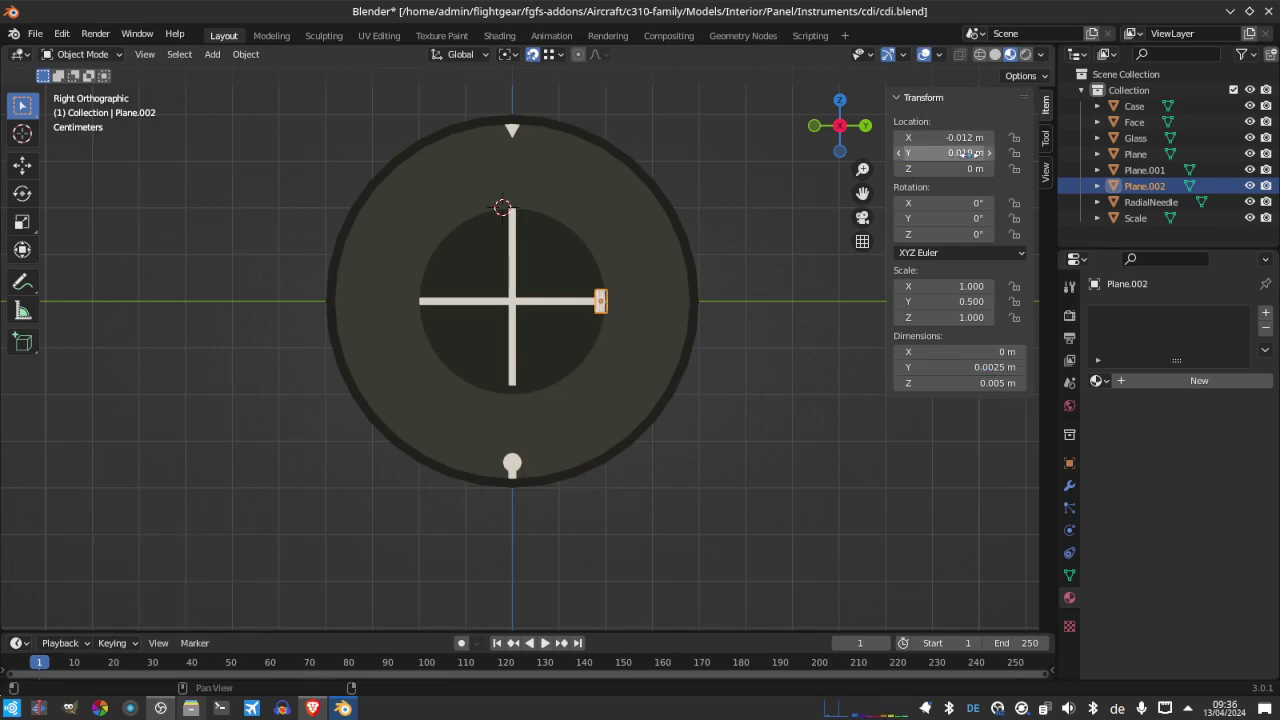
{"action": "left_click", "coordinate": [963, 153]}
{"action": "left_click", "coordinate": [968, 155]}
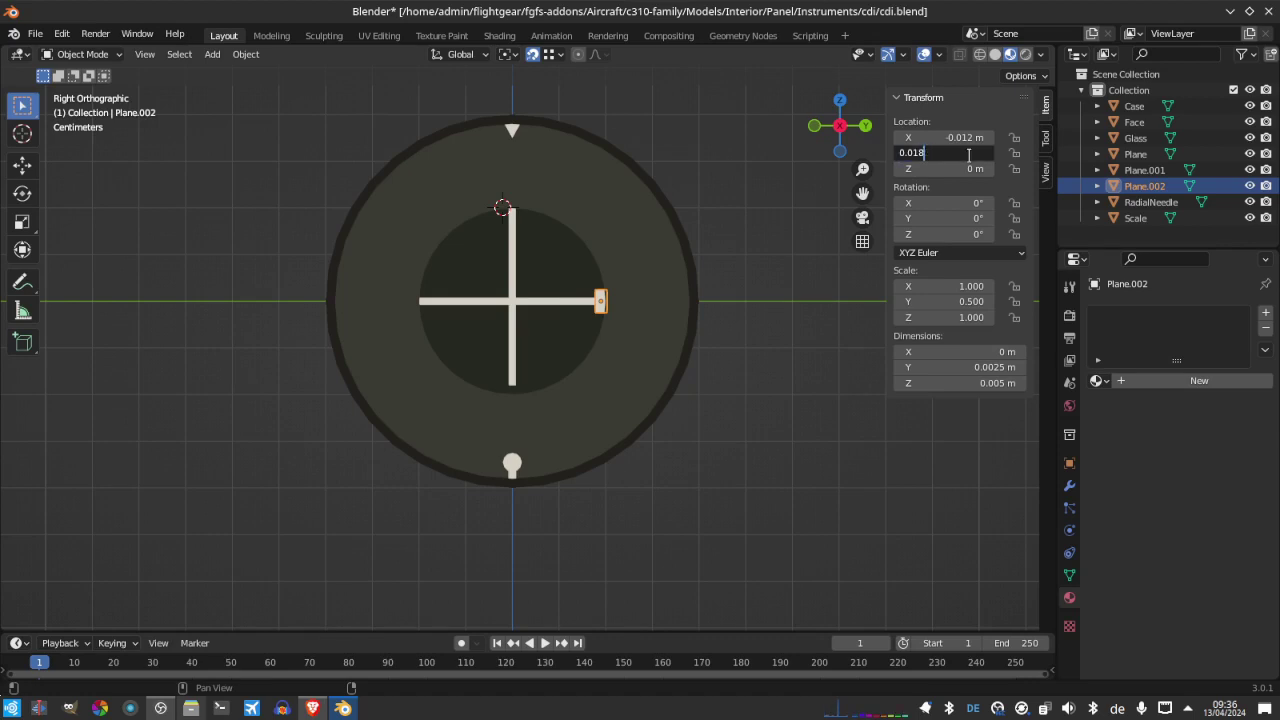
{"action": "key", "text": "Return"}
Compare the flag plane with the reference photo and set its Y dimension to 0.002 m
{"action": "left_click", "coordinate": [987, 367]}
{"action": "left_click", "coordinate": [987, 366]}
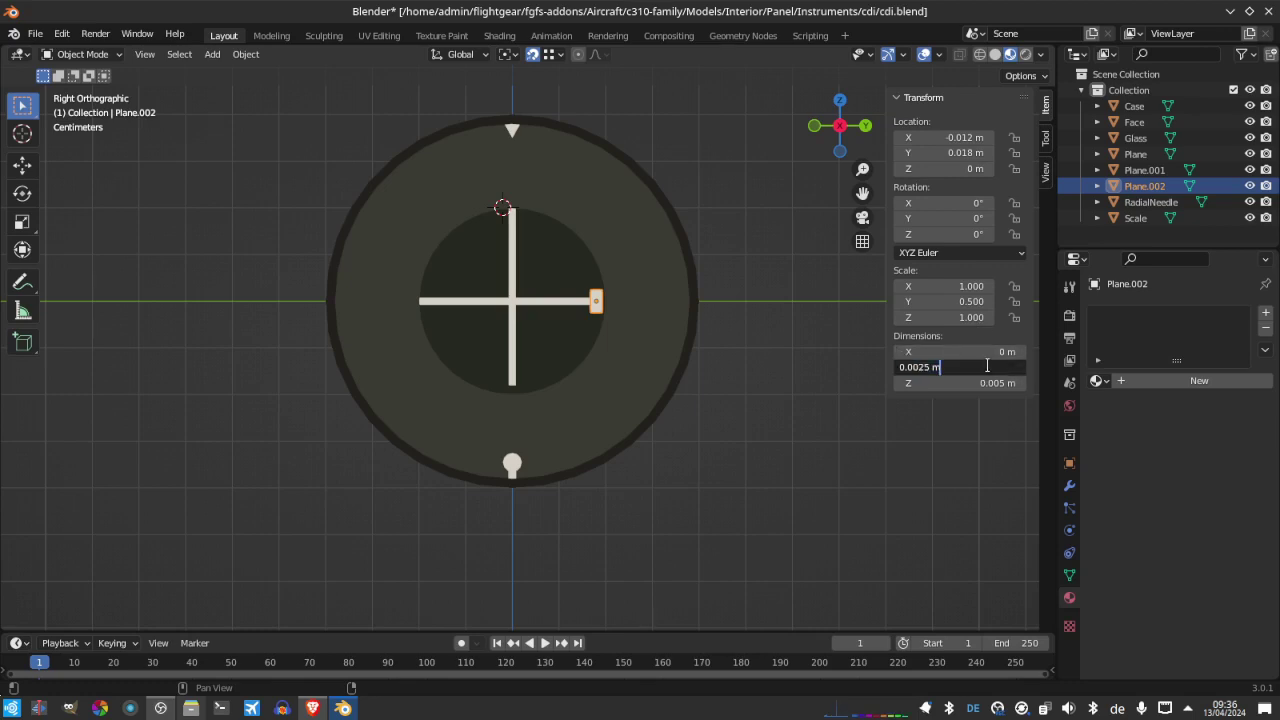
{"action": "key", "text": "Return"}
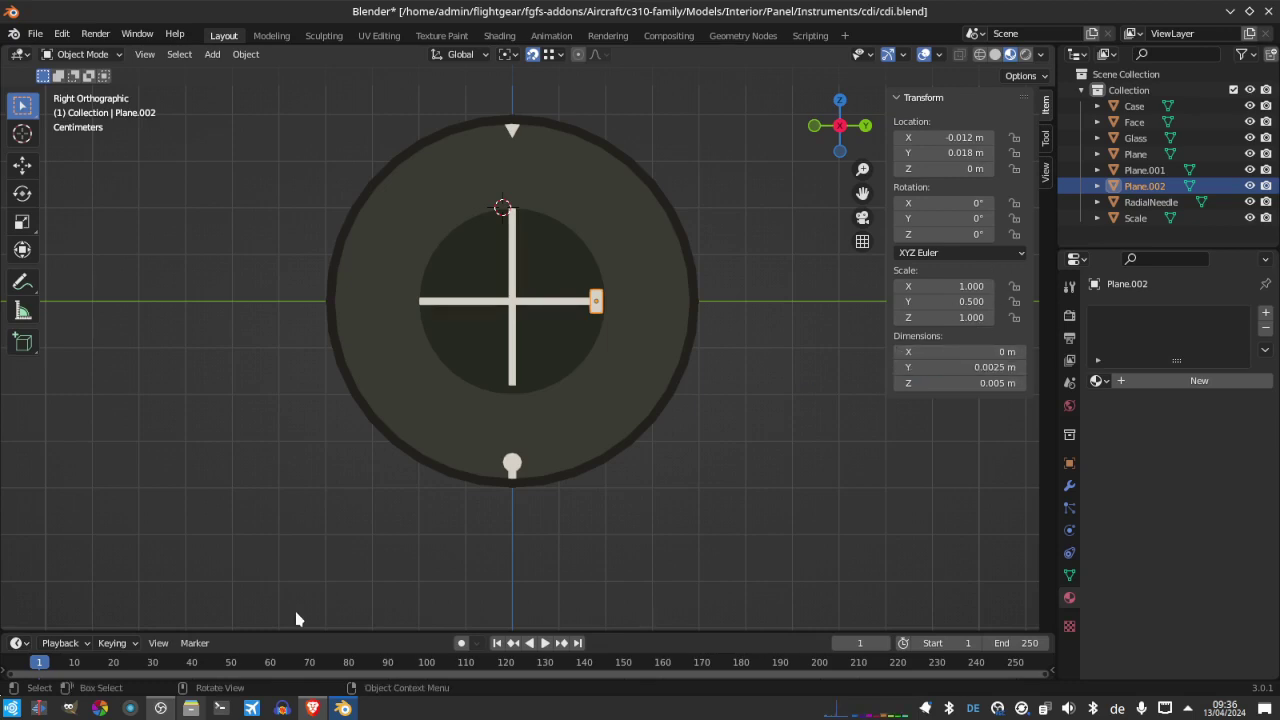
{"action": "left_click", "coordinate": [344, 708]}
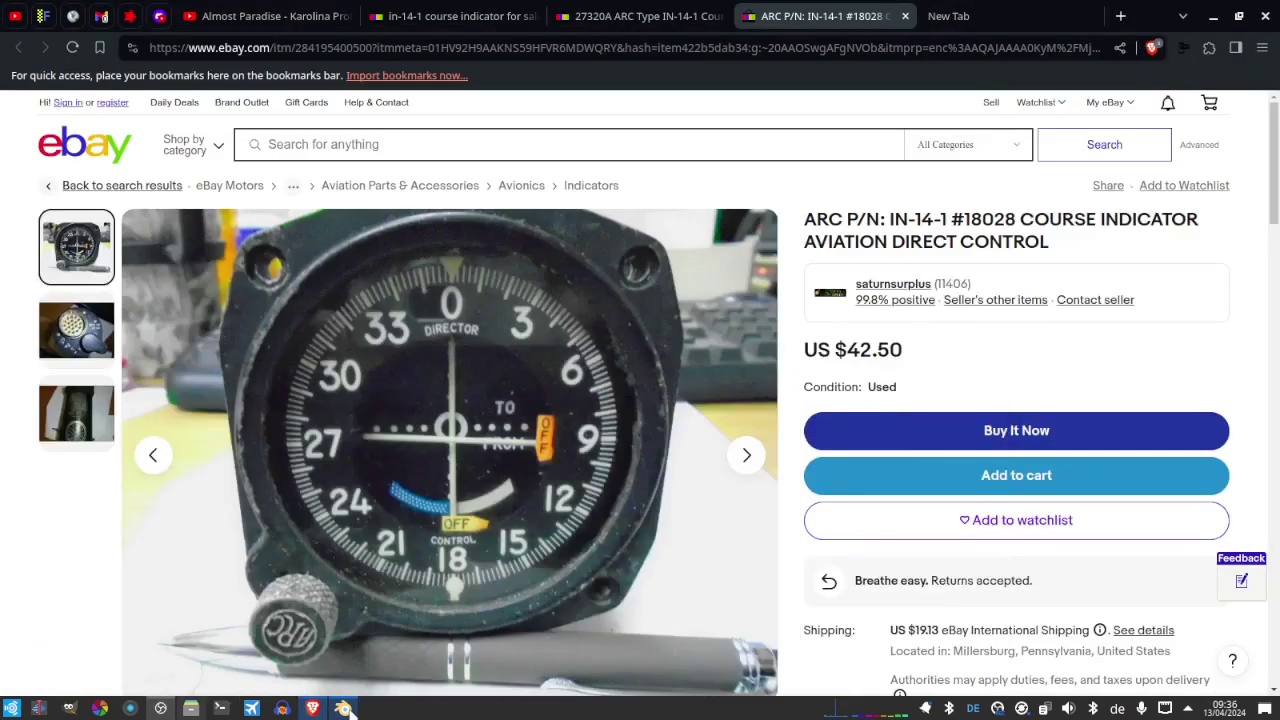
{"action": "left_click", "coordinate": [344, 708]}
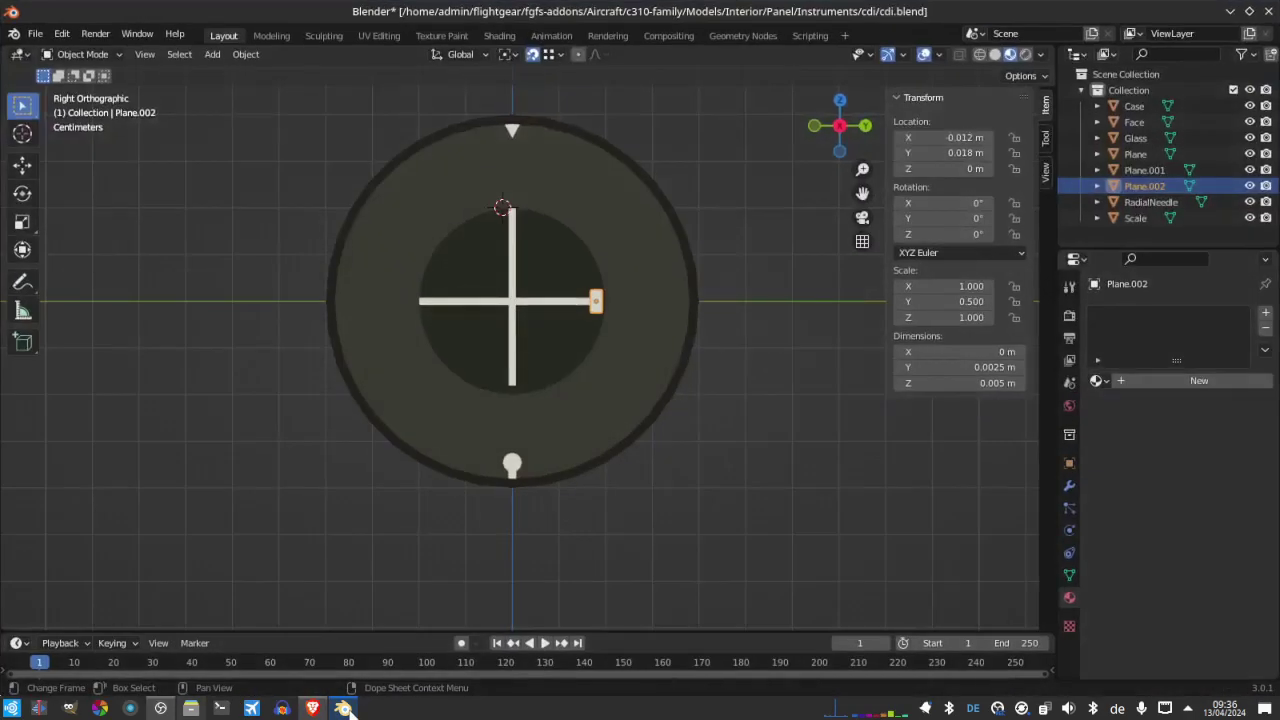
{"action": "left_click", "coordinate": [965, 368]}
{"action": "left_click", "coordinate": [969, 369]}
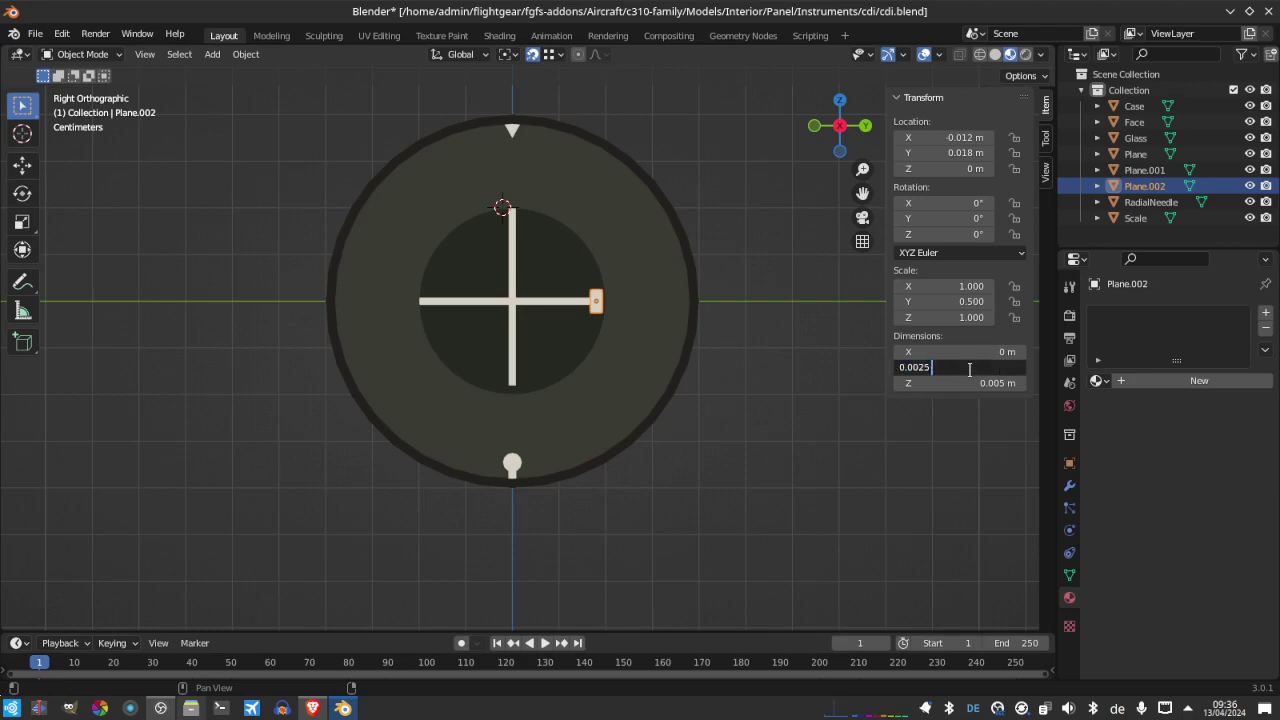
{"action": "key", "text": "Return"}
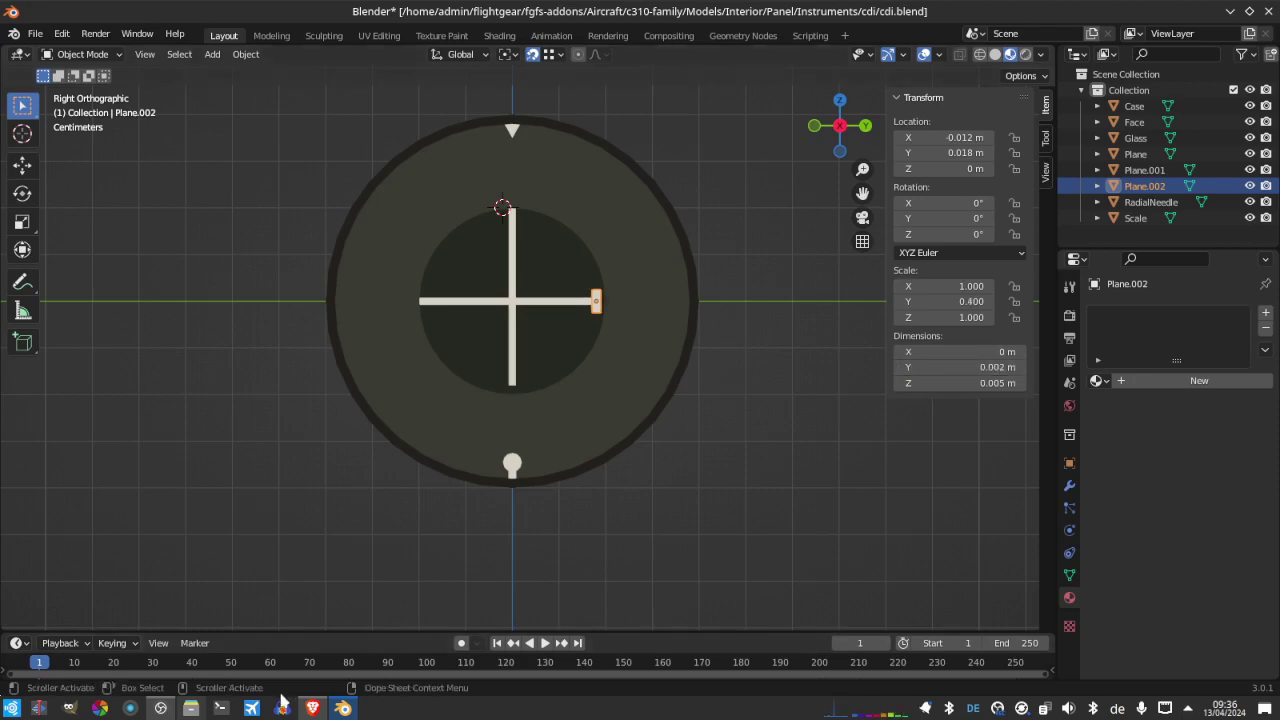
Check the photo's OFF flag again and set the plane's dimensions to 0.003 m in Y and 0.008 m in Z
{"action": "left_click", "coordinate": [345, 708]}
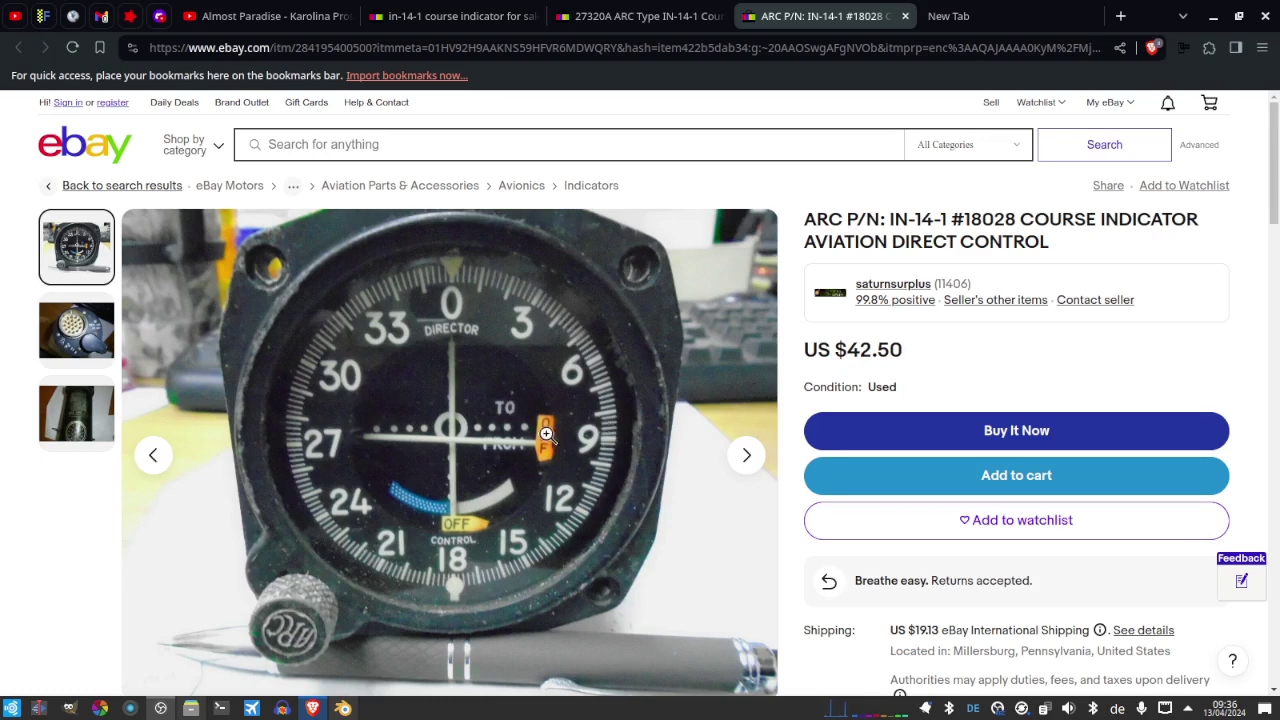
{"action": "left_click", "coordinate": [343, 708]}
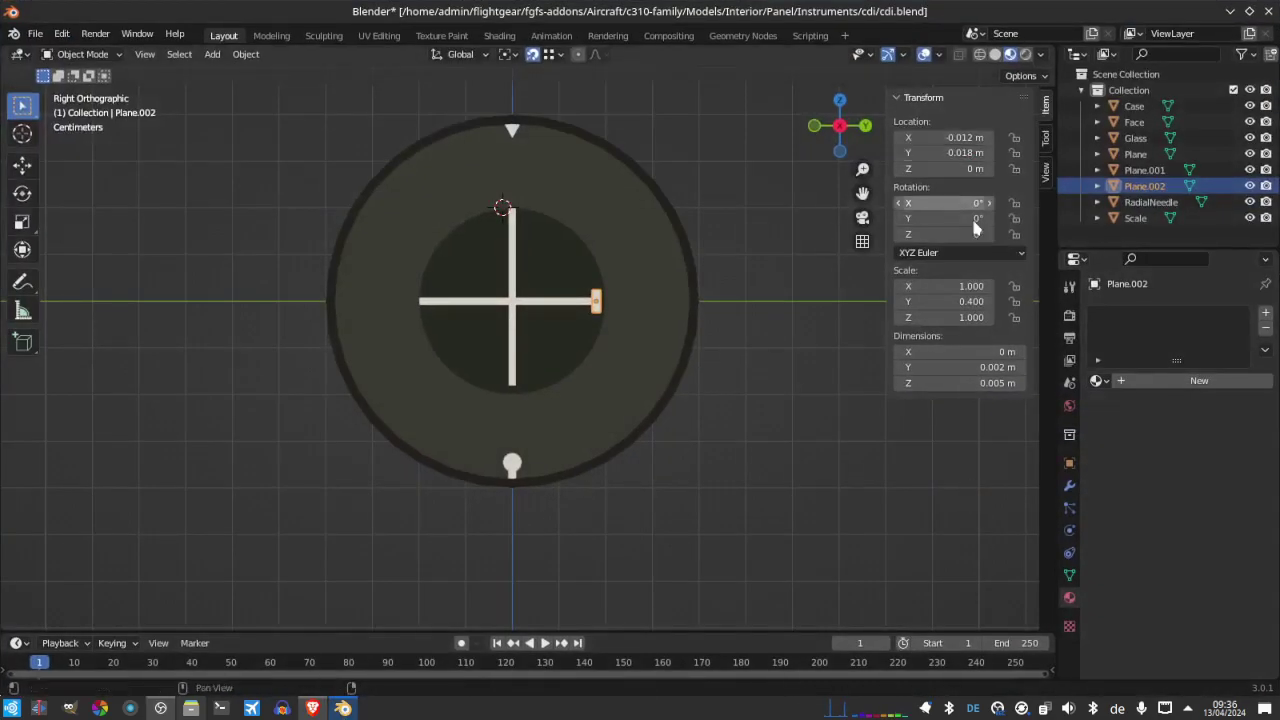
{"action": "left_click", "coordinate": [955, 367]}
{"action": "type", "text": "3"}
{"action": "key", "text": "Return"}
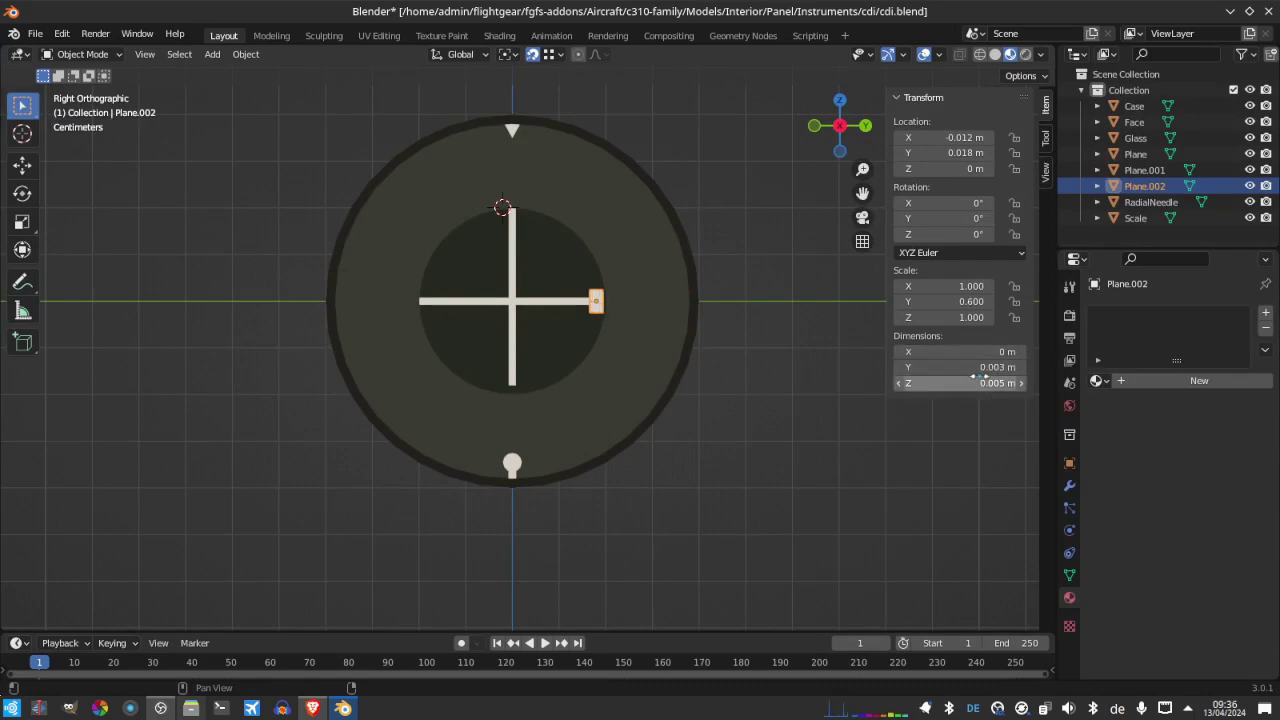
{"action": "left_click", "coordinate": [980, 382]}
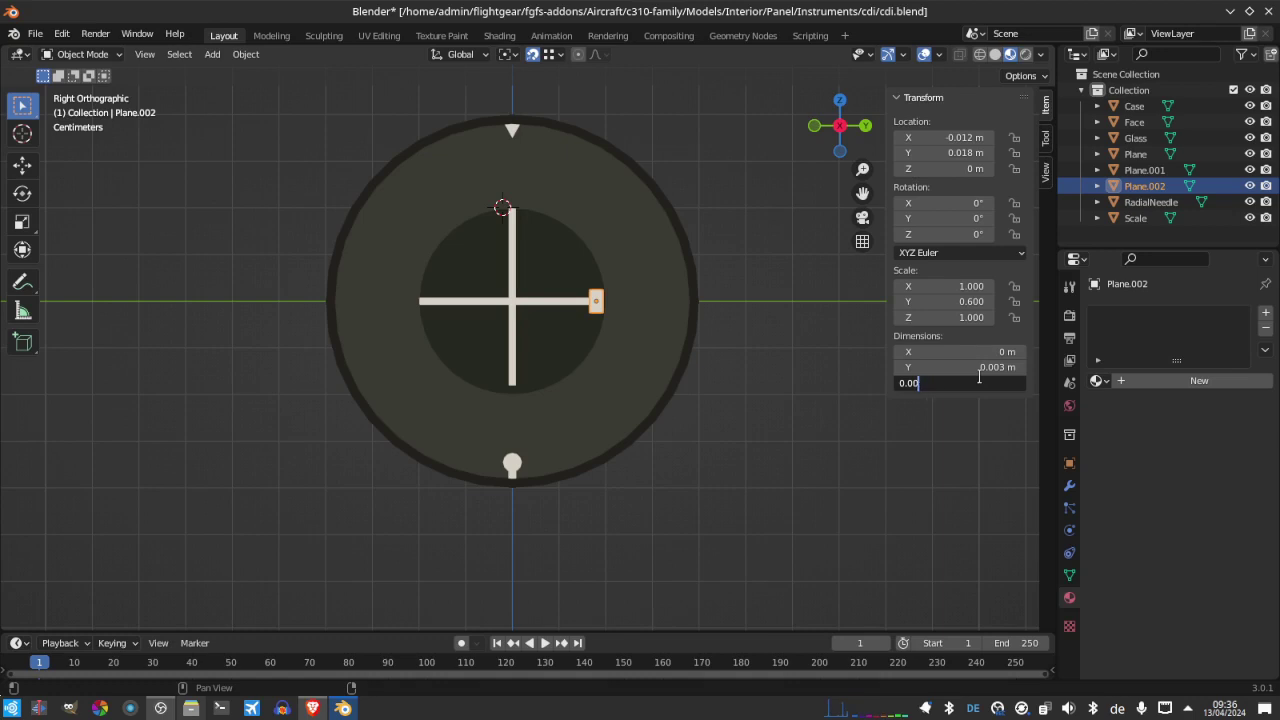
{"action": "type", "text": "8"}
{"action": "key", "text": "Return"}
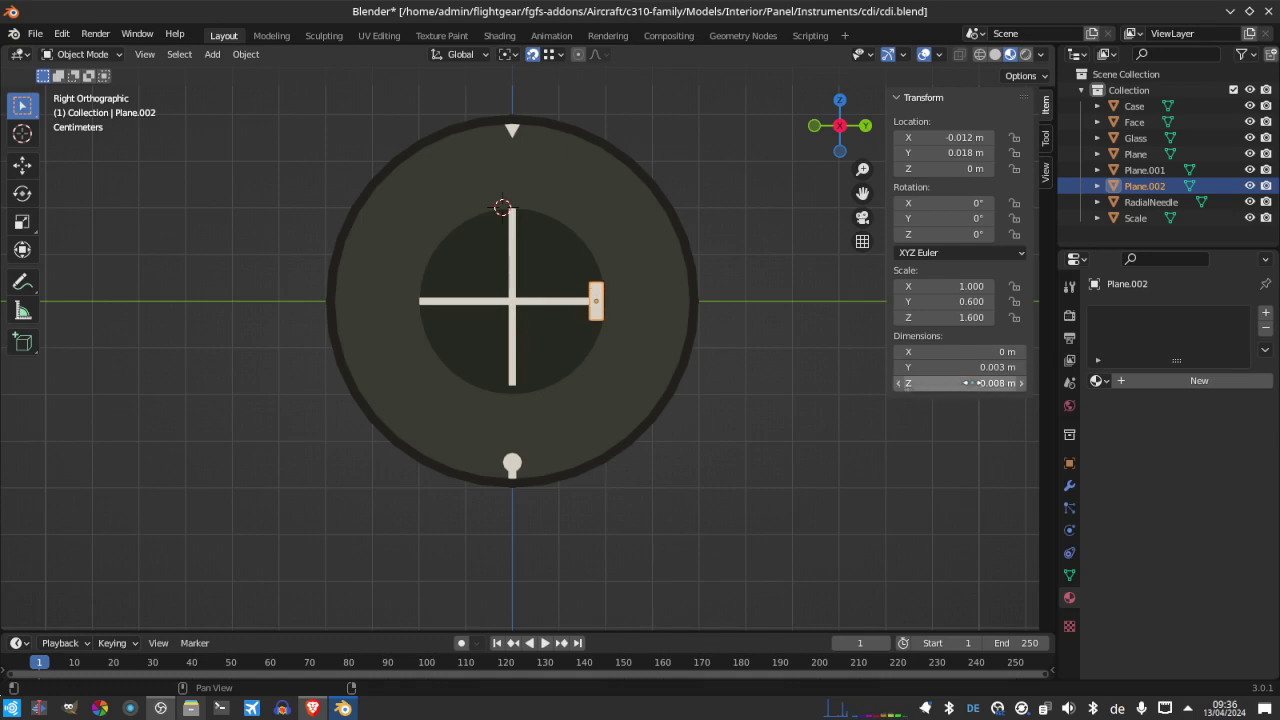
Set the flag plane's dimensions to 0.006 m in Z and 0.0025 m in Y, and save the file
{"action": "left_click", "coordinate": [971, 383]}
{"action": "type", "text": "6"}
{"action": "key", "text": "Return"}
{"action": "left_click", "coordinate": [976, 367]}
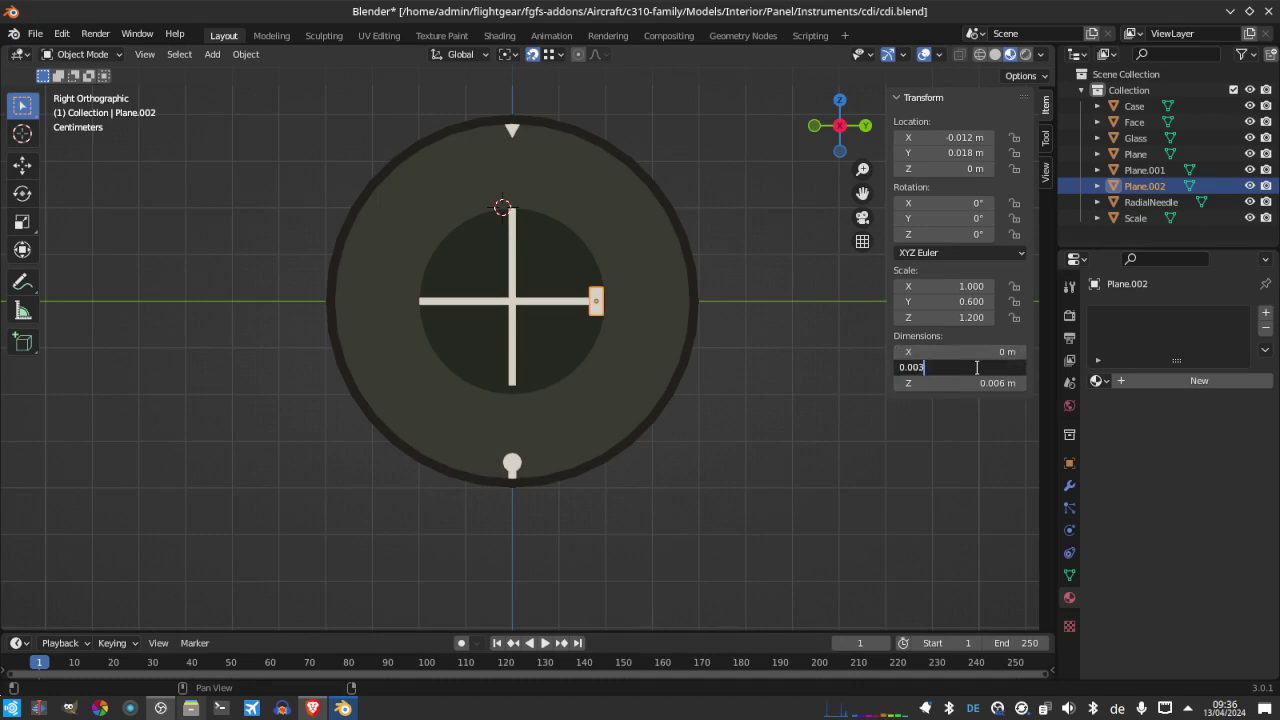
{"action": "type", "text": "25"}
{"action": "key", "text": "Return"}
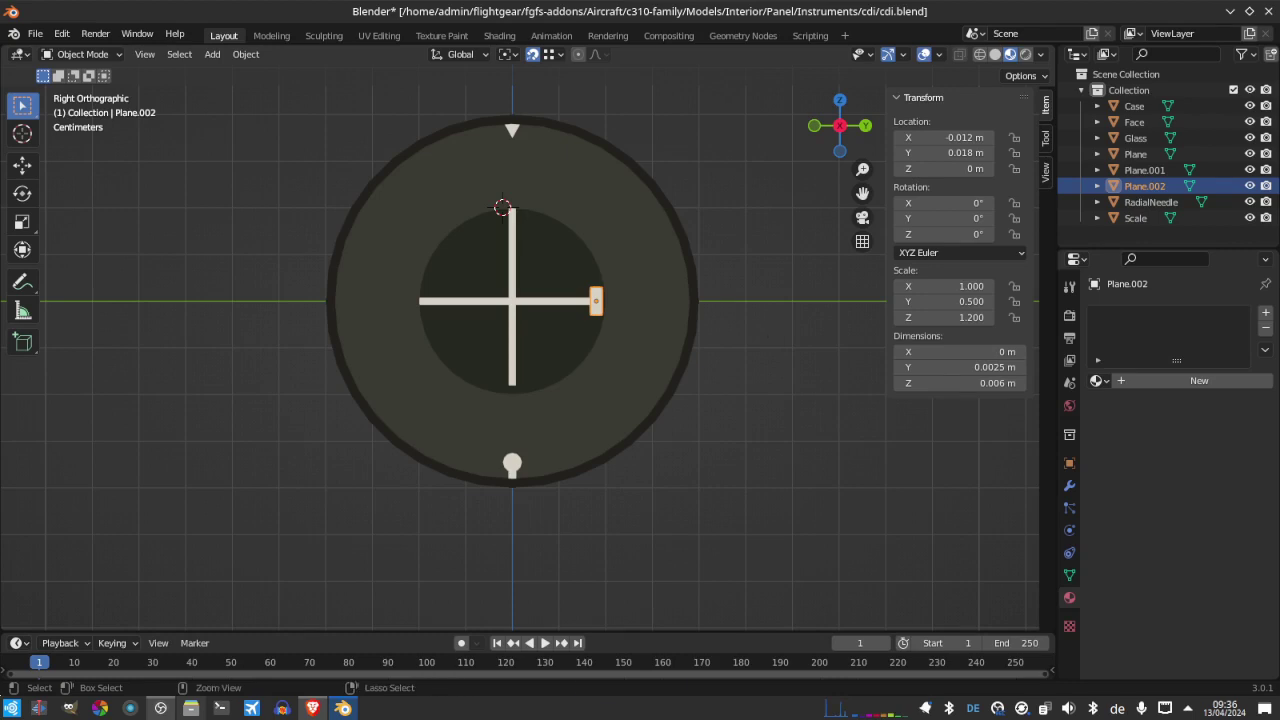
{"action": "key", "text": "ctrl+s"}
Select the flag plane's lower edge in Edit Mode and check the OFF flag's shape in the browser's reference photo
{"action": "scroll", "coordinate": [597, 291], "scroll_direction": "up", "scroll_amount": 9}
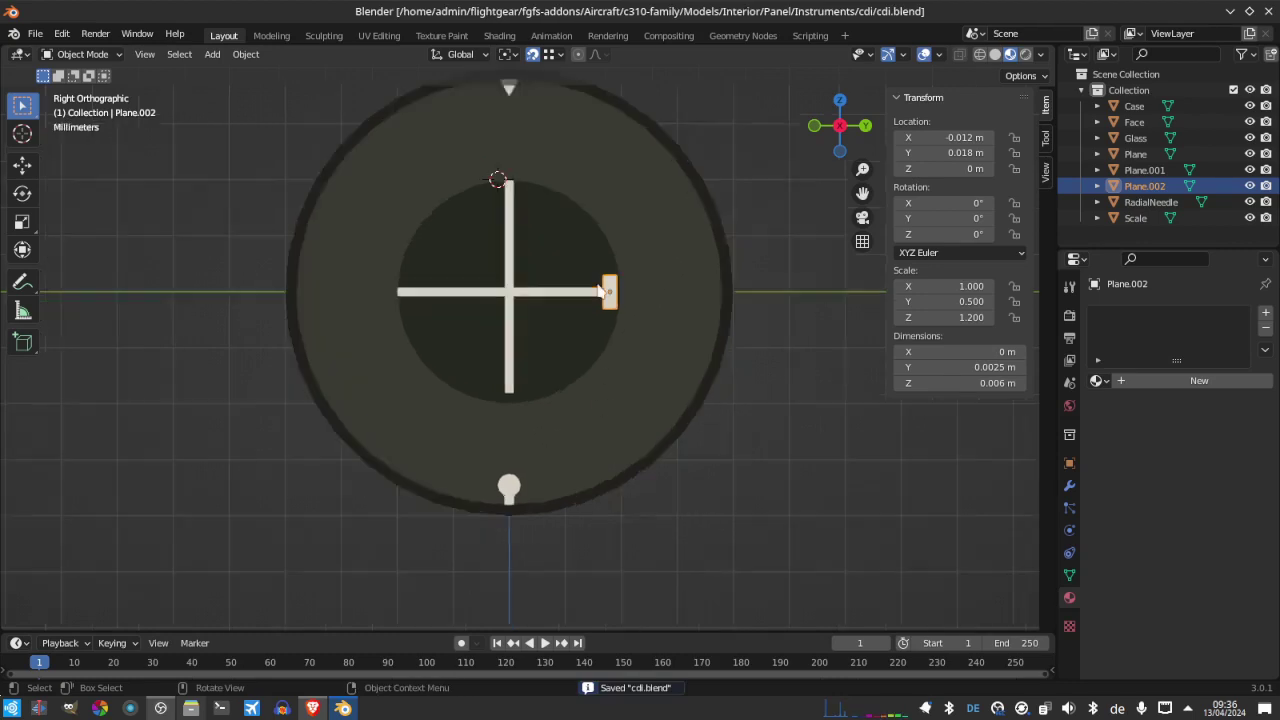
{"action": "scroll", "coordinate": [598, 291], "scroll_direction": "down", "scroll_amount": 3}
{"action": "scroll", "coordinate": [598, 288], "scroll_direction": "down", "scroll_amount": 1}
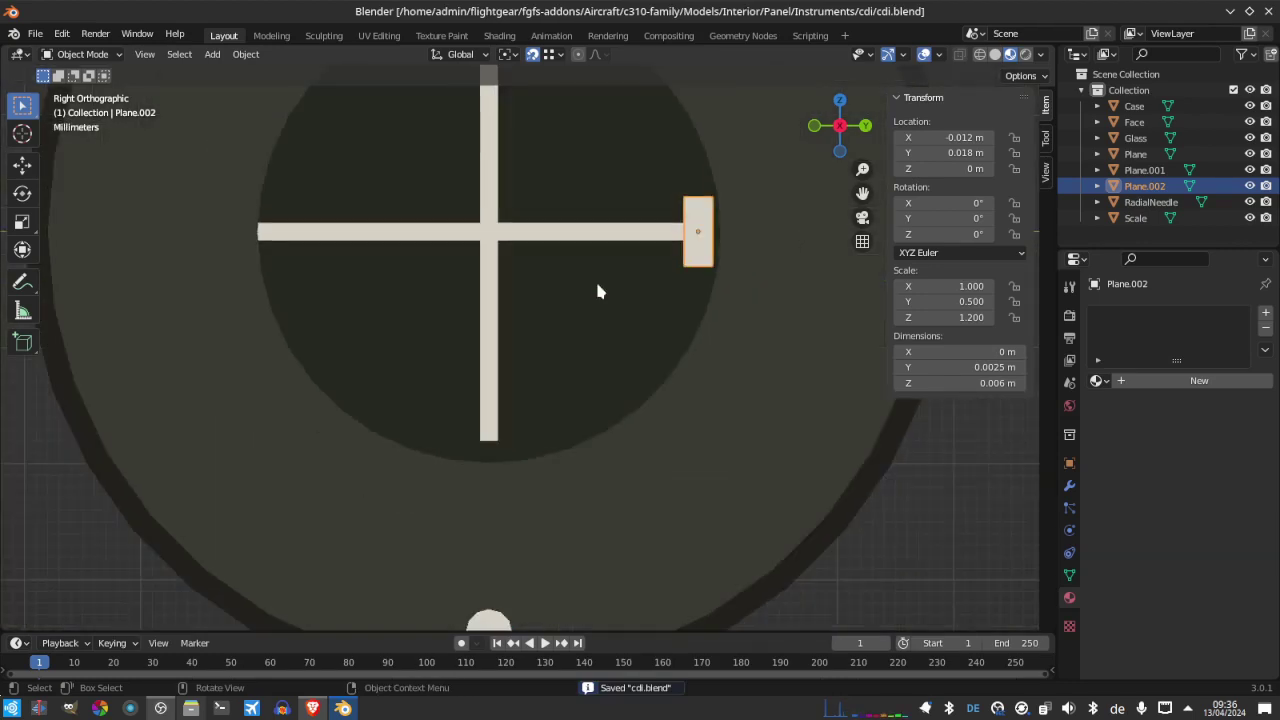
{"action": "key", "text": "Tab"}
{"action": "key", "text": "2"}
{"action": "left_click", "coordinate": [691, 266]}
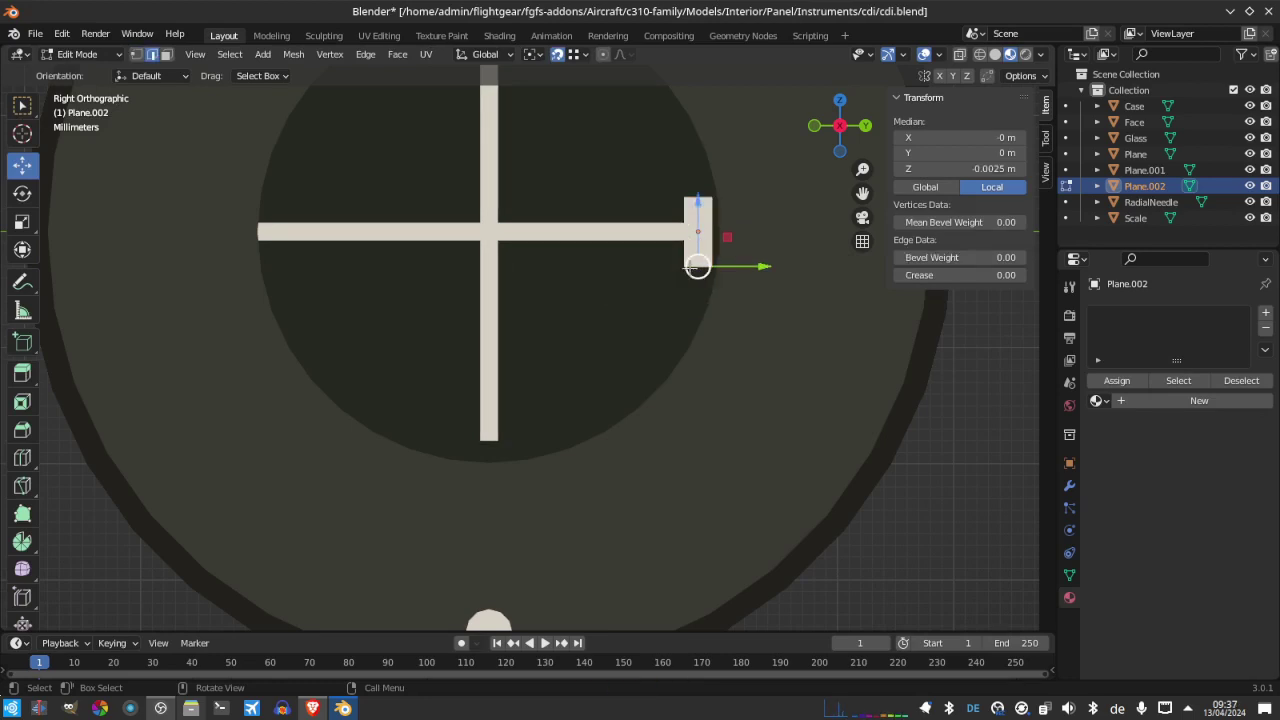
{"action": "left_click", "coordinate": [343, 708]}
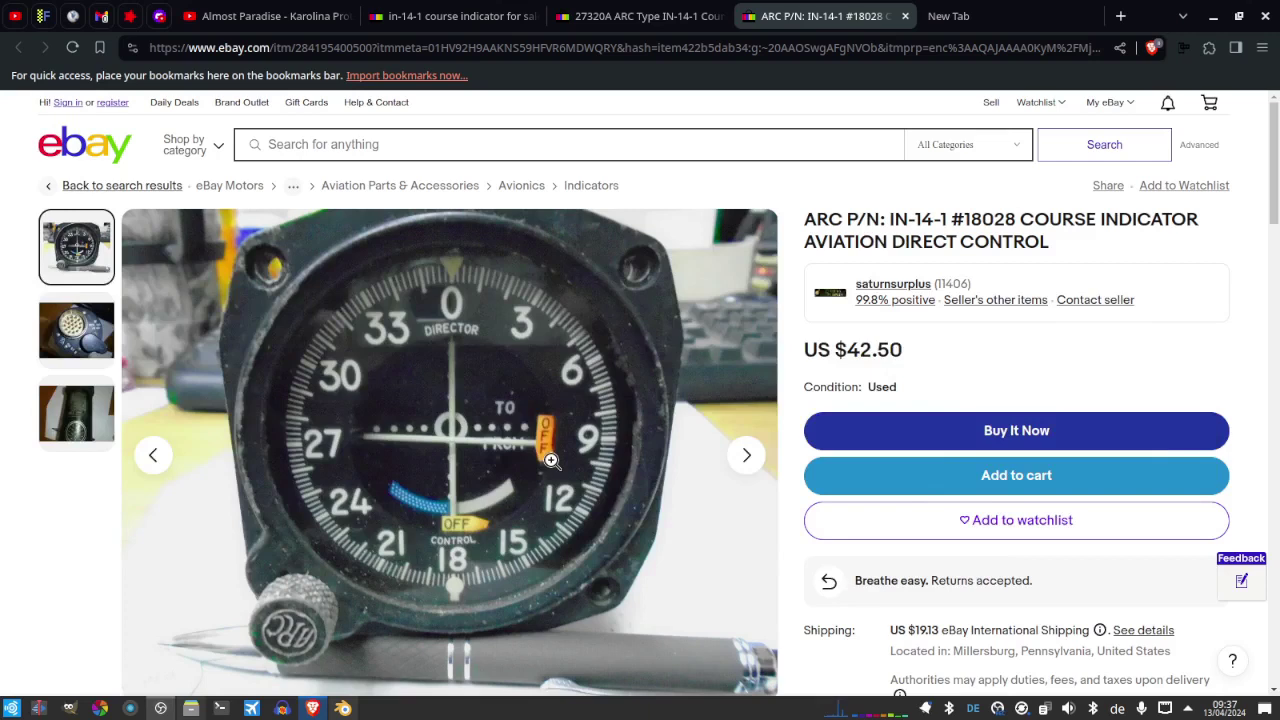
{"action": "left_click", "coordinate": [550, 460]}
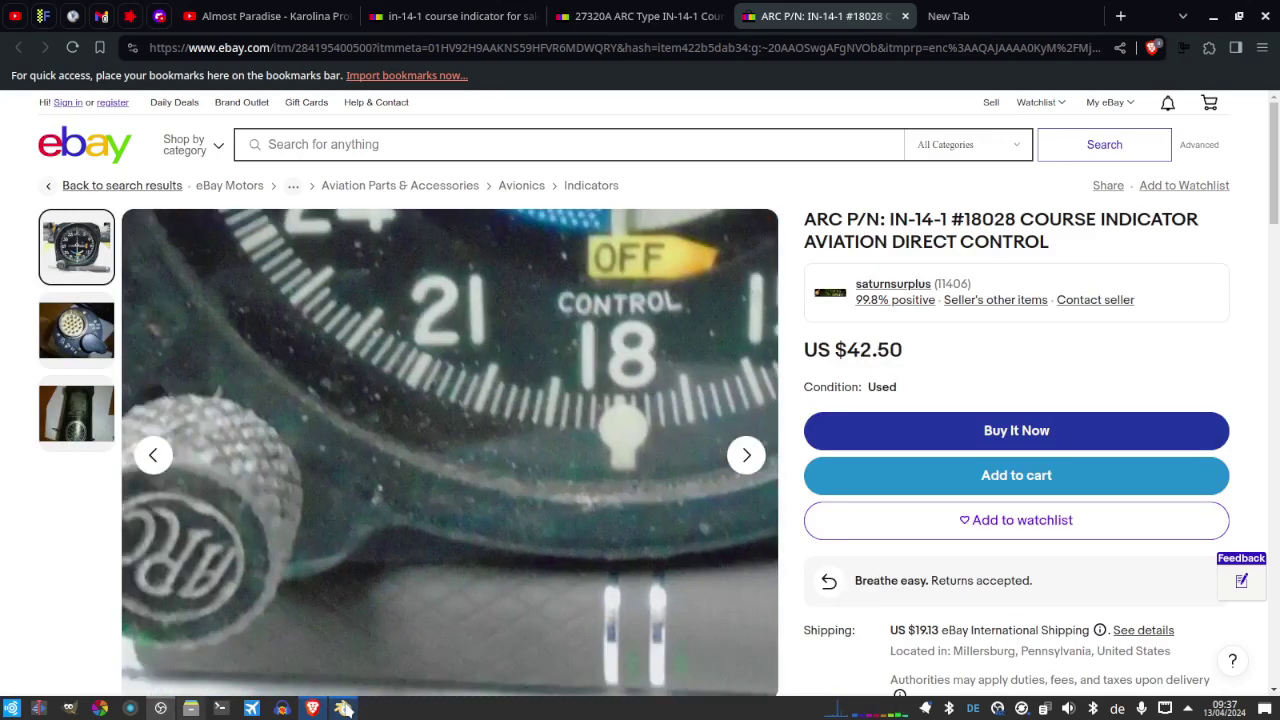
{"action": "left_click", "coordinate": [343, 707]}
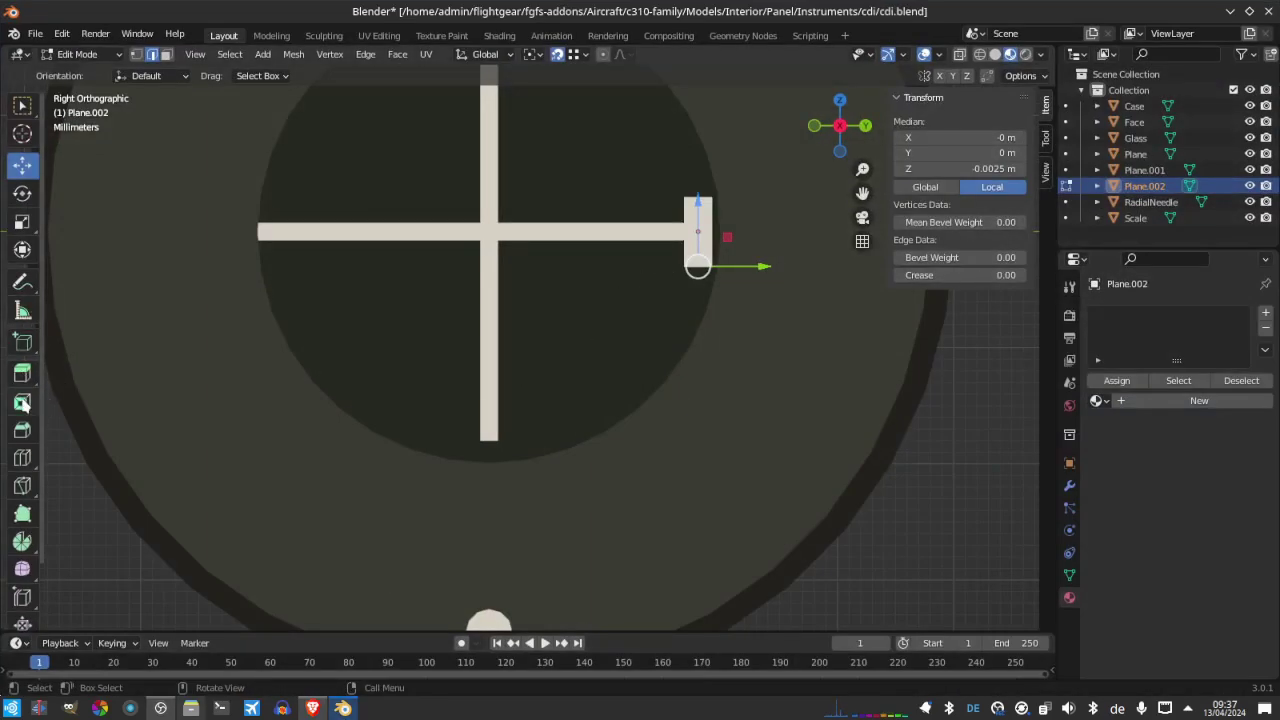
Extrude the flag's lower edge freehand along XYZ with snapping off, about 0.0024 m in Y and -0.0056 m in Z
{"action": "left_click", "coordinate": [22, 372]}
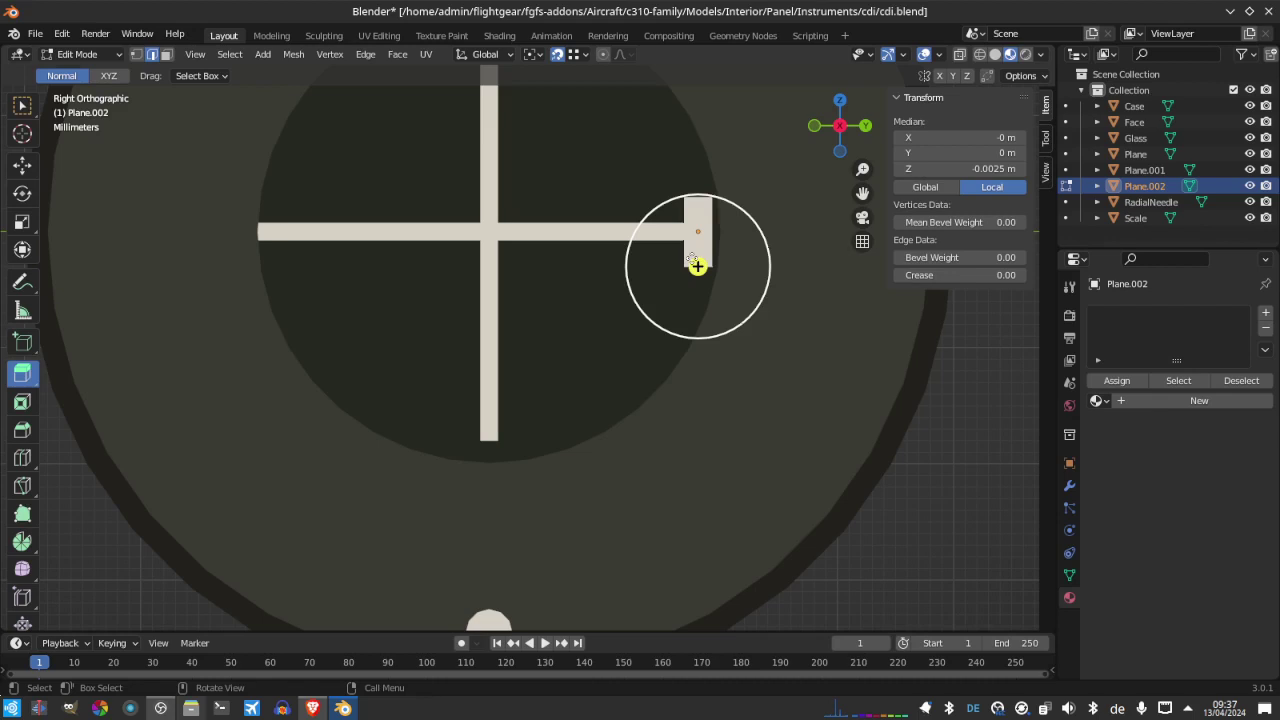
{"action": "left_click", "coordinate": [108, 76]}
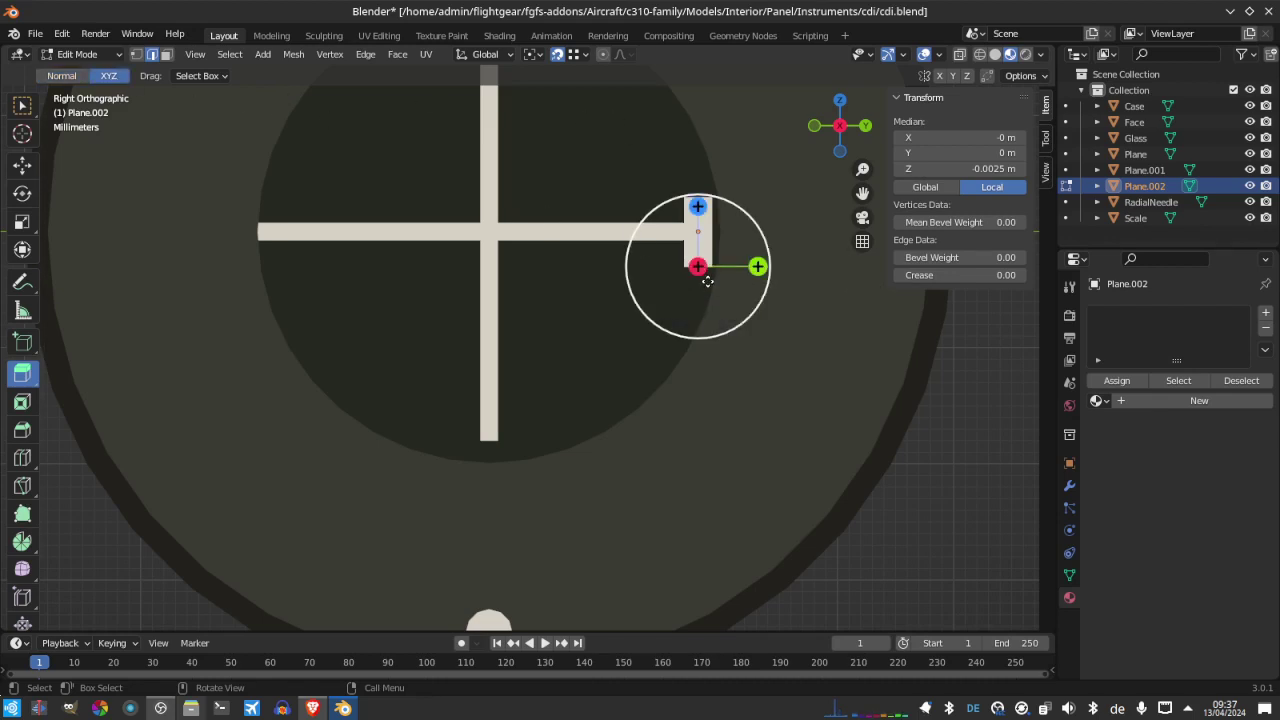
{"action": "left_click_drag", "start_coordinate": [708, 282], "coordinate": [746, 308]}
{"action": "key", "text": "ctrl+z"}
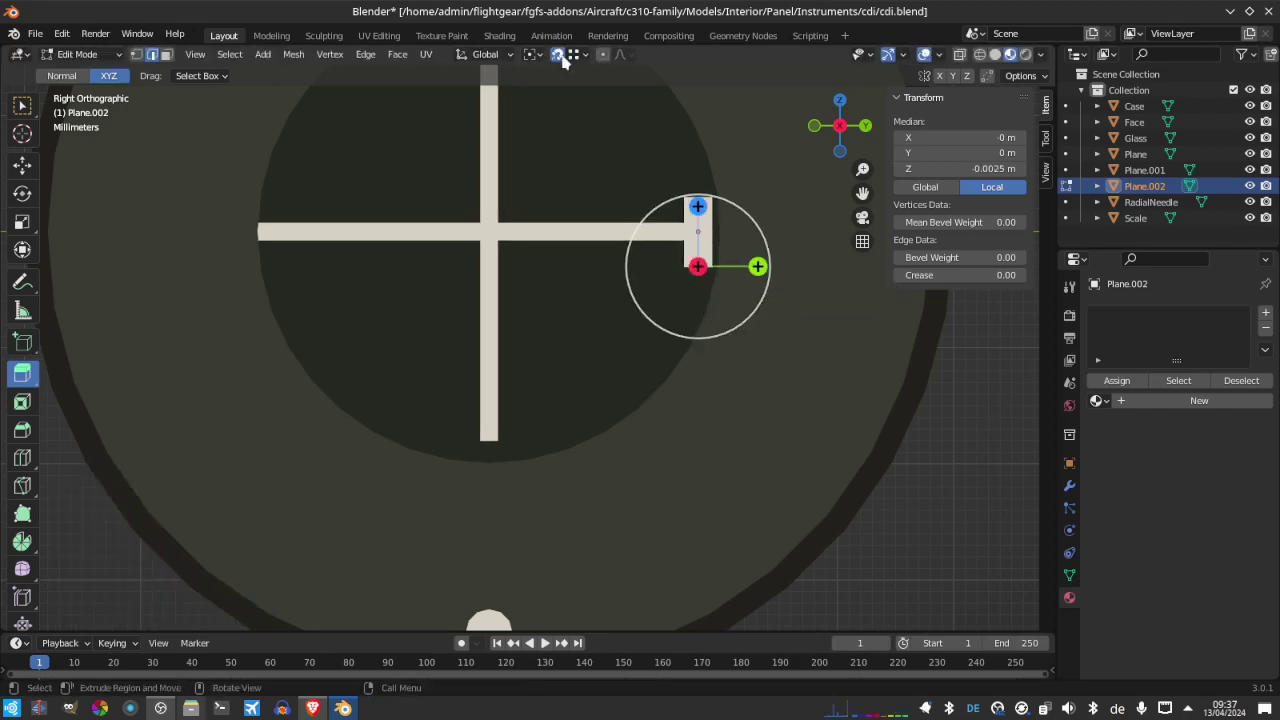
{"action": "left_click_drag", "start_coordinate": [718, 304], "coordinate": [749, 376]}
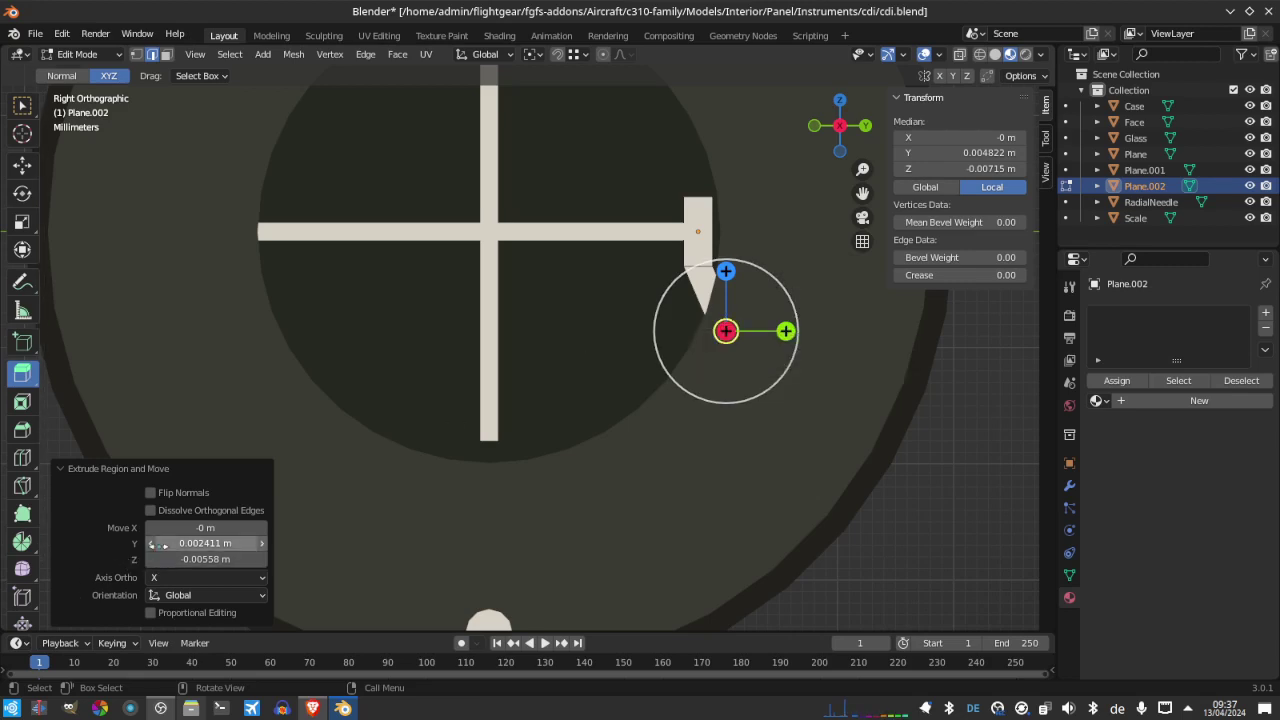
Check the reference photo, set the extrusion's move to 0.002 m in Y and -0.005 m in Z, and save the file
{"action": "mouse_move", "coordinate": [170, 543]}
{"action": "left_mouse_down"}
{"action": "mouse_move", "coordinate": [80, 543]}
{"action": "mouse_move", "coordinate": [195, 543]}
{"action": "left_mouse_up"}
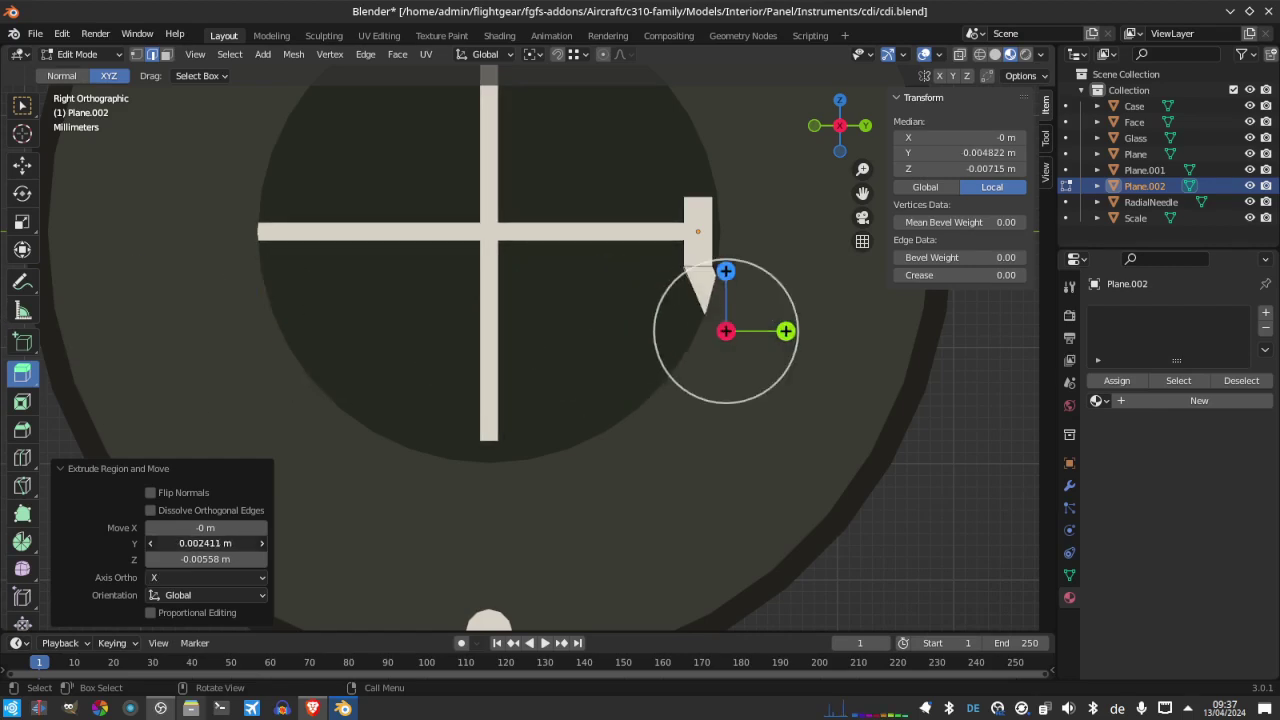
{"action": "left_click", "coordinate": [312, 708]}
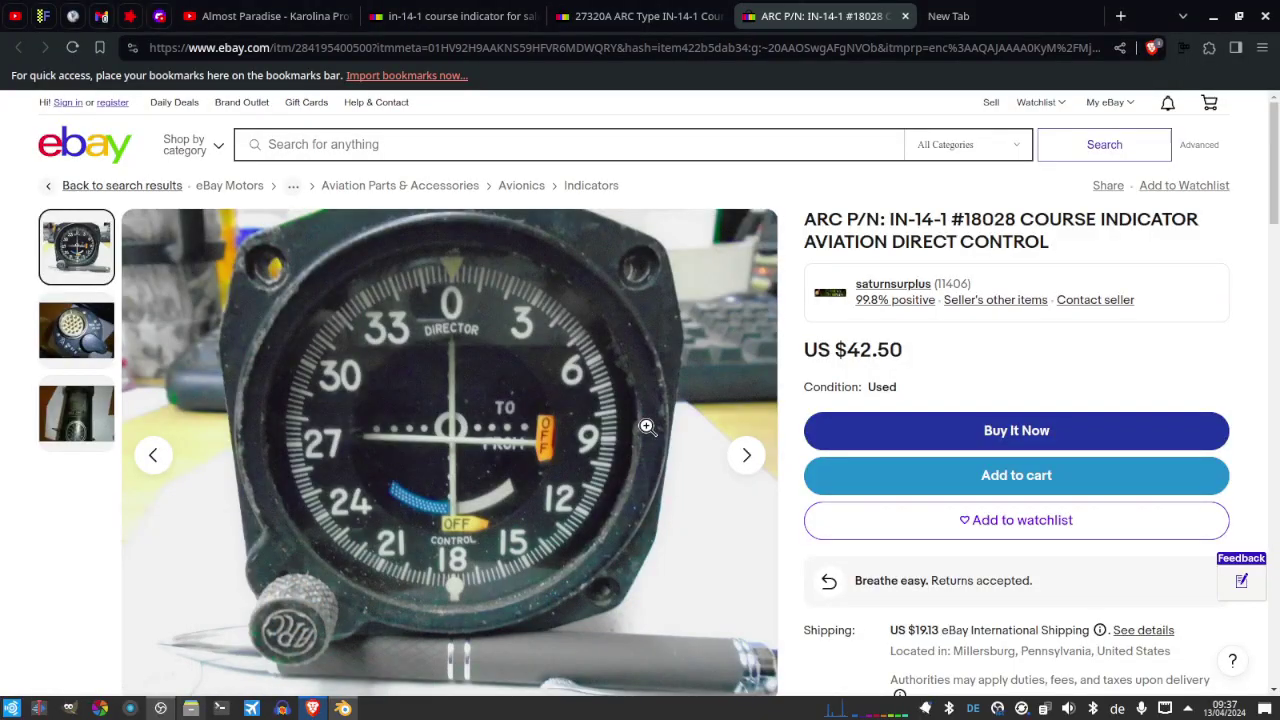
{"action": "mouse_move", "coordinate": [350, 707]}
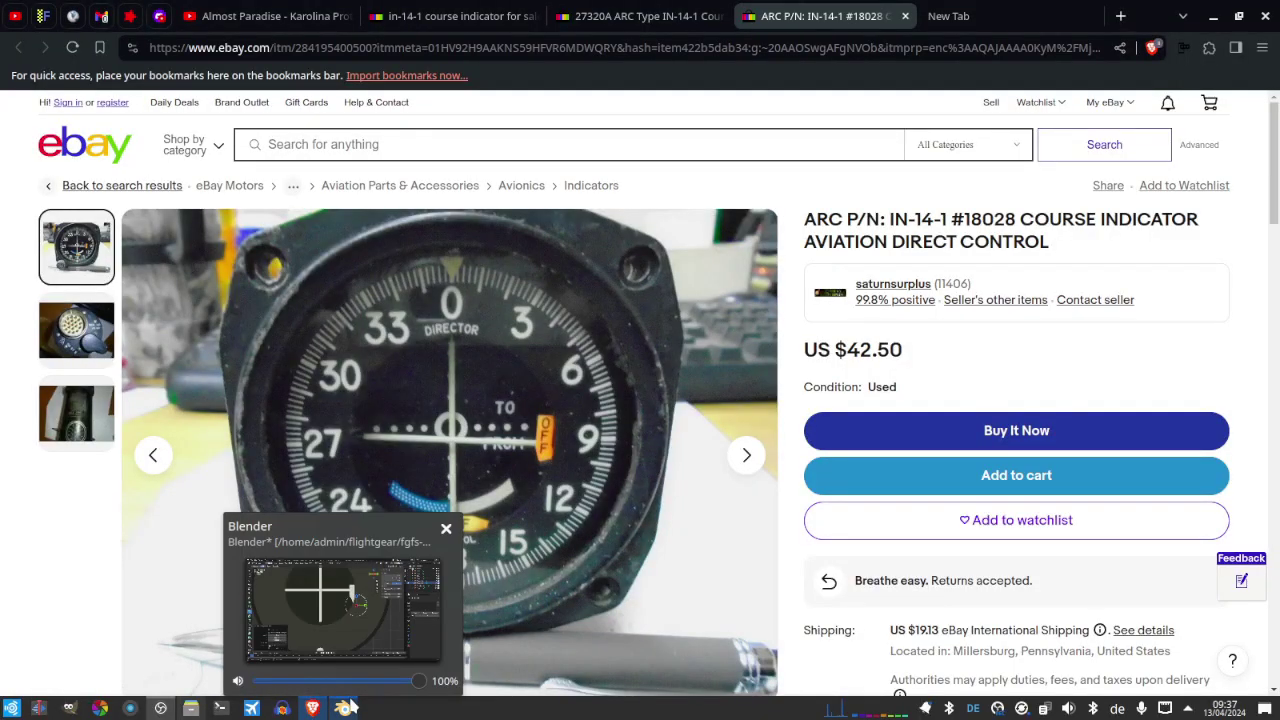
{"action": "left_click", "coordinate": [240, 558]}
{"action": "left_click", "coordinate": [237, 545]}
{"action": "left_click", "coordinate": [237, 545]}
{"action": "key", "text": "Return"}
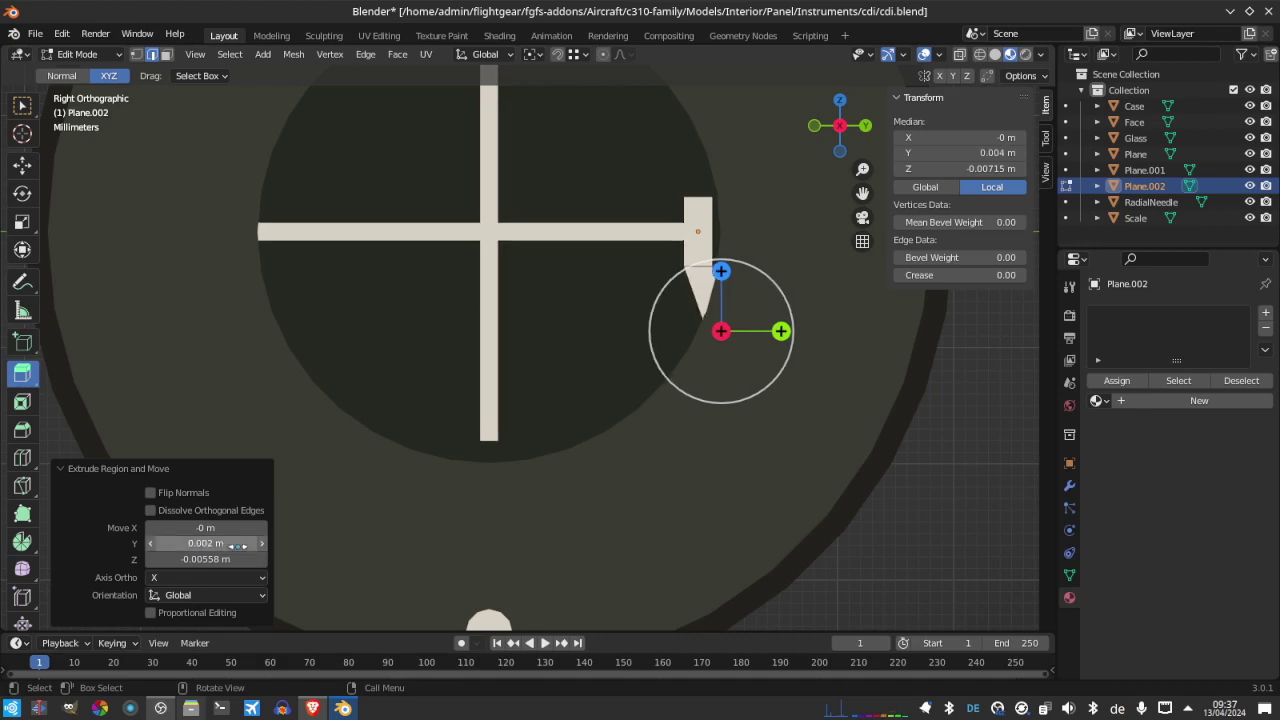
{"action": "left_click", "coordinate": [227, 560]}
{"action": "type", "text": "-0.005"}
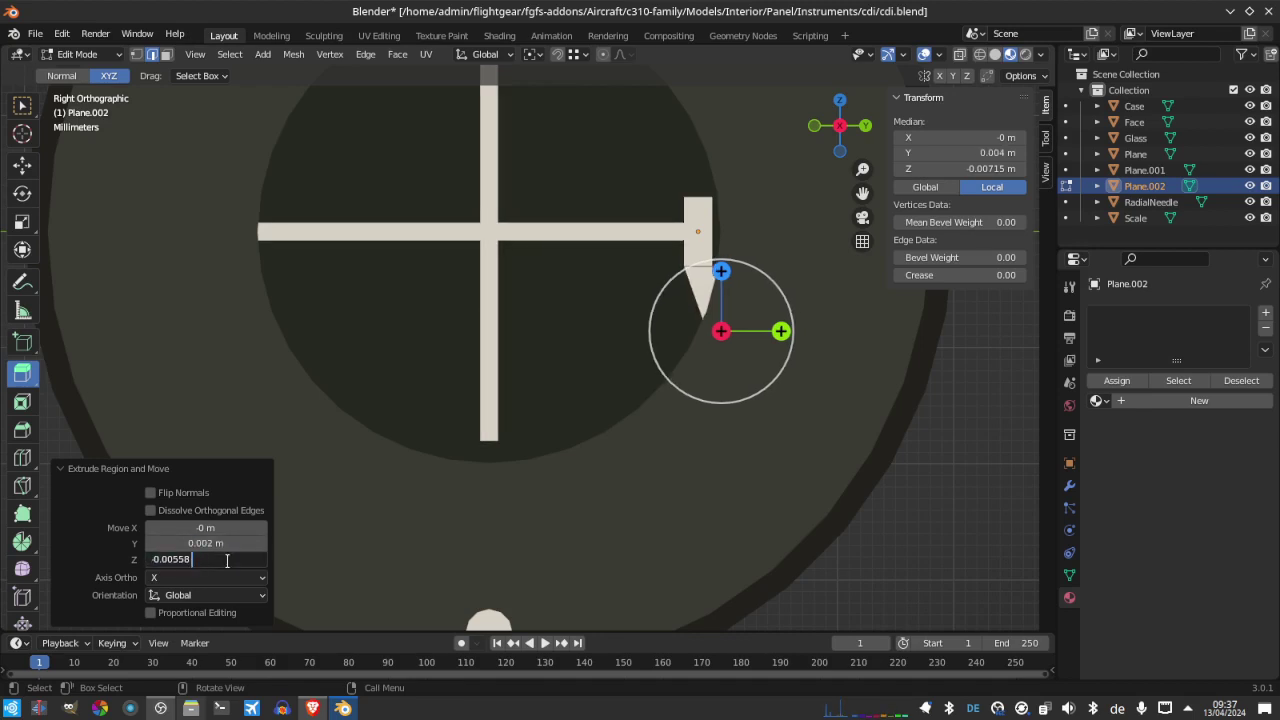
{"action": "key", "text": "Return"}
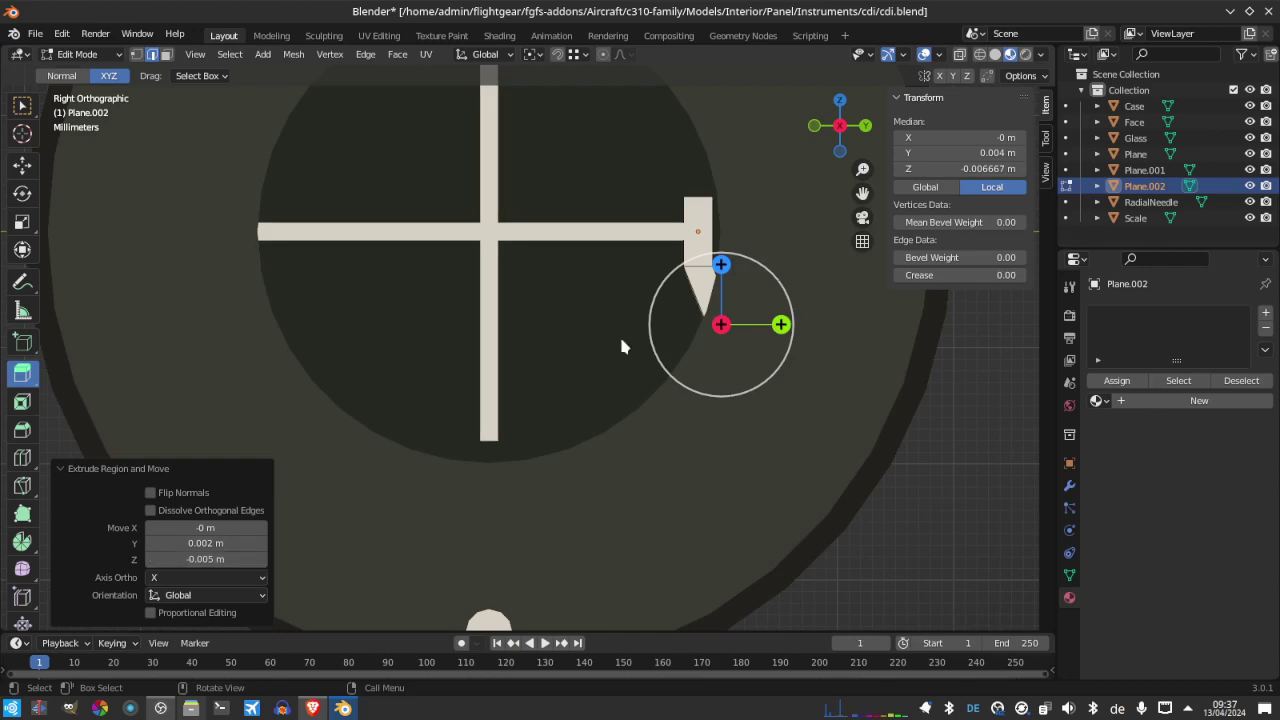
{"action": "left_click", "coordinate": [148, 469]}
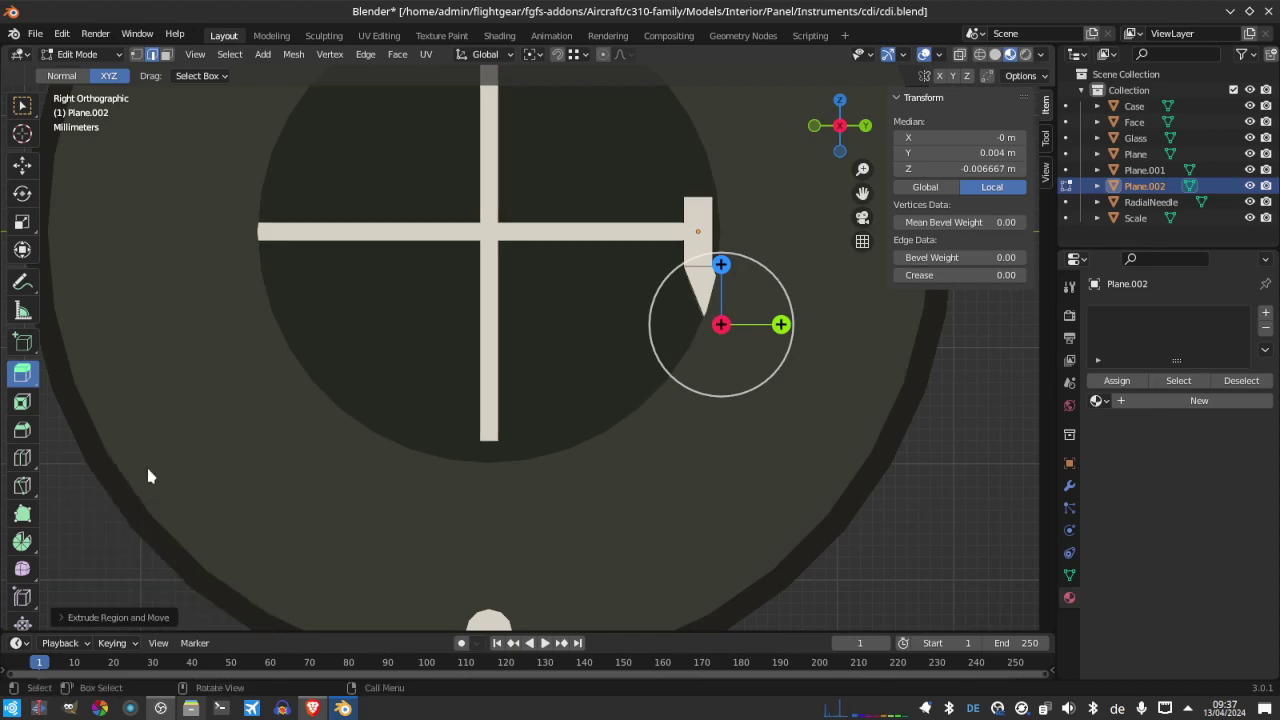
{"action": "key", "text": "ctrl+s"}
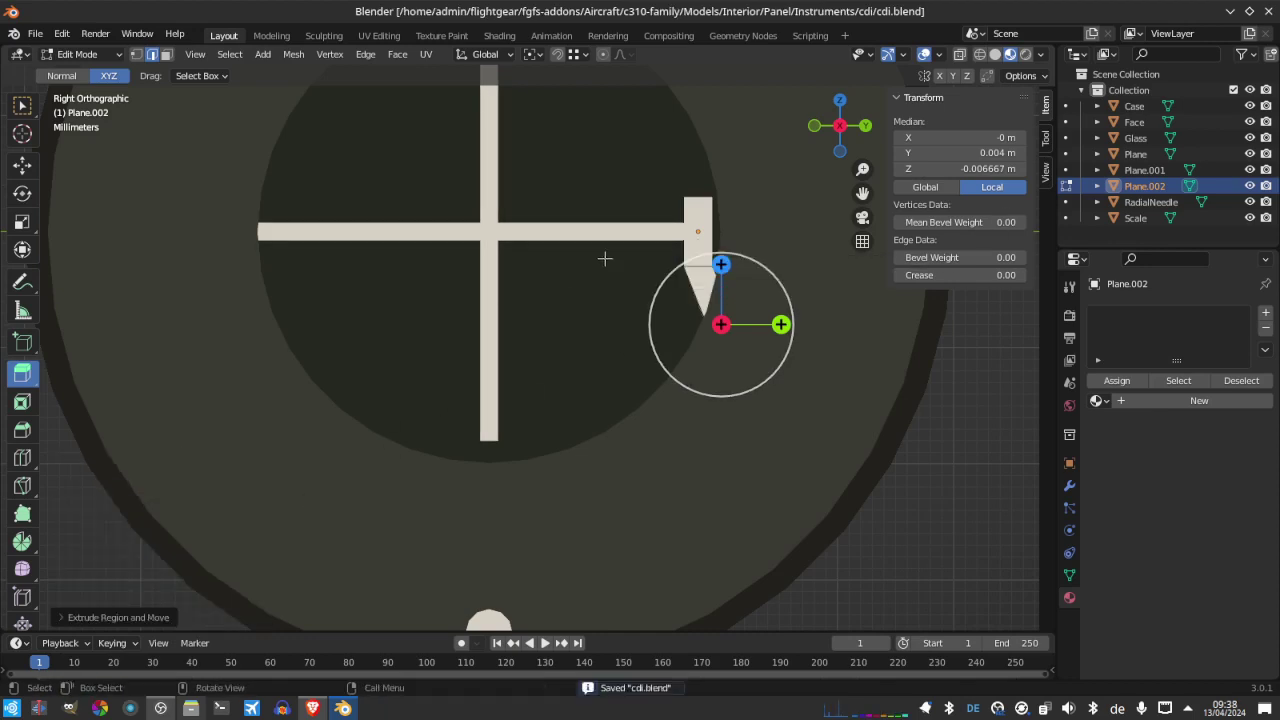
Duplicate the flag in place in Object Mode and set the copy's X rotation to 90°
{"action": "key", "text": "Tab"}
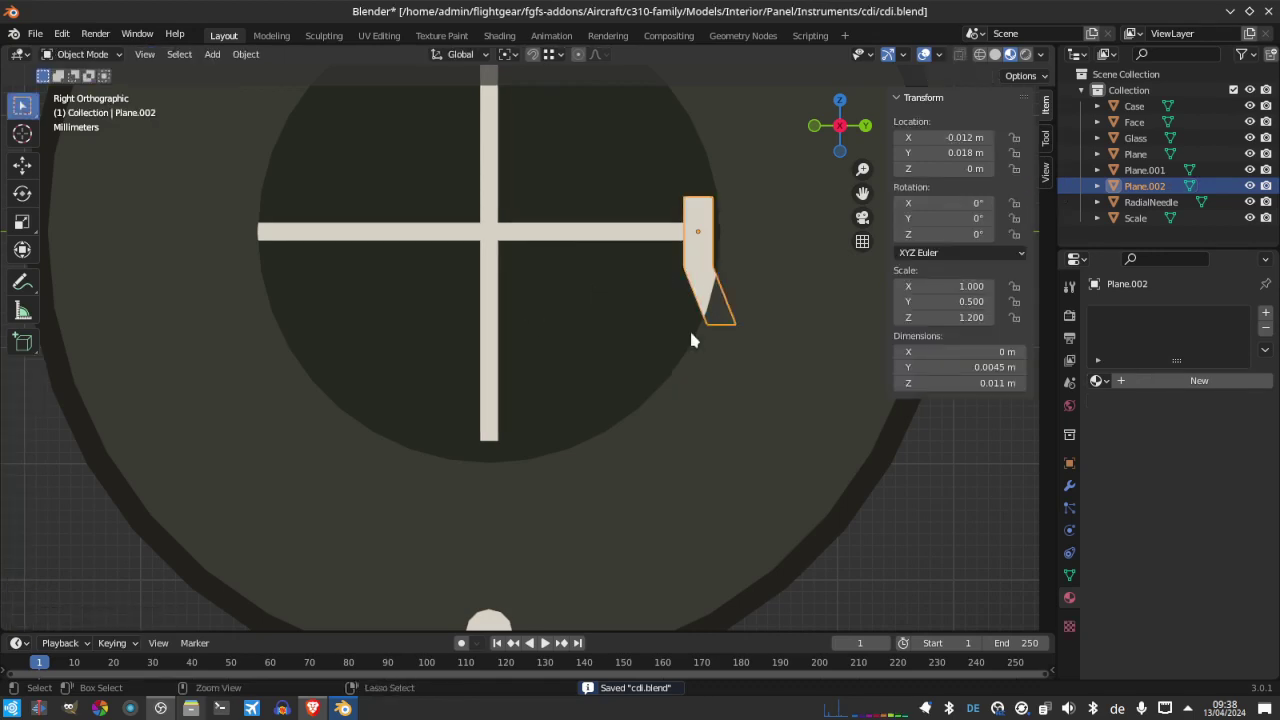
{"action": "key", "text": "shift+d"}
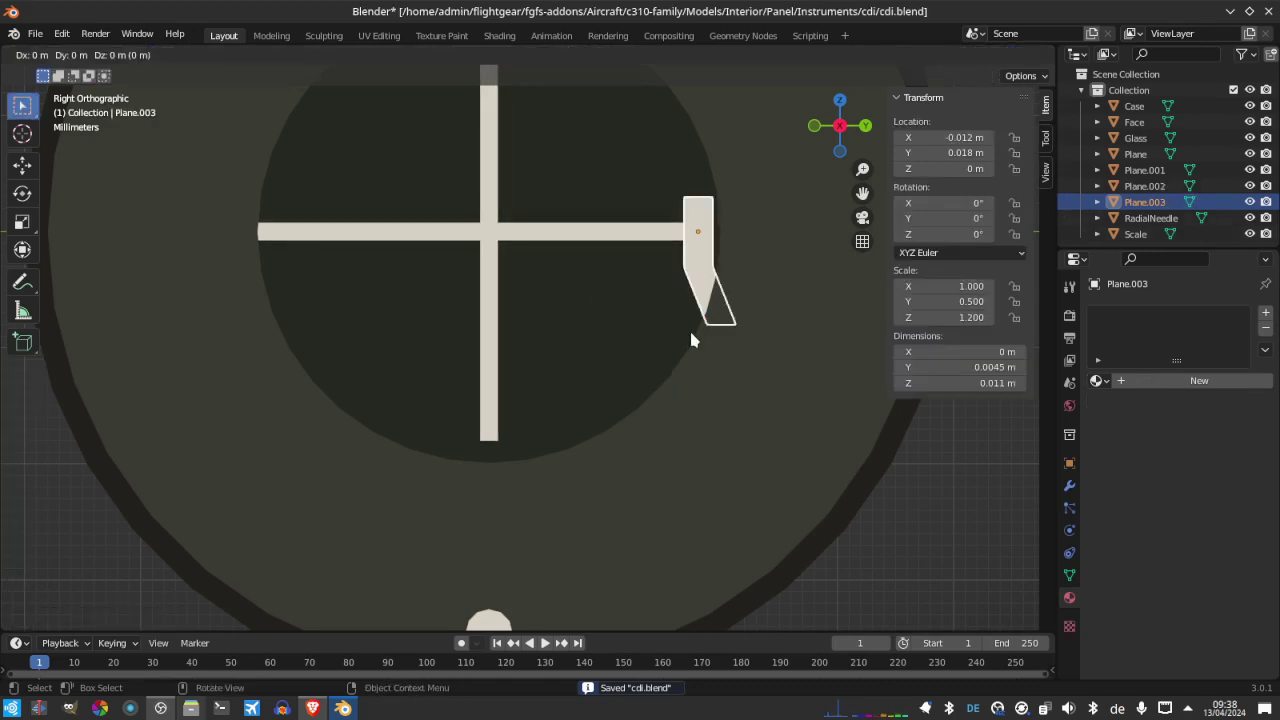
{"action": "right_click", "coordinate": [691, 340]}
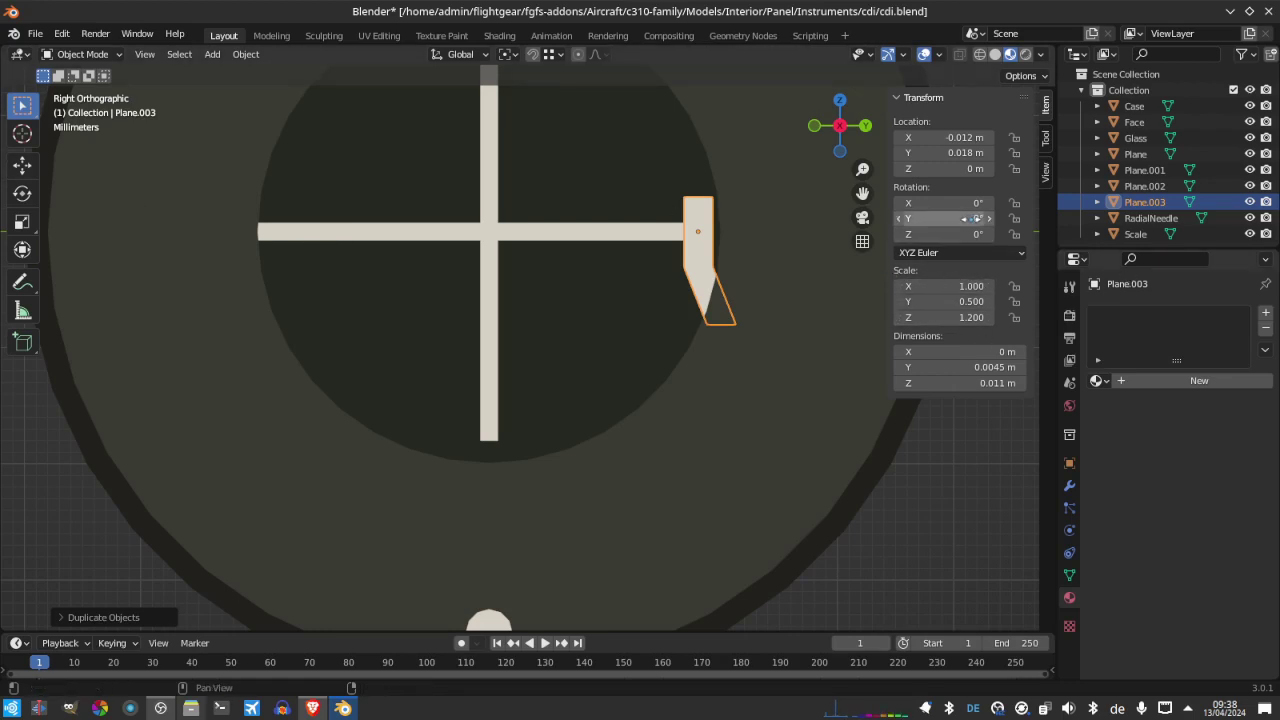
{"action": "left_click", "coordinate": [918, 219]}
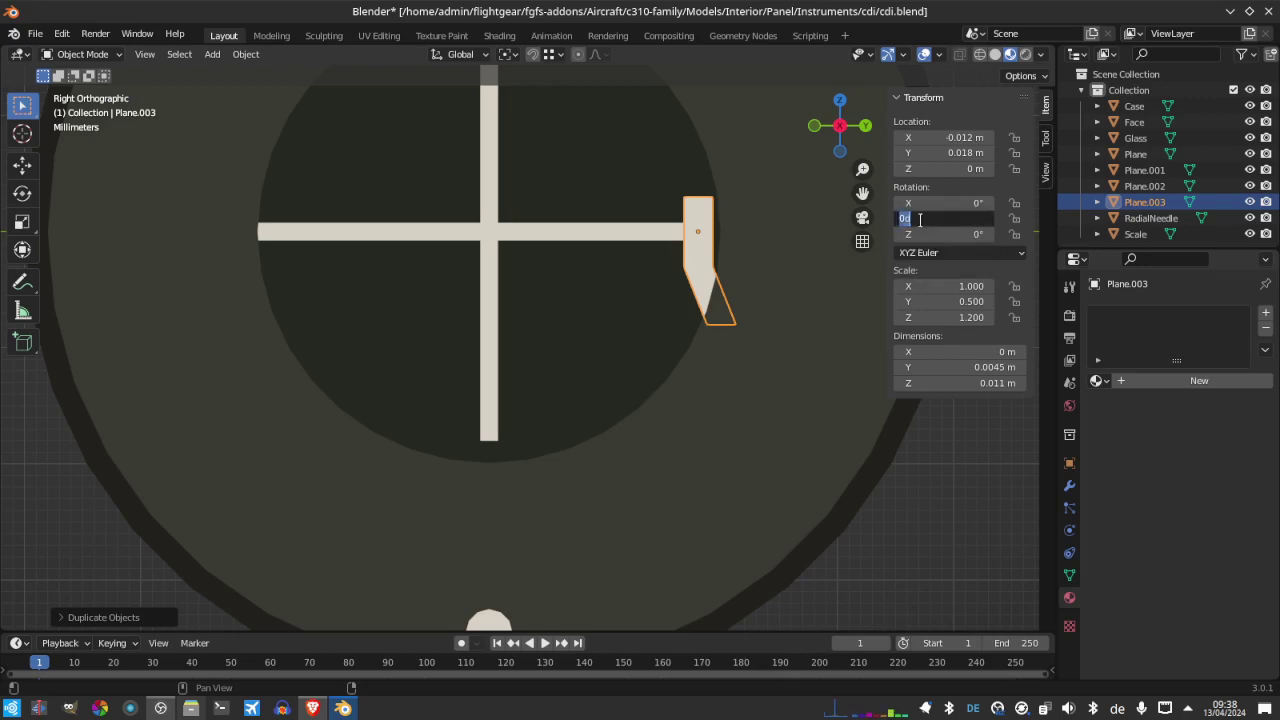
{"action": "left_click", "coordinate": [915, 199]}
{"action": "left_click", "coordinate": [916, 201]}
{"action": "type", "text": "90"}
{"action": "key", "text": "Return"}
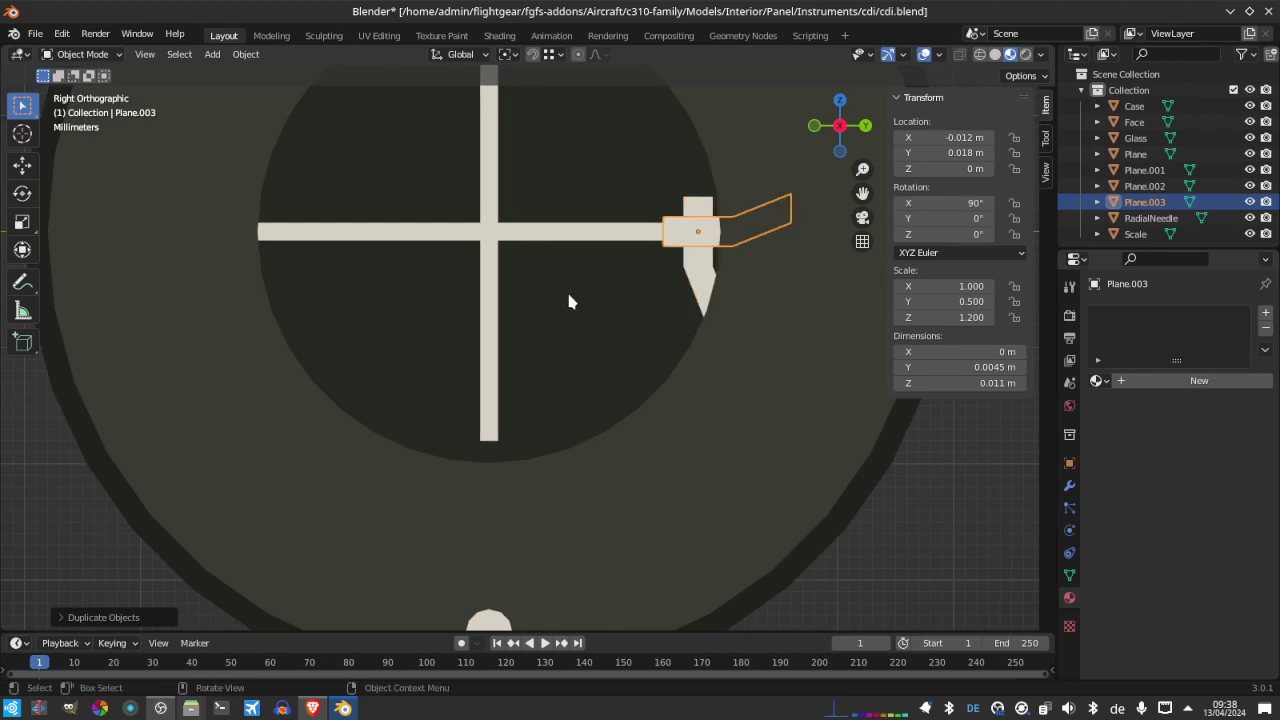
Set the copied flag's location to 0.018 m in Z and 0 m in Y
{"action": "left_click", "coordinate": [961, 169]}
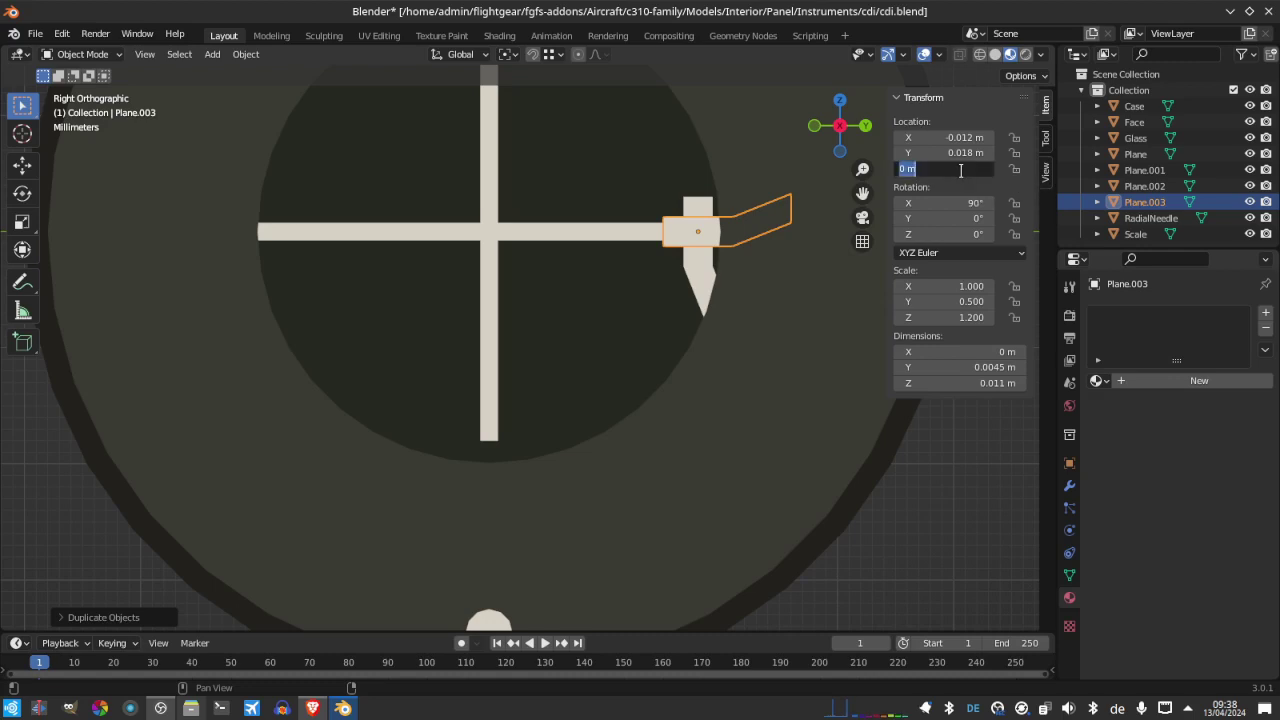
{"action": "type", "text": "0"}
{"action": "key", "text": "Return"}
{"action": "left_click", "coordinate": [956, 153]}
{"action": "type", "text": "0"}
{"action": "key", "text": "Return"}
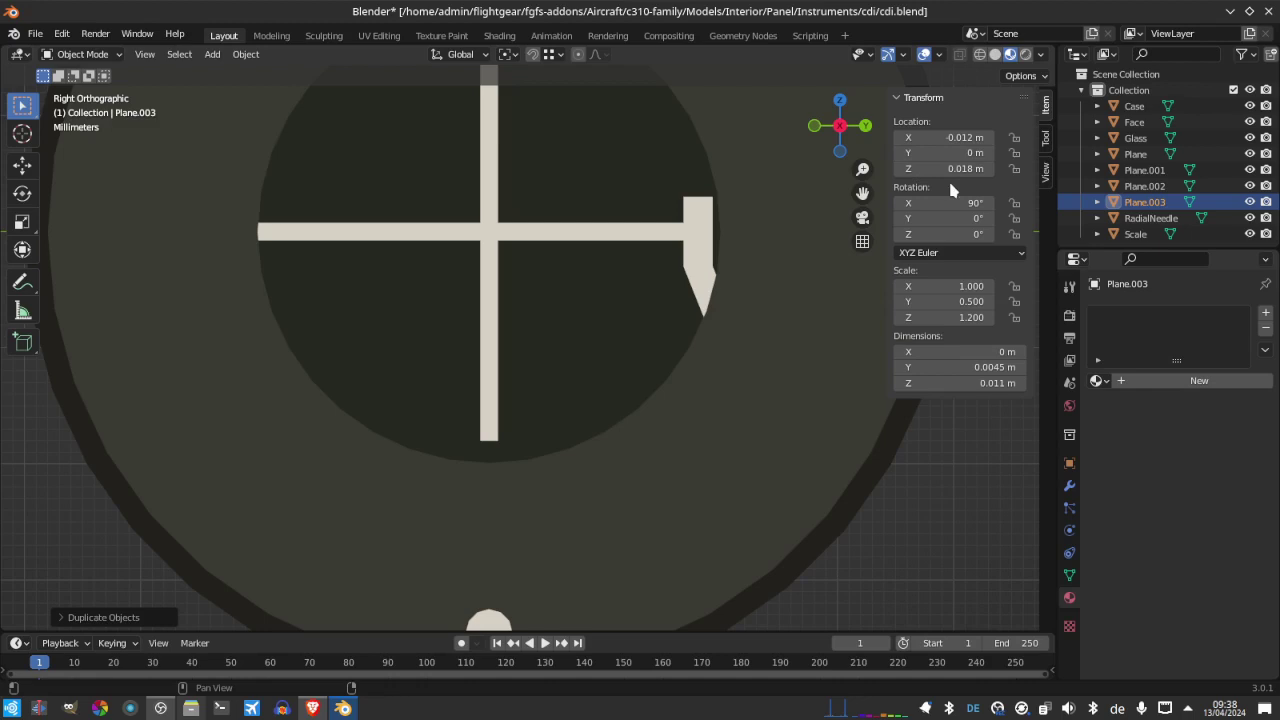
Move the copied flag to the bottom of the vertical bar with a Z location of -0.018 m
{"action": "left_click", "coordinate": [941, 169]}
{"action": "left_click", "coordinate": [941, 170]}
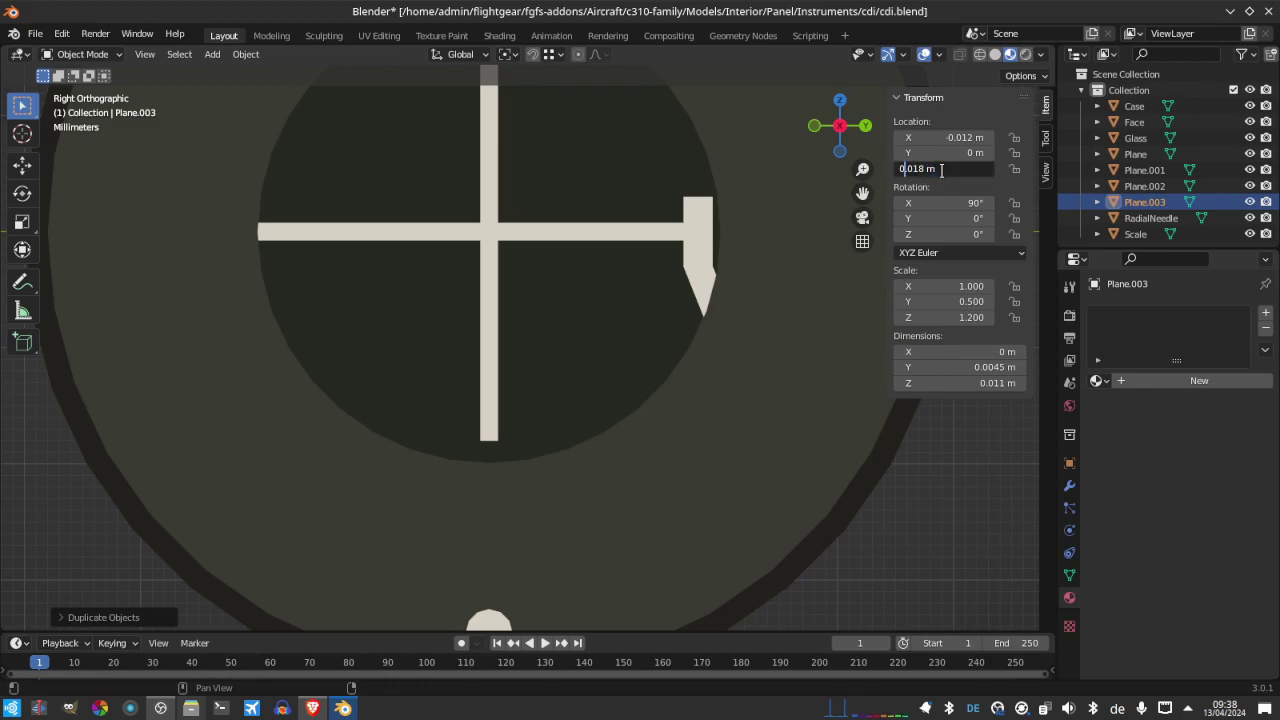
{"action": "type", "text": "-"}
{"action": "key", "text": "Return"}
{"action": "left_click", "coordinate": [941, 170]}
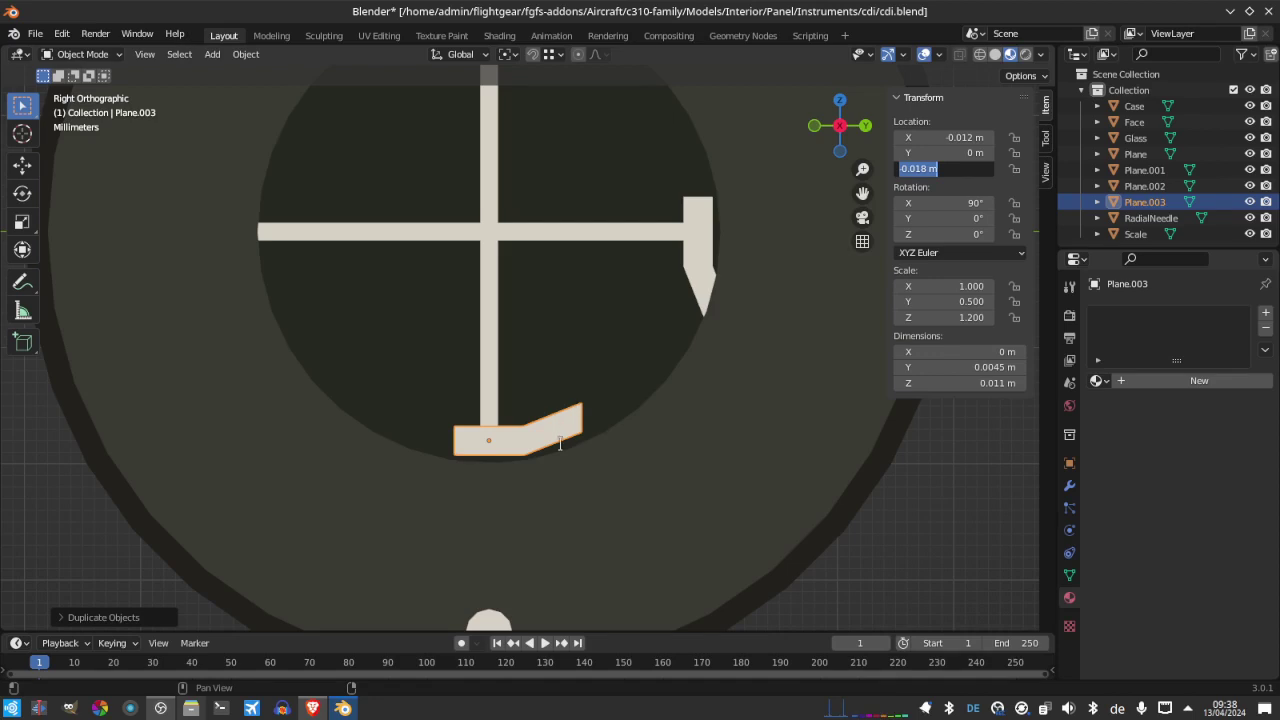
{"action": "key", "text": "Return"}
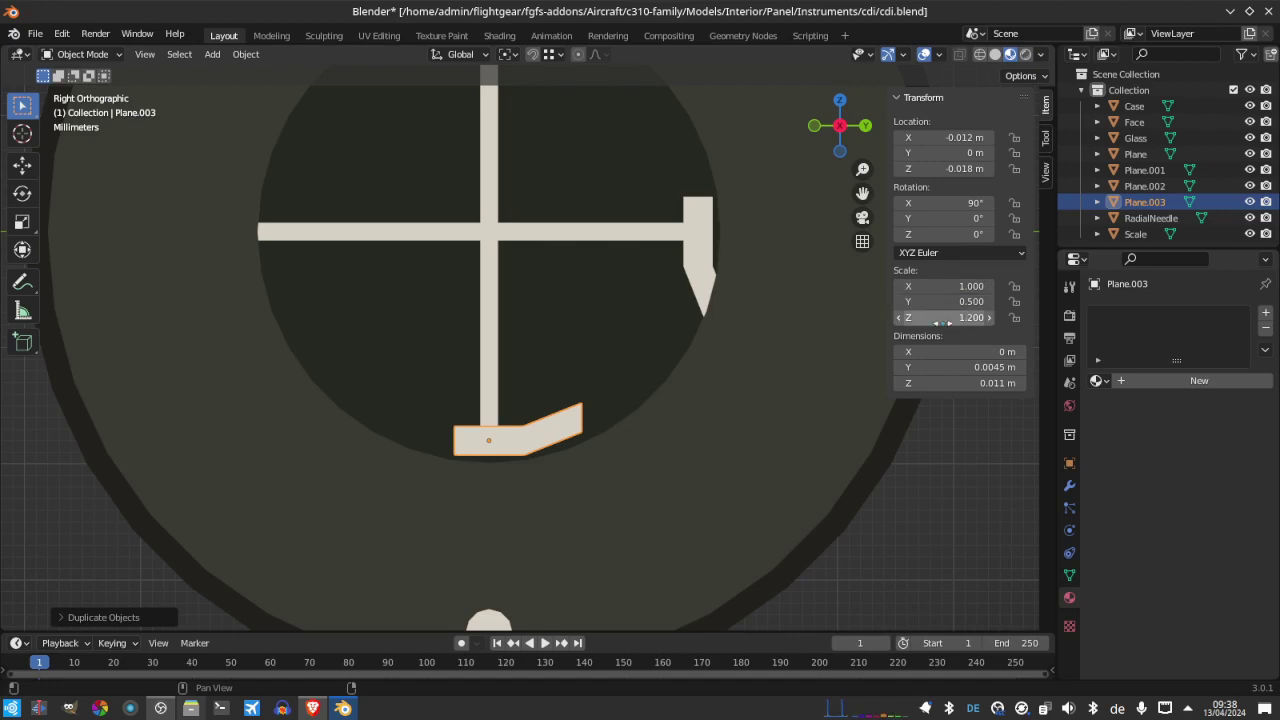
Try to flip the copied flag with a Z scale of -1.2
{"action": "left_click", "coordinate": [944, 318]}
{"action": "type", "text": "-"}
{"action": "key", "text": "Return"}
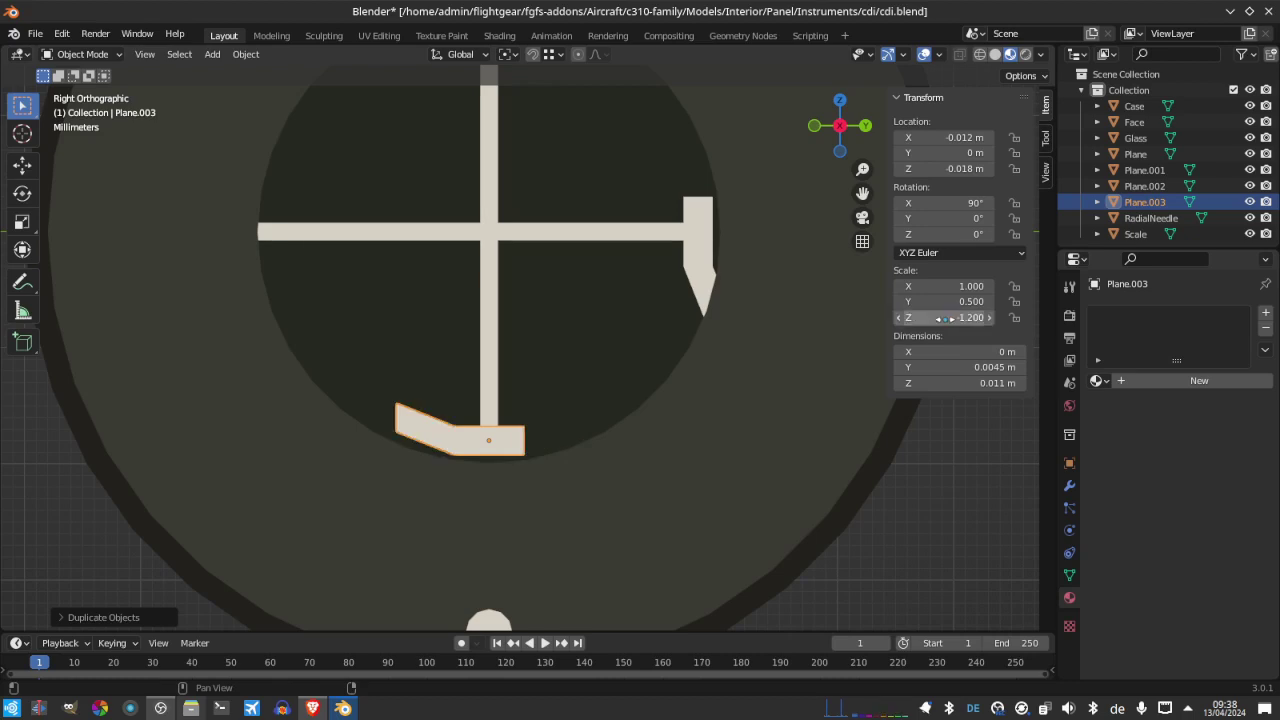
{"action": "key", "text": "ctrl+z"}
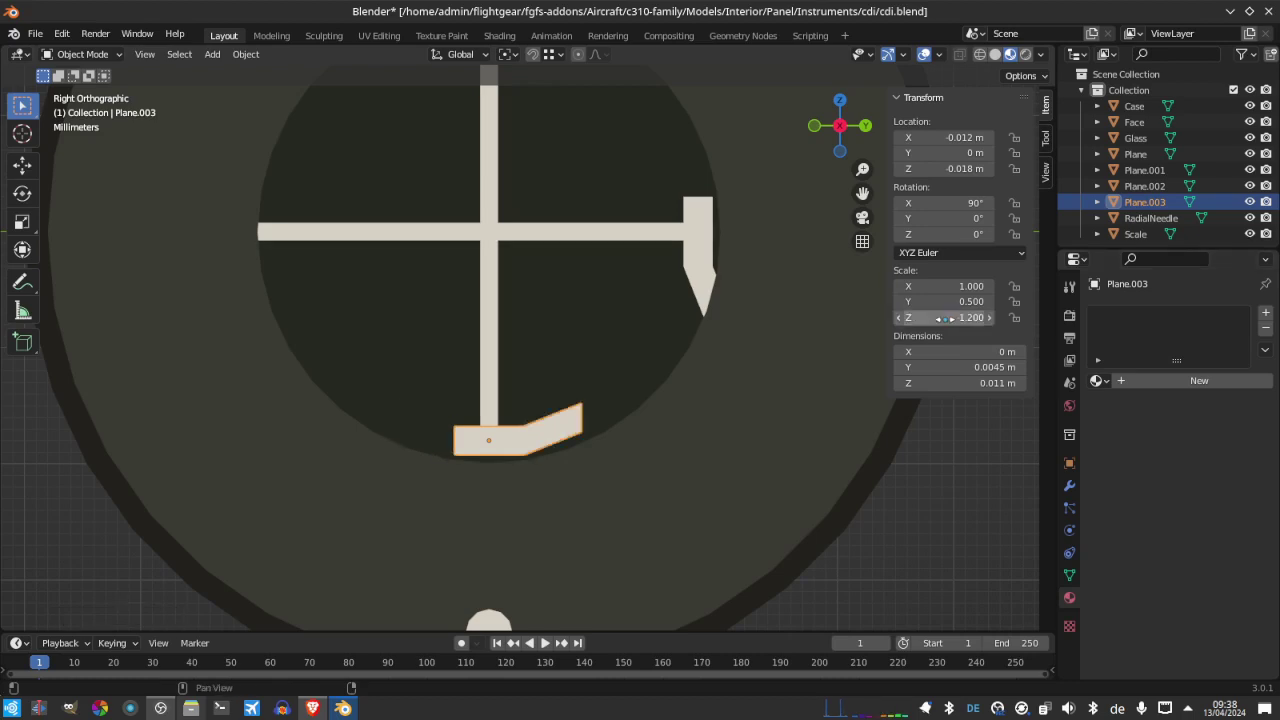
Apply the copied flag's rotation and scale, and flip it vertically with a Z scale of -1
{"action": "key", "text": "ctrl+a"}
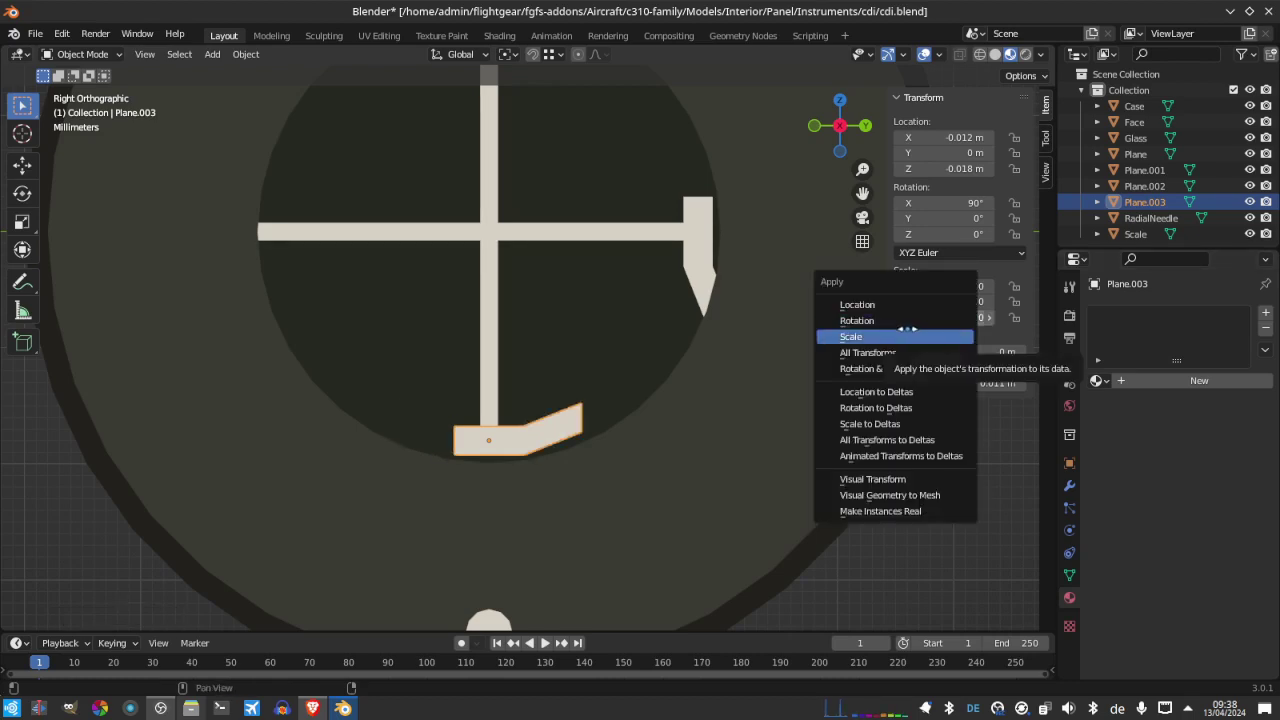
{"action": "left_click", "coordinate": [888, 366]}
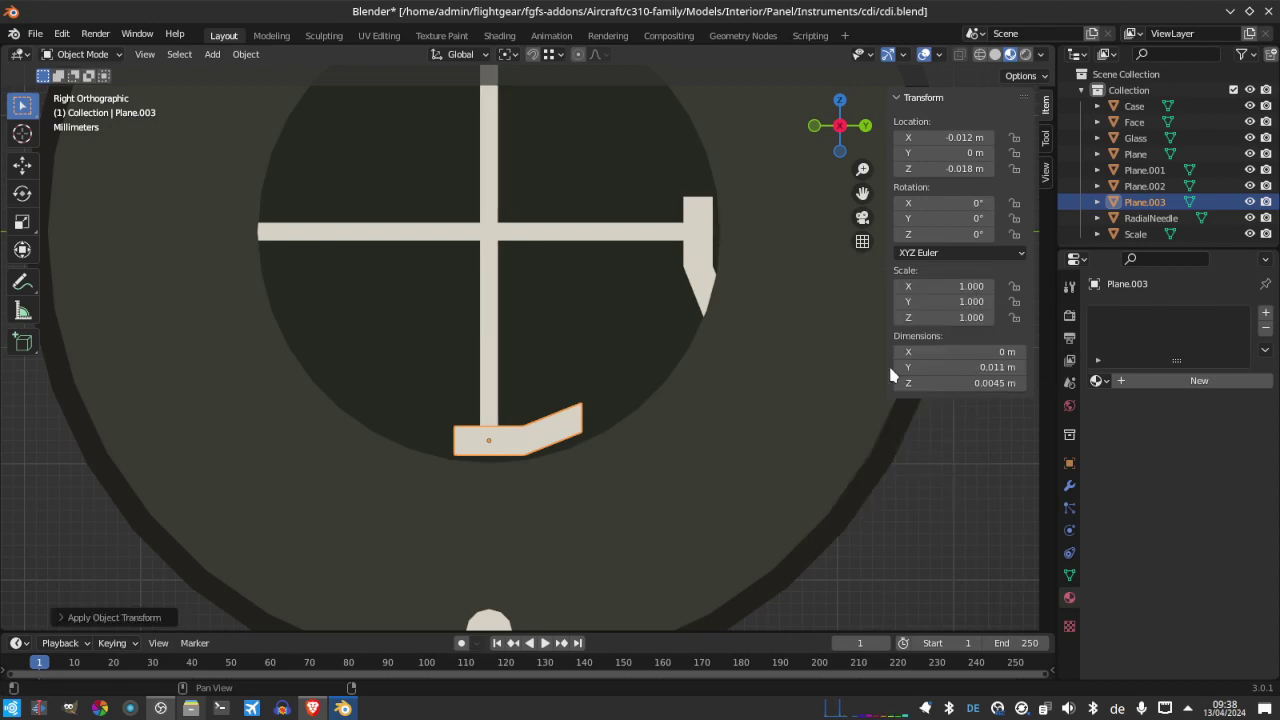
{"action": "left_click", "coordinate": [911, 317]}
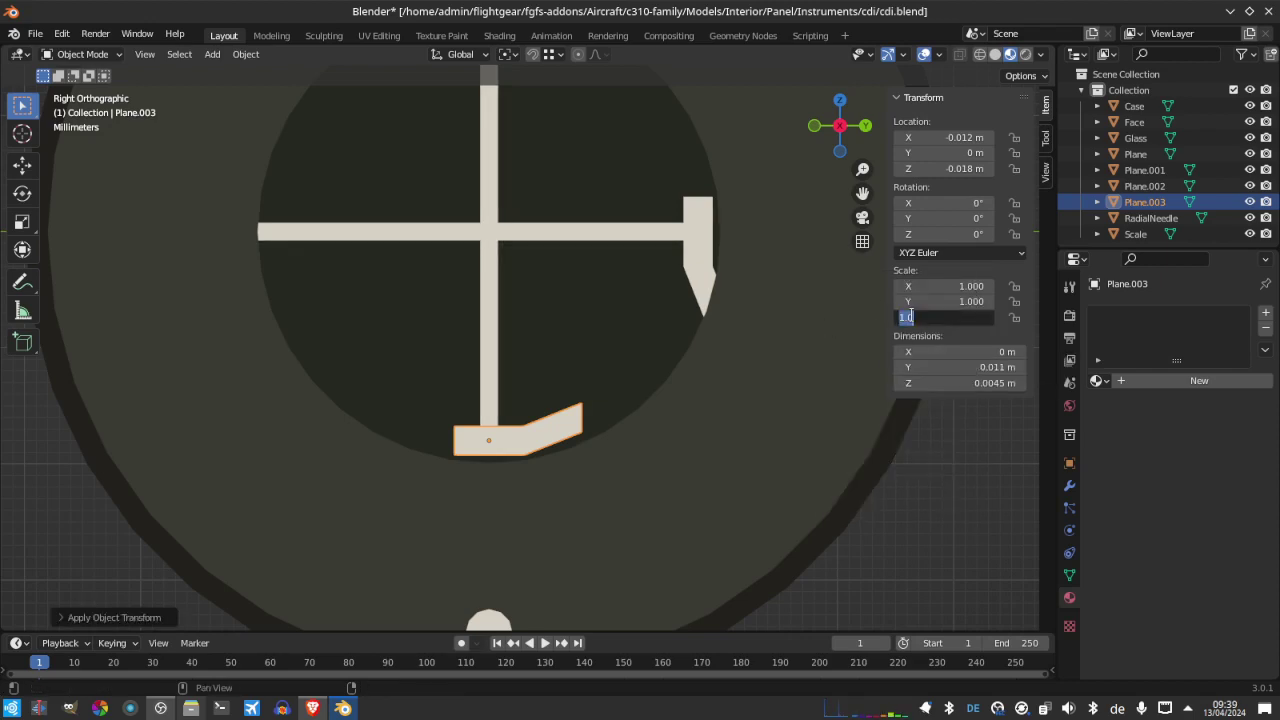
{"action": "type", "text": "-1"}
{"action": "key", "text": "Return"}
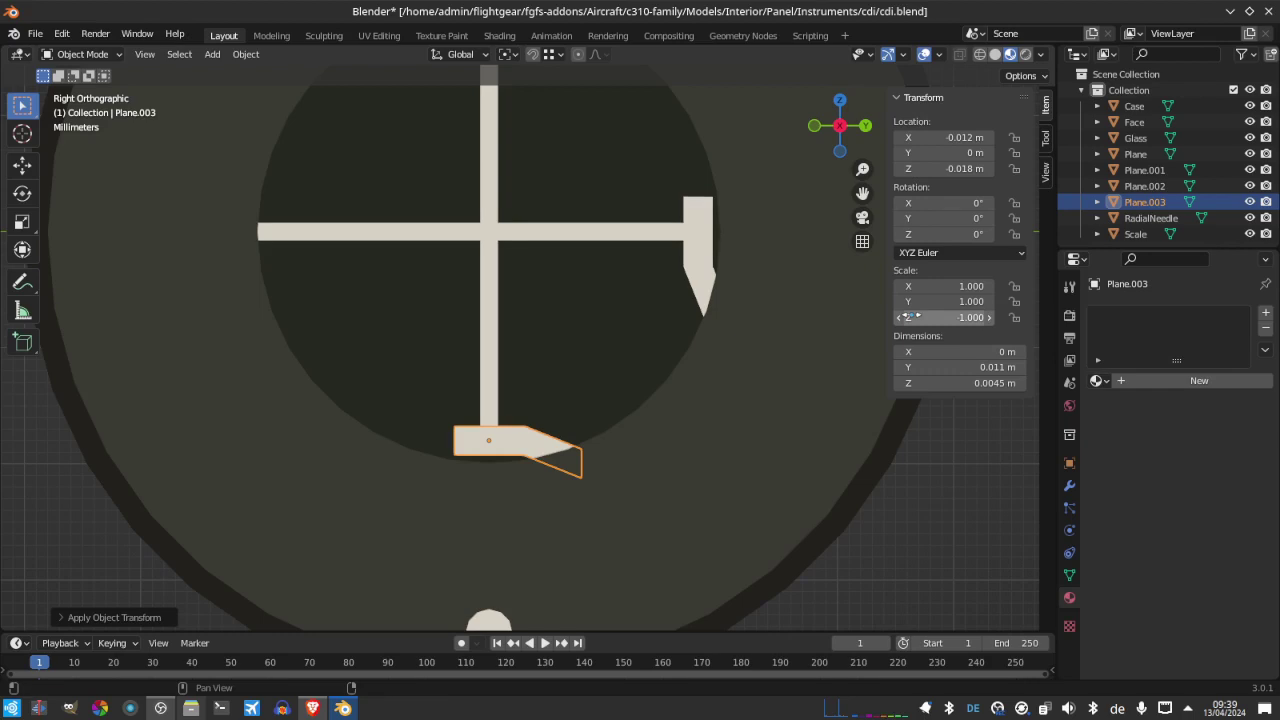
Apply the flipped bottom flag's scale and save the file
{"action": "key", "text": "ctrl+a"}
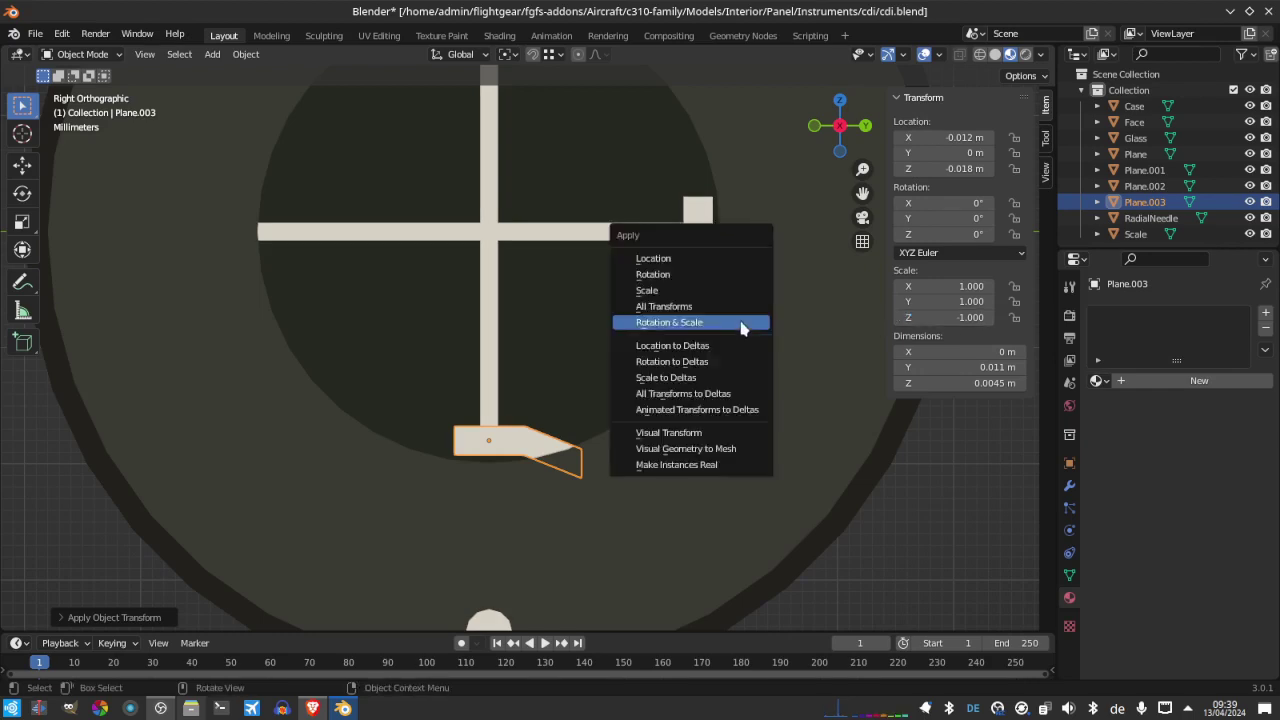
{"action": "left_click", "coordinate": [716, 290]}
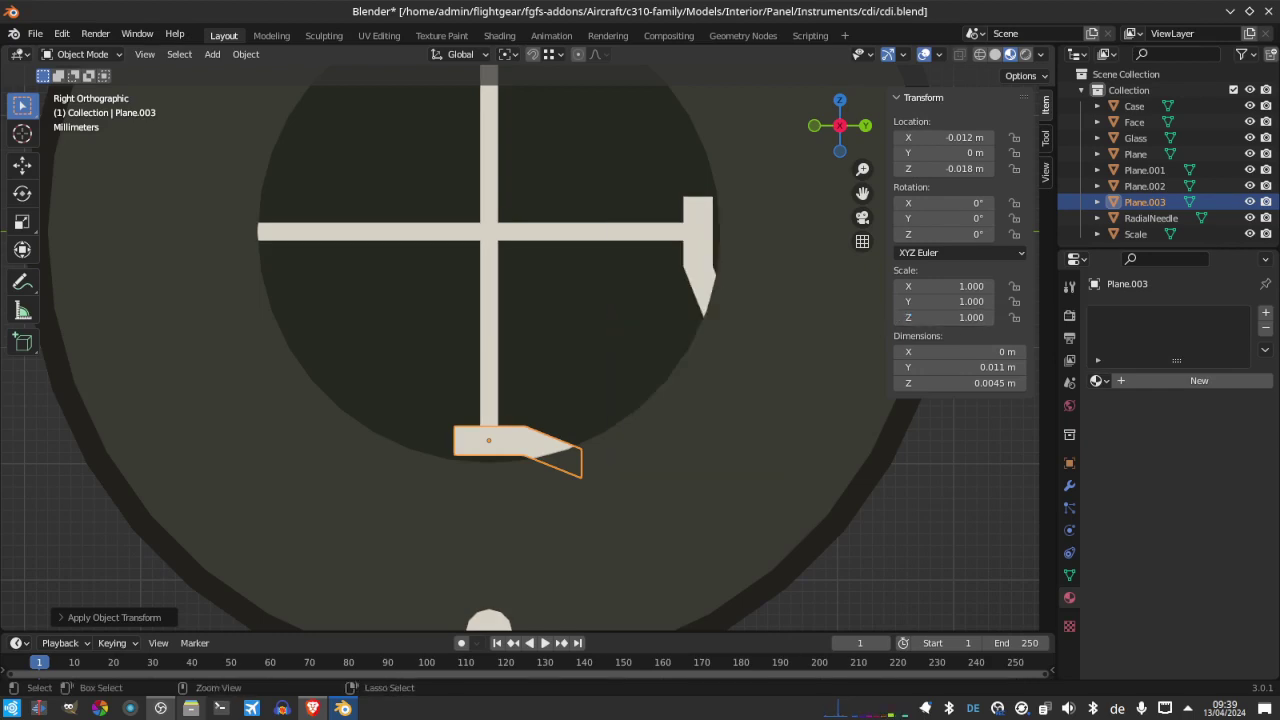
{"action": "key", "text": "ctrl+s"}
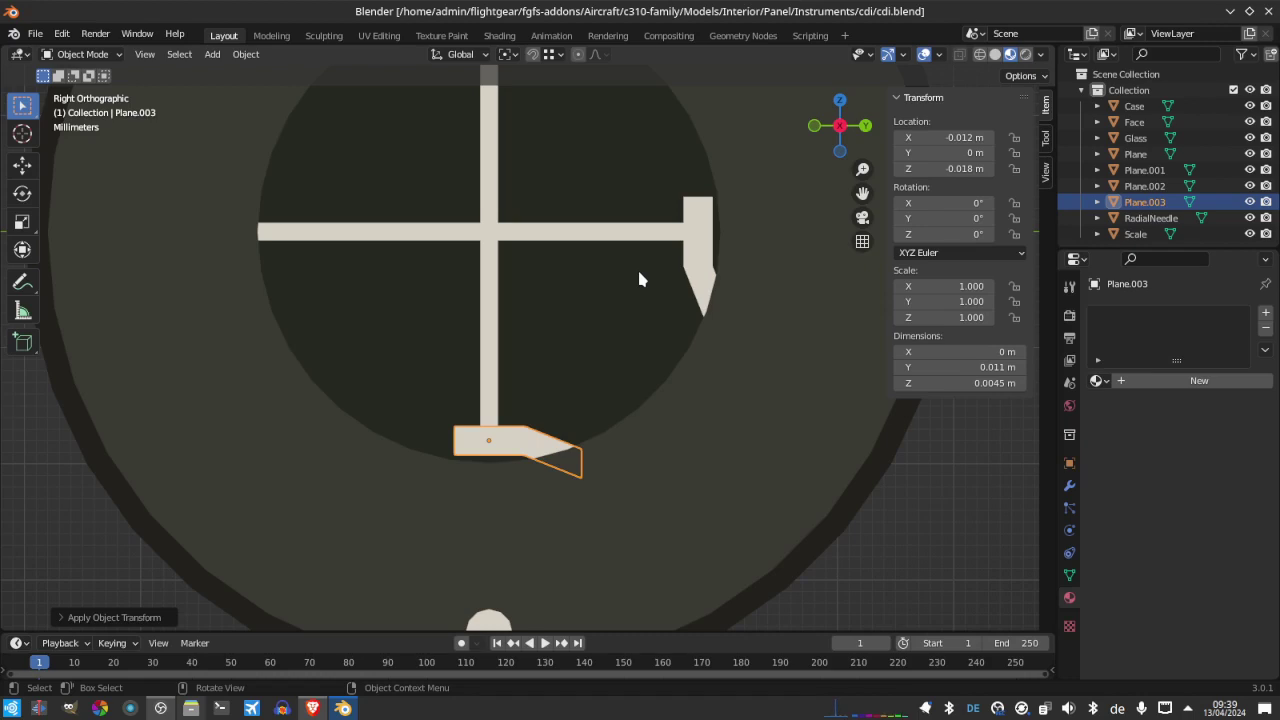
Add a cube and set its scale to 0.23 in X and 0.64 in Y
{"action": "left_click_drag", "start_coordinate": [840, 126], "coordinate": [840, 131]}
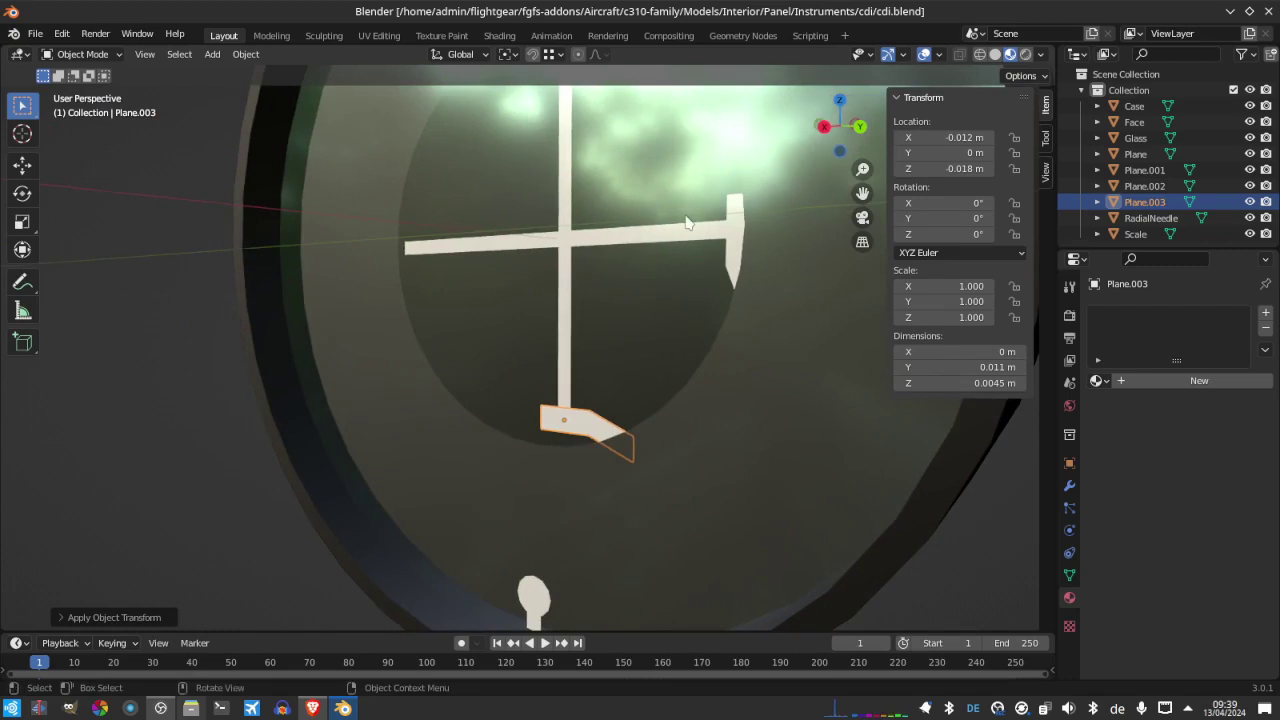
{"action": "scroll", "coordinate": [686, 222], "scroll_direction": "down", "scroll_amount": 15}
{"action": "left_click", "coordinate": [212, 54]}
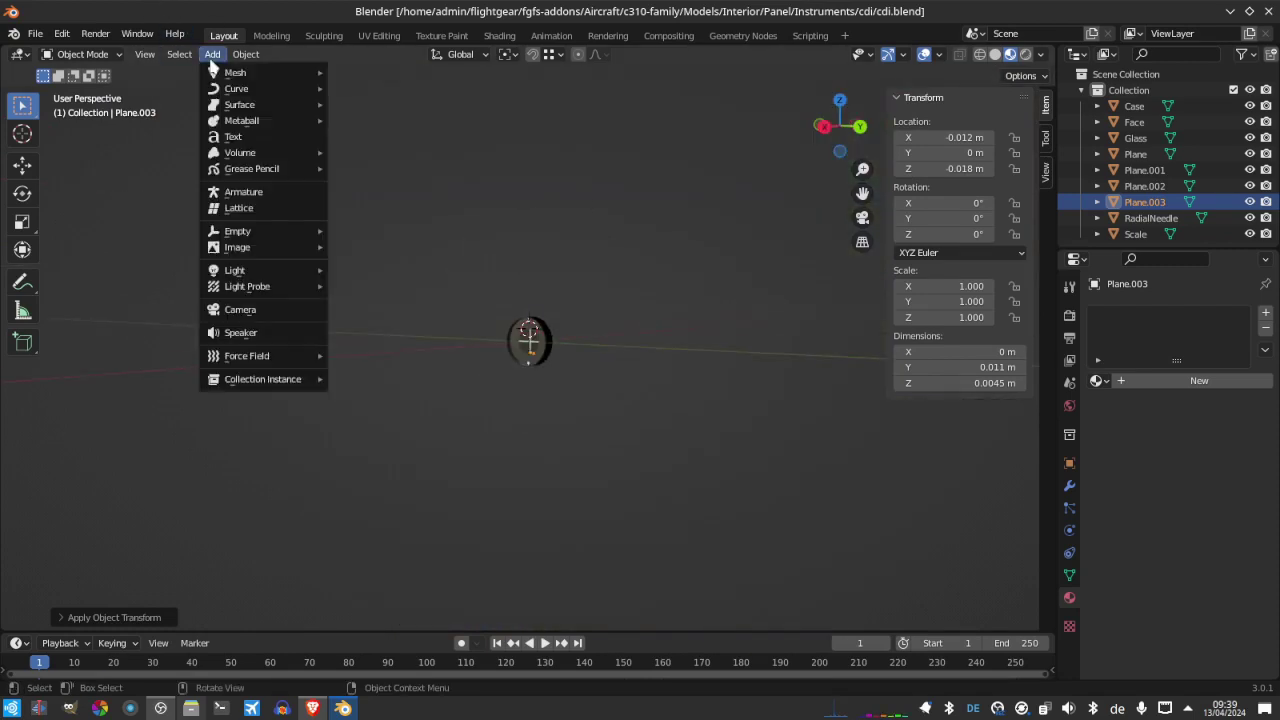
{"action": "mouse_move", "coordinate": [228, 72]}
{"action": "left_click", "coordinate": [362, 90]}
{"action": "scroll", "coordinate": [546, 310], "scroll_direction": "down", "scroll_amount": 10}
{"action": "scroll", "coordinate": [546, 313], "scroll_direction": "up", "scroll_amount": 5}
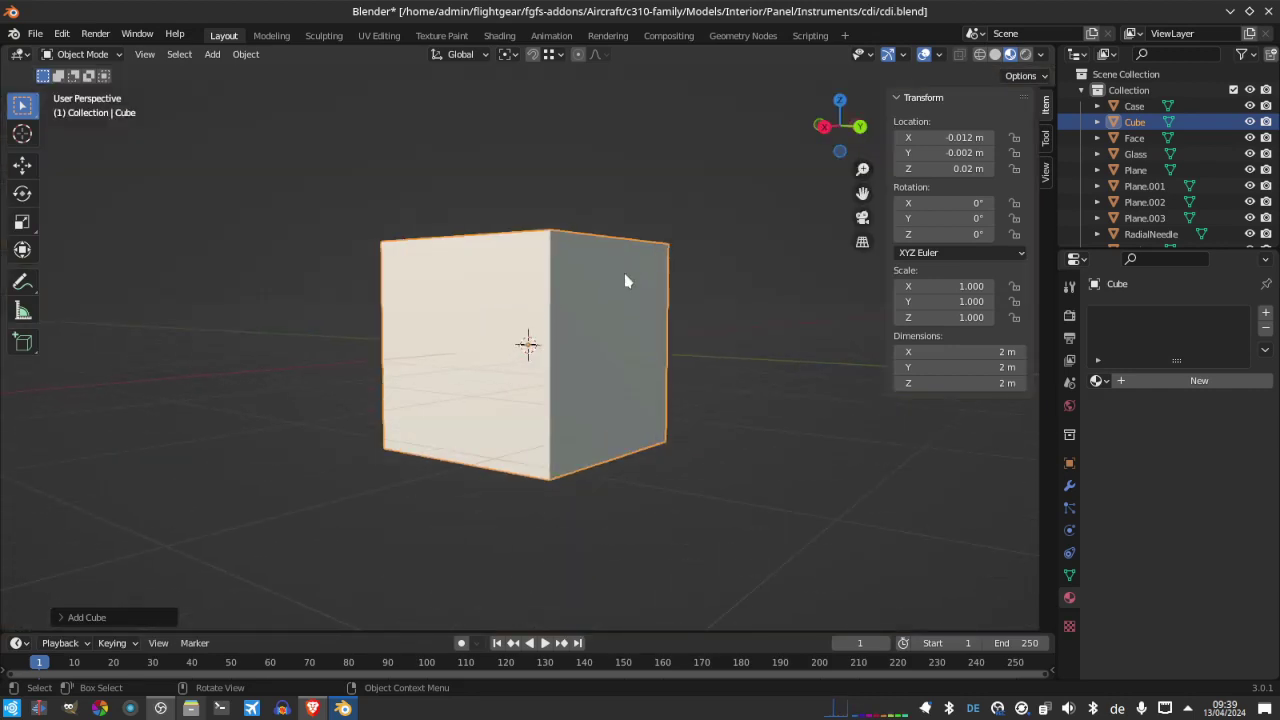
{"action": "left_click_drag", "start_coordinate": [950, 286], "coordinate": [918, 286]}
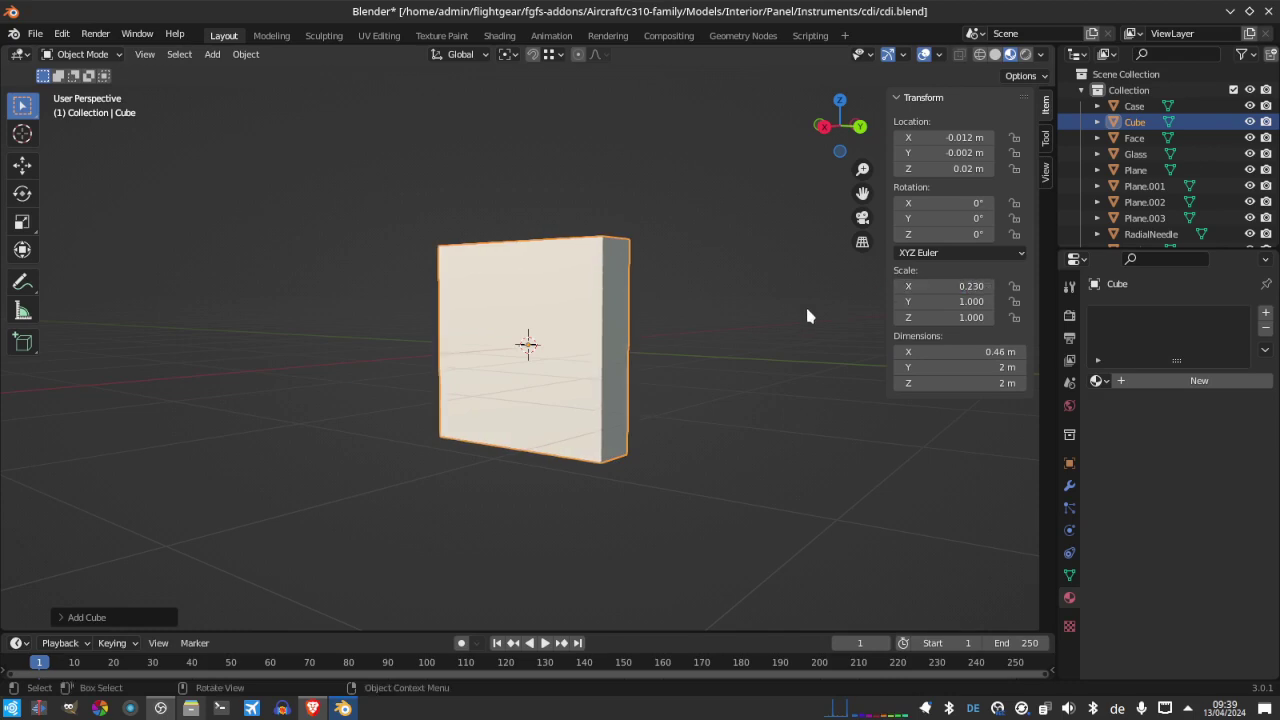
{"action": "key", "text": "alt+a"}
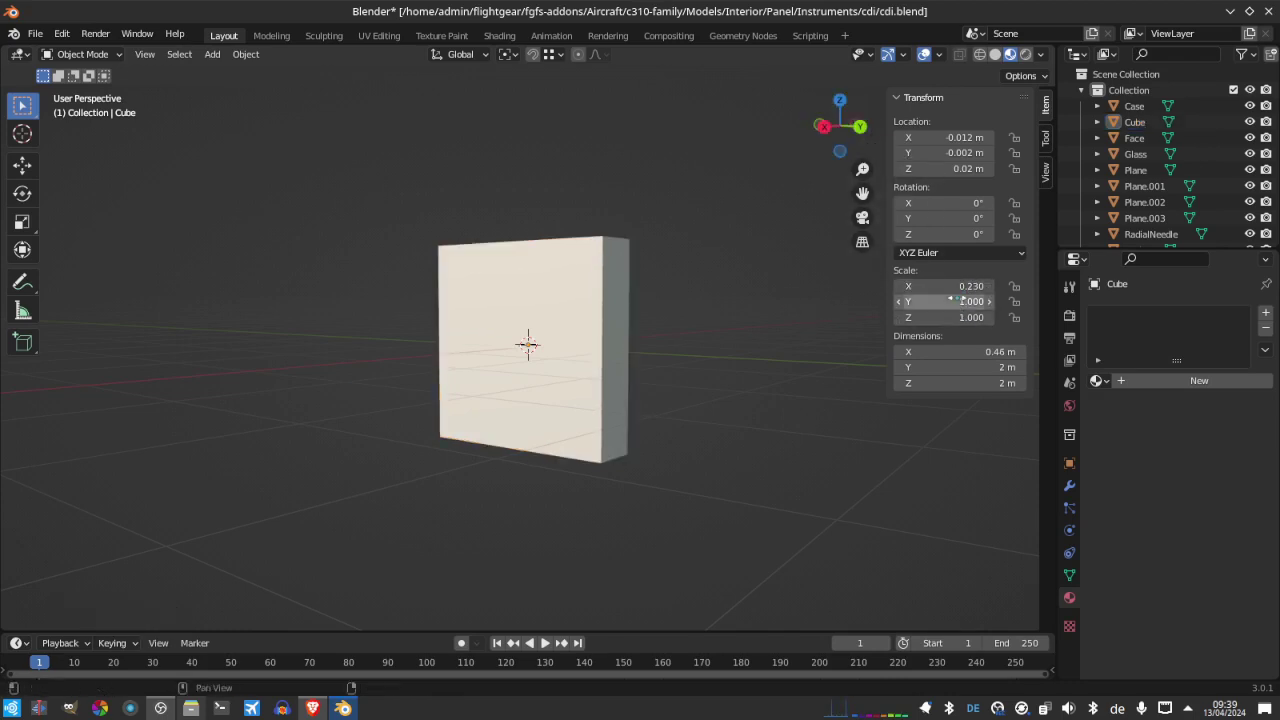
{"action": "left_click_drag", "start_coordinate": [950, 301], "coordinate": [915, 301]}
Bevel all edges of the cube without applying its scale, and examine the bevel's proportions from several sides
{"action": "left_click_drag", "start_coordinate": [853, 127], "coordinate": [668, 204]}
{"action": "key", "text": "Tab"}
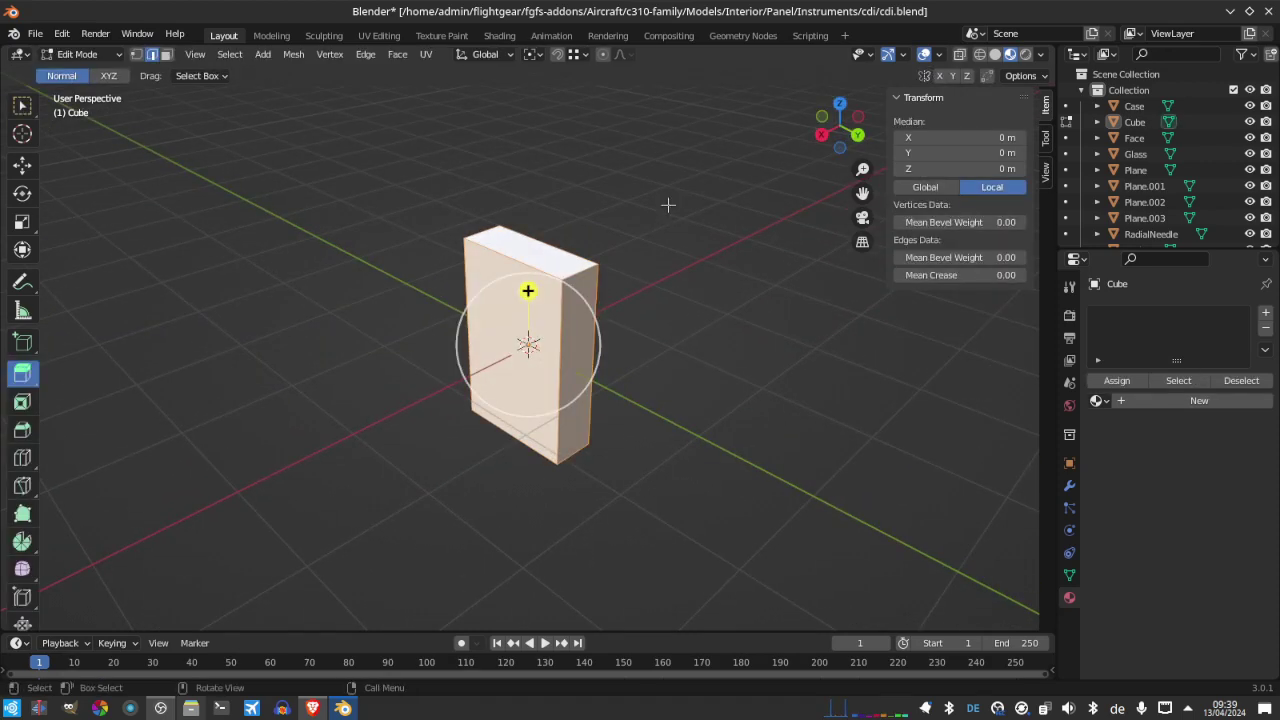
{"action": "left_click", "coordinate": [22, 429]}
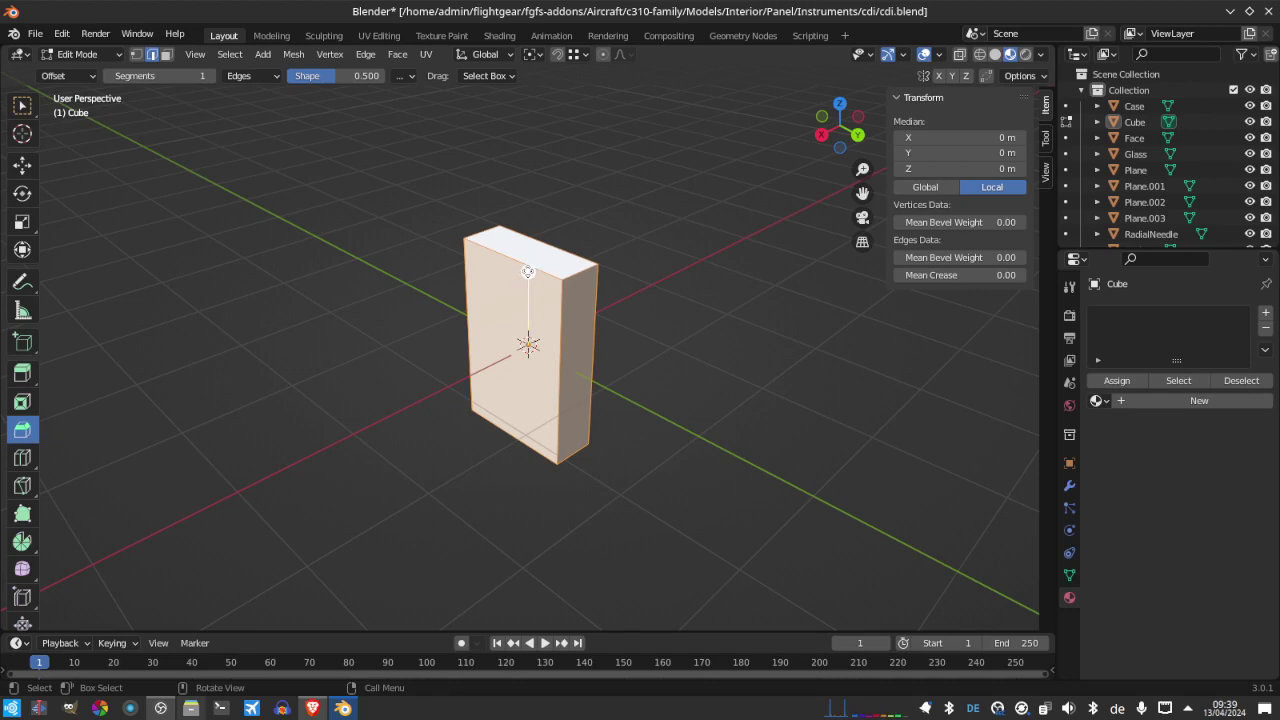
{"action": "left_click_drag", "start_coordinate": [528, 272], "coordinate": [513, 232]}
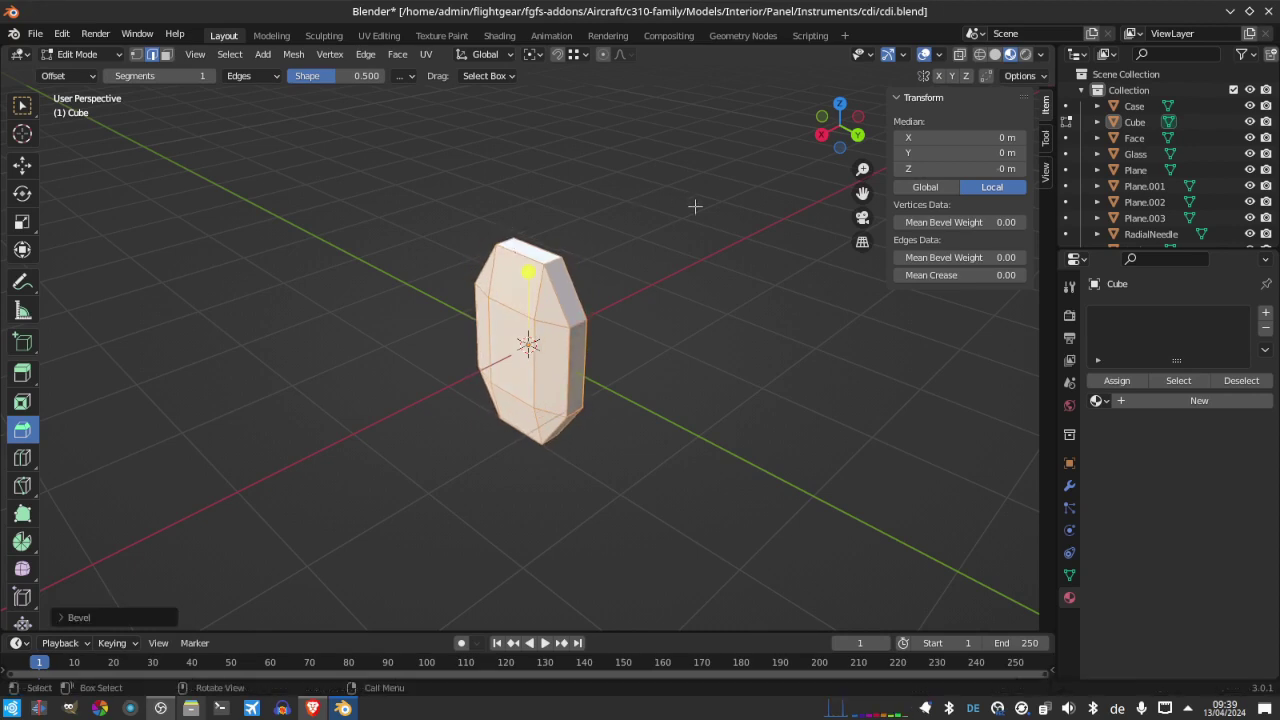
{"action": "left_click_drag", "start_coordinate": [840, 127], "coordinate": [812, 118]}
{"action": "left_click", "coordinate": [841, 112]}
{"action": "scroll", "coordinate": [764, 212], "scroll_direction": "up", "scroll_amount": 4}
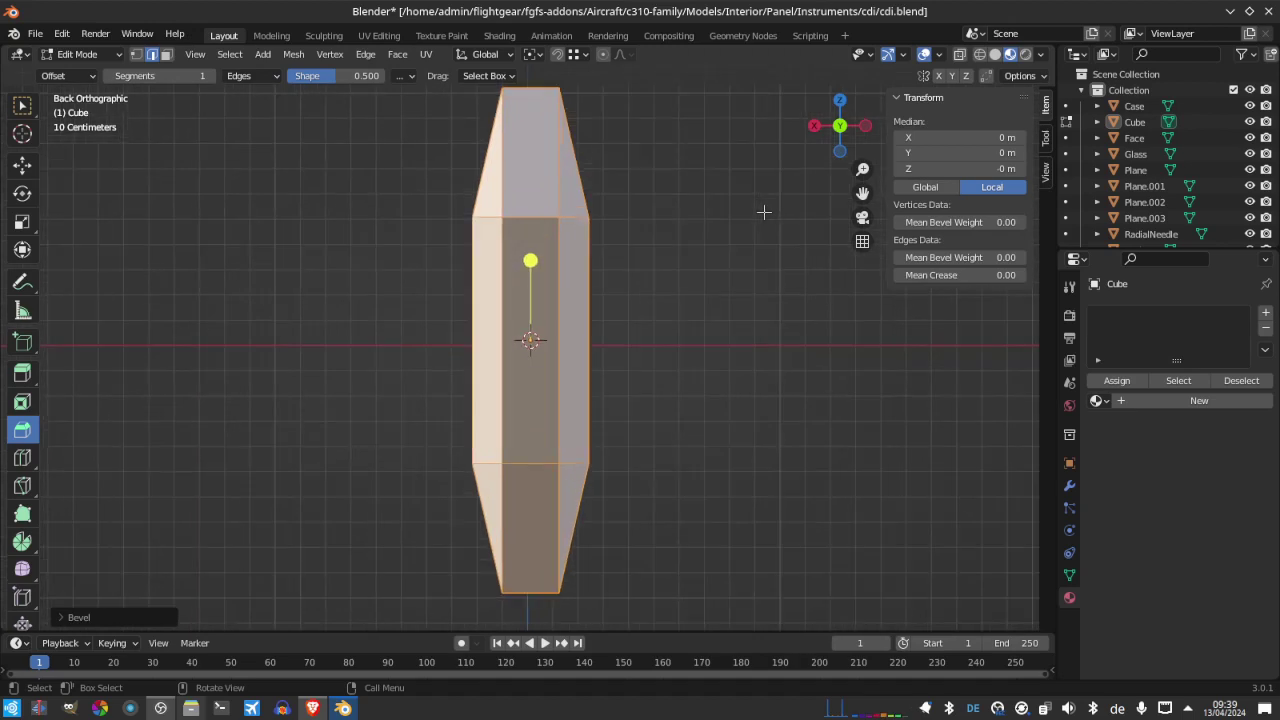
{"action": "scroll", "coordinate": [689, 163], "scroll_direction": "down", "scroll_amount": 3}
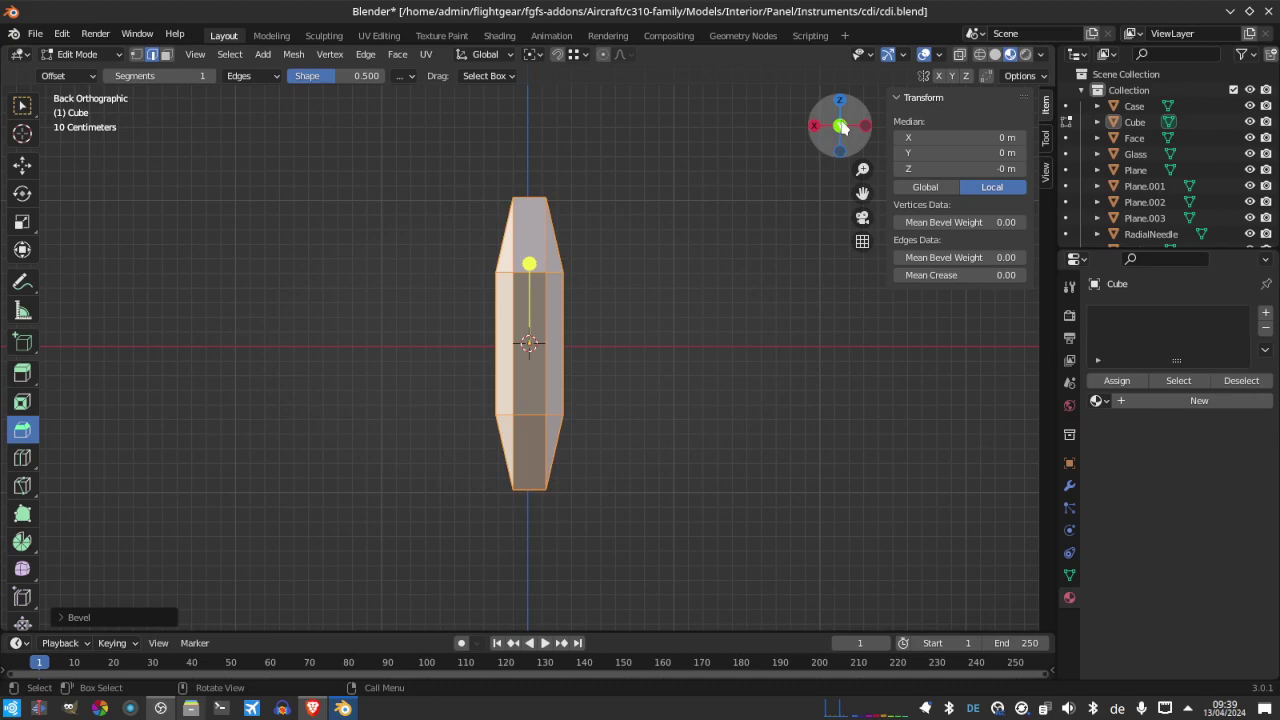
{"action": "left_click_drag", "start_coordinate": [839, 127], "coordinate": [436, 253]}
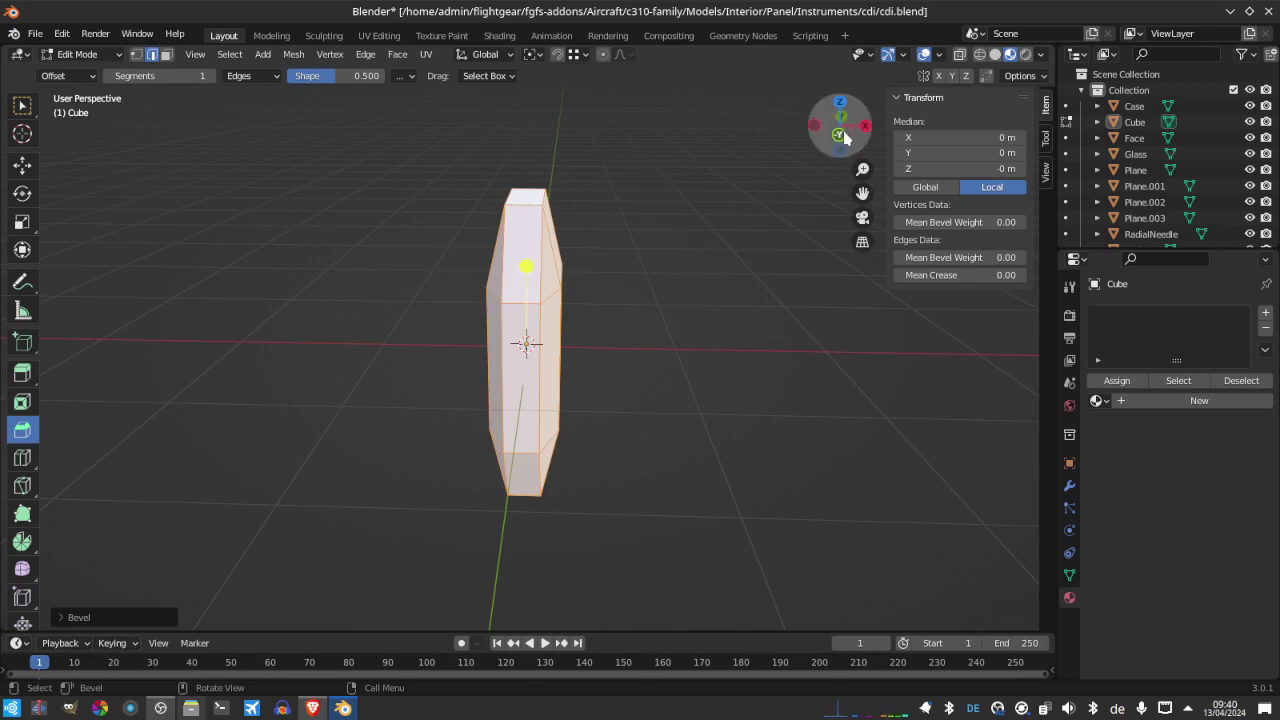
{"action": "left_click_drag", "start_coordinate": [843, 137], "coordinate": [838, 181]}
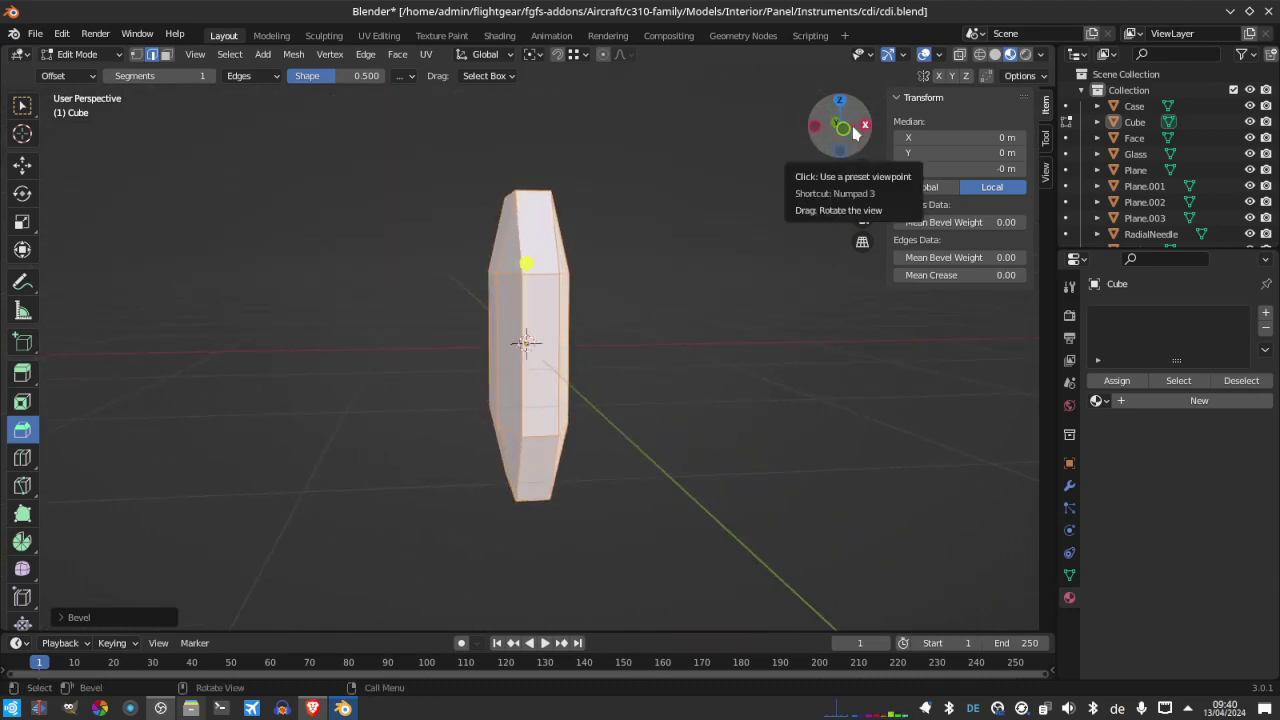
Undo the cube's bevel and apply the cube's scale
{"action": "key", "text": "ctrl+z"}
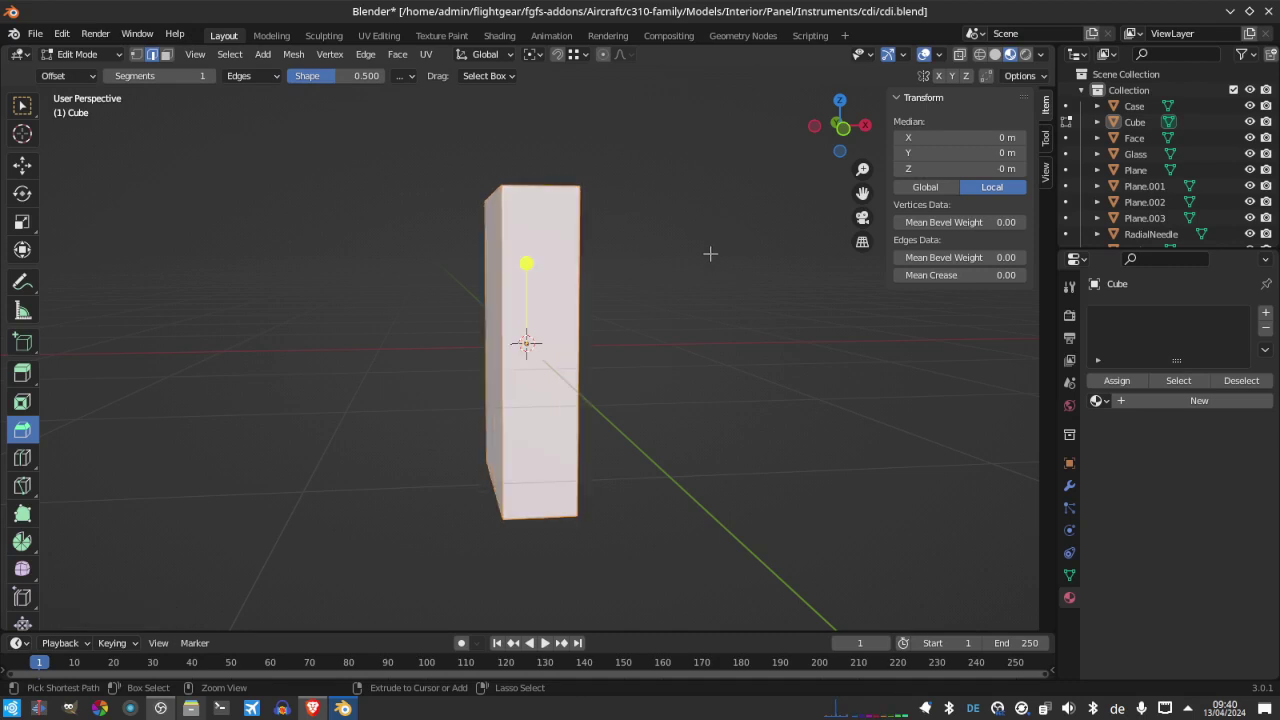
{"action": "key", "text": "Tab"}
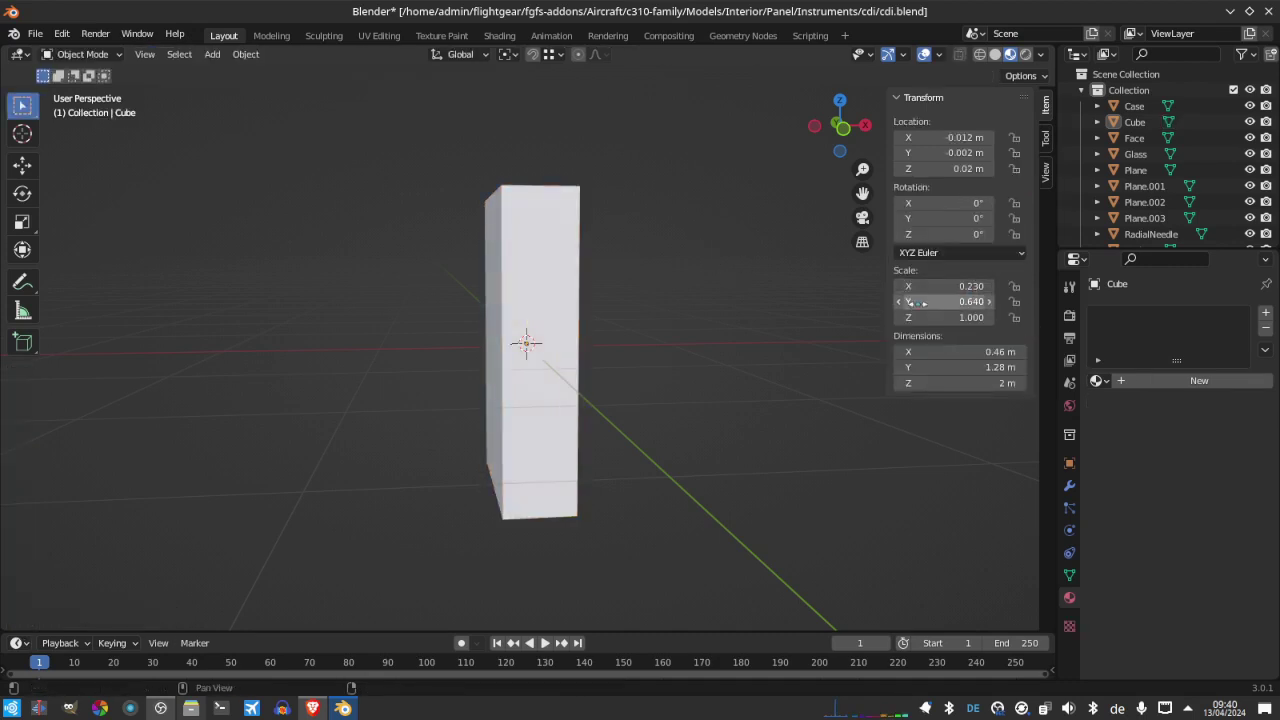
{"action": "key", "text": "ctrl+a"}
{"action": "key", "text": "Escape"}
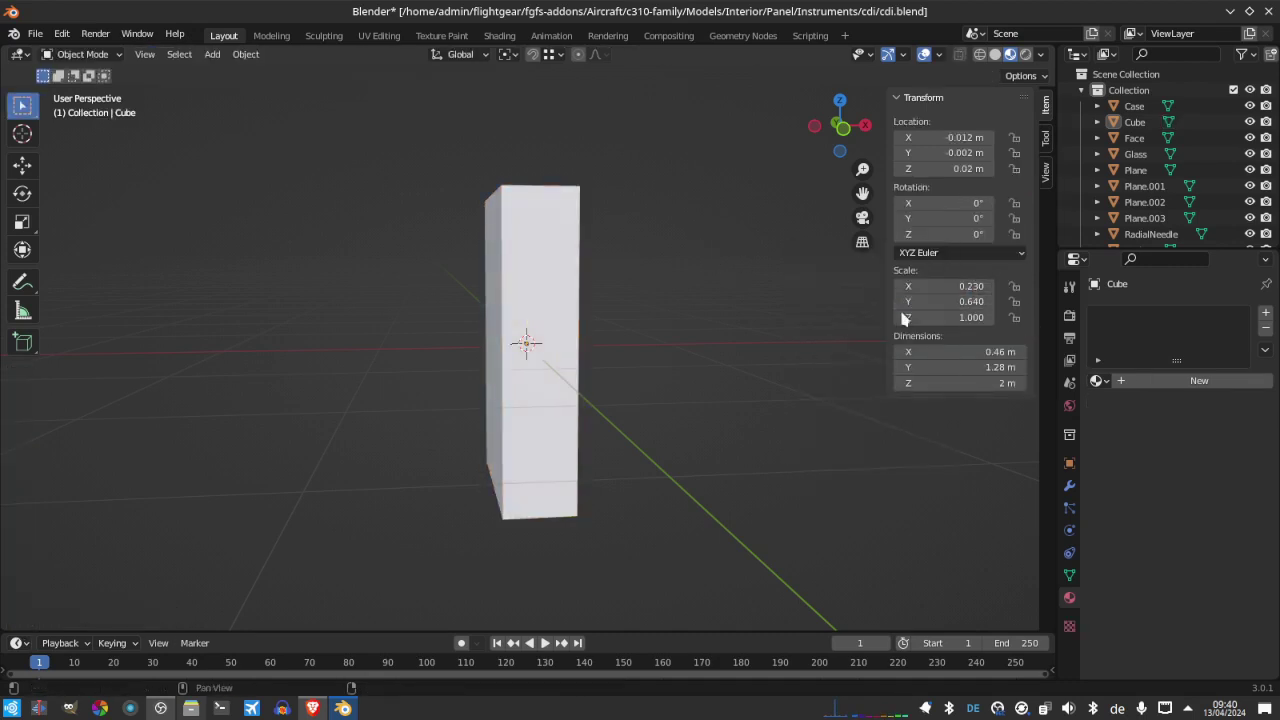
{"action": "left_click", "coordinate": [560, 290]}
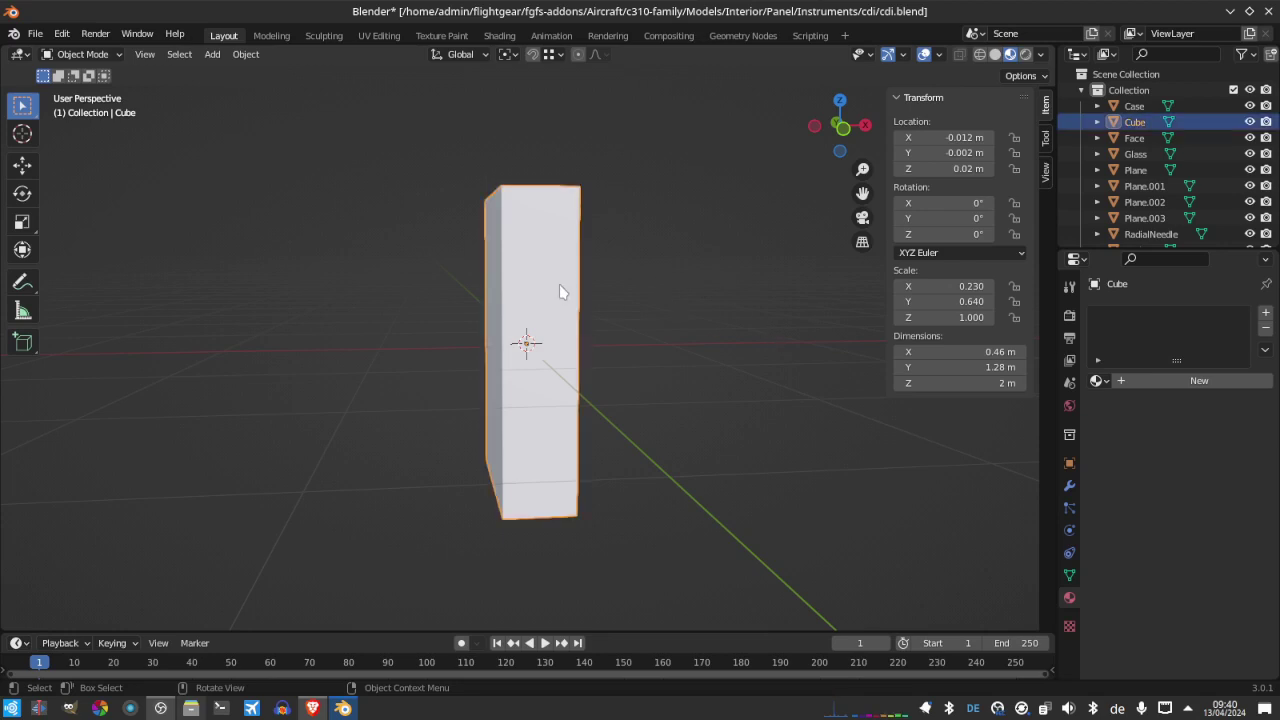
{"action": "key", "text": "ctrl+a"}
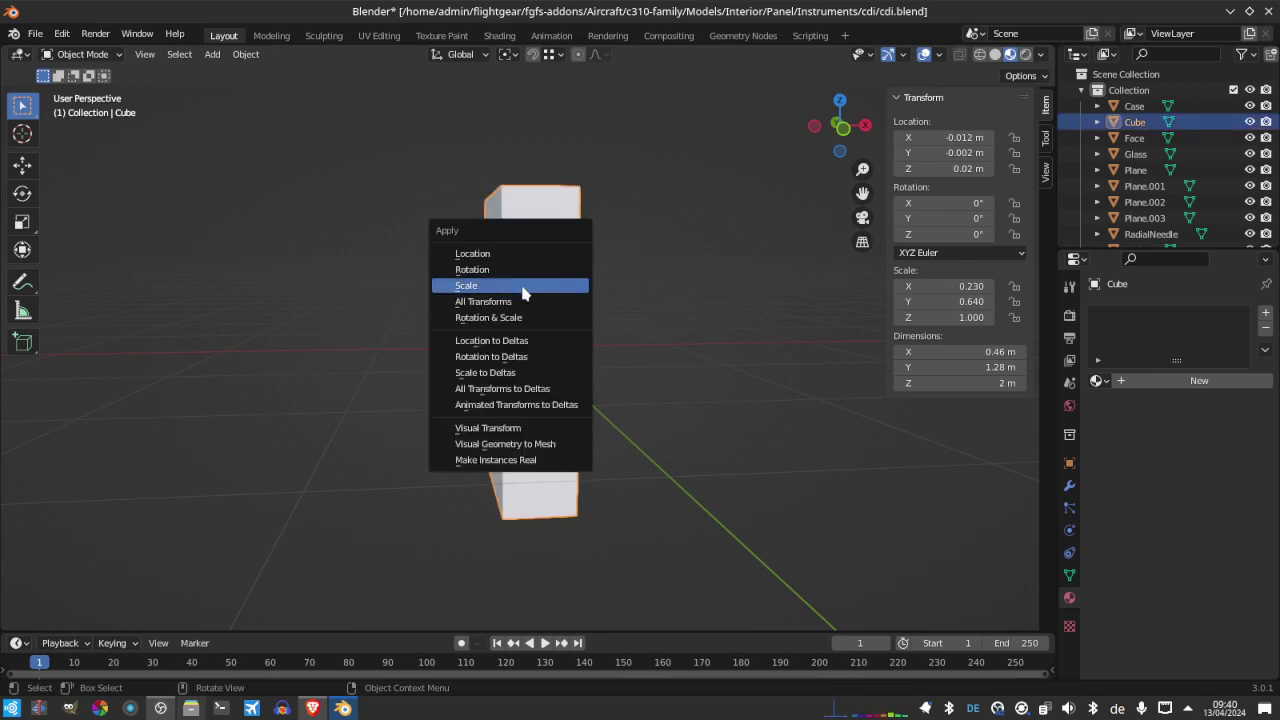
{"action": "left_click", "coordinate": [522, 287]}
Bevel all edges of the cube with its scale applied, and delete the cube
{"action": "key", "text": "Tab"}
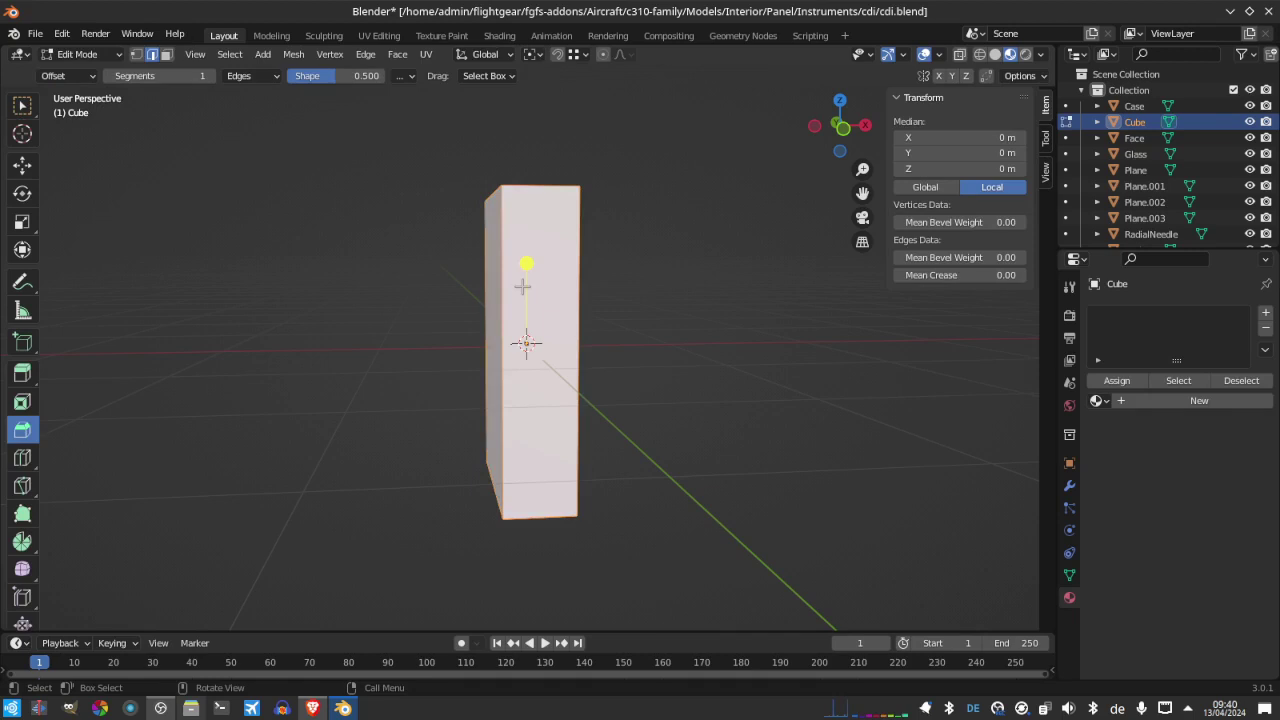
{"action": "left_click_drag", "start_coordinate": [527, 268], "coordinate": [527, 225]}
{"action": "key", "text": "Tab"}
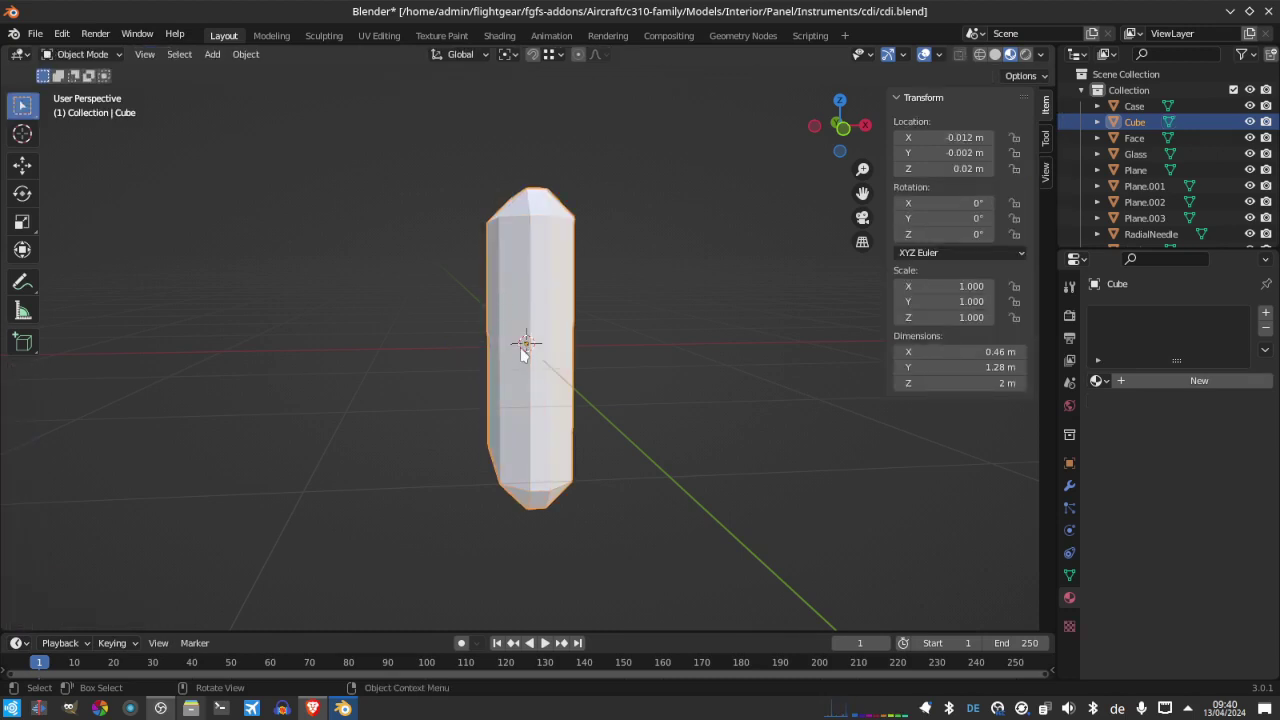
{"action": "key", "text": "Delete"}
Save the instrument file without the test cube
{"action": "key", "text": "Home"}
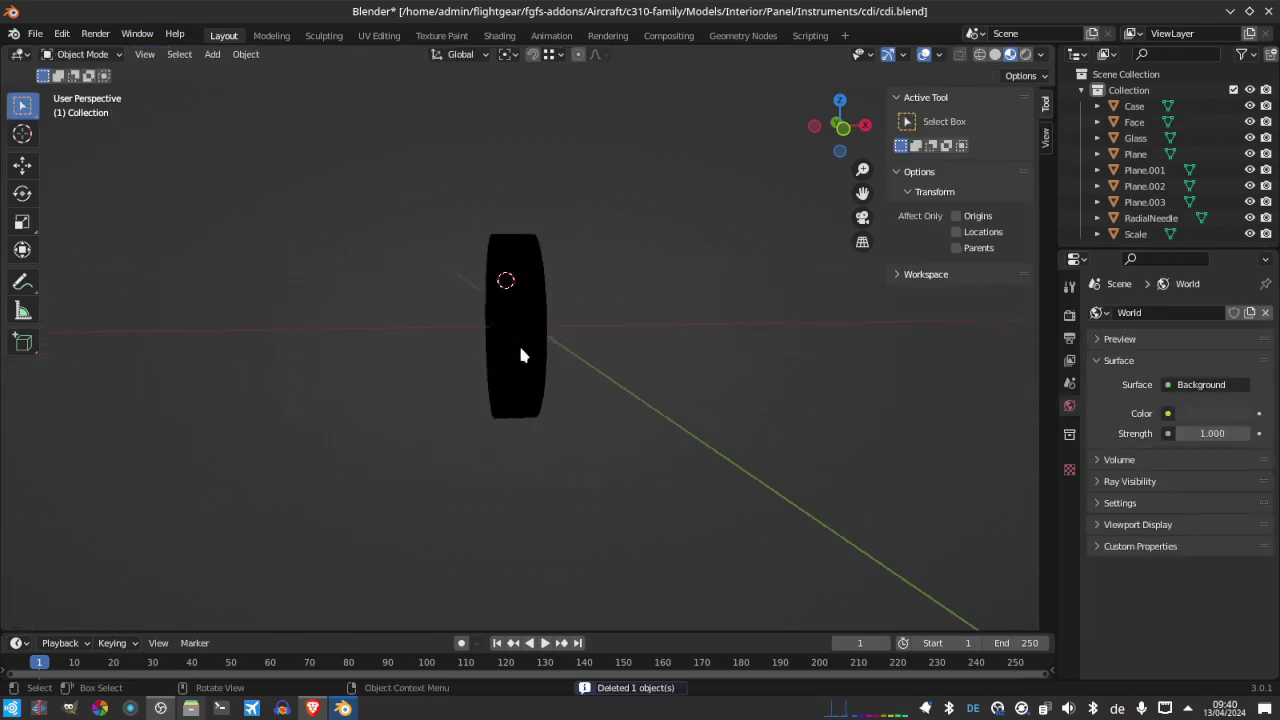
{"action": "left_click_drag", "start_coordinate": [840, 127], "coordinate": [680, 130]}
{"action": "scroll", "coordinate": [614, 371], "scroll_direction": "up", "scroll_amount": 5}
{"action": "key", "text": "ctrl+s"}
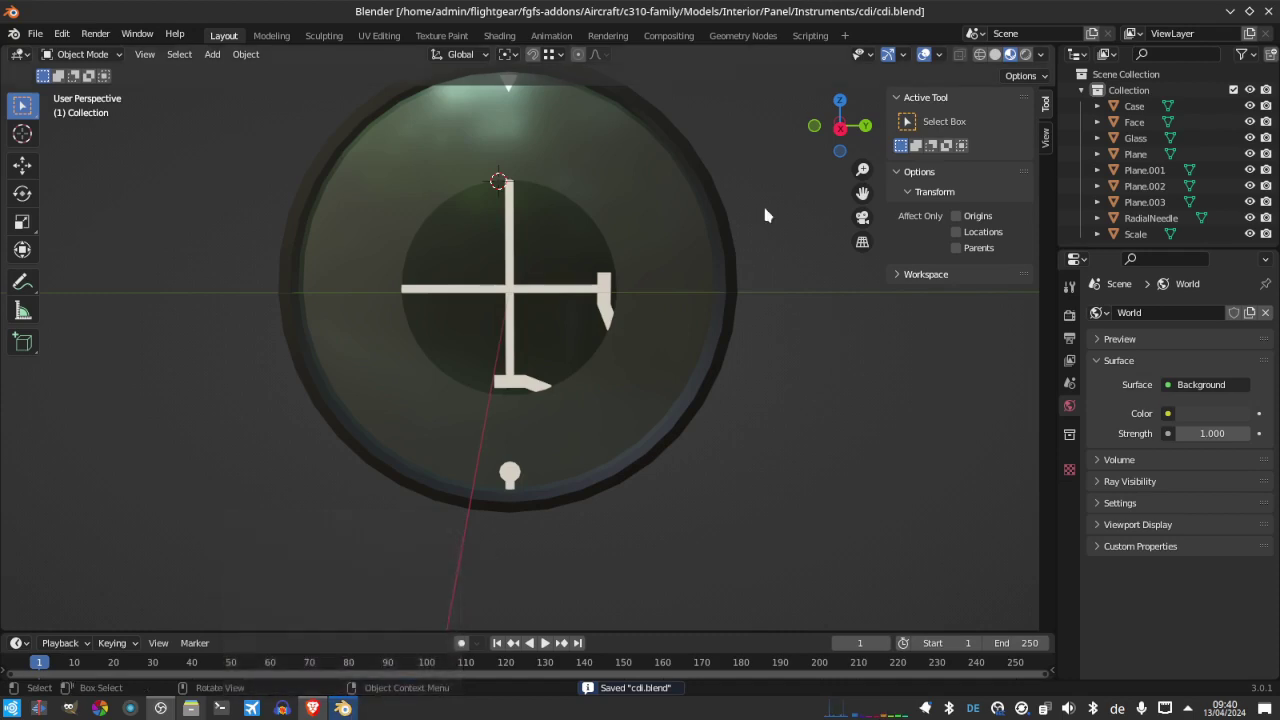
Switch to the browser, examine the bottom OFF flag in the enlarged reference photo, and return to Blender
{"action": "left_click_drag", "start_coordinate": [846, 133], "coordinate": [716, 163]}
{"action": "left_click", "coordinate": [343, 708]}
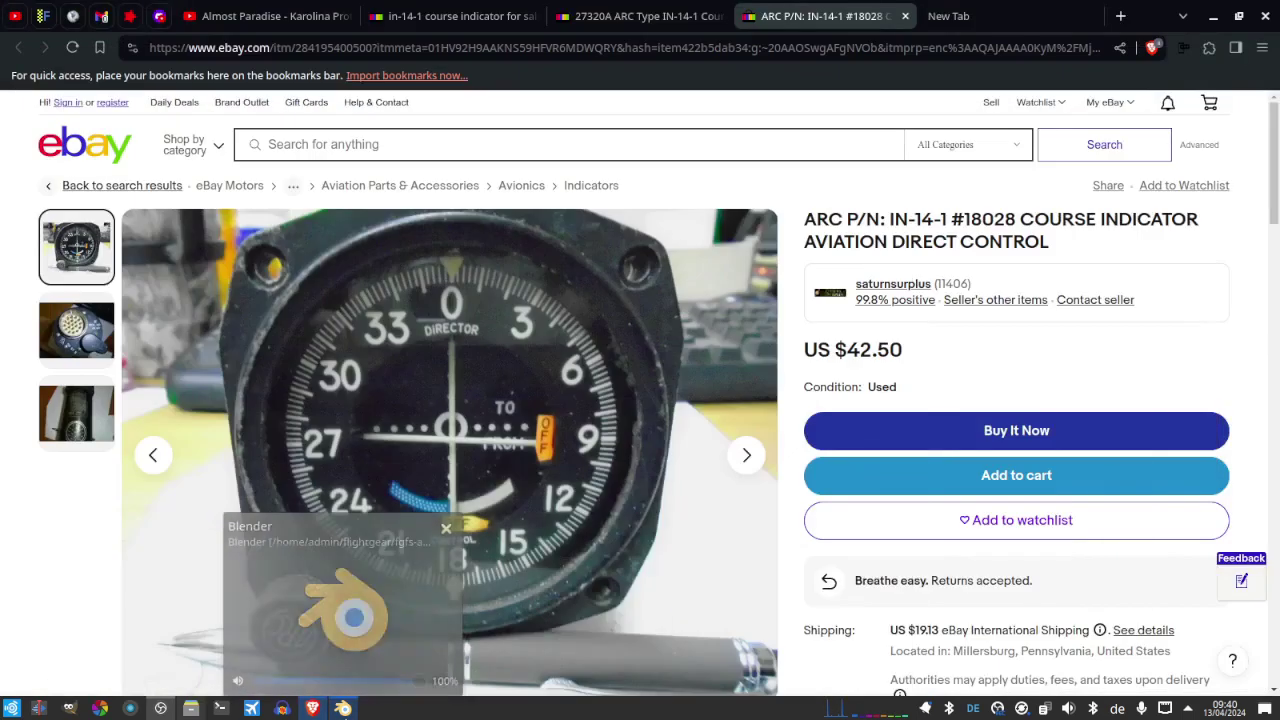
{"action": "left_click", "coordinate": [488, 533]}
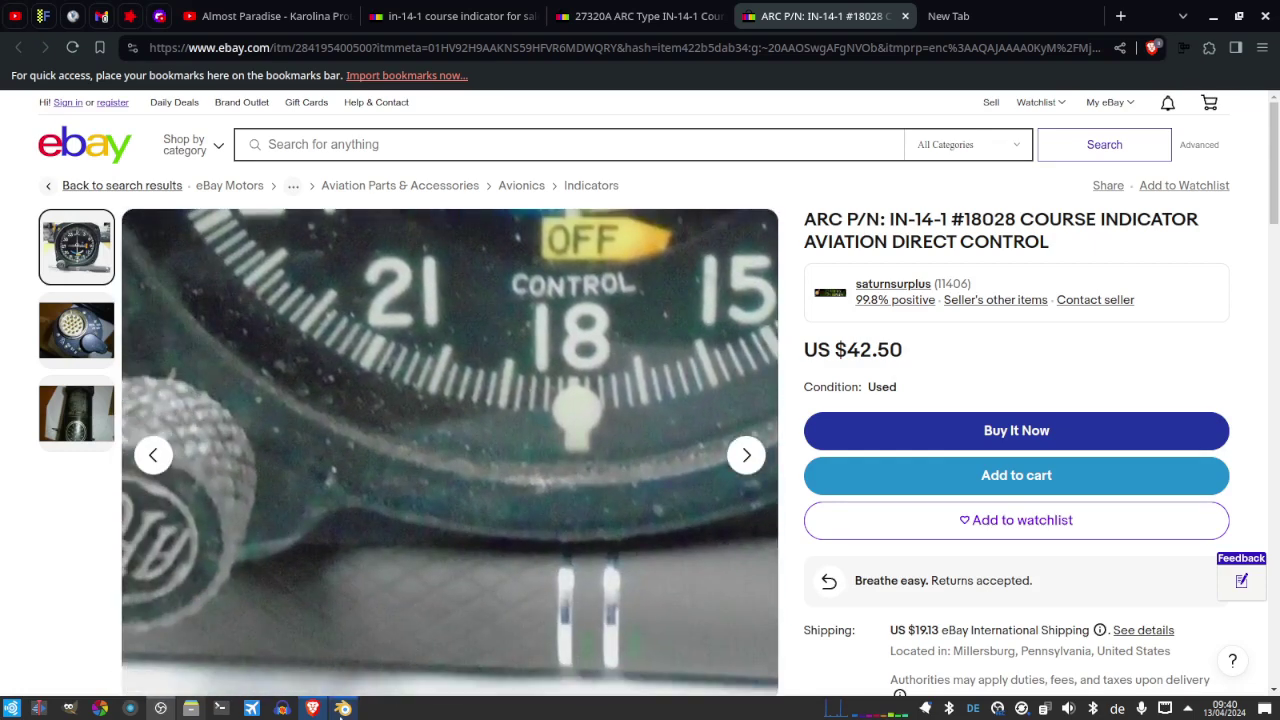
{"action": "left_click", "coordinate": [343, 708]}
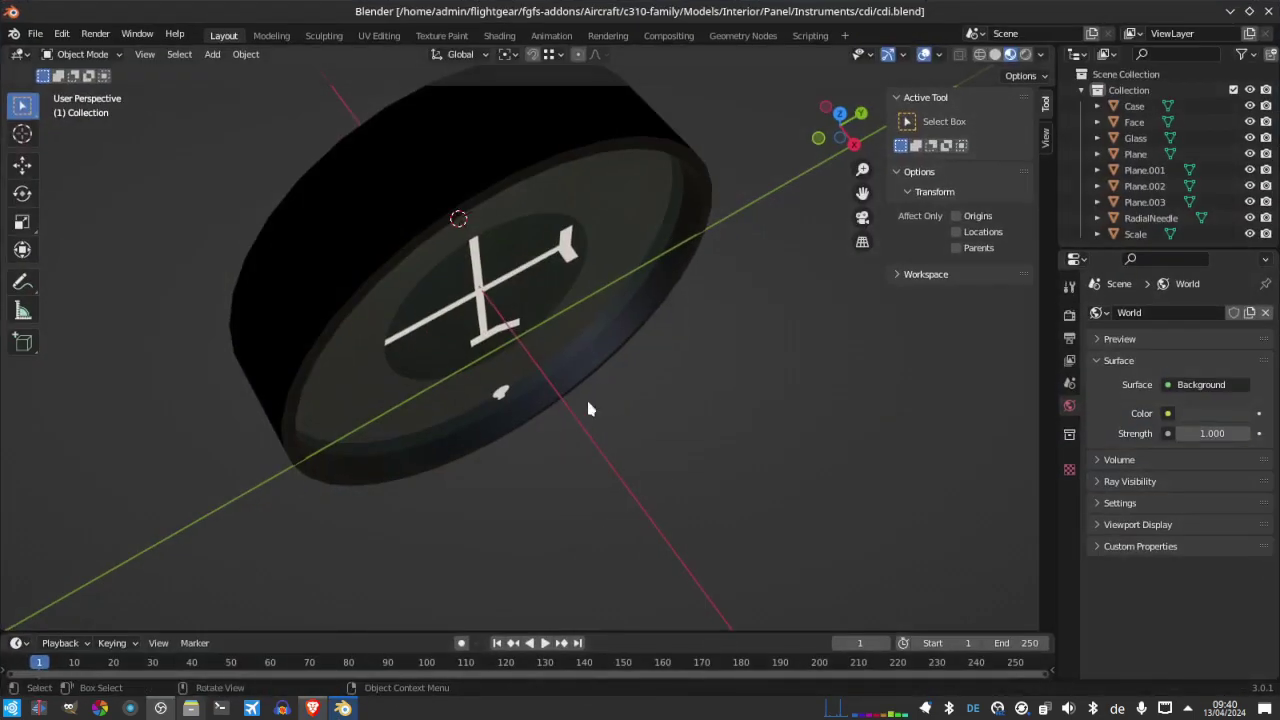
Open the side OFF flag's mesh for editing with X-ray display turned on
{"action": "left_click_drag", "start_coordinate": [840, 133], "coordinate": [752, 168]}
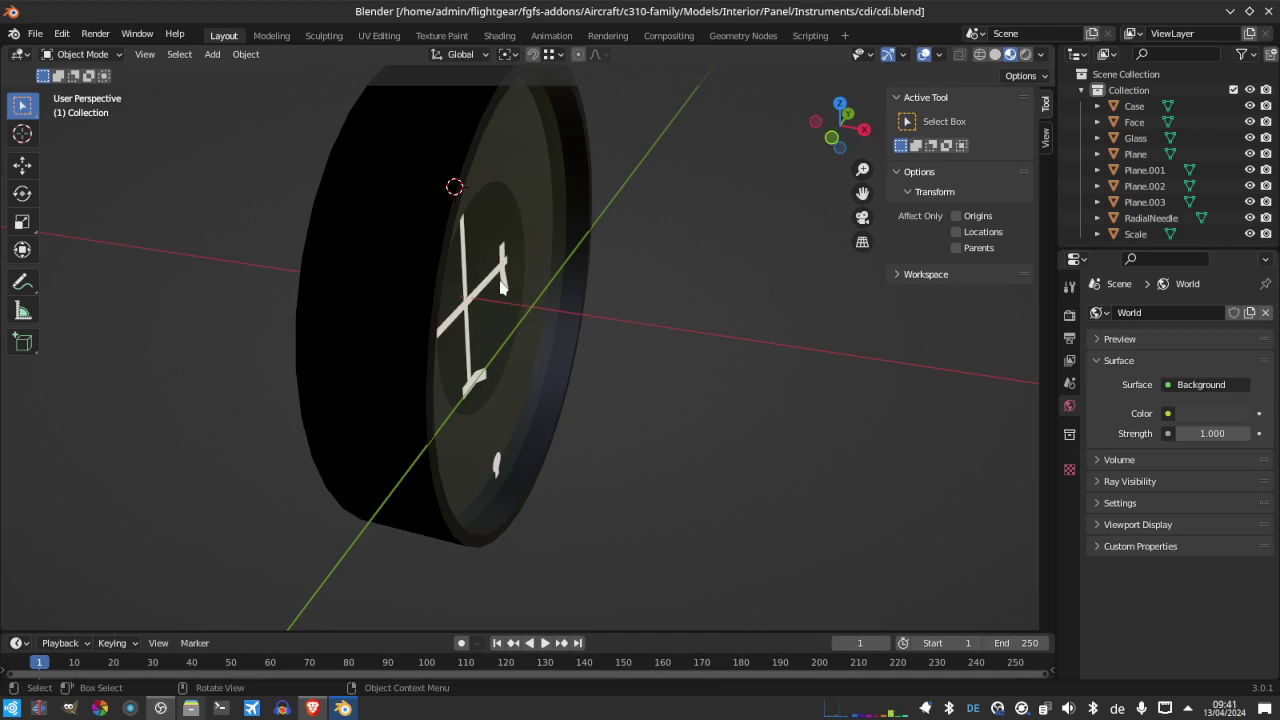
{"action": "left_click", "coordinate": [502, 287]}
{"action": "left_click", "coordinate": [505, 291]}
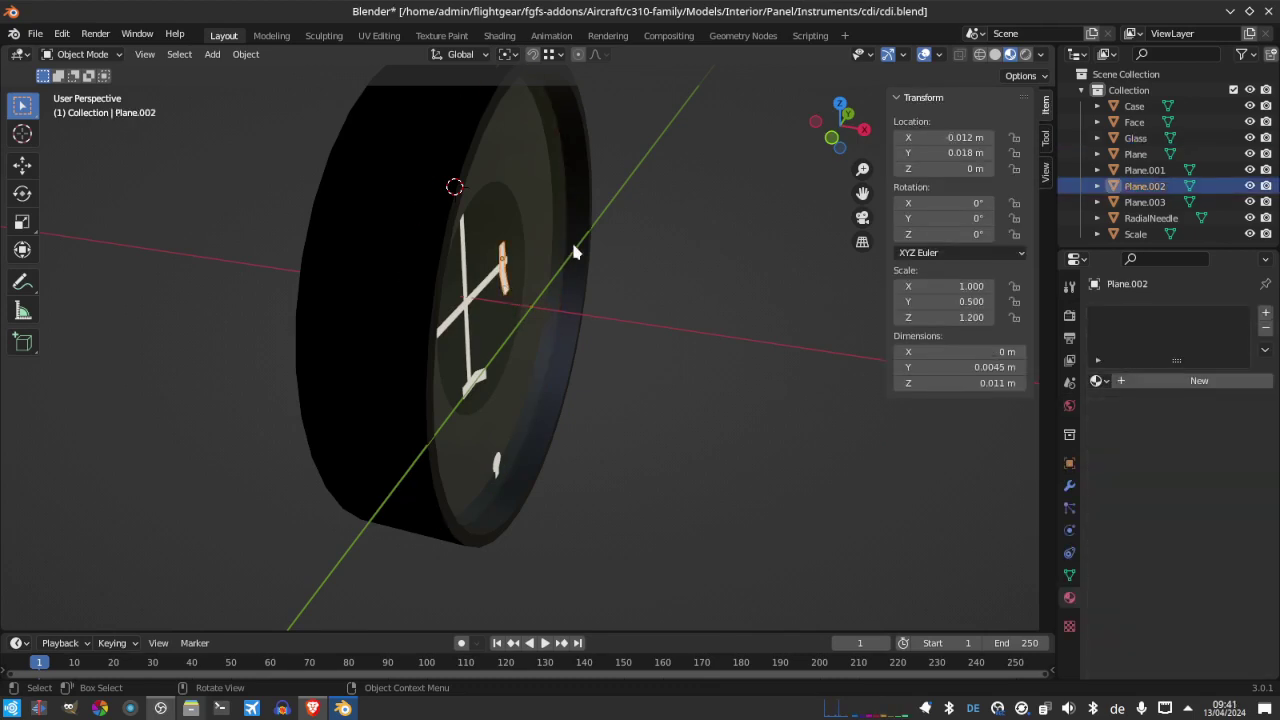
{"action": "left_click", "coordinate": [864, 129]}
{"action": "scroll", "coordinate": [708, 164], "scroll_direction": "up", "scroll_amount": 1}
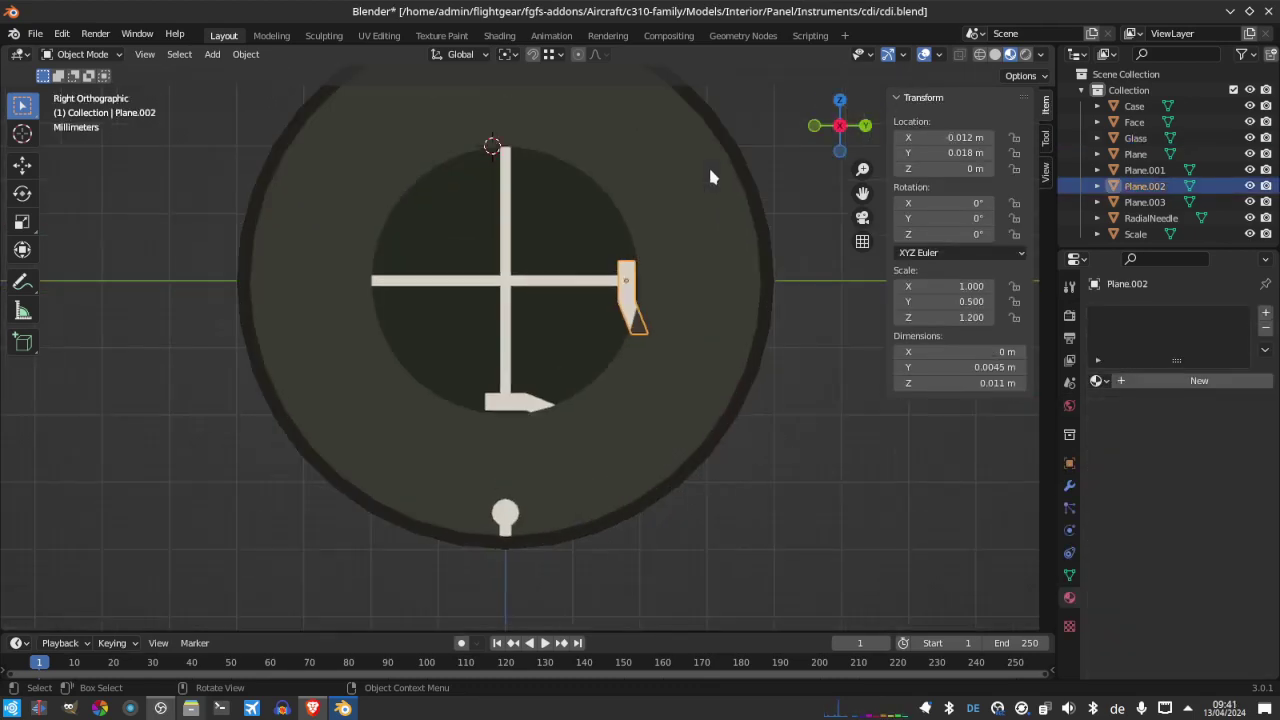
{"action": "scroll", "coordinate": [710, 176], "scroll_direction": "up", "scroll_amount": 3}
{"action": "key", "text": "Tab"}
{"action": "left_click", "coordinate": [721, 324]}
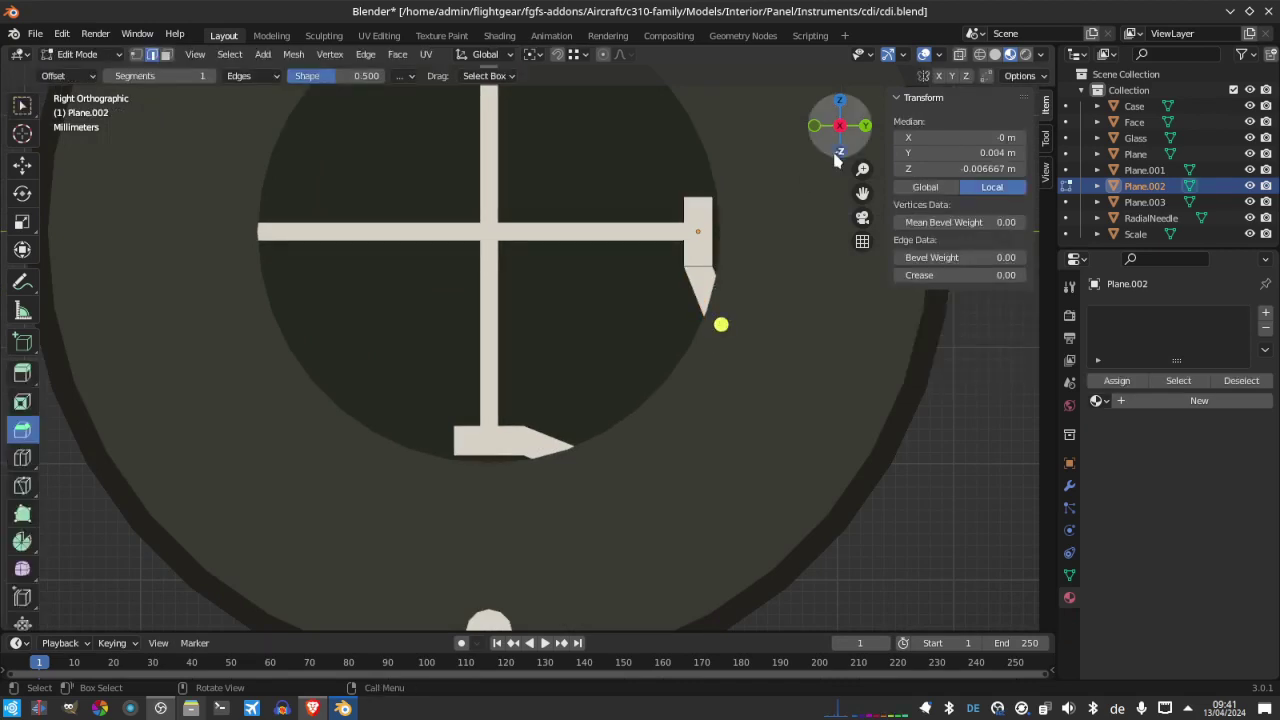
{"action": "left_click", "coordinate": [721, 324]}
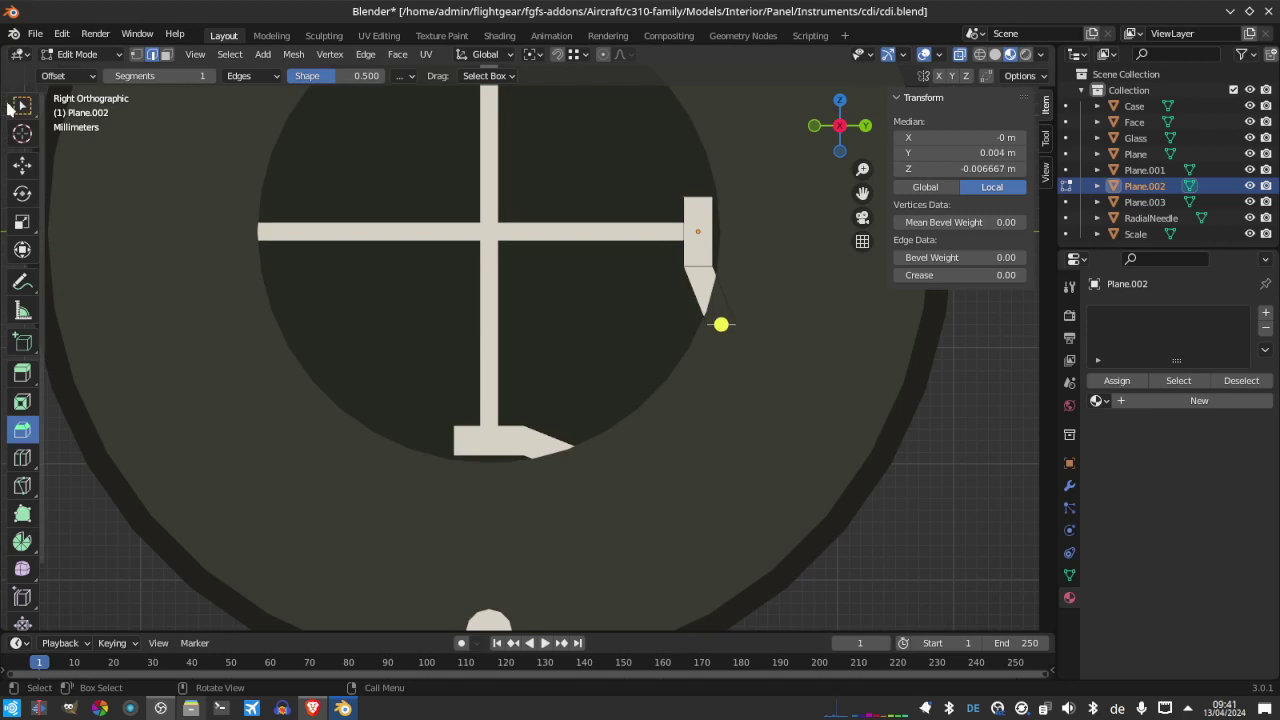
Move the free end edge of the side OFF flag by 0.005 m in Y and -0.0125 m in Z, and save the file
{"action": "left_click", "coordinate": [22, 165]}
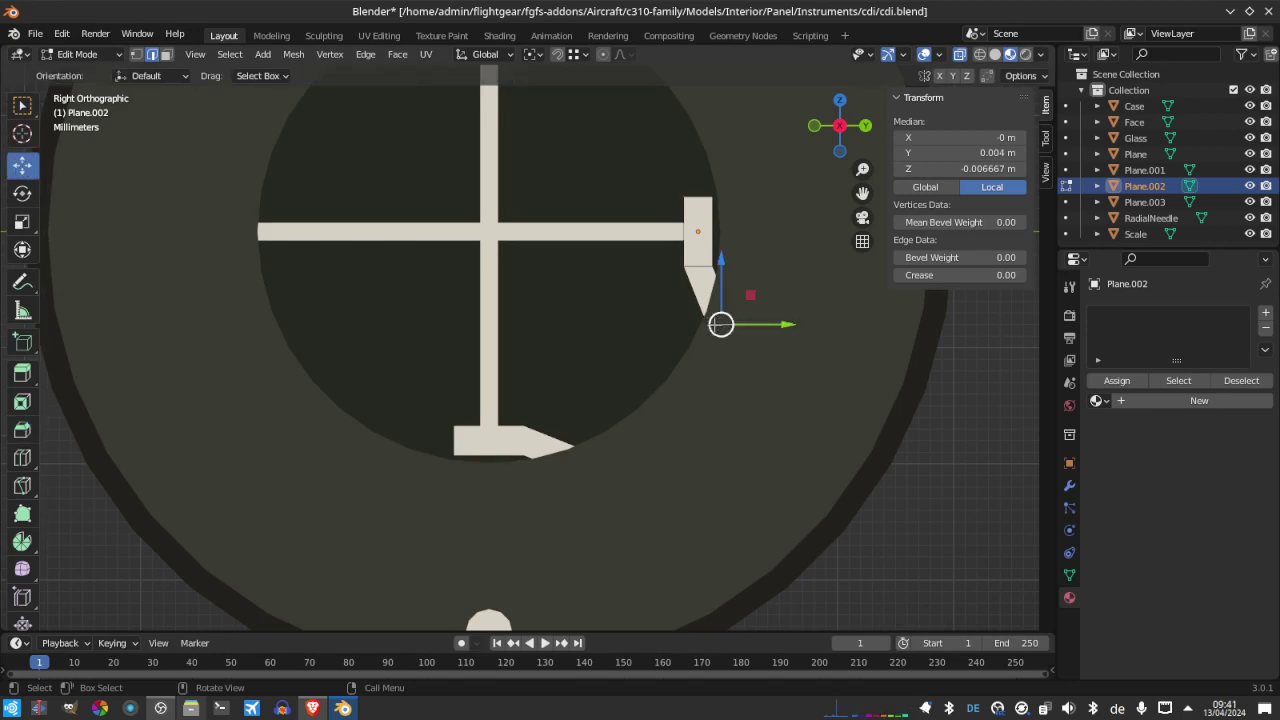
{"action": "left_click_drag", "start_coordinate": [721, 324], "coordinate": [786, 480]}
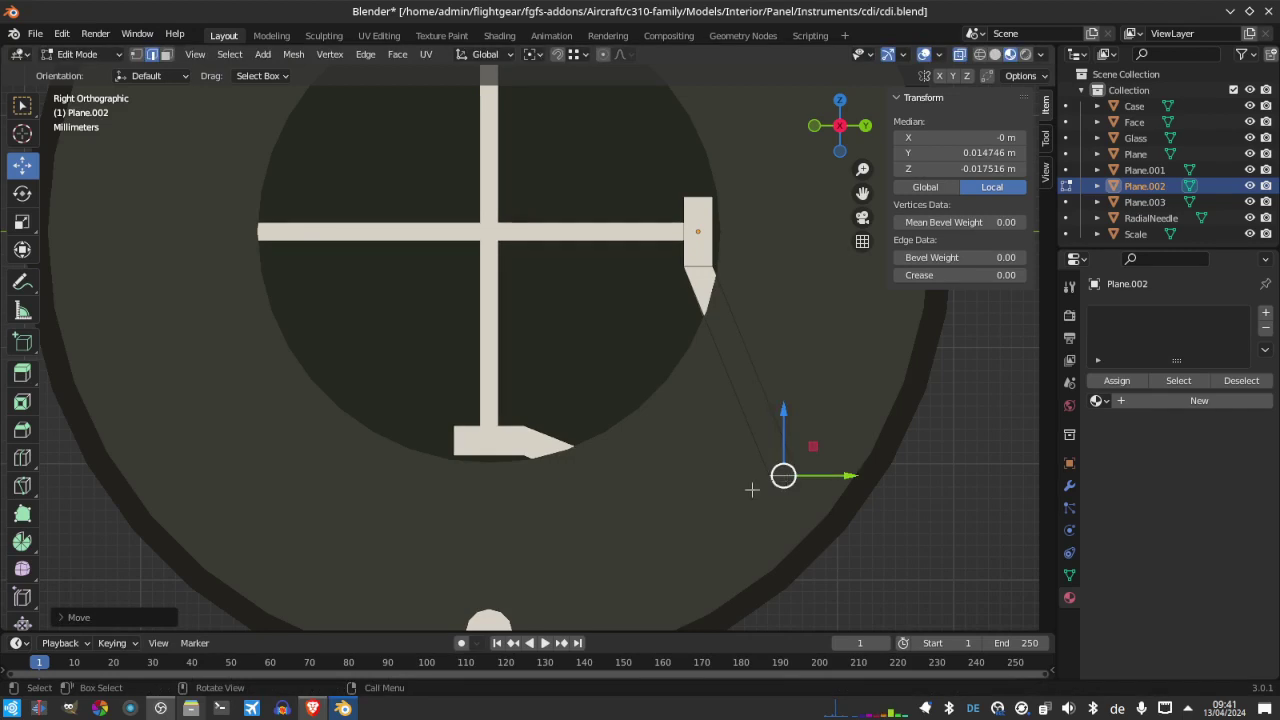
{"action": "left_click", "coordinate": [111, 622]}
{"action": "double_click", "coordinate": [227, 542]}
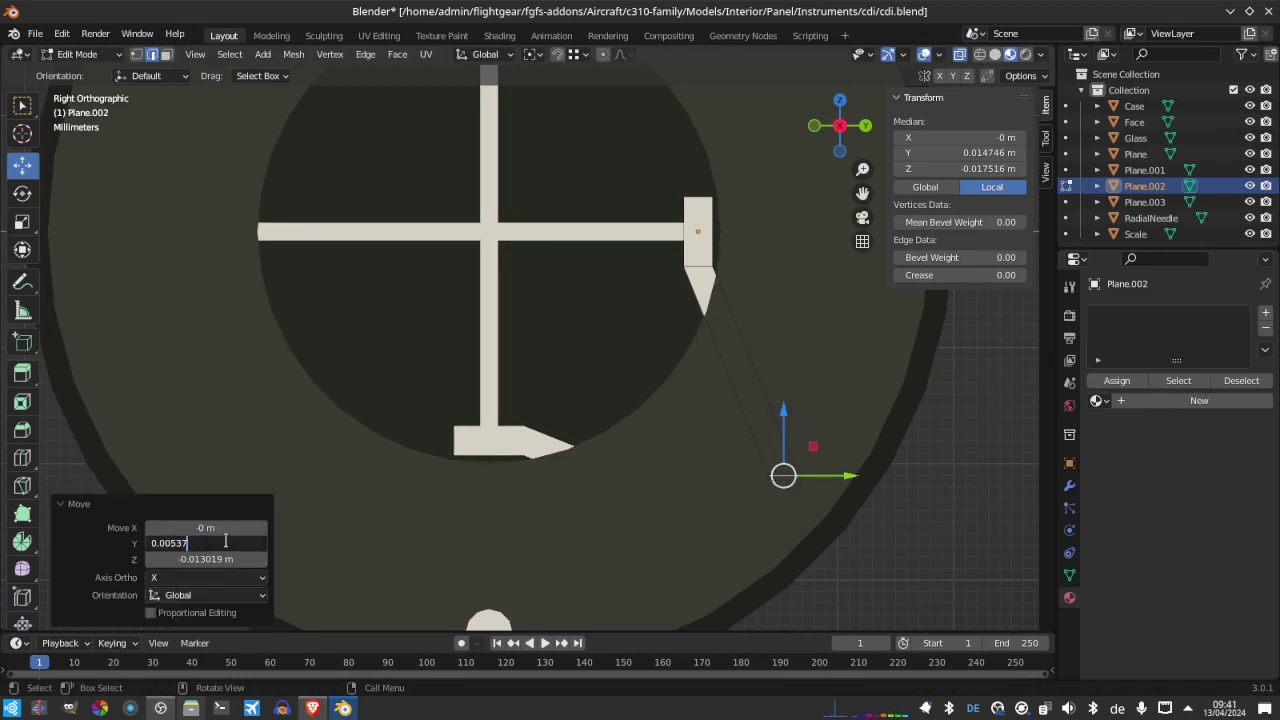
{"action": "key", "text": "Return"}
{"action": "double_click", "coordinate": [221, 559]}
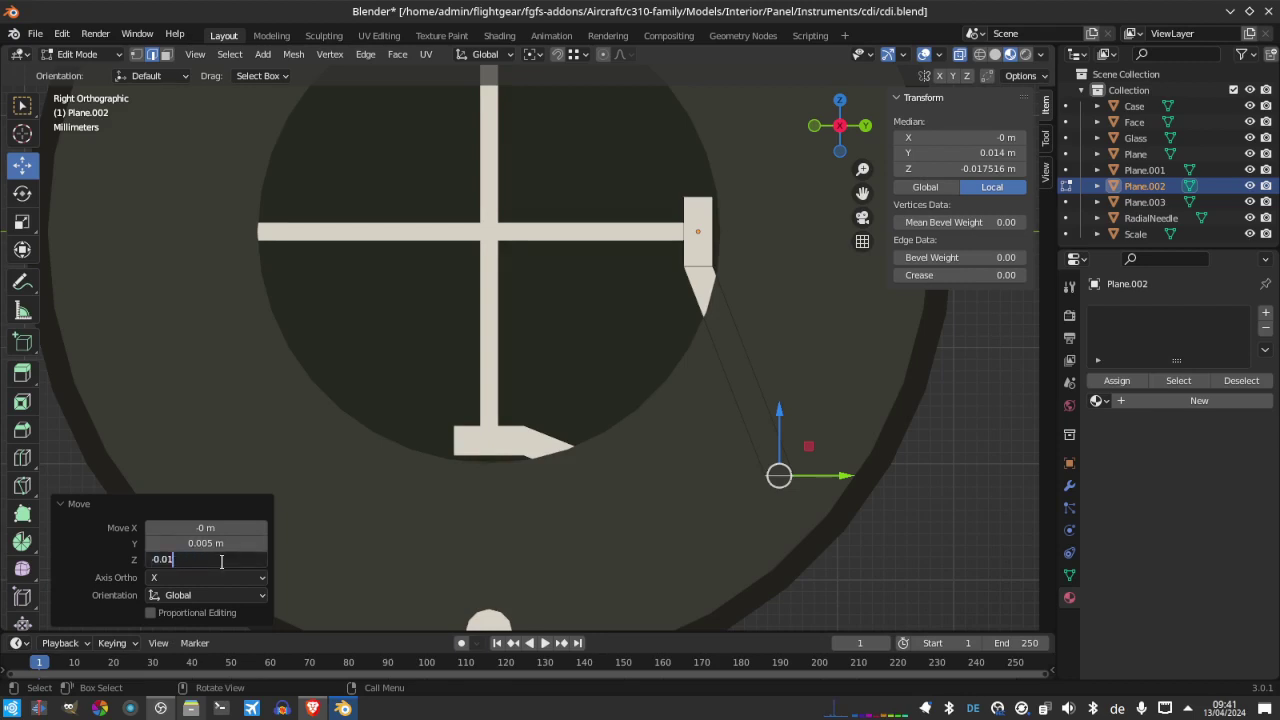
{"action": "key", "text": "Return"}
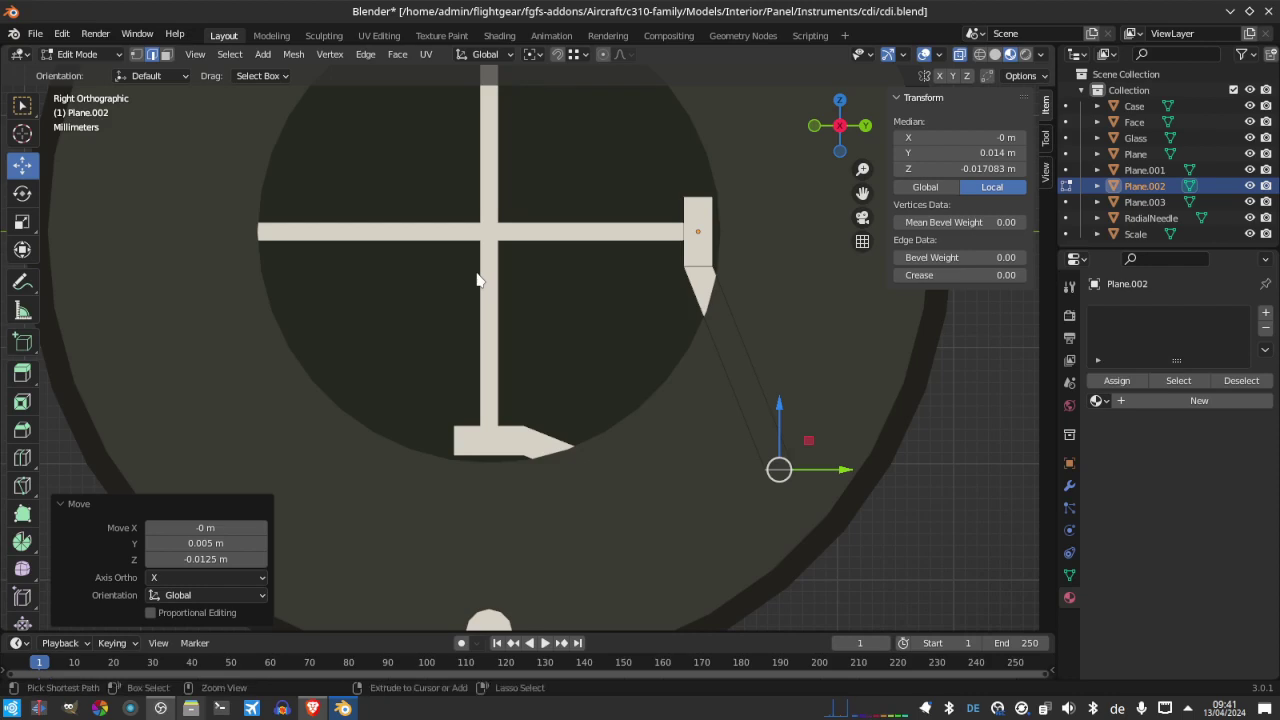
{"action": "key", "text": "ctrl+s"}
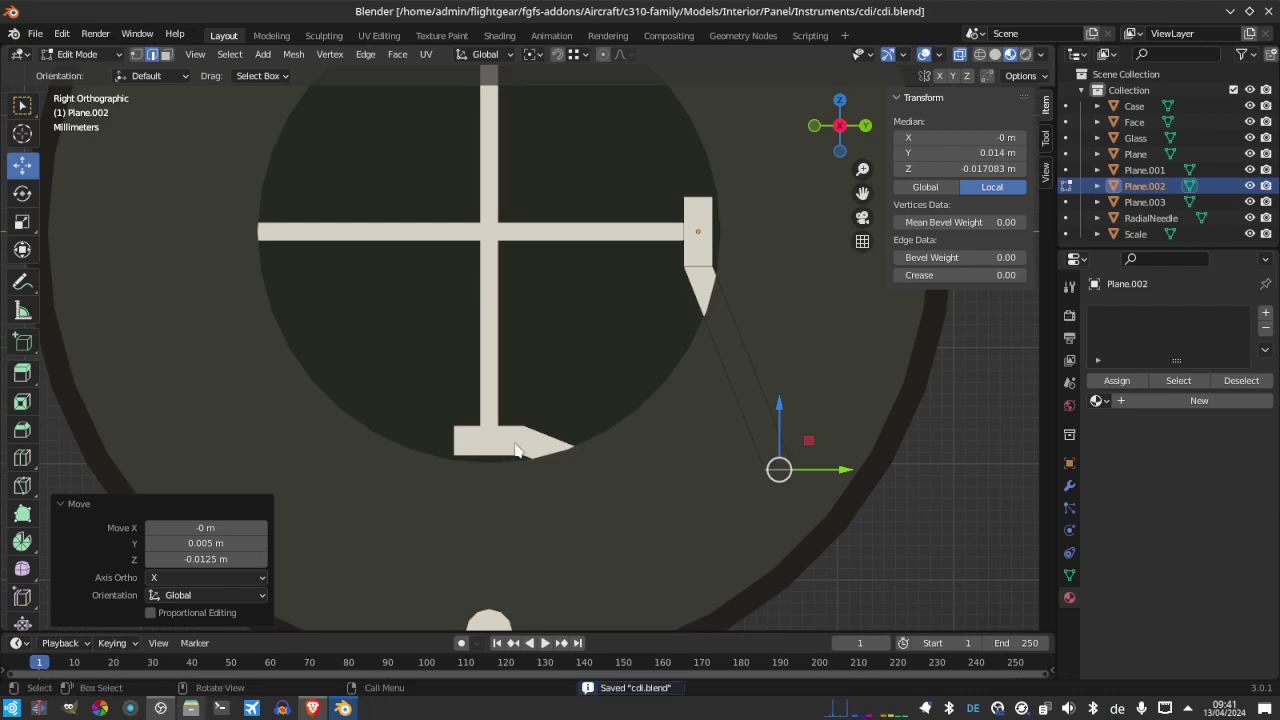
Finish editing the side OFF flag's mesh and open the bottom OFF flag's mesh for editing
{"action": "key", "text": "alt+a"}
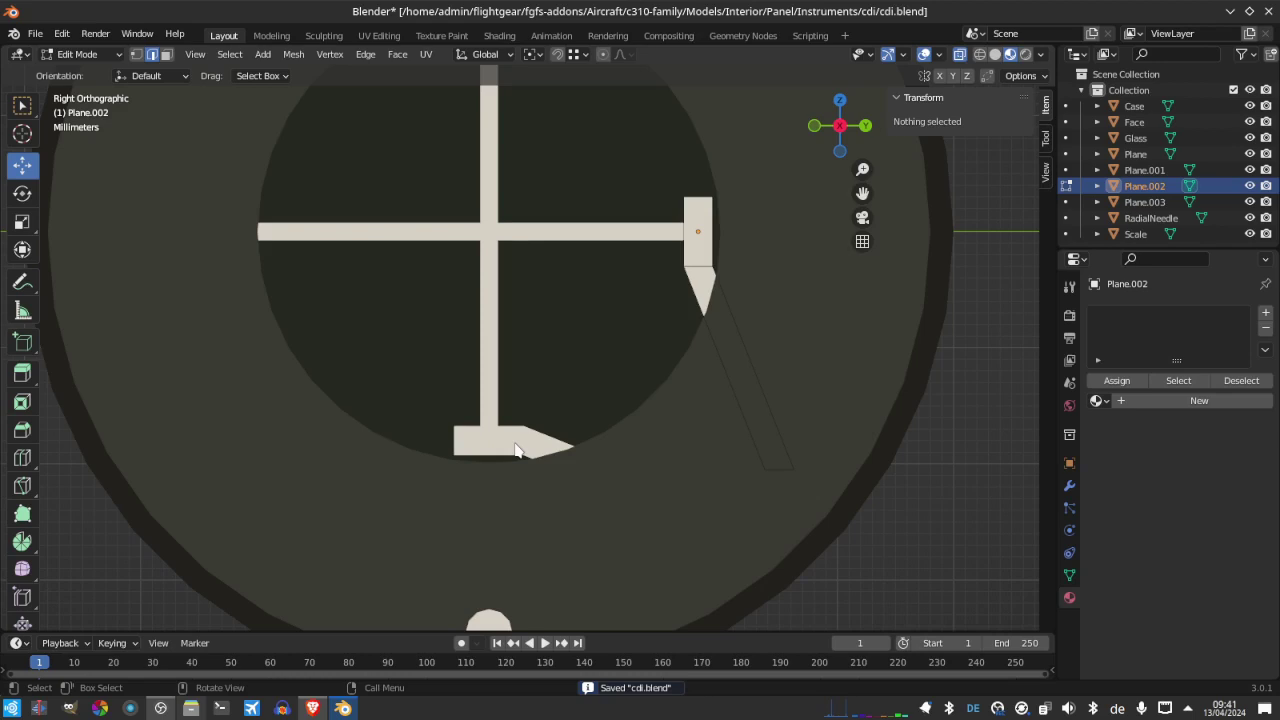
{"action": "key", "text": "Tab"}
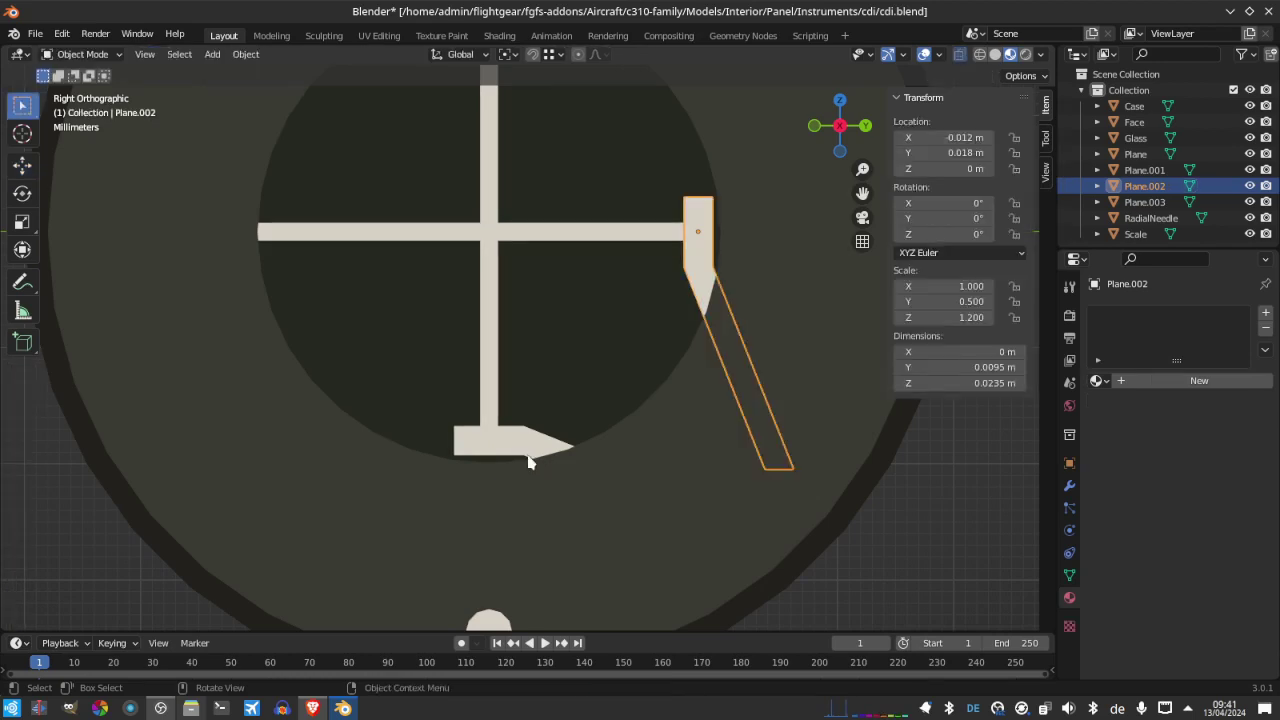
{"action": "left_click", "coordinate": [515, 447]}
{"action": "left_click", "coordinate": [518, 442]}
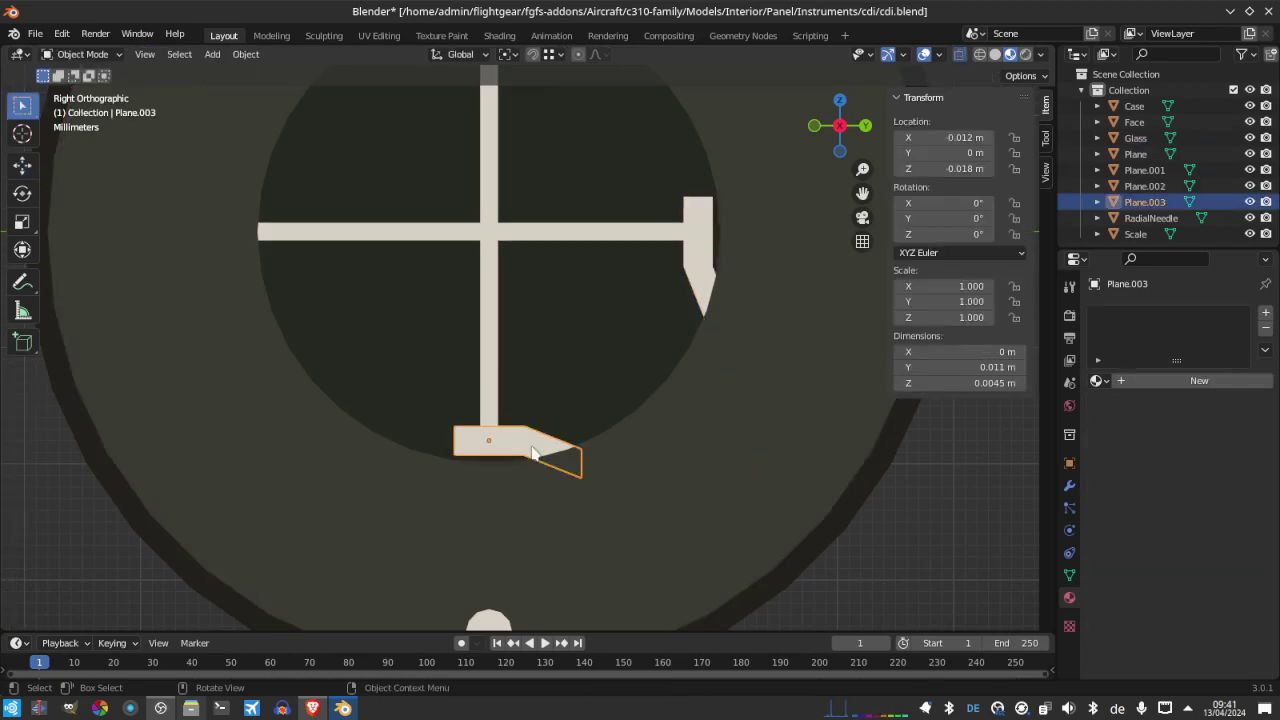
{"action": "key", "text": "Tab"}
Move the free end edge of the bottom OFF flag by 0.0125 m in Y and -0.005 m in Z, and save the file
{"action": "left_click", "coordinate": [583, 464]}
{"action": "left_click_drag", "start_coordinate": [581, 464], "coordinate": [755, 512]}
{"action": "left_click", "coordinate": [221, 542]}
{"action": "type", "text": "0.0125"}
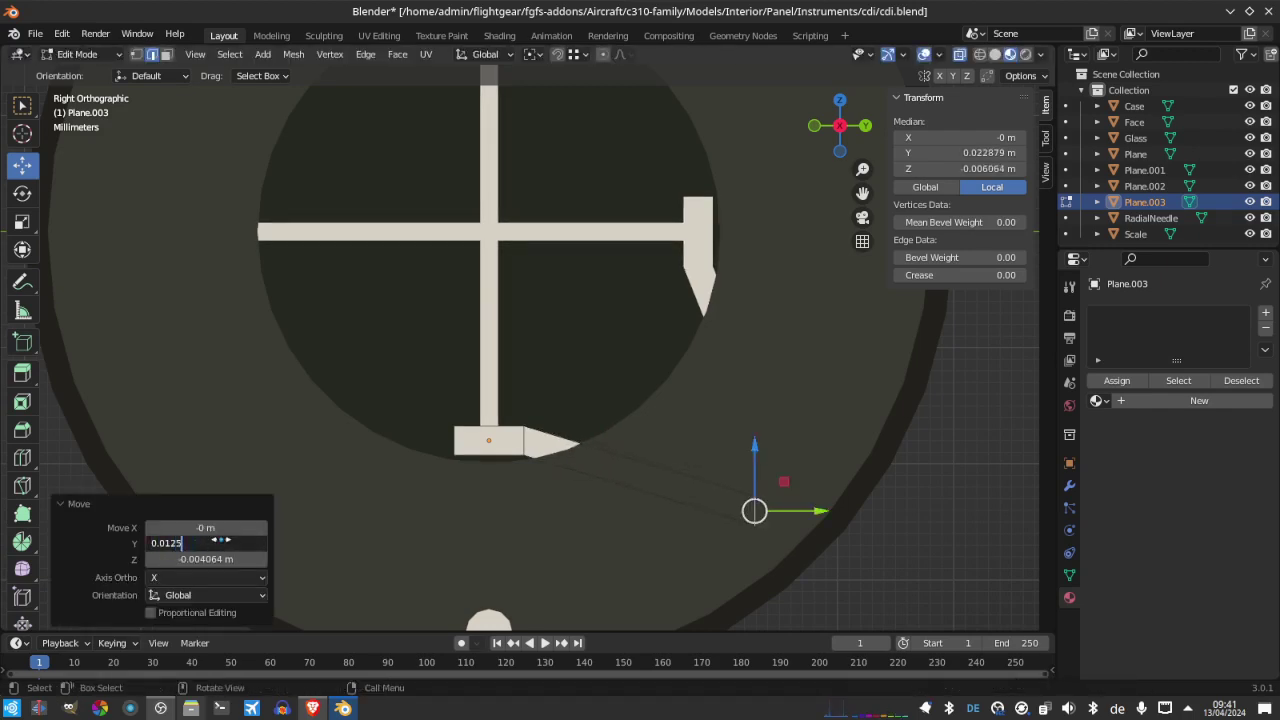
{"action": "key", "text": "Return"}
{"action": "left_click", "coordinate": [223, 558]}
{"action": "type", "text": "0"}
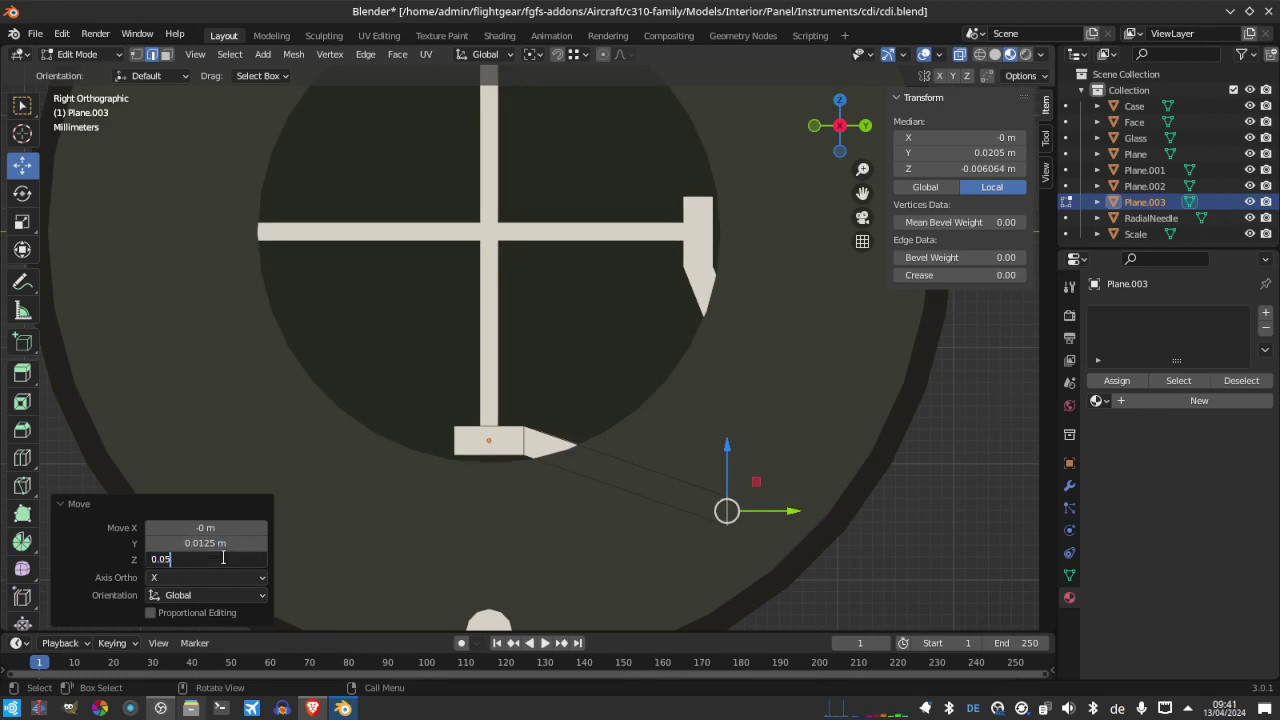
{"action": "type", "text": ".005"}
{"action": "key", "text": "Return"}
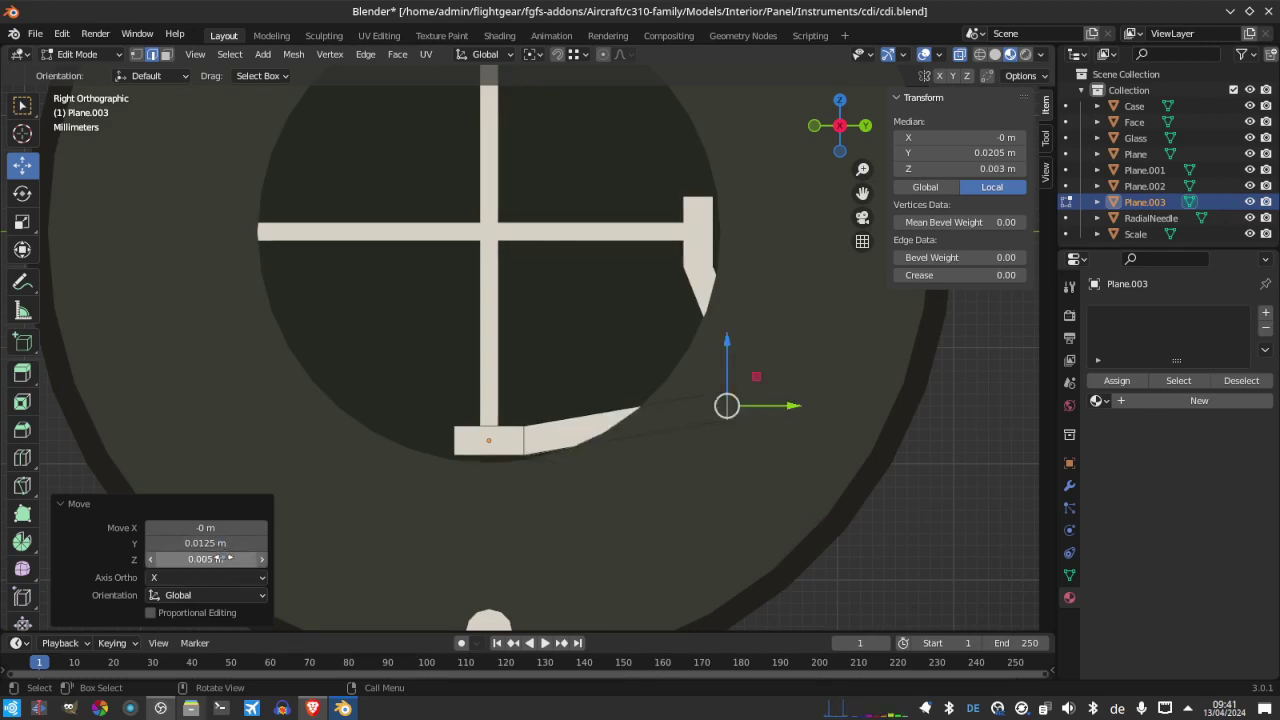
{"action": "left_click", "coordinate": [223, 558]}
{"action": "key", "text": "Home"}
{"action": "type", "text": "-"}
{"action": "key", "text": "Return"}
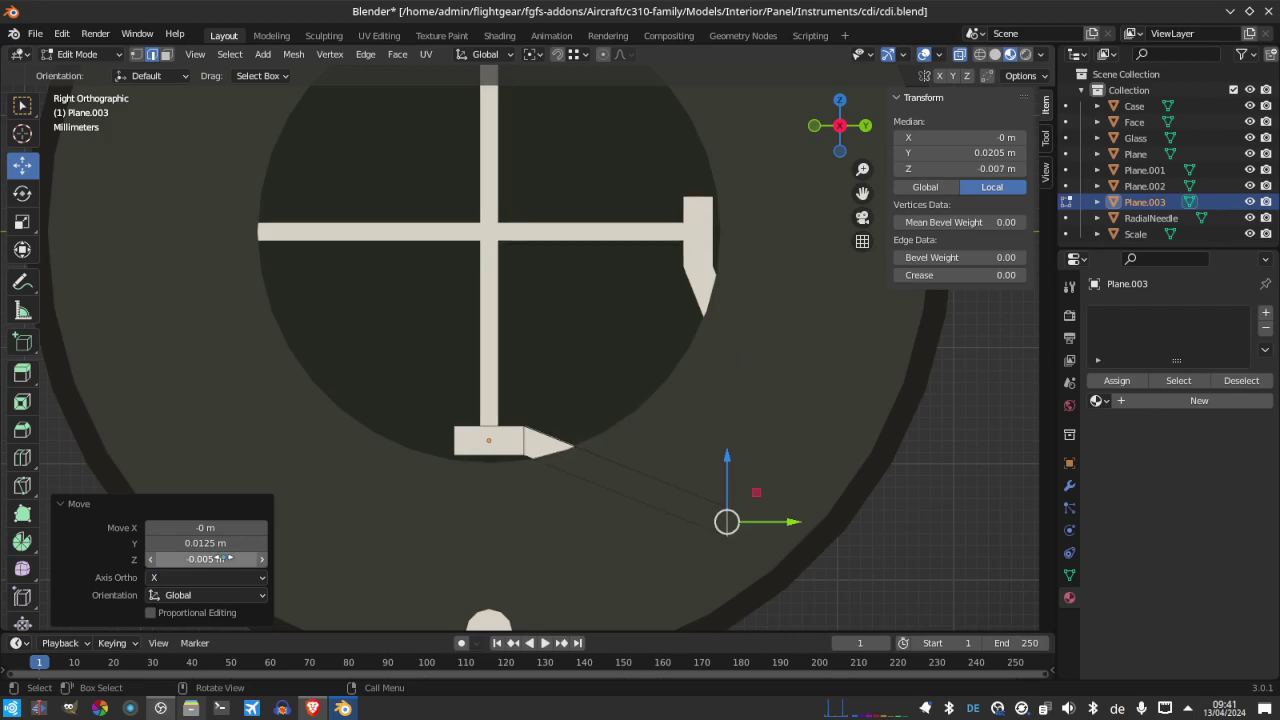
{"action": "key", "text": "ctrl+s"}
Snap the 3D cursor to the bottom OFF flag's free end edge and set the flag's origin to the 3D cursor
{"action": "scroll", "coordinate": [669, 375], "scroll_direction": "down", "scroll_amount": 1}
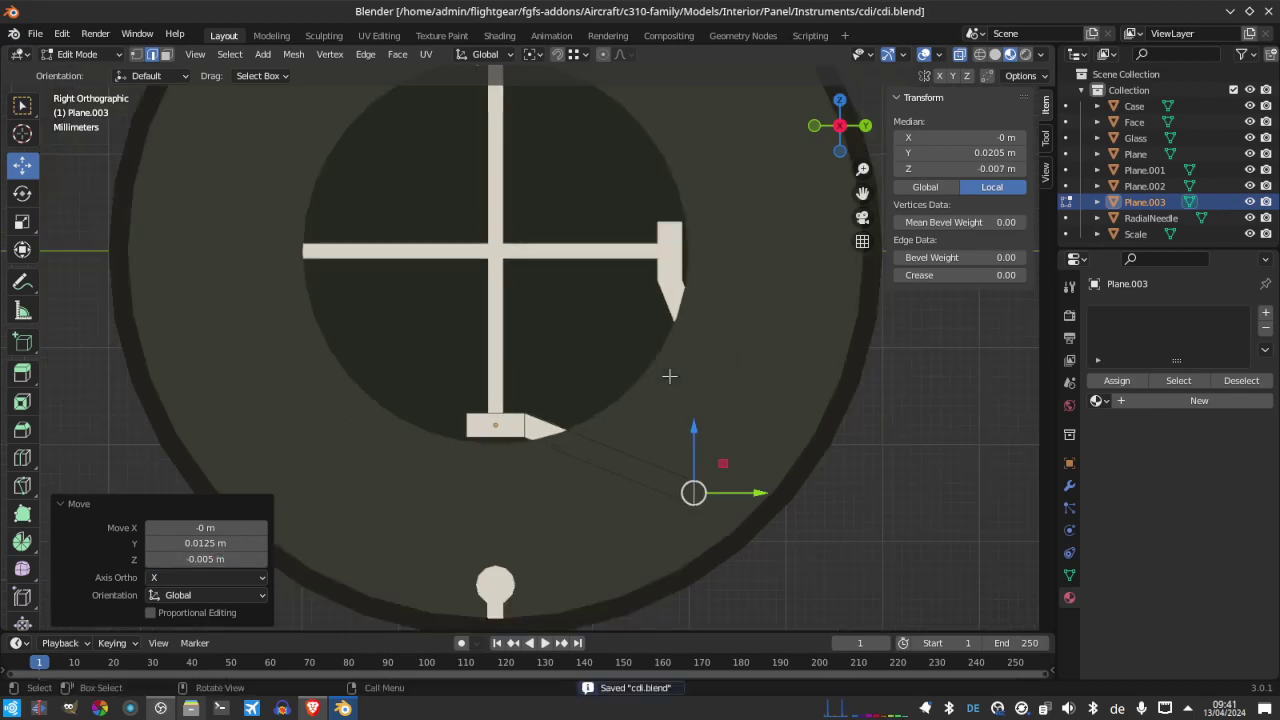
{"action": "left_click", "coordinate": [294, 54]}
{"action": "mouse_move", "coordinate": [322, 106]}
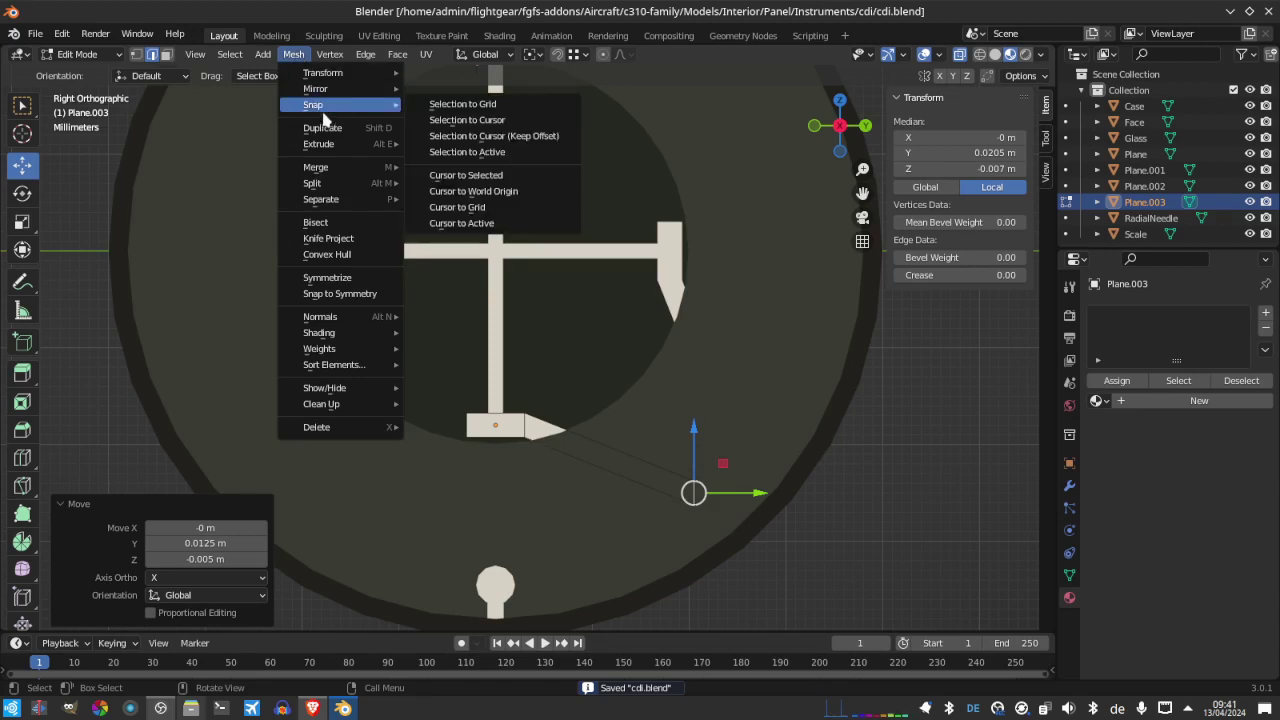
{"action": "left_click", "coordinate": [455, 176]}
{"action": "key", "text": "Tab"}
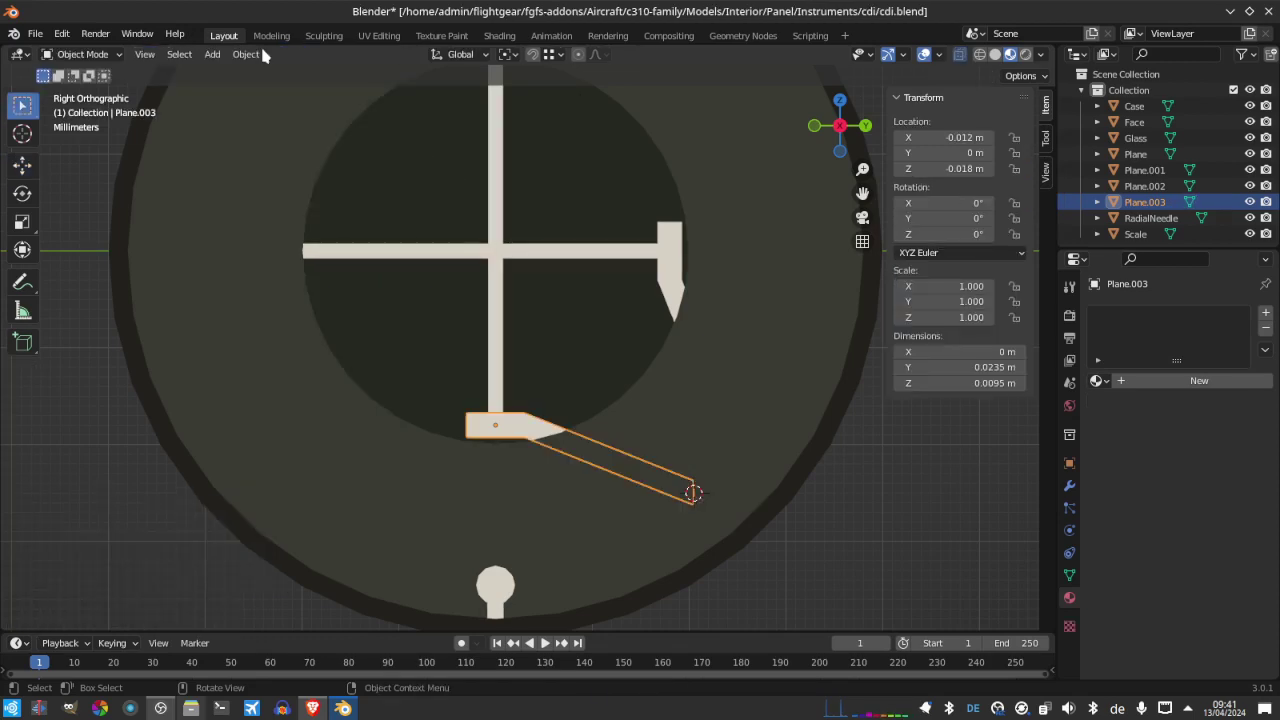
{"action": "left_click", "coordinate": [250, 55]}
{"action": "mouse_move", "coordinate": [276, 150]}
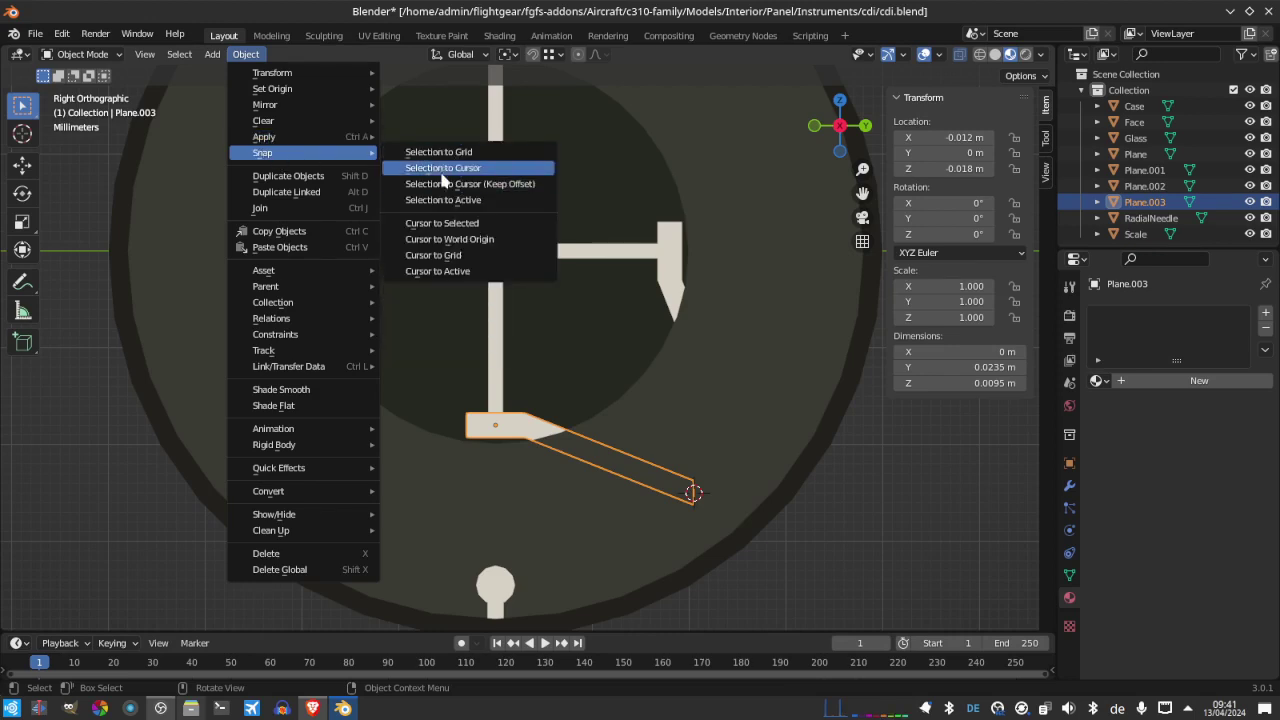
{"action": "mouse_move", "coordinate": [322, 89]}
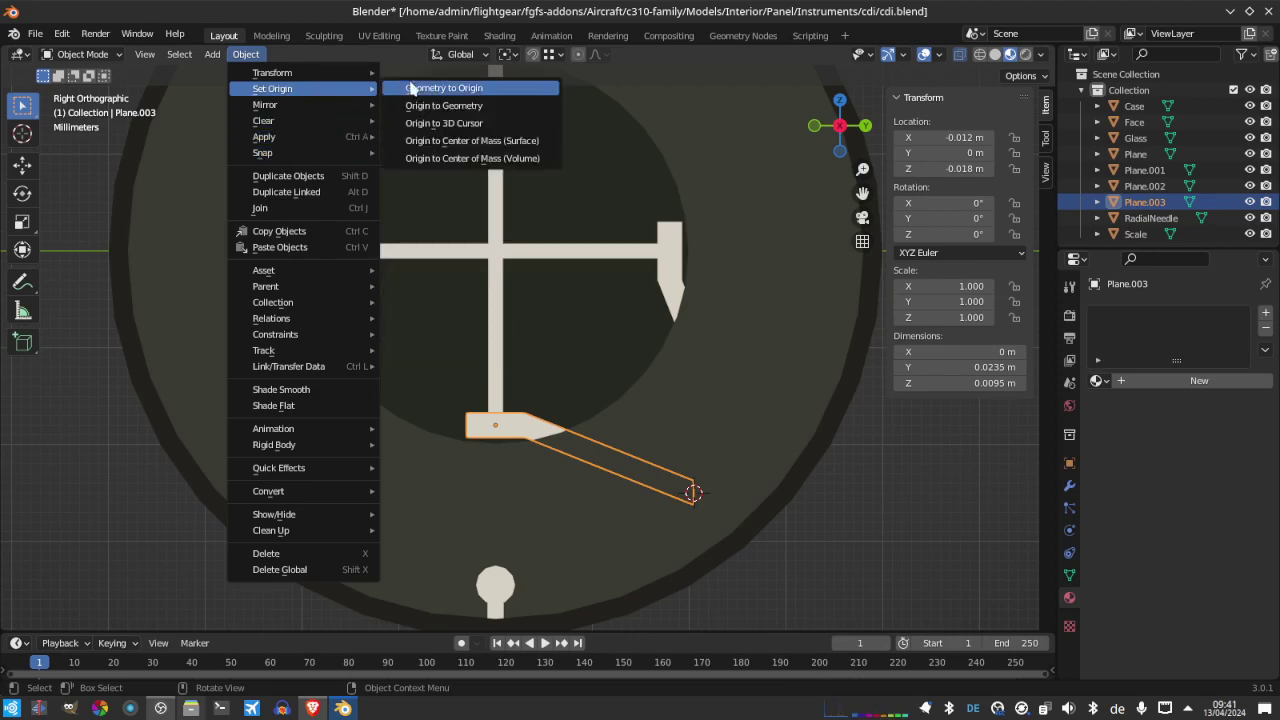
{"action": "left_click", "coordinate": [461, 121]}
{"action": "left_click", "coordinate": [735, 434]}
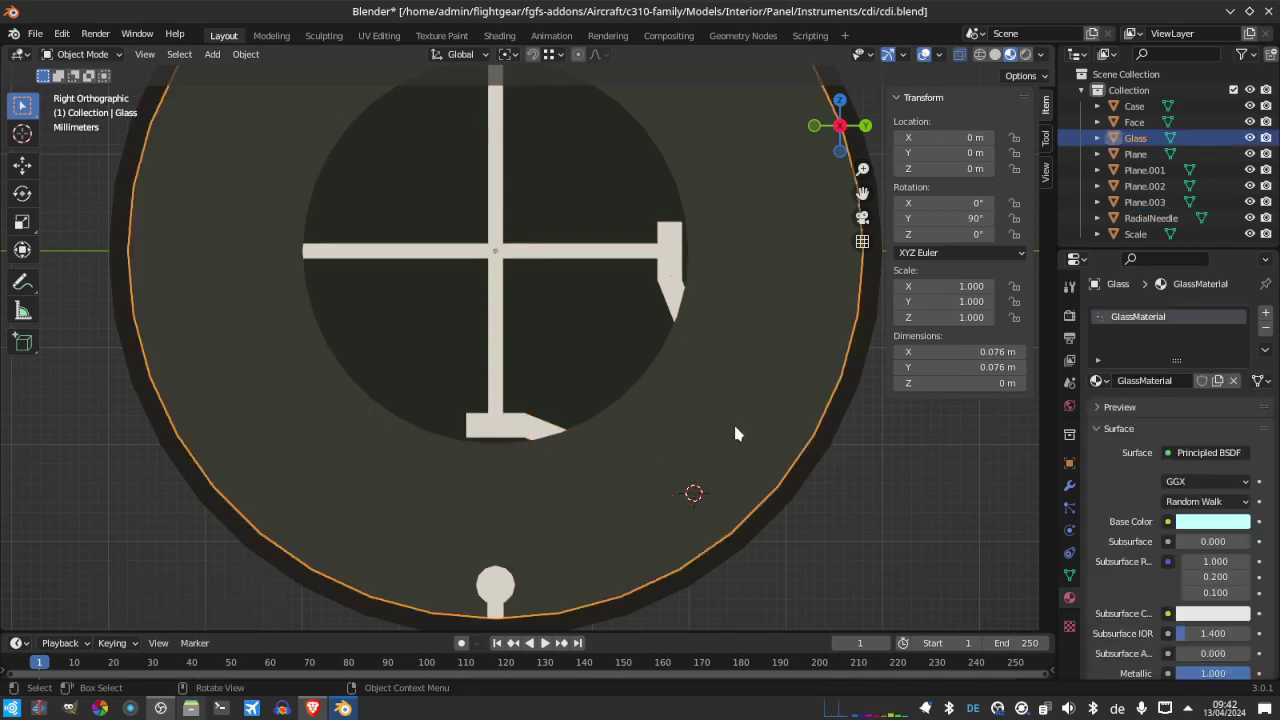
Snap the 3D cursor to the side OFF flag's free end edge and set that flag's origin to the 3D cursor
{"action": "left_click", "coordinate": [668, 290]}
{"action": "key", "text": "Tab"}
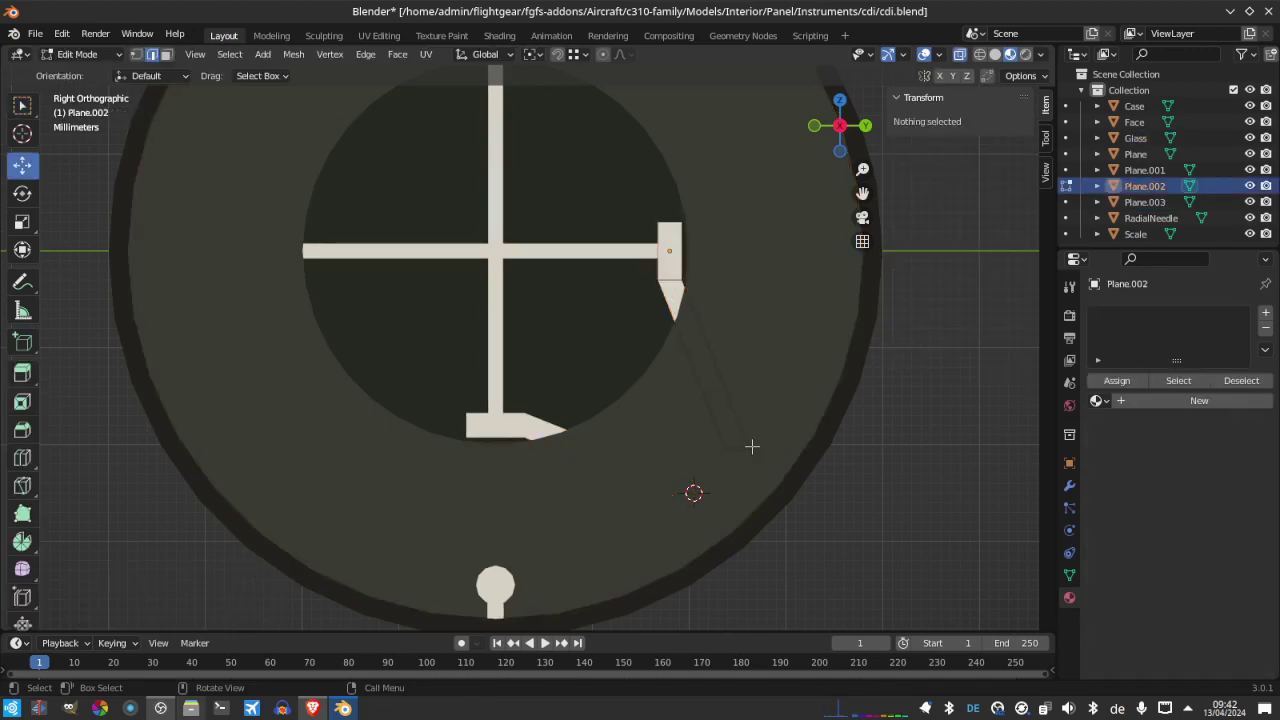
{"action": "left_click", "coordinate": [737, 449]}
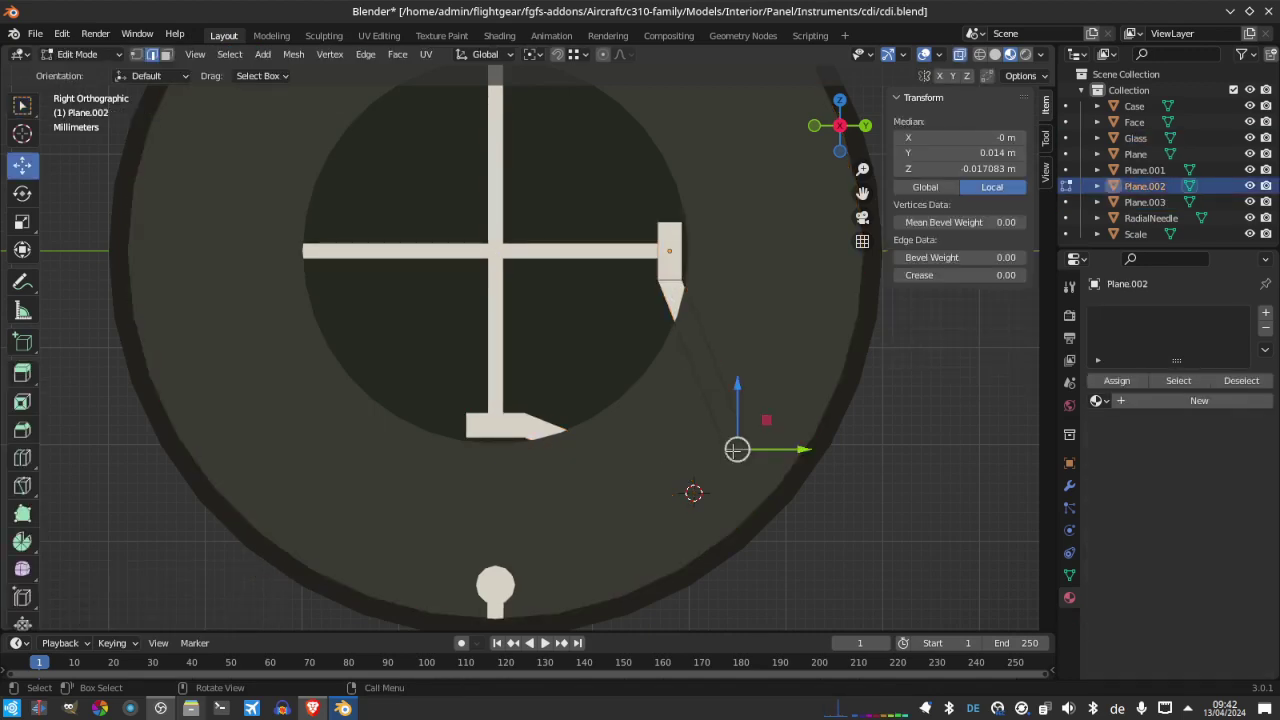
{"action": "left_click", "coordinate": [293, 54]}
{"action": "mouse_move", "coordinate": [378, 108]}
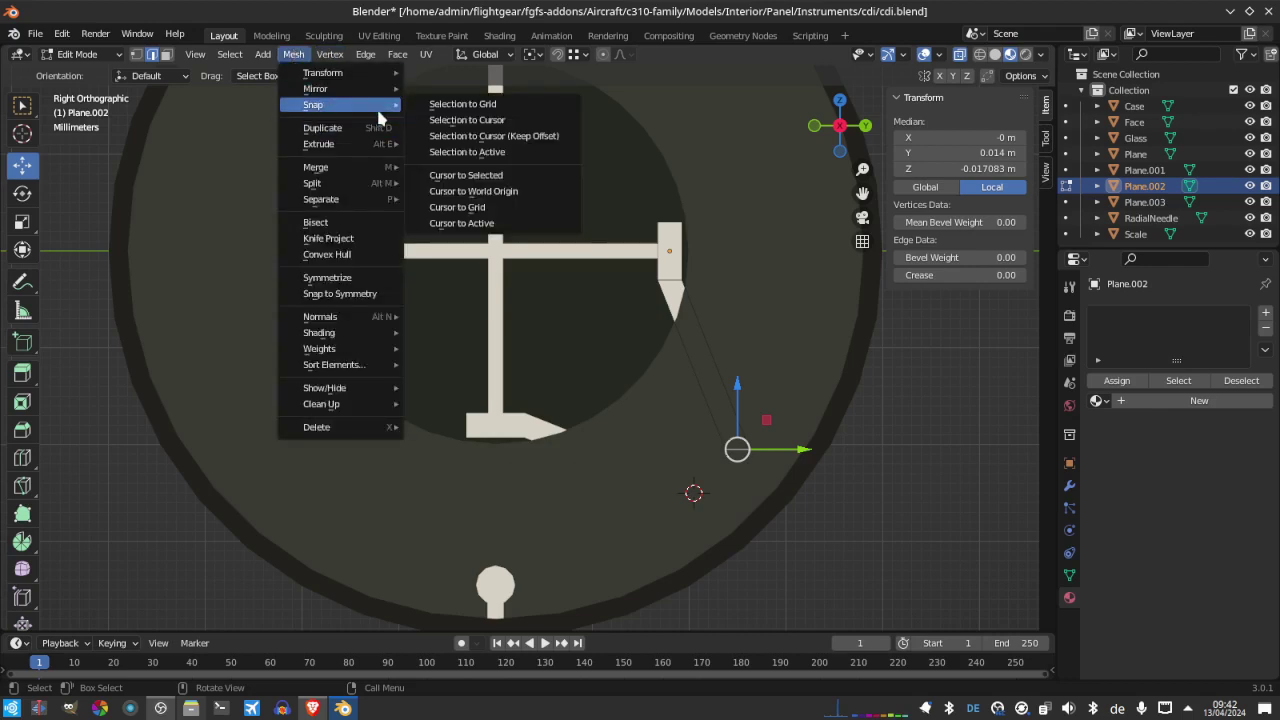
{"action": "left_click", "coordinate": [485, 178]}
{"action": "key", "text": "Tab"}
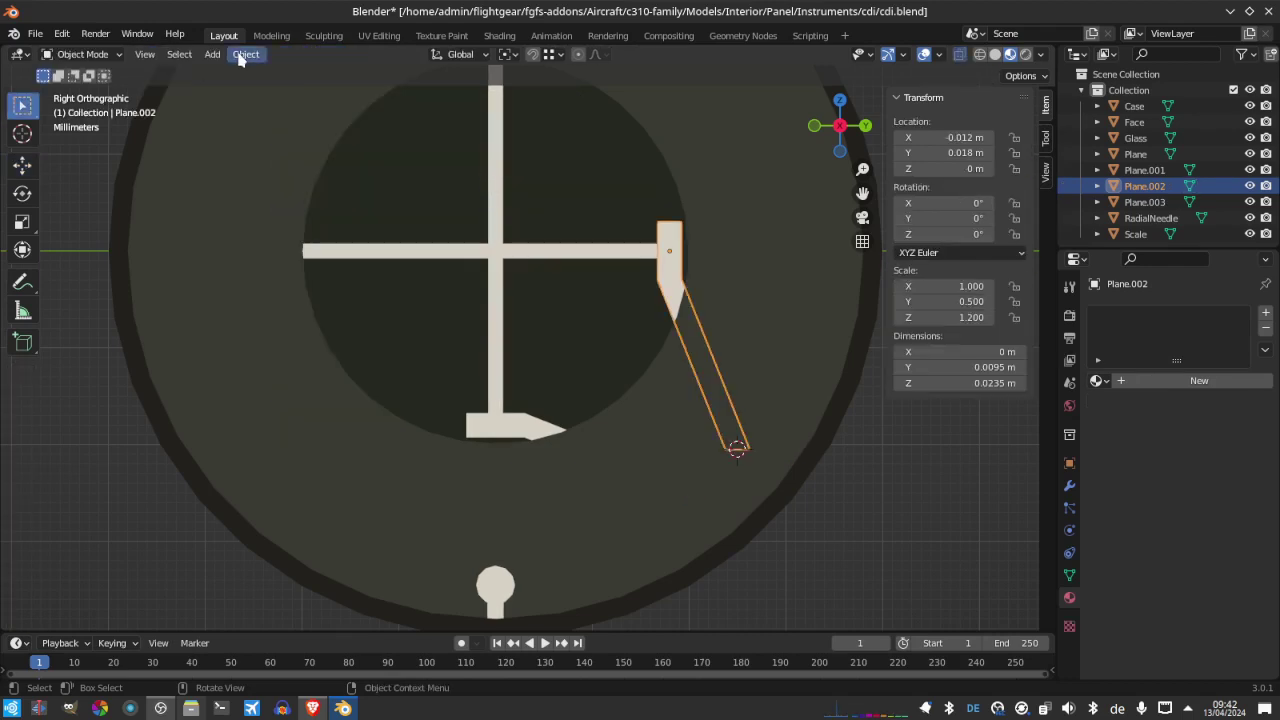
{"action": "left_click", "coordinate": [245, 54]}
{"action": "mouse_move", "coordinate": [280, 90]}
{"action": "left_click", "coordinate": [445, 123]}
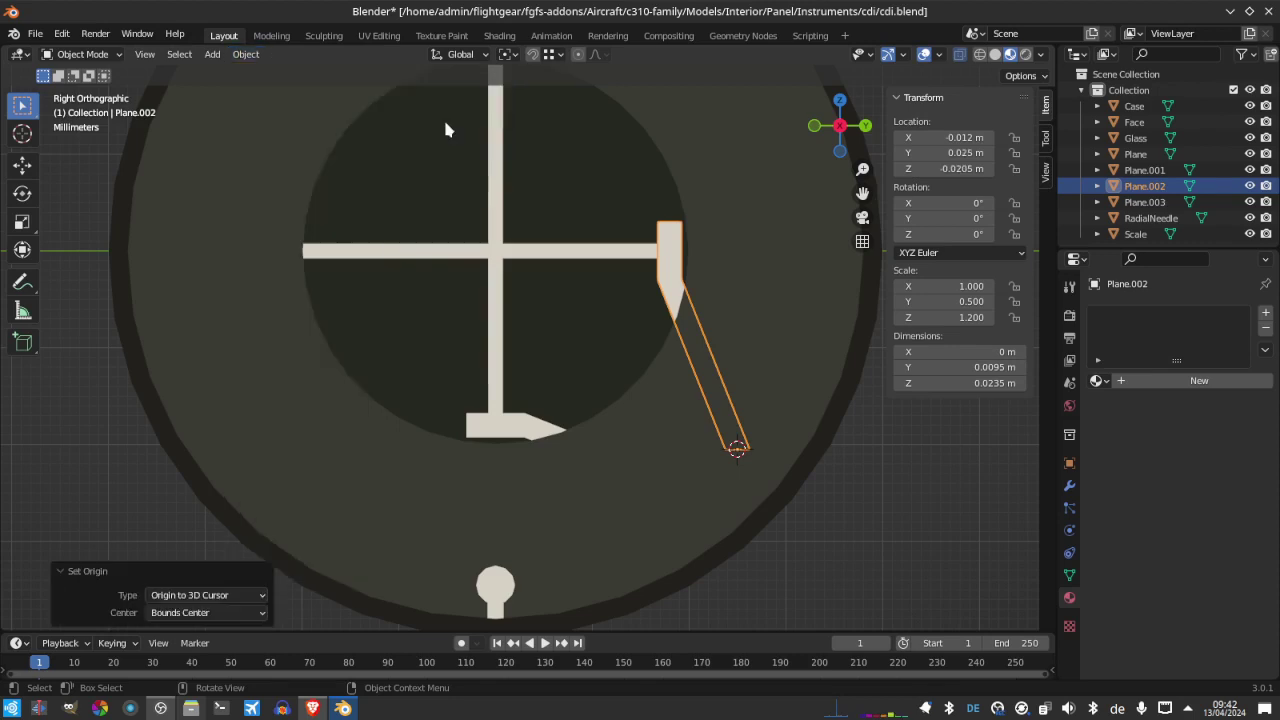
{"action": "scroll", "coordinate": [598, 292], "scroll_direction": "down", "scroll_amount": 4}
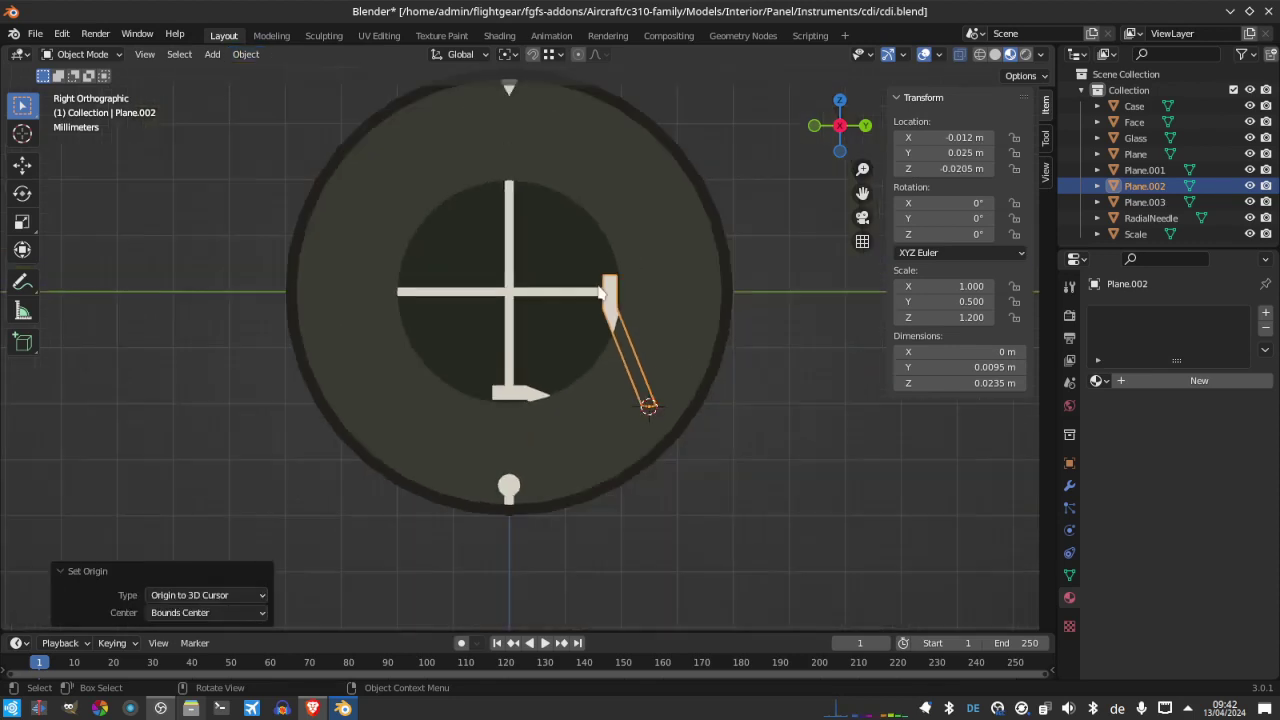